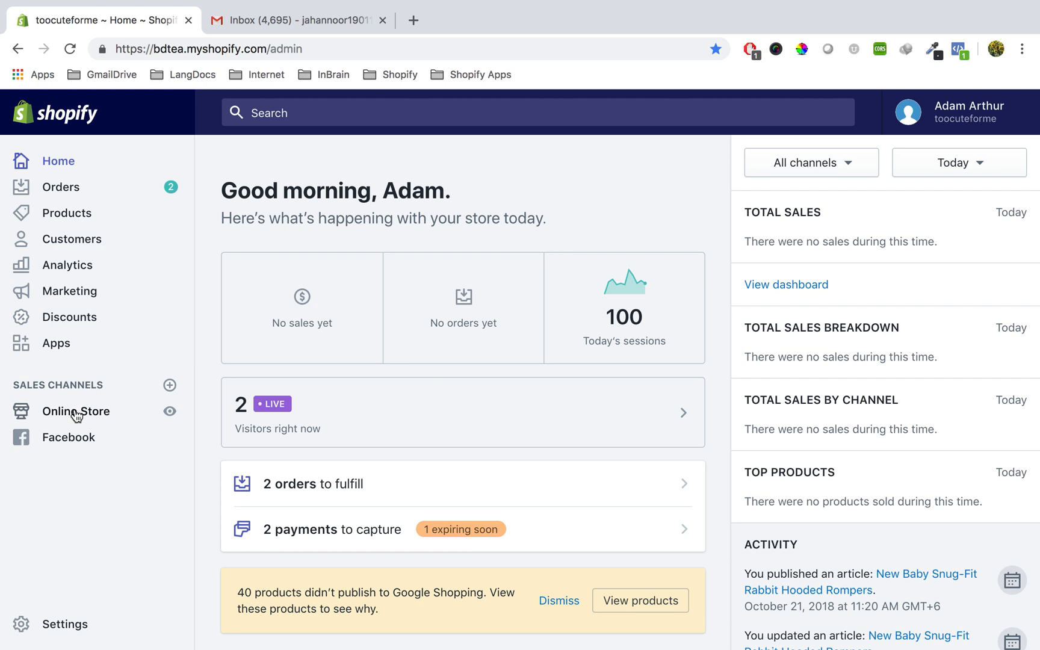
# Duplicate the online store's current theme, Working On Debut: Date 18 Oct 2018.
pyautogui.click(75, 414)
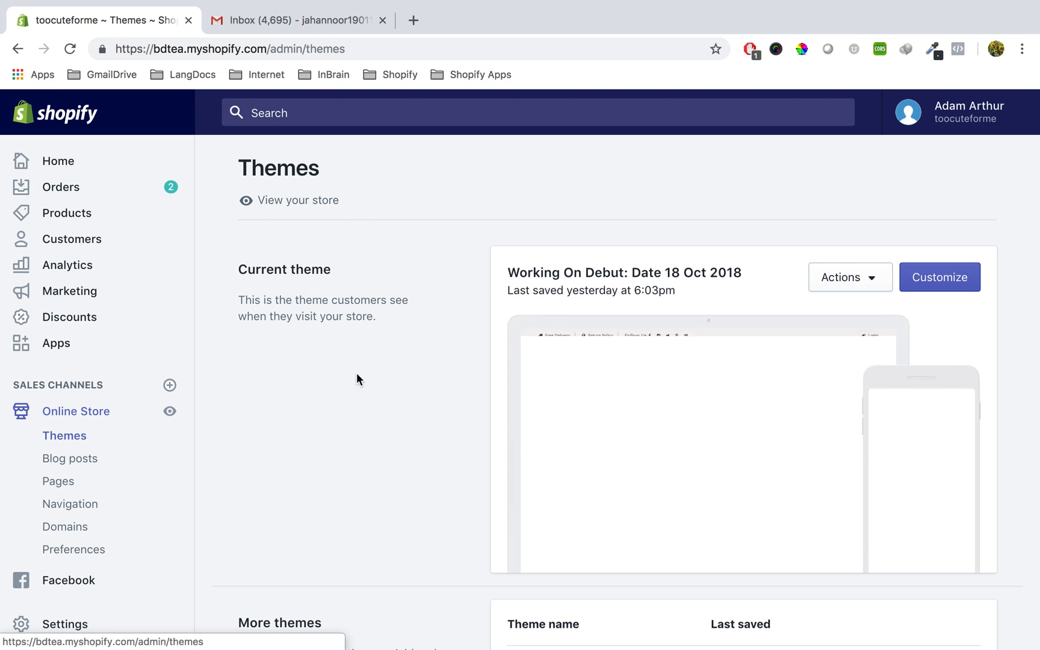
pyautogui.scroll(-5, 364, 376)
pyautogui.scroll(5, 368, 383)
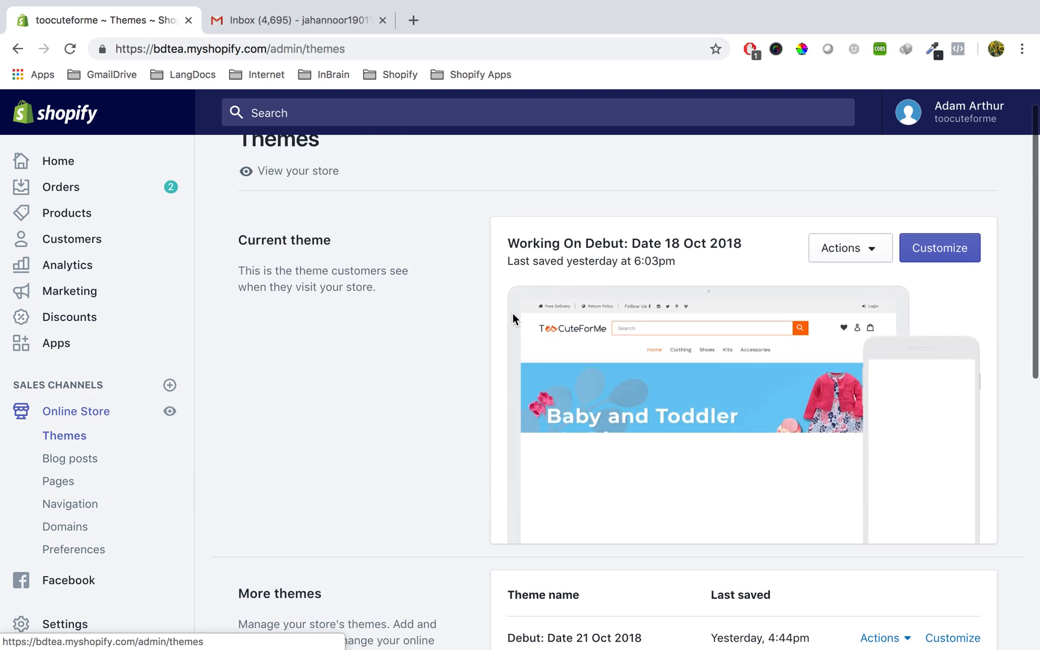
pyautogui.click(875, 282)
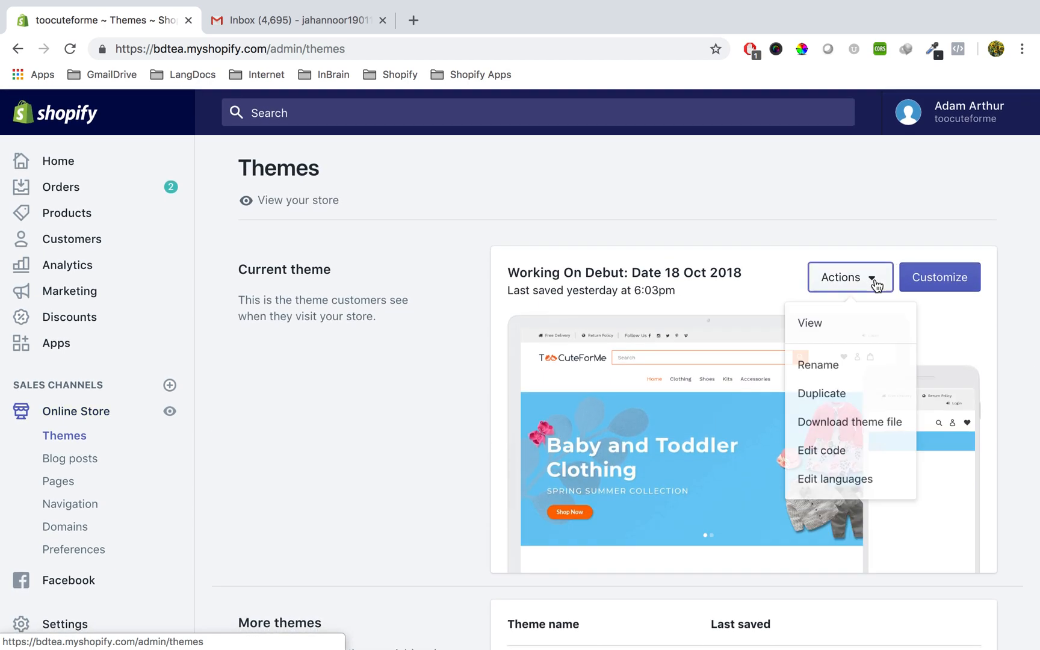
pyautogui.click(837, 399)
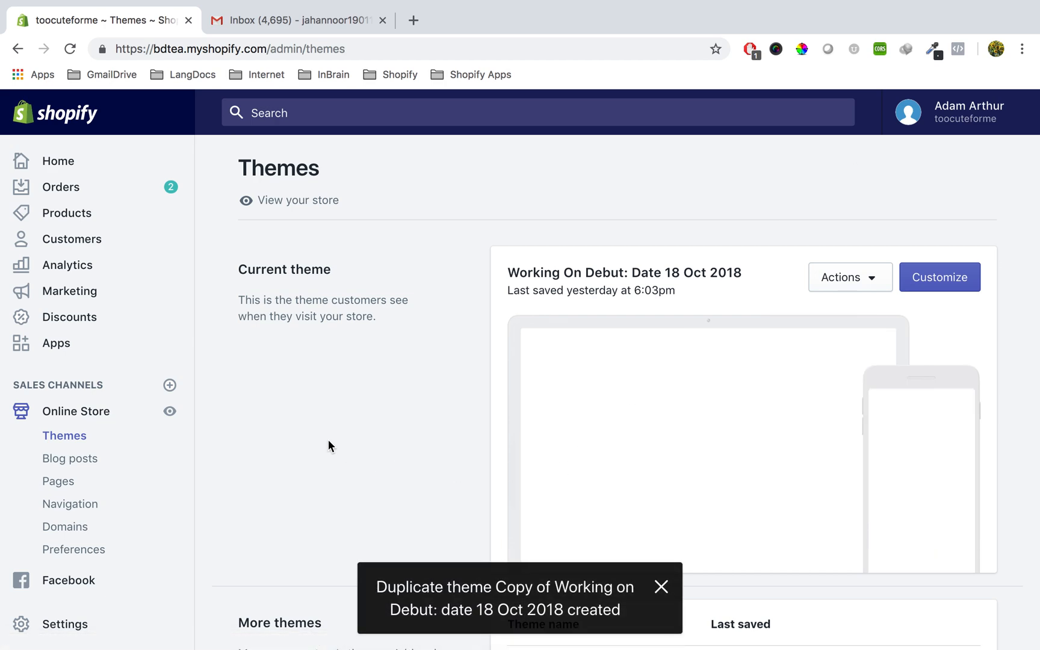
# Start renaming the duplicated theme, replacing "Copy of Working on Debut" in its name with "Working on Main".
pyautogui.scroll(-4, 293, 509)
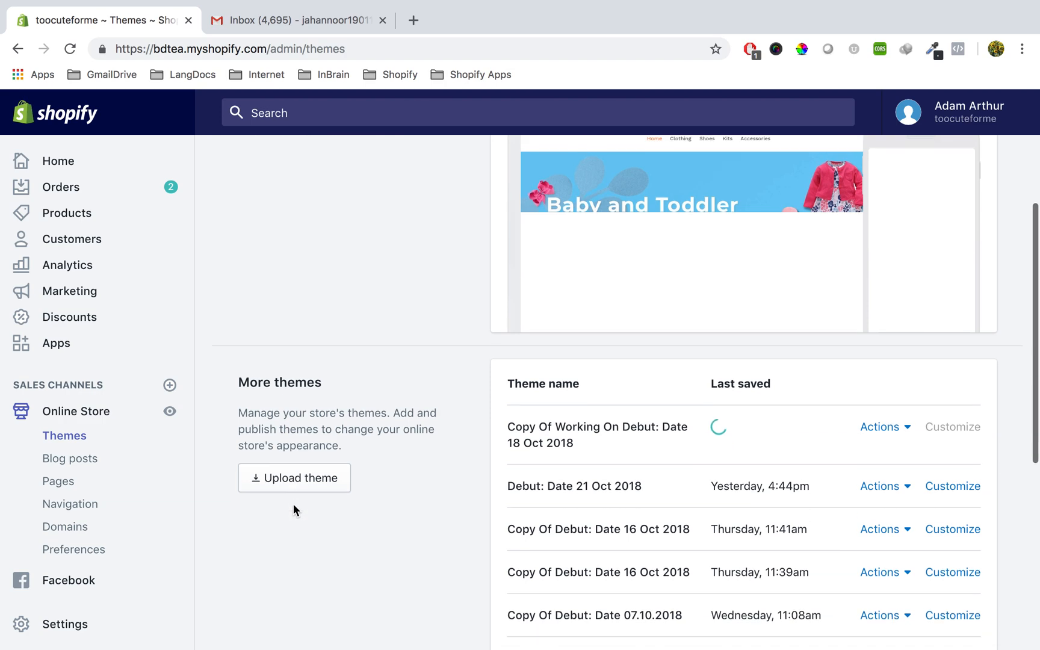
pyautogui.scroll(-2, 293, 504)
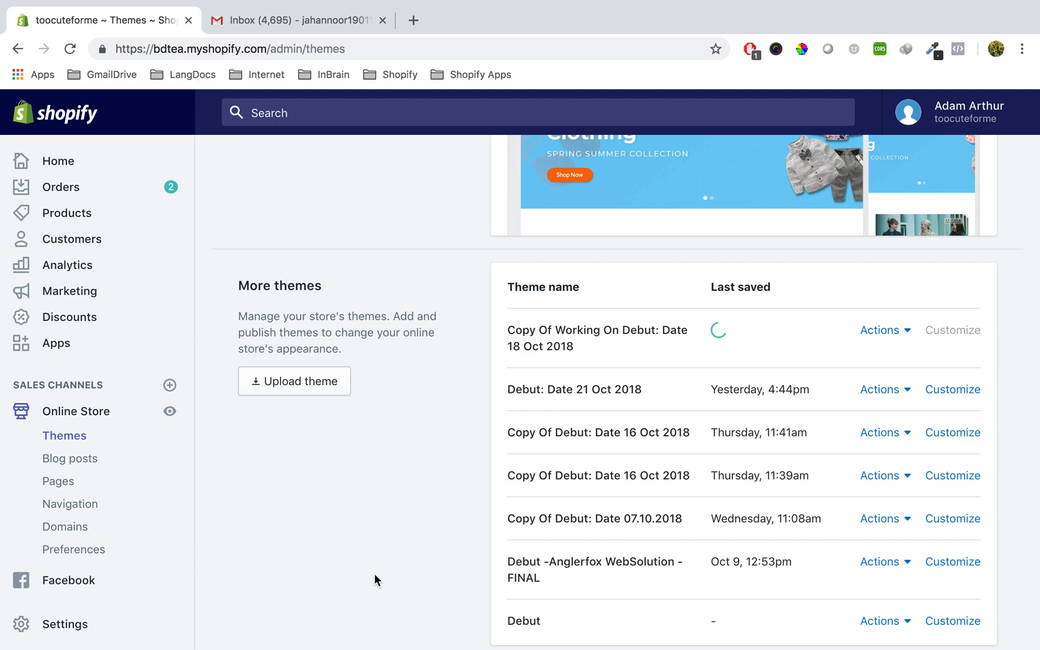
pyautogui.scroll(-1, 375, 573)
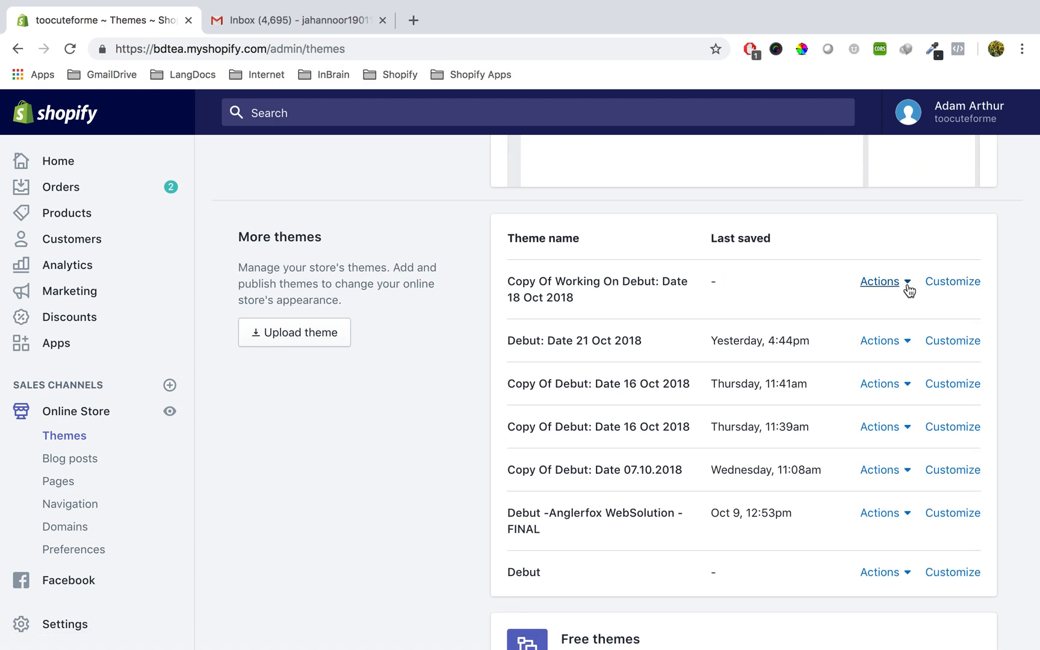
pyautogui.scroll(1, 392, 369)
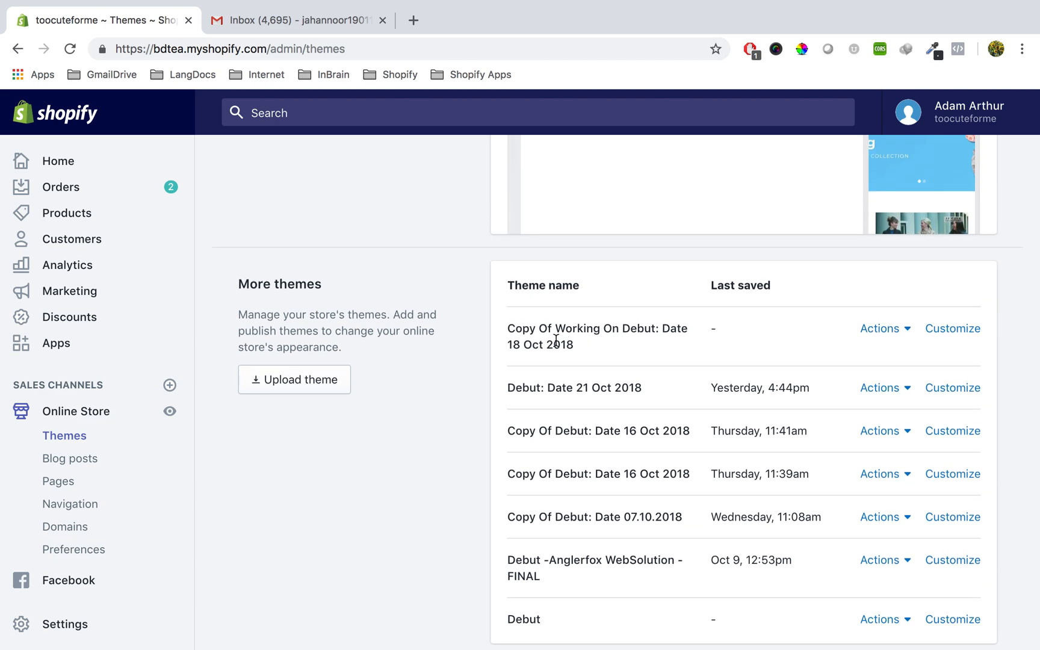
pyautogui.scroll(6, 555, 339)
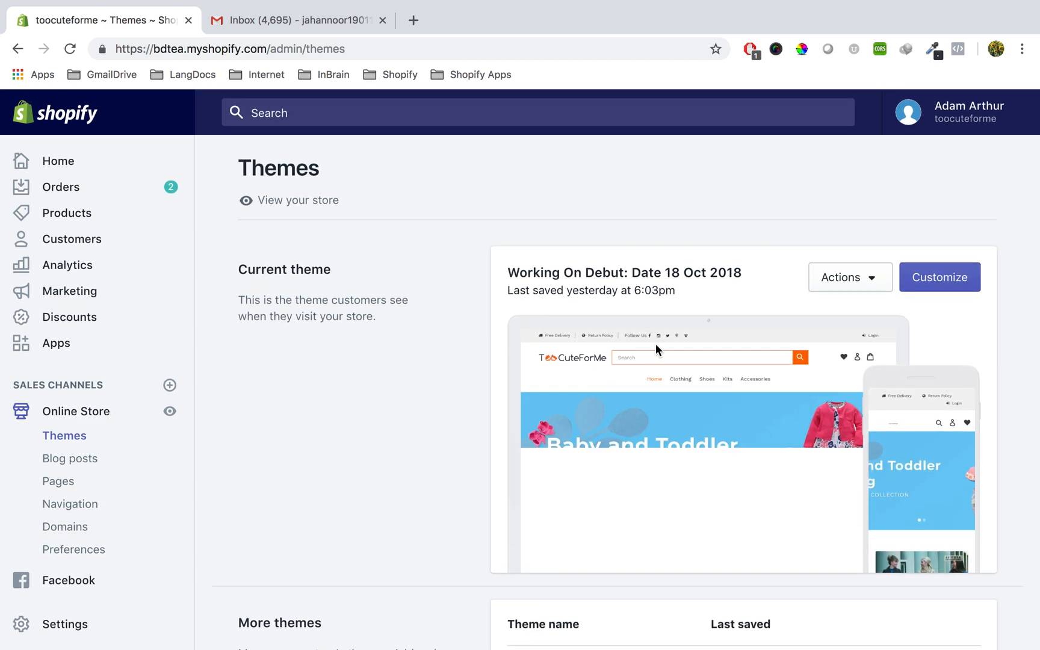
pyautogui.scroll(-4, 326, 444)
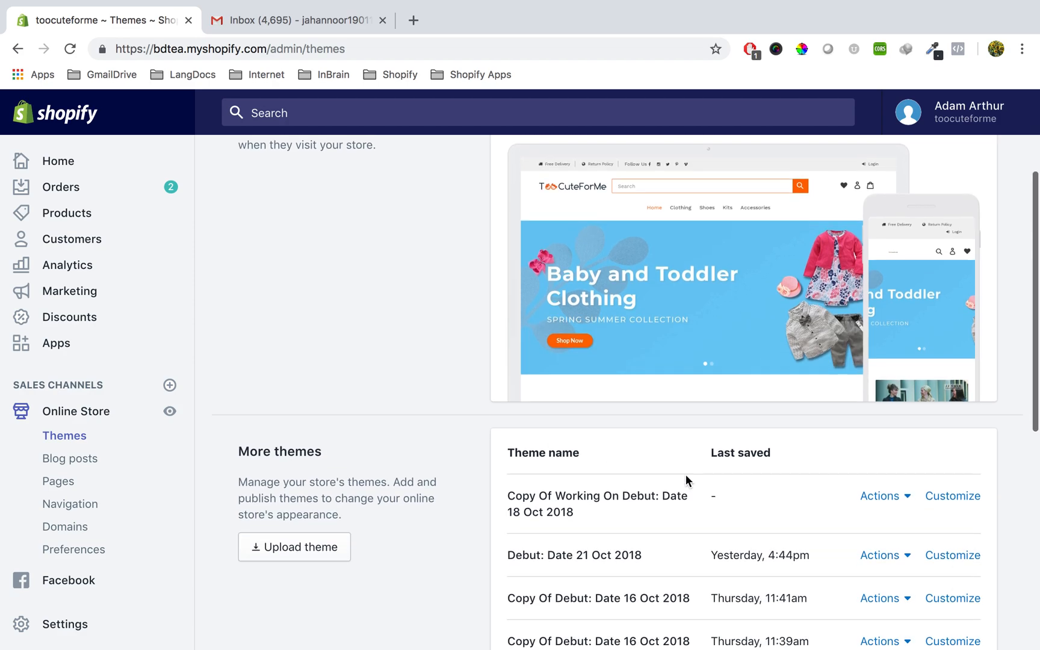
pyautogui.click(907, 497)
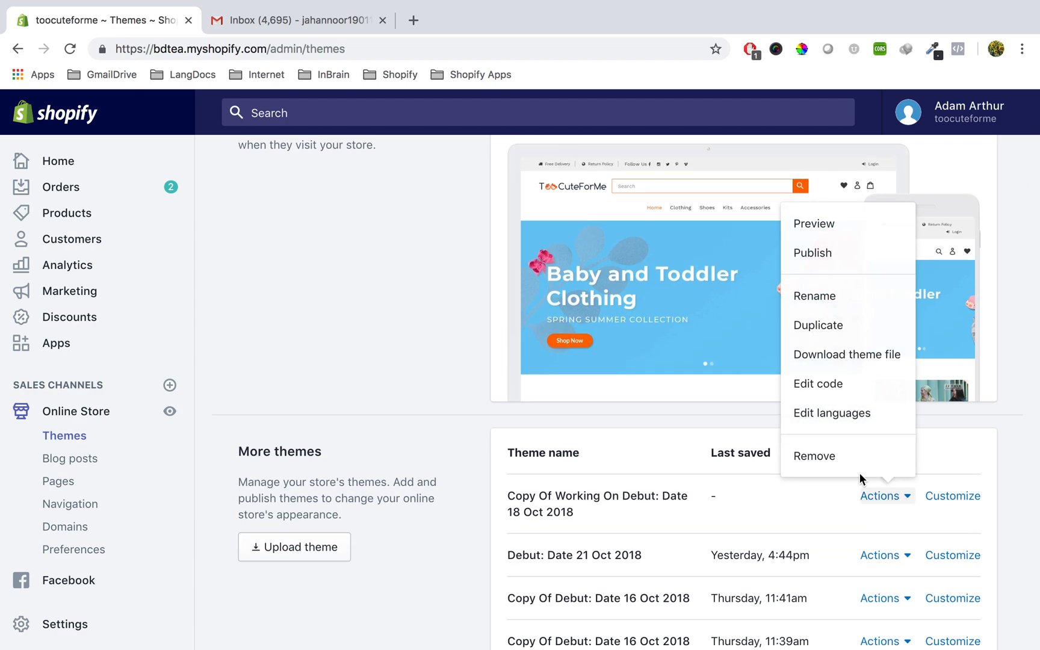
pyautogui.click(849, 297)
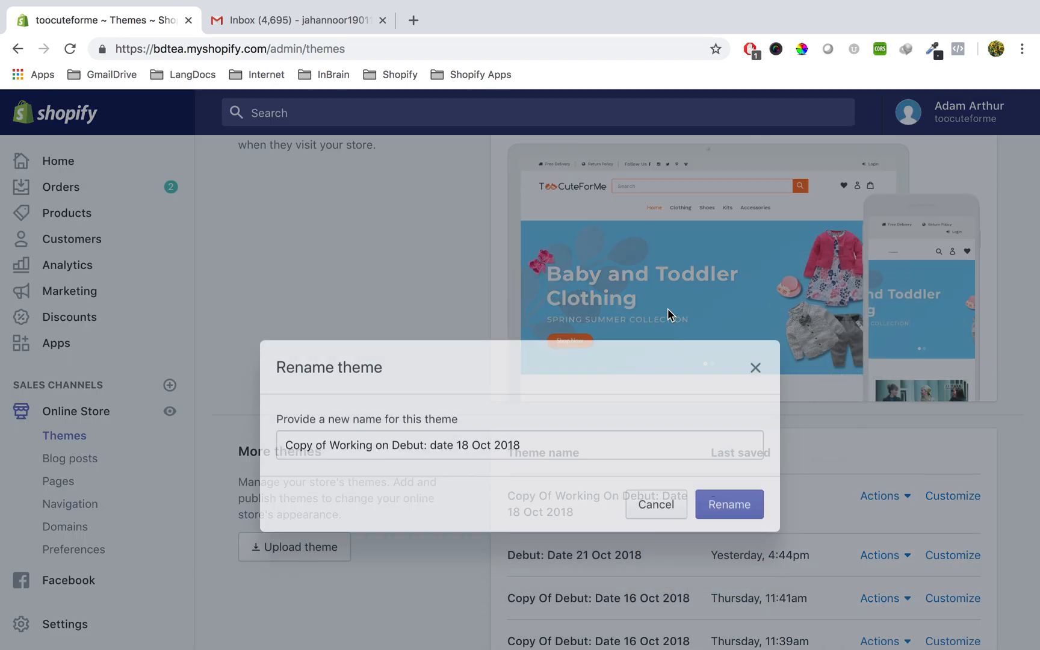
pyautogui.click(470, 402)
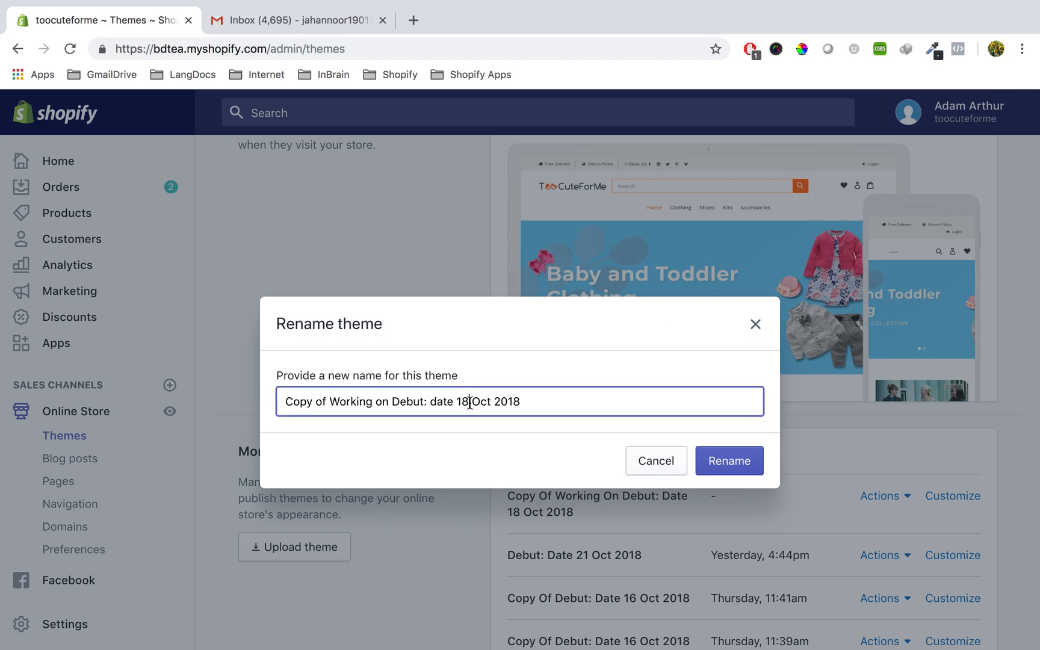
pyautogui.hotkey('shift', 'Home')
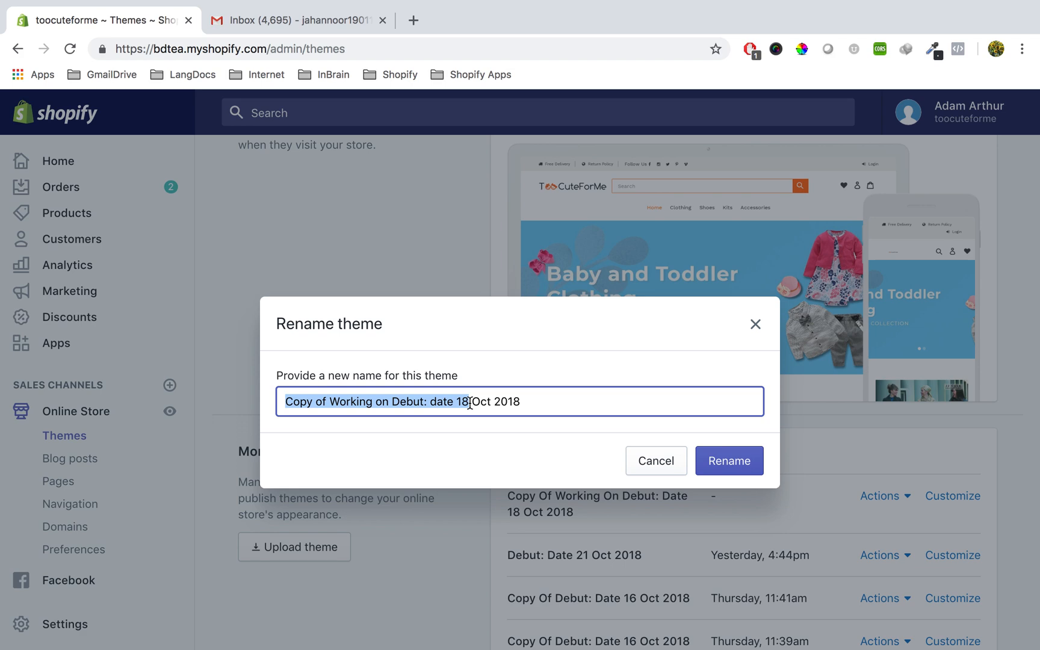
pyautogui.press('Right')
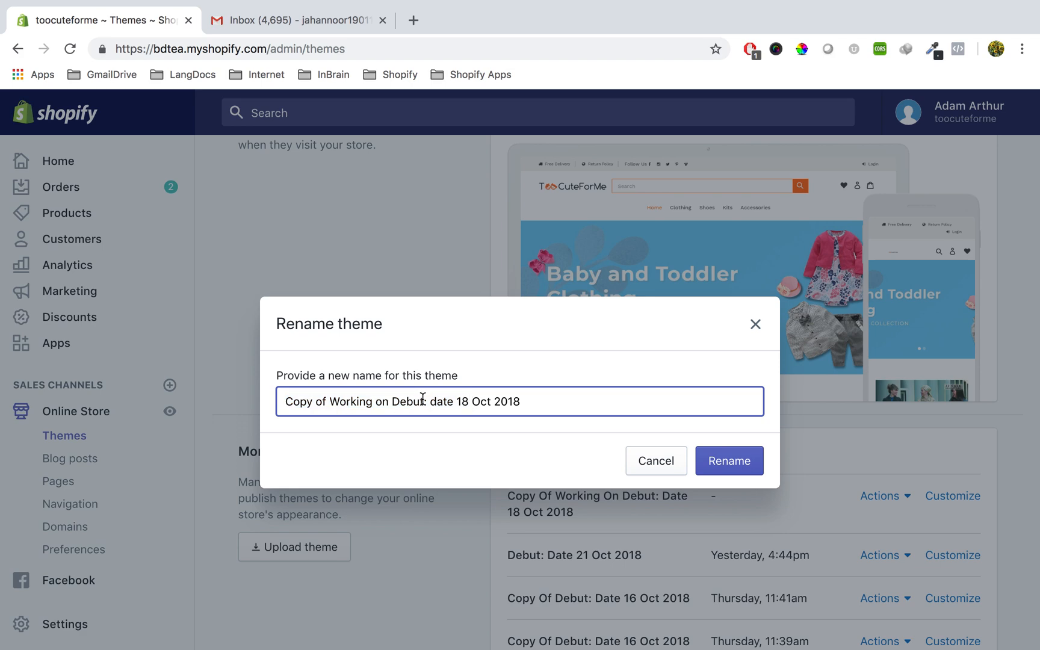
pyautogui.hotkey('shift', 'Home')
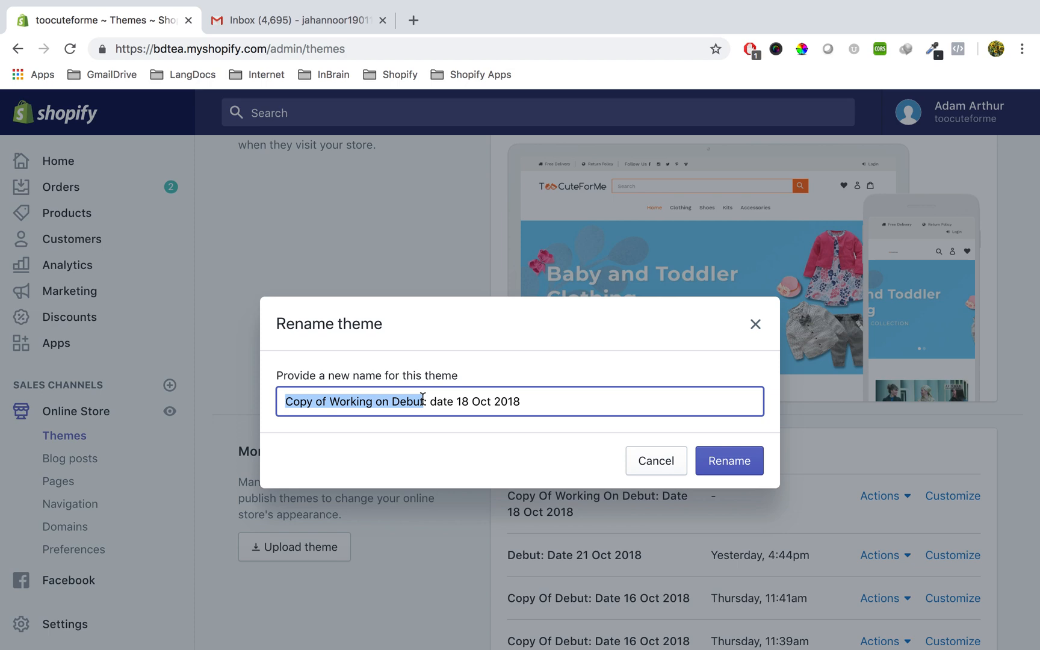
pyautogui.write('Working on Main')
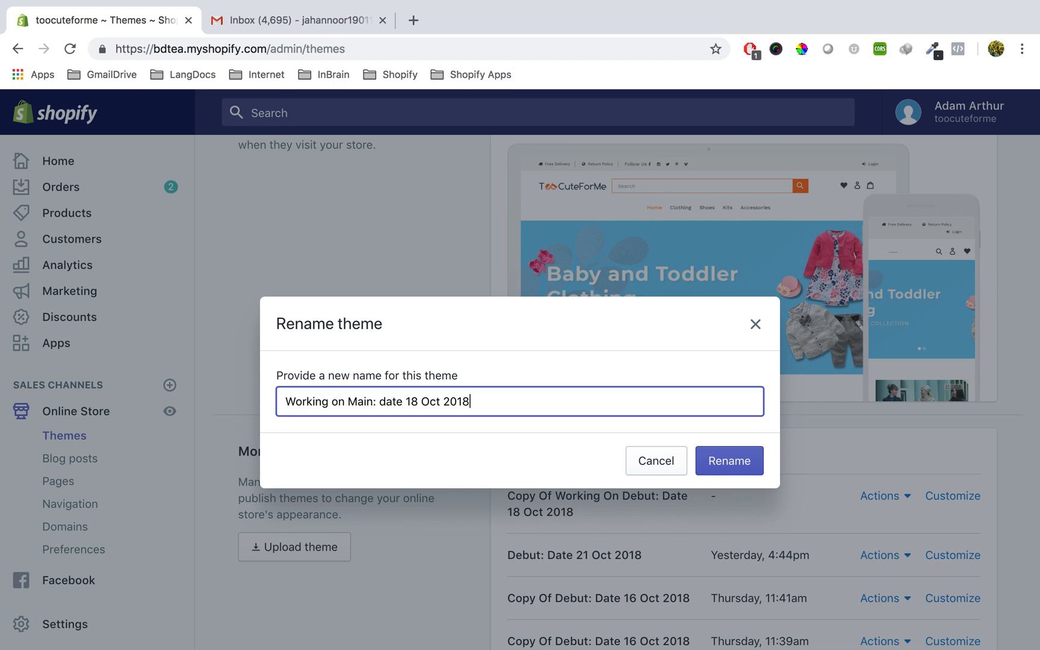
# Check today's date, change the day in the new theme name to 22, and apply the rename.
pyautogui.moveTo(719, 13)
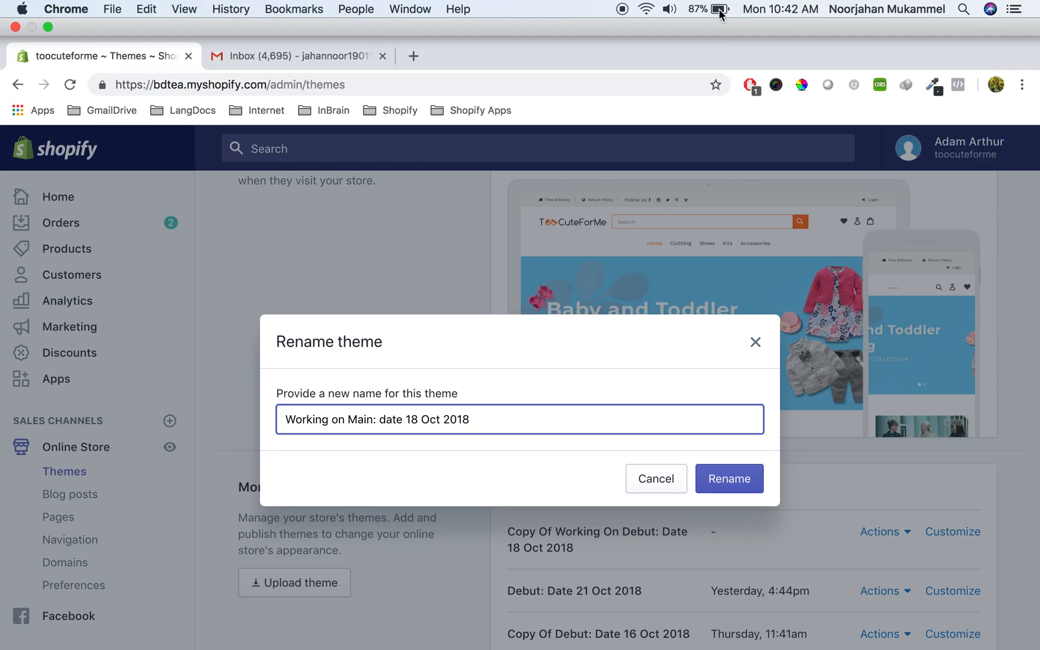
pyautogui.click(767, 14)
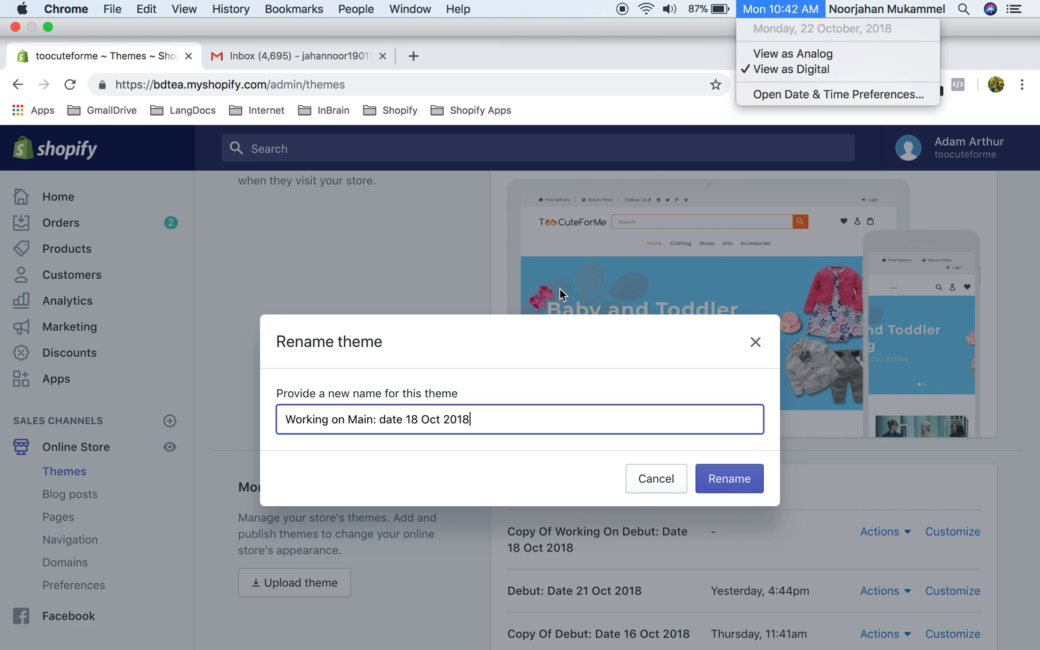
pyautogui.click(421, 417)
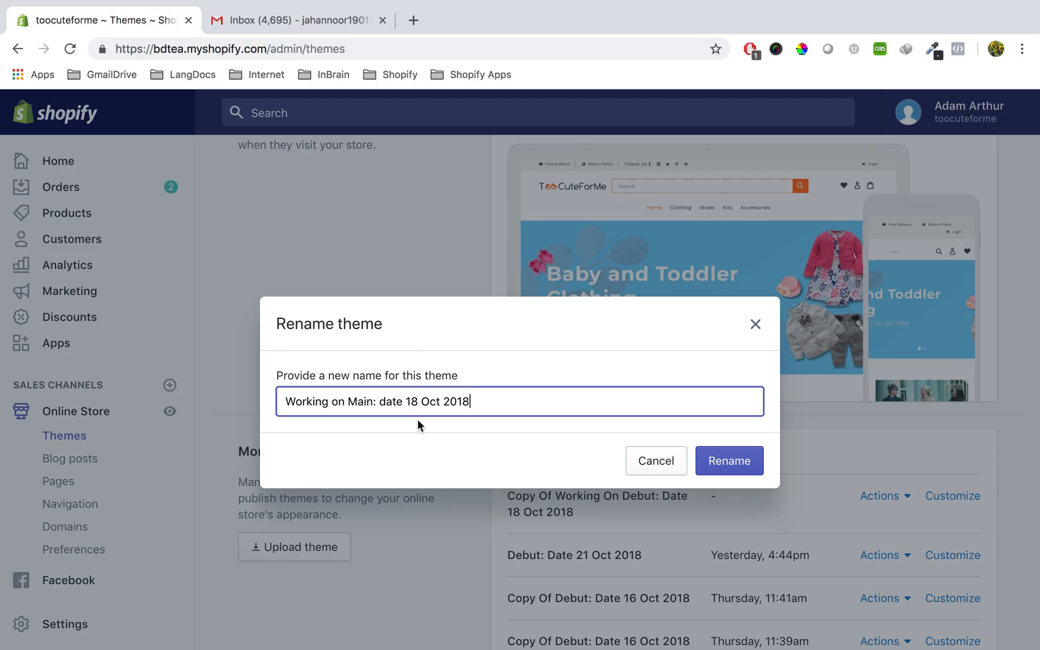
pyautogui.press('BackSpace')
pyautogui.press('BackSpace')
pyautogui.write('22')
pyautogui.click(735, 462)
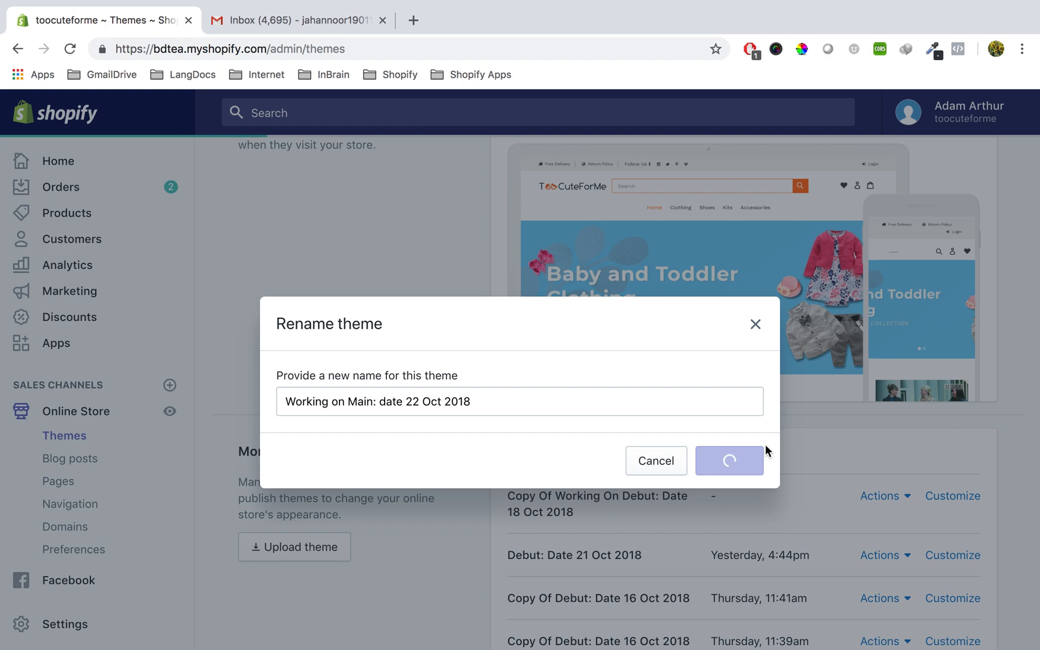
# Open the customizer for the Working On Main: Date 22 Oct 2018 theme in a separate browser tab and switch to it.
pyautogui.scroll(-2, 916, 417)
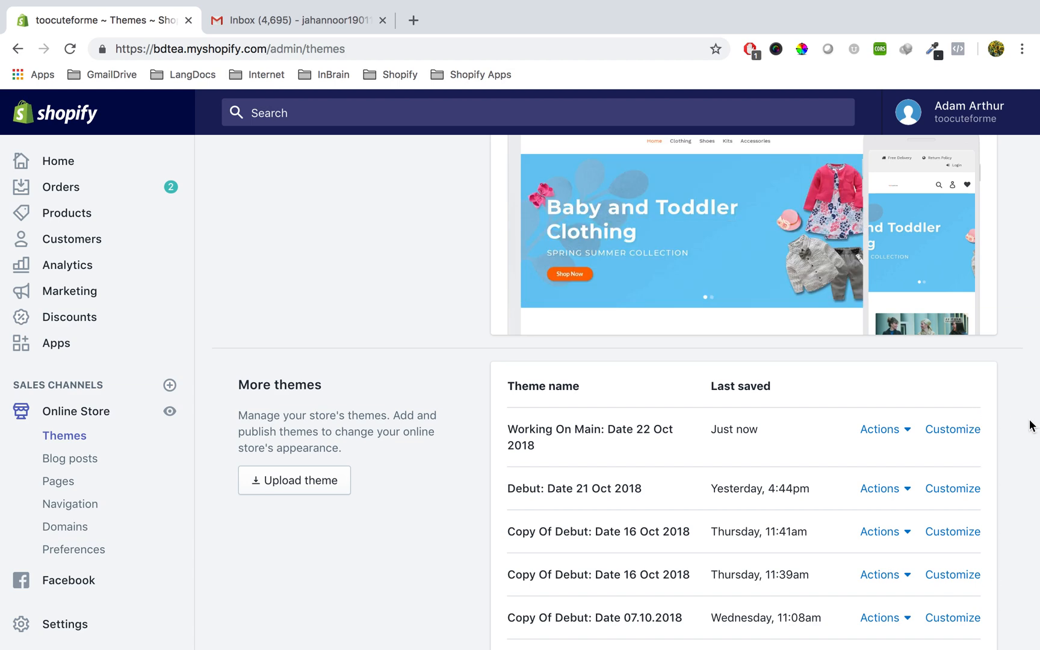
pyautogui.keyDown('super'); pyautogui.click(957, 433); pyautogui.keyUp('super')
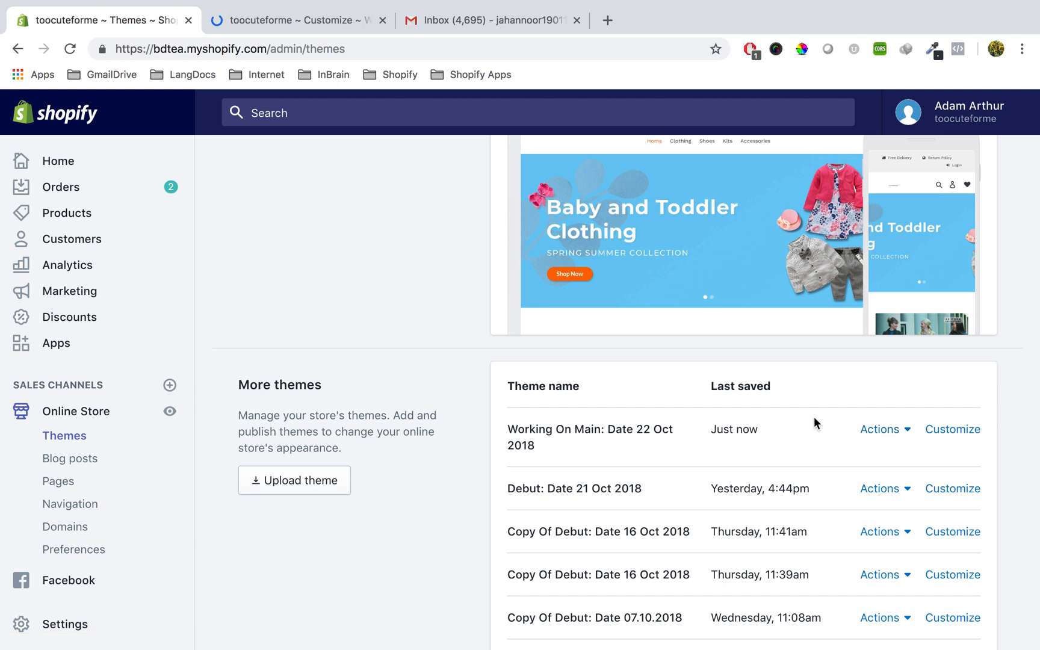
pyautogui.click(312, 18)
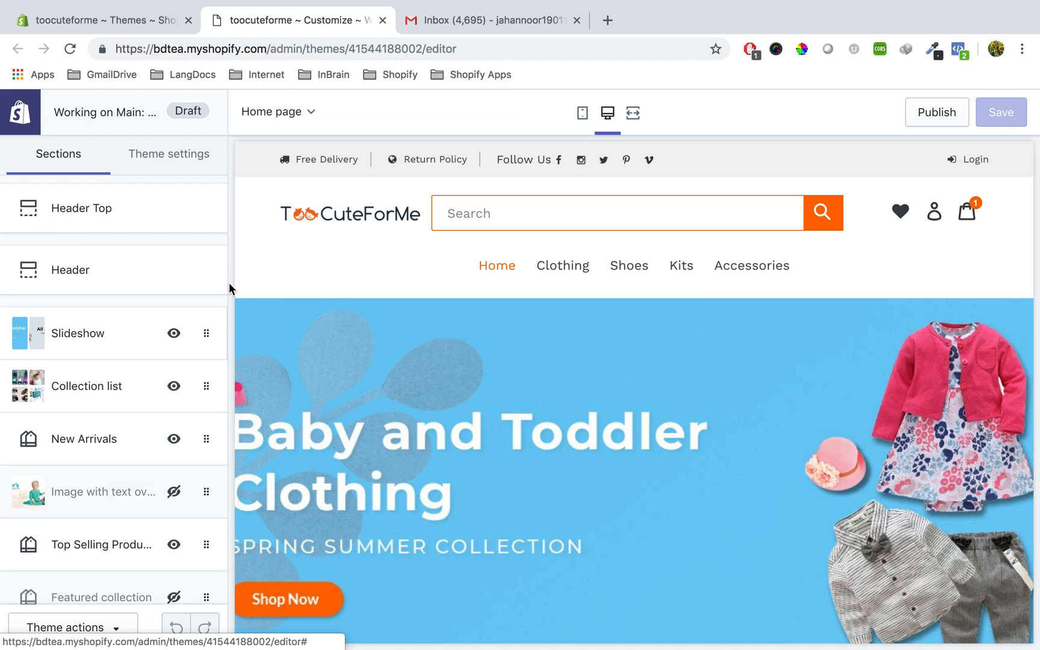
# Examine the home page preview from the header and slideshow down through the collection list, New Arrivals and Top Selling Products.
pyautogui.scroll(-8, 513, 395)
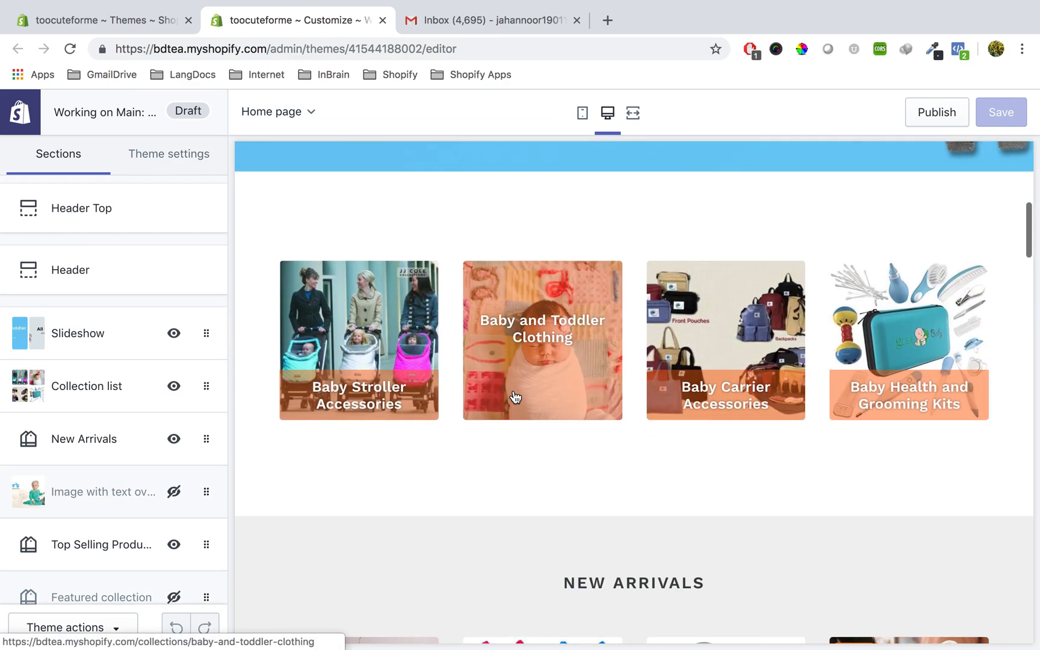
pyautogui.scroll(-20, 513, 395)
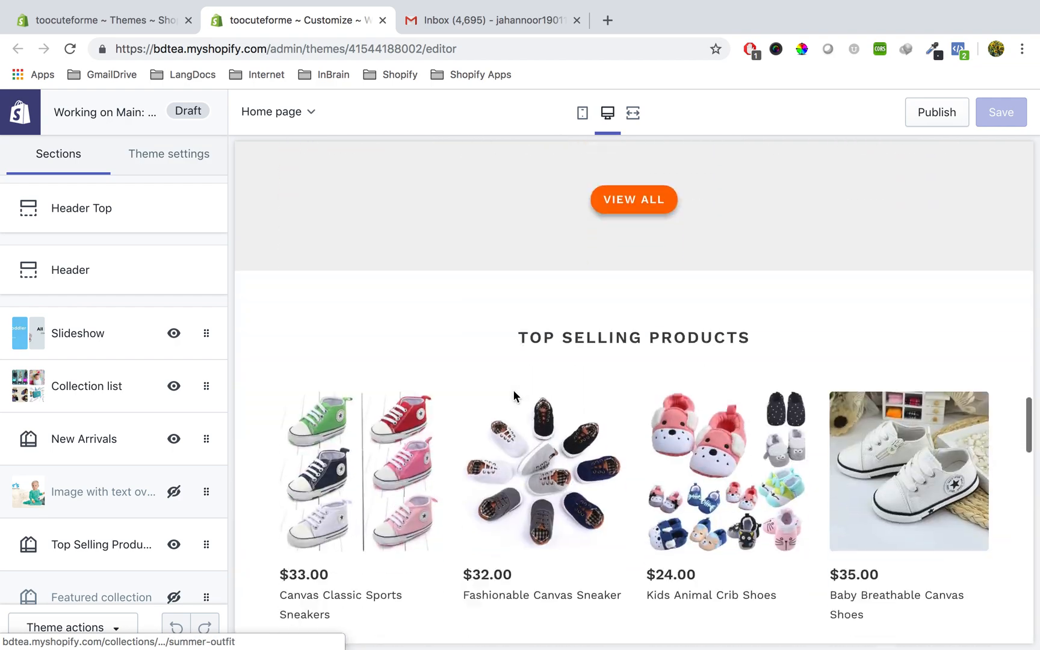
pyautogui.scroll(20, 515, 396)
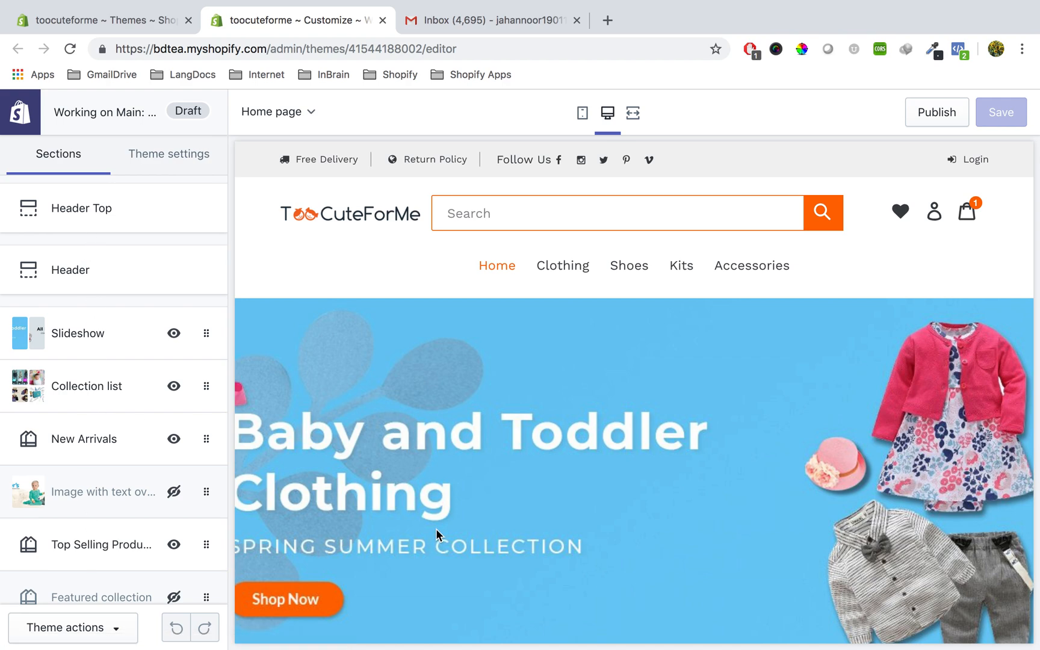
pyautogui.scroll(-2, 561, 509)
pyautogui.scroll(2, 562, 509)
pyautogui.scroll(-10, 562, 510)
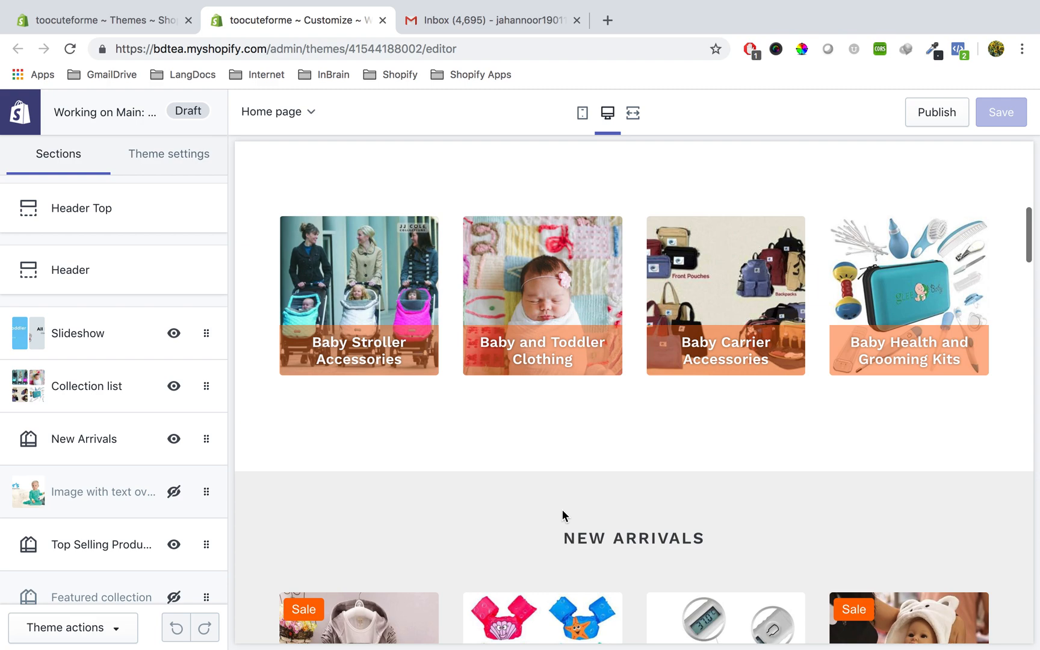
pyautogui.scroll(-4, 562, 509)
pyautogui.scroll(10, 561, 509)
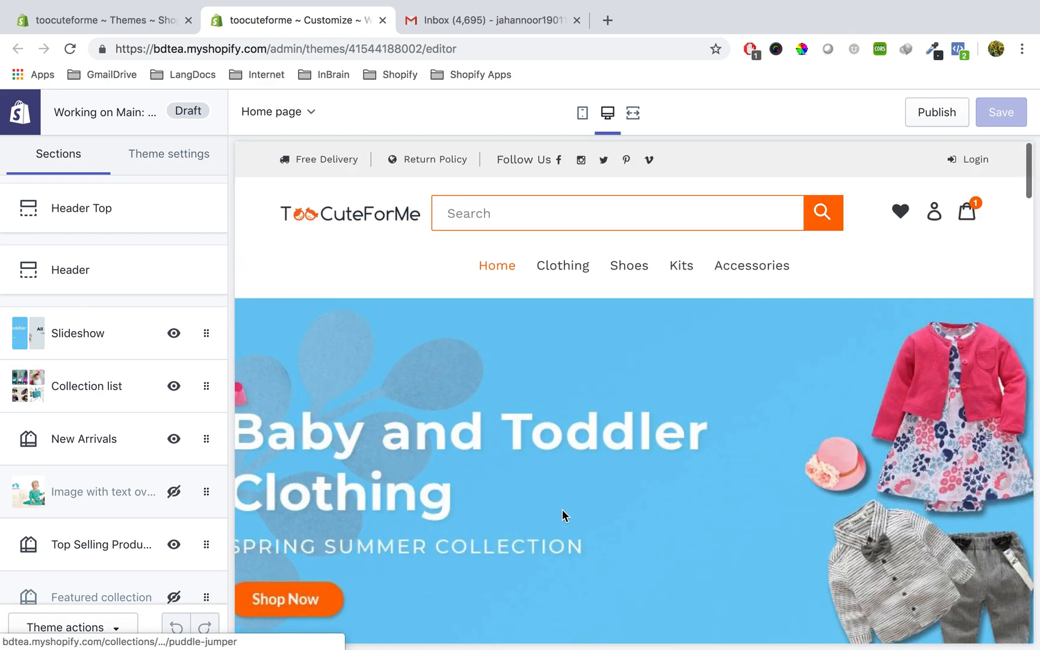
pyautogui.scroll(-15, 561, 508)
pyautogui.scroll(15, 561, 509)
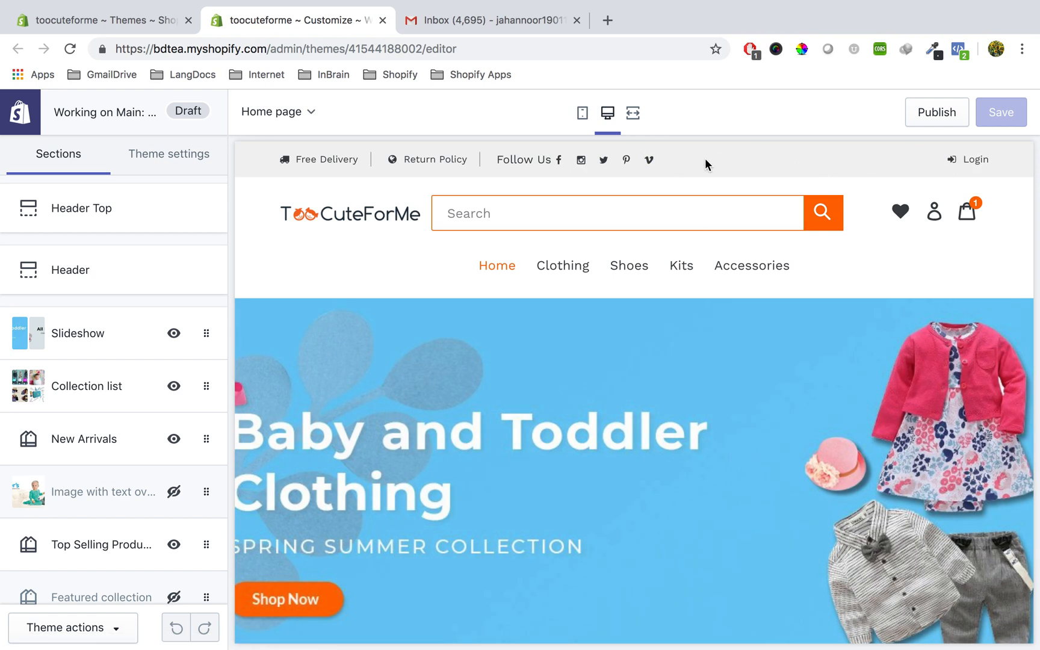
# In the Header Top section, turn off Give Free Delivery and save, and turn it back on and save again.
pyautogui.click(87, 203)
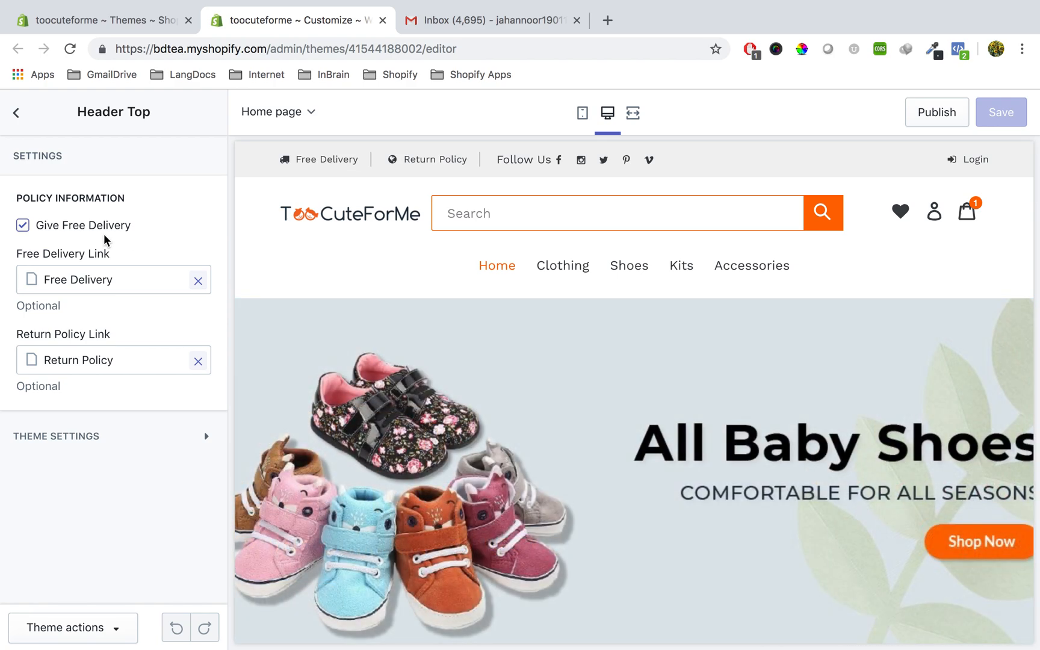
pyautogui.click(87, 230)
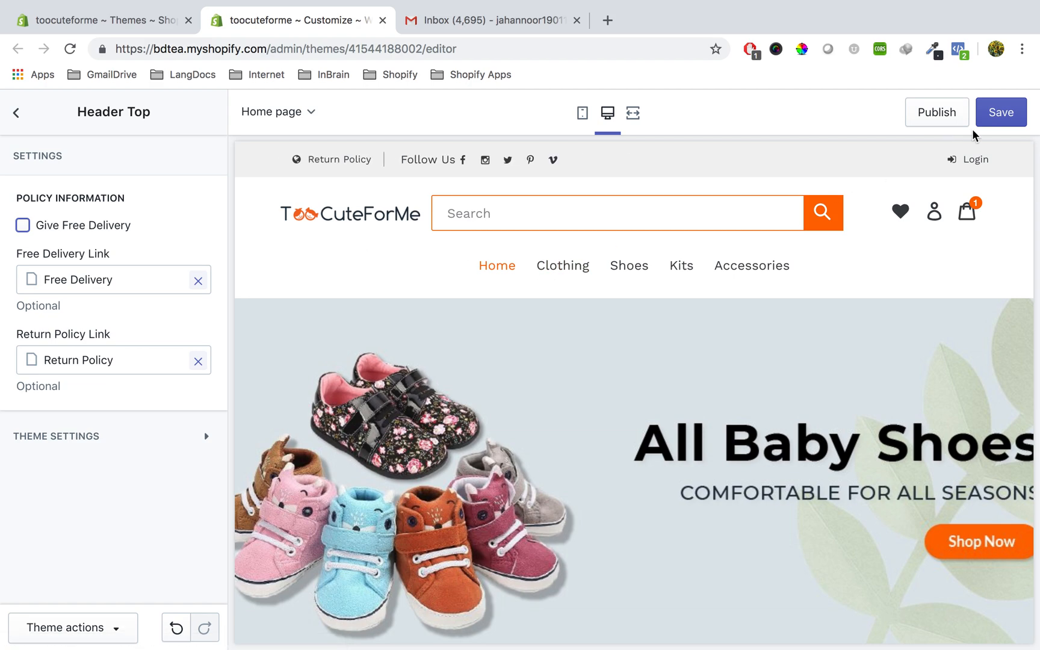
pyautogui.click(1002, 115)
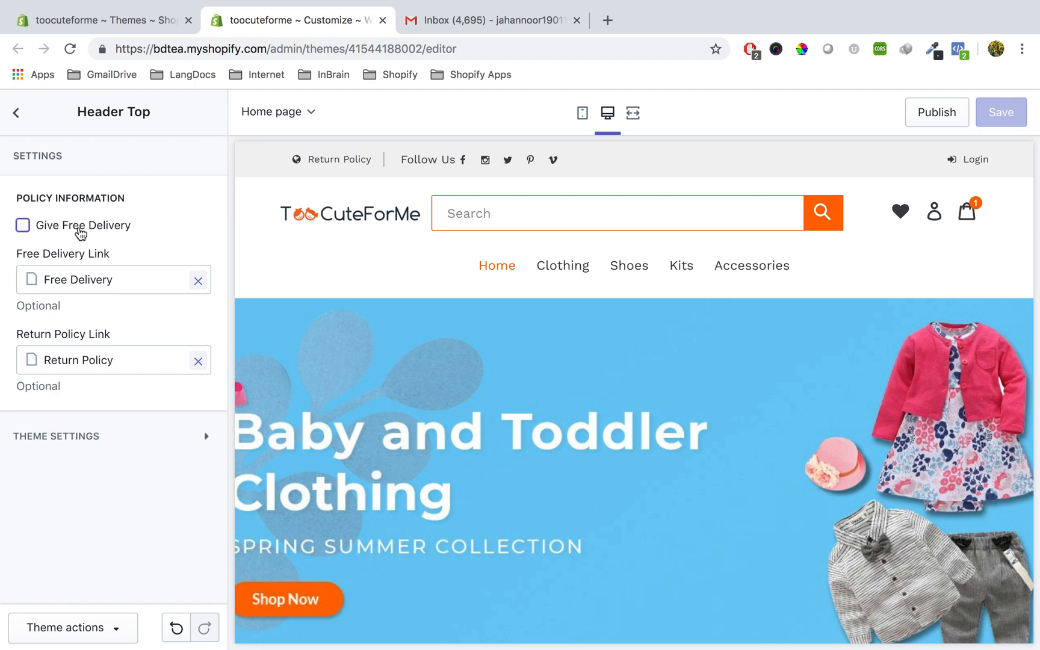
pyautogui.click(81, 233)
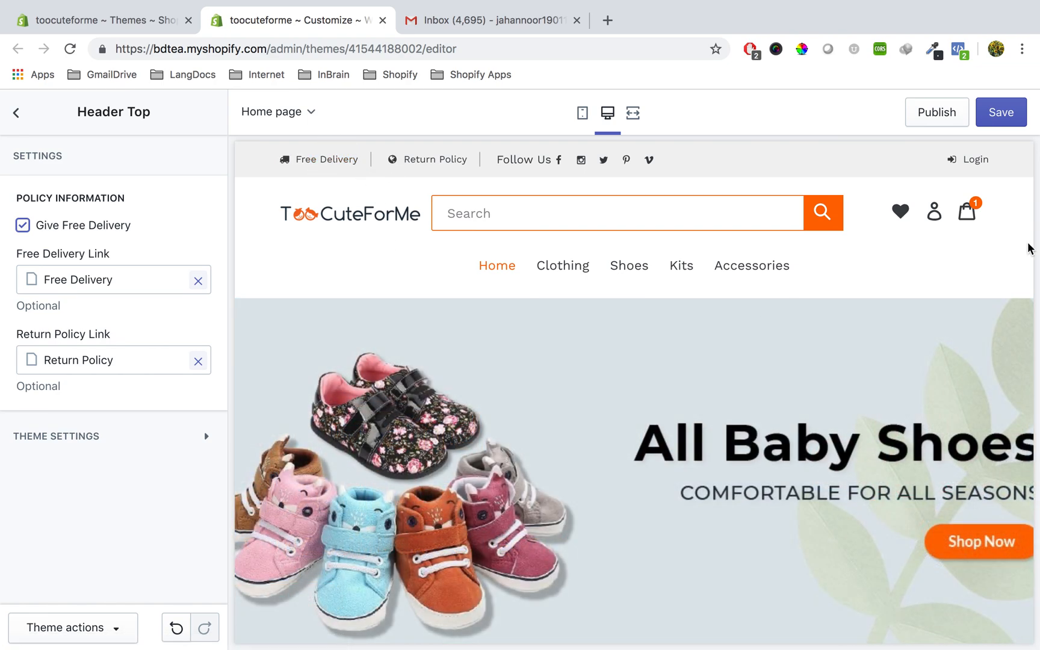
pyautogui.click(1004, 111)
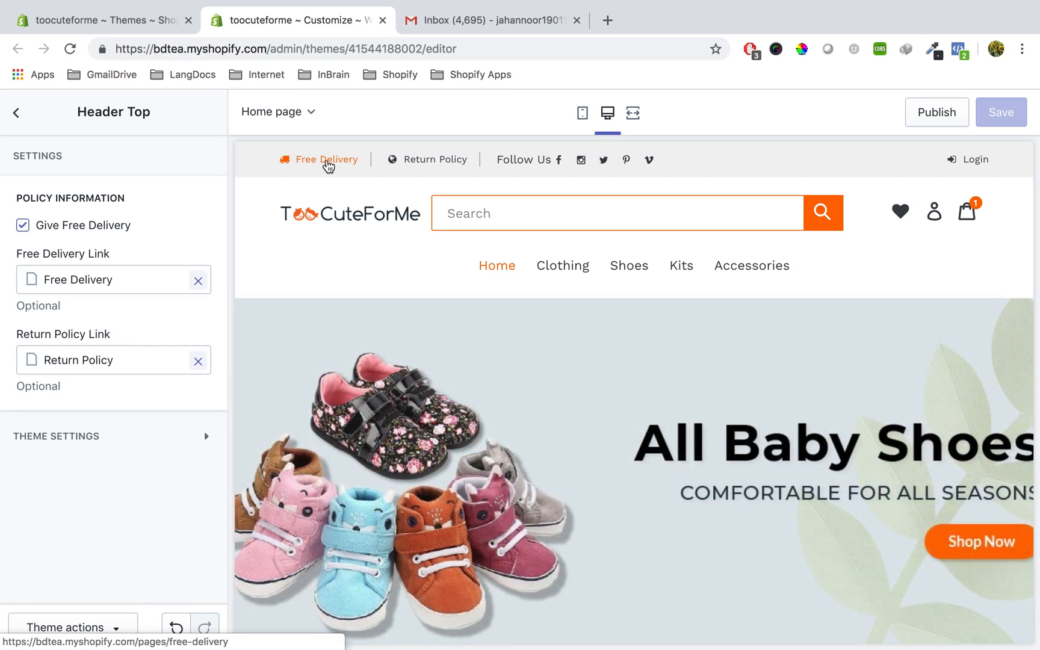
# View the Free Delivery page in the preview, return to the home page, and reopen the Header Top section.
pyautogui.click(328, 166)
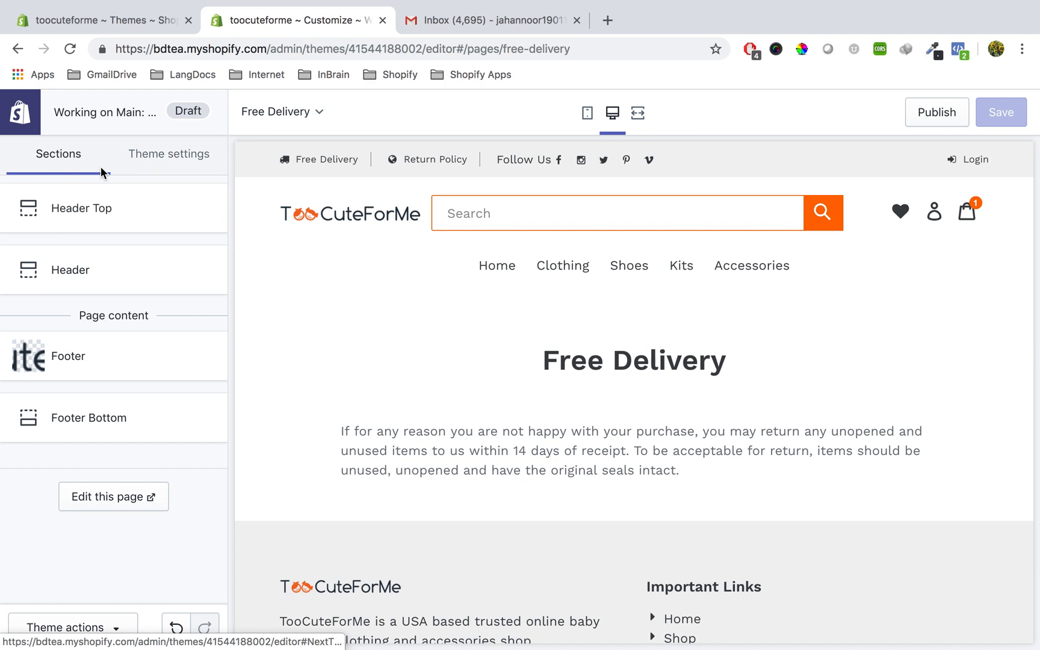
pyautogui.click(344, 221)
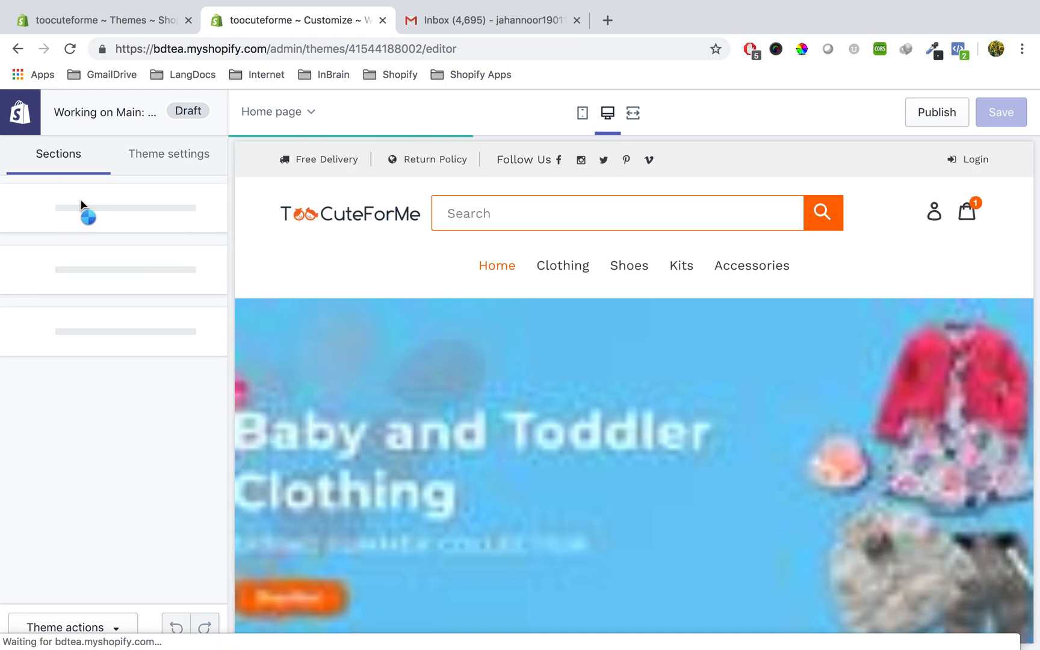
pyautogui.click(90, 208)
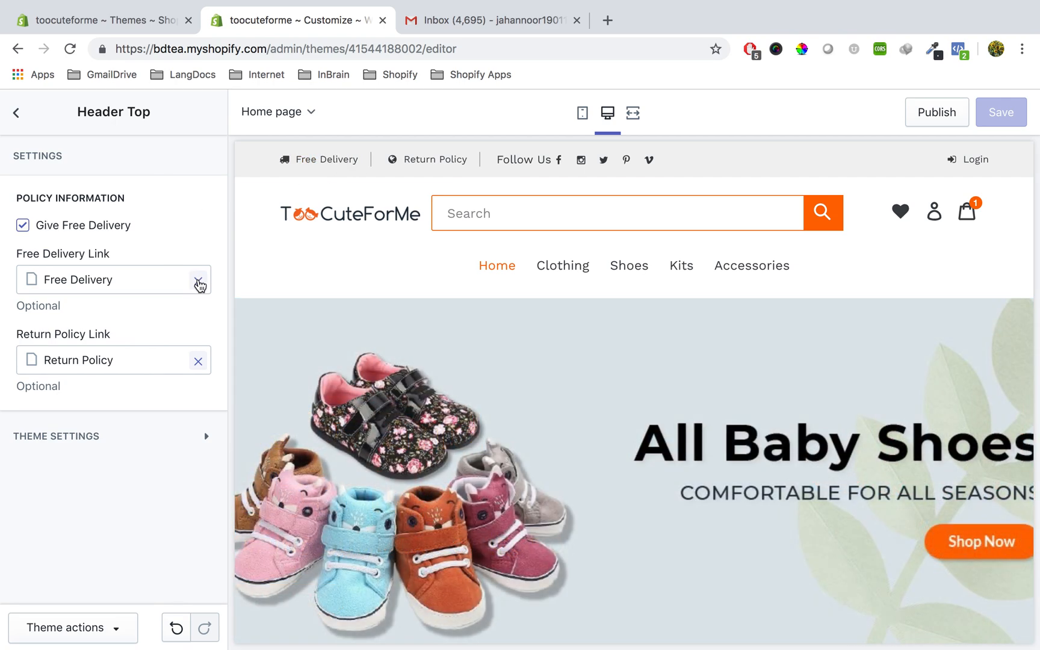
# Clear the Free Delivery Link and set it to the Free Delivery page from the store's pages.
pyautogui.click(199, 281)
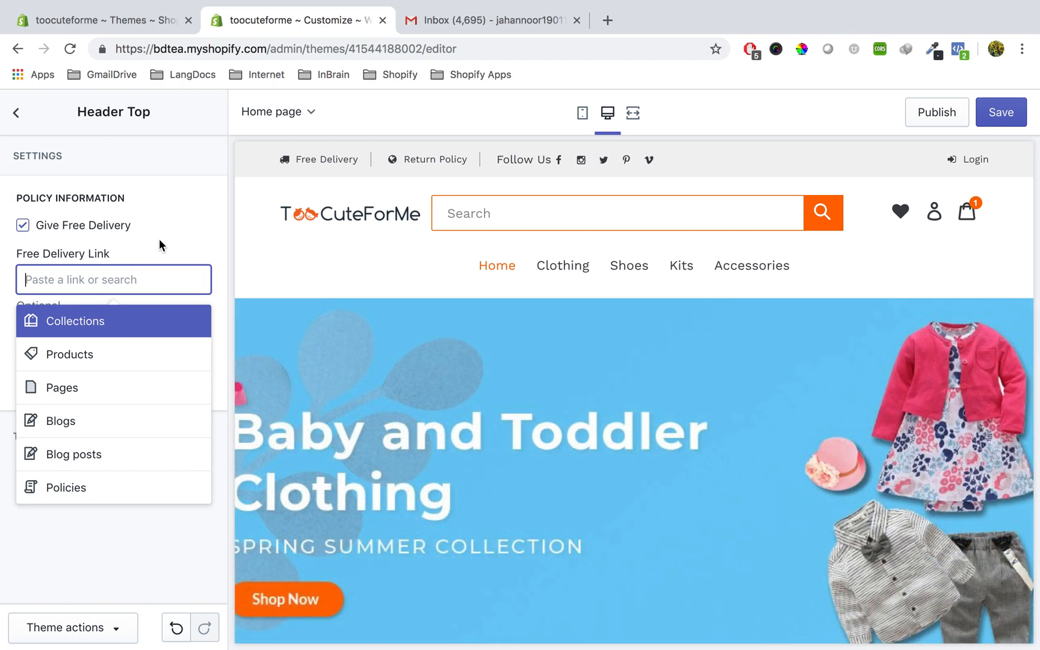
pyautogui.click(159, 240)
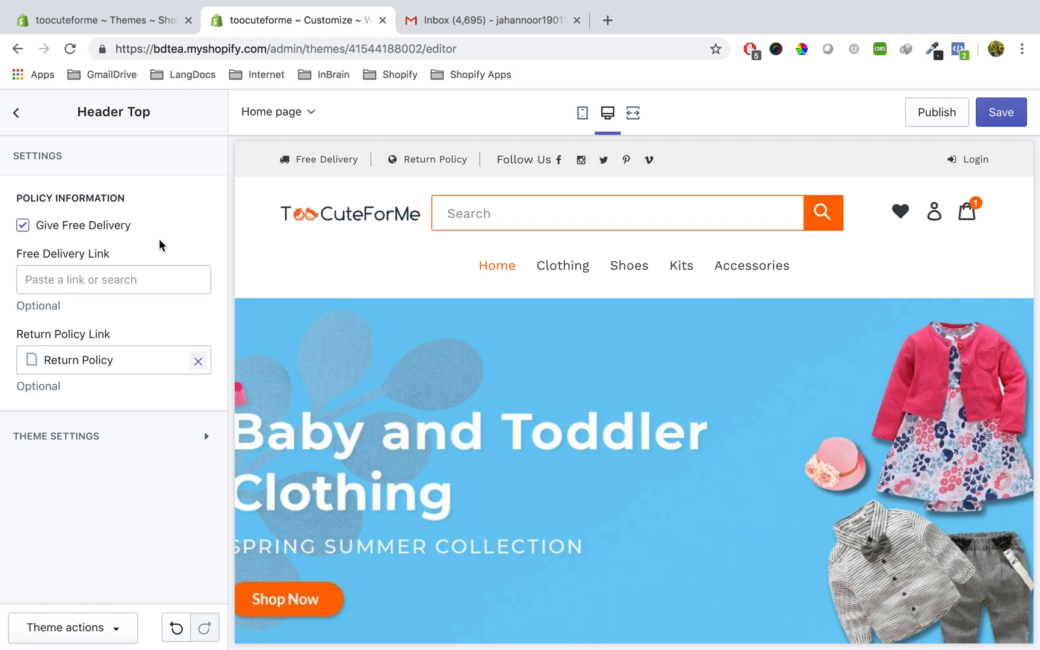
pyautogui.click(118, 280)
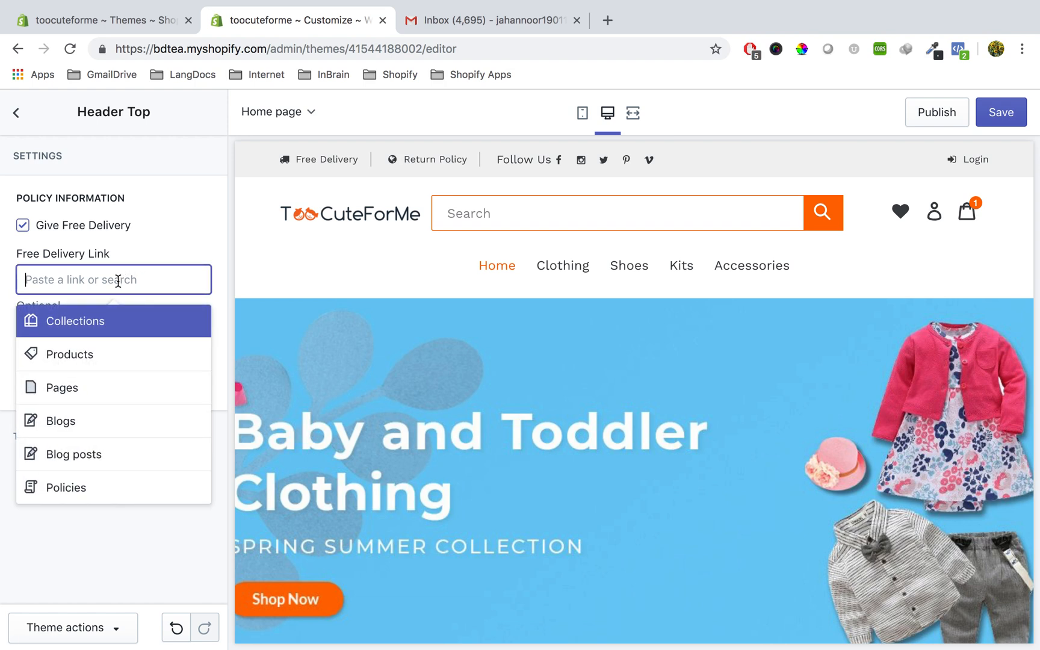
pyautogui.click(180, 225)
pyautogui.click(123, 284)
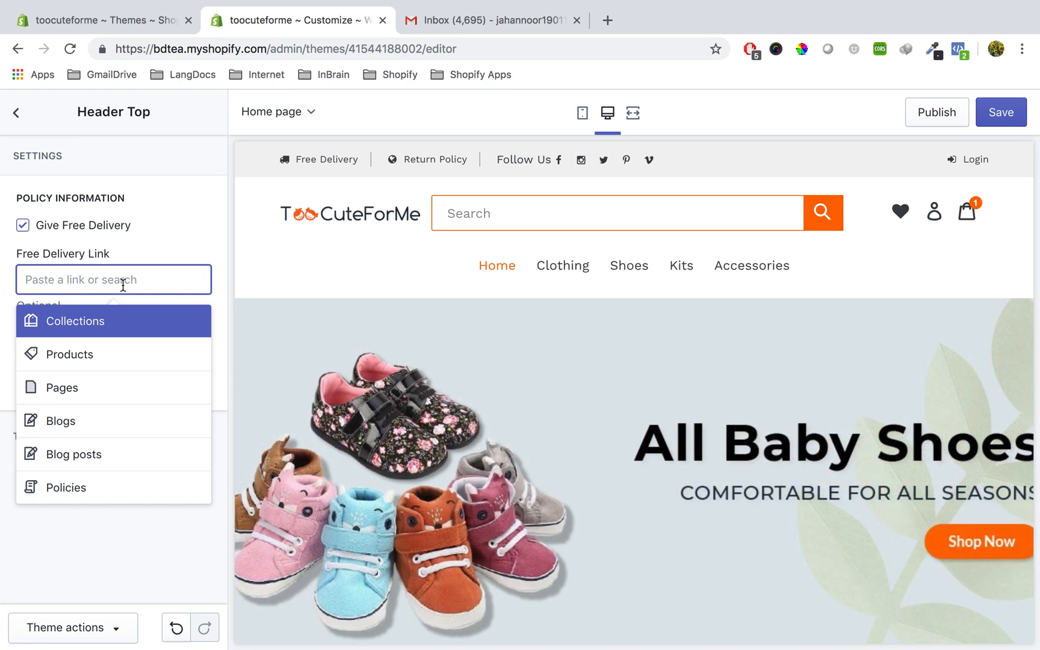
pyautogui.click(85, 388)
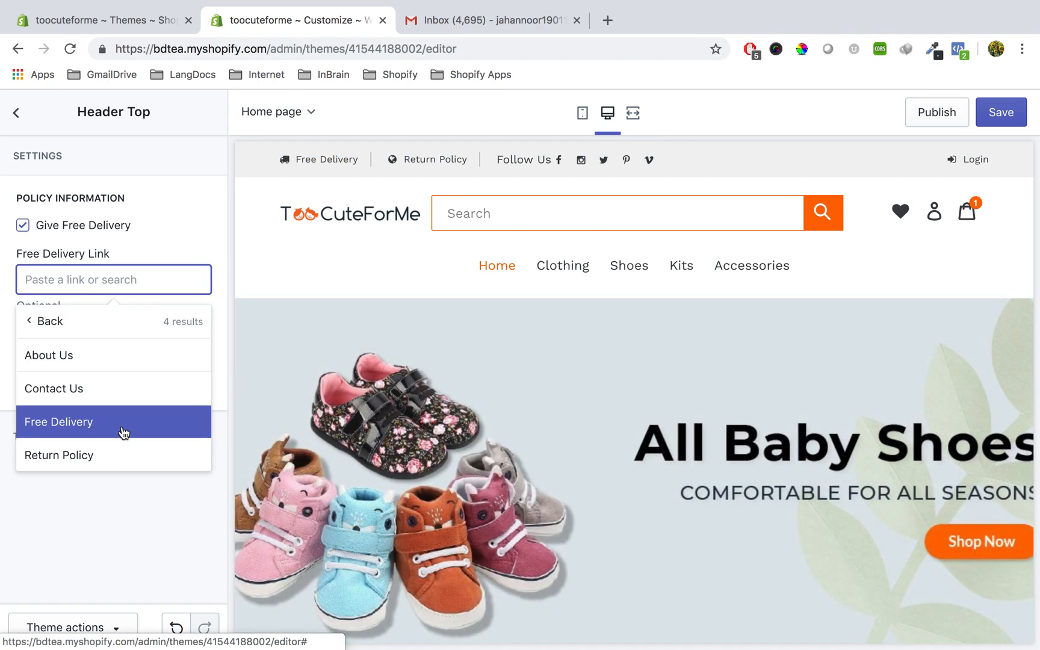
pyautogui.click(123, 428)
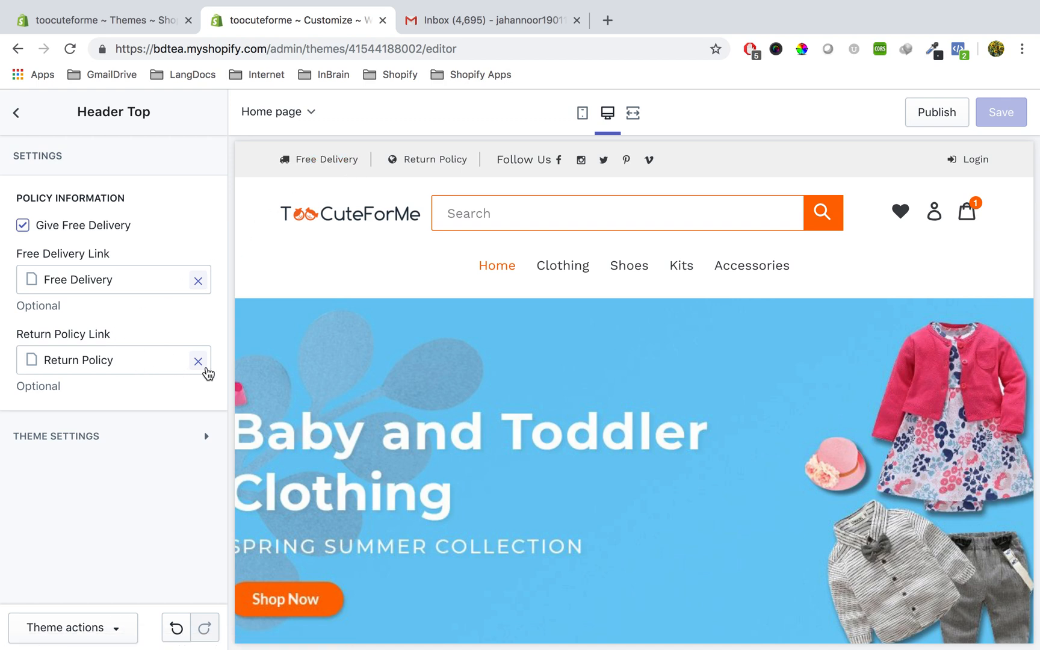
# Clear the Return Policy Link and set it to the Return Policy page from the store's pages.
pyautogui.click(199, 363)
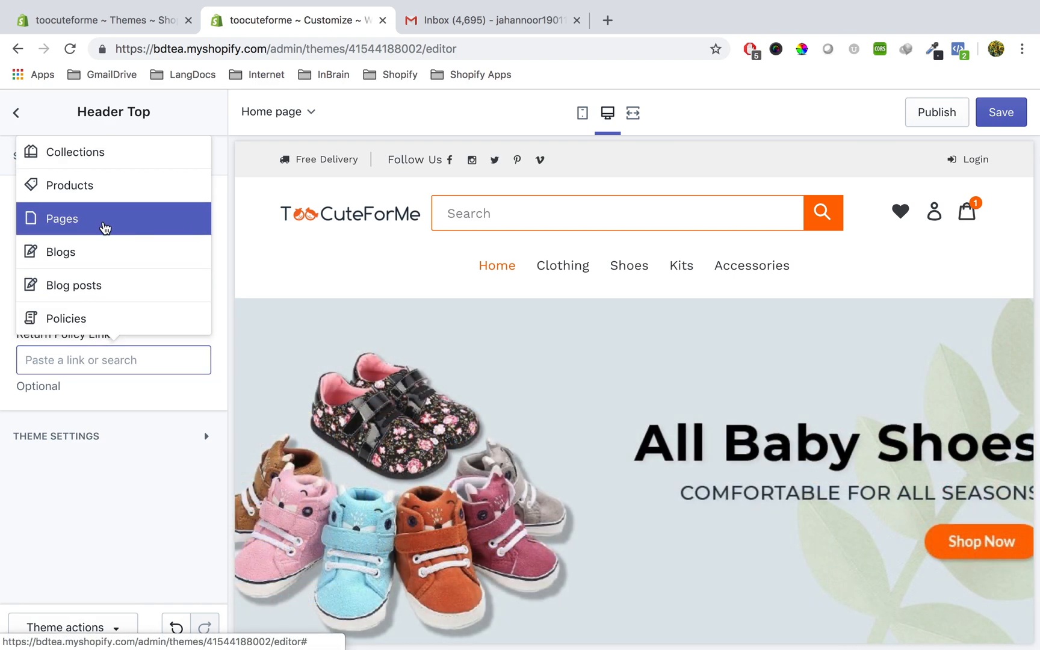
pyautogui.click(105, 223)
pyautogui.click(90, 319)
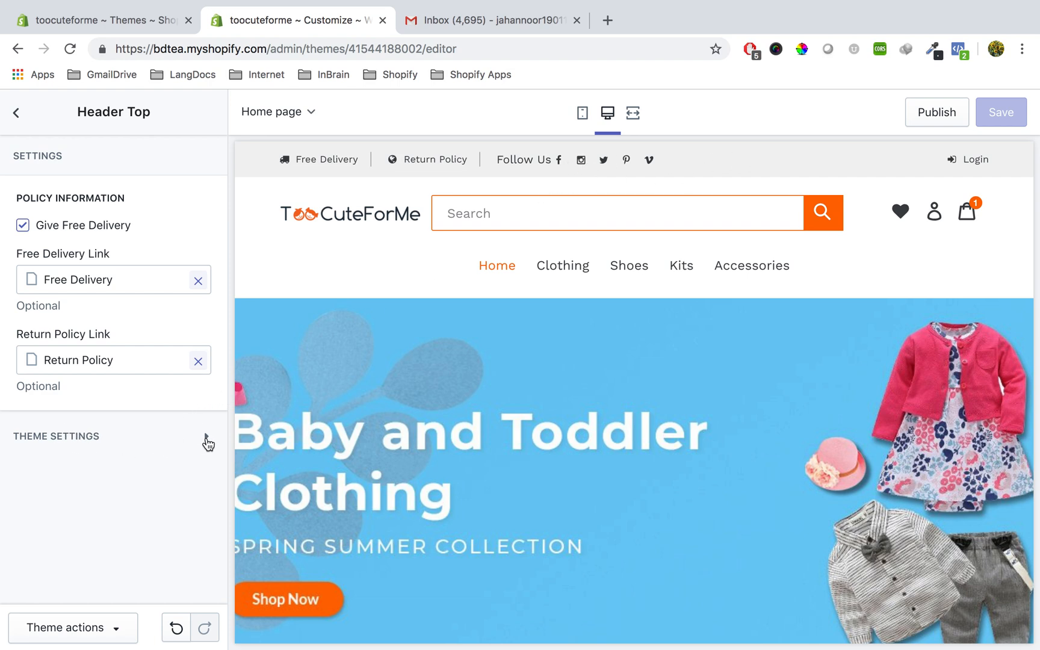
# Expand Header Top's theme settings and examine the social media link fields from Twitter through Vimeo.
pyautogui.click(207, 444)
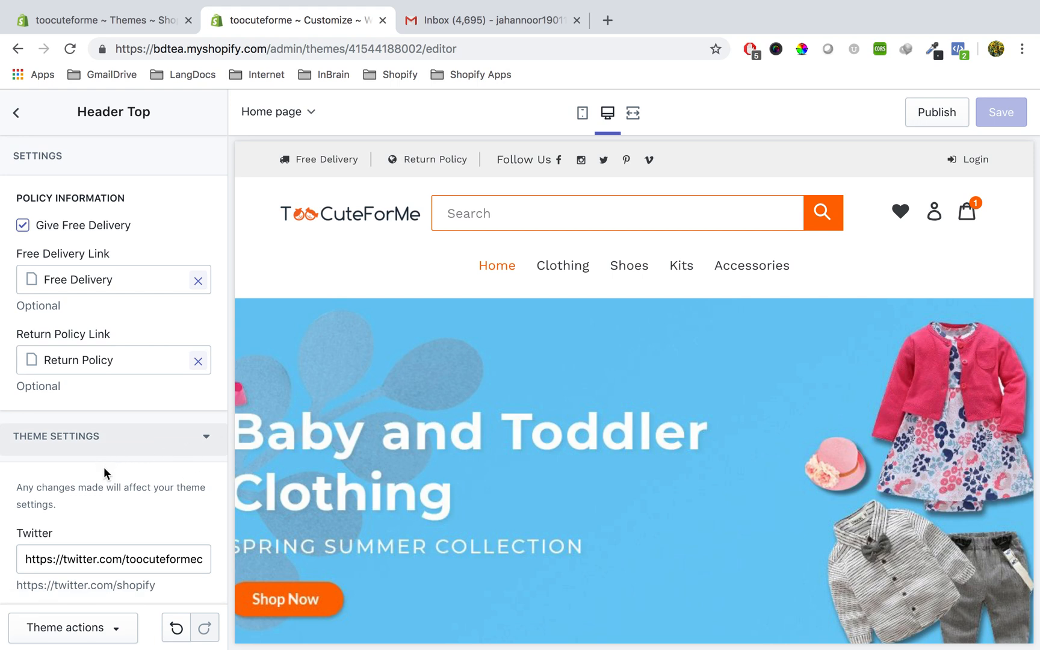
pyautogui.click(209, 441)
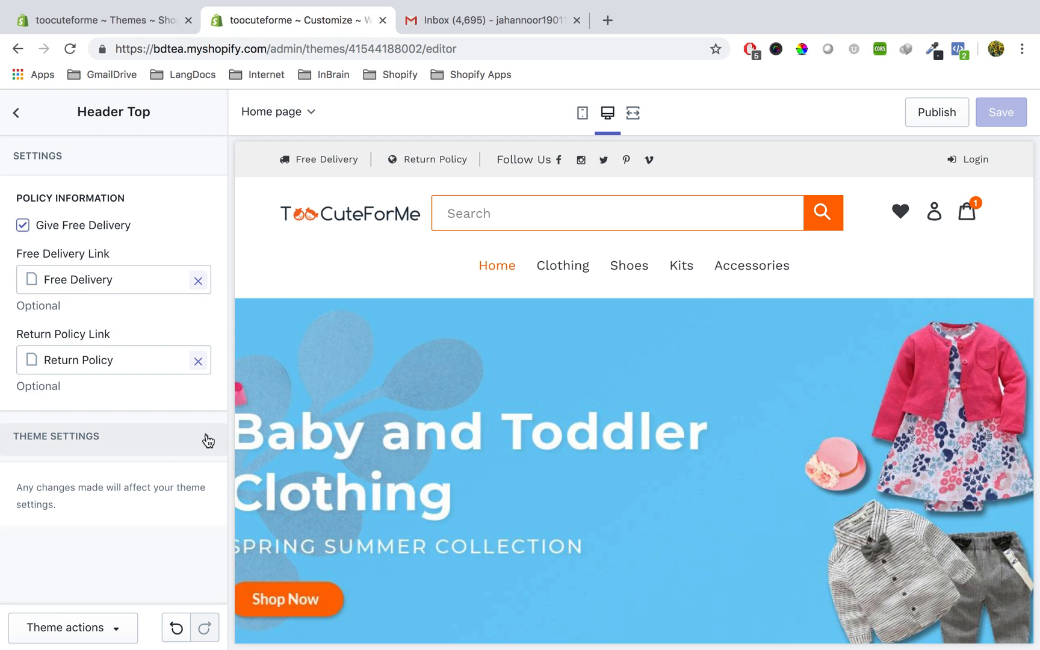
pyautogui.click(208, 443)
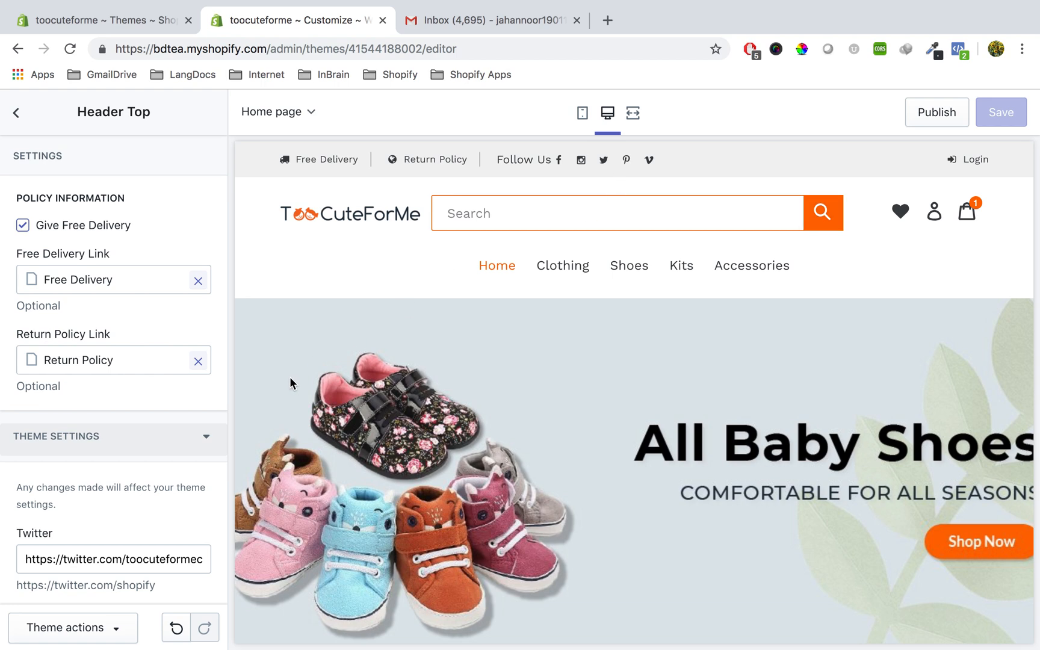
pyautogui.click(206, 437)
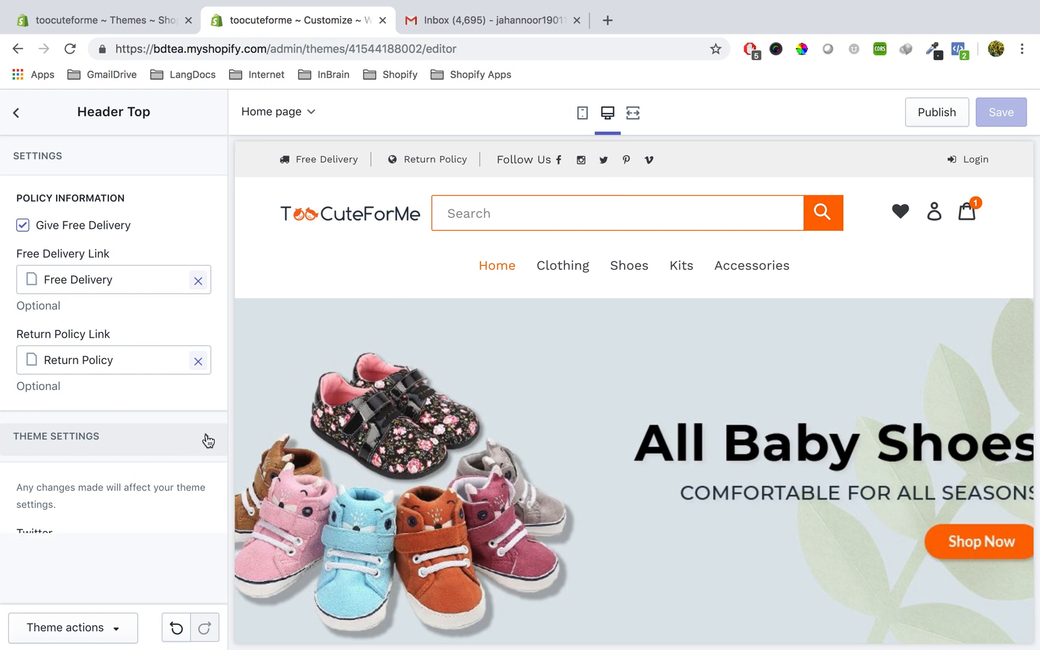
pyautogui.click(205, 438)
pyautogui.scroll(-3, 147, 489)
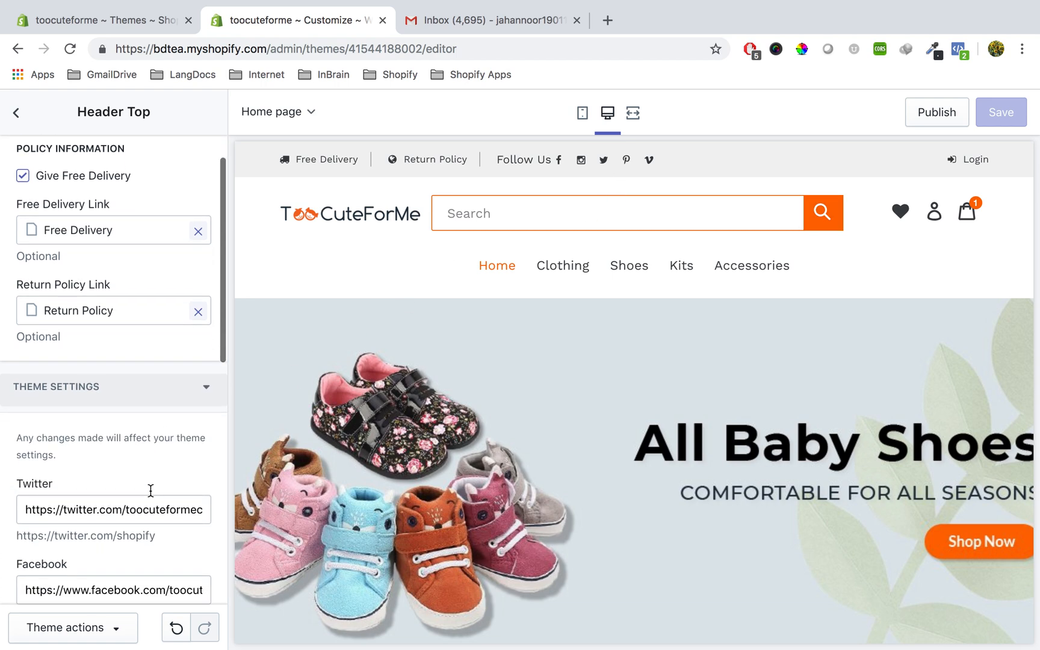
pyautogui.scroll(-1, 85, 493)
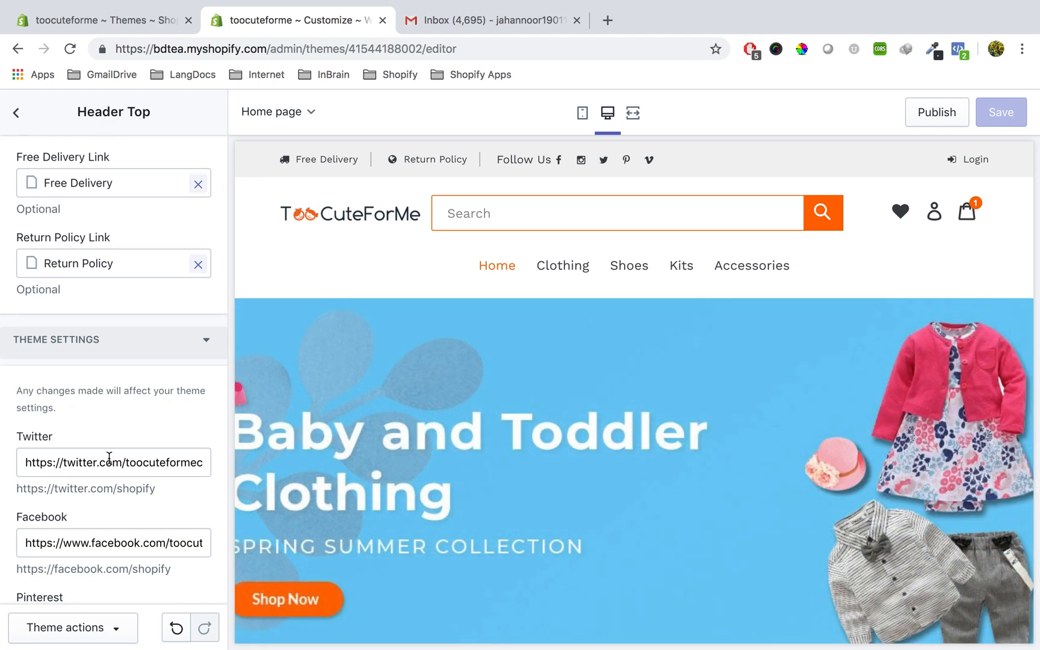
pyautogui.scroll(-5, 103, 481)
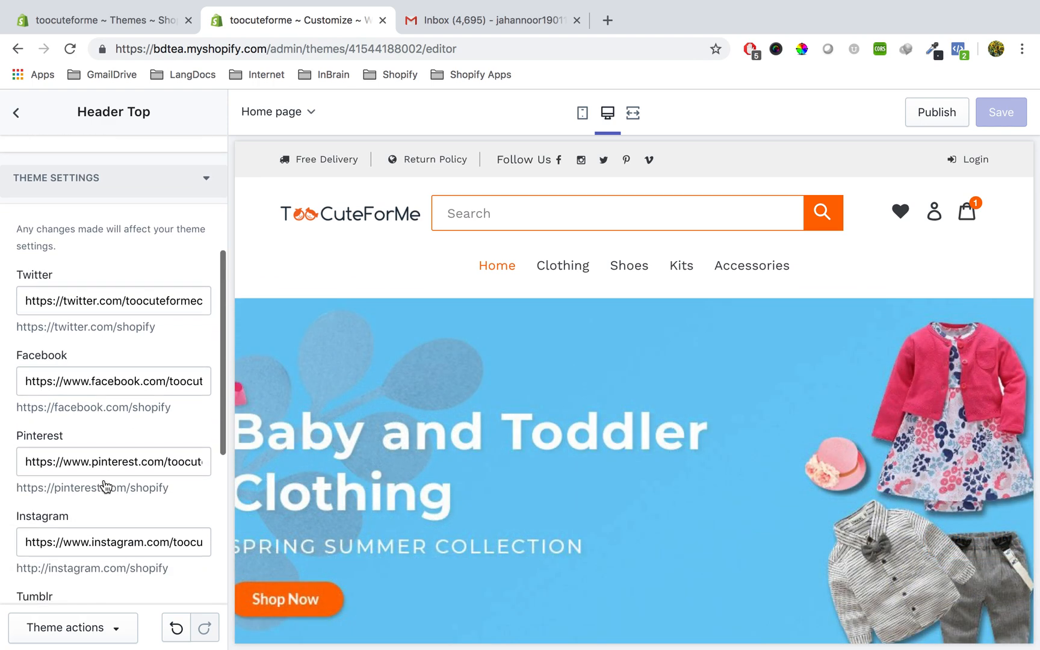
pyautogui.scroll(-5, 104, 486)
pyautogui.scroll(-6, 105, 486)
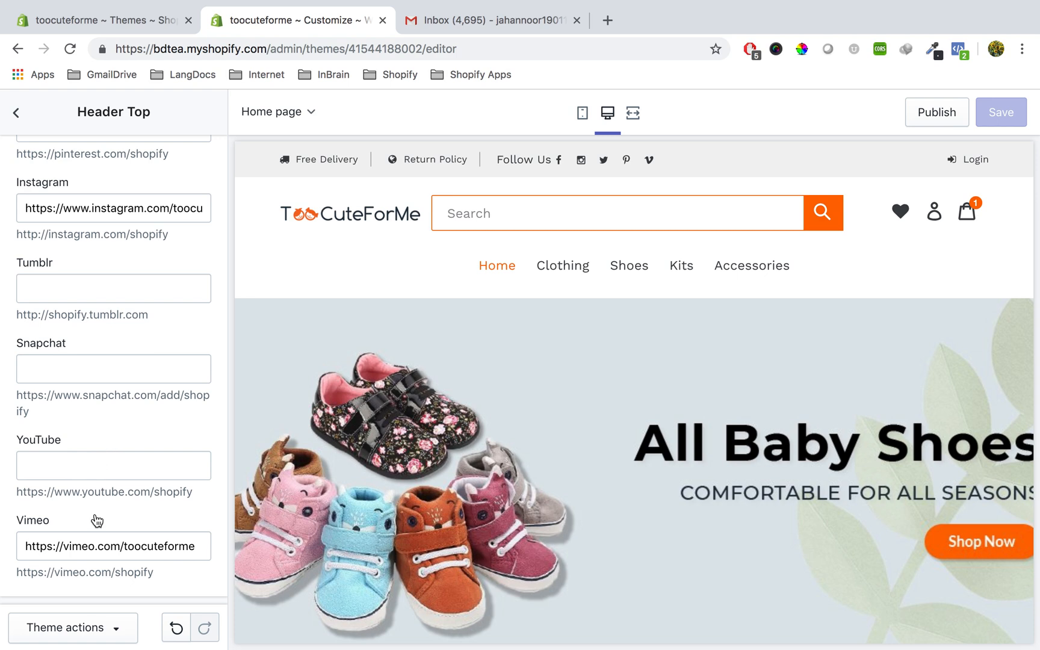
pyautogui.click(124, 468)
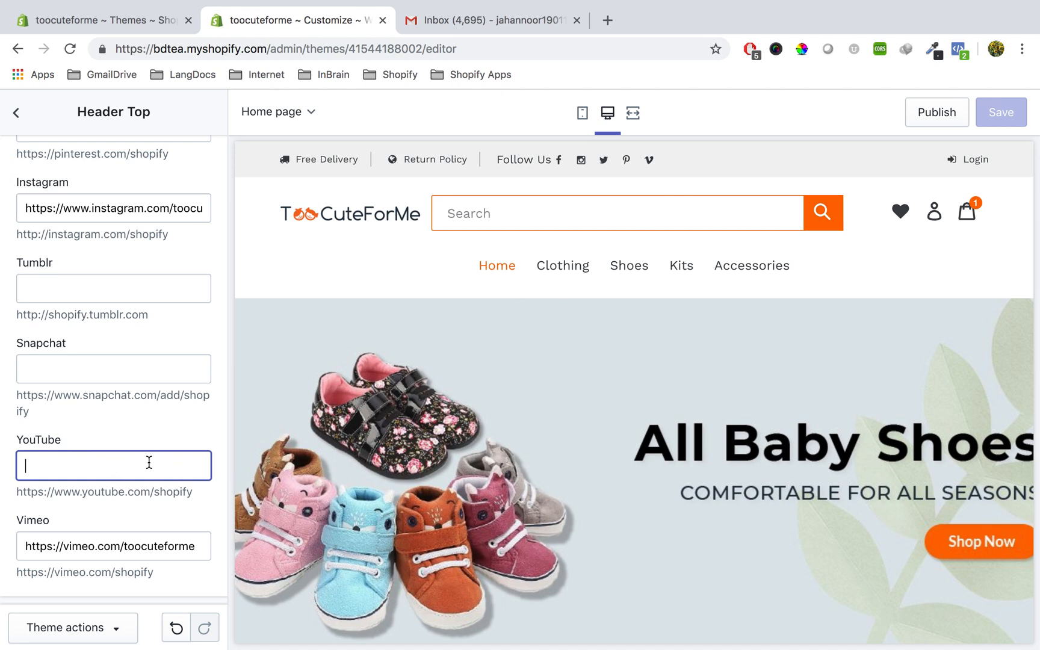
pyautogui.moveTo(196, 490); pyautogui.dragTo(26, 483)
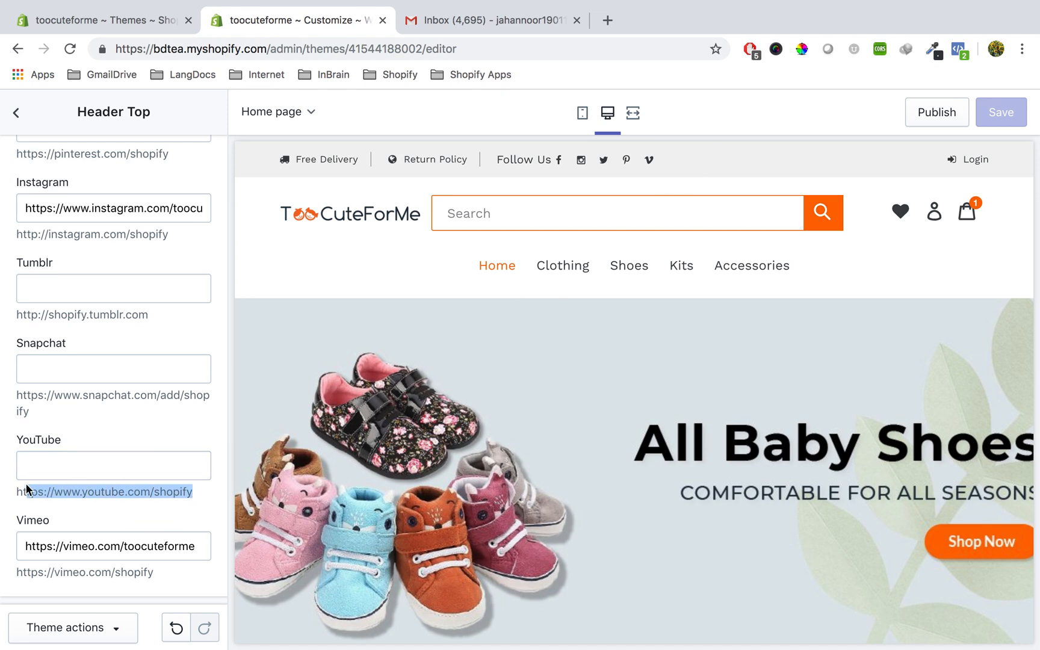
pyautogui.hotkey('ctrl', 'c')
pyautogui.click(84, 459)
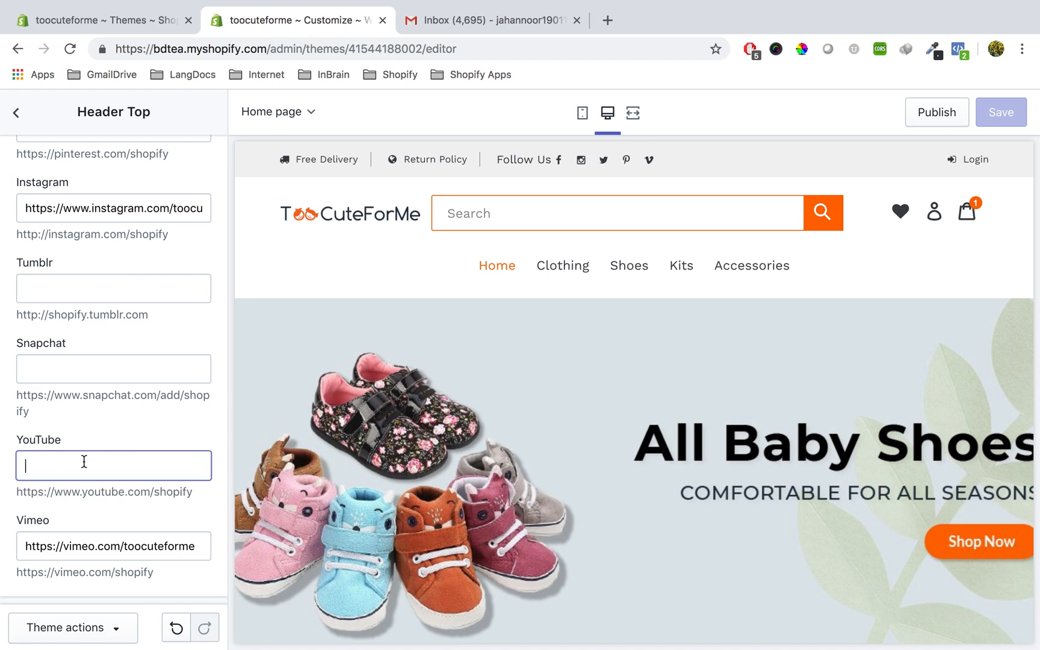
pyautogui.hotkey('ctrl', 'v')
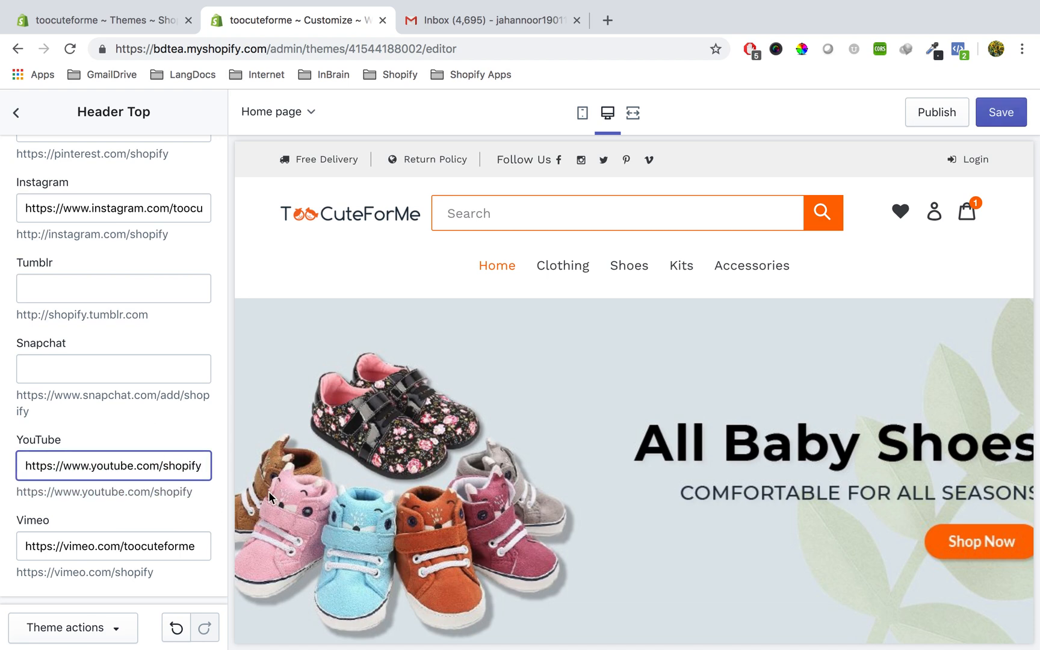
pyautogui.click(1001, 112)
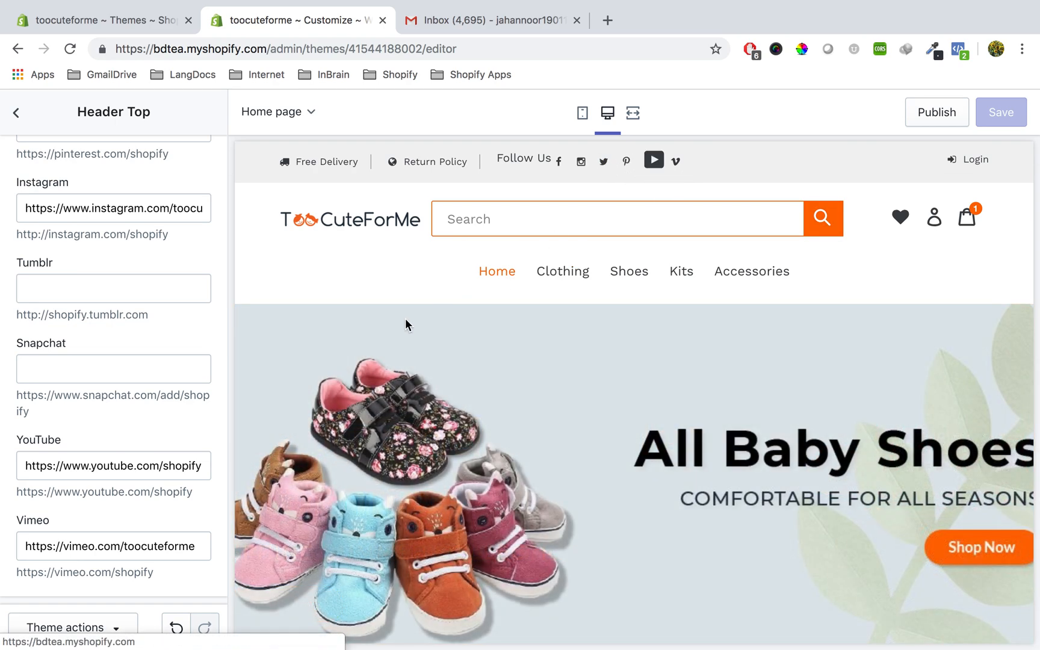
# Clear the YouTube link and save the theme again.
pyautogui.click(202, 464)
pyautogui.tripleClick(202, 464)
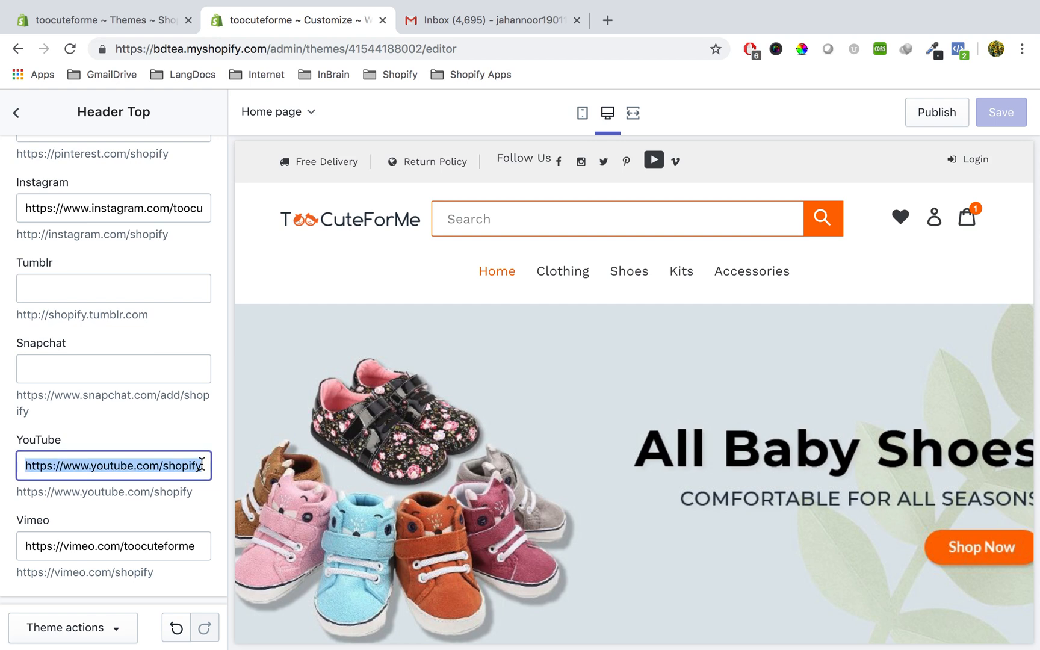
pyautogui.press('BackSpace')
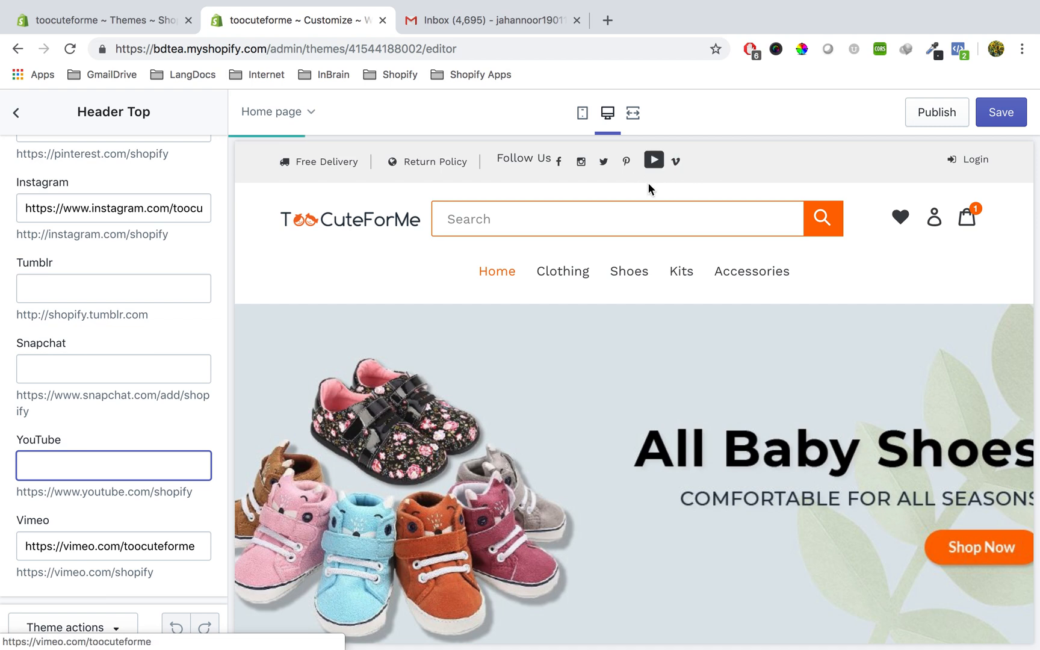
pyautogui.click(1001, 114)
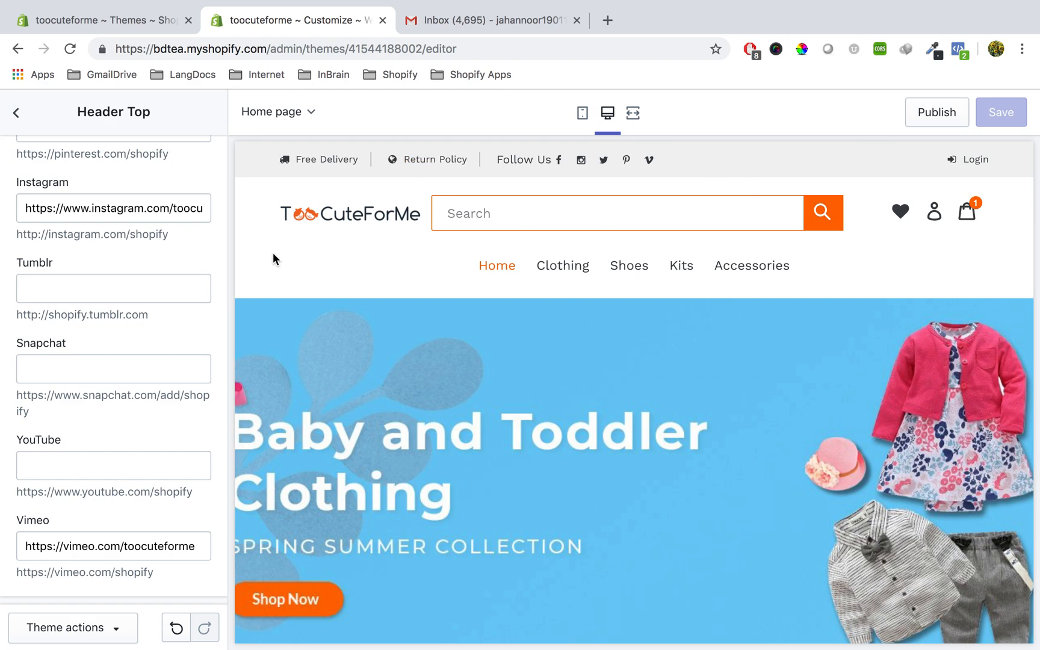
# Leave Header Top, open the Header section, and examine its logo alignment, logo image, logo width and menu settings.
pyautogui.scroll(10, 39, 308)
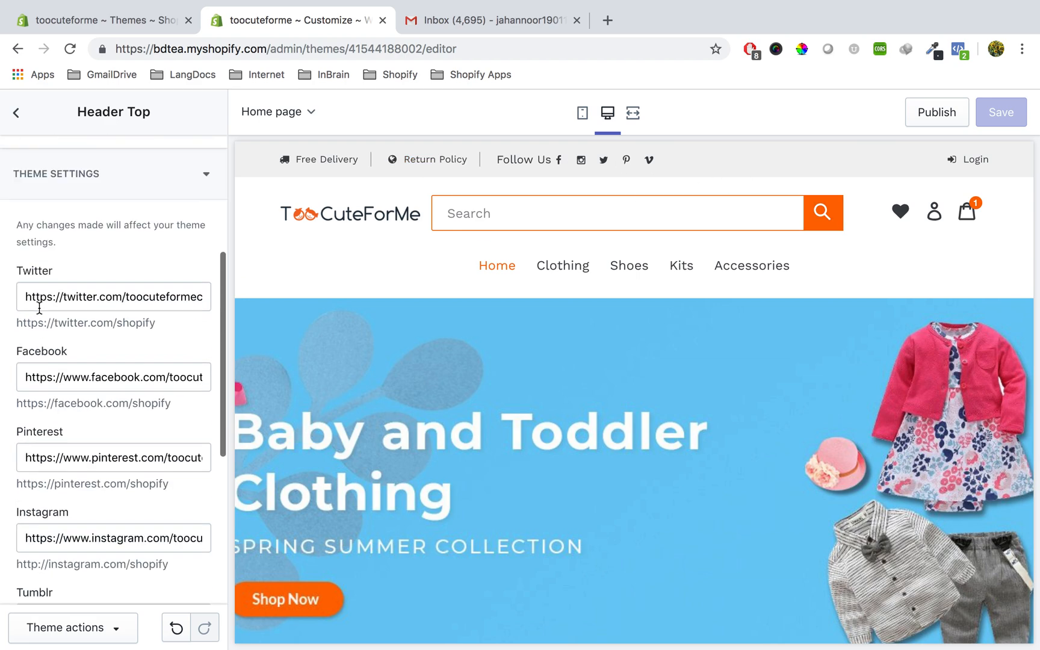
pyautogui.click(16, 113)
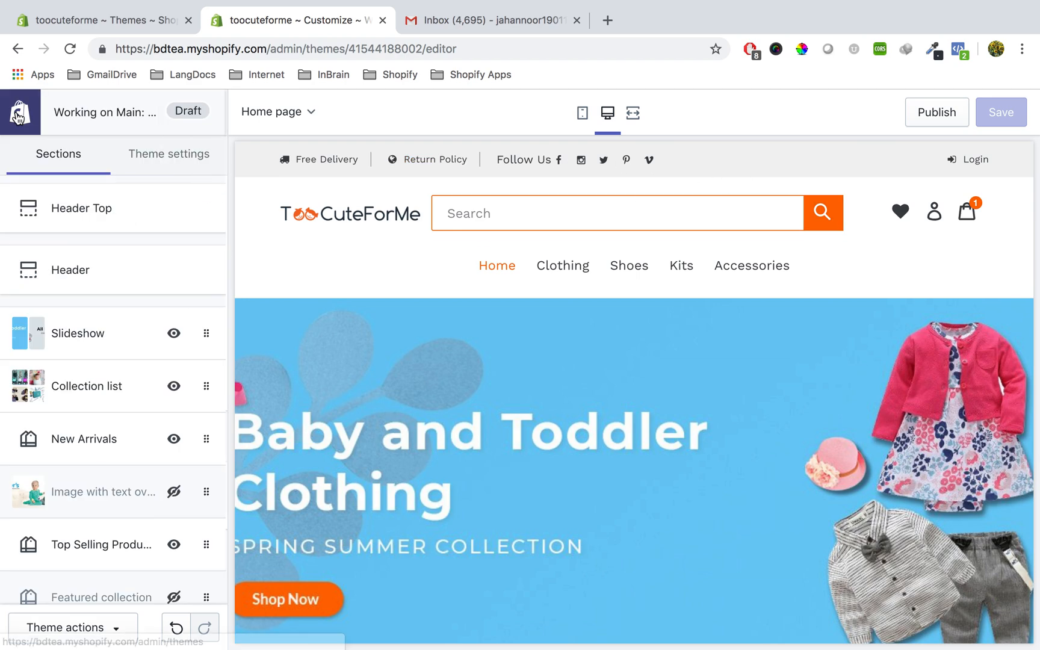
pyautogui.click(89, 269)
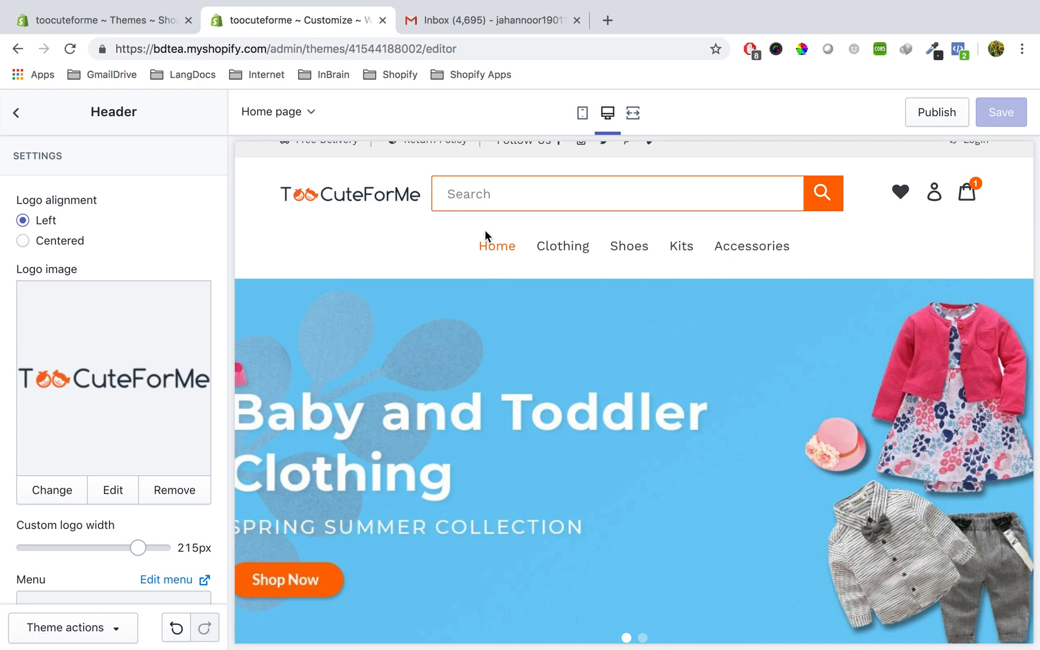
pyautogui.scroll(1, 319, 241)
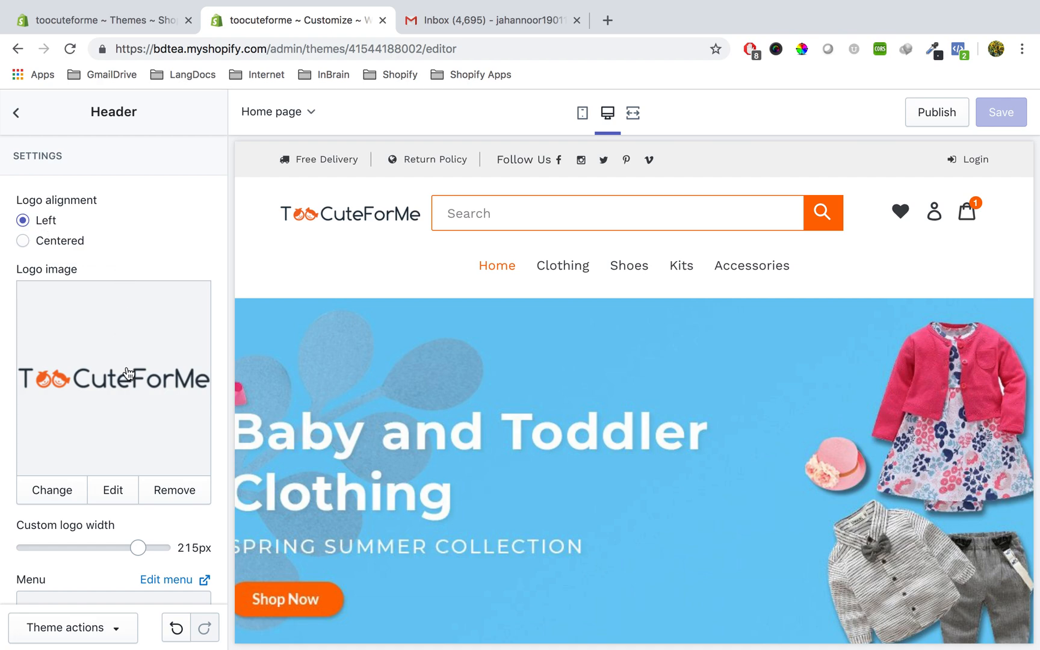
pyautogui.scroll(-3, 81, 385)
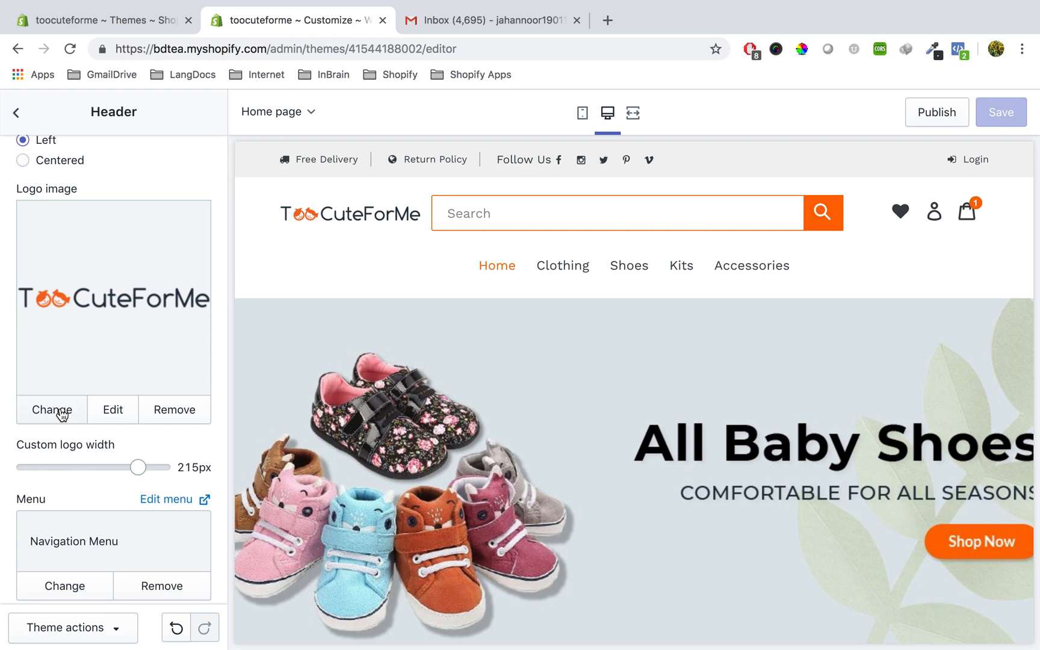
# Open the image library for changing the header logo and browse its images.
pyautogui.click(62, 414)
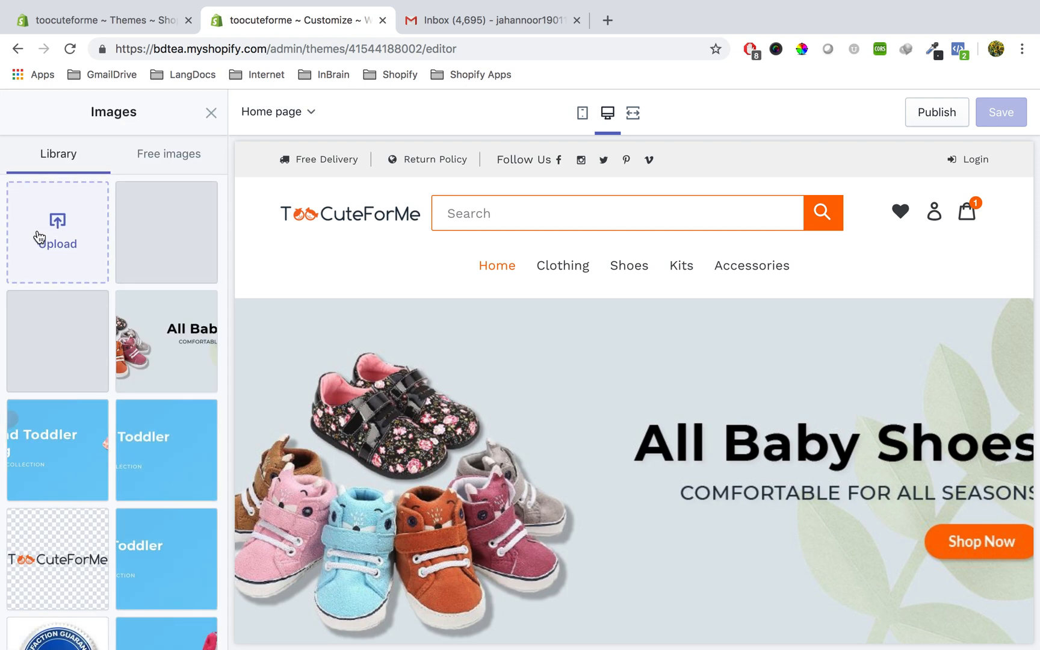
pyautogui.scroll(-5, 156, 395)
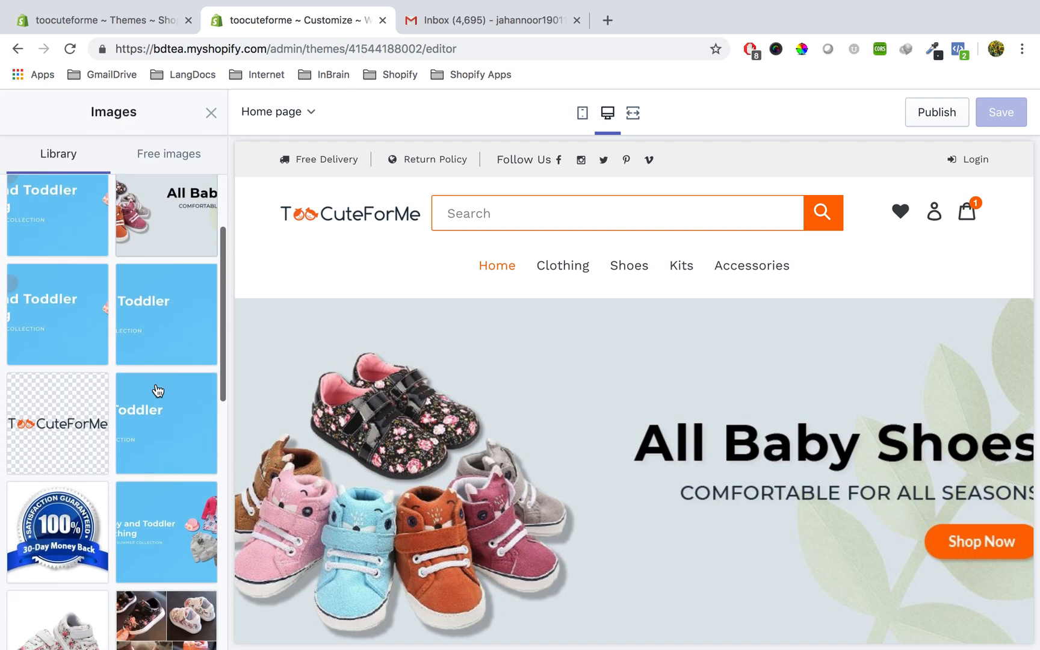
pyautogui.scroll(5, 145, 463)
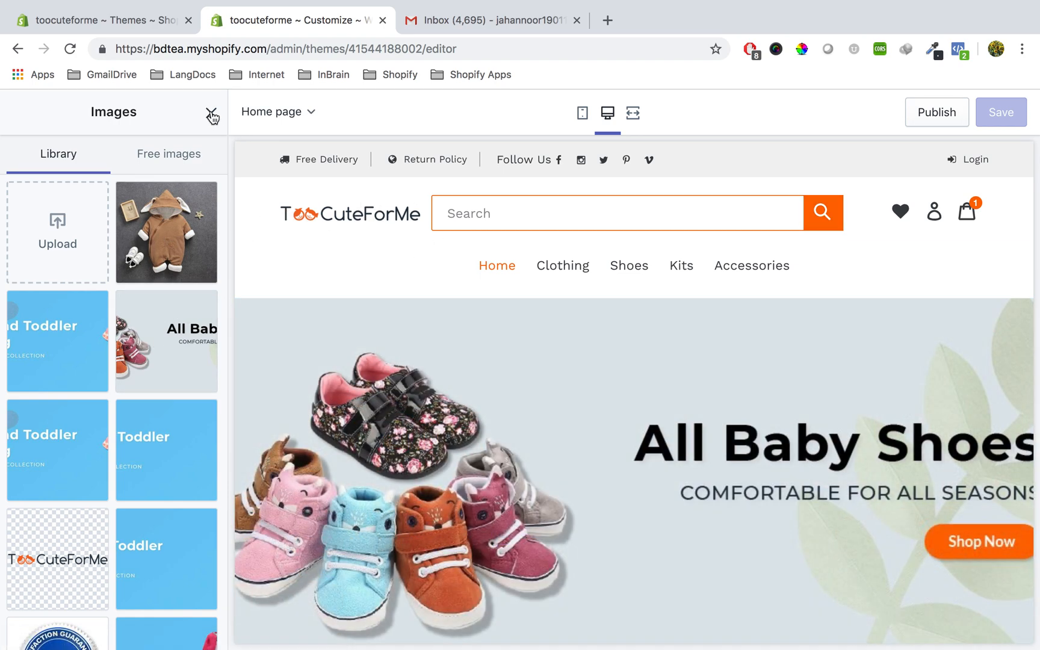
# Close the image library without changing the logo and examine the header's custom logo width and menu settings.
pyautogui.click(211, 113)
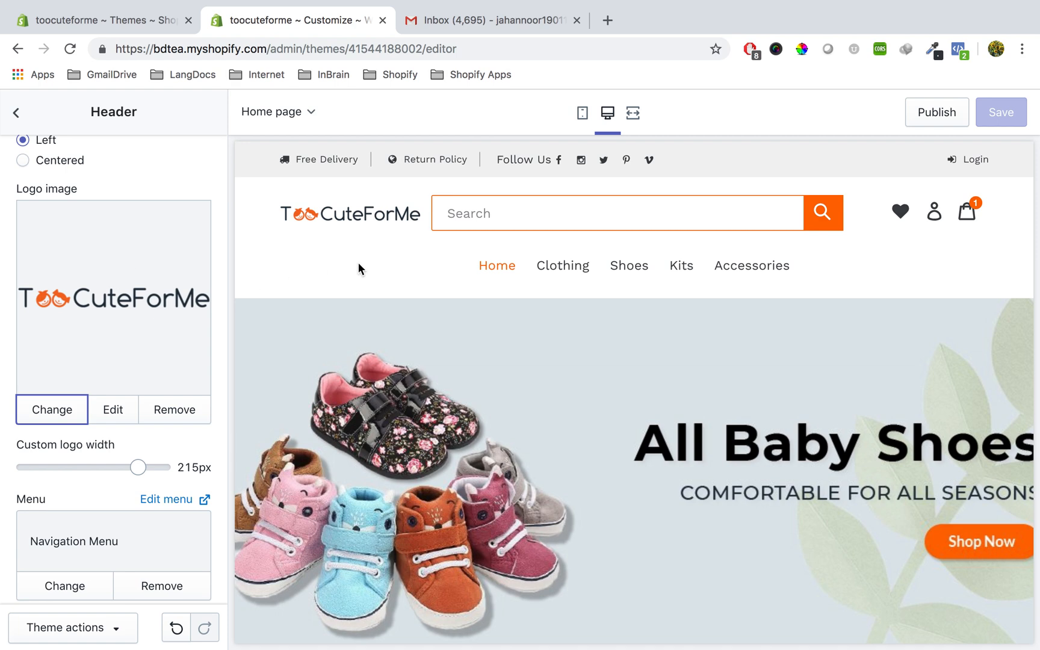
pyautogui.scroll(-1, 116, 346)
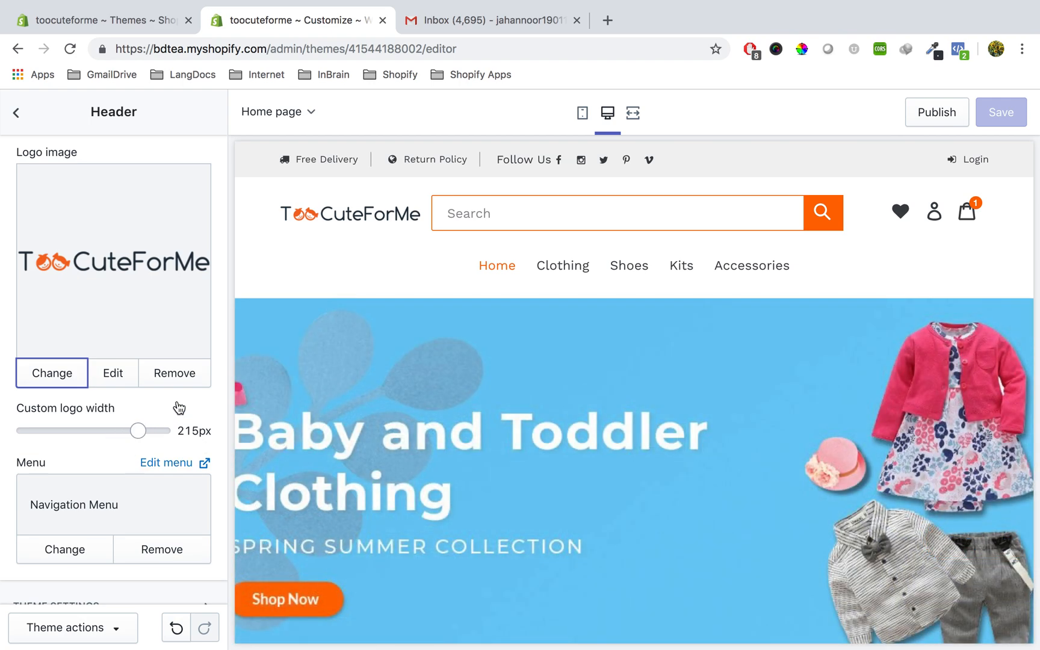
pyautogui.scroll(-1, 107, 339)
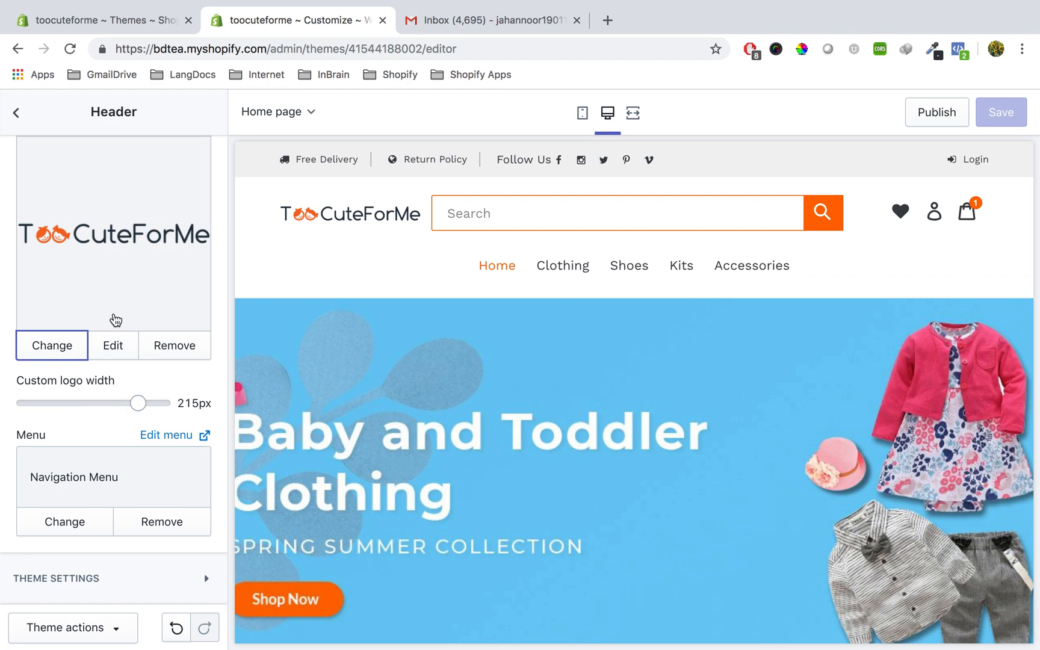
pyautogui.scroll(-1, 111, 320)
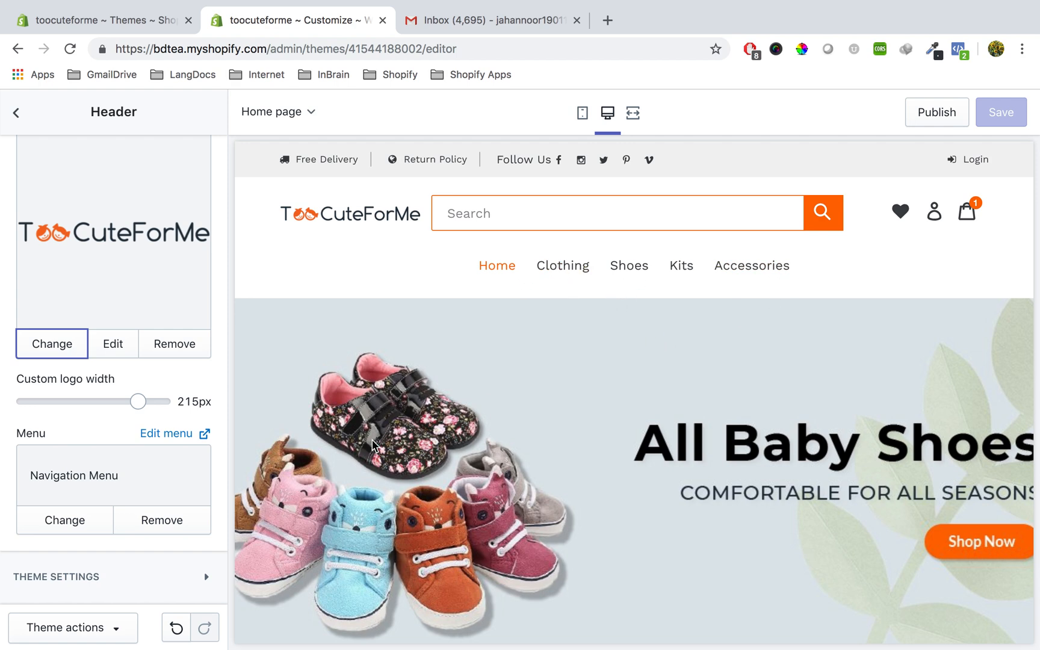
pyautogui.click(97, 480)
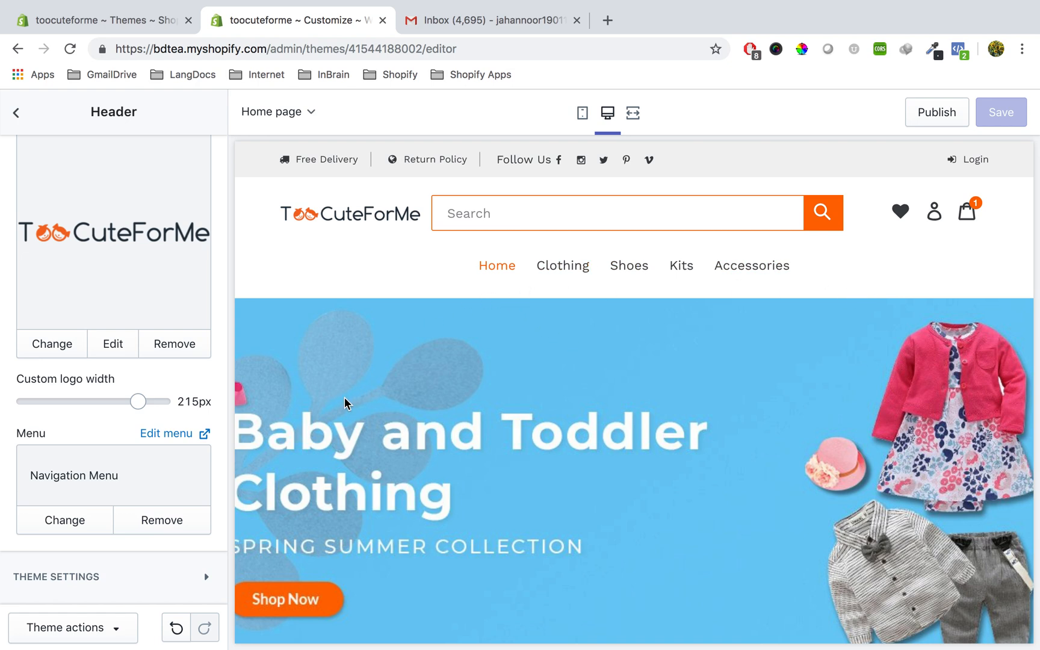
# Preview the Footer menu and Main menu as the header menu, return to Navigation Menu and close the menu selection.
pyautogui.click(74, 523)
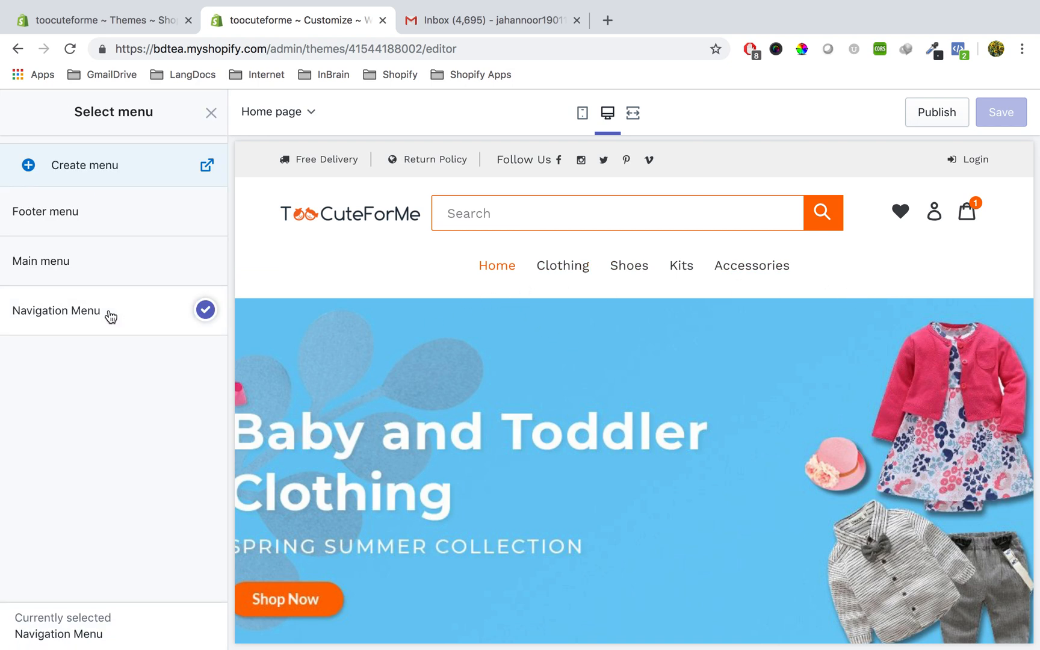
pyautogui.click(87, 213)
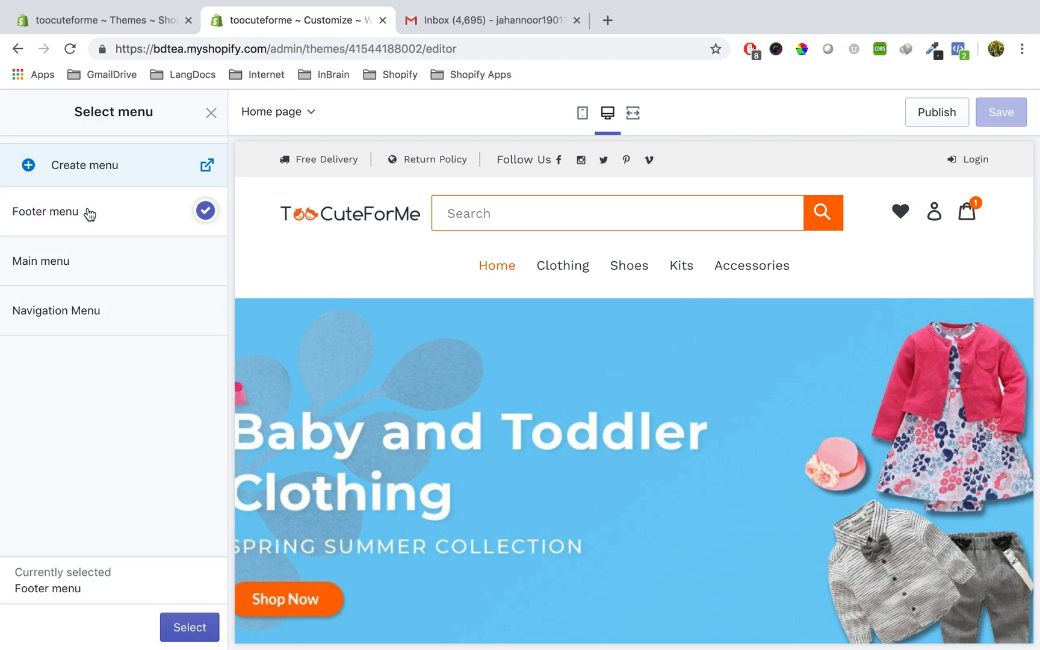
pyautogui.click(68, 268)
pyautogui.click(77, 310)
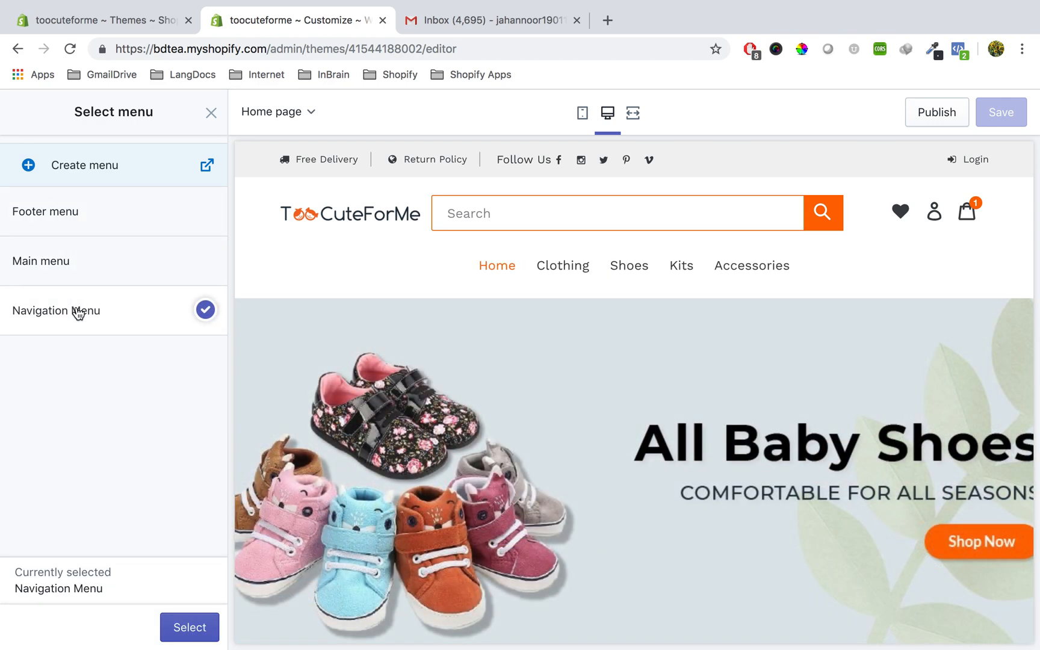
pyautogui.click(91, 210)
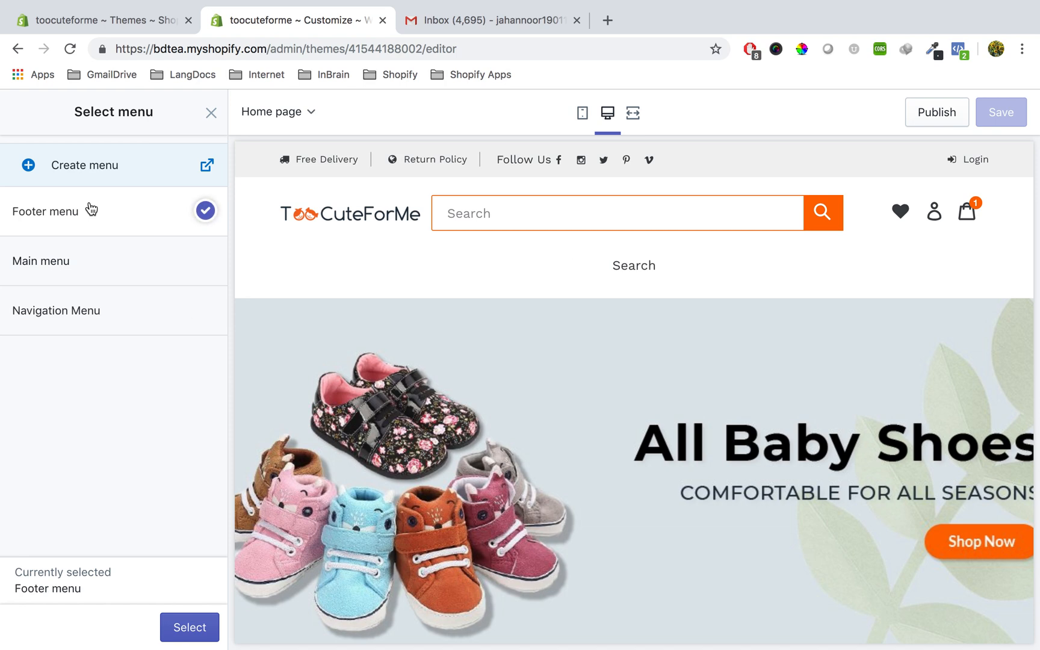
pyautogui.click(65, 272)
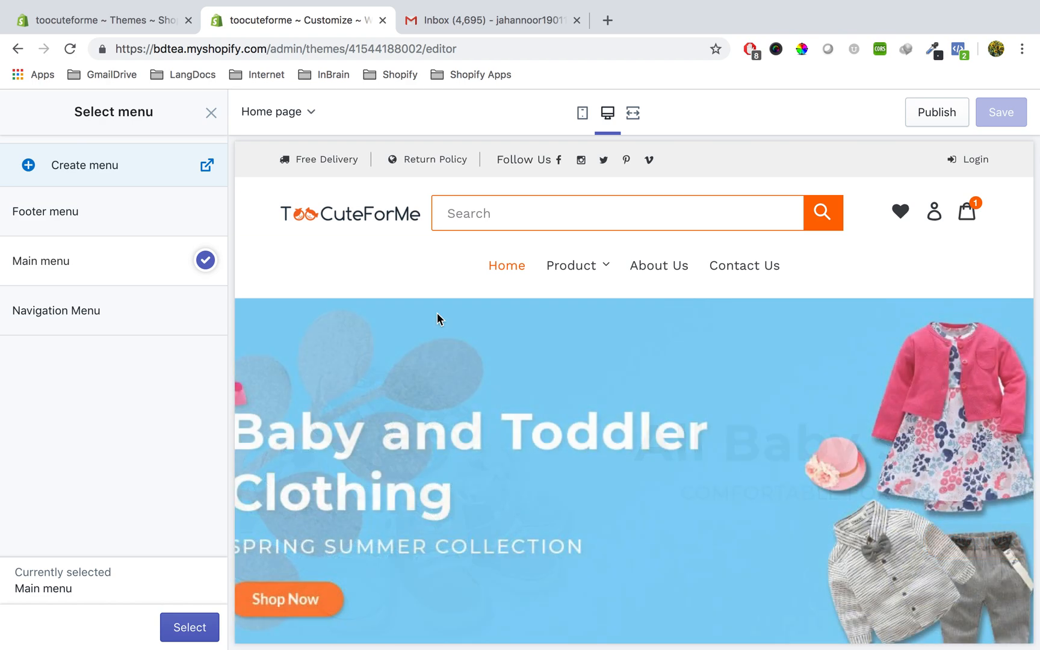
pyautogui.moveTo(562, 281)
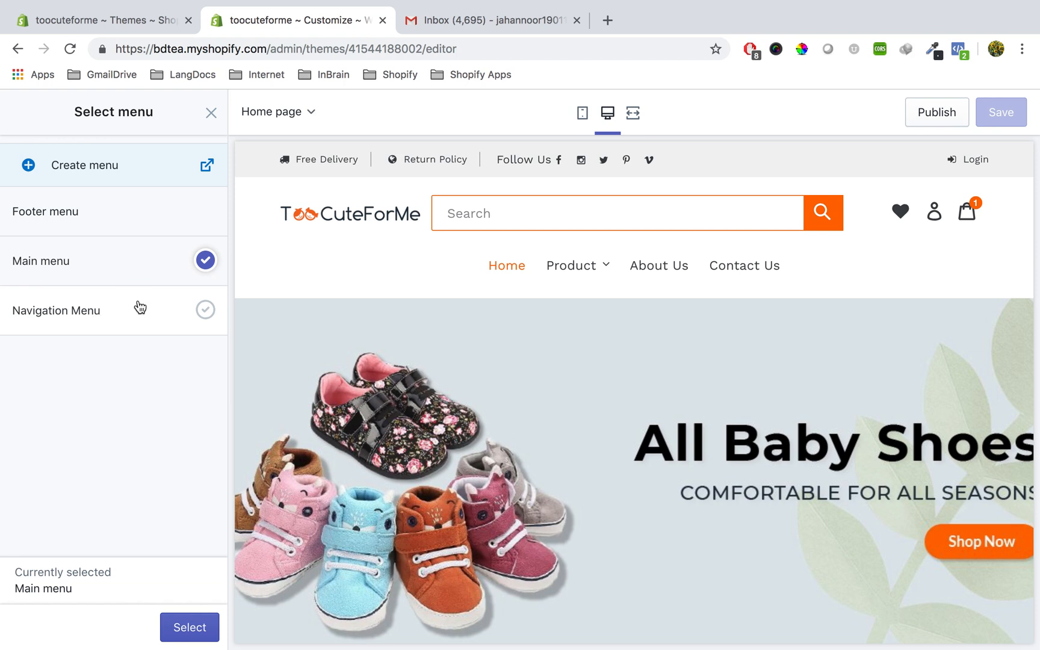
pyautogui.click(95, 312)
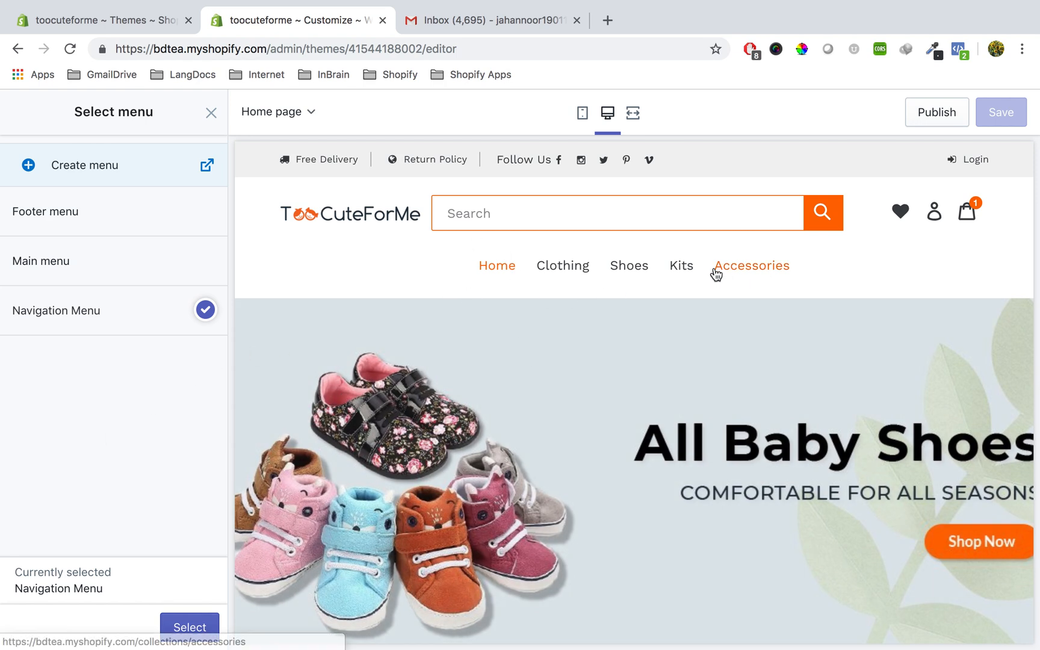
pyautogui.click(214, 117)
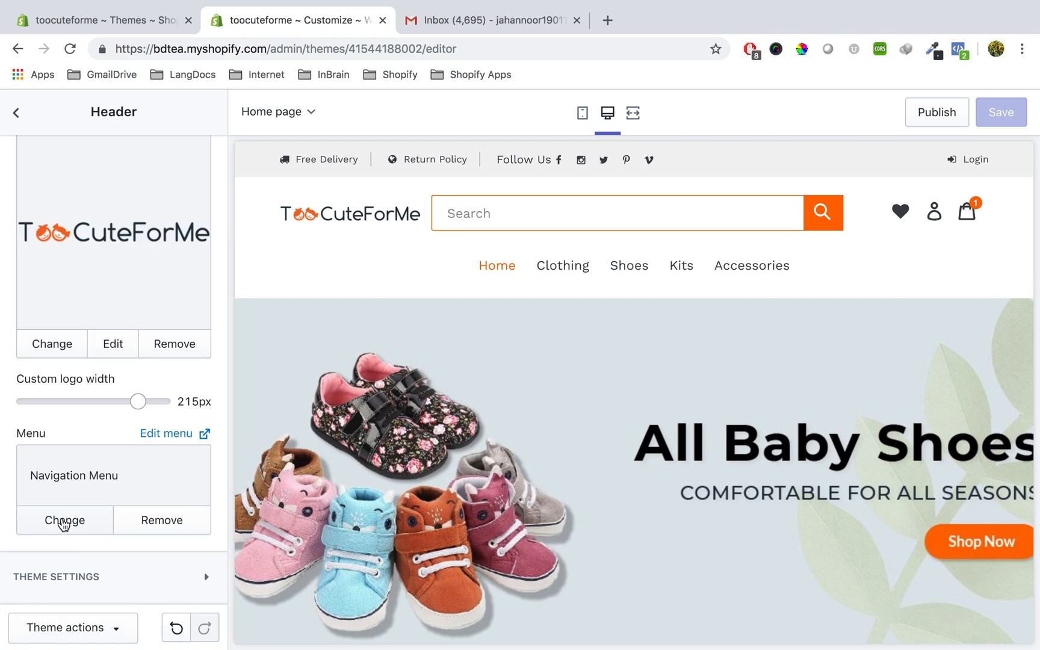
# Review the header's available menus and the option for creating a new one, keeping the current selection.
pyautogui.click(64, 521)
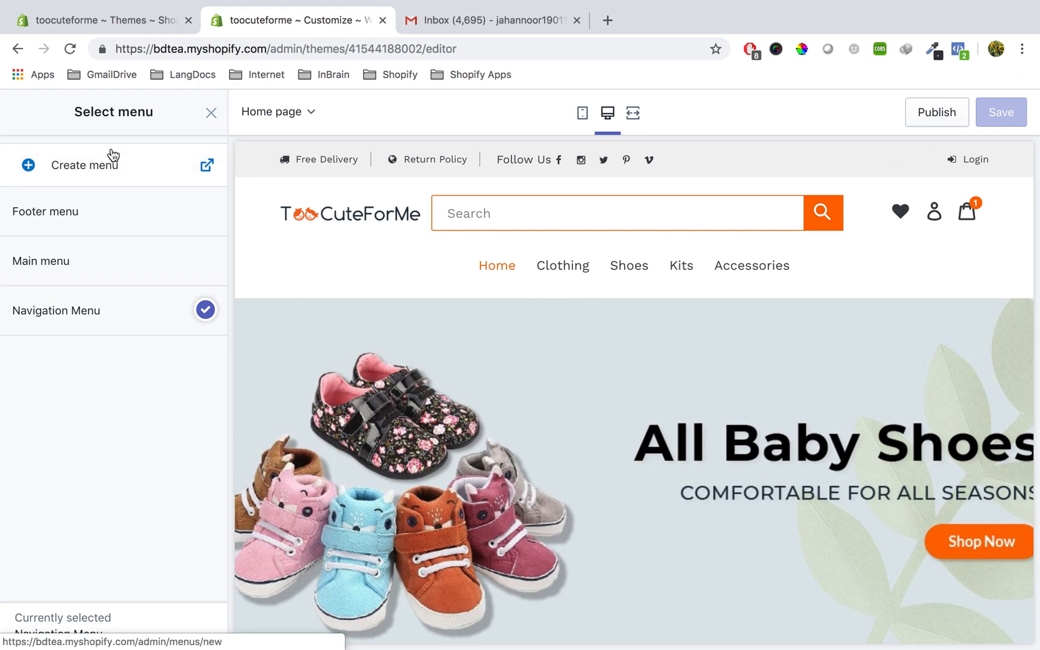
pyautogui.click(211, 113)
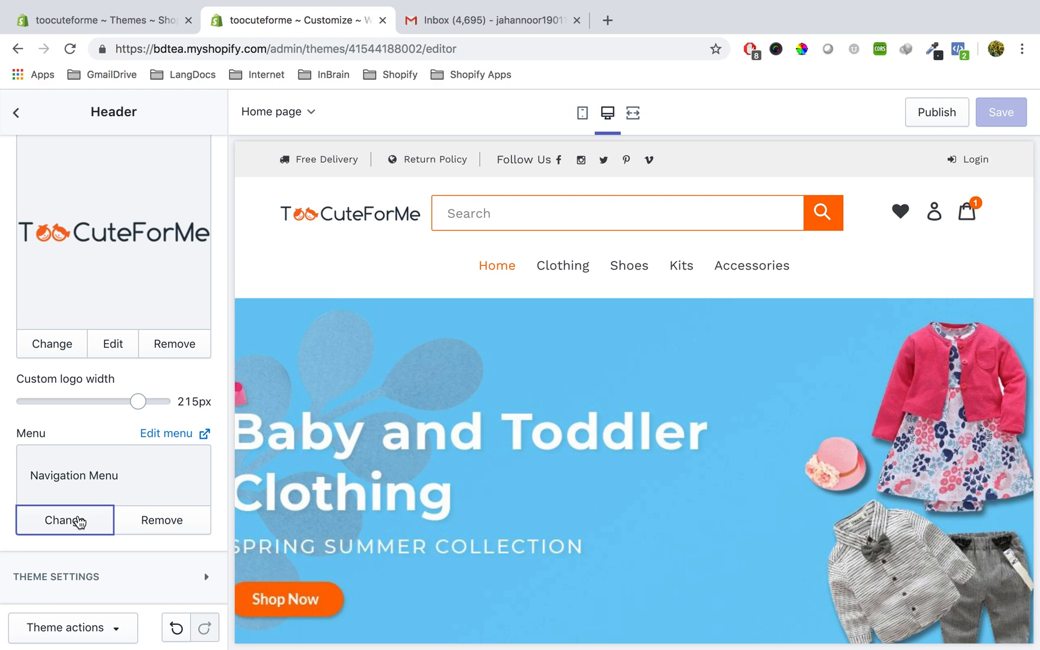
pyautogui.click(79, 521)
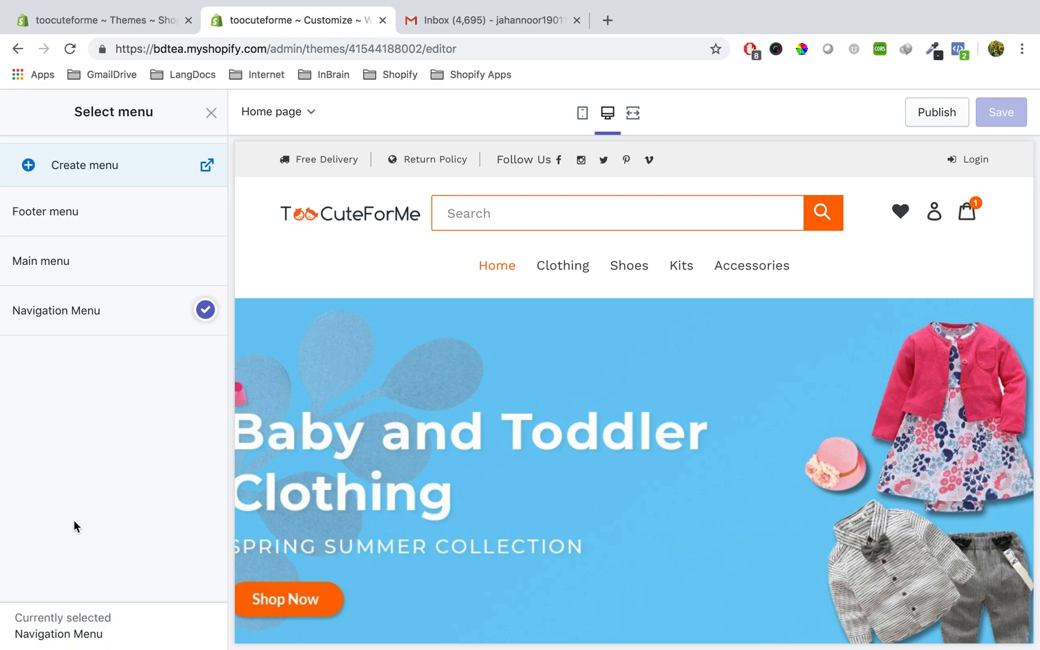
pyautogui.click(211, 115)
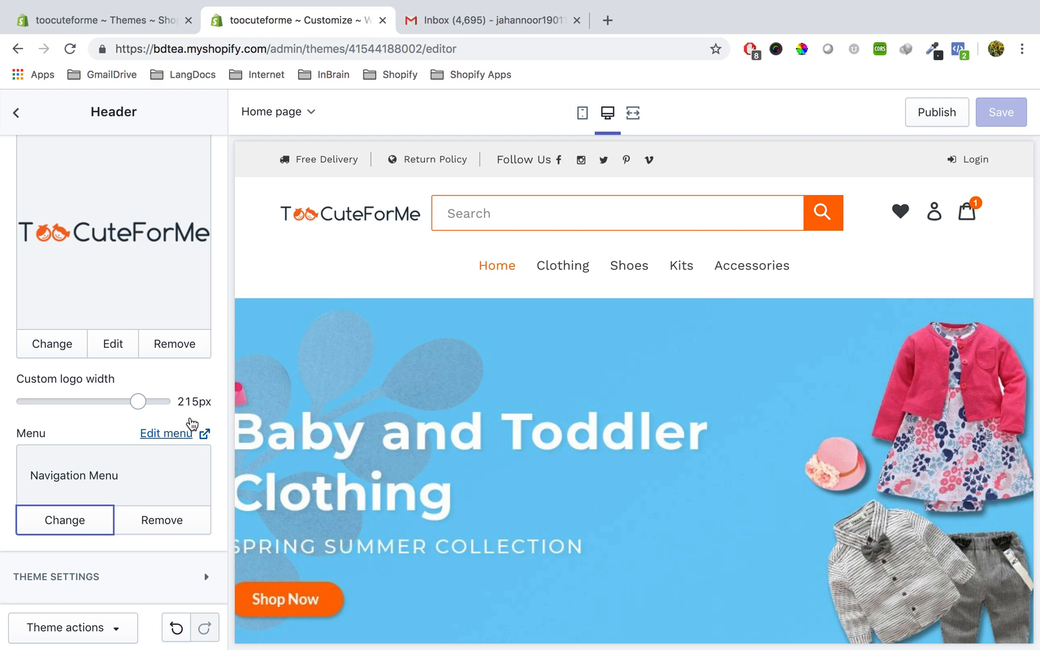
# Open the header's Navigation Menu for editing and examine its menu items and the existing Clothing item's name and link.
pyautogui.click(161, 434)
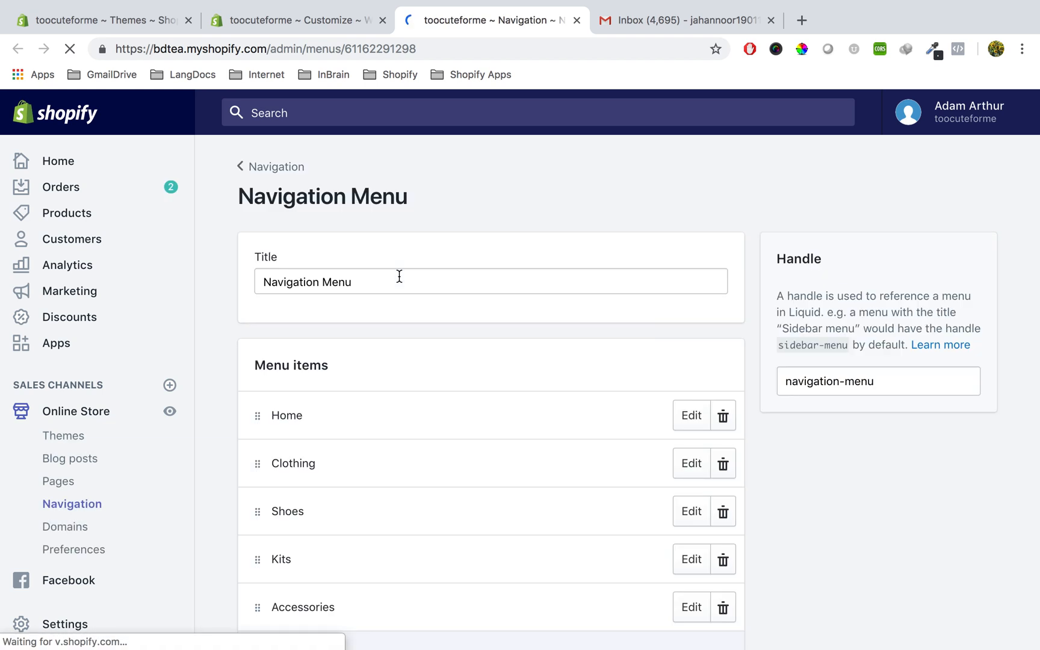
pyautogui.scroll(-3, 478, 403)
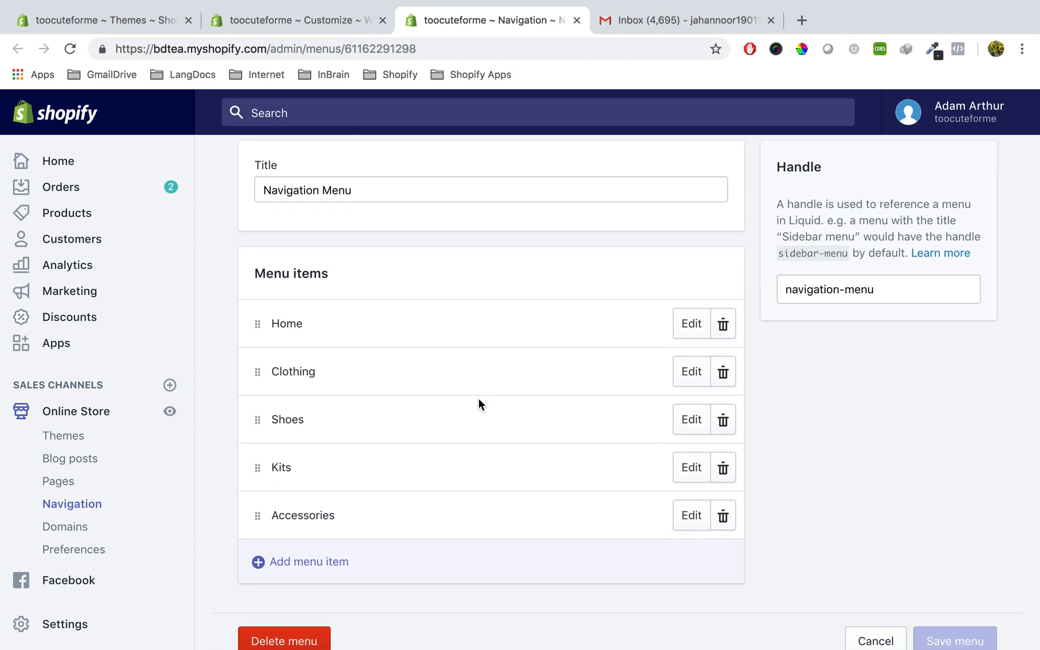
pyautogui.scroll(2, 479, 403)
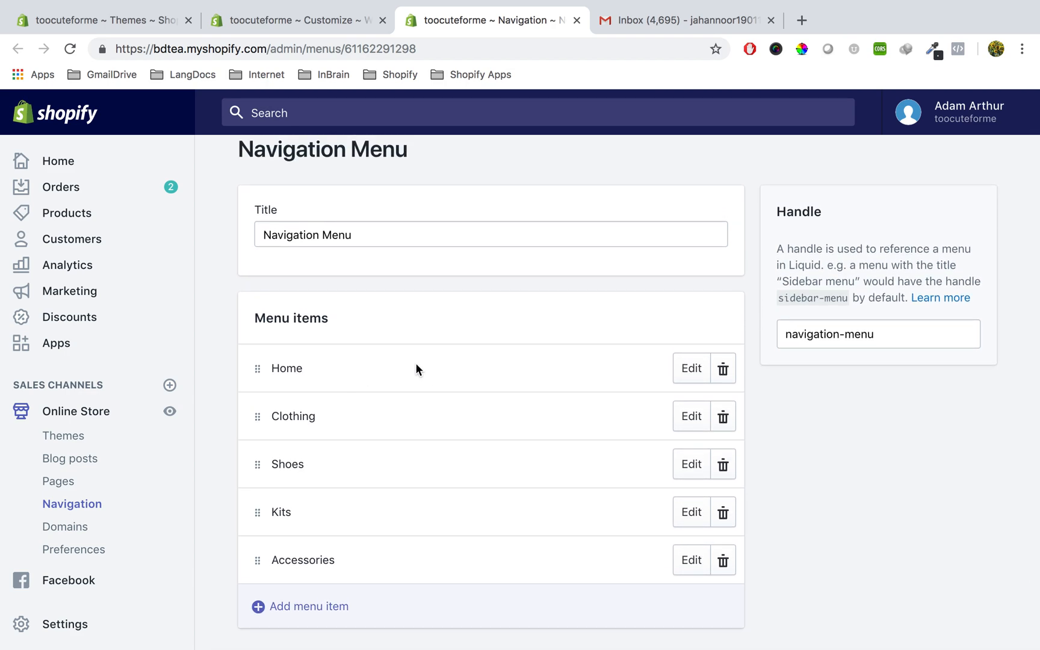
pyautogui.scroll(-1, 415, 369)
pyautogui.scroll(-1, 307, 397)
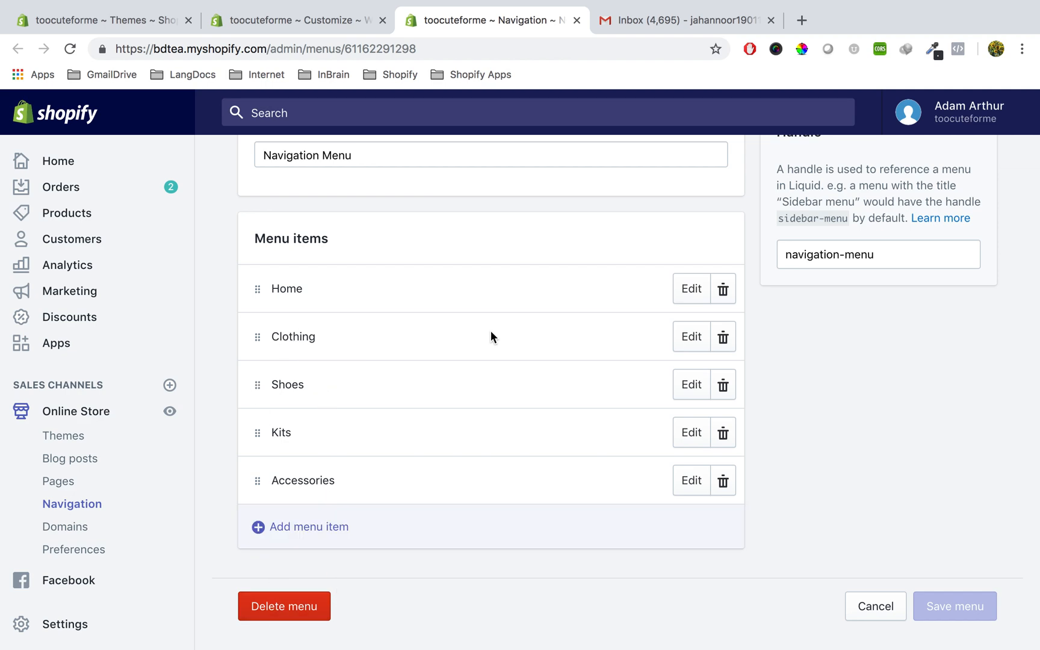
pyautogui.click(695, 340)
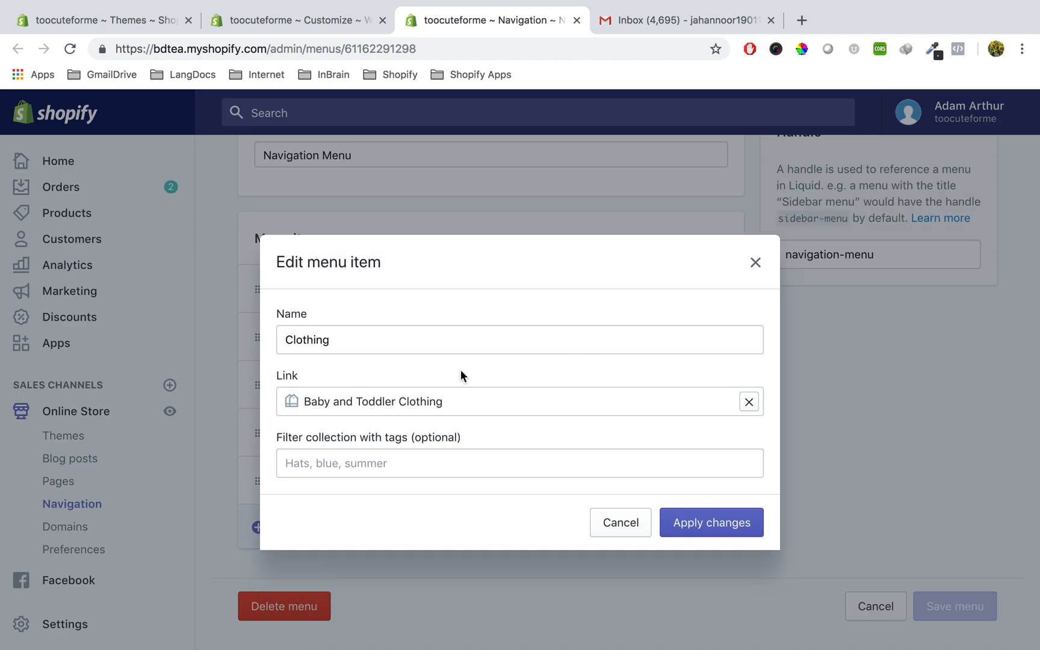
pyautogui.click(755, 263)
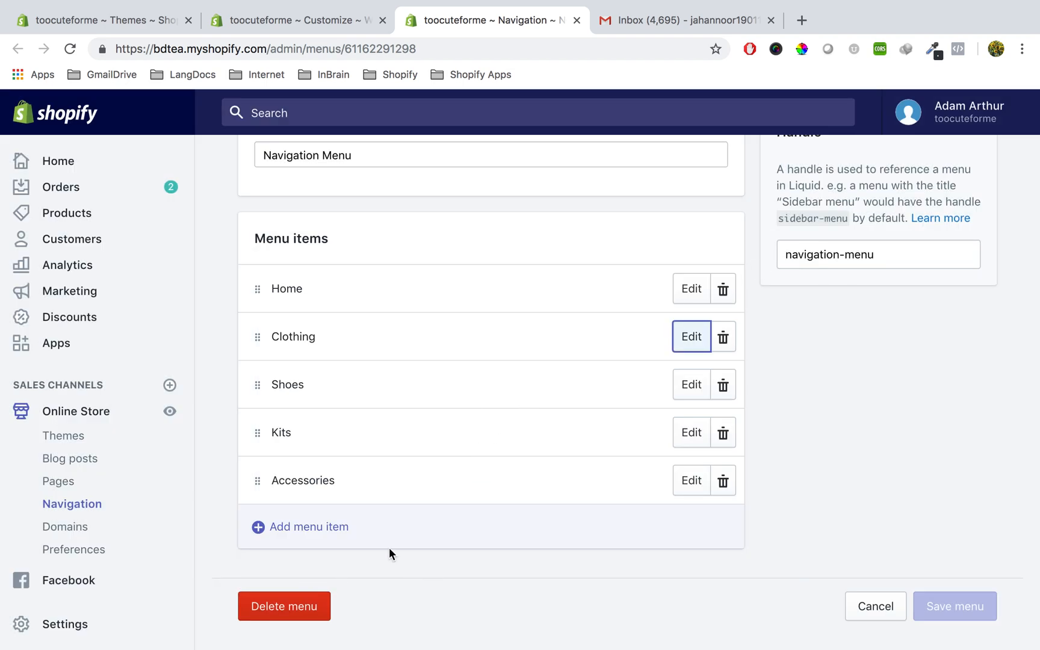
# Start a new item named Clothing in the Navigation Menu and try to add it without a link.
pyautogui.click(310, 525)
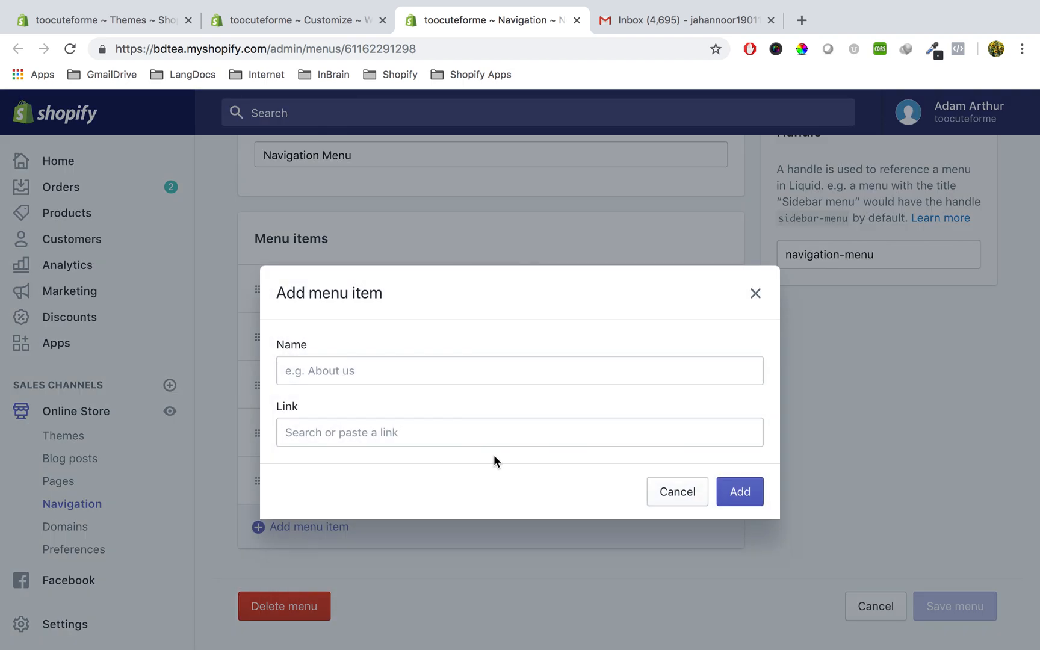
pyautogui.click(501, 372)
pyautogui.write('c')
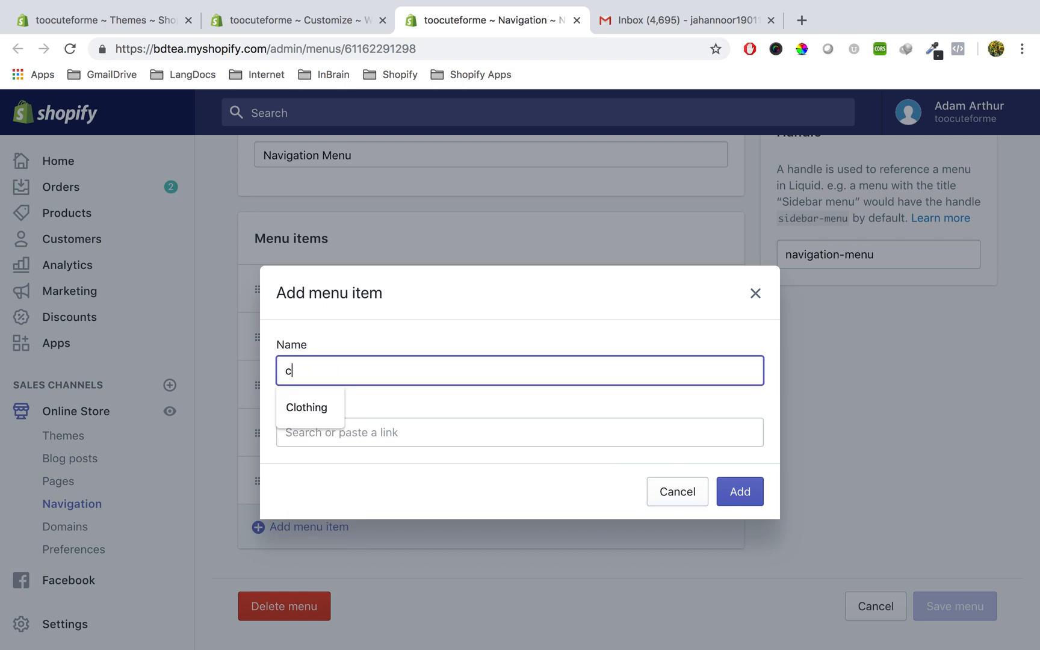
pyautogui.click(310, 405)
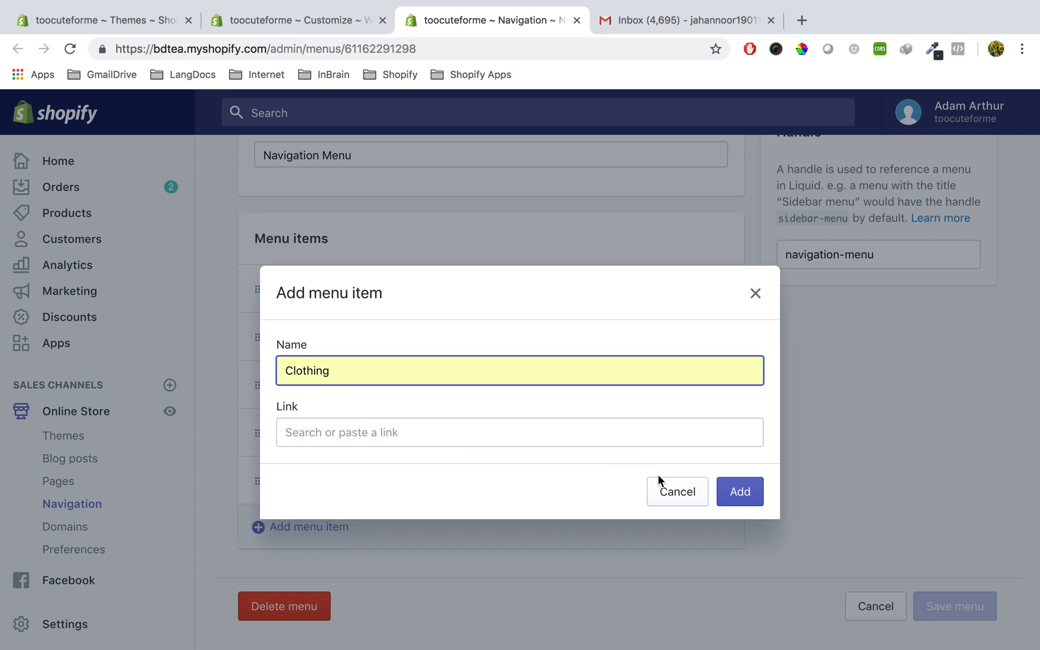
pyautogui.click(739, 492)
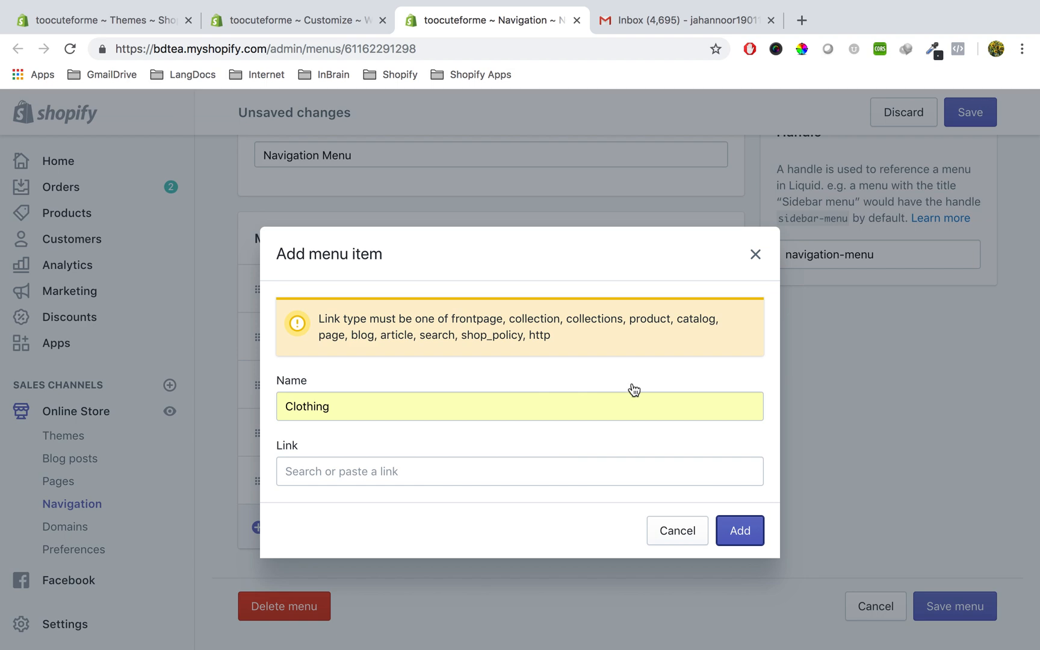
pyautogui.click(468, 475)
pyautogui.write('baby')
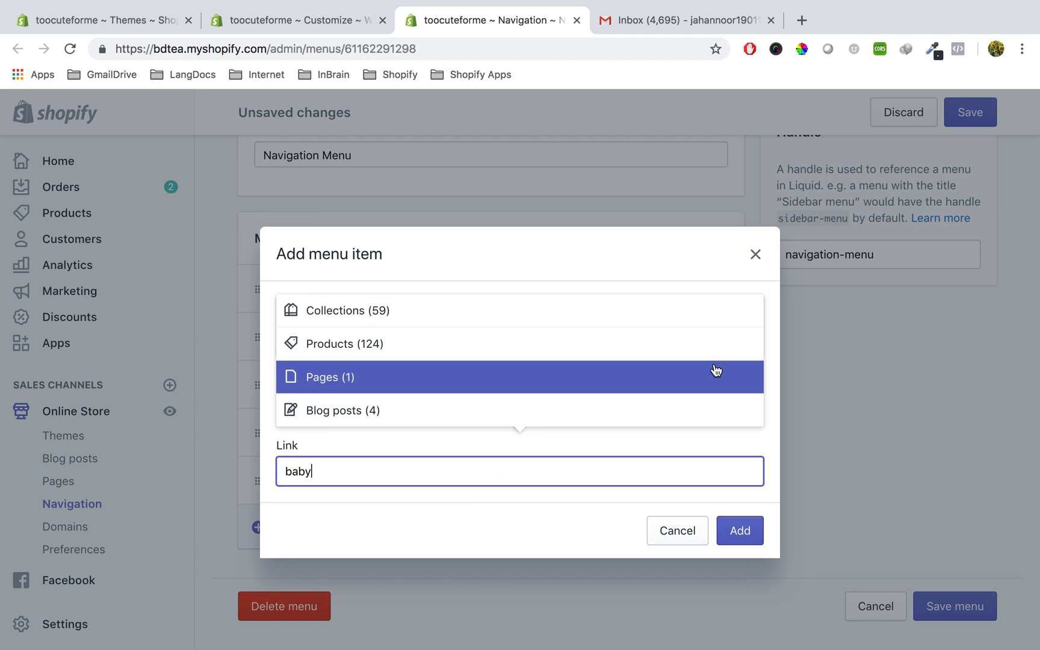
pyautogui.click(585, 524)
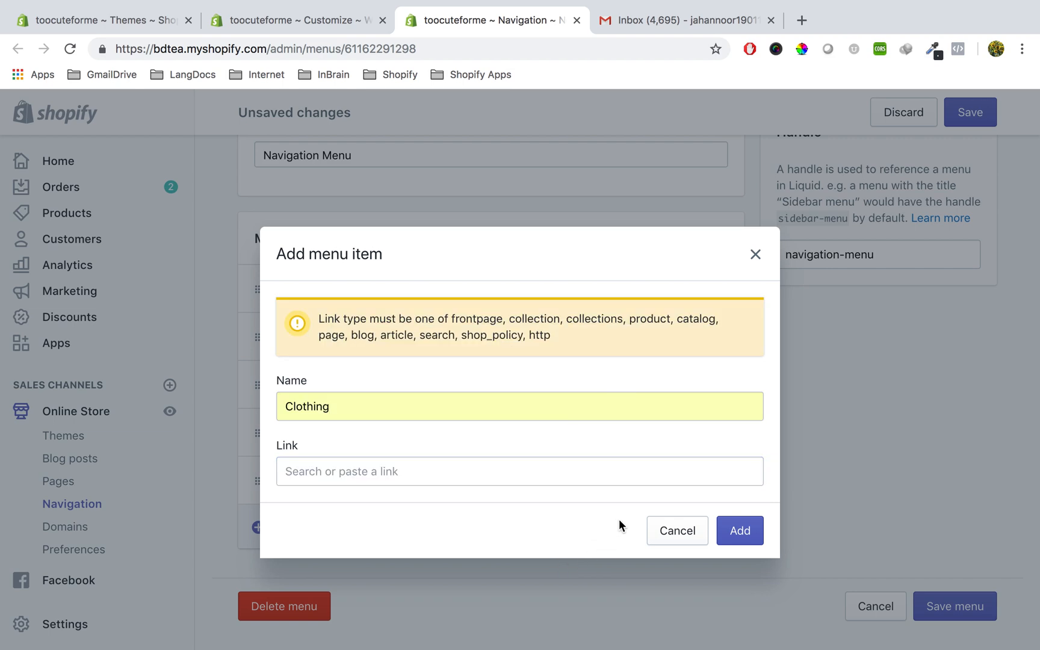
# Link the new Clothing menu item to All Products and add it to the menu.
pyautogui.click(585, 470)
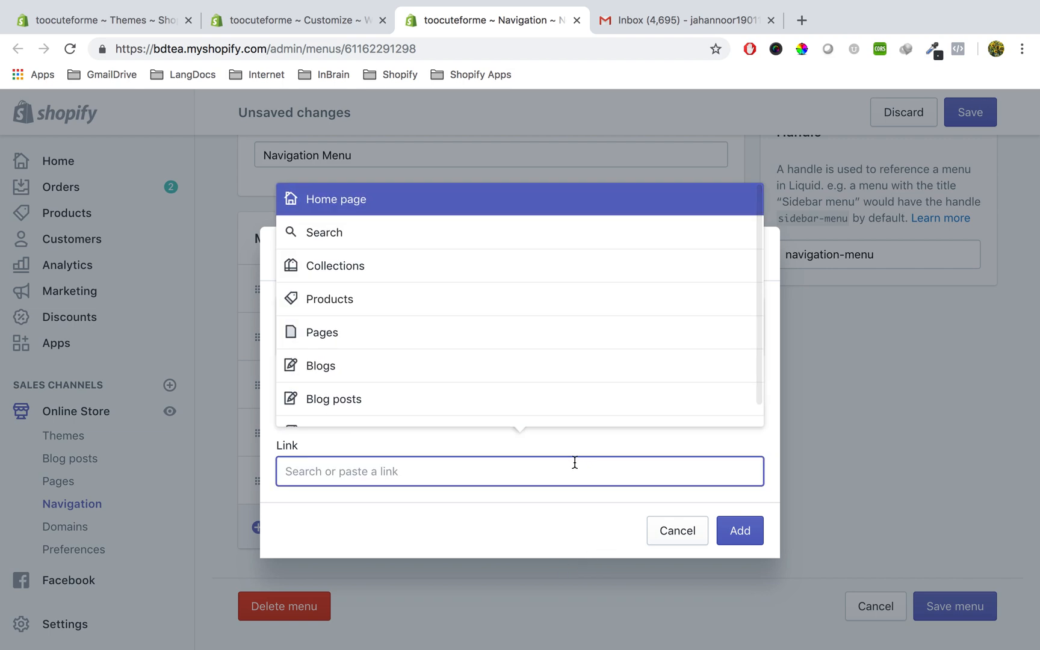
pyautogui.click(356, 297)
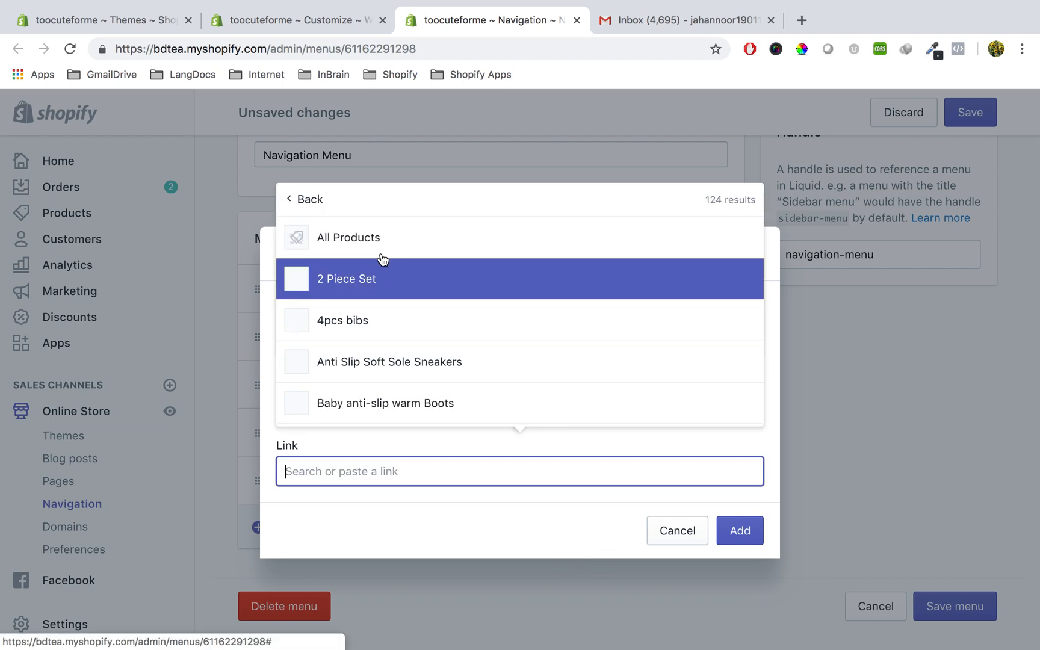
pyautogui.click(360, 234)
pyautogui.click(737, 534)
pyautogui.scroll(-2, 445, 543)
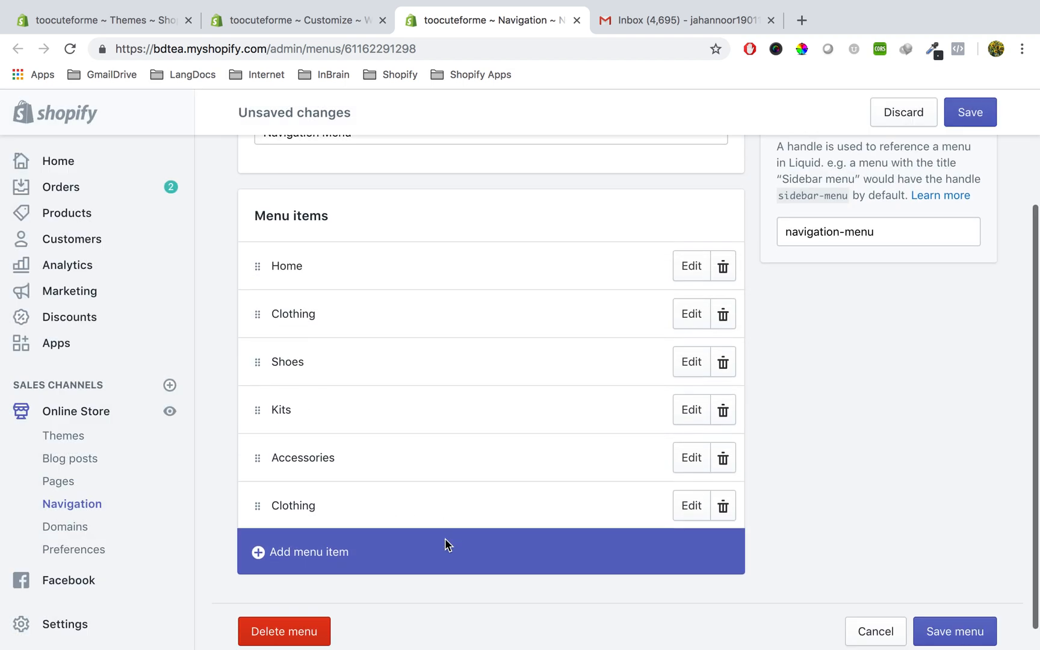
# Check the name and link of the newly added Clothing item, close it unchanged and review the menu item list.
pyautogui.click(696, 483)
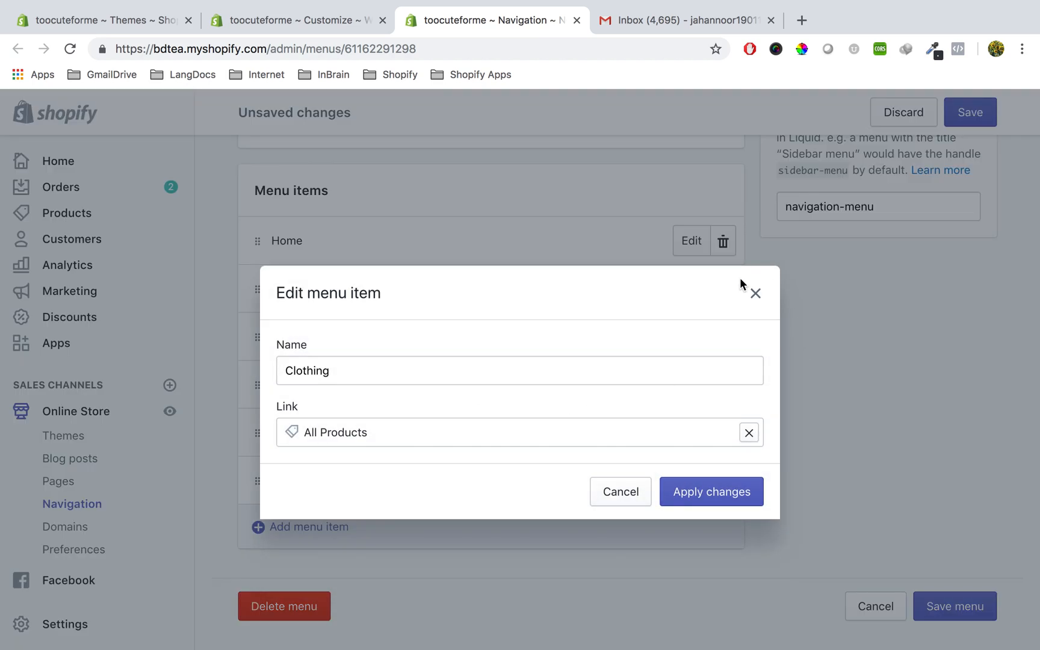
pyautogui.click(754, 293)
pyautogui.scroll(2, 352, 439)
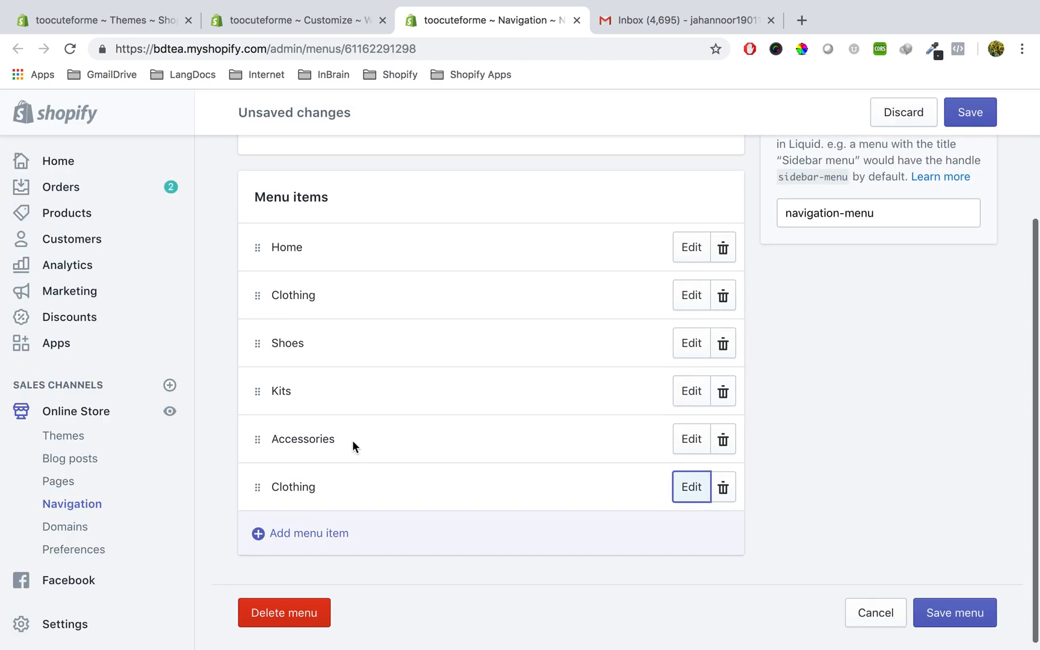
pyautogui.scroll(-2, 352, 445)
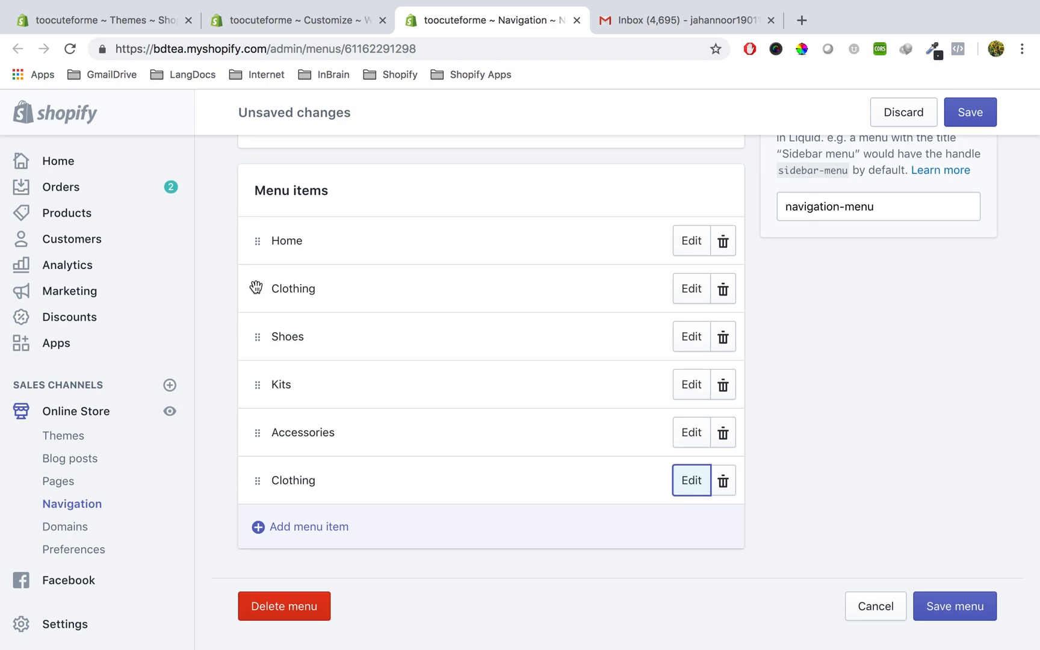
# Clear the link of the last Clothing item, review the available link types and cancel the edit.
pyautogui.click(692, 480)
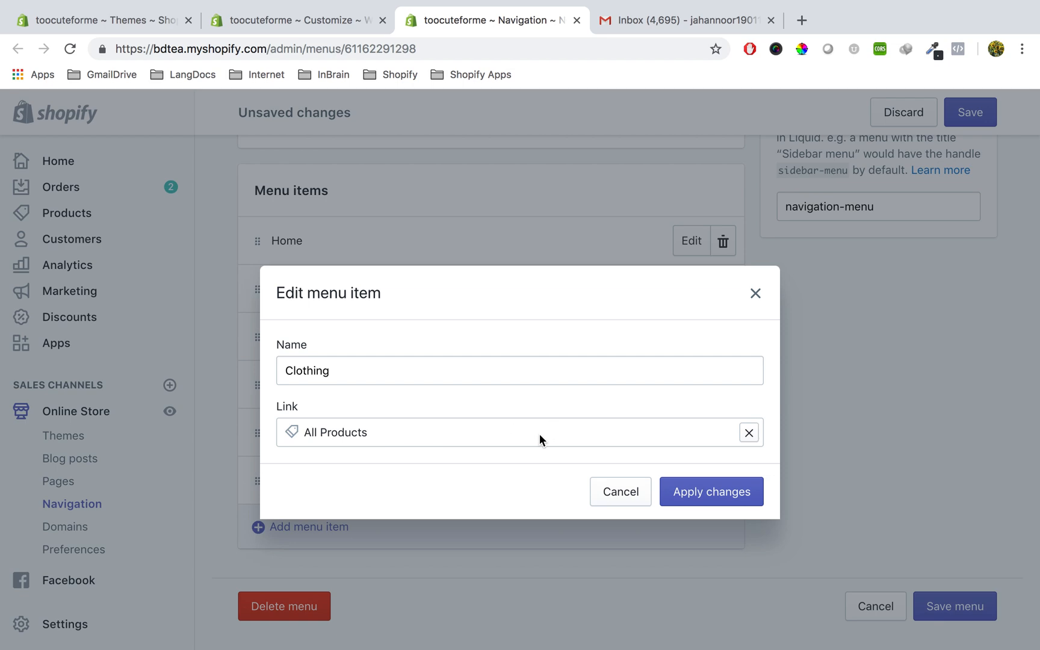
pyautogui.click(724, 370)
pyautogui.click(749, 434)
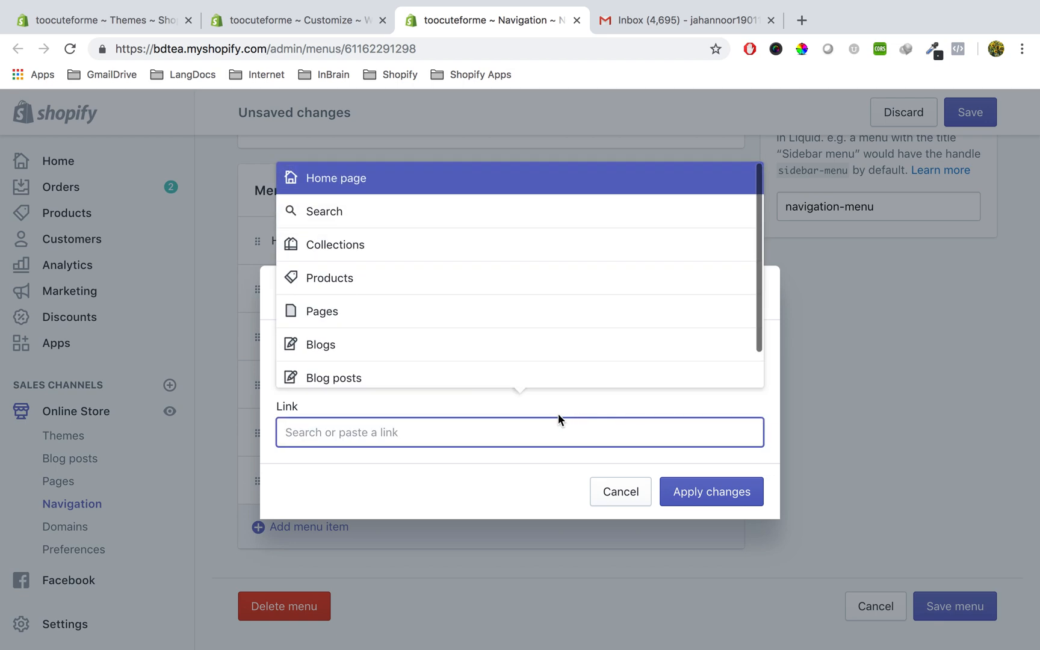
pyautogui.scroll(-2, 533, 298)
pyautogui.scroll(1, 534, 299)
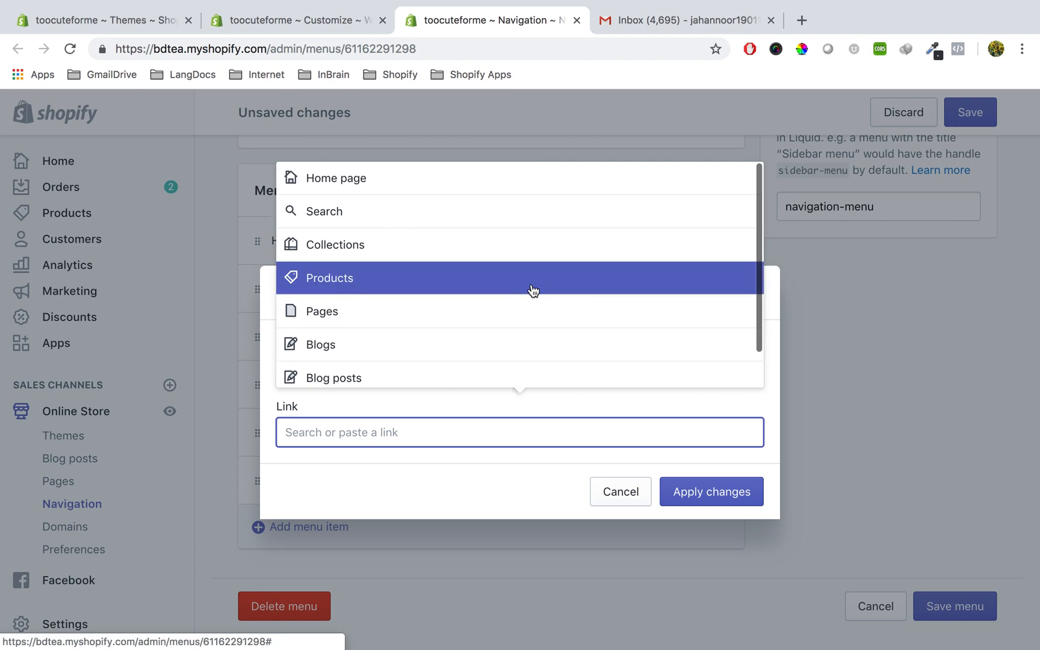
pyautogui.click(617, 494)
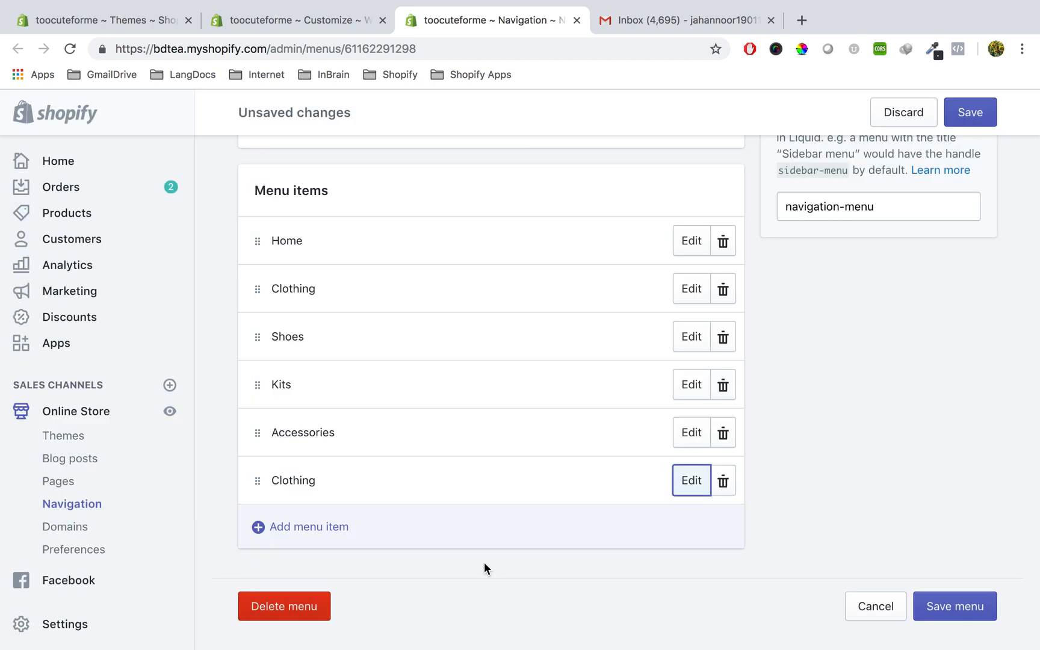
# Review the Navigation Menu's item list, open the original Clothing item's settings and close them unchanged.
pyautogui.scroll(3, 555, 448)
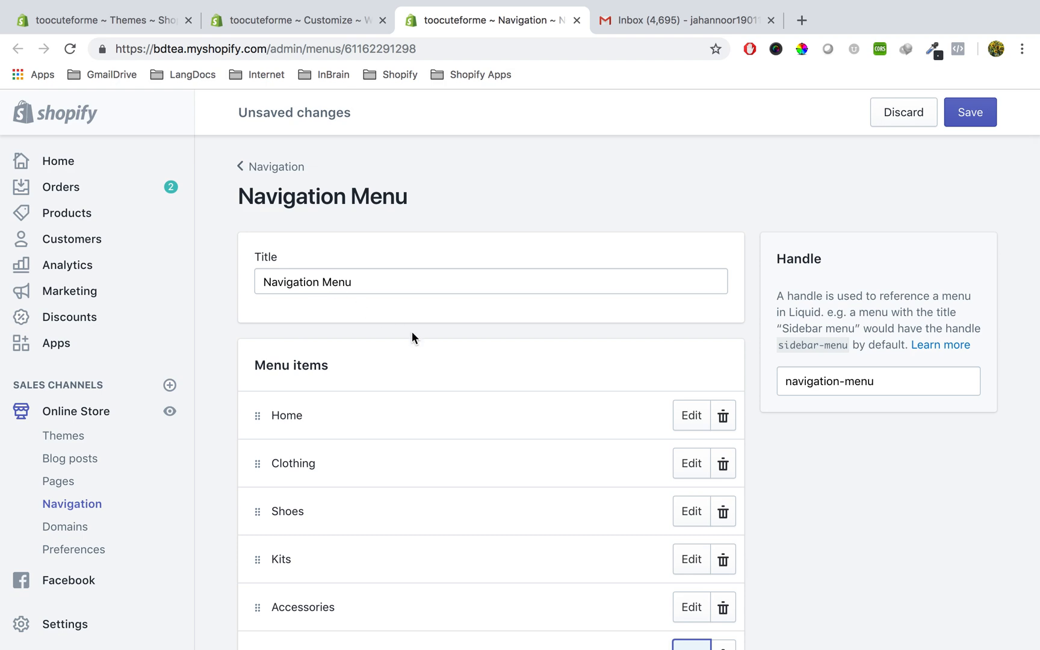
pyautogui.scroll(-2, 412, 331)
pyautogui.scroll(-2, 488, 411)
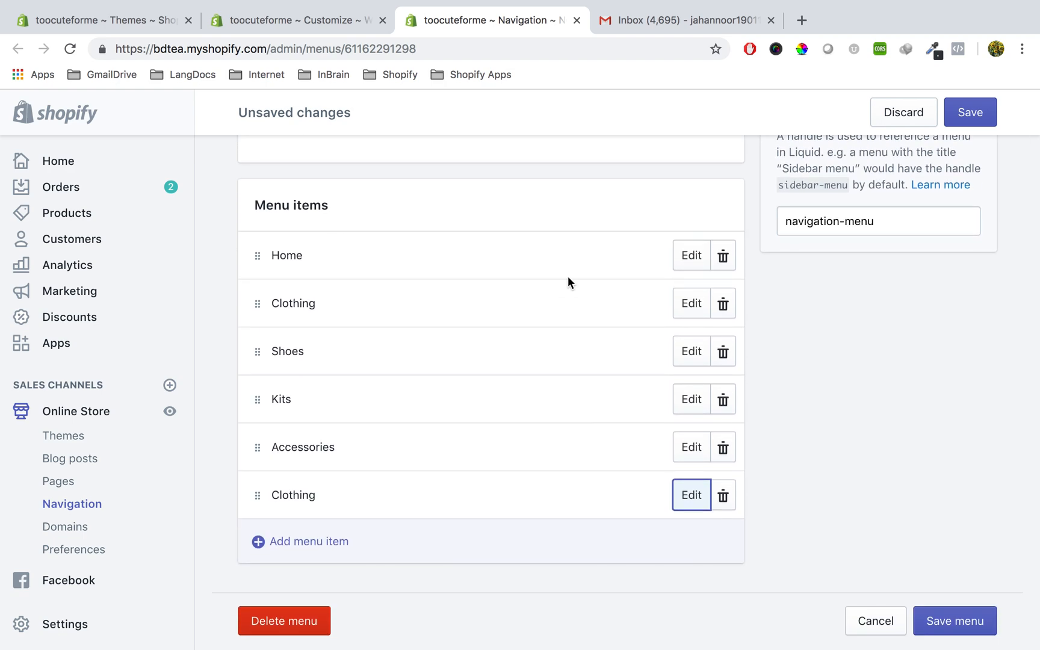
pyautogui.click(697, 307)
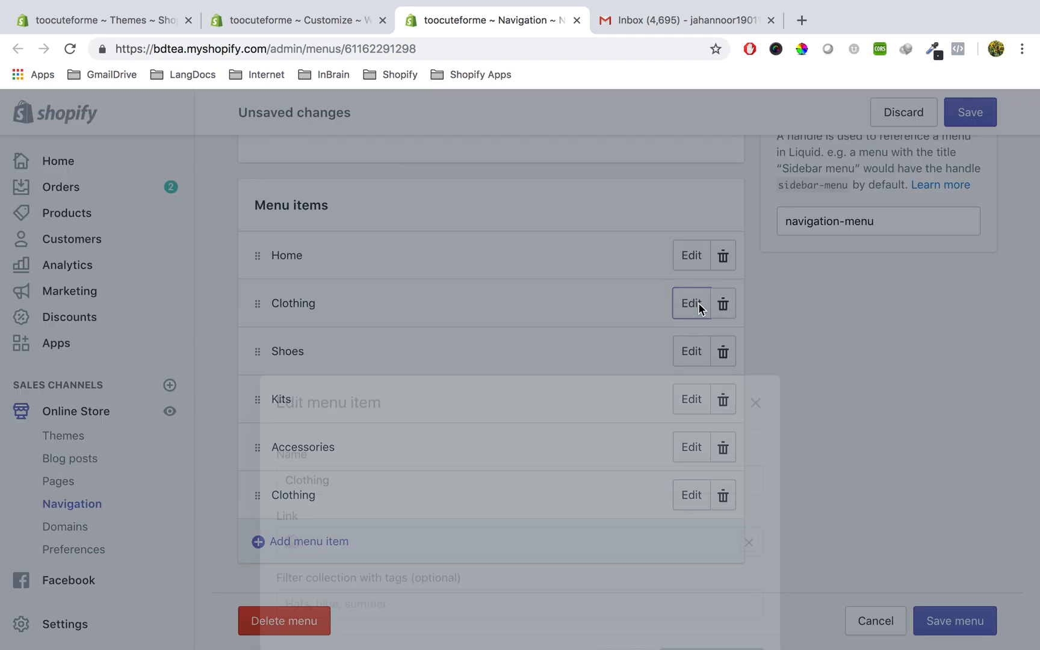
pyautogui.click(617, 528)
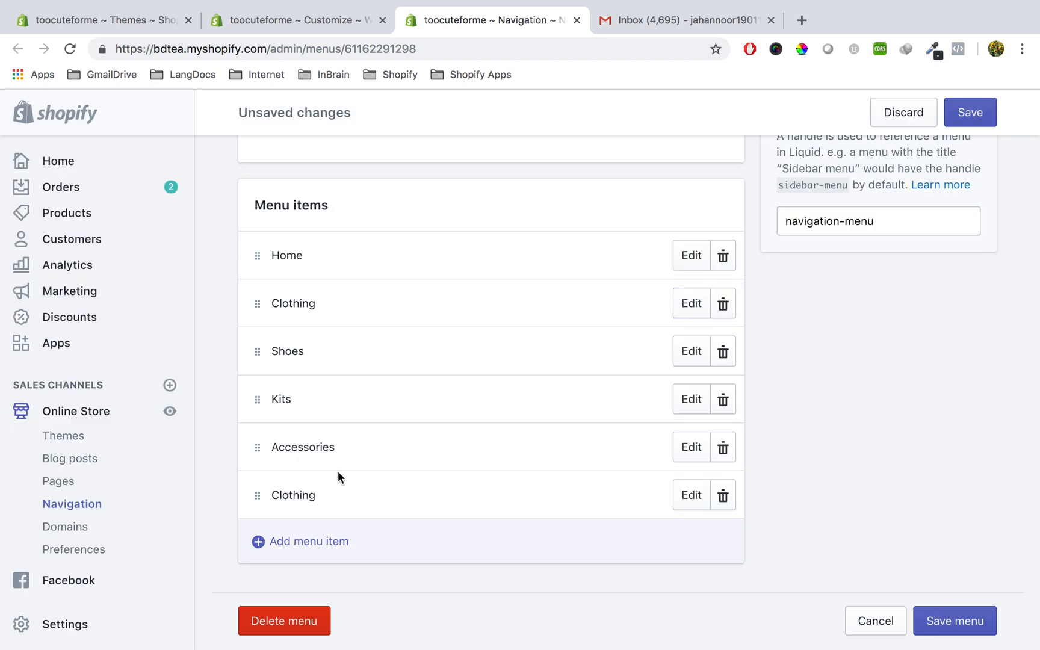
# Nest the last Clothing item under Accessories, collapsing and expanding the submenu to check it.
pyautogui.moveTo(255, 496); pyautogui.dragTo(306, 493)
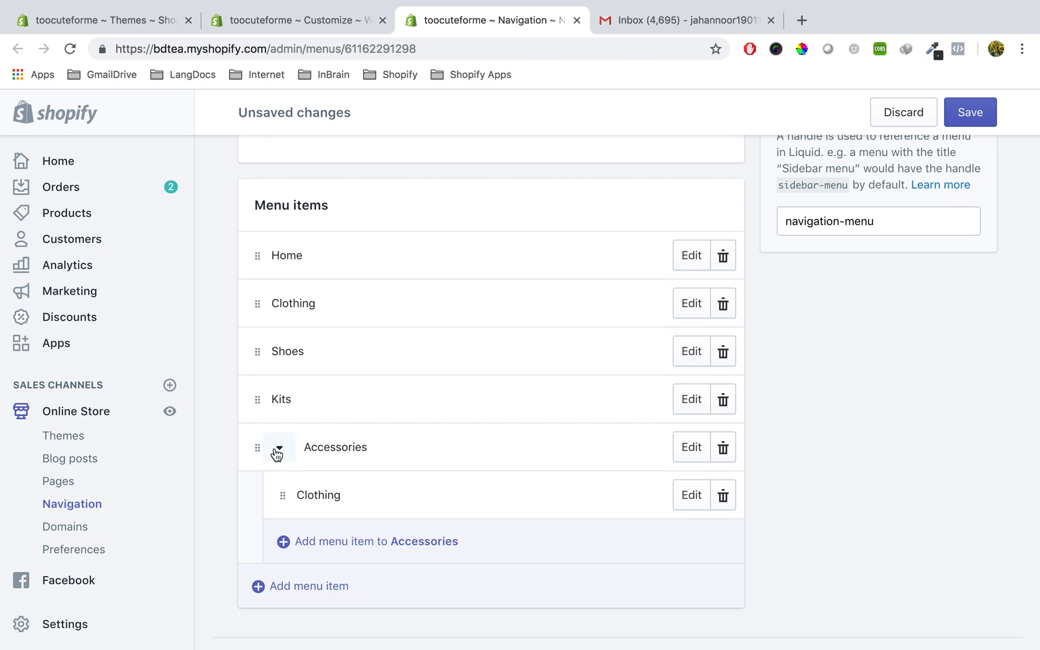
pyautogui.click(276, 448)
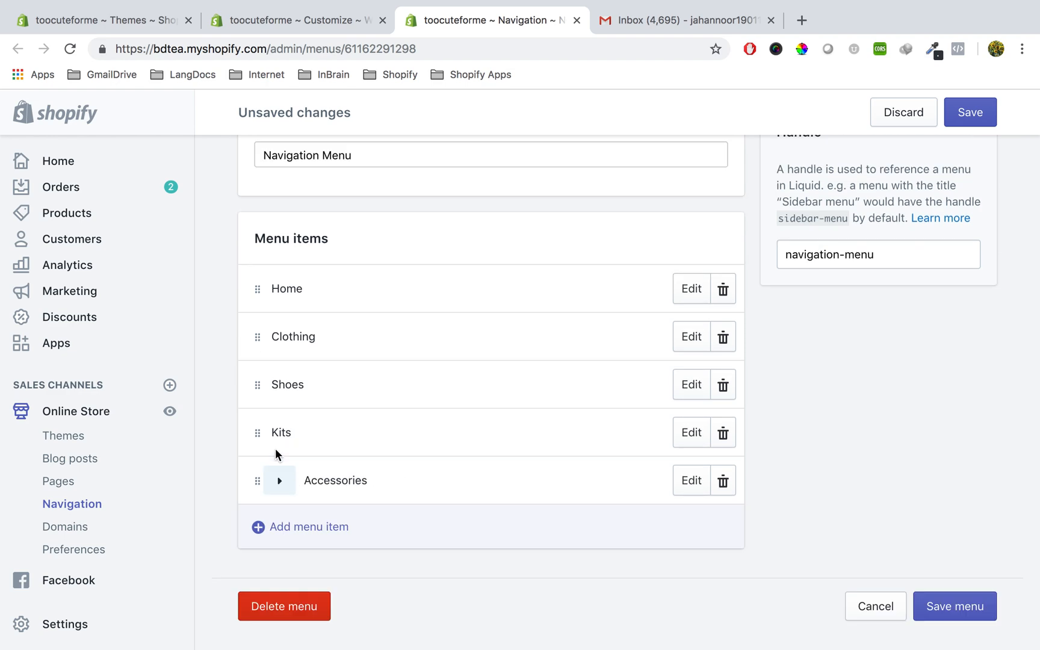
pyautogui.click(281, 482)
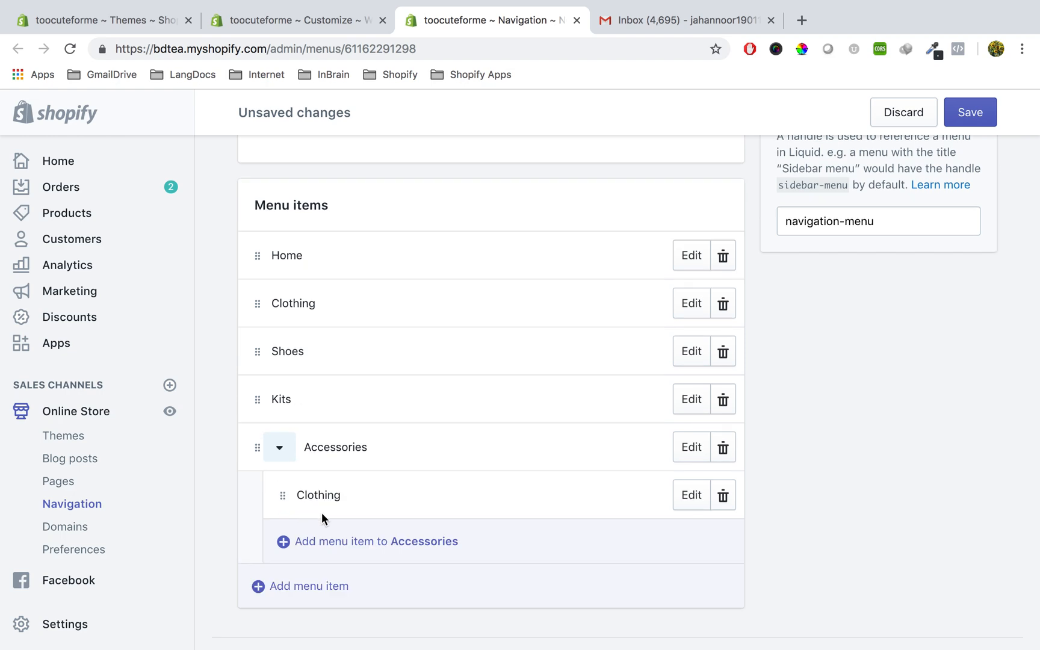
# Remove the Clothing item nested under Accessories from the menu.
pyautogui.click(724, 496)
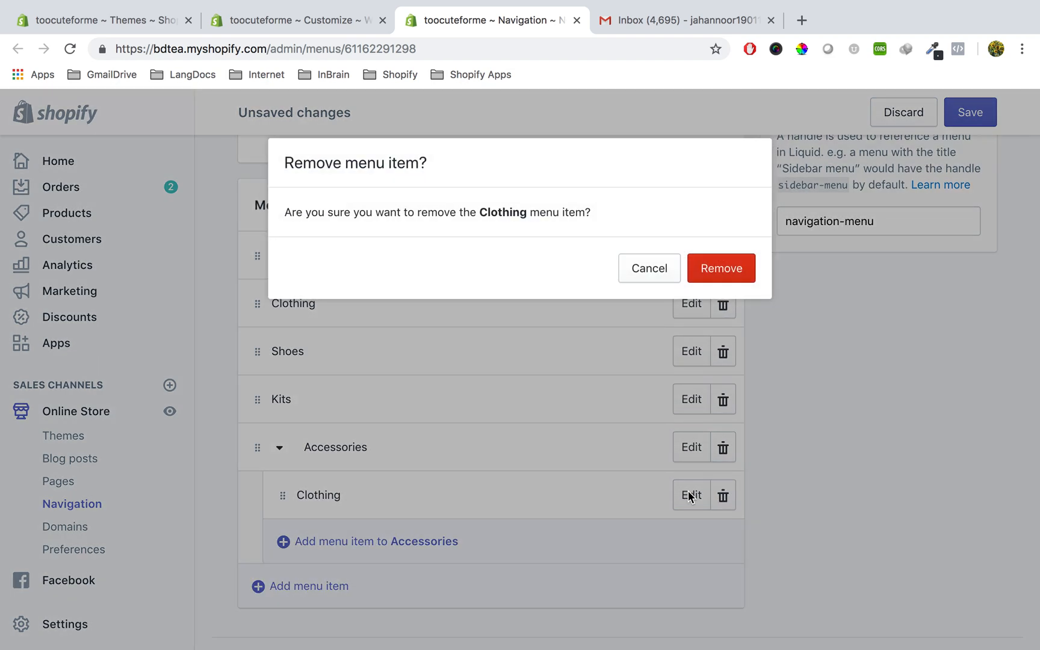
pyautogui.click(723, 267)
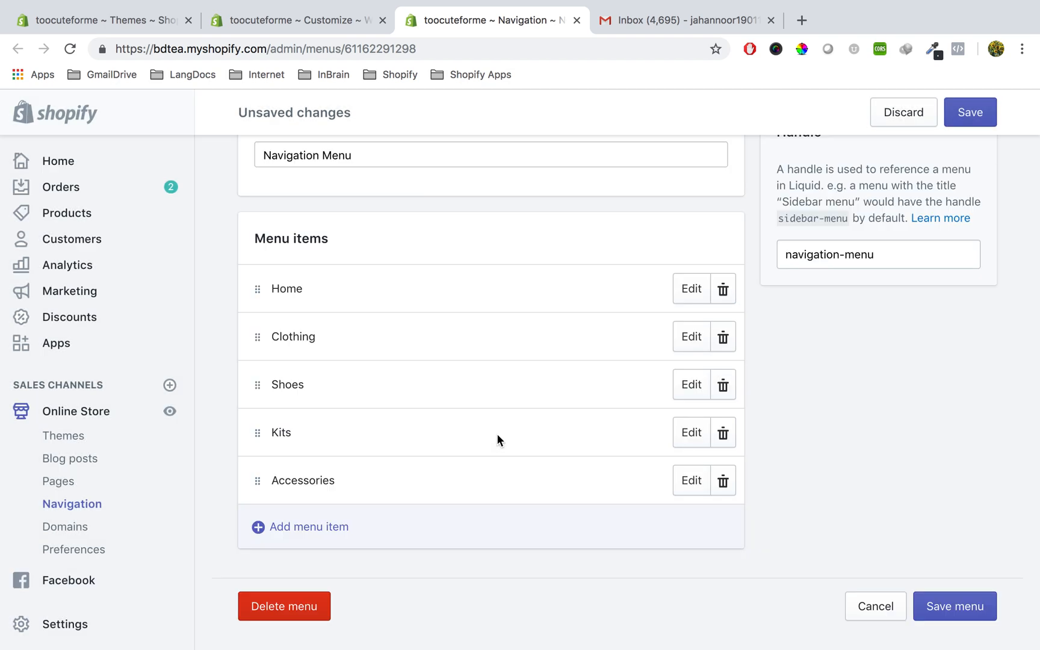
# Add a menu item named Baby Clothing linked to the Baby Clothing collection.
pyautogui.click(320, 532)
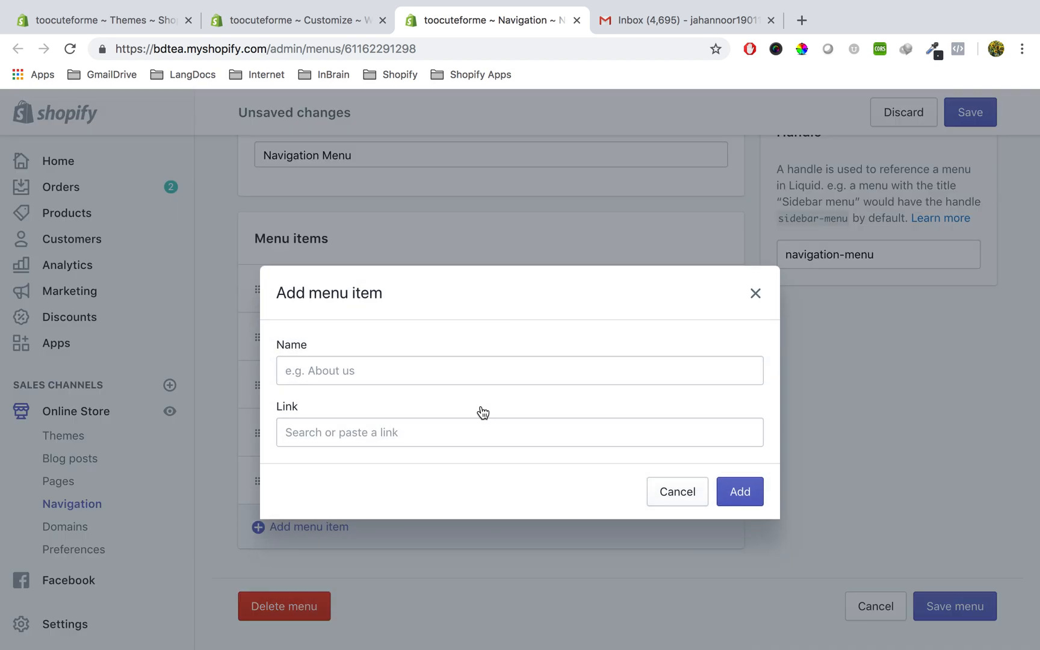
pyautogui.click(506, 364)
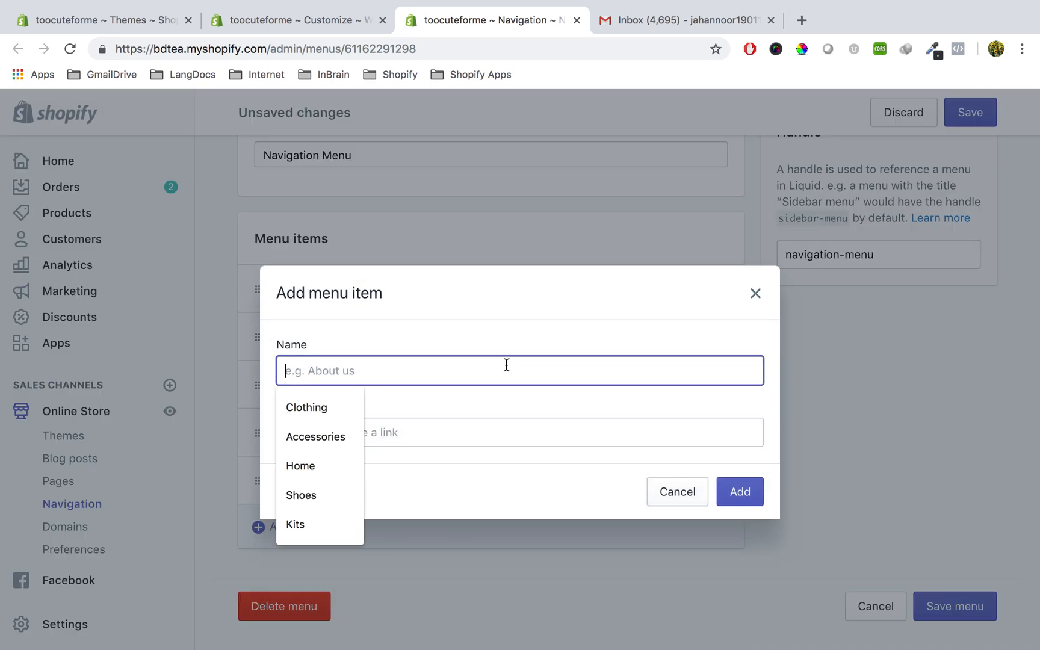
pyautogui.write('Baby Clothing')
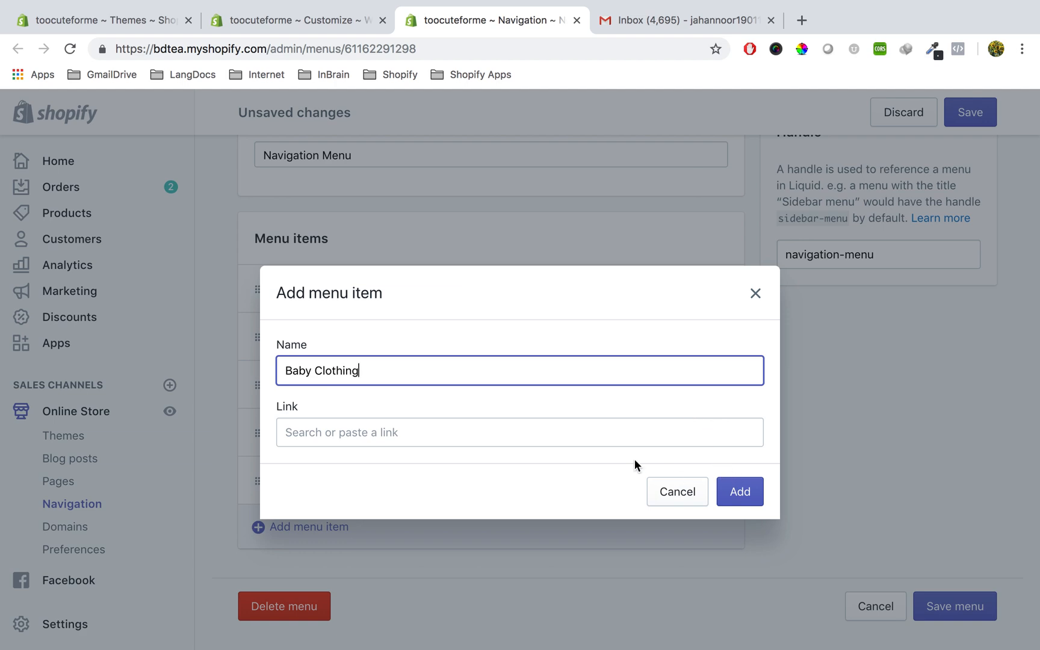
pyautogui.click(610, 432)
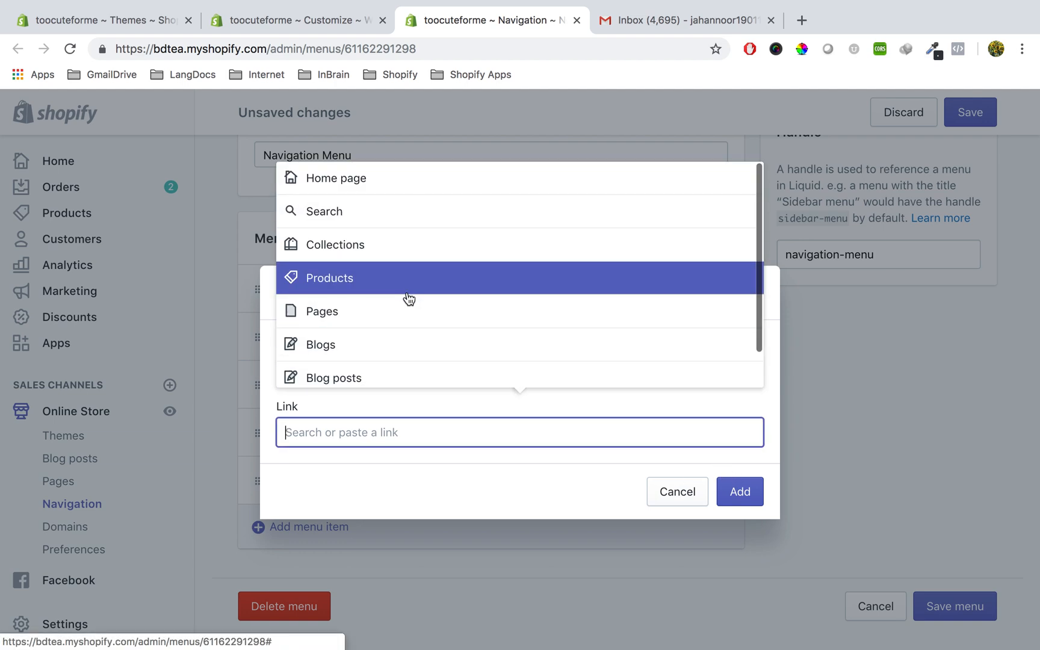
pyautogui.click(423, 244)
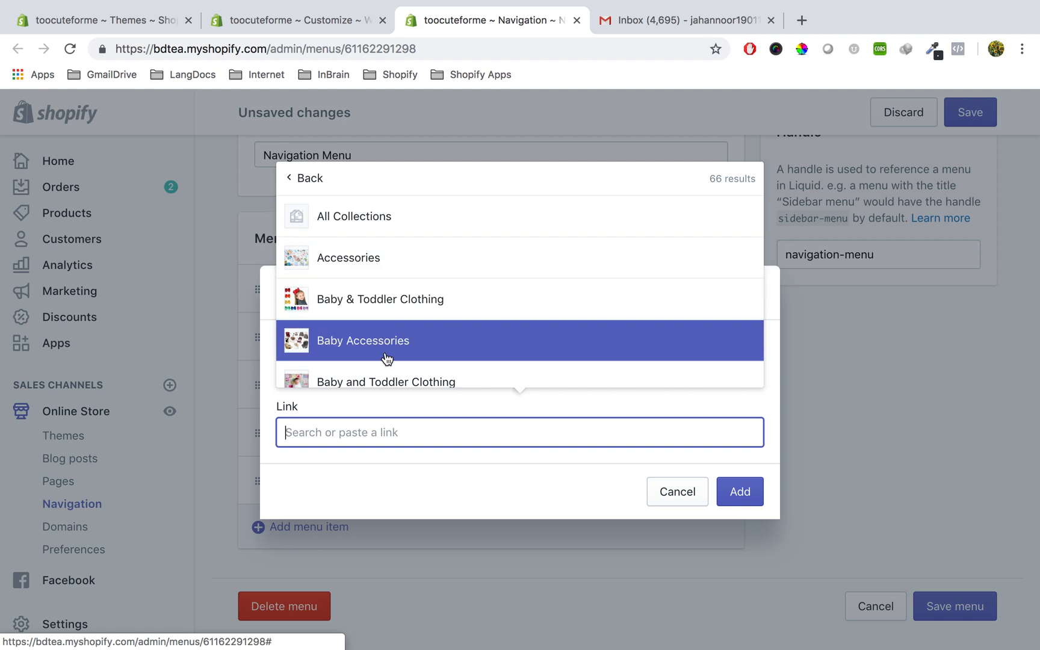
pyautogui.scroll(-3, 400, 258)
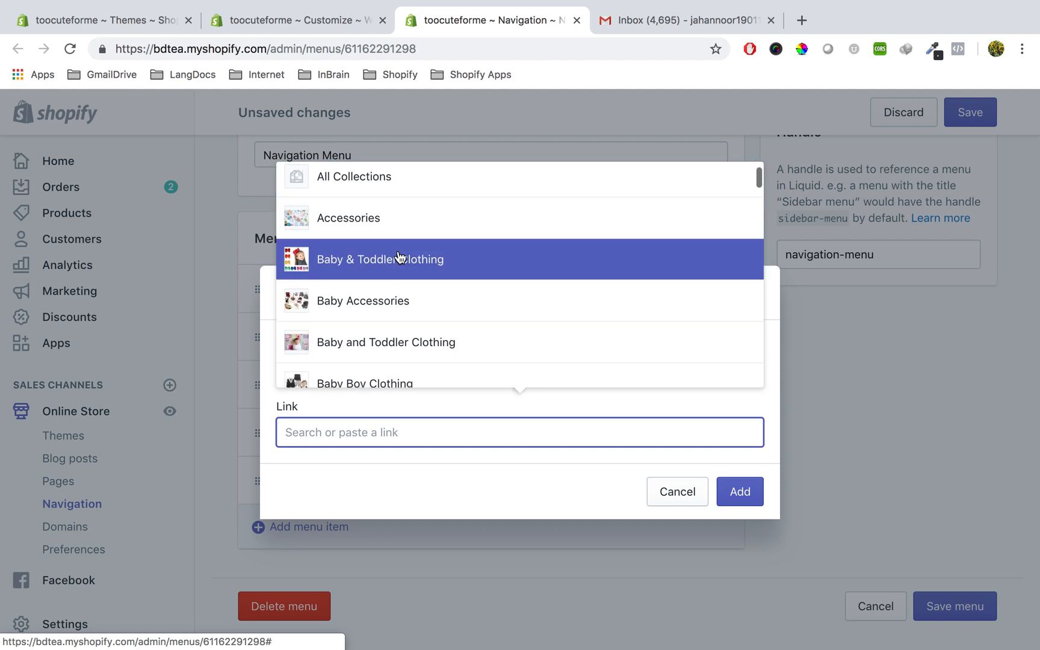
pyautogui.scroll(2, 397, 258)
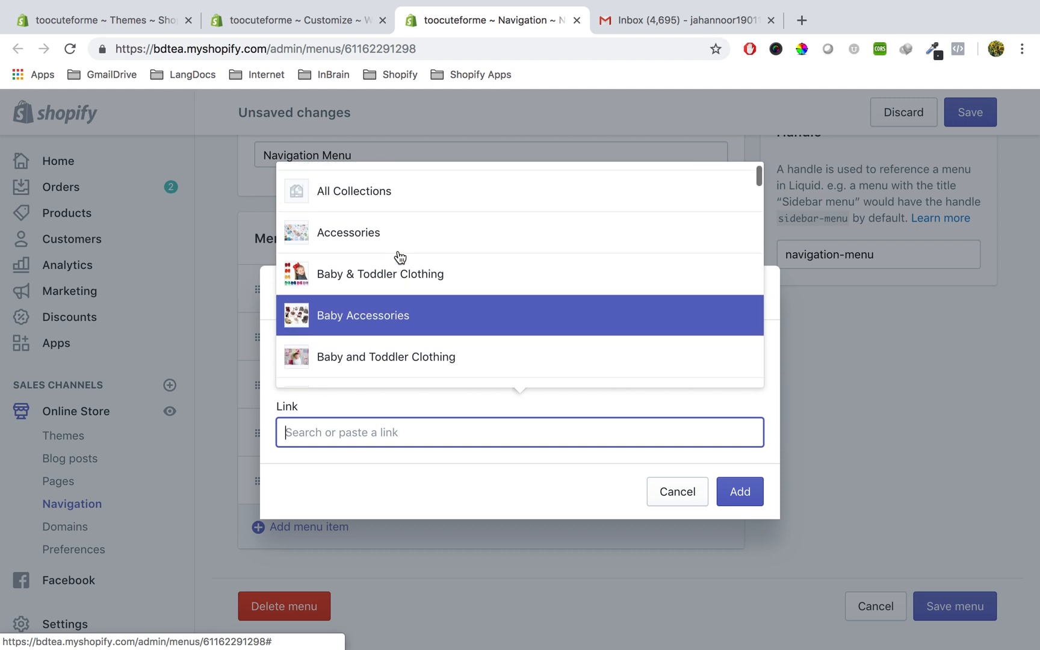
pyautogui.scroll(-4, 395, 258)
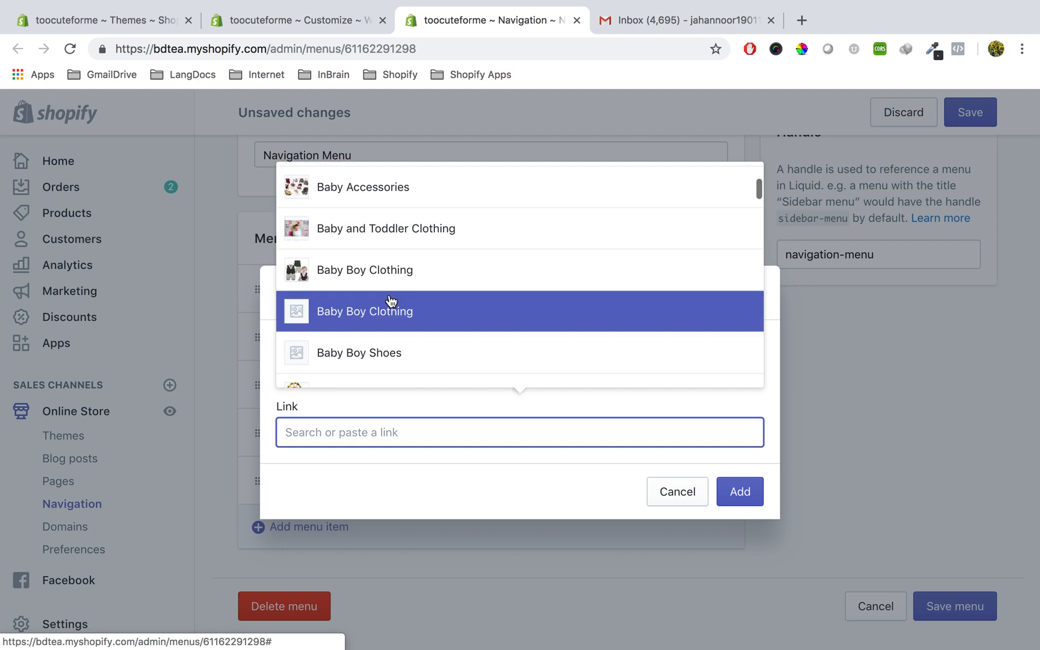
pyautogui.scroll(-4, 390, 304)
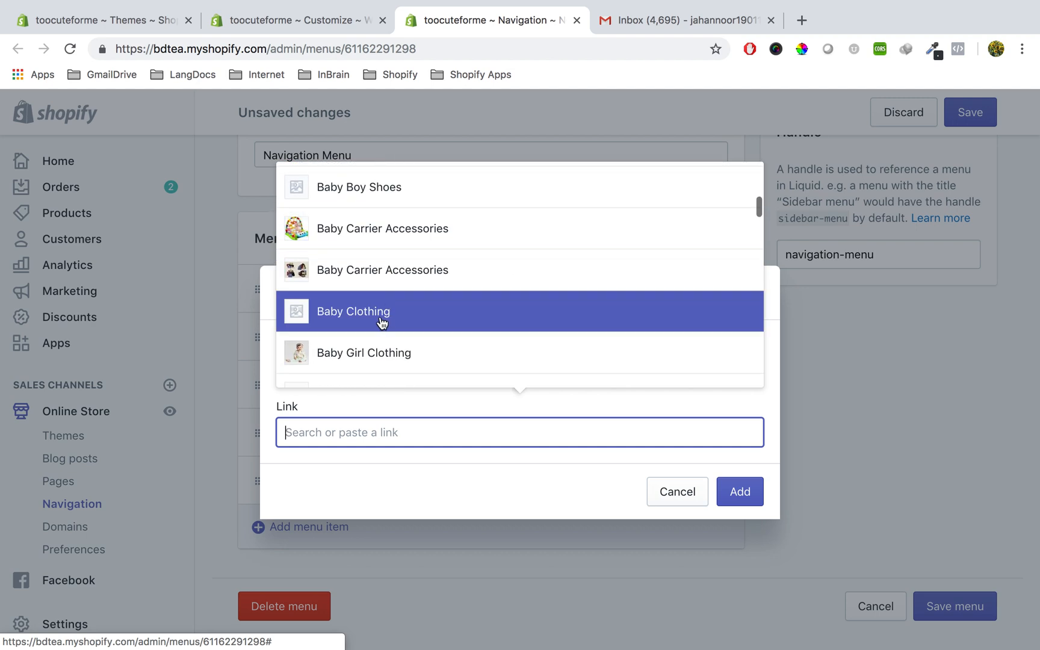
pyautogui.click(361, 313)
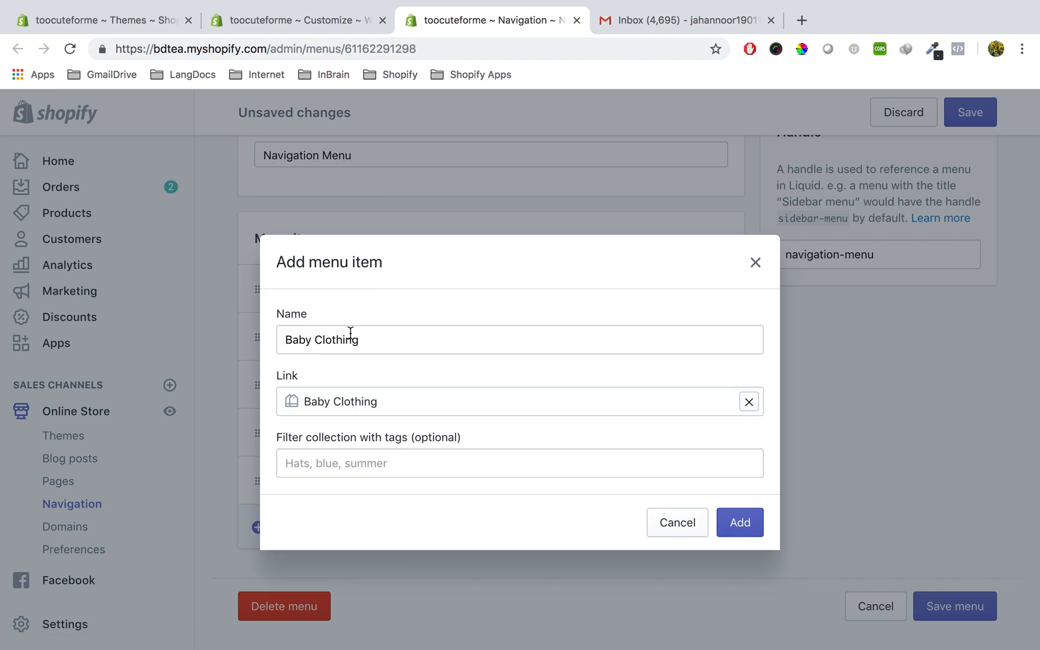
pyautogui.click(741, 532)
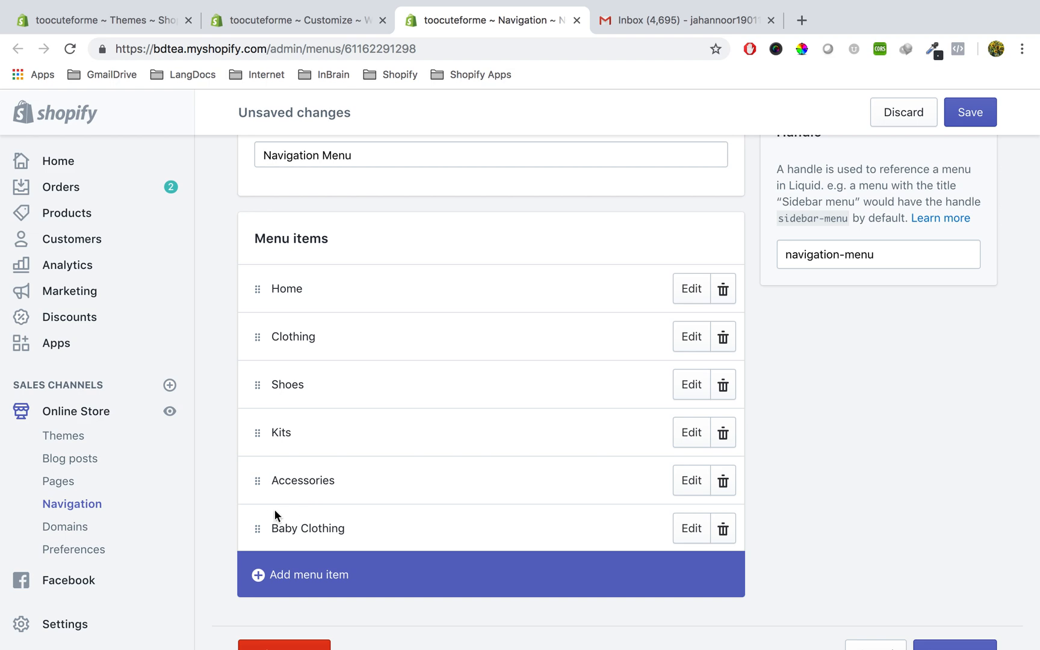
# Practise reordering Baby Clothing above and below Shoes, leaving it directly below Clothing.
pyautogui.moveTo(257, 528); pyautogui.dragTo(261, 377)
pyautogui.moveTo(260, 431); pyautogui.dragTo(260, 378)
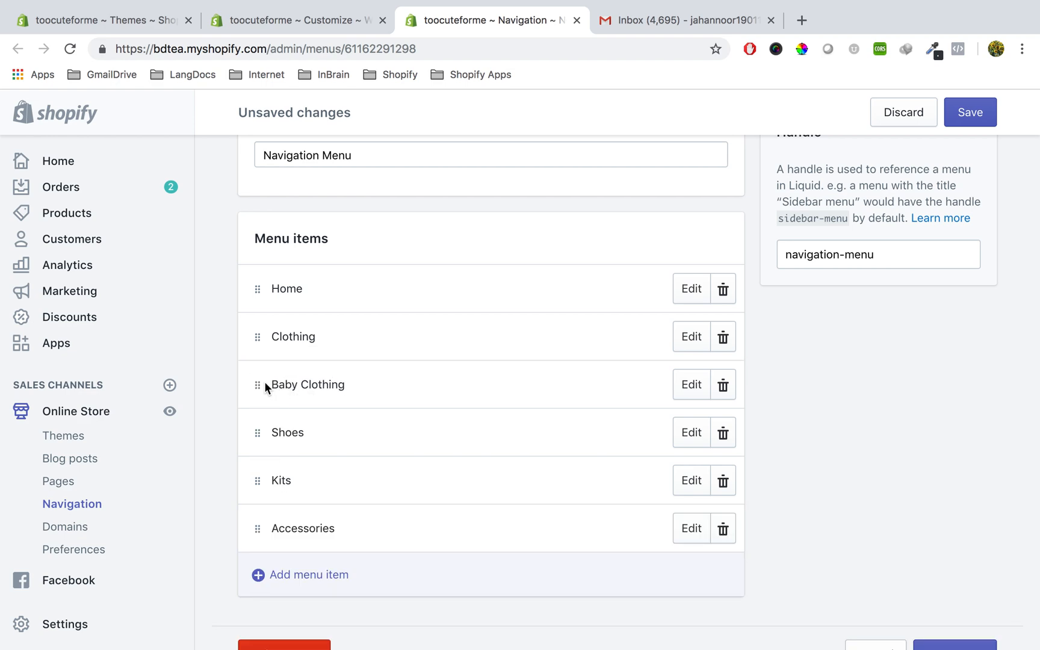
pyautogui.moveTo(257, 384)
pyautogui.mouseDown()
pyautogui.moveTo(258, 462)
pyautogui.moveTo(266, 347)
pyautogui.moveTo(267, 460)
pyautogui.moveTo(267, 371)
pyautogui.moveTo(259, 386)
pyautogui.mouseUp()
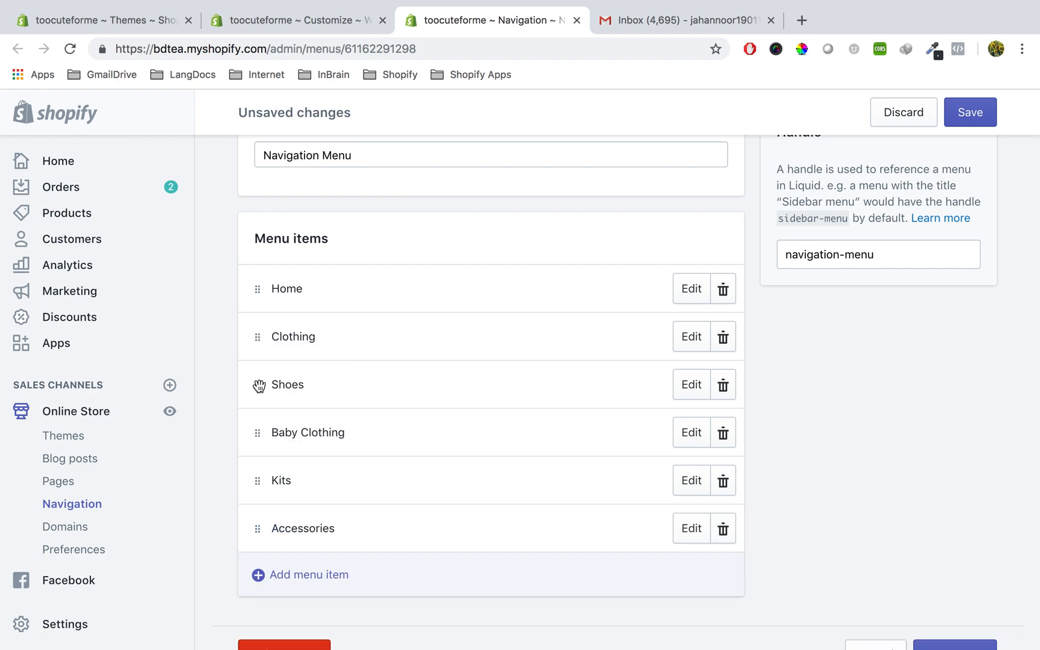
pyautogui.moveTo(256, 432); pyautogui.dragTo(258, 385)
pyautogui.moveTo(259, 428); pyautogui.dragTo(256, 368)
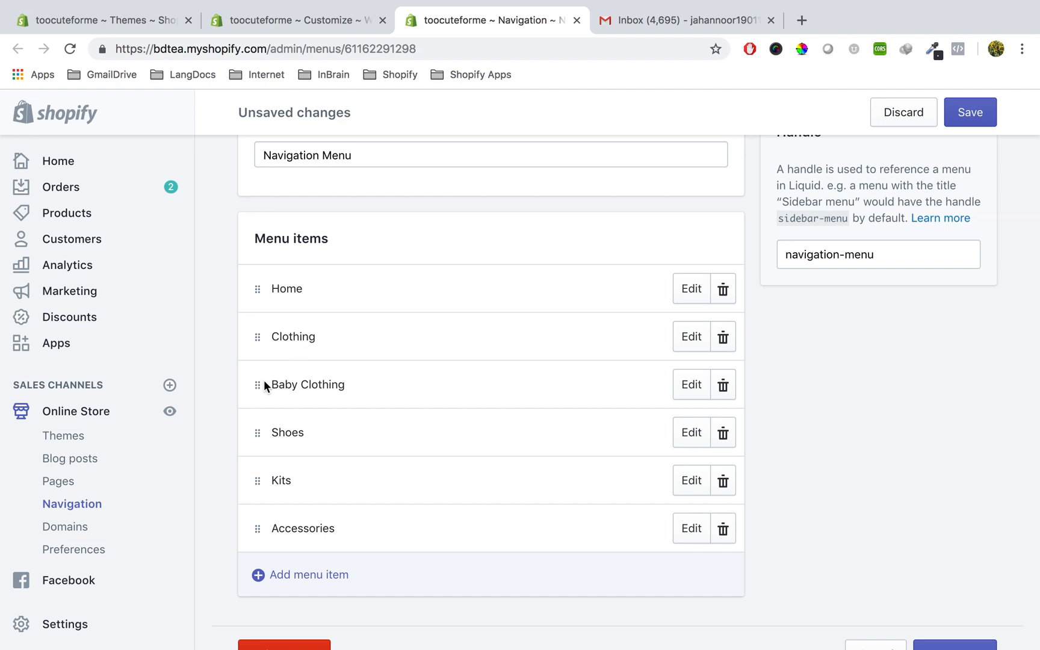
# Nest Baby Clothing under the Clothing item and save the menu.
pyautogui.moveTo(255, 385); pyautogui.dragTo(288, 351)
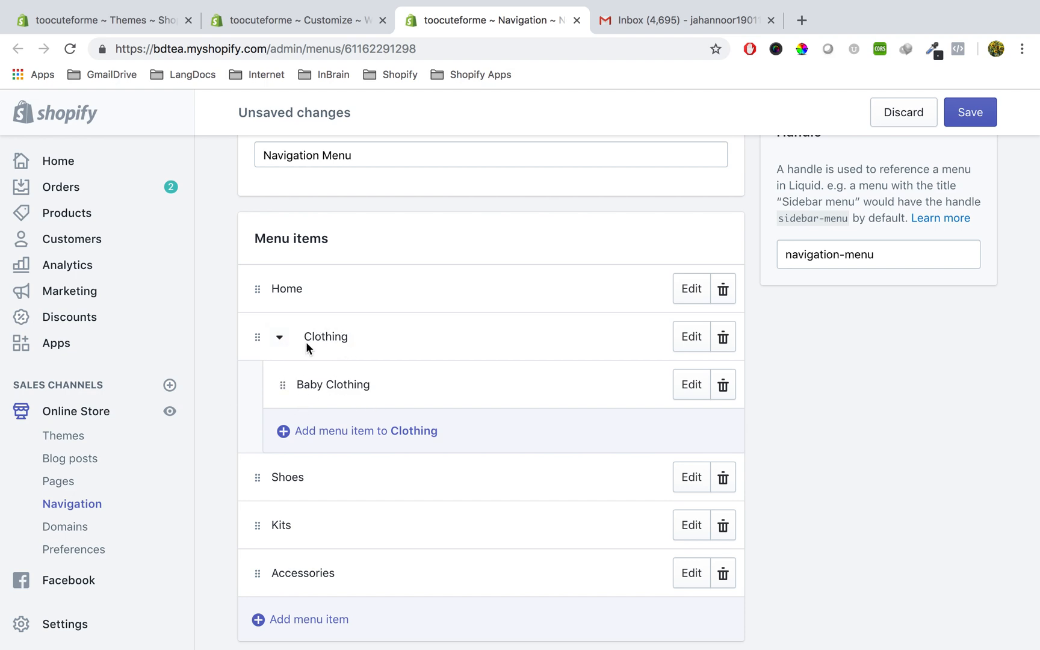
pyautogui.click(970, 115)
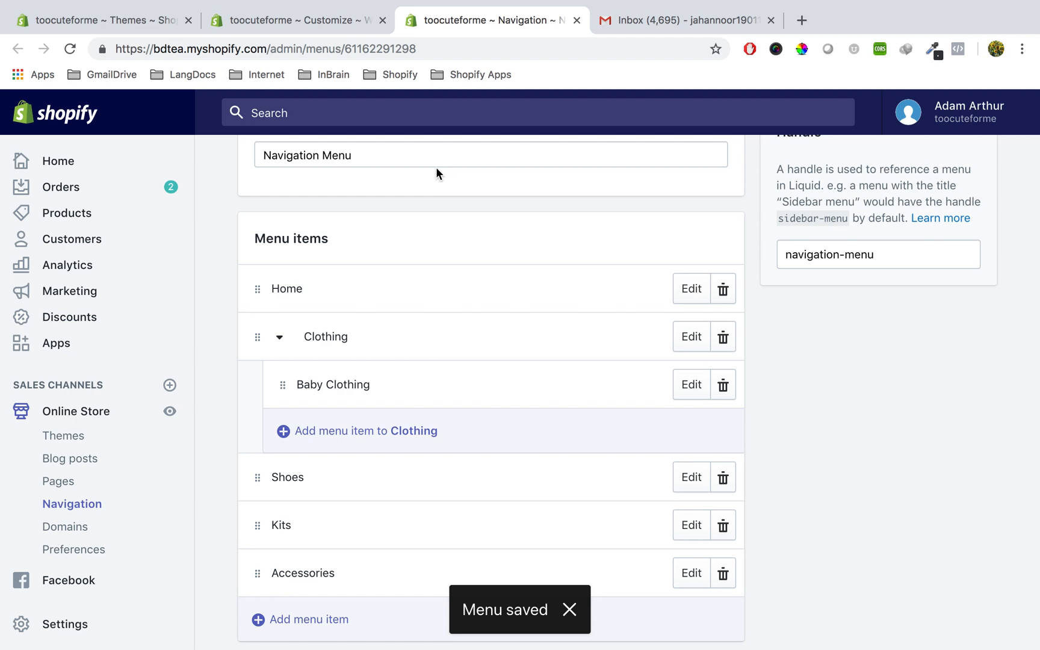
pyautogui.scroll(3, 537, 274)
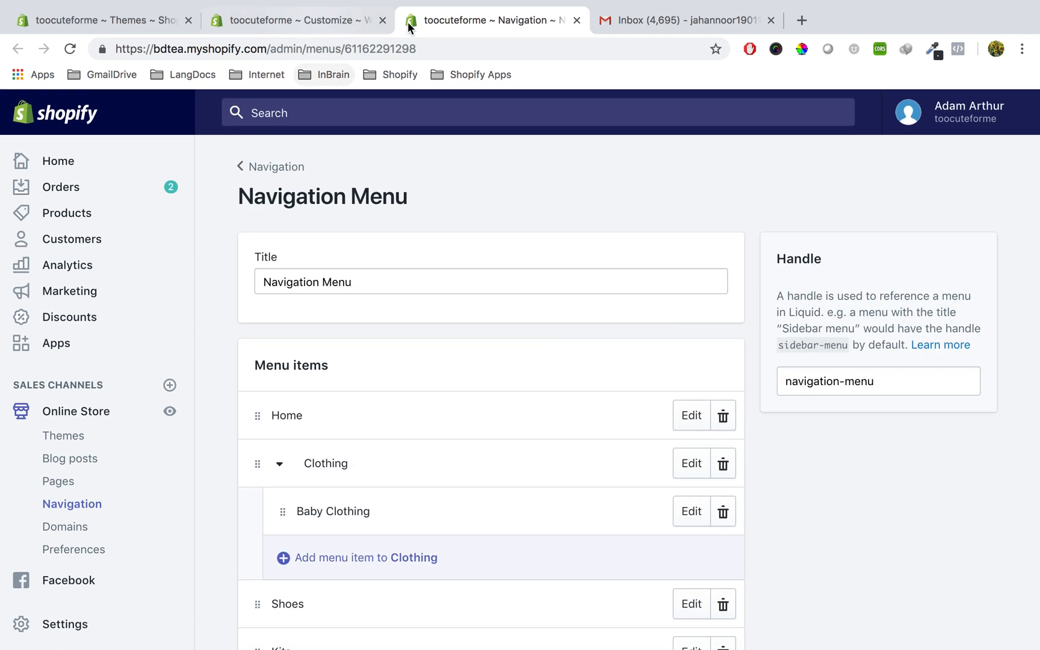
# Preview the theme Working On Main: Date 22 Oct 2018 from the store's theme list.
pyautogui.click(171, 414)
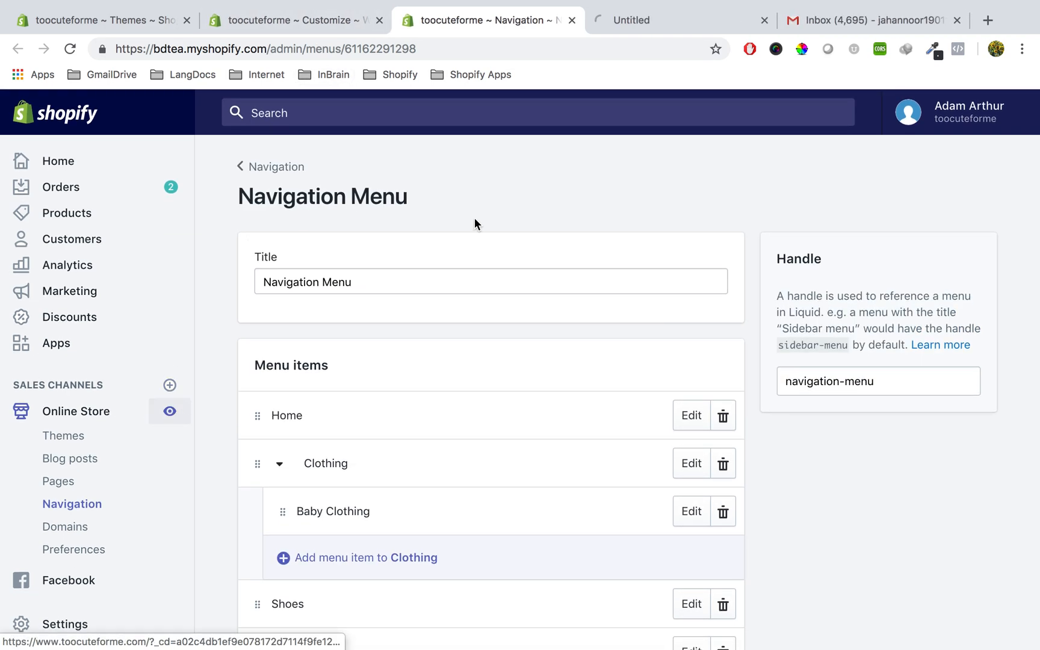
pyautogui.click(763, 22)
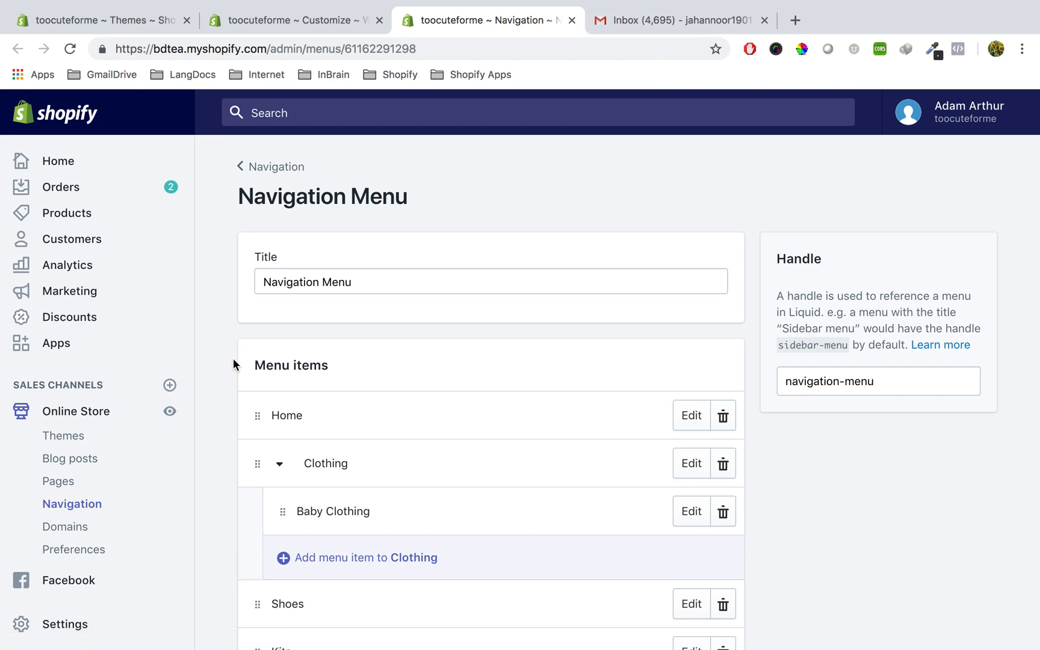
pyautogui.keyDown('super'); pyautogui.click(71, 441); pyautogui.keyUp('super')
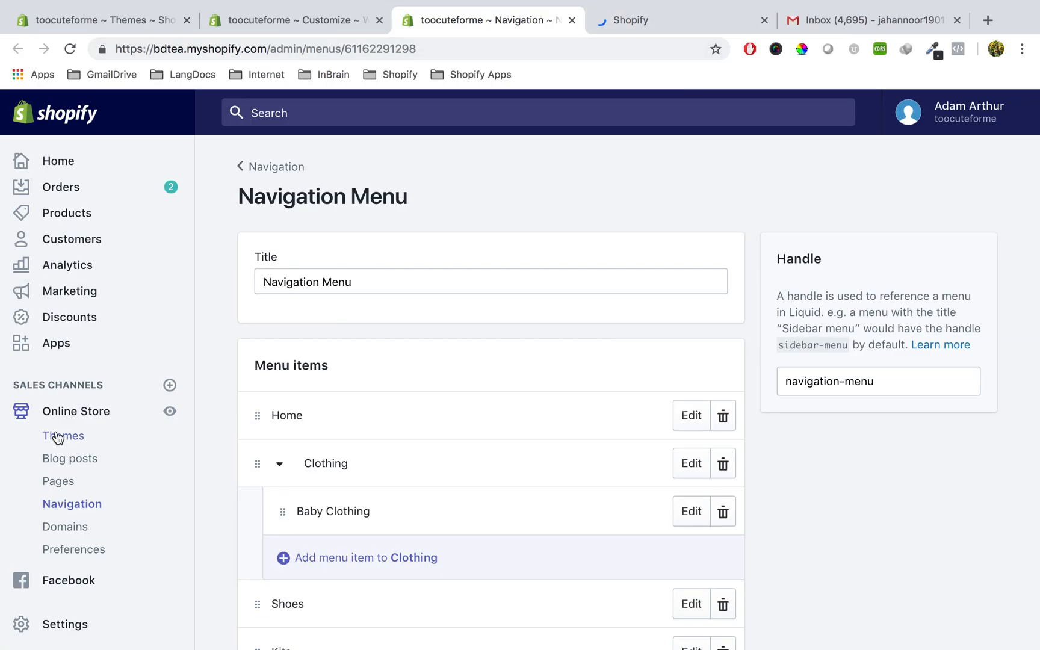
pyautogui.click(655, 13)
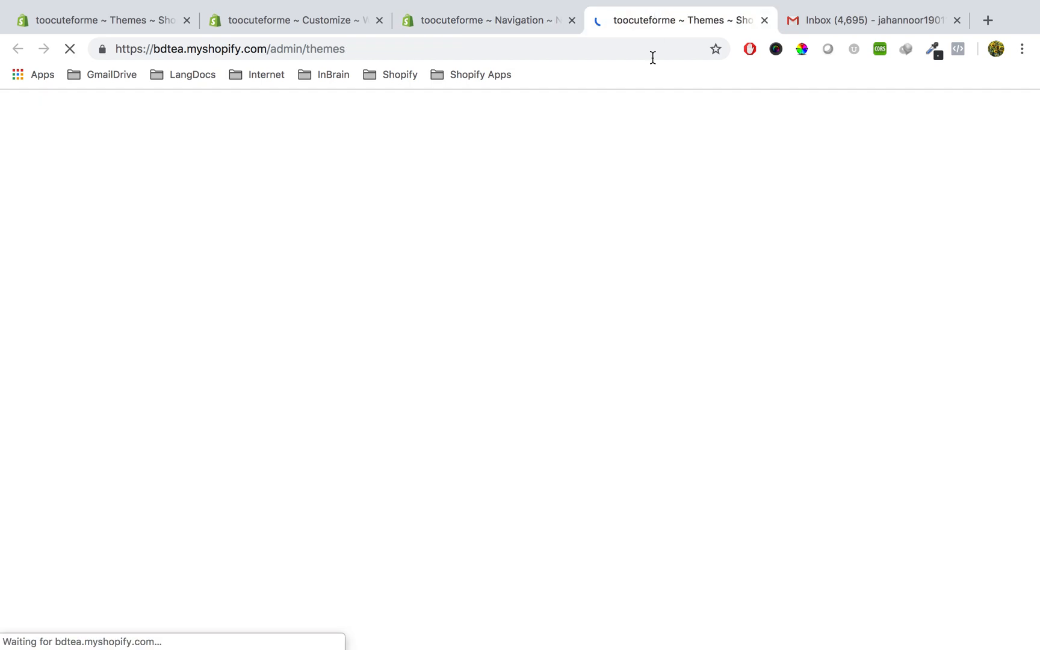
pyautogui.scroll(-4, 817, 361)
pyautogui.scroll(-1, 818, 359)
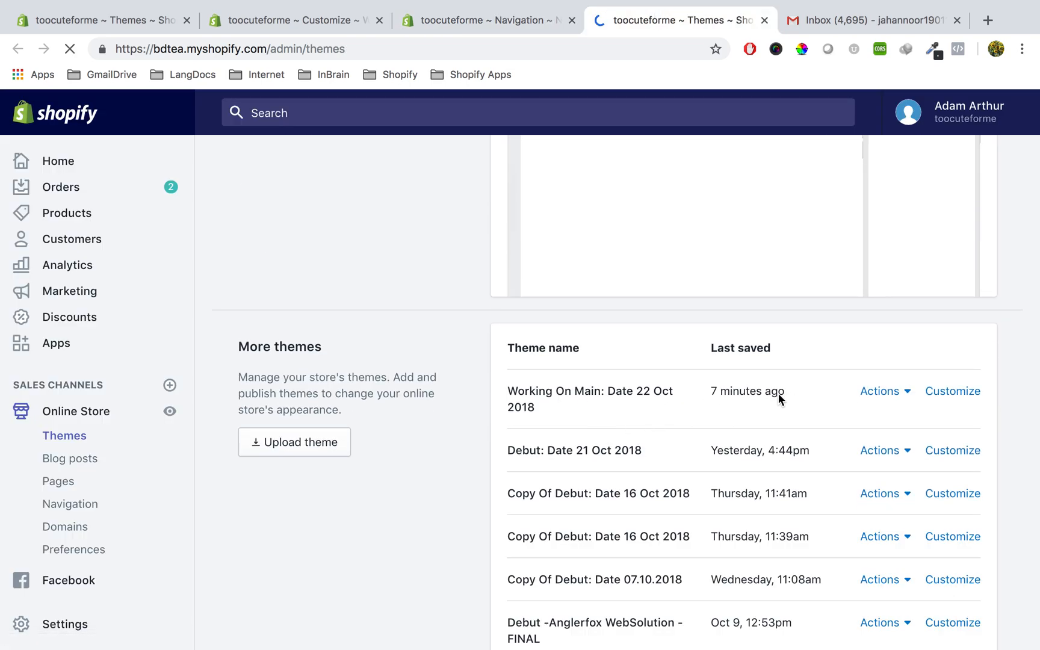
pyautogui.click(909, 395)
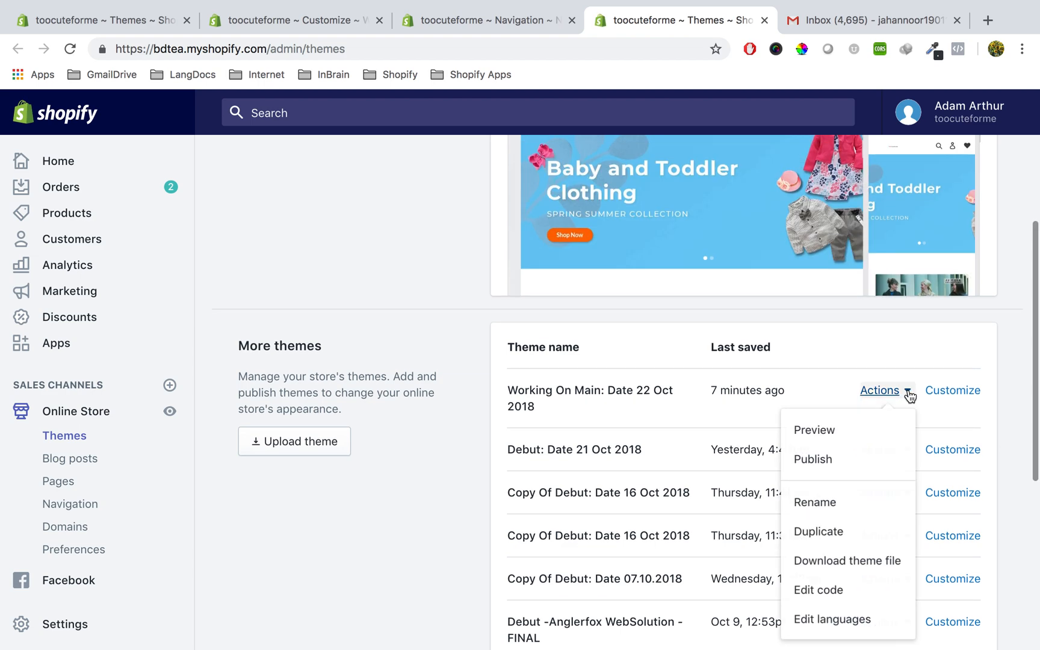
pyautogui.click(834, 441)
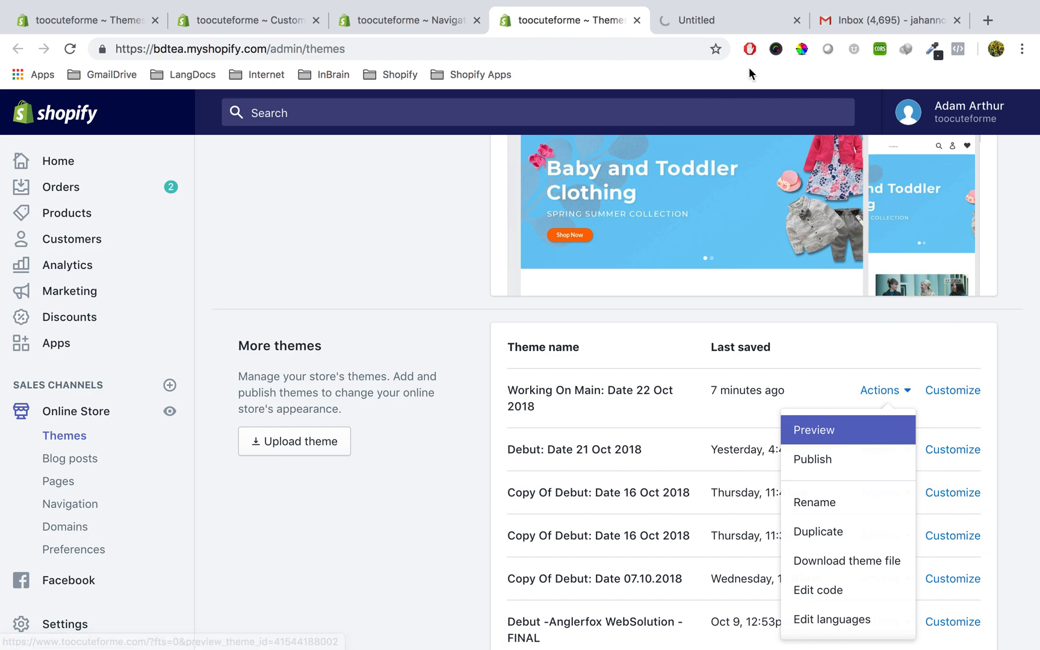
pyautogui.click(721, 27)
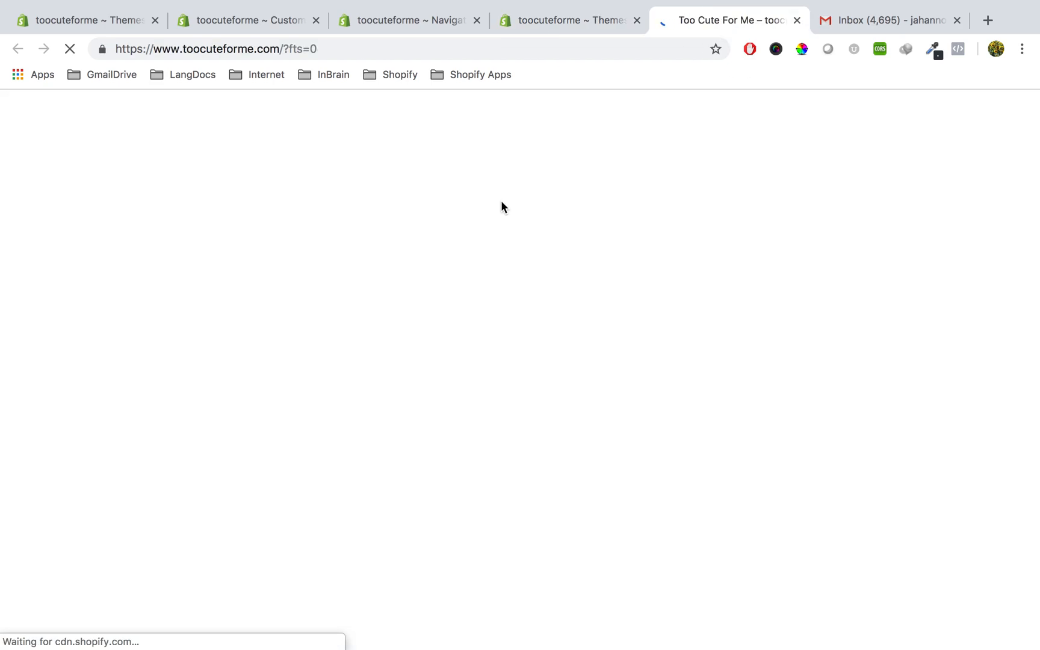
# Compare the Clothing dropdown in the theme preview with the item structure of the Navigation Menu.
pyautogui.click(405, 16)
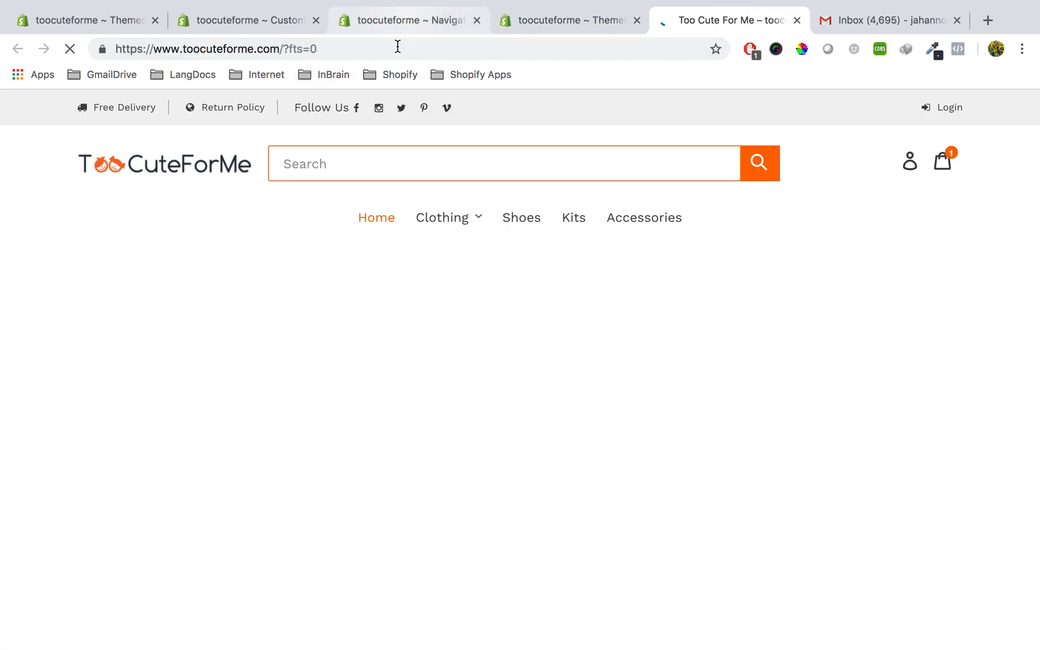
pyautogui.click(718, 19)
pyautogui.moveTo(460, 219)
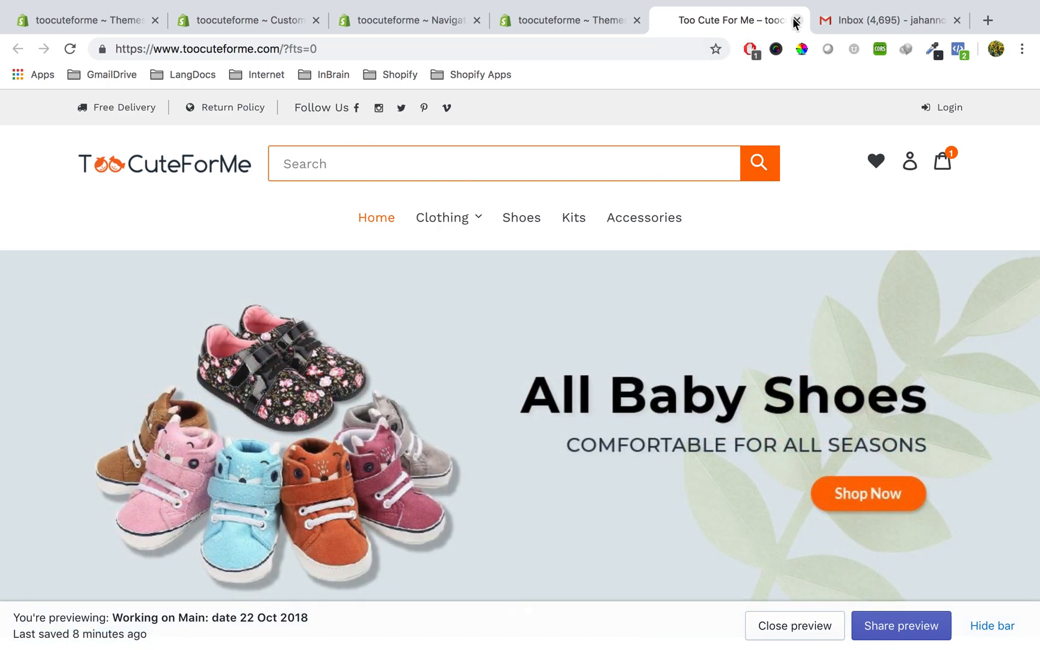
pyautogui.click(418, 13)
pyautogui.scroll(-3, 420, 511)
pyautogui.scroll(-1, 420, 511)
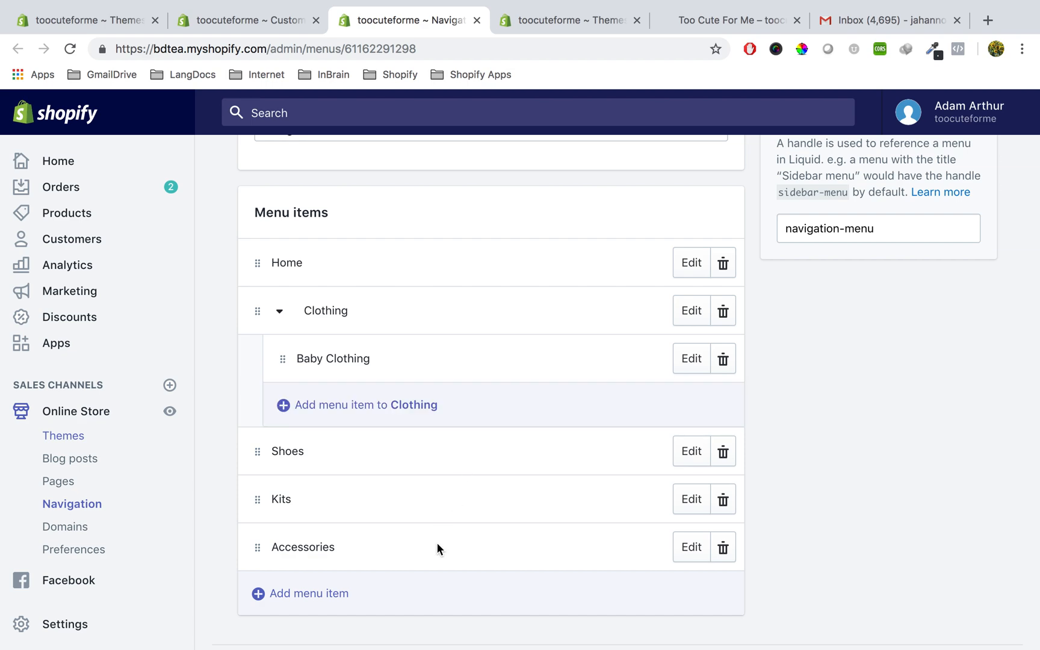
pyautogui.click(585, 17)
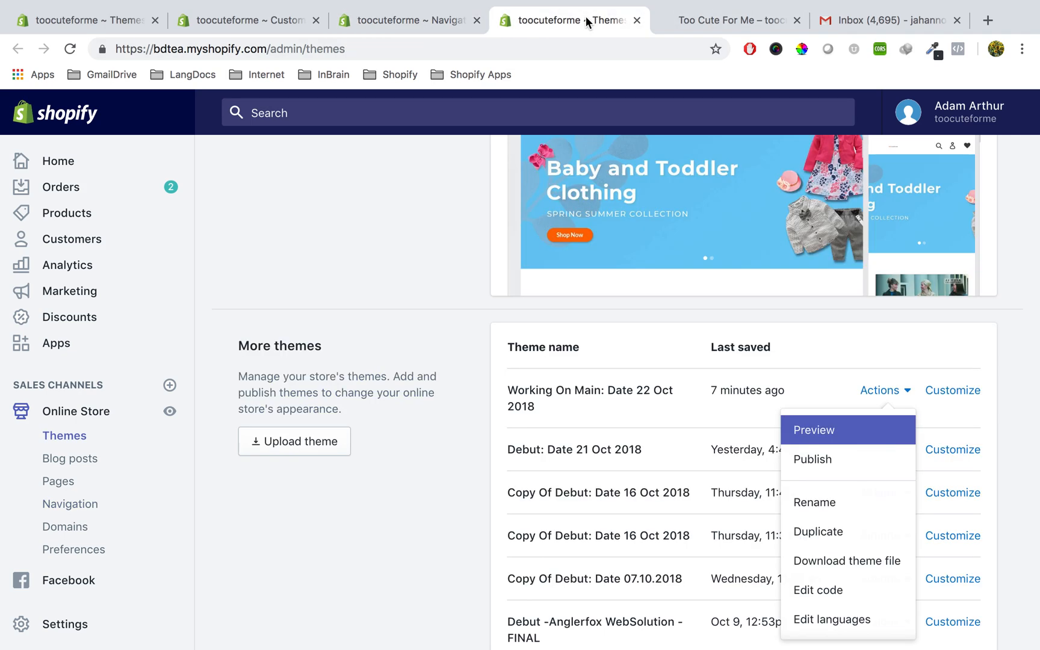
pyautogui.click(413, 18)
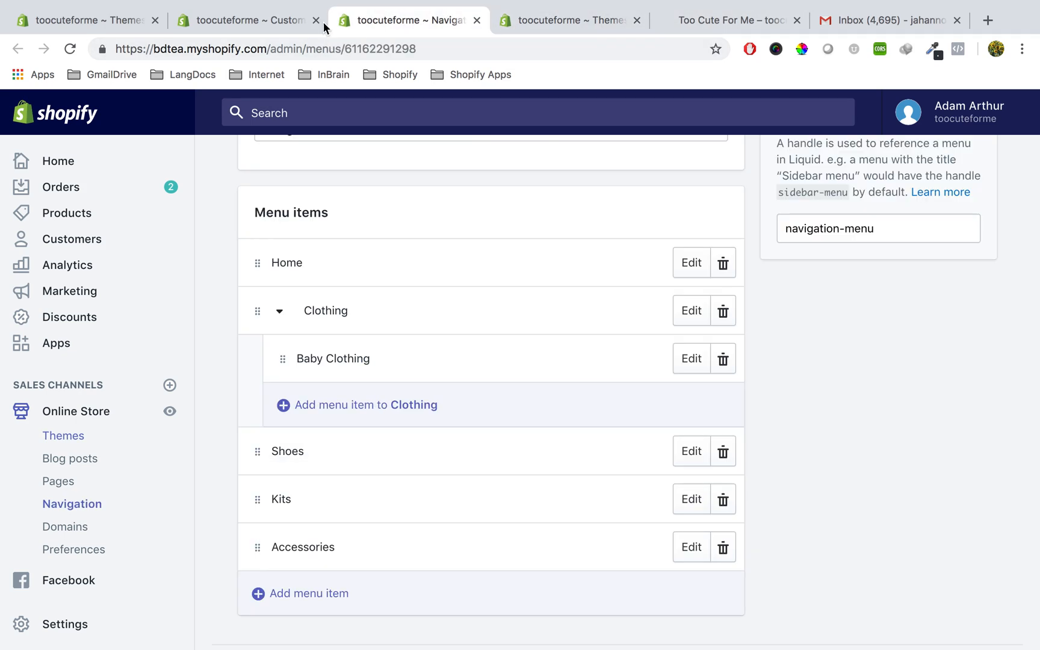
# Remove the Baby Clothing item nested under Clothing and save the Navigation Menu.
pyautogui.click(724, 363)
pyautogui.click(729, 272)
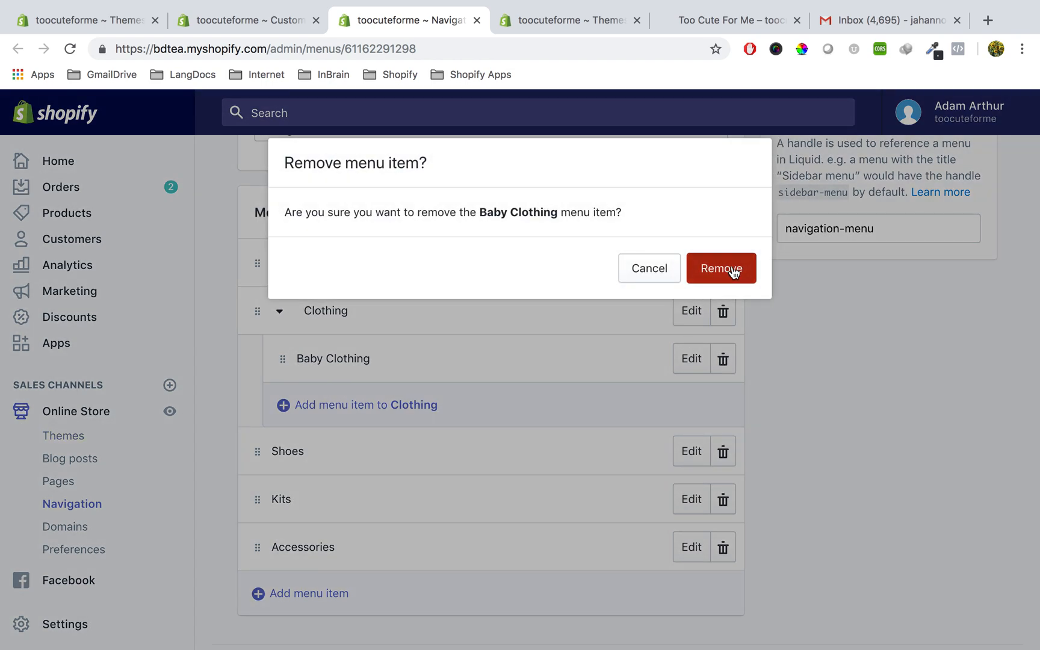
pyautogui.scroll(3, 313, 424)
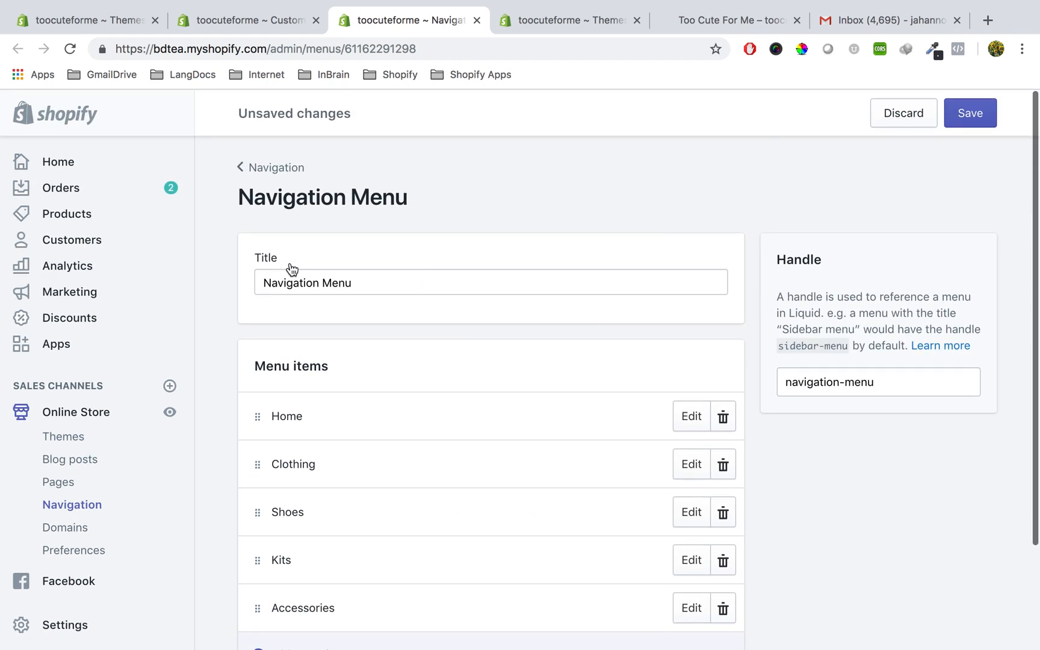
pyautogui.click(232, 57)
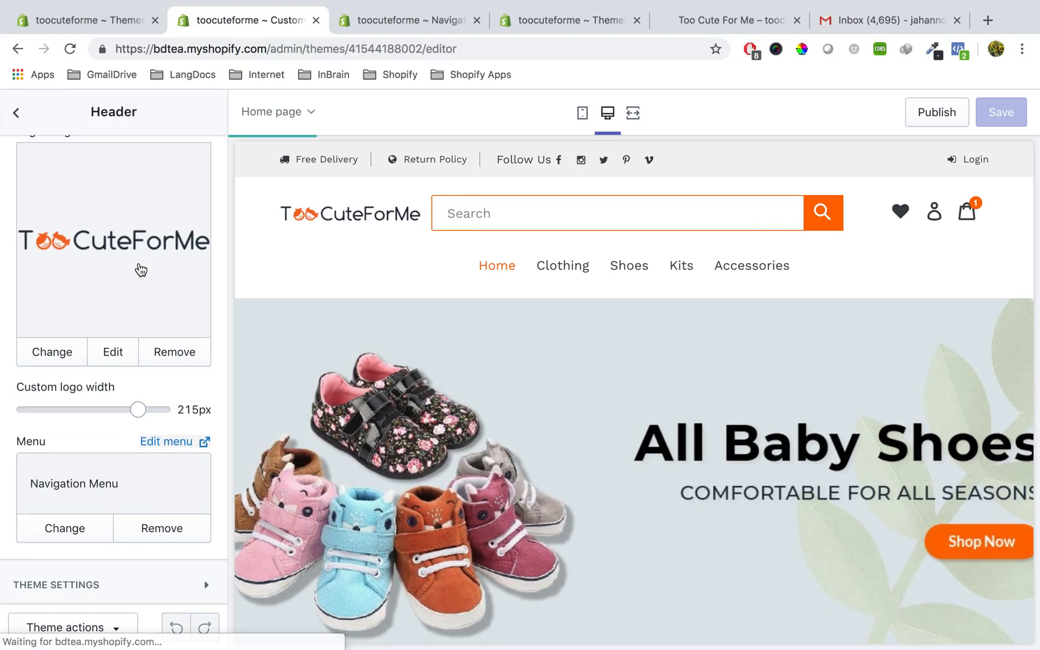
pyautogui.scroll(3, 140, 269)
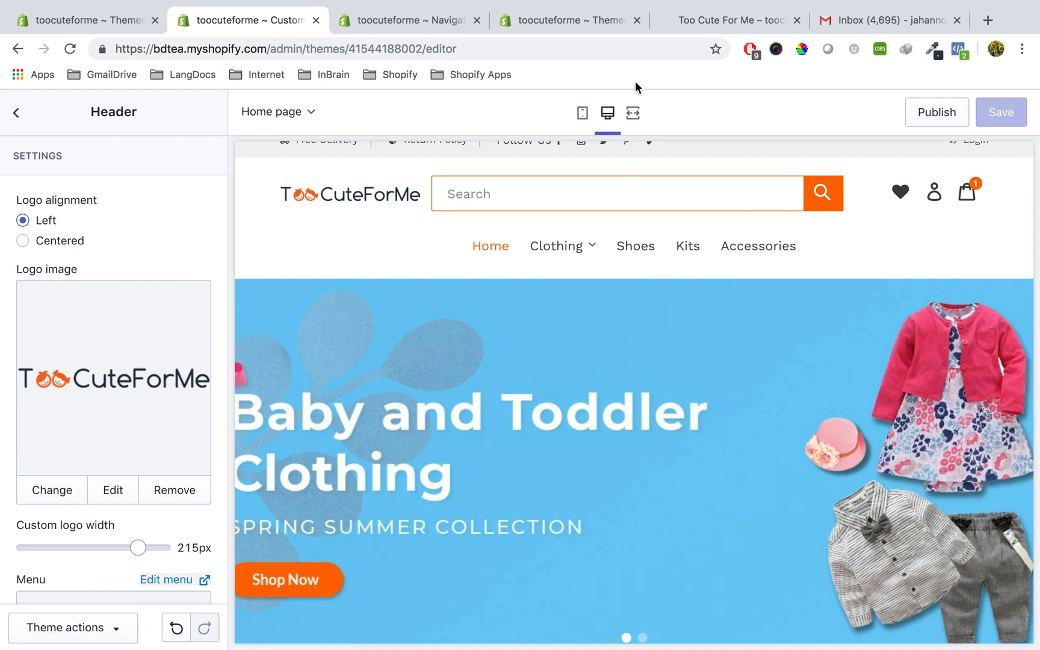
pyautogui.click(408, 18)
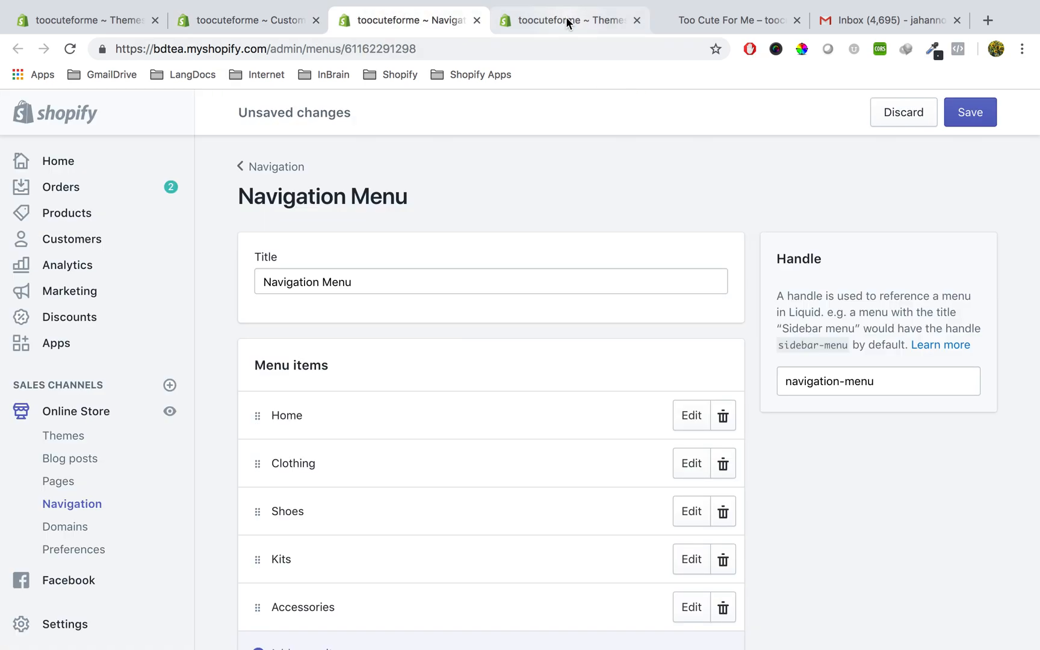
pyautogui.click(963, 113)
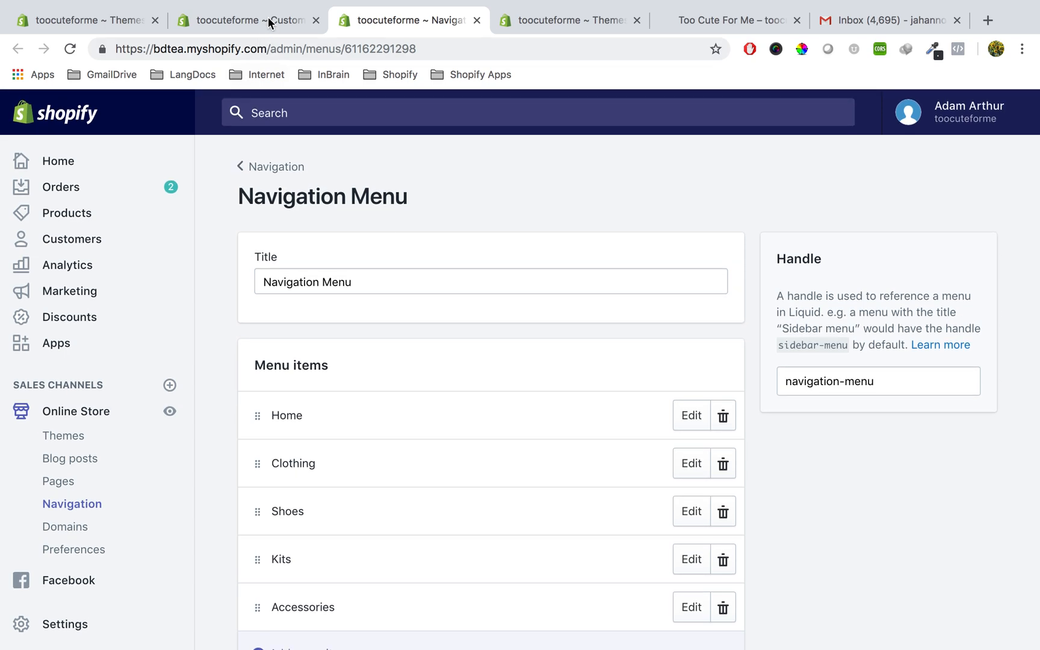
# Reload the theme editor to check the updated menu and open the Header section's settings.
pyautogui.click(266, 16)
pyautogui.click(71, 49)
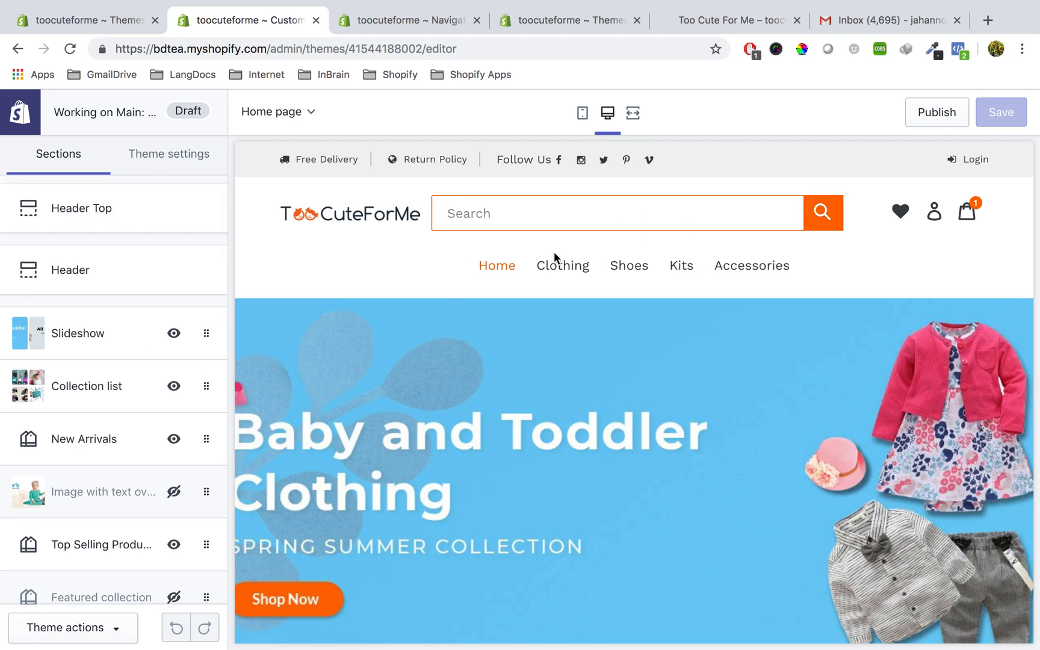
pyautogui.click(76, 272)
pyautogui.scroll(-5, 117, 464)
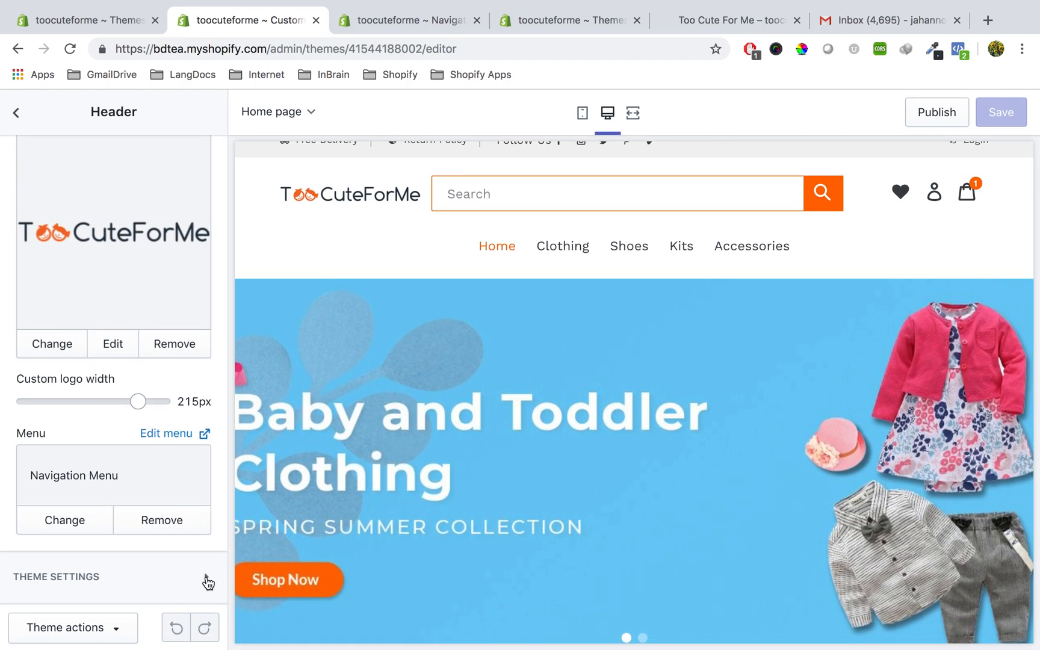
# Expand the theme settings within the Header section and review its social media link fields.
pyautogui.click(160, 570)
pyautogui.scroll(-8, 158, 563)
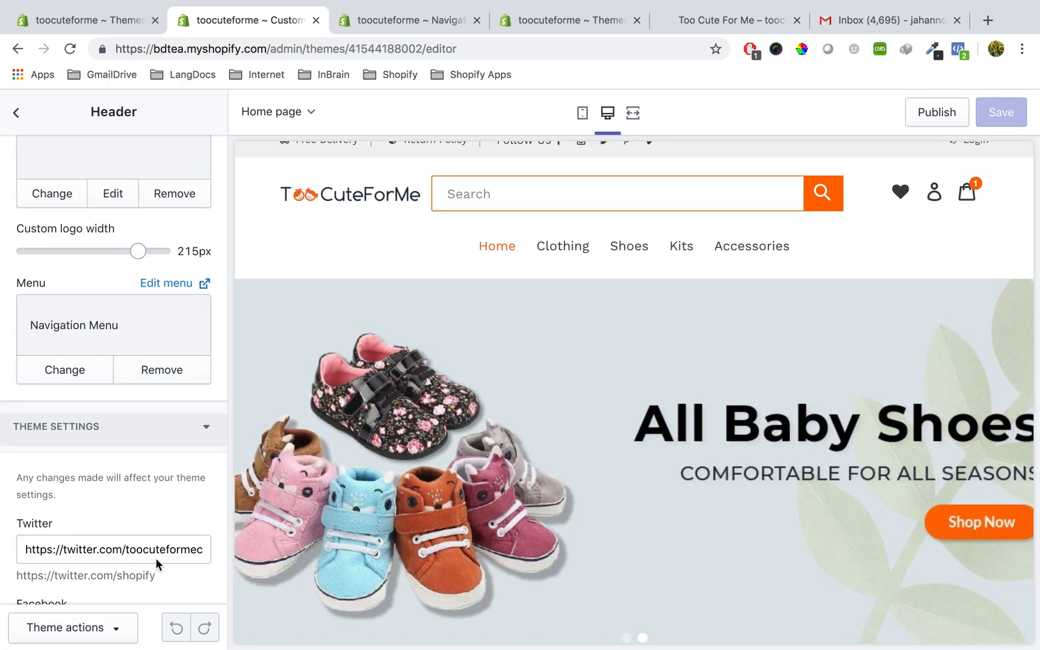
pyautogui.scroll(-4, 116, 524)
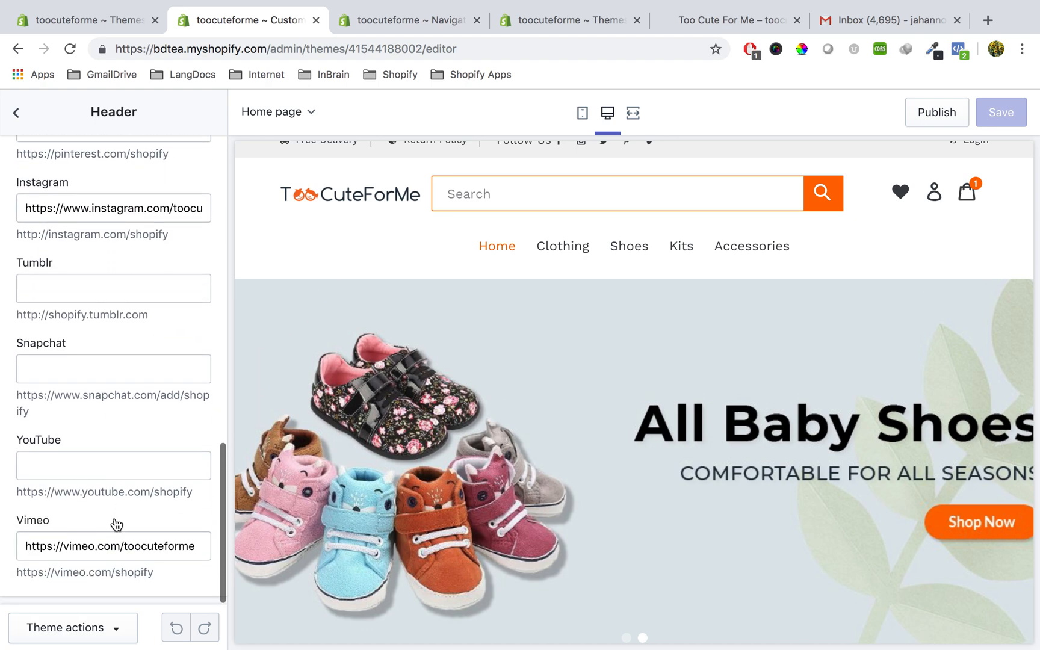
pyautogui.scroll(4, 116, 525)
pyautogui.scroll(5, 117, 525)
pyautogui.scroll(-5, 114, 528)
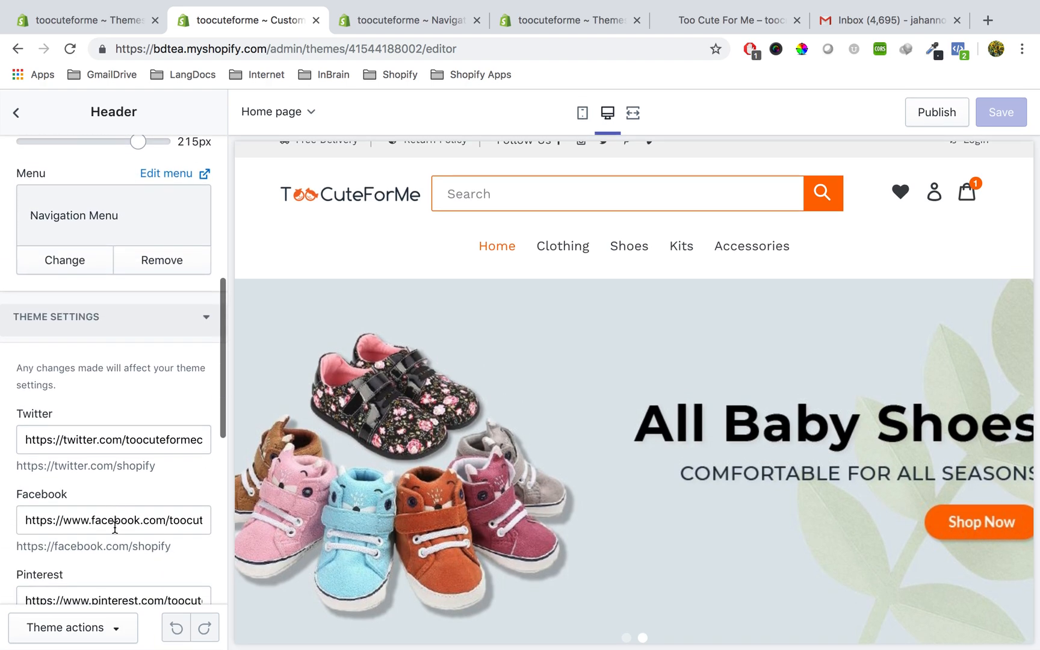
pyautogui.scroll(-3, 116, 532)
pyautogui.scroll(10, 116, 532)
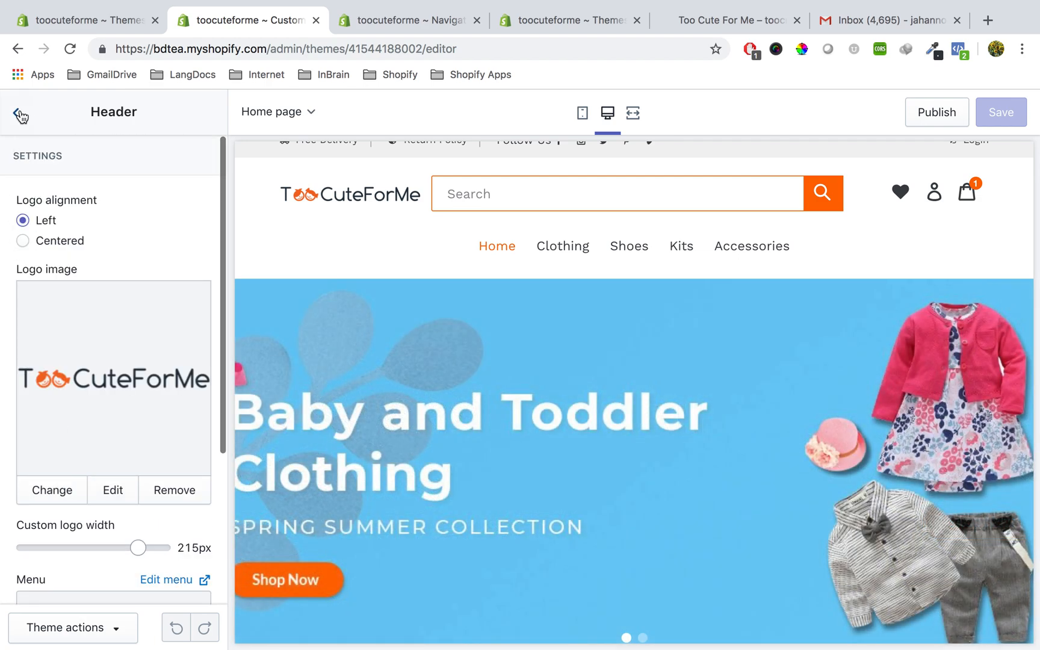
# Return to the section list and examine the slideshow and collection list areas in the home page preview.
pyautogui.click(16, 113)
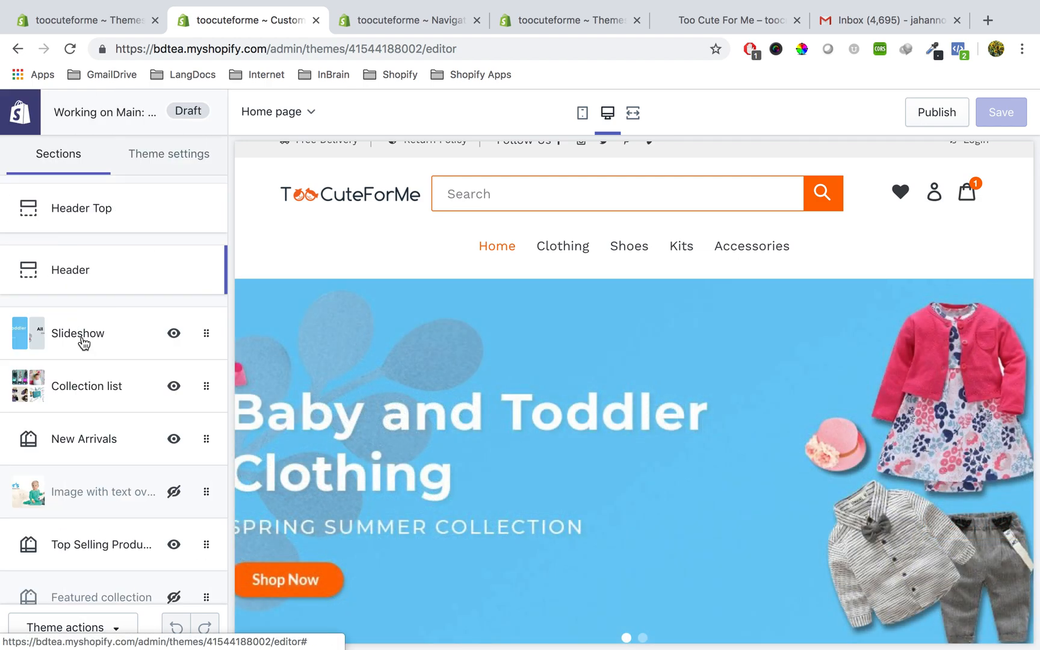
pyautogui.scroll(-2, 421, 448)
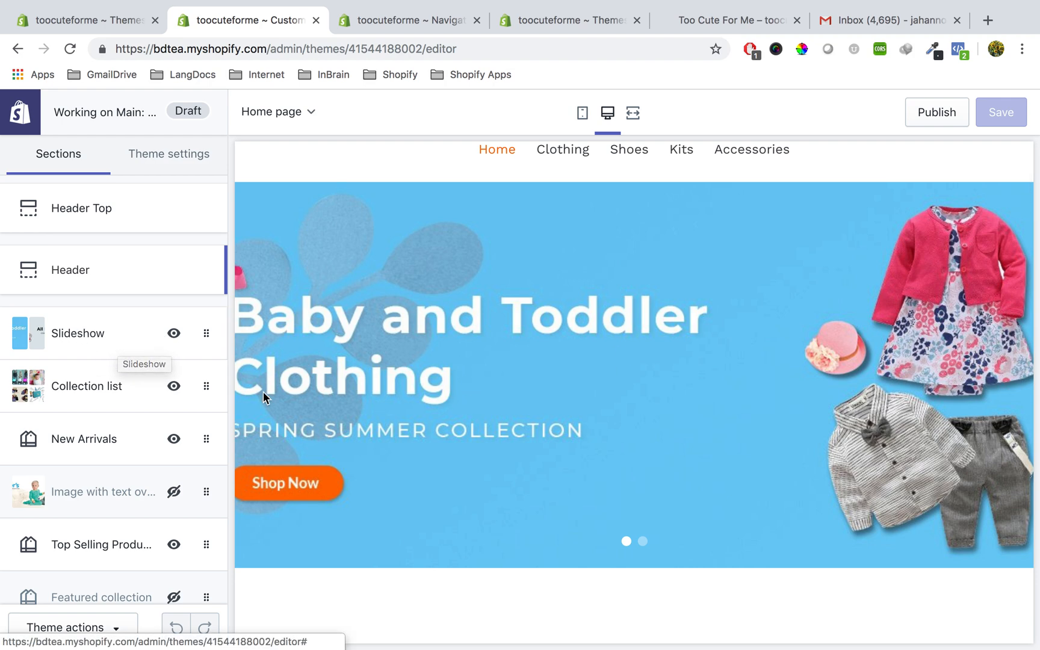
pyautogui.scroll(1, 388, 439)
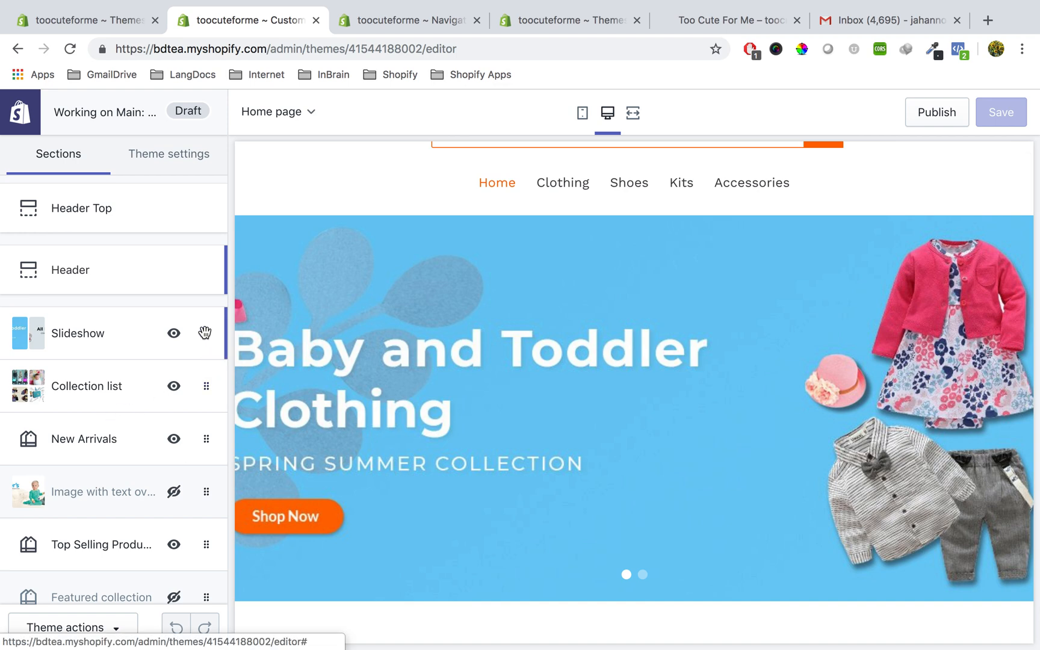
pyautogui.scroll(1, 416, 395)
pyautogui.scroll(-4, 395, 423)
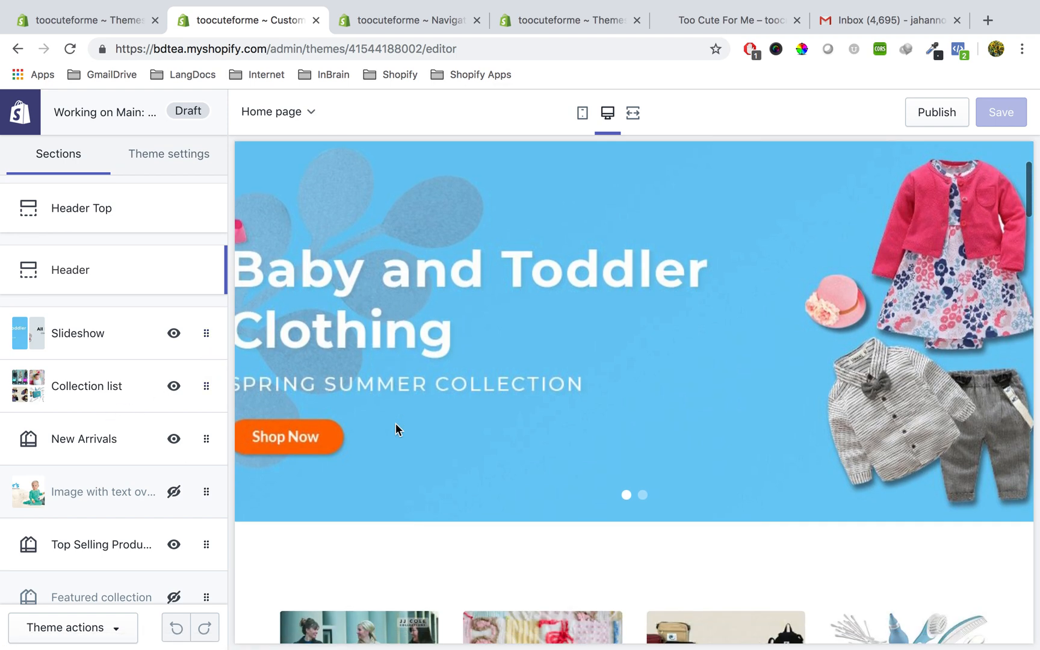
pyautogui.scroll(2, 396, 423)
pyautogui.scroll(-3, 395, 423)
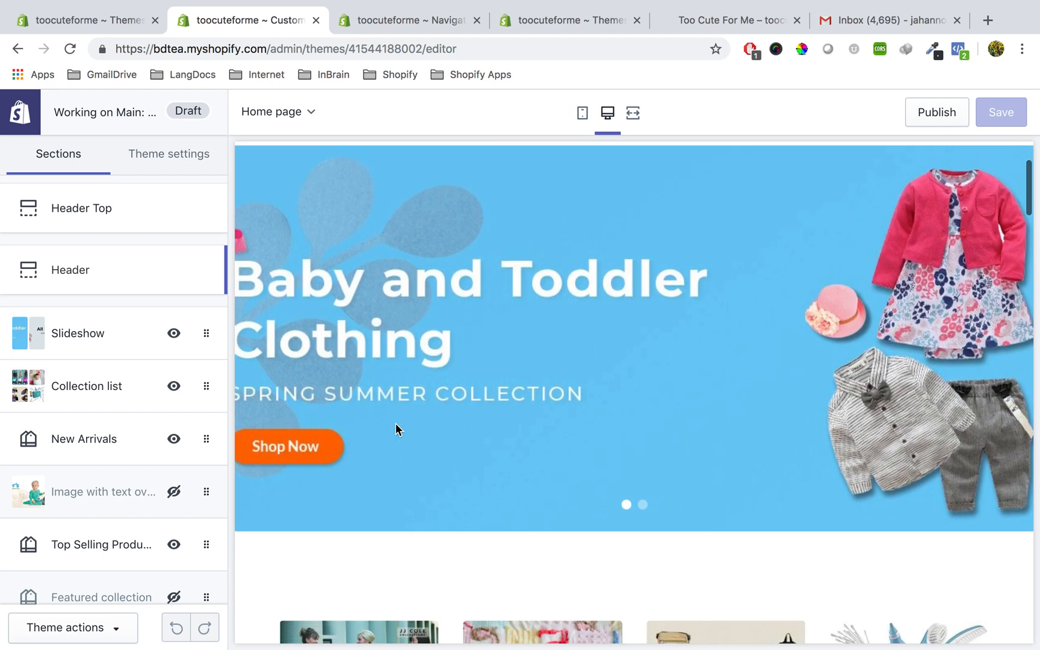
pyautogui.scroll(-3, 395, 460)
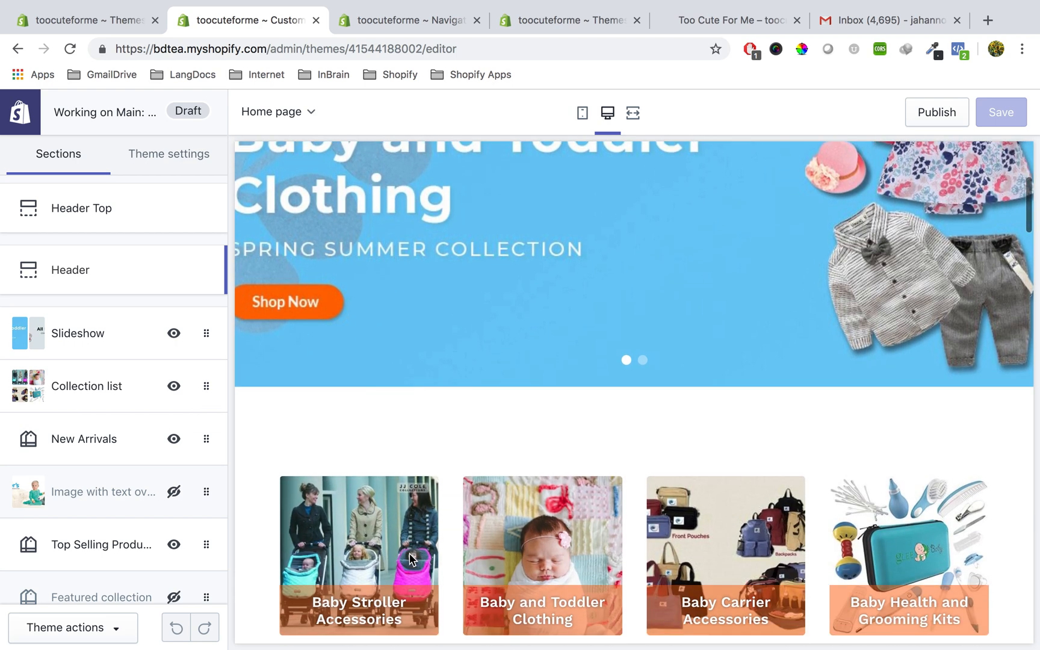
pyautogui.scroll(1, 411, 561)
pyautogui.scroll(2, 411, 561)
pyautogui.scroll(-3, 427, 510)
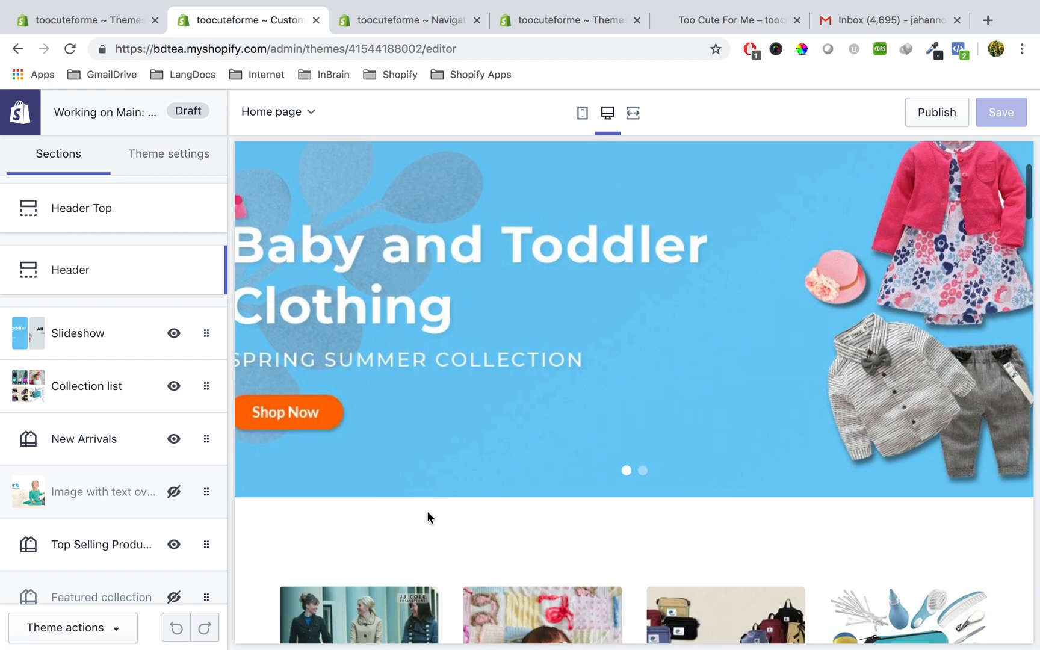
pyautogui.scroll(4, 428, 517)
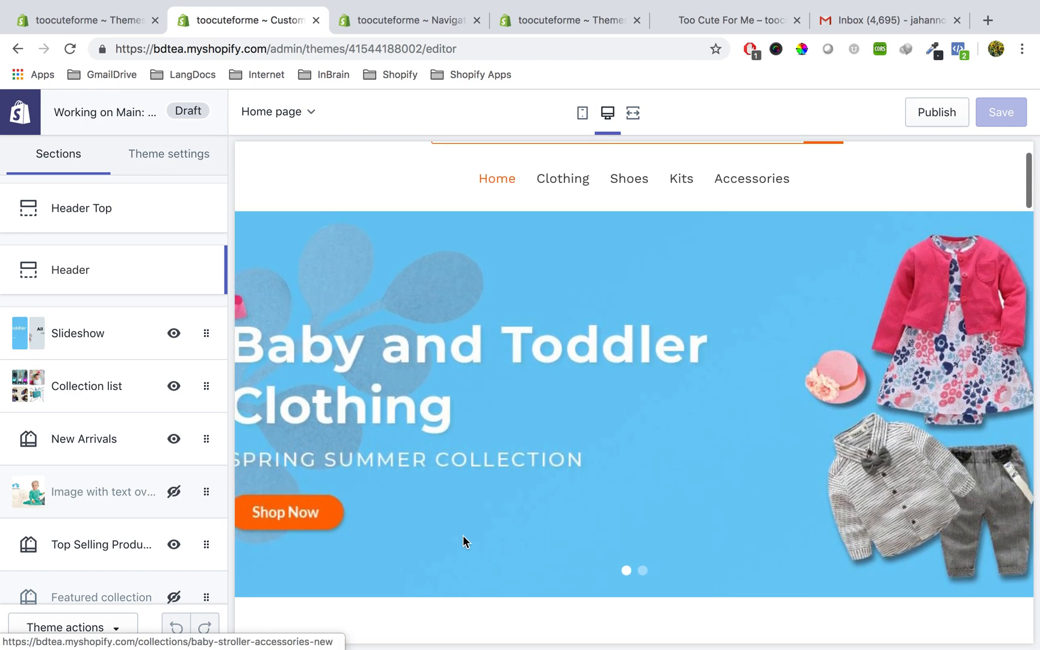
pyautogui.scroll(1, 521, 484)
pyautogui.scroll(-3, 521, 485)
pyautogui.scroll(-1, 522, 485)
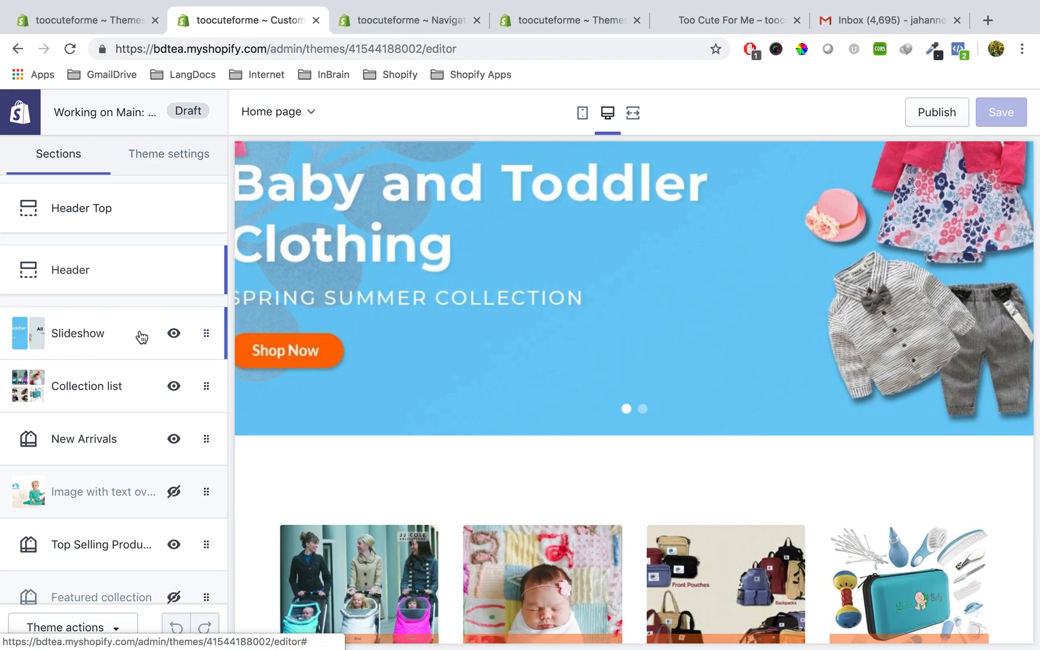
pyautogui.scroll(-3, 442, 494)
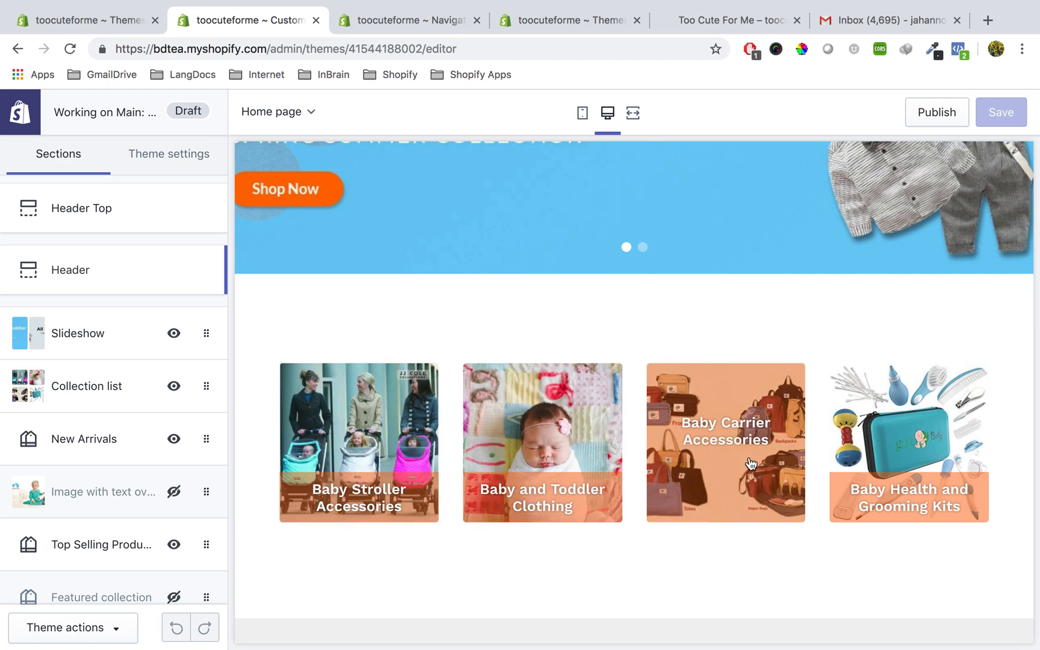
# Move the Collection list section below the New Arrivals section on the home page.
pyautogui.scroll(-5, 464, 457)
pyautogui.scroll(6, 625, 485)
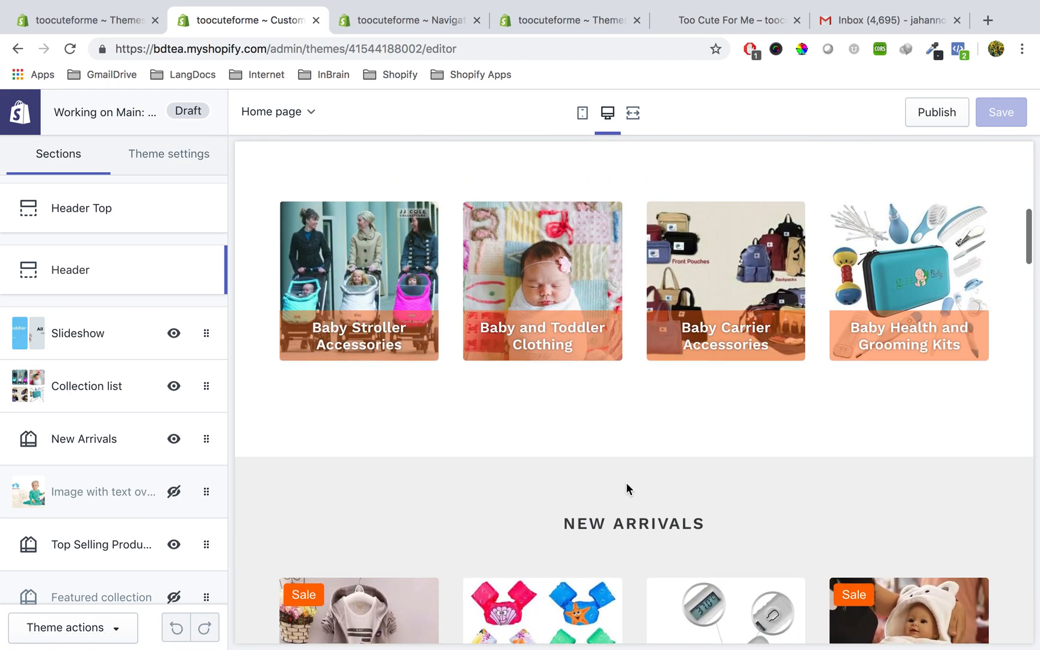
pyautogui.scroll(3, 602, 334)
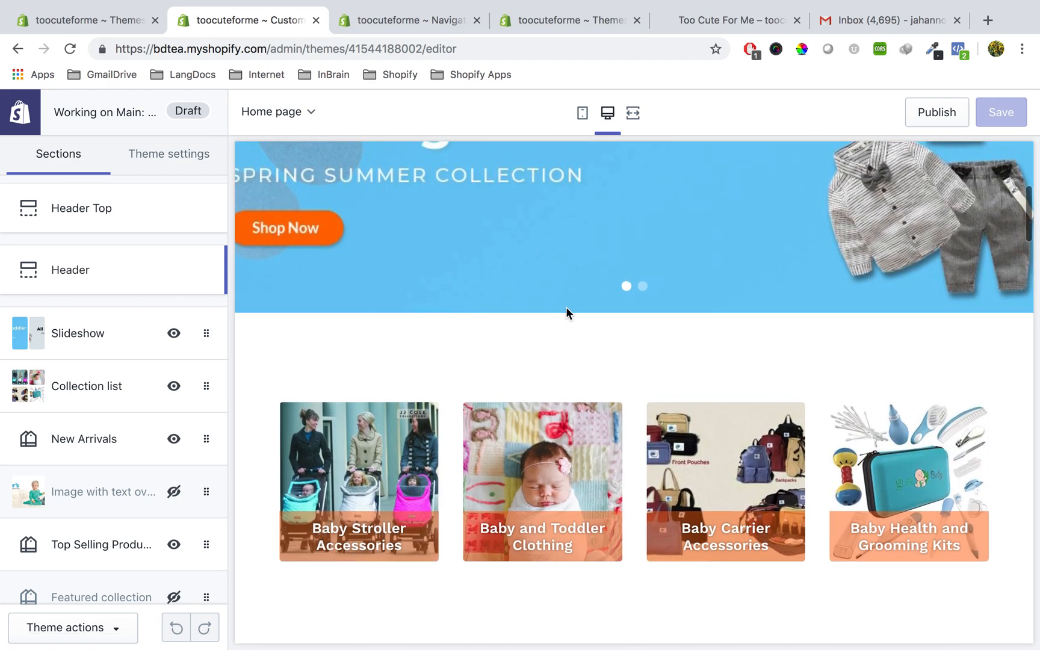
pyautogui.scroll(-4, 543, 432)
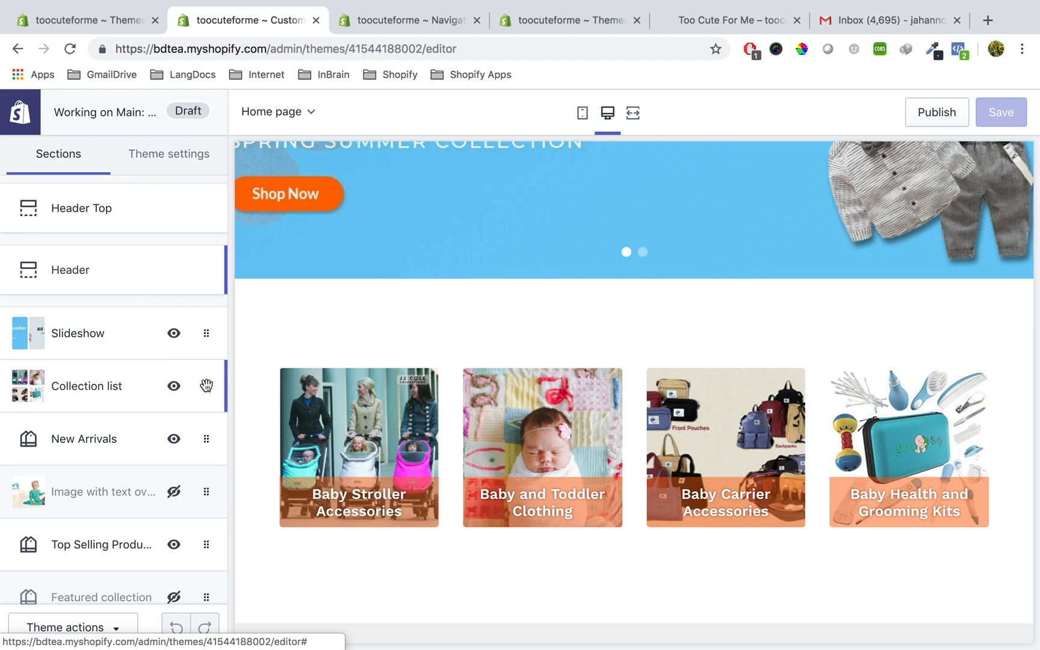
pyautogui.moveTo(207, 386); pyautogui.dragTo(194, 452)
# Review the rearranged home page from the slideshow to the Instagram area and save the theme.
pyautogui.scroll(6, 487, 461)
pyautogui.scroll(-2, 487, 460)
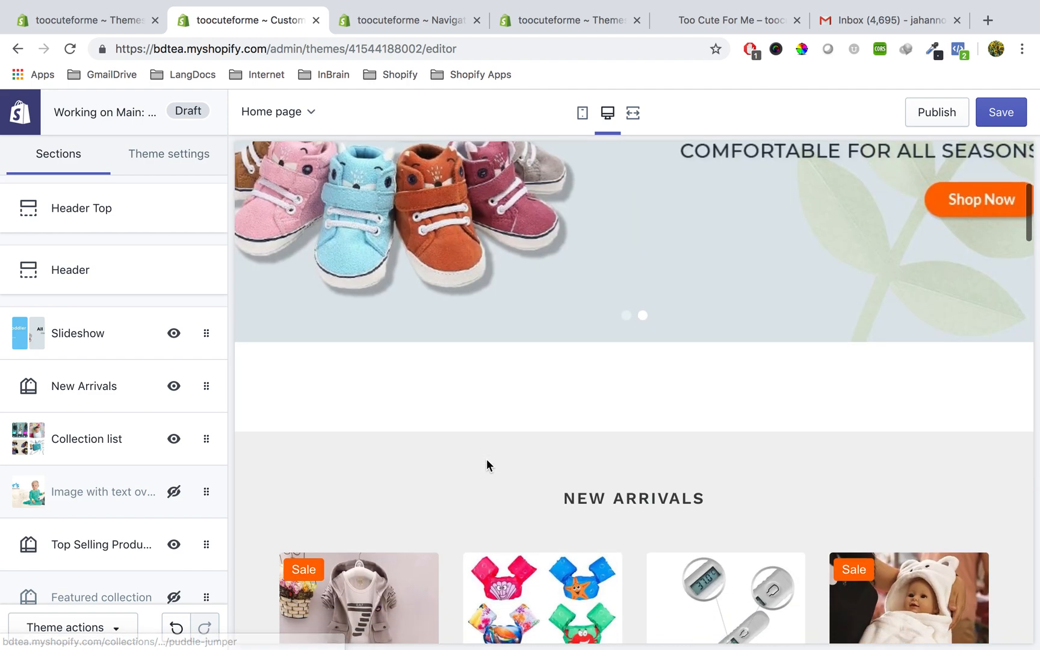
pyautogui.scroll(-15, 487, 463)
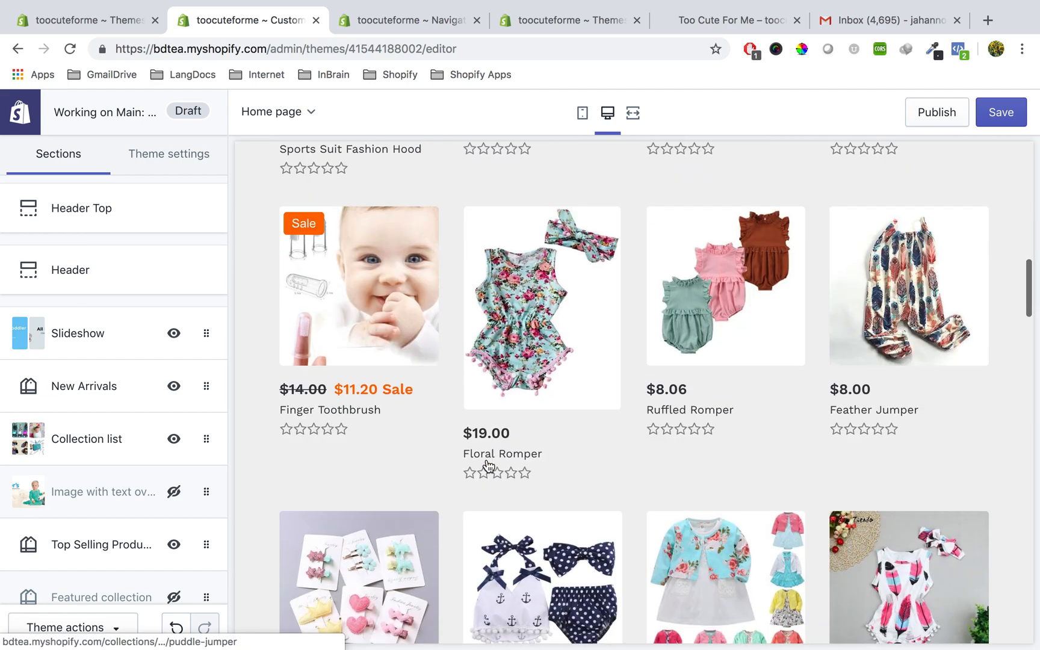
pyautogui.scroll(-12, 487, 464)
pyautogui.scroll(7, 487, 465)
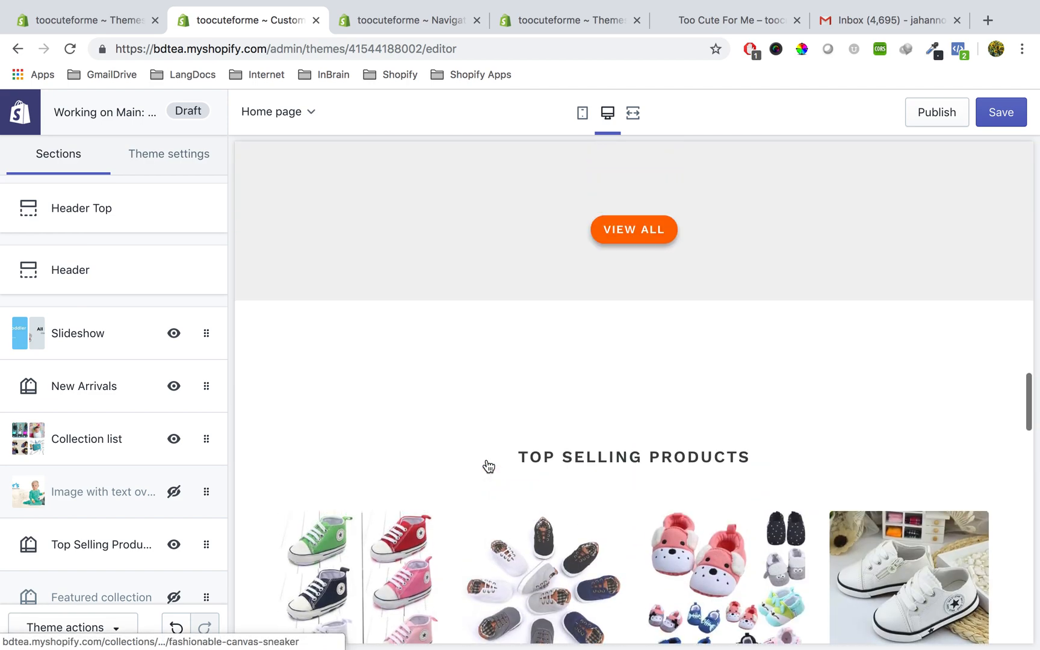
pyautogui.scroll(10, 680, 357)
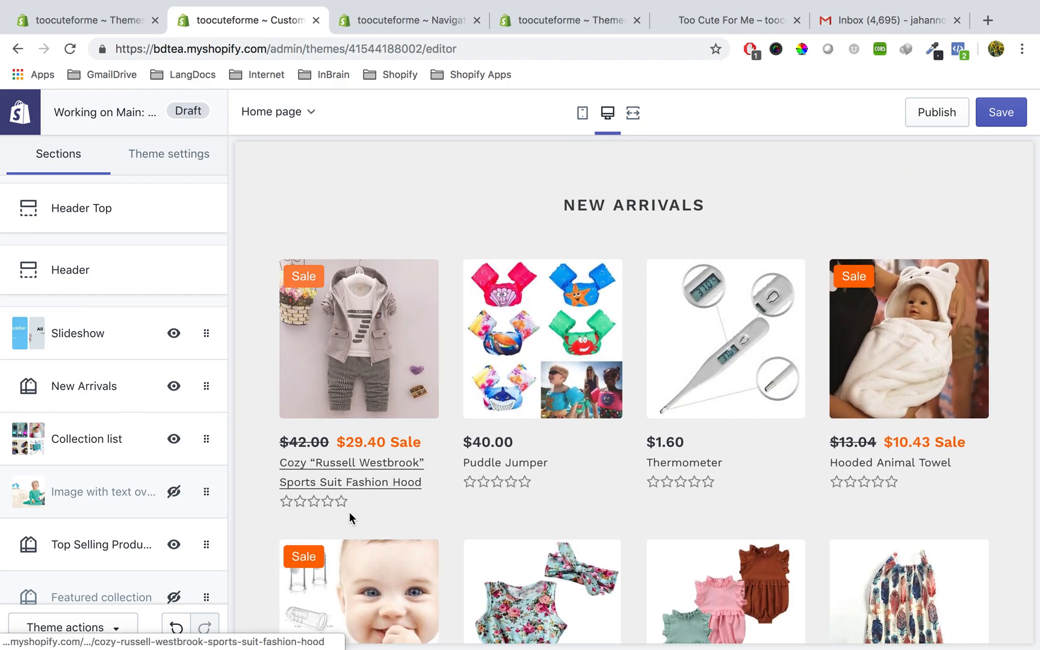
pyautogui.scroll(-8, 349, 515)
pyautogui.scroll(-15, 350, 515)
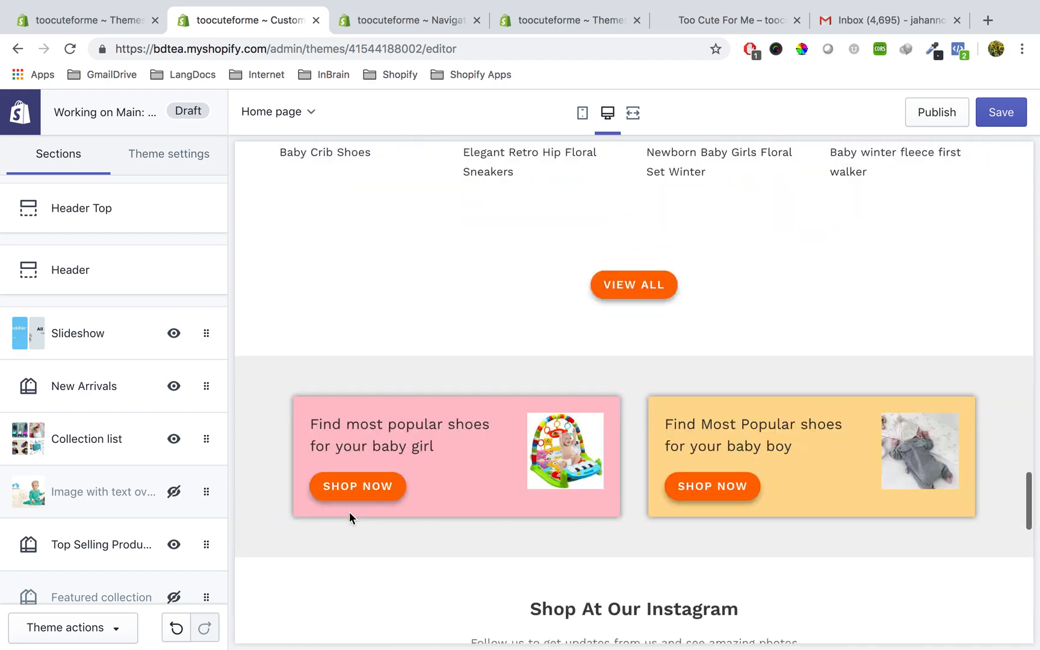
pyautogui.scroll(-3, 349, 515)
pyautogui.scroll(20, 350, 515)
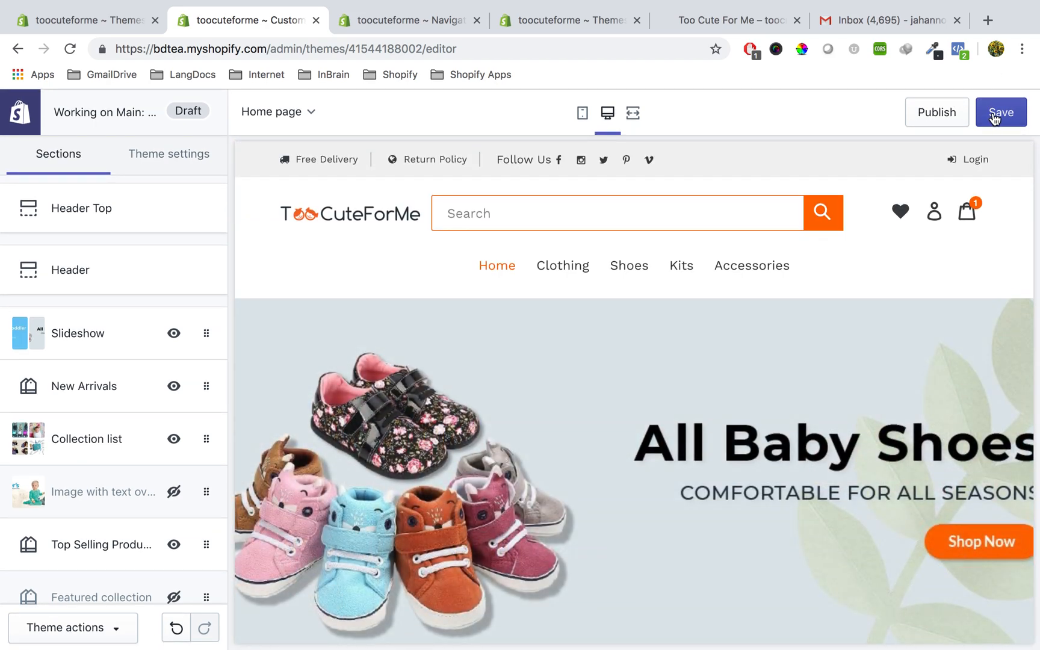
pyautogui.click(994, 119)
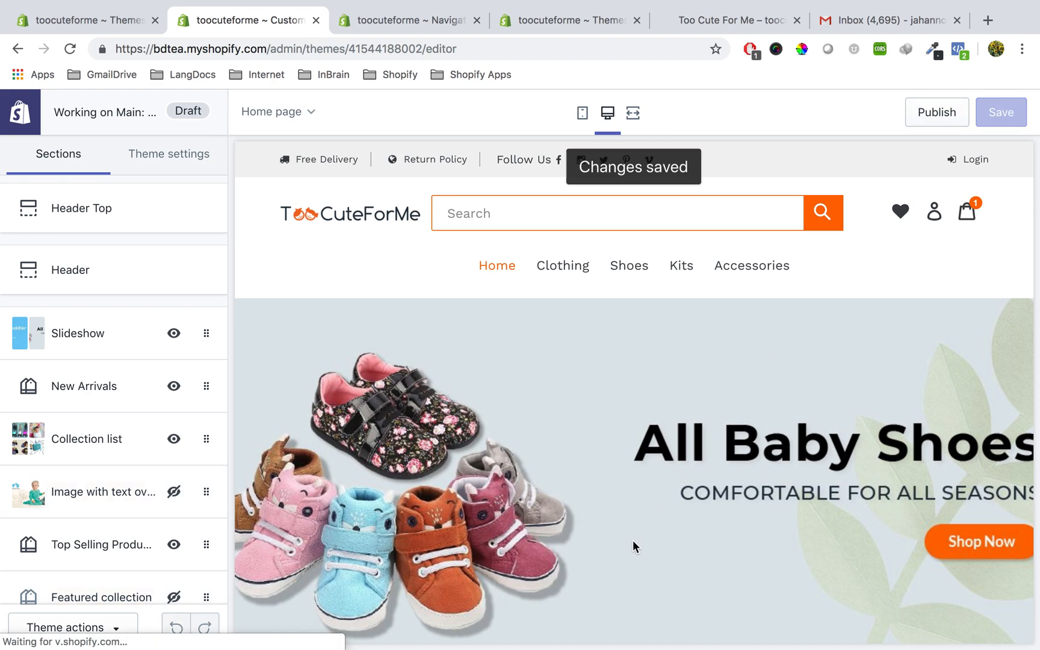
# Check the page order in the preview and move the Collection list section back above New Arrivals.
pyautogui.scroll(-10, 620, 454)
pyautogui.scroll(-10, 620, 454)
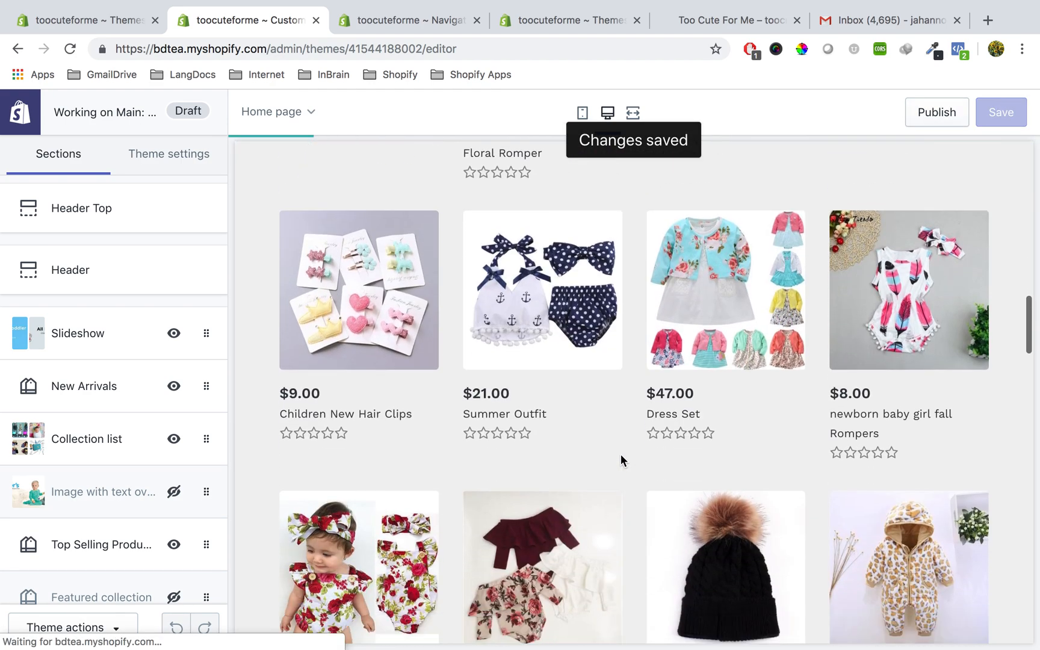
pyautogui.scroll(-15, 620, 454)
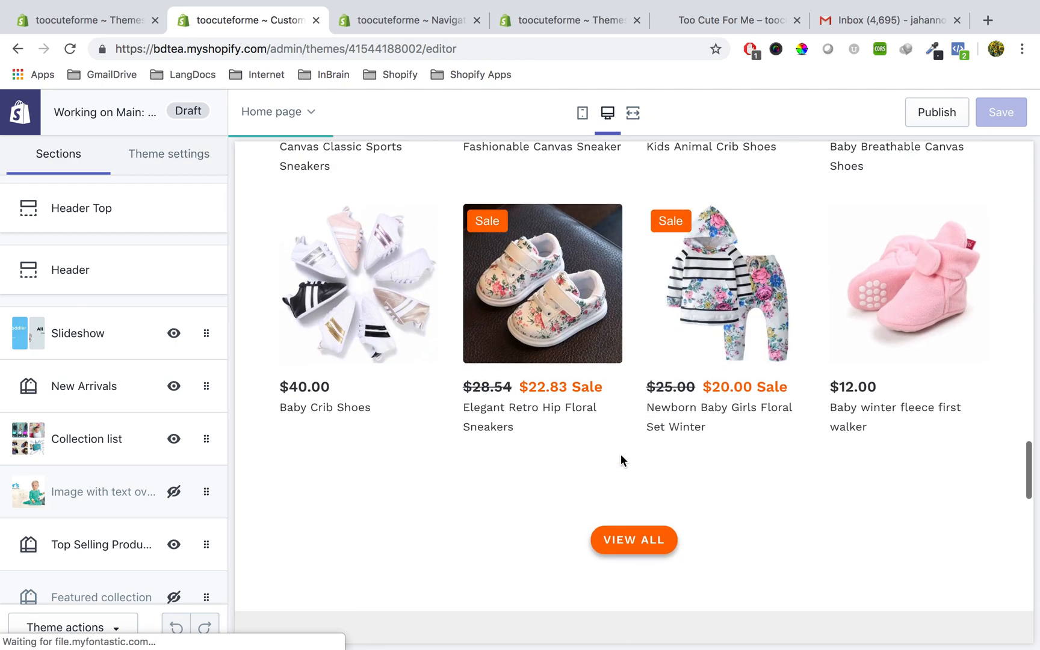
pyautogui.scroll(5, 620, 454)
pyautogui.scroll(15, 620, 454)
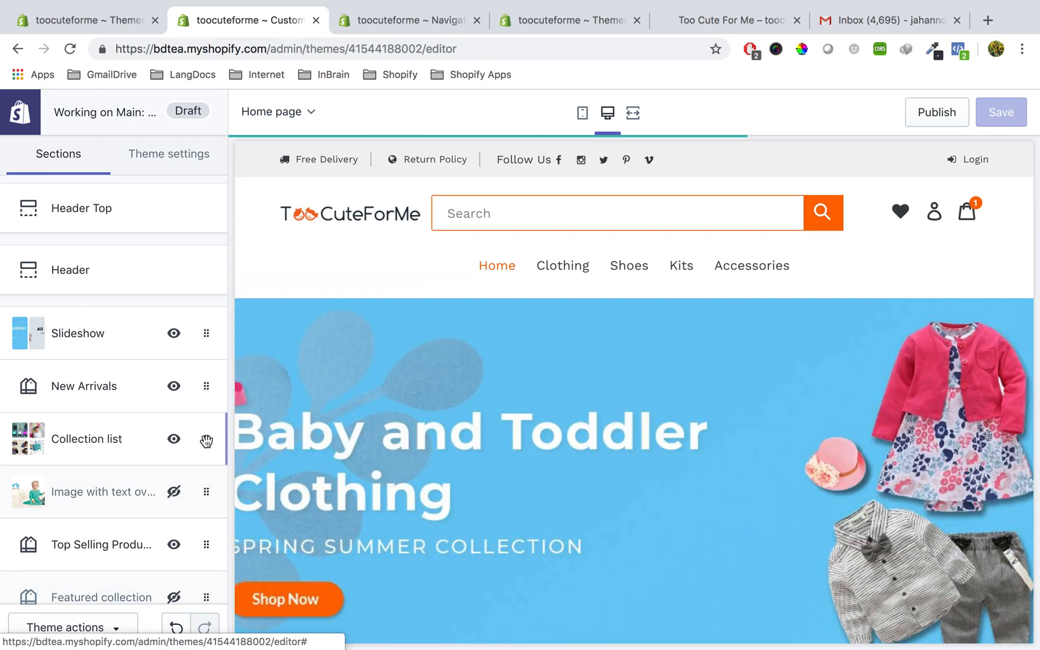
pyautogui.moveTo(207, 441); pyautogui.dragTo(205, 377)
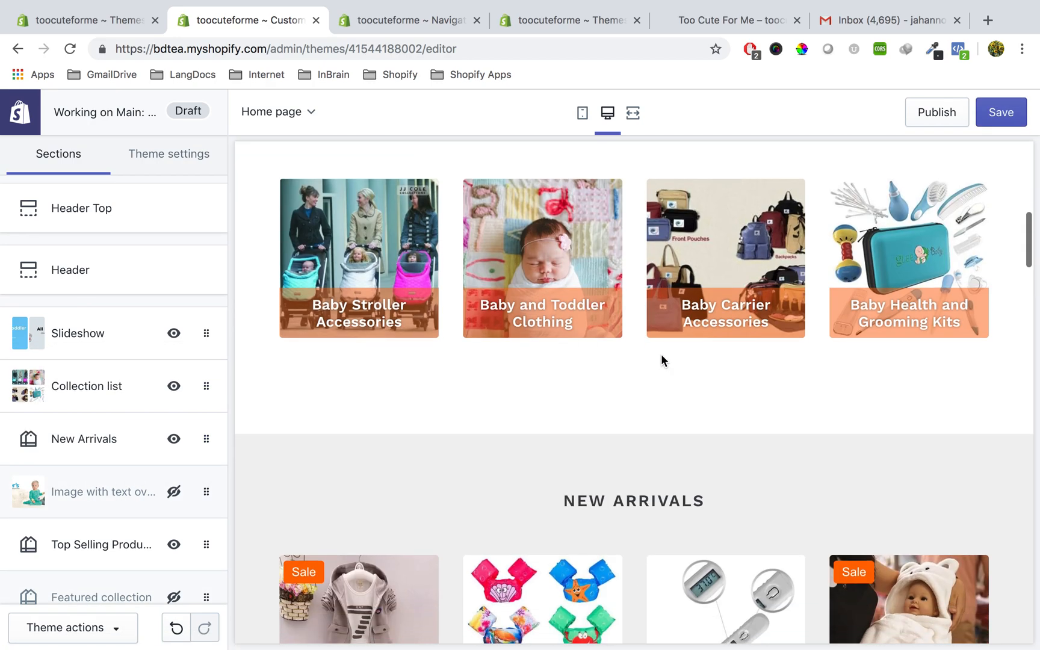
# Place the Collection list section below New Arrivals again and review the page through to the Instagram area.
pyautogui.moveTo(207, 386); pyautogui.dragTo(200, 450)
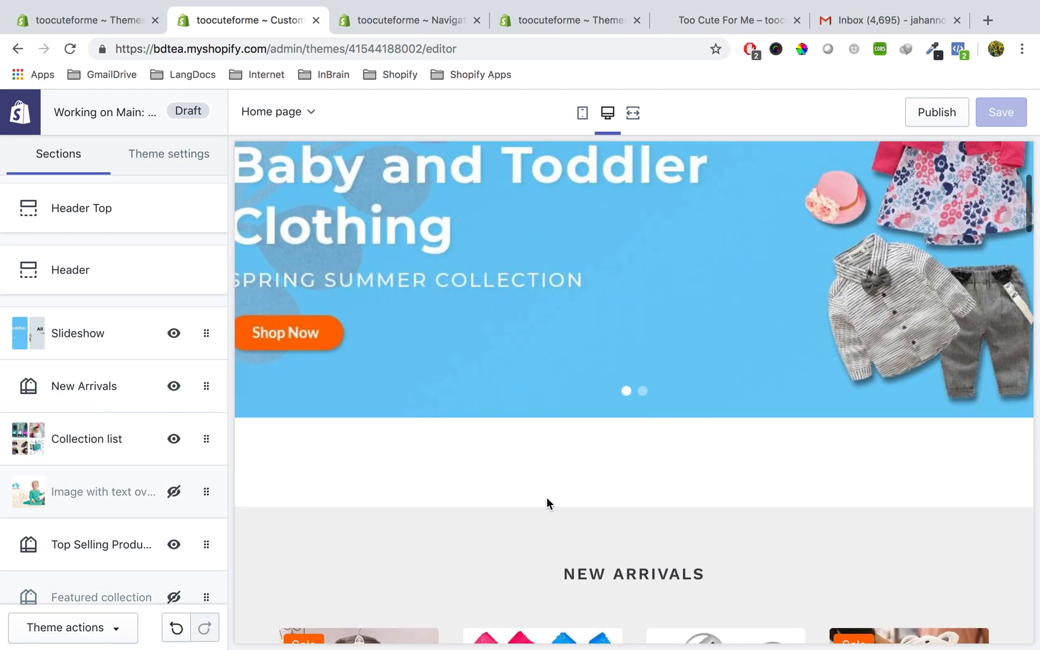
pyautogui.scroll(-20, 547, 499)
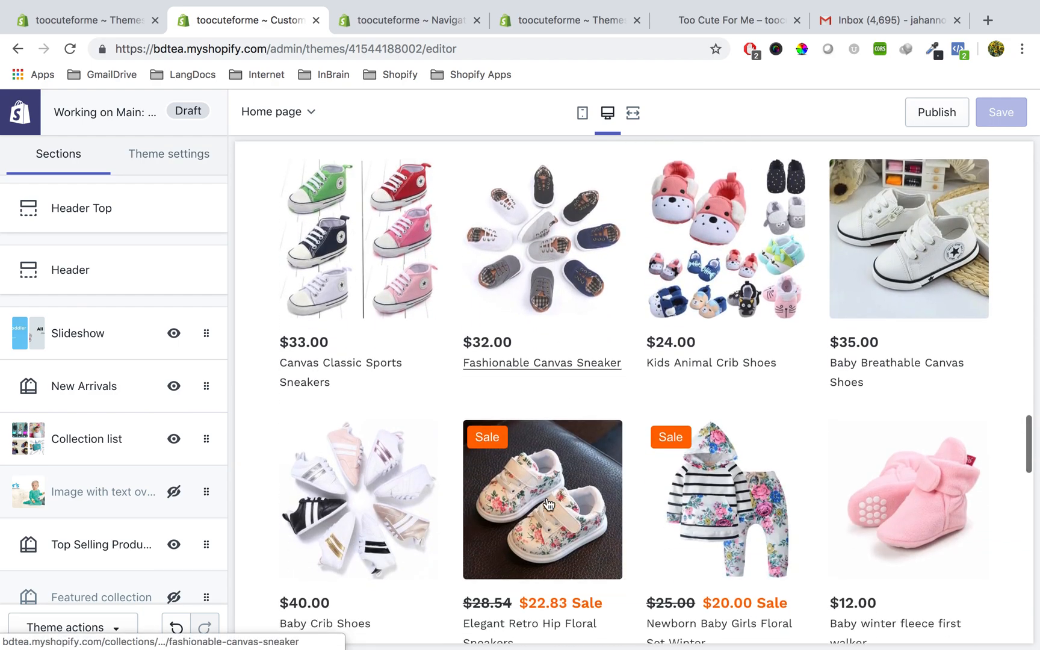
pyautogui.scroll(-10, 547, 504)
pyautogui.scroll(10, 547, 505)
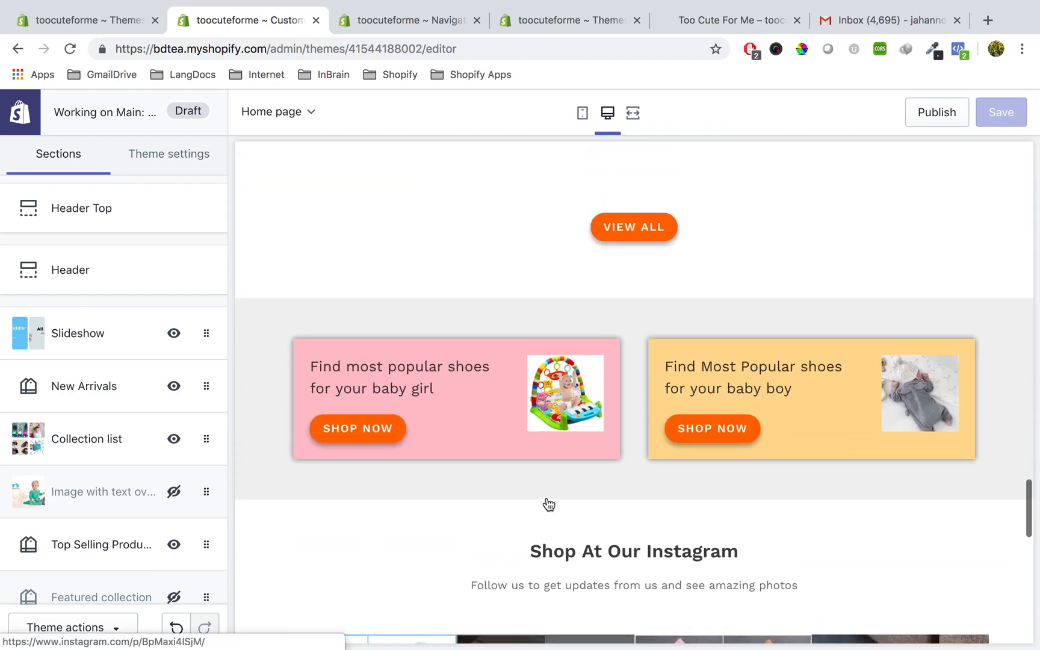
pyautogui.scroll(20, 548, 504)
pyautogui.scroll(5, 547, 497)
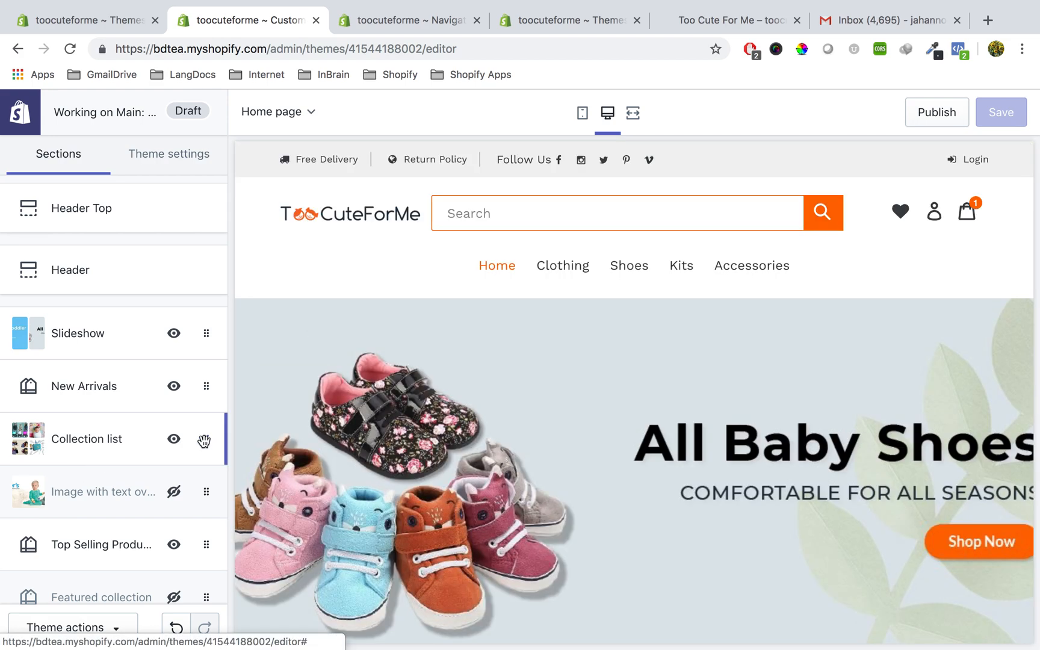
# Return the Collection list section to its place between the Slideshow and New Arrivals.
pyautogui.moveTo(205, 442); pyautogui.dragTo(204, 380)
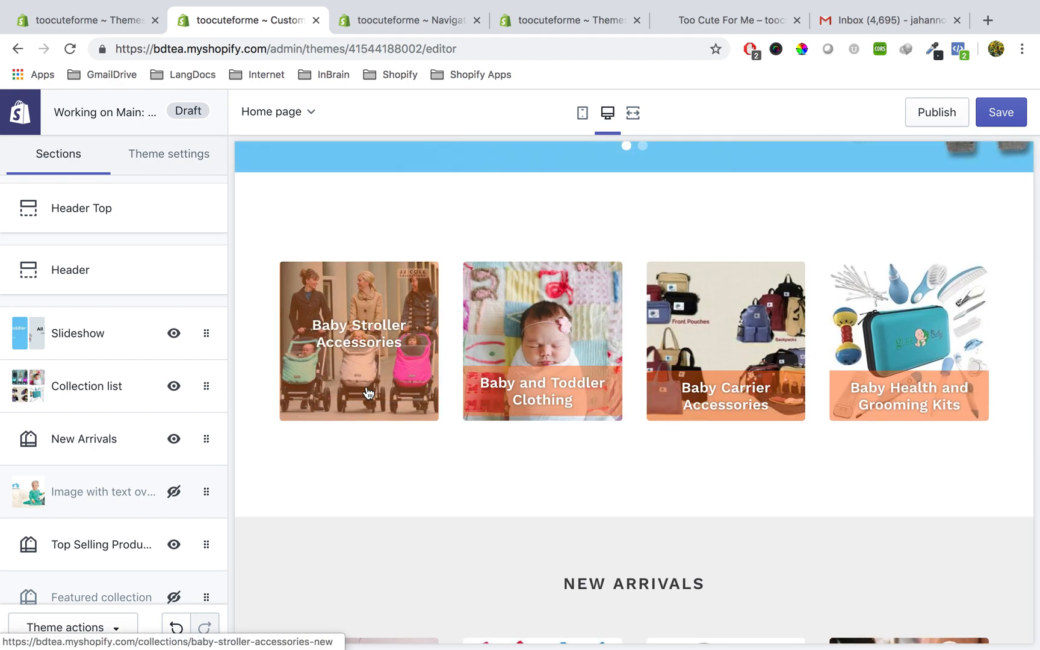
pyautogui.scroll(6, 709, 352)
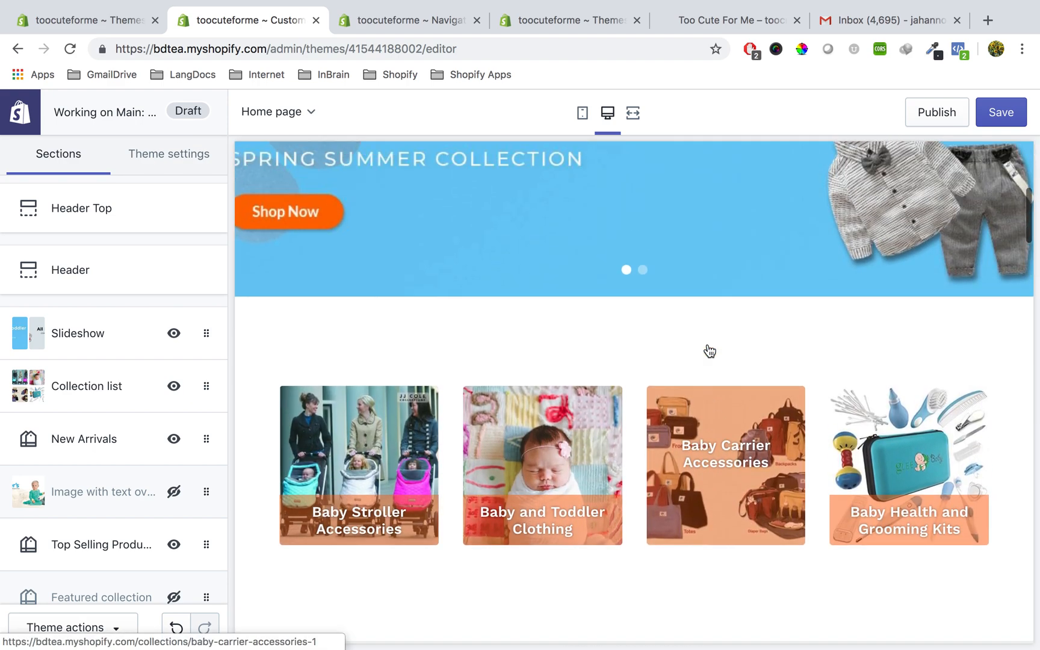
pyautogui.scroll(1, 709, 352)
pyautogui.scroll(-1, 735, 423)
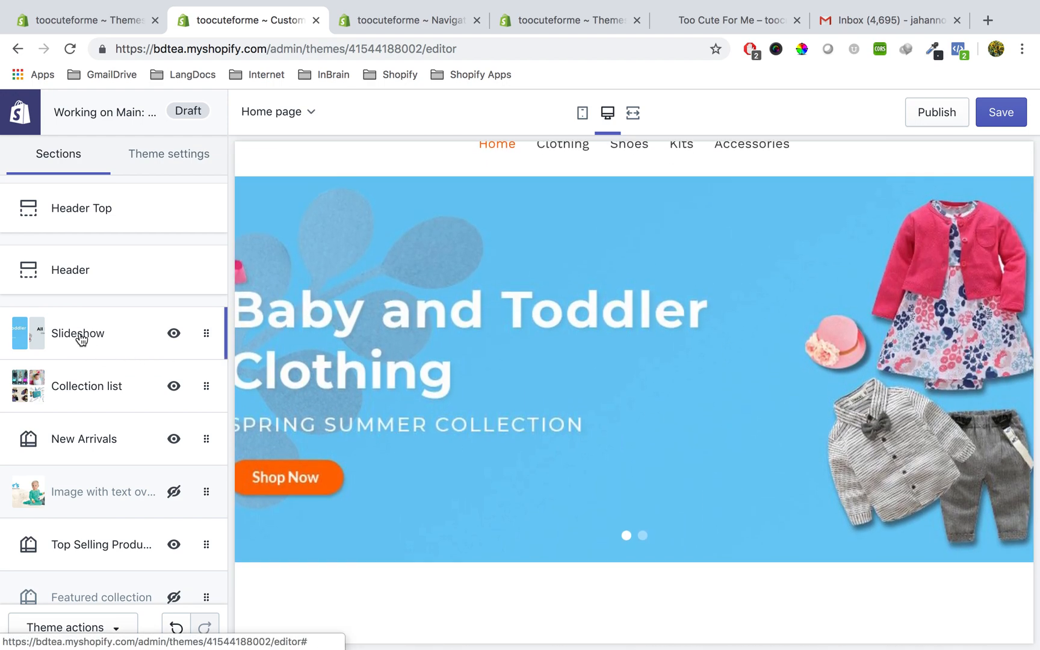
# Move the Top Selling Products section above New Arrivals, directly under the Collection list.
pyautogui.scroll(-10, 636, 461)
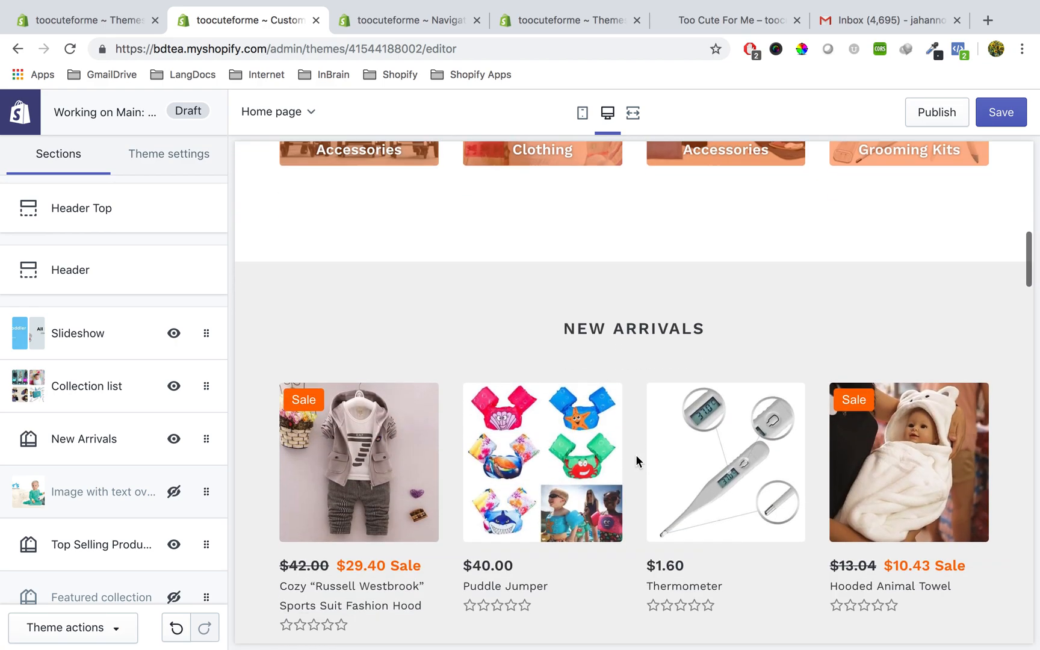
pyautogui.scroll(-10, 636, 456)
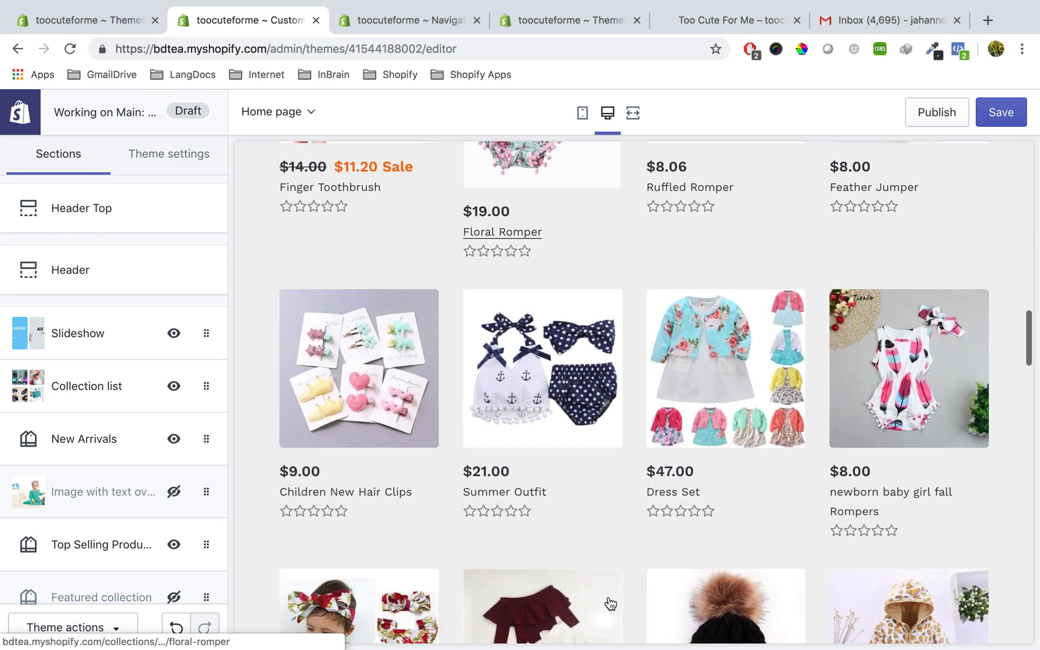
pyautogui.scroll(-5, 610, 603)
pyautogui.scroll(20, 610, 603)
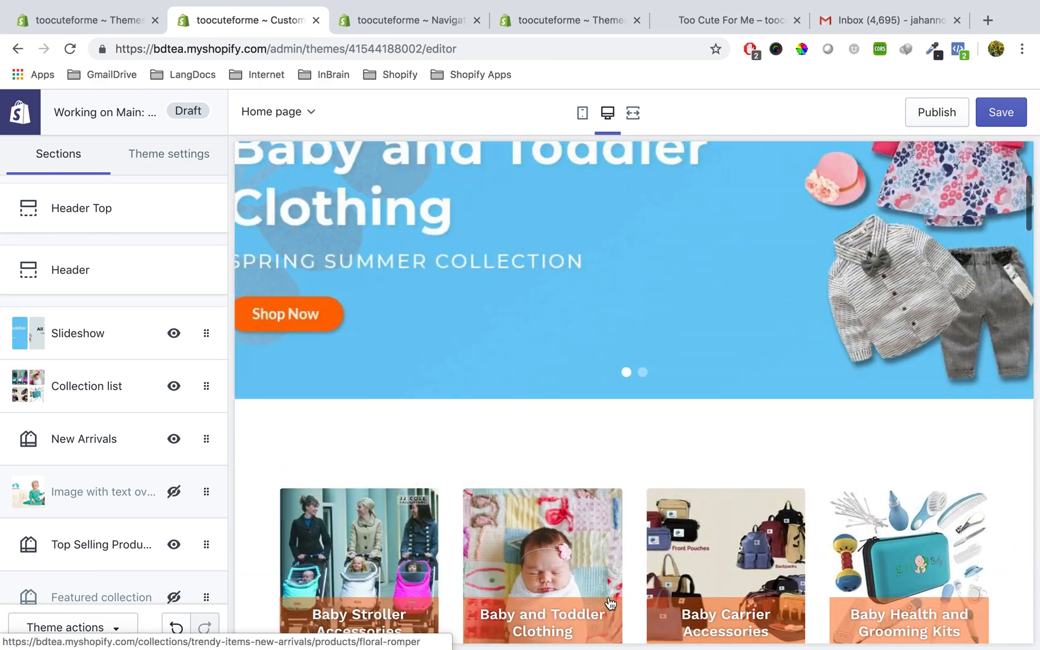
pyautogui.scroll(-12, 610, 601)
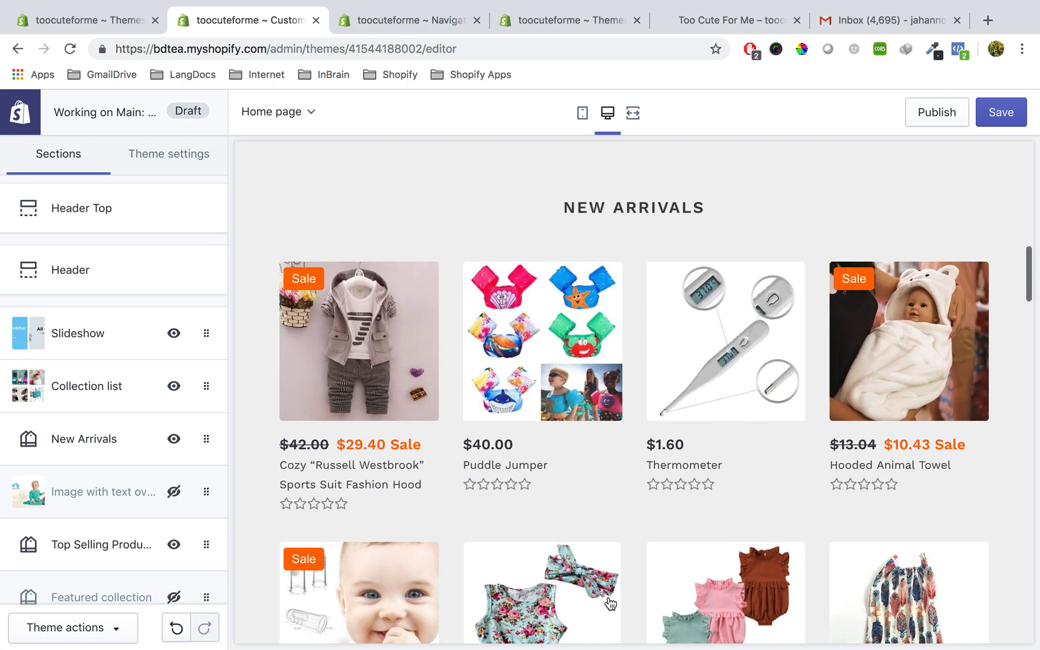
pyautogui.scroll(-5, 610, 603)
pyautogui.scroll(3, 392, 527)
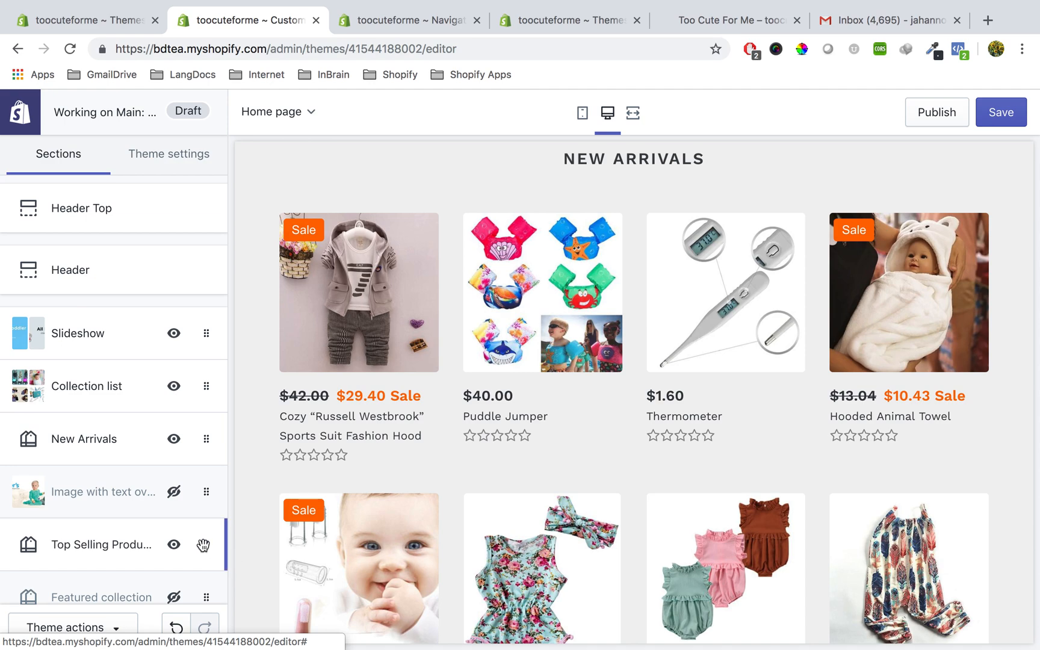
pyautogui.moveTo(207, 546); pyautogui.dragTo(203, 440)
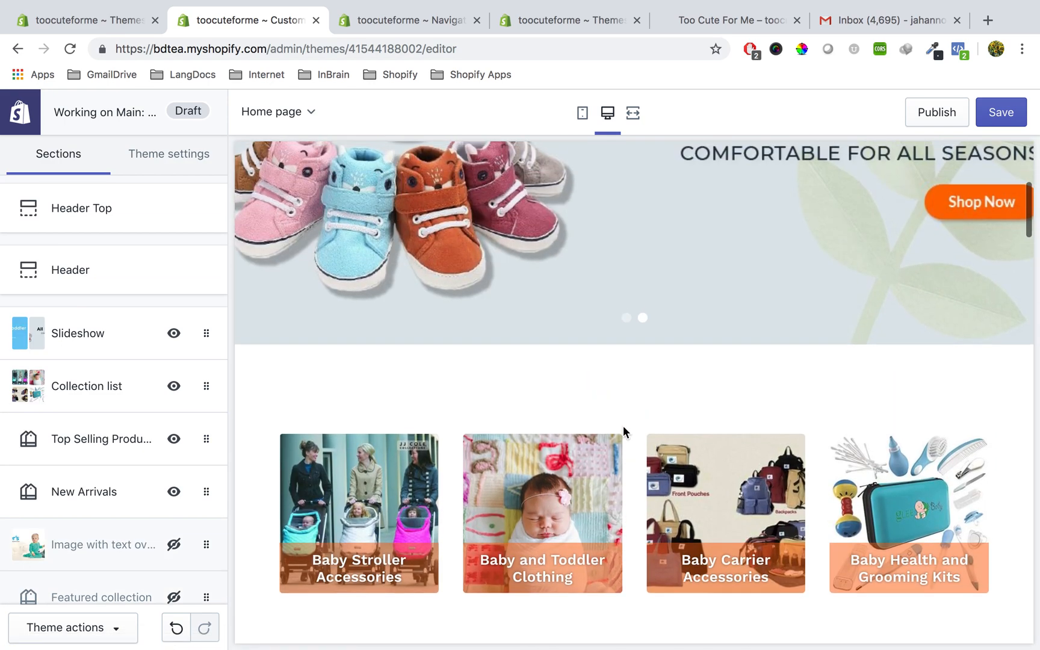
# Examine how the Collection list, Top Selling Products and New Arrivals areas follow one another in the home page preview.
pyautogui.scroll(-6, 623, 426)
pyautogui.scroll(4, 623, 427)
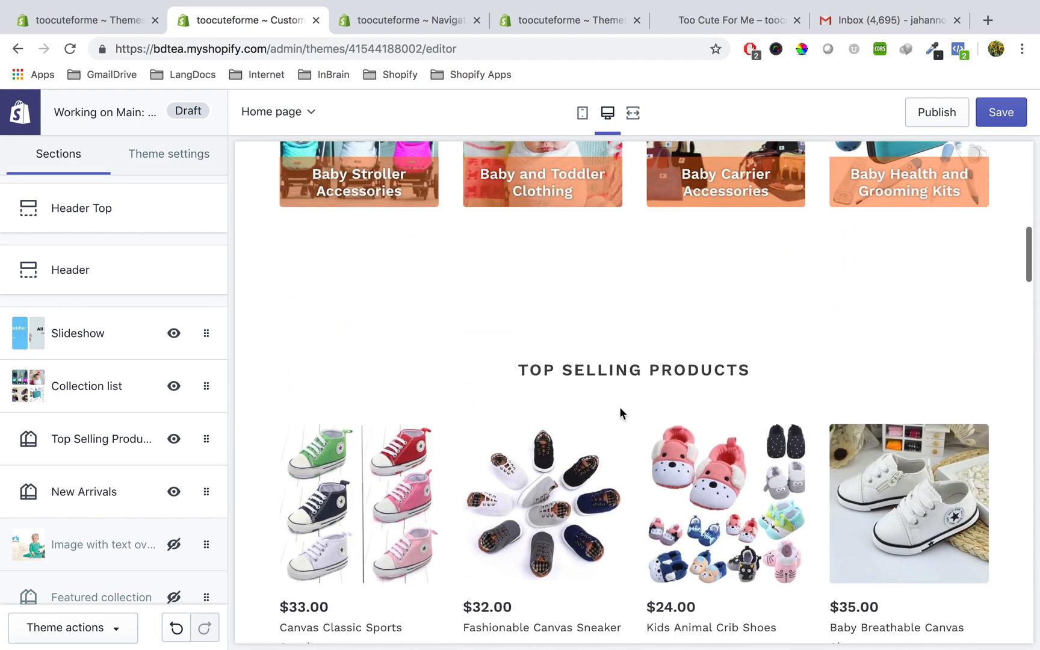
pyautogui.scroll(-15, 616, 410)
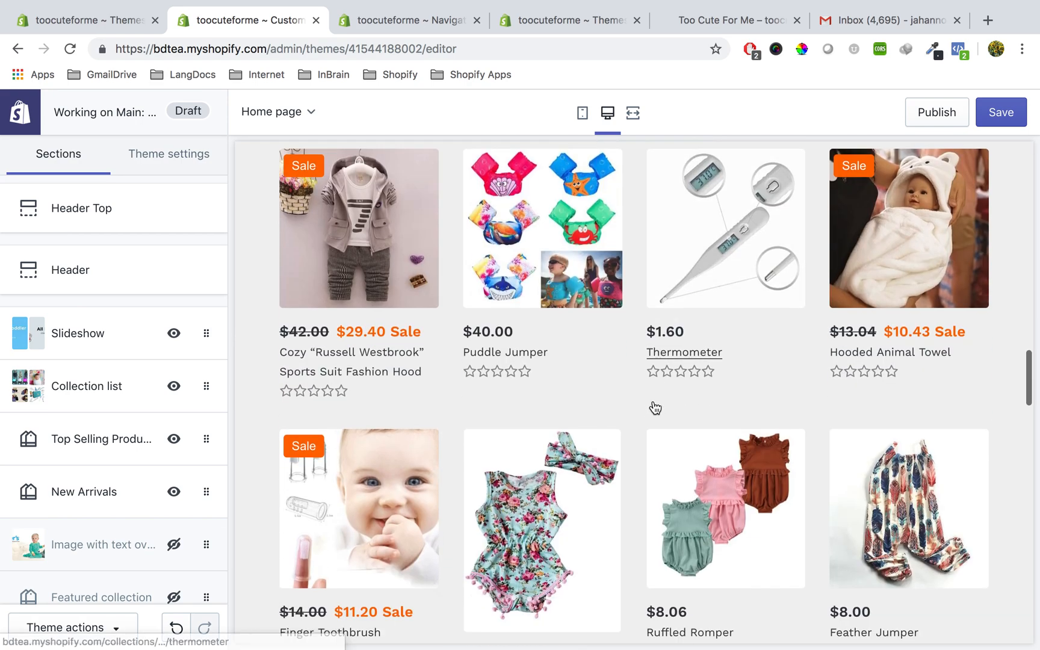
pyautogui.scroll(12, 594, 441)
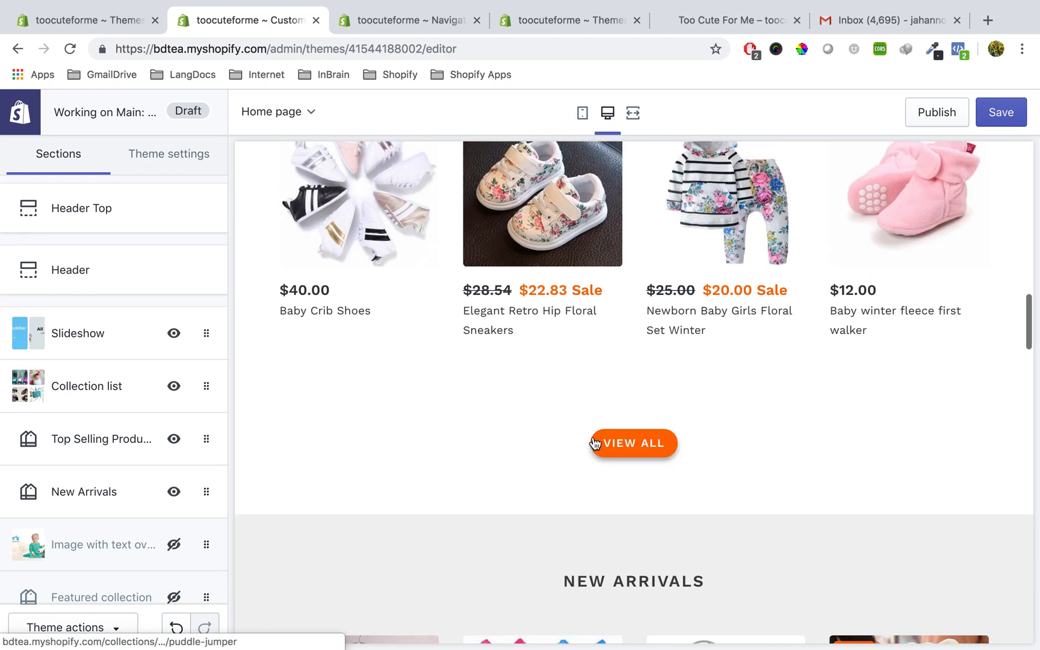
pyautogui.scroll(8, 594, 443)
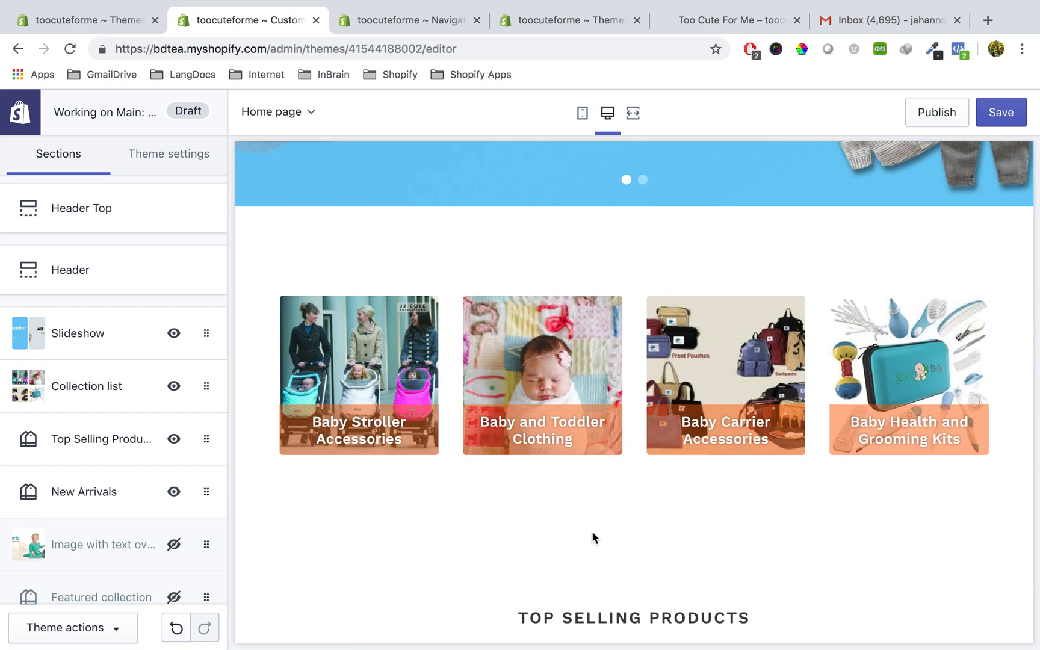
pyautogui.scroll(-8, 591, 536)
pyautogui.scroll(4, 591, 535)
pyautogui.scroll(3, 592, 530)
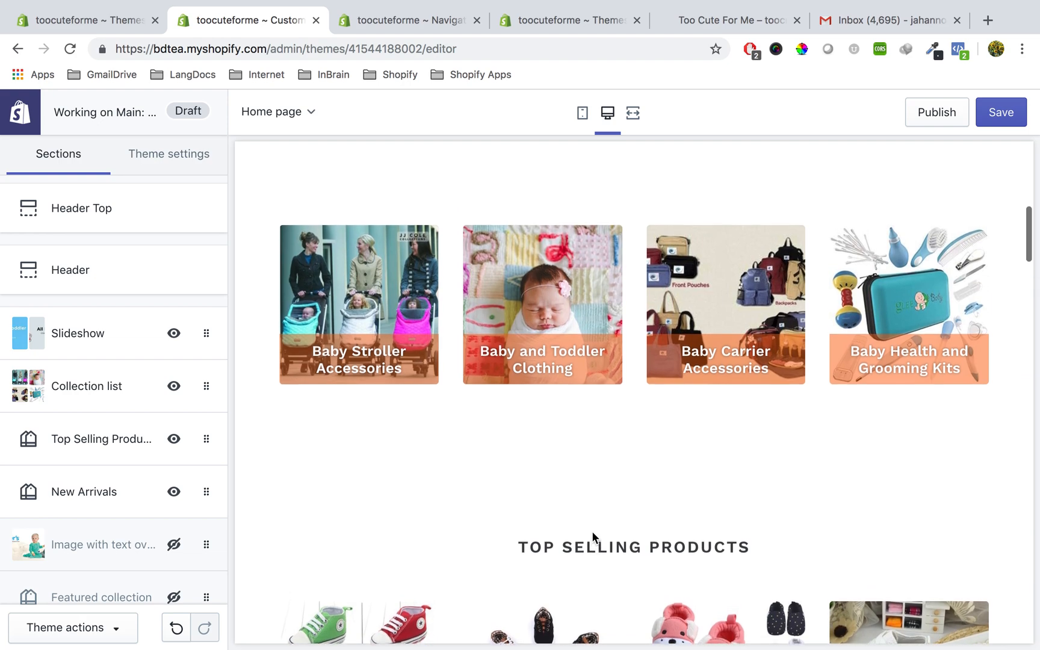
pyautogui.scroll(-1, 591, 531)
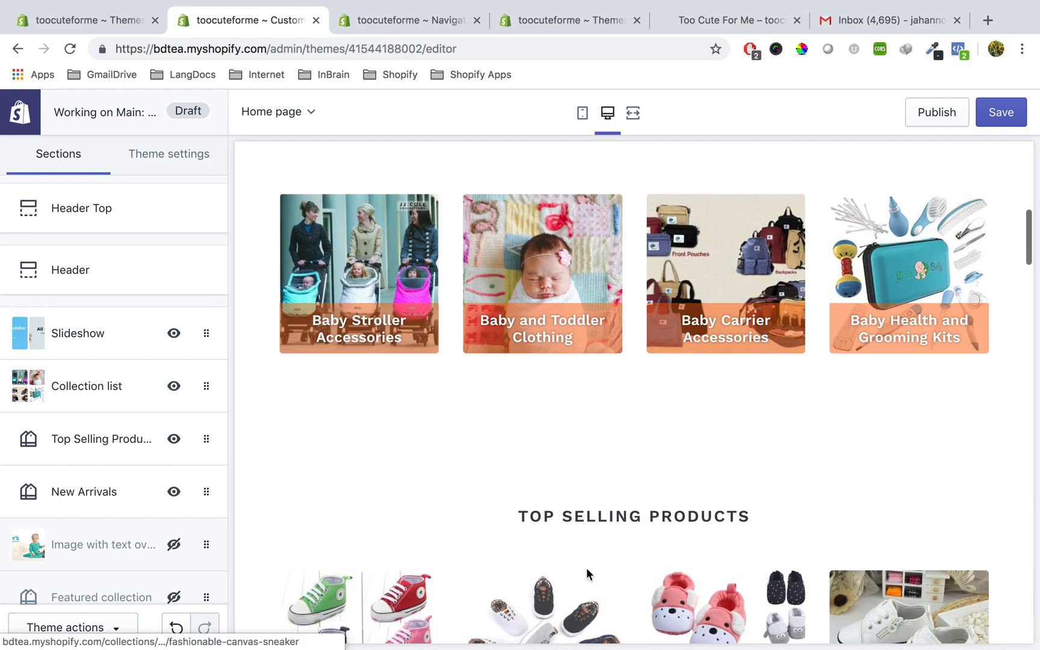
# Move the Top Selling Products section back below New Arrivals.
pyautogui.scroll(-7, 585, 567)
pyautogui.scroll(4, 585, 567)
pyautogui.scroll(3, 586, 567)
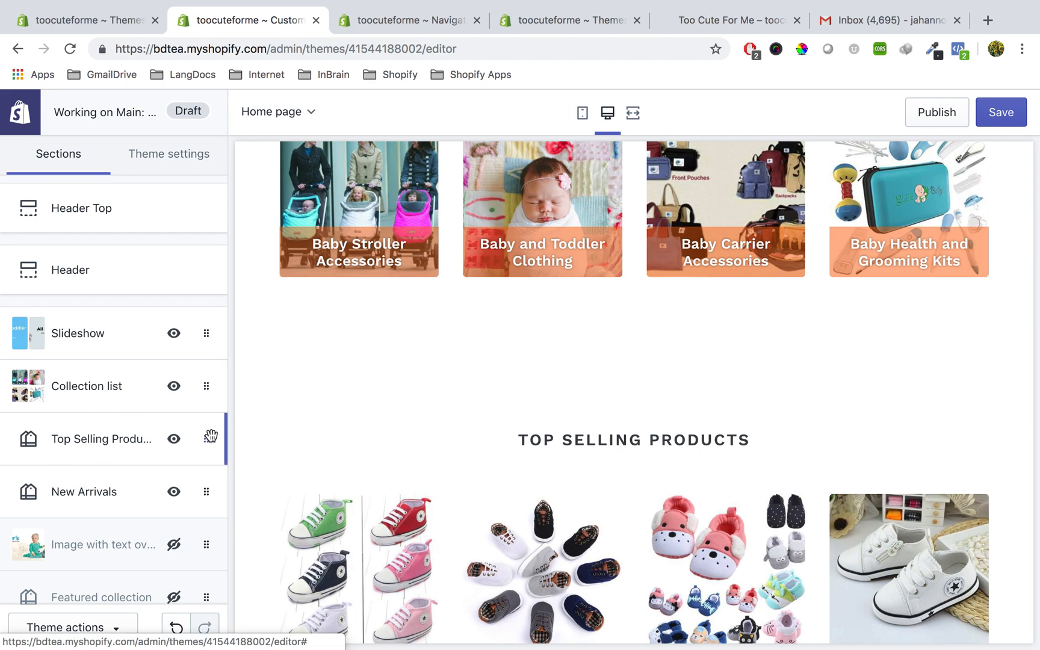
pyautogui.moveTo(202, 473); pyautogui.dragTo(203, 501)
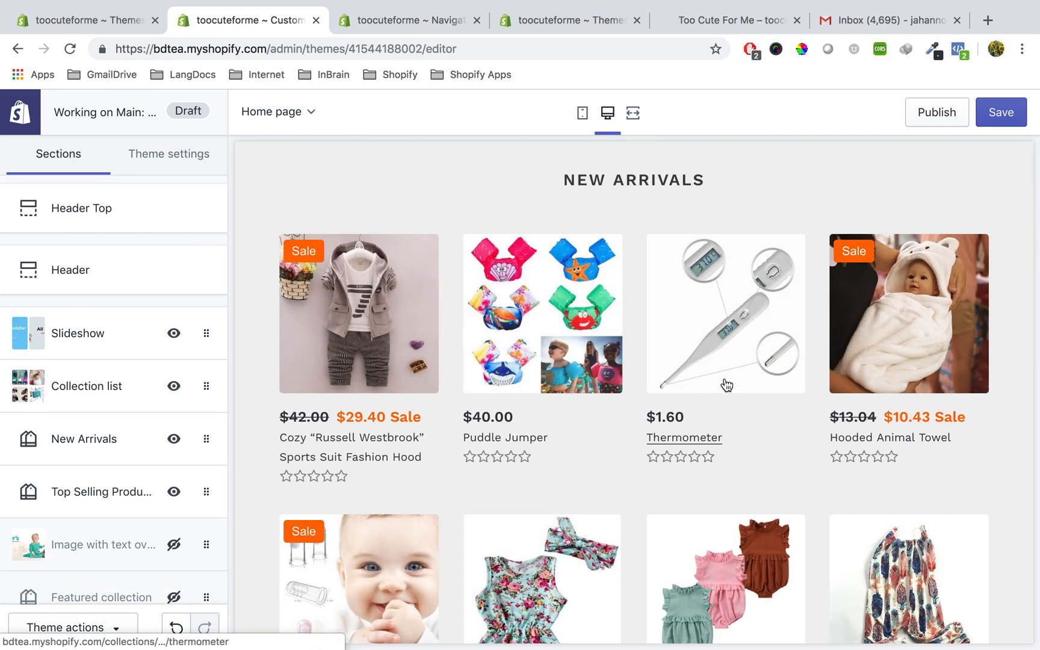
# Set the home page Slideshow section to change slides every 5 seconds.
pyautogui.scroll(-8, 725, 382)
pyautogui.scroll(-5, 118, 537)
pyautogui.scroll(5, 118, 537)
pyautogui.scroll(12, 603, 359)
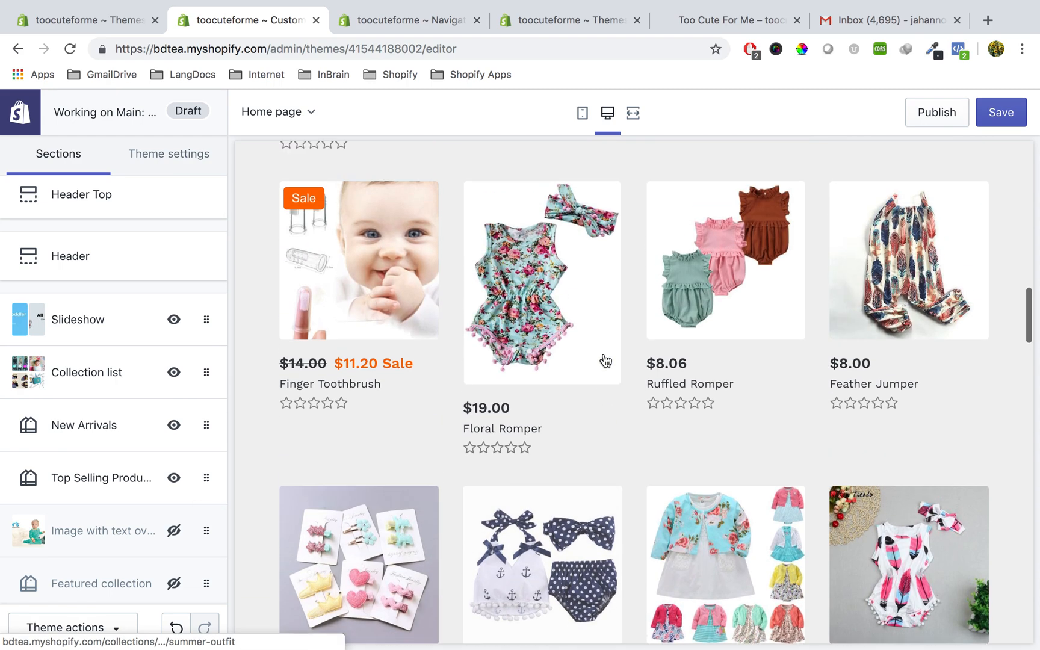
pyautogui.scroll(-3, 586, 529)
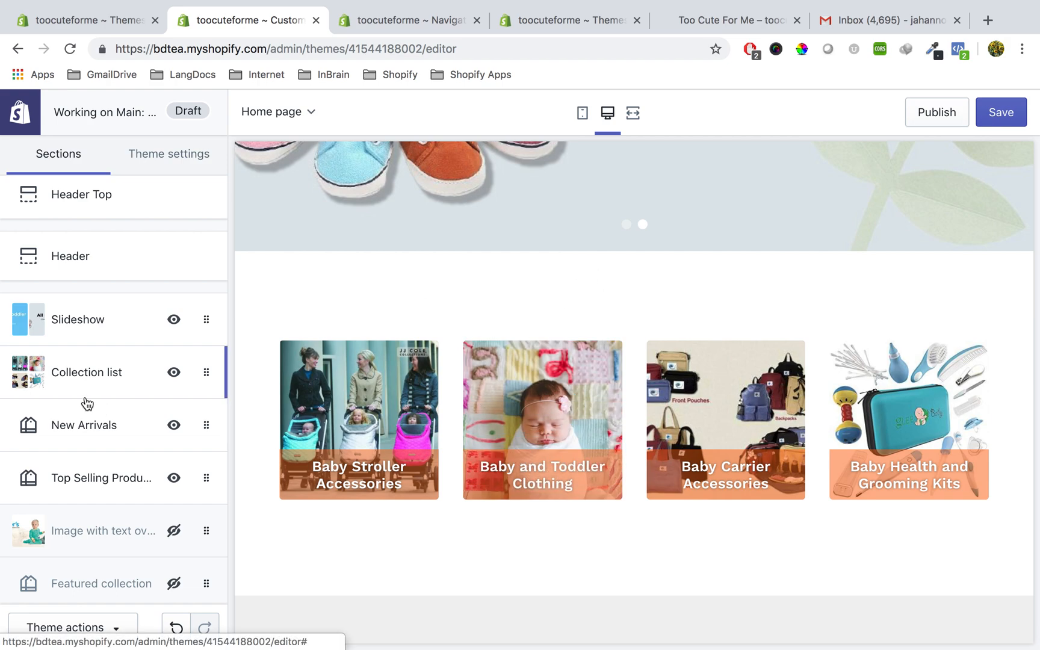
pyautogui.click(86, 320)
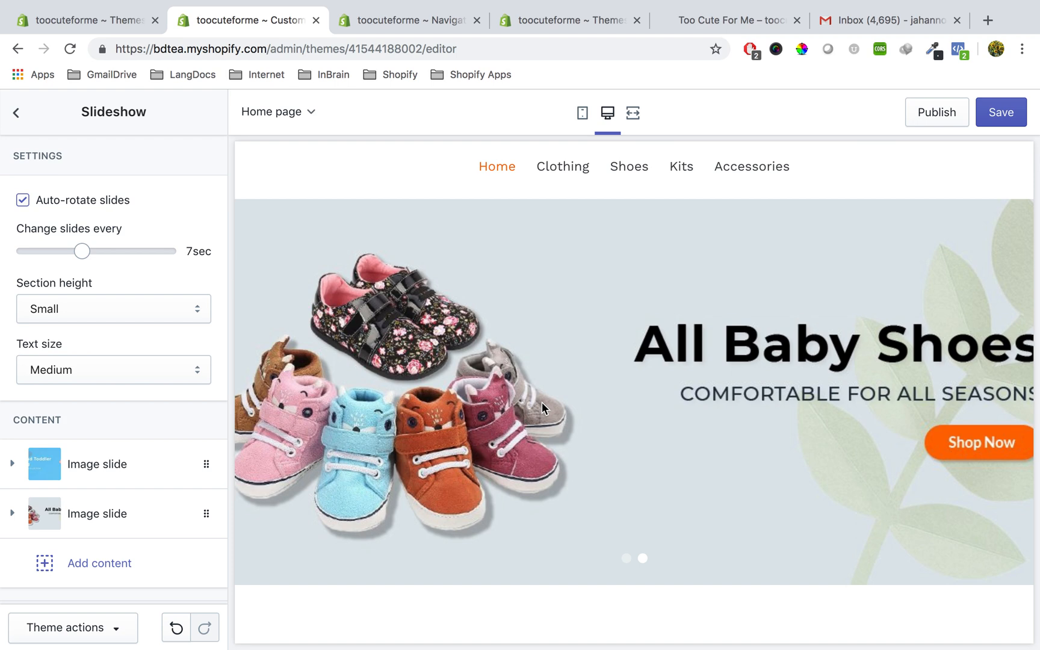
pyautogui.click(84, 249)
pyautogui.moveTo(82, 252); pyautogui.dragTo(11, 256)
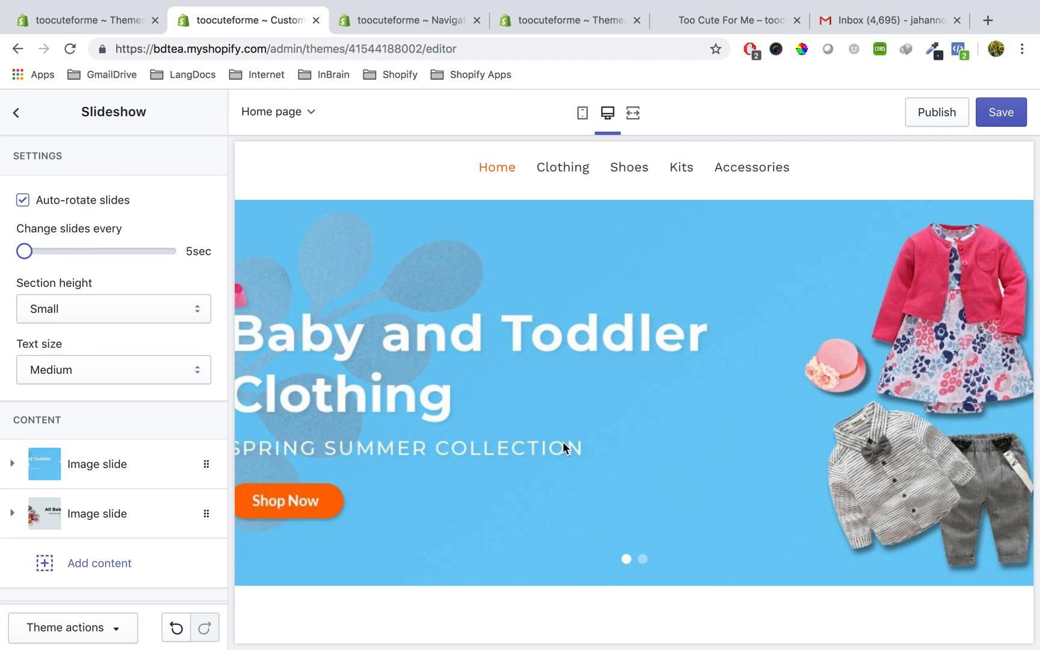
# Examine the slideshow banner in the home page preview as its slides rotate automatically.
pyautogui.scroll(-3, 563, 447)
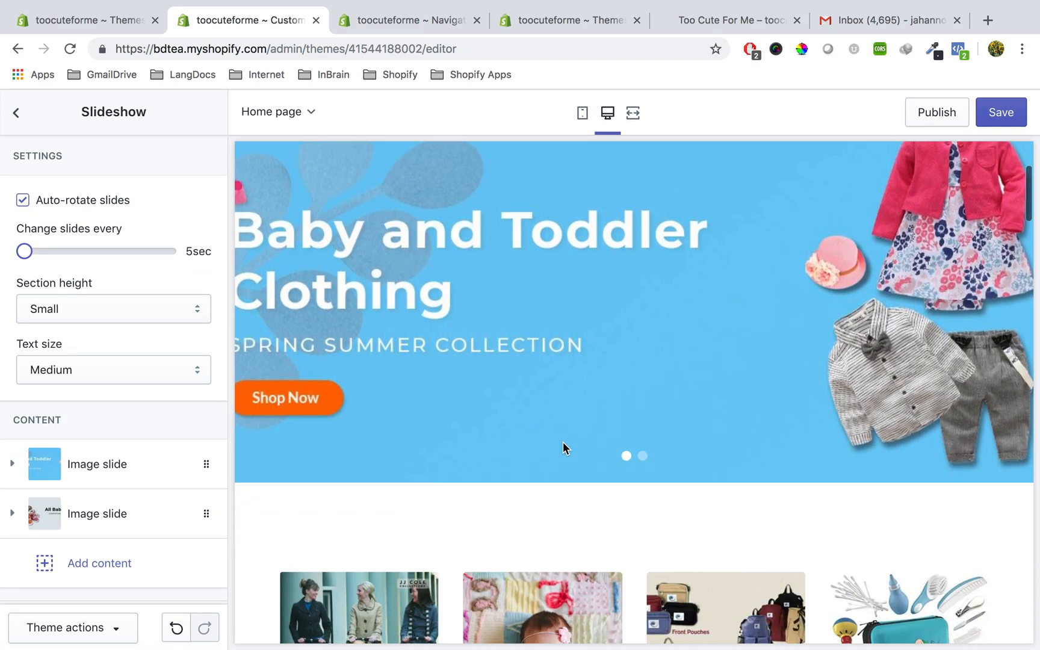
pyautogui.scroll(4, 564, 447)
pyautogui.scroll(-2, 539, 476)
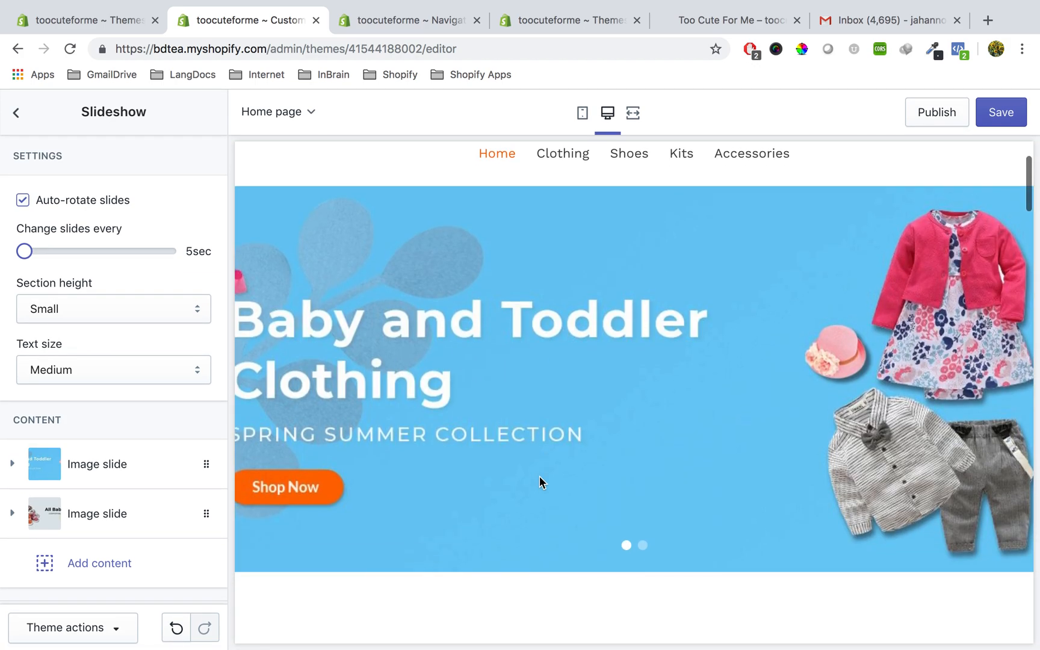
pyautogui.scroll(-1, 539, 476)
pyautogui.scroll(-1, 539, 476)
pyautogui.scroll(4, 540, 476)
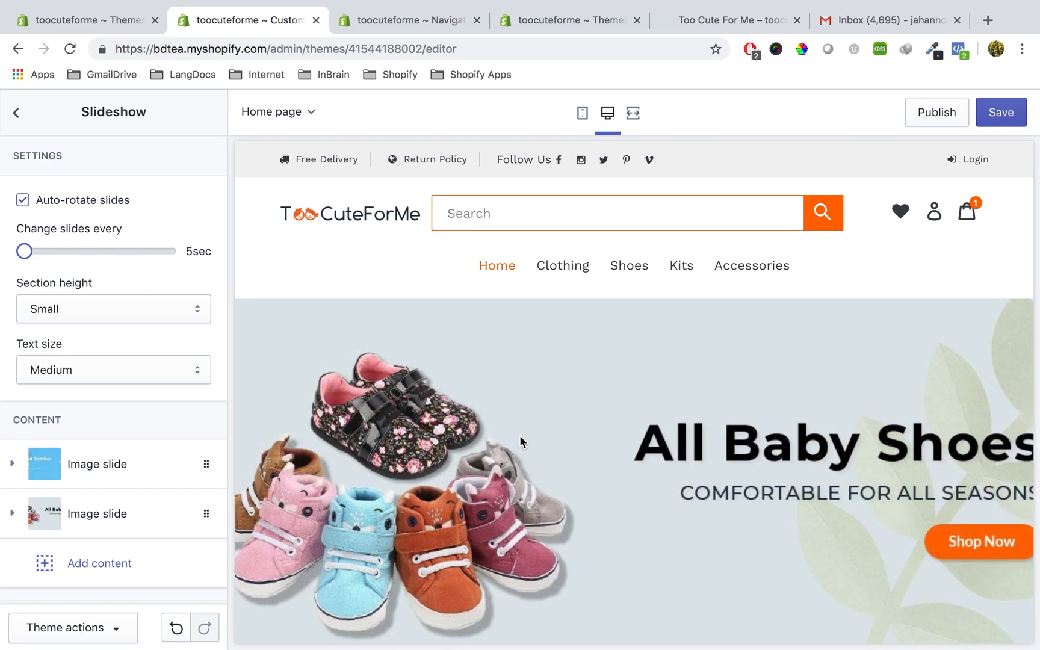
pyautogui.scroll(-3, 580, 487)
pyautogui.scroll(1, 580, 487)
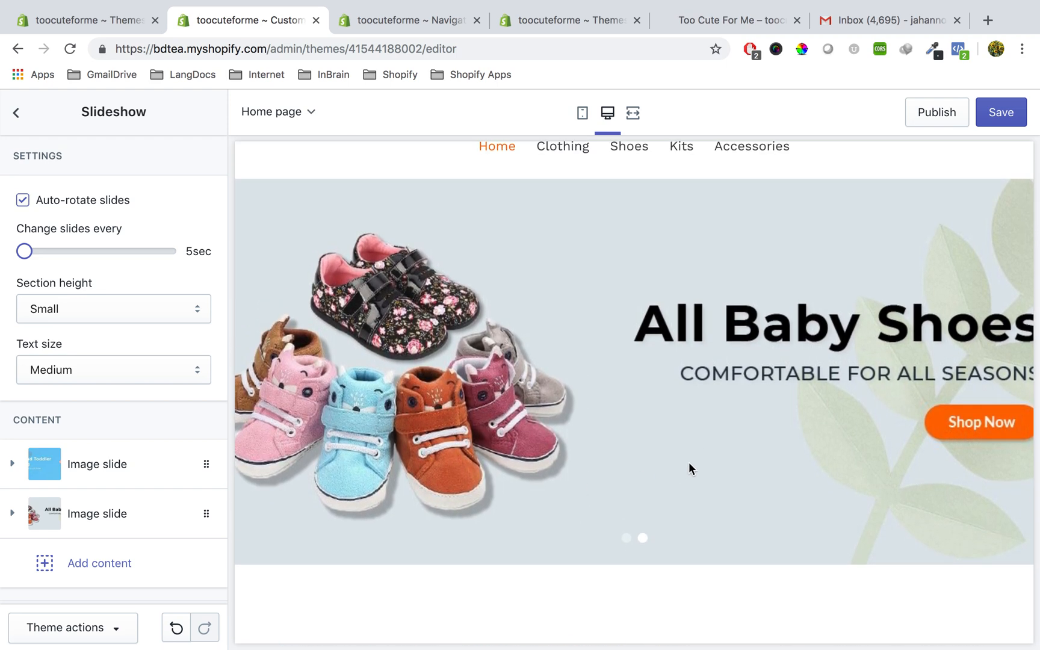
pyautogui.scroll(-1, 678, 432)
pyautogui.scroll(3, 378, 431)
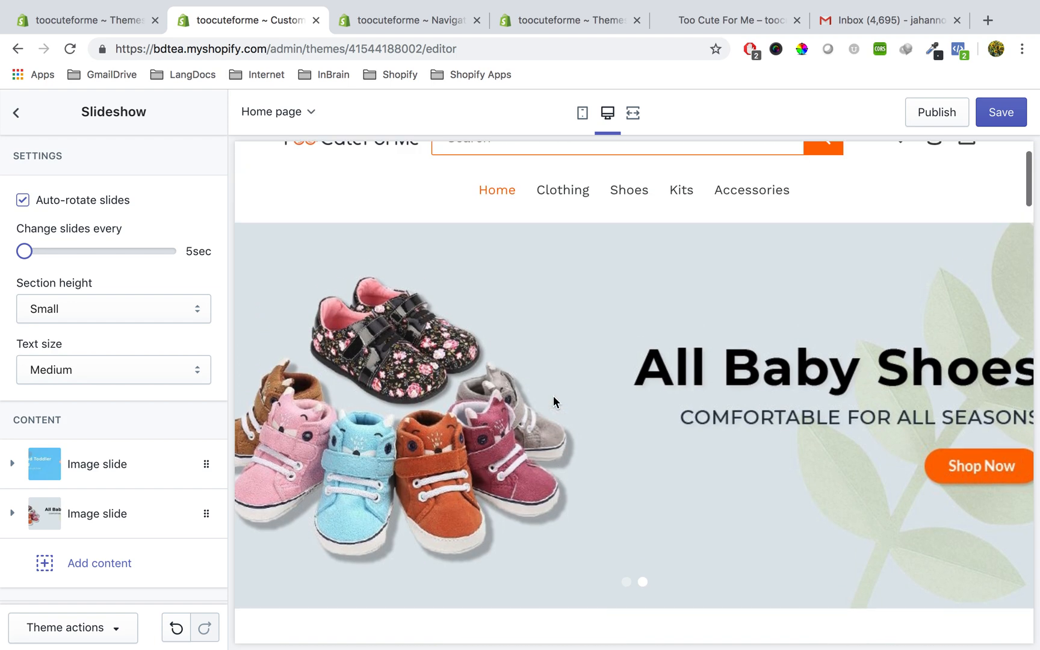
pyautogui.scroll(-1, 155, 436)
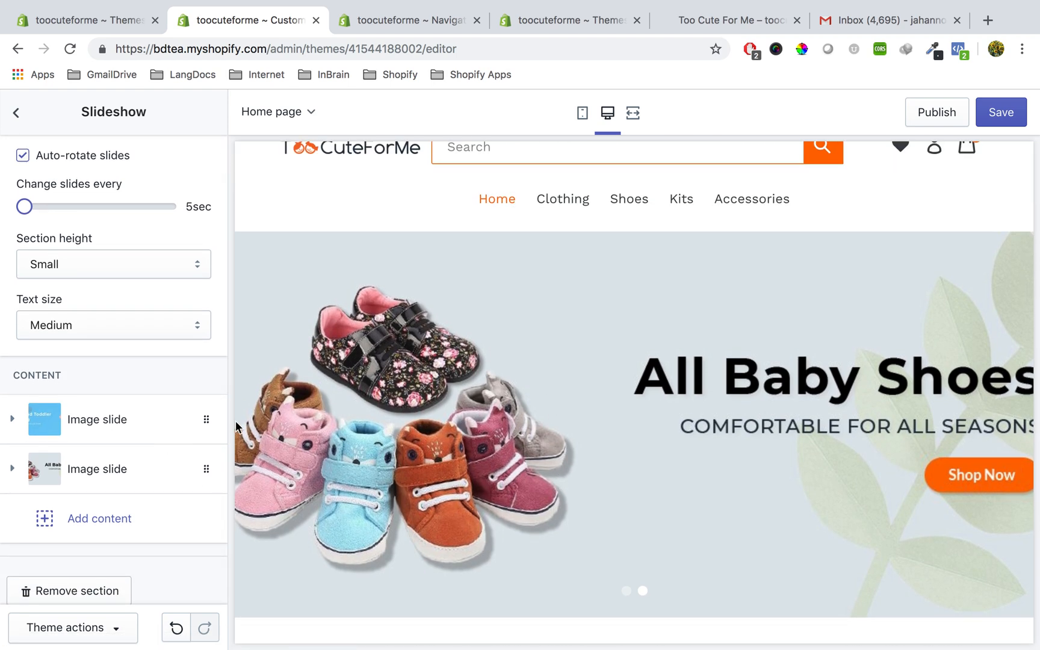
# Switch manually between the Baby and Toddler Clothing slide and the All Baby Shoes slide in the preview.
pyautogui.scroll(-2, 588, 533)
pyautogui.click(626, 509)
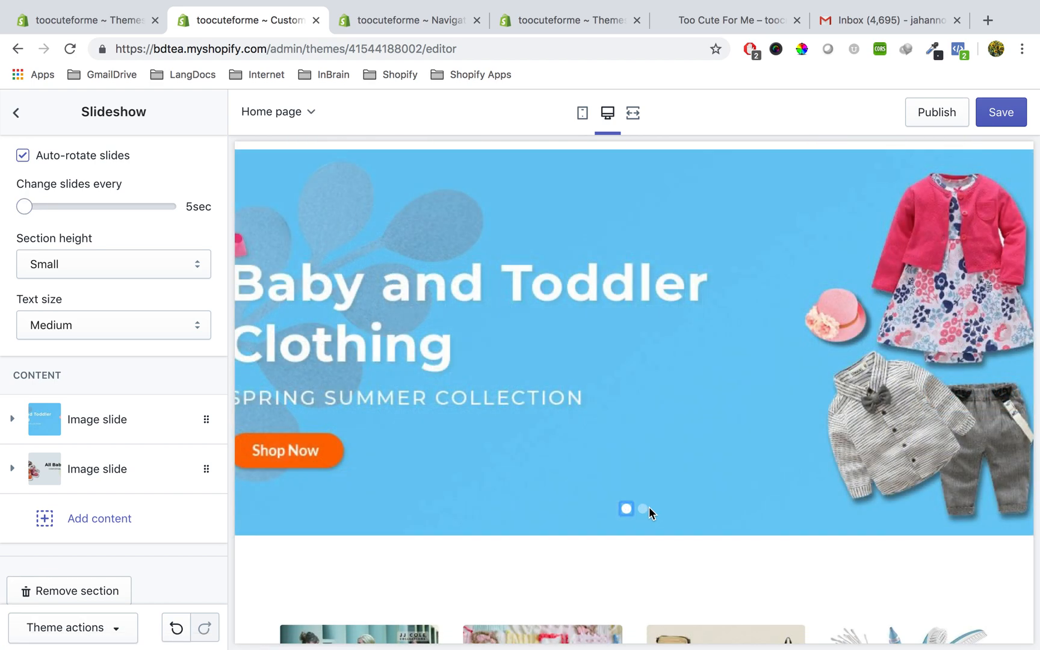
pyautogui.click(646, 508)
pyautogui.click(626, 510)
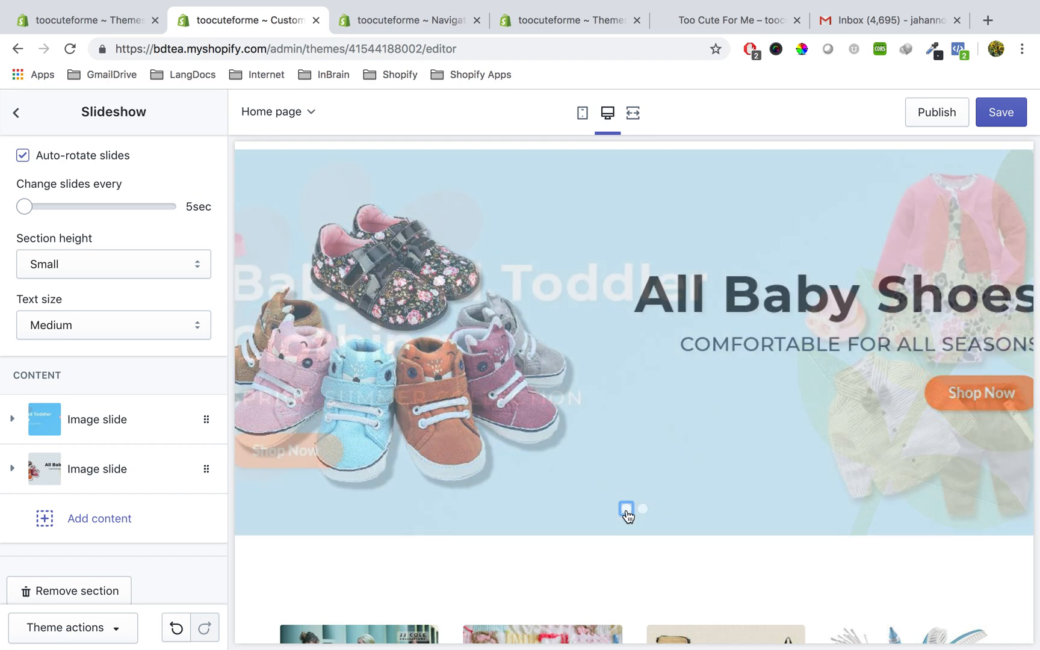
pyautogui.scroll(1, 581, 376)
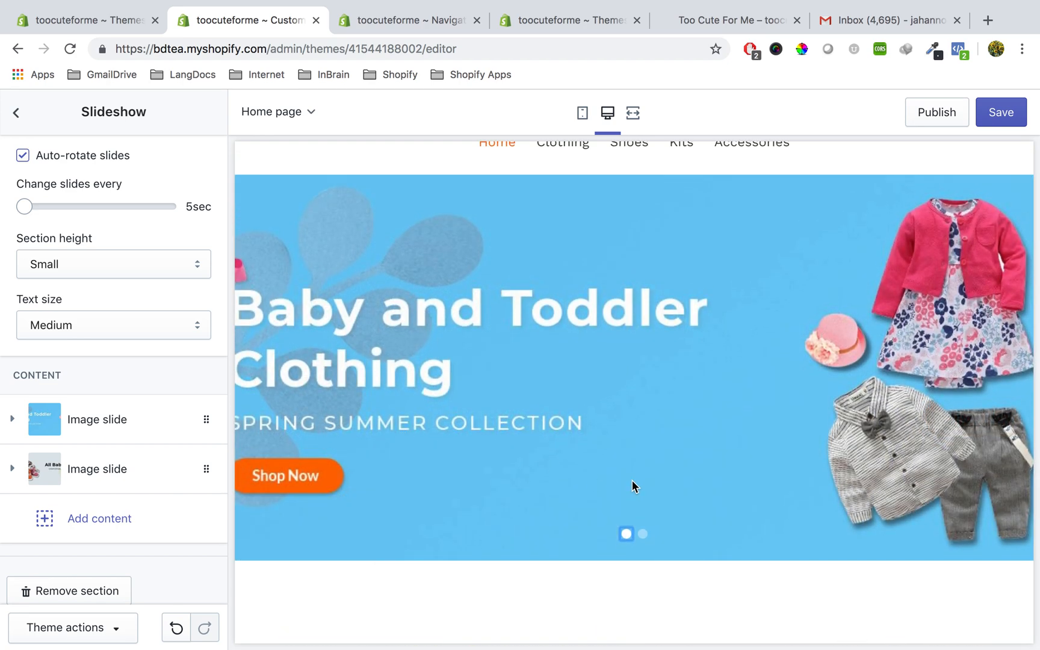
pyautogui.click(644, 535)
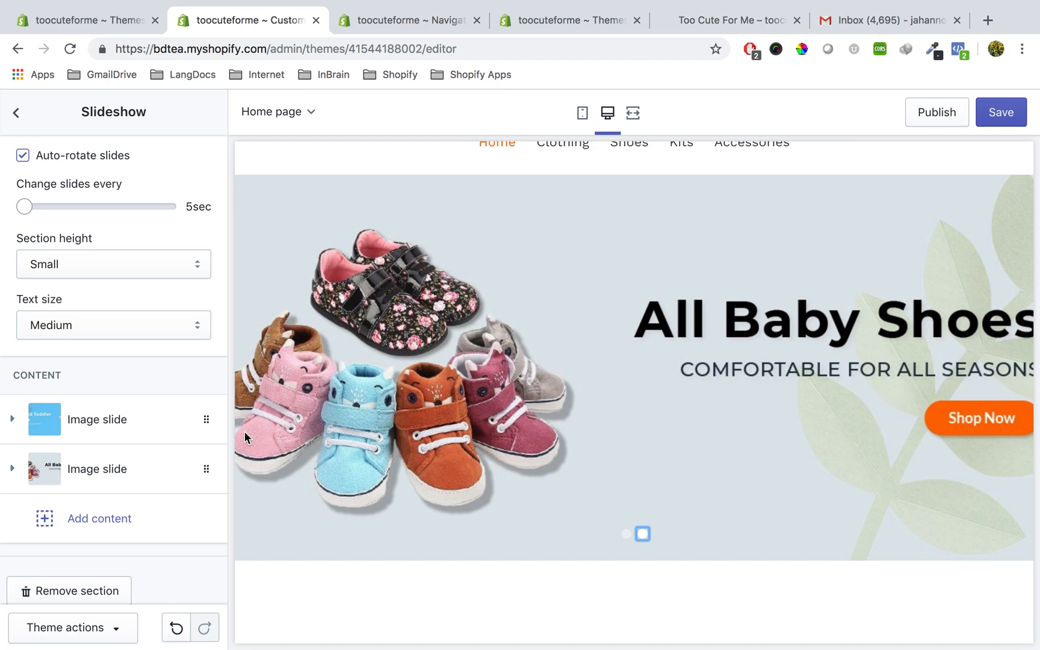
# Review the image and options of the first image slide, then collapse its settings.
pyautogui.scroll(-1, 100, 469)
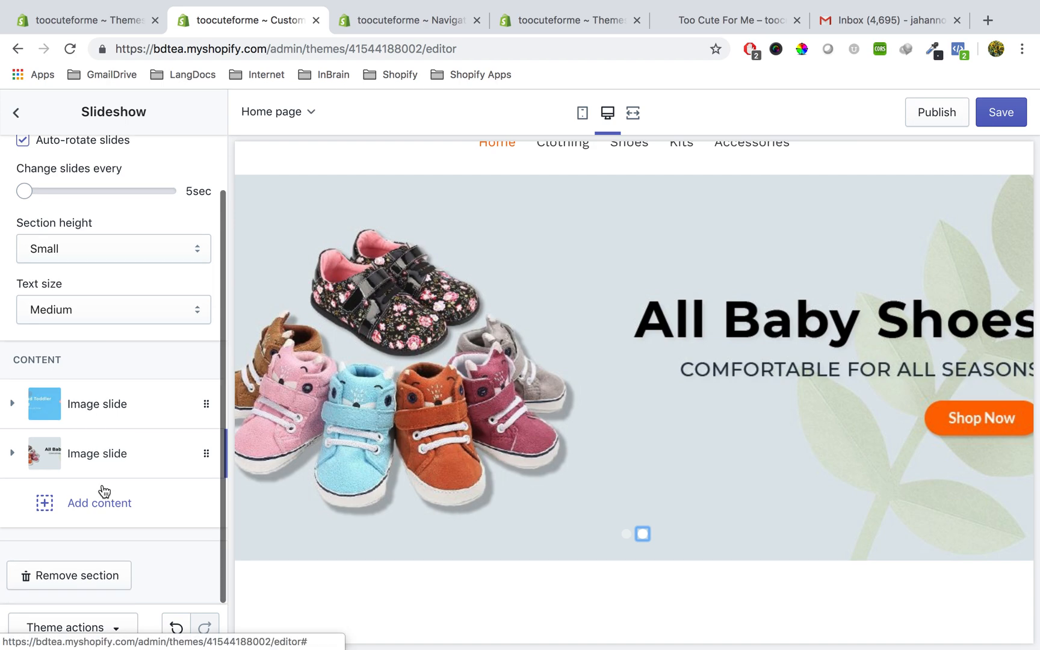
pyautogui.click(111, 408)
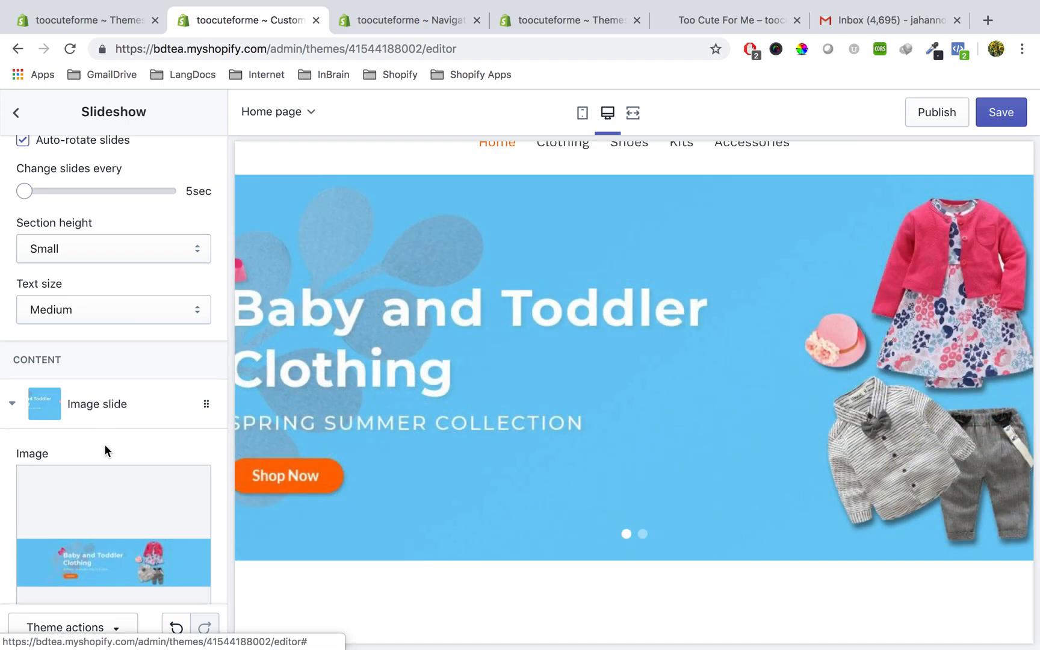
pyautogui.scroll(-3, 104, 444)
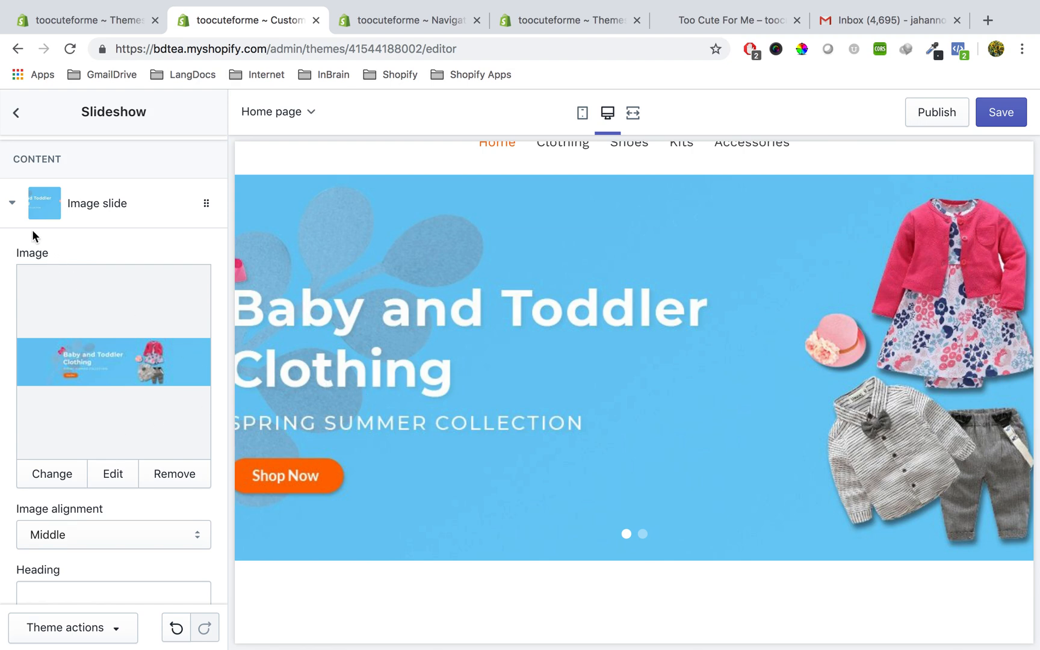
pyautogui.click(15, 213)
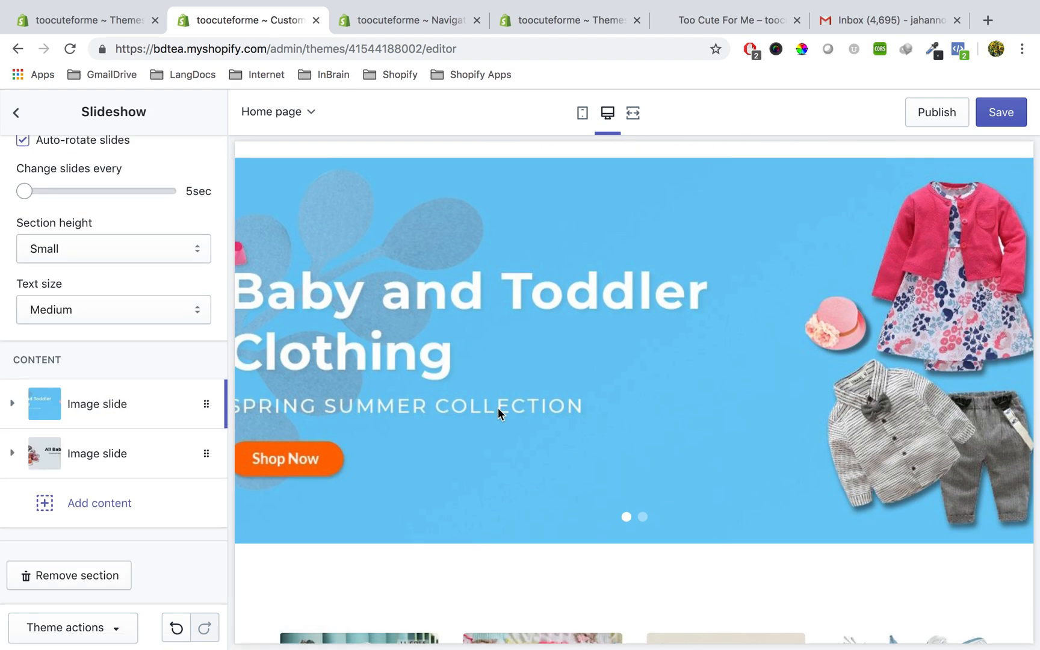
# Add a third image slide to the slideshow's content.
pyautogui.click(102, 506)
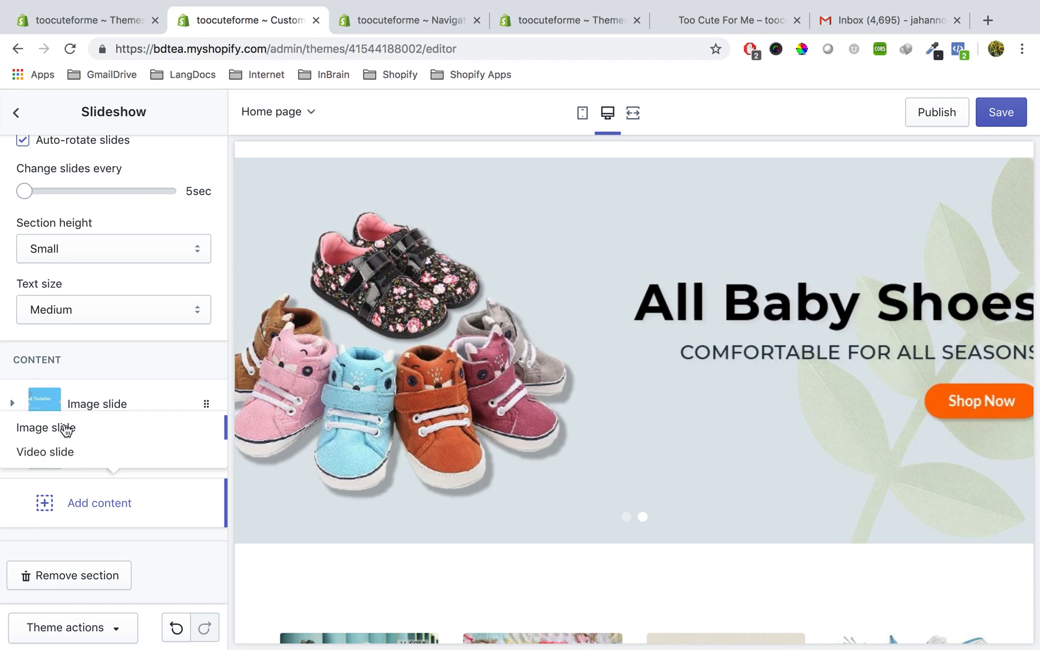
pyautogui.click(71, 433)
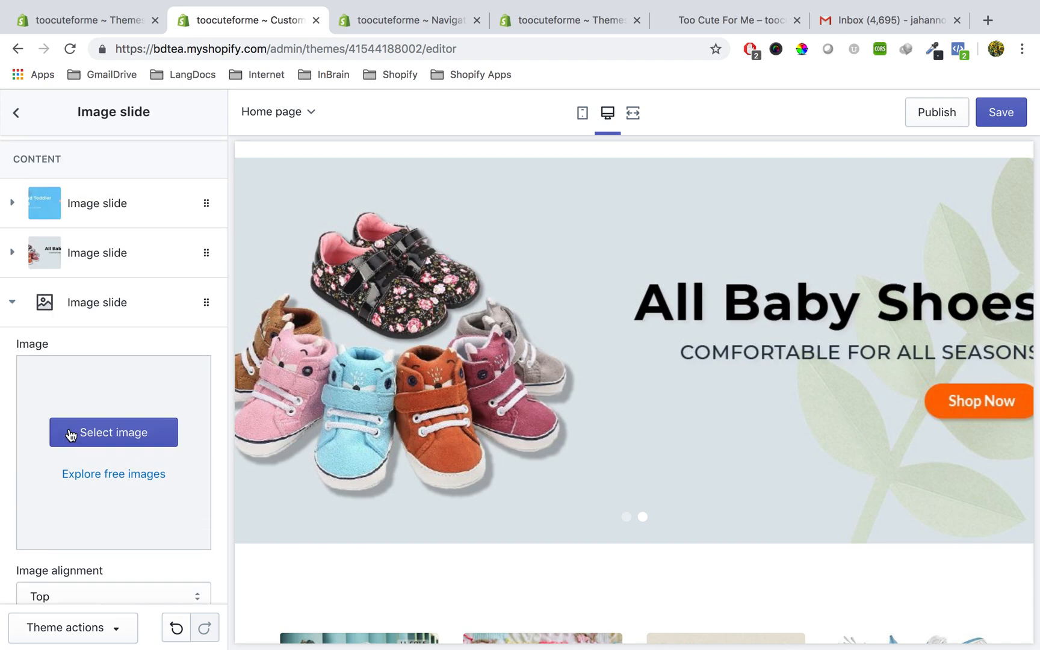
pyautogui.scroll(-1, 62, 502)
pyautogui.scroll(-1, 62, 501)
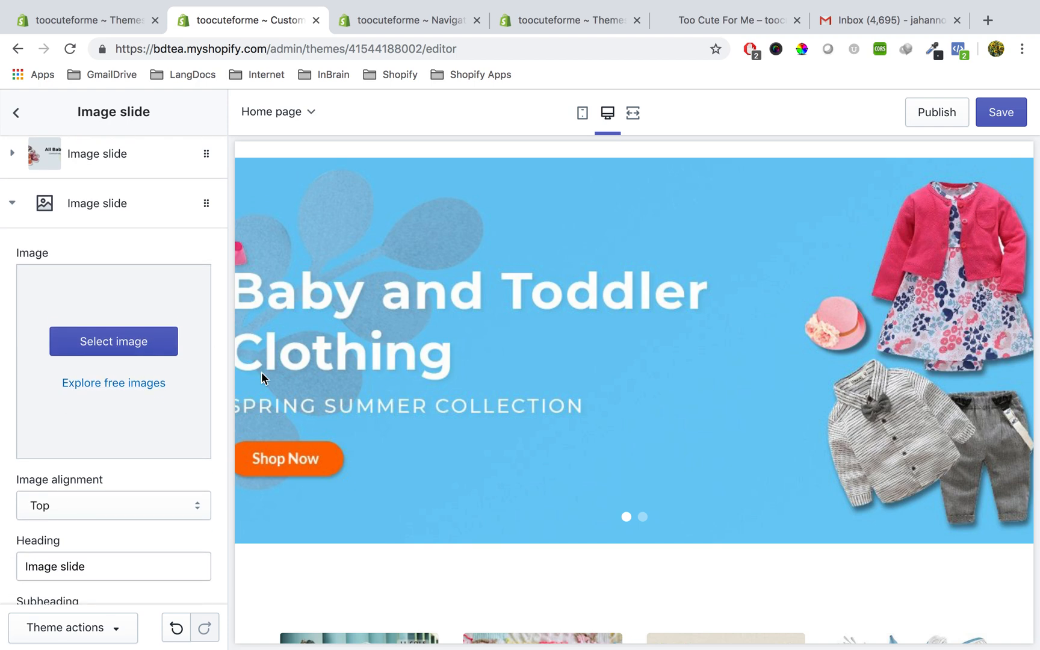
pyautogui.scroll(2, 149, 348)
pyautogui.scroll(1, 147, 348)
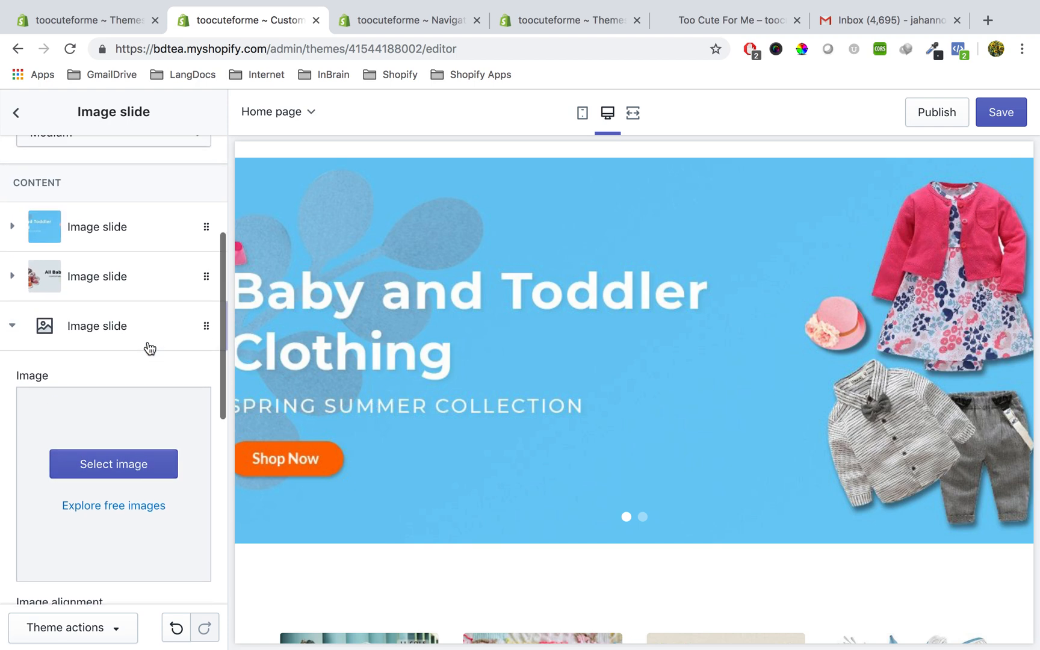
pyautogui.scroll(-2, 123, 296)
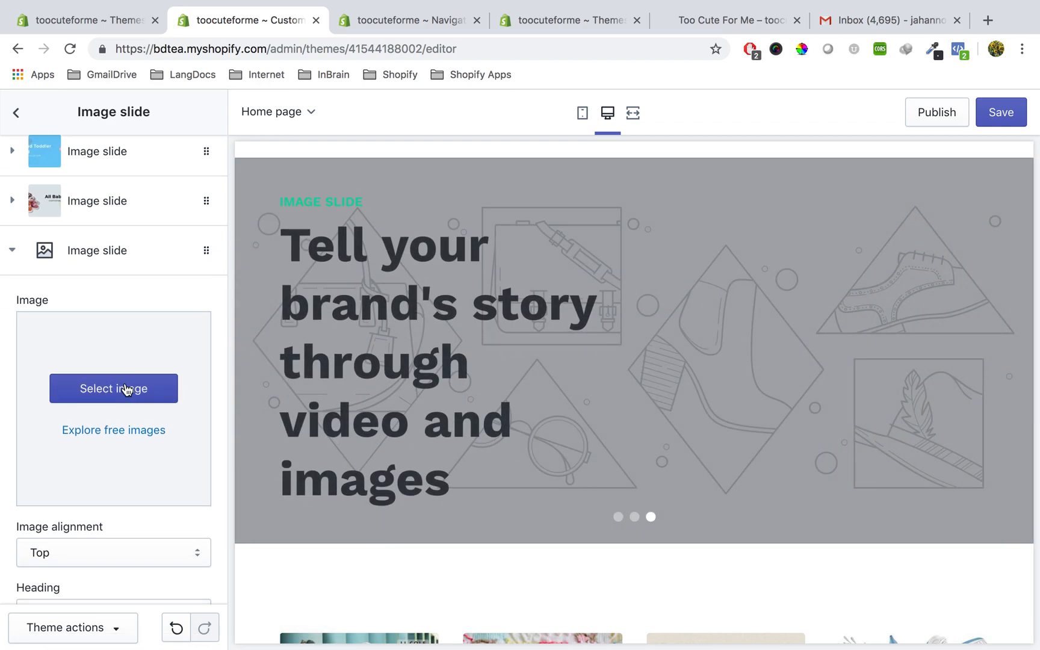
# Assign the Baby and Toddler Clothing banner from the image library to the new slide.
pyautogui.click(127, 391)
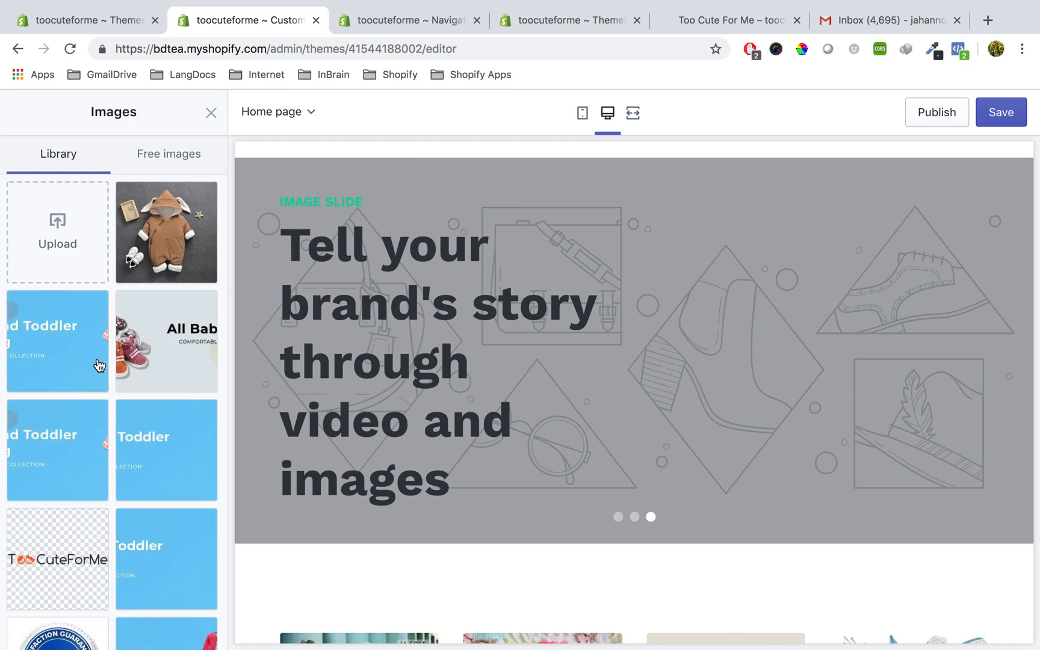
pyautogui.click(53, 342)
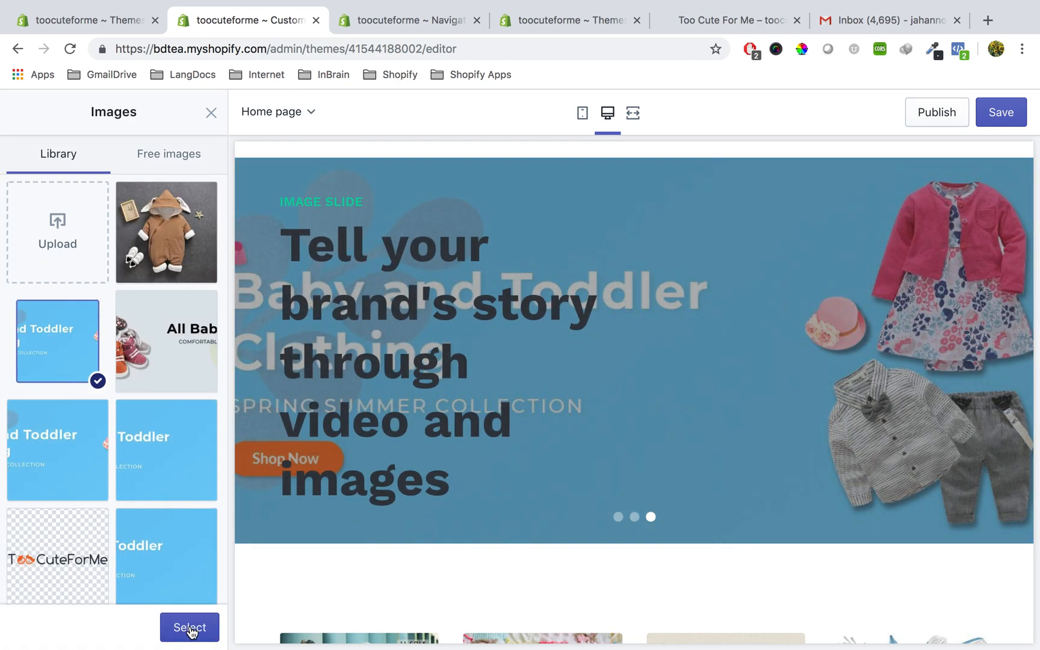
pyautogui.click(189, 625)
# Examine the new slide's default text over the banner and the alignment, heading, subheading and link settings behind it.
pyautogui.scroll(-1, 175, 475)
pyautogui.scroll(-3, 173, 474)
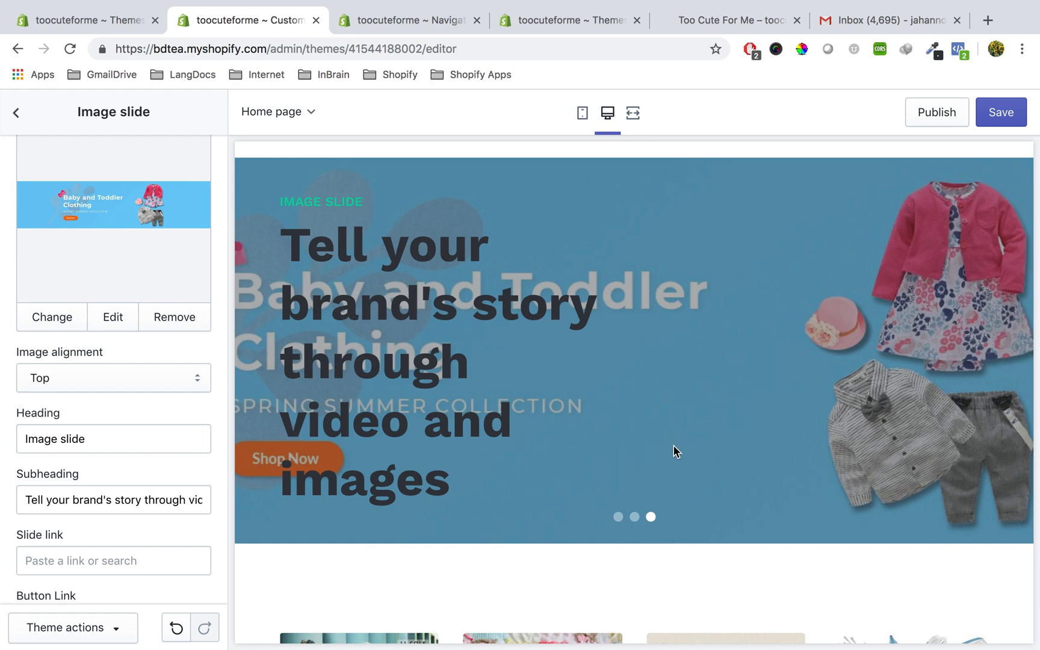
pyautogui.scroll(2, 588, 450)
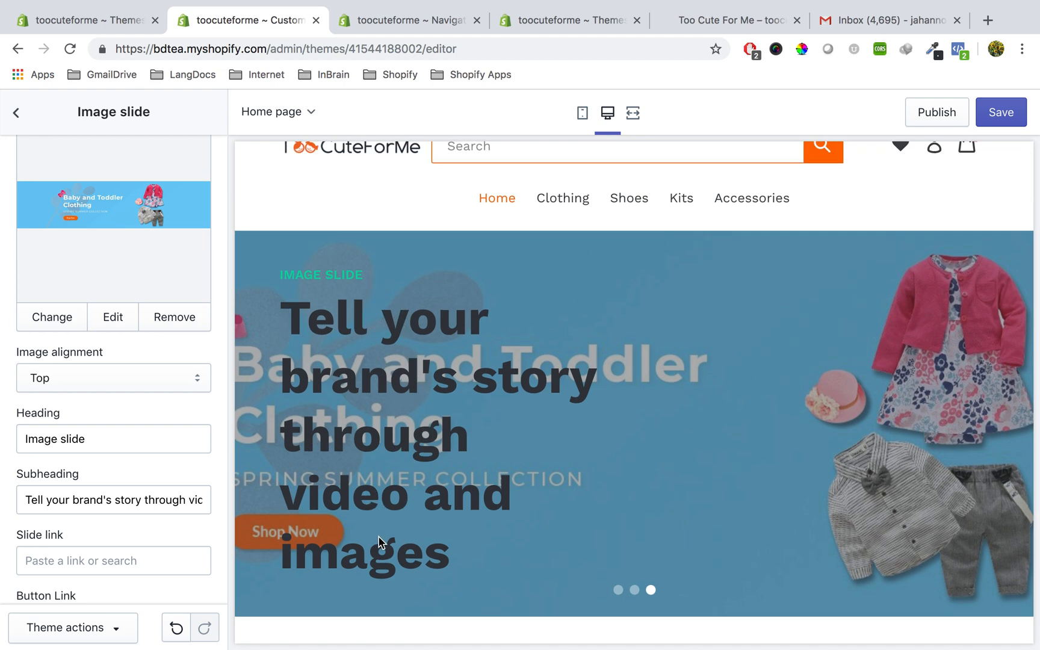
pyautogui.scroll(-2, 110, 479)
pyautogui.scroll(3, 109, 478)
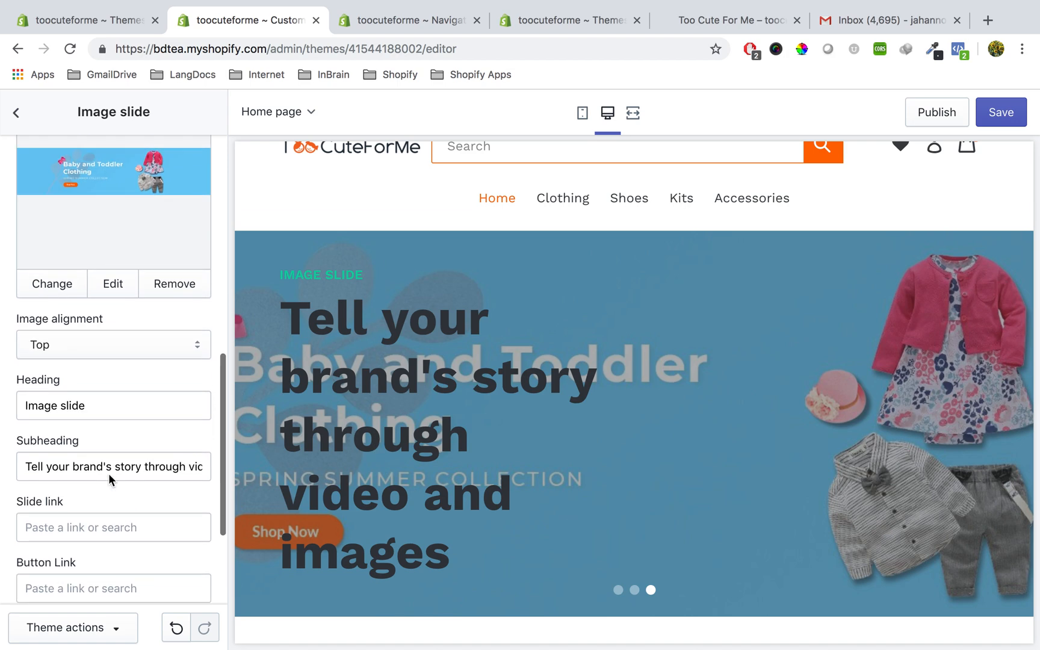
pyautogui.scroll(1, 541, 394)
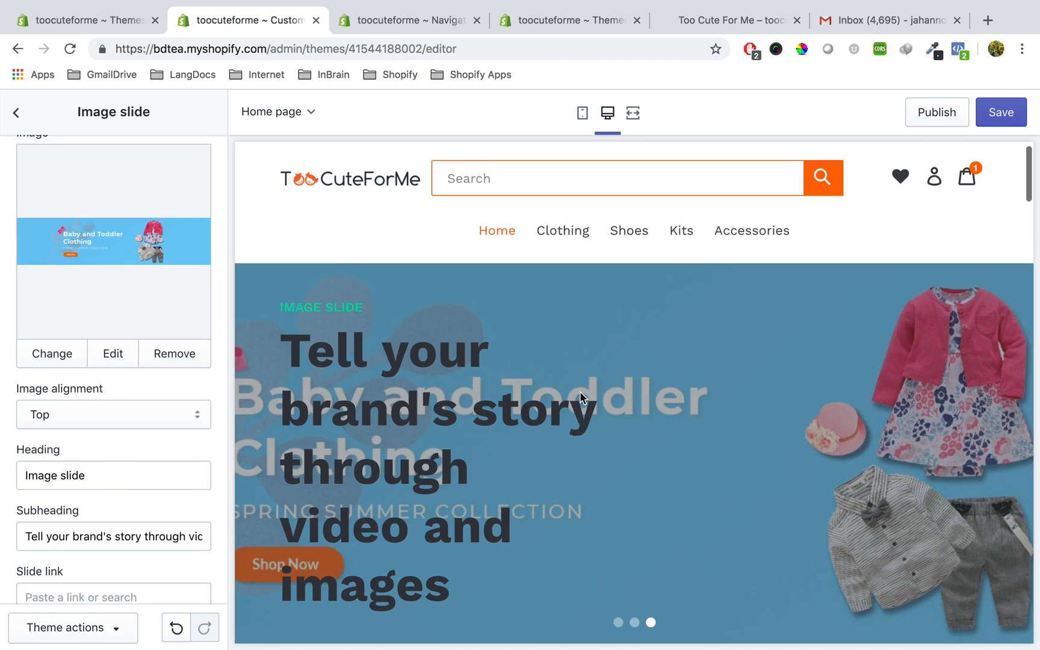
pyautogui.scroll(2, 115, 364)
pyautogui.scroll(-5, 116, 364)
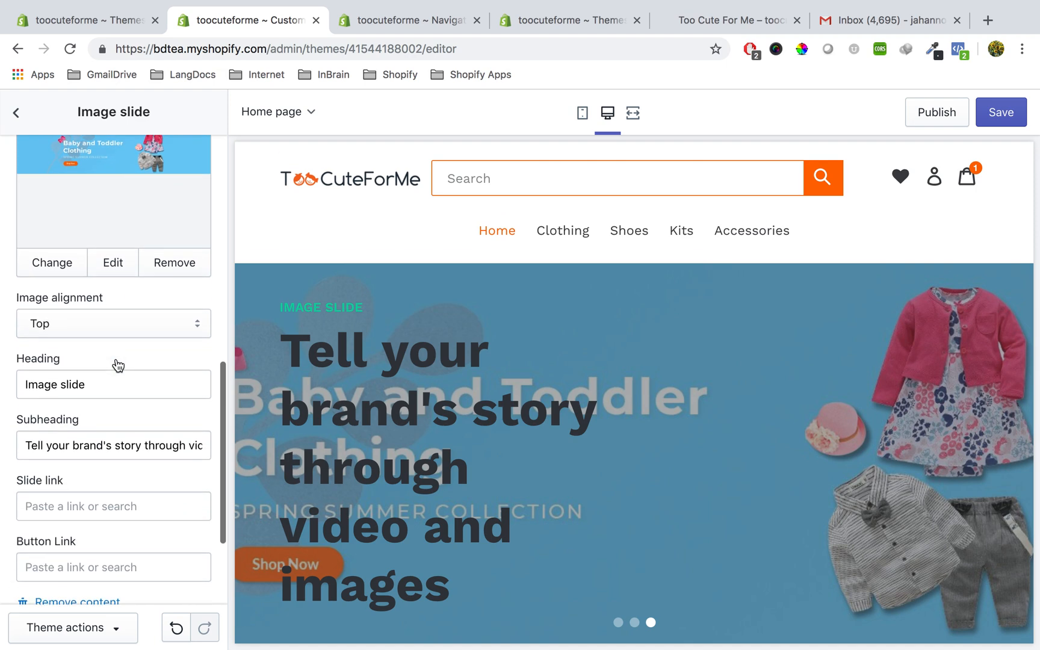
# Clear the new slide's heading and subheading so no default text covers the banner image.
pyautogui.click(120, 337)
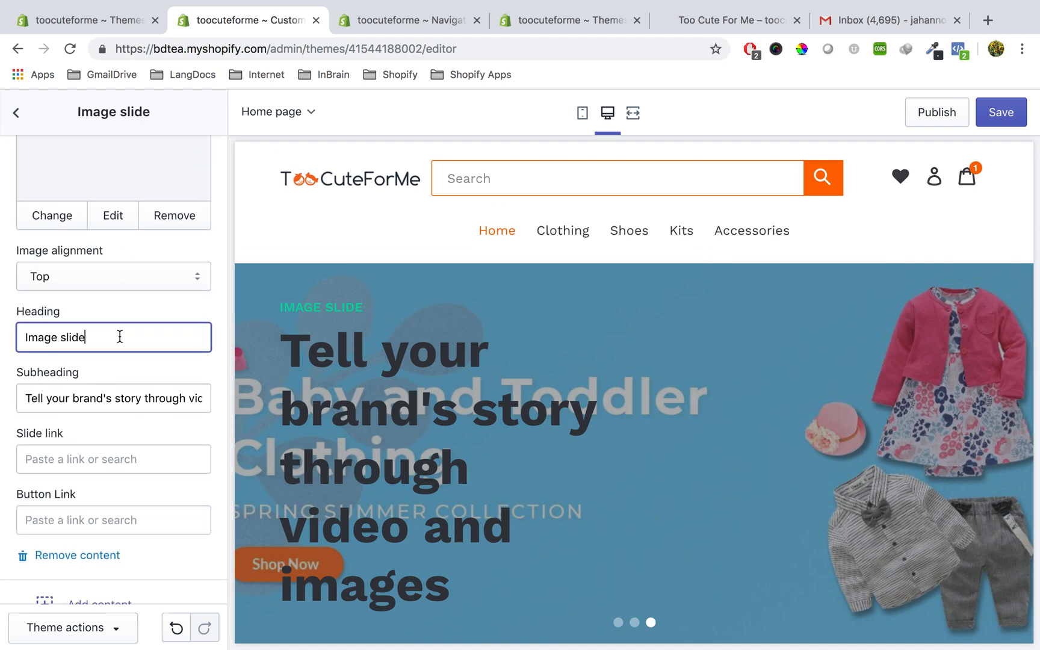
pyautogui.tripleClick(120, 336)
pyautogui.press('BackSpace')
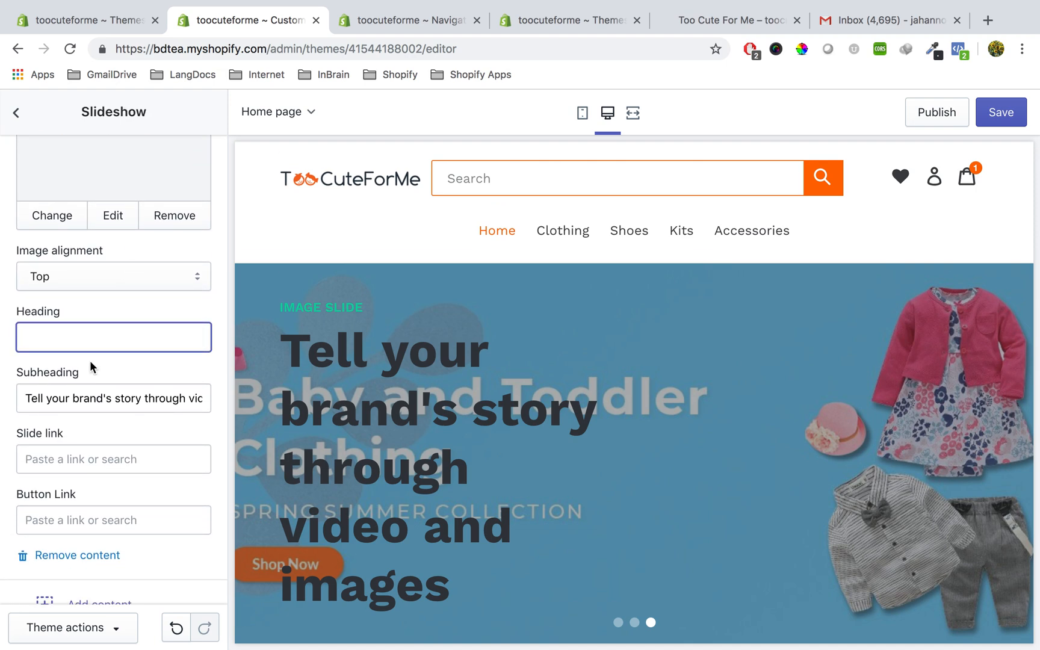
pyautogui.click(141, 392)
pyautogui.tripleClick(143, 394)
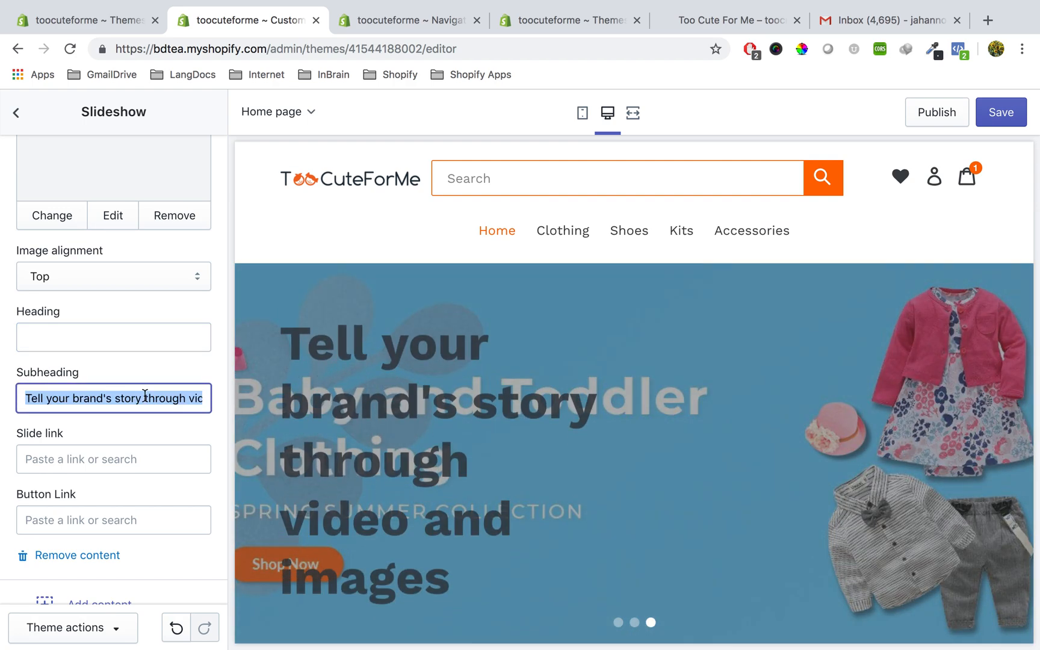
pyautogui.press('BackSpace')
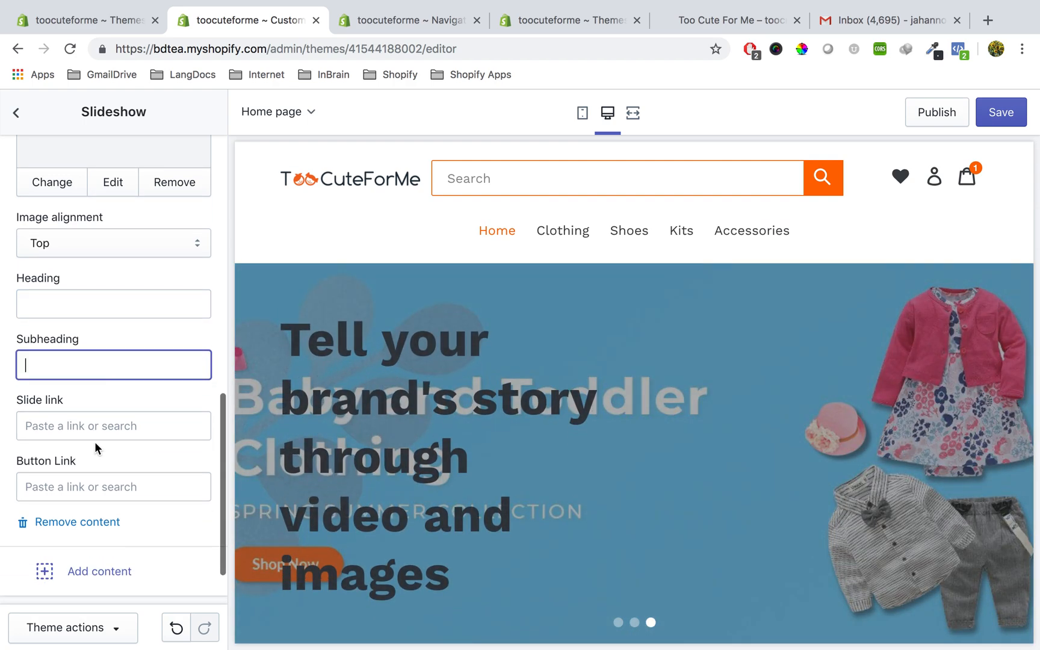
pyautogui.scroll(-2, 103, 402)
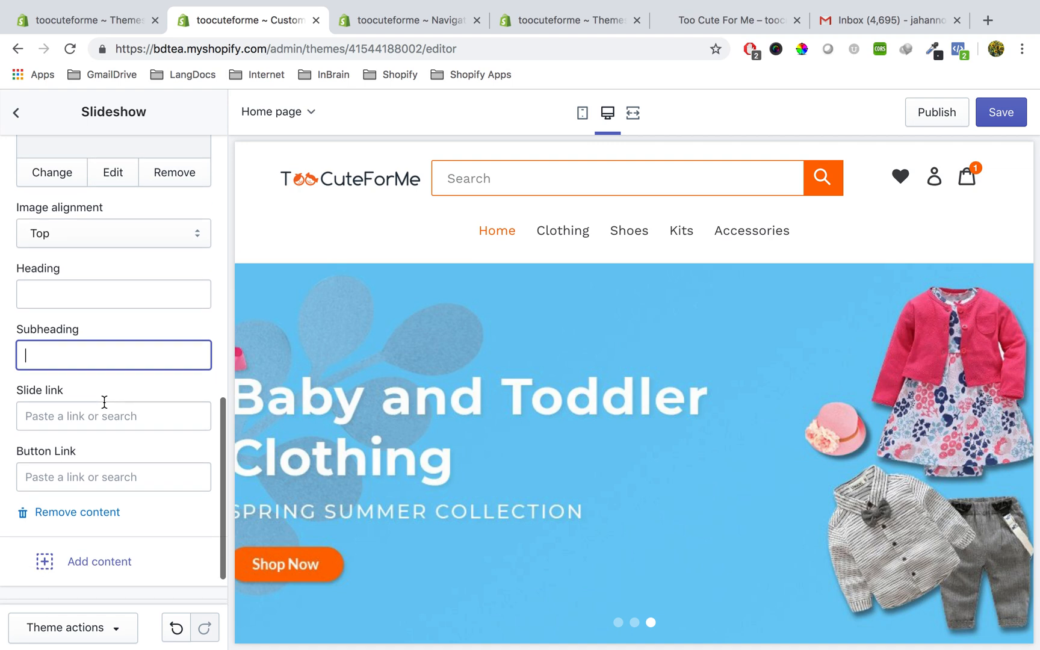
# Examine the third slide's heading, subheading, slide link and button link fields, and compare it with the shoes slide in the preview.
pyautogui.scroll(-2, 102, 468)
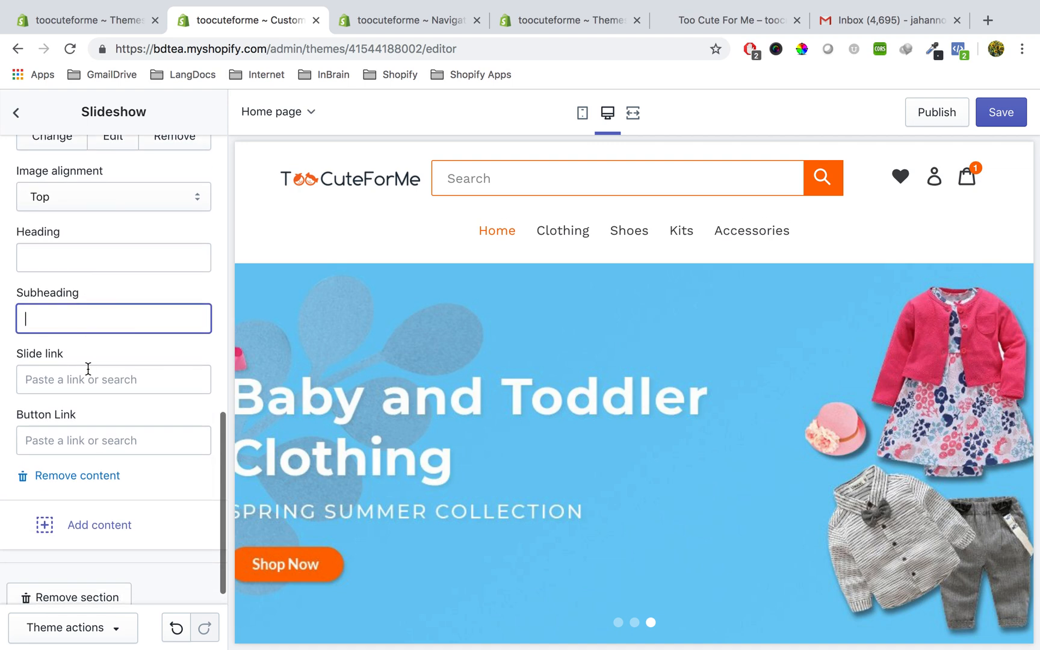
pyautogui.scroll(2, 88, 368)
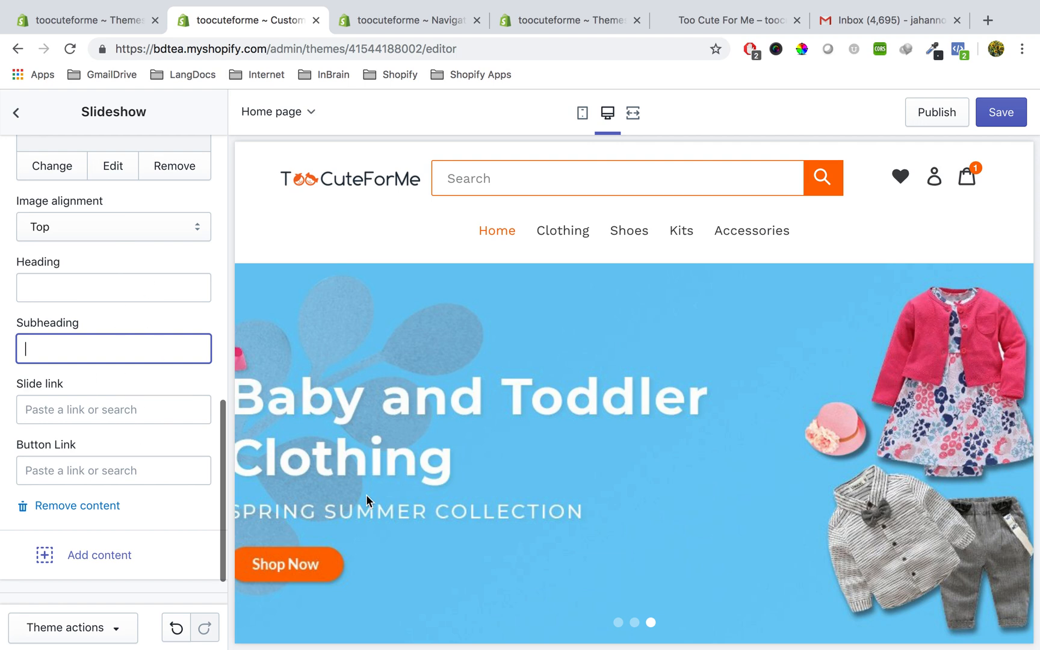
pyautogui.scroll(-1, 512, 516)
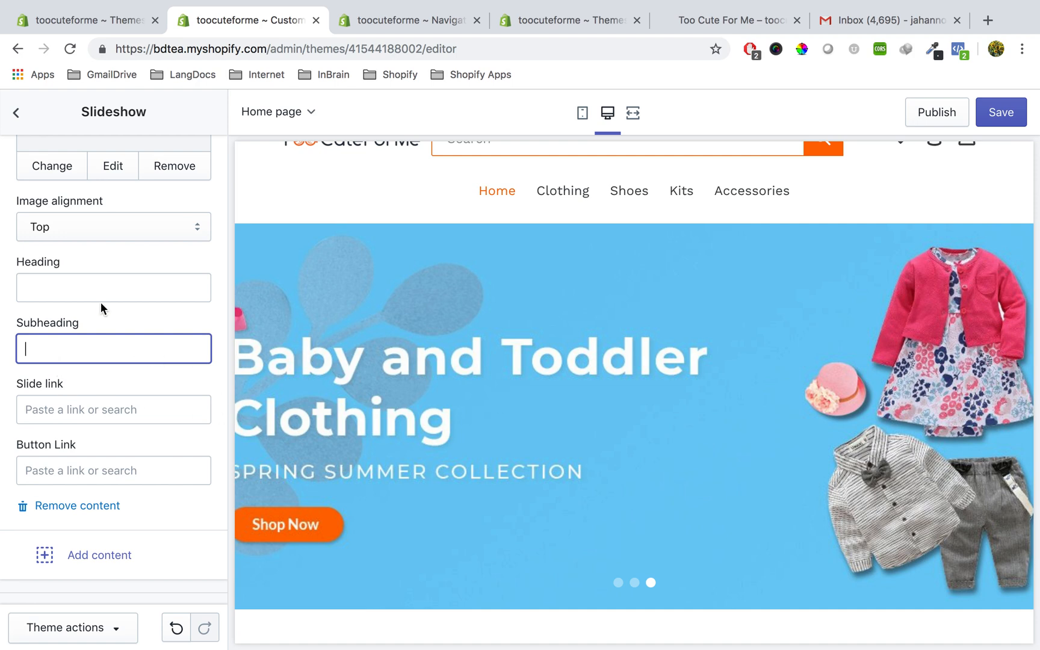
pyautogui.click(92, 286)
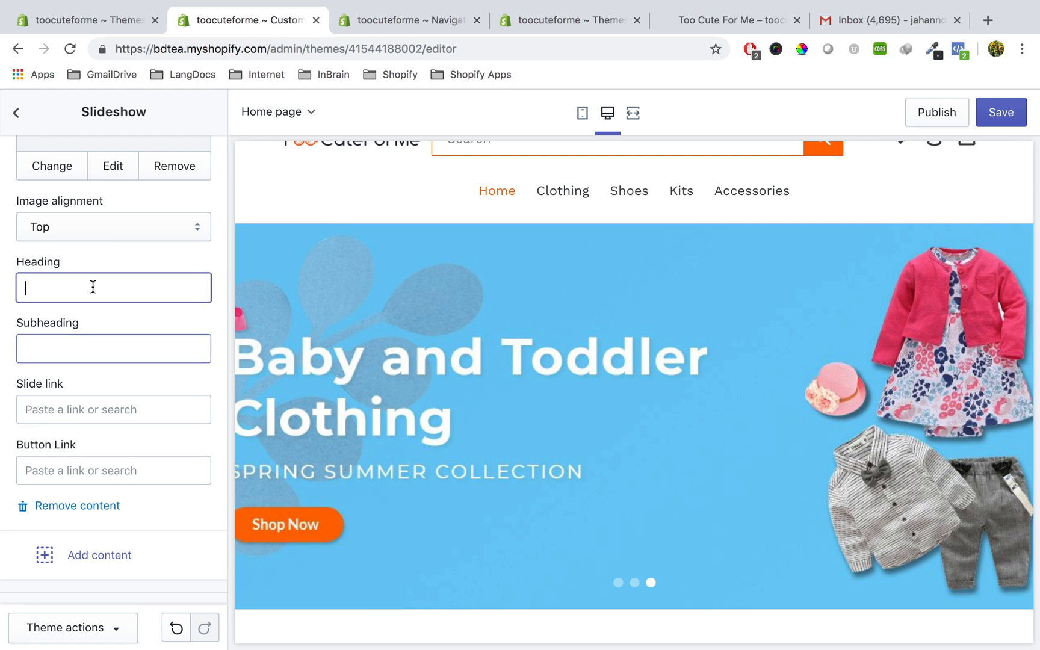
pyautogui.click(93, 347)
pyautogui.scroll(-2, 90, 349)
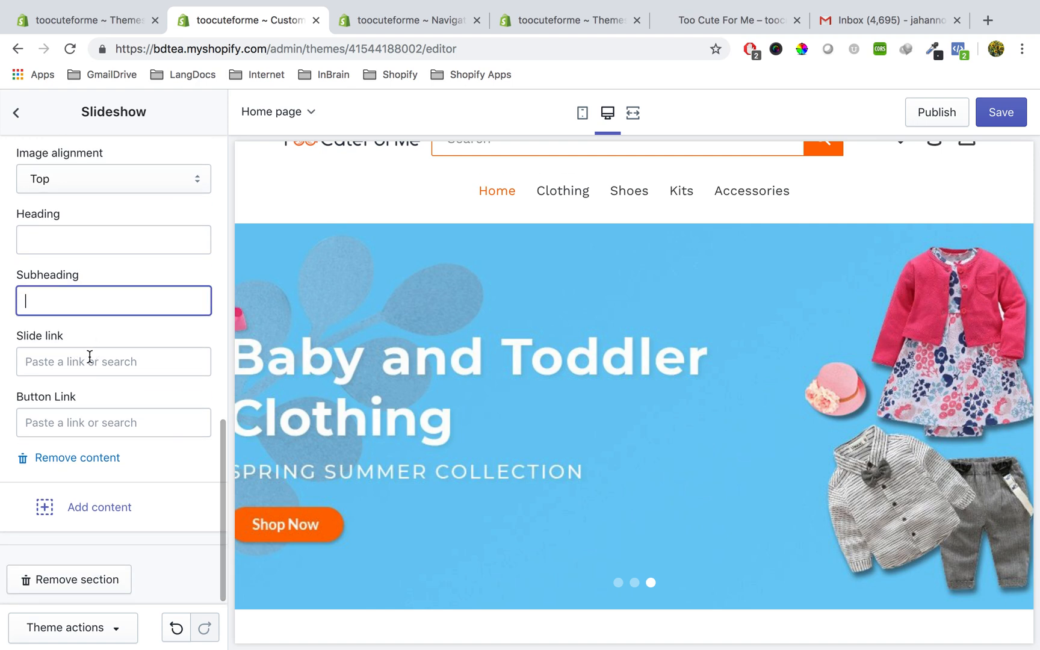
pyautogui.click(94, 361)
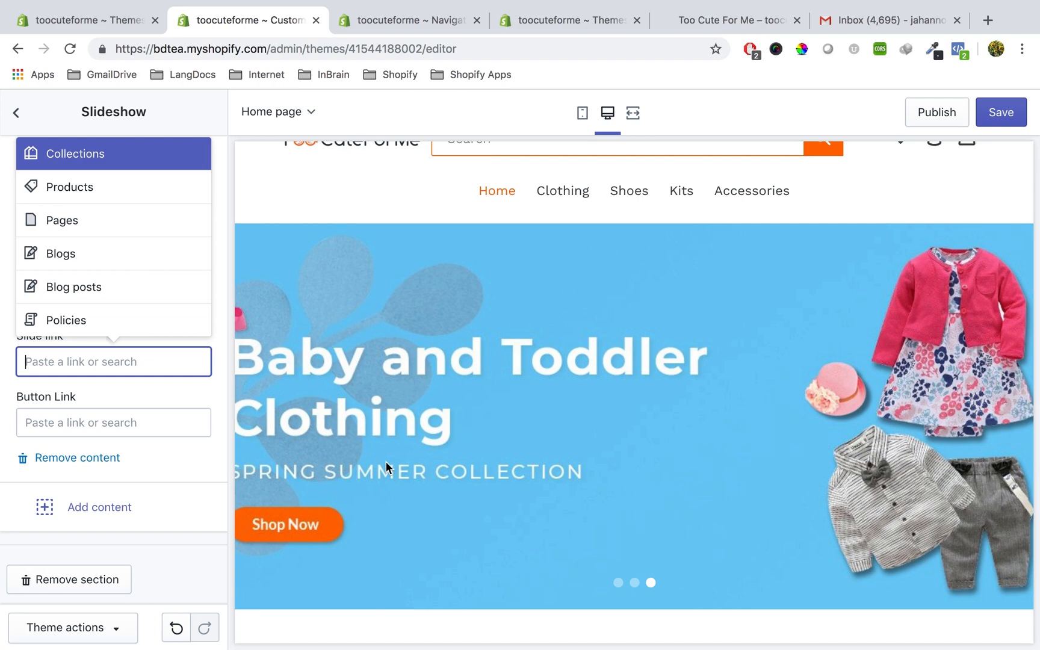
pyautogui.click(314, 446)
pyautogui.click(136, 393)
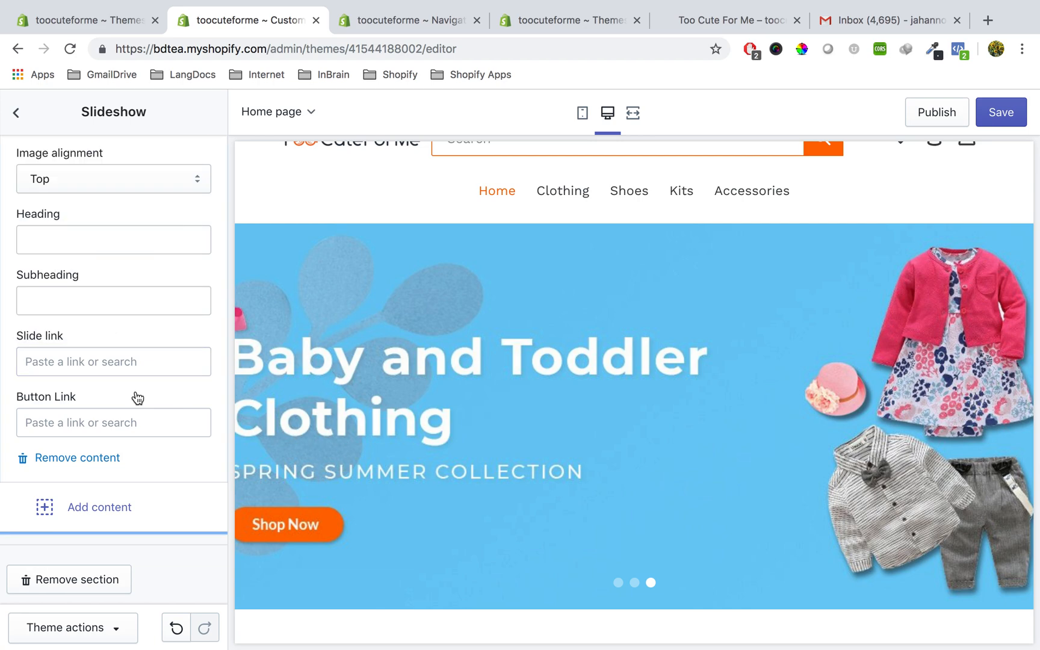
pyautogui.click(634, 583)
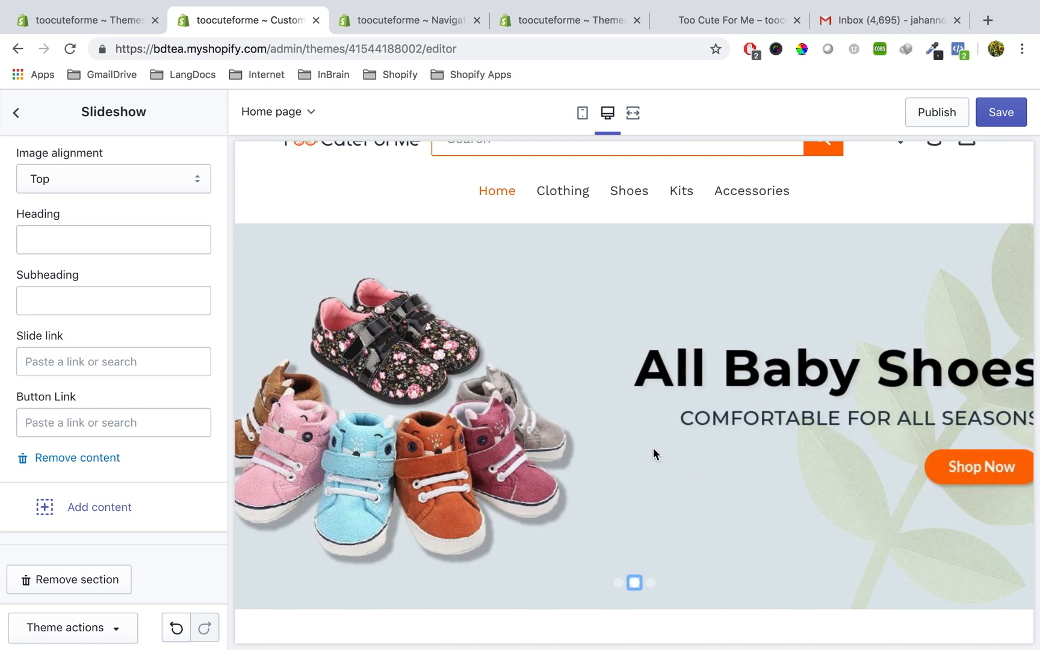
# Link the third slide to the Baby Clothing collection, with that banner shown in the preview.
pyautogui.click(85, 359)
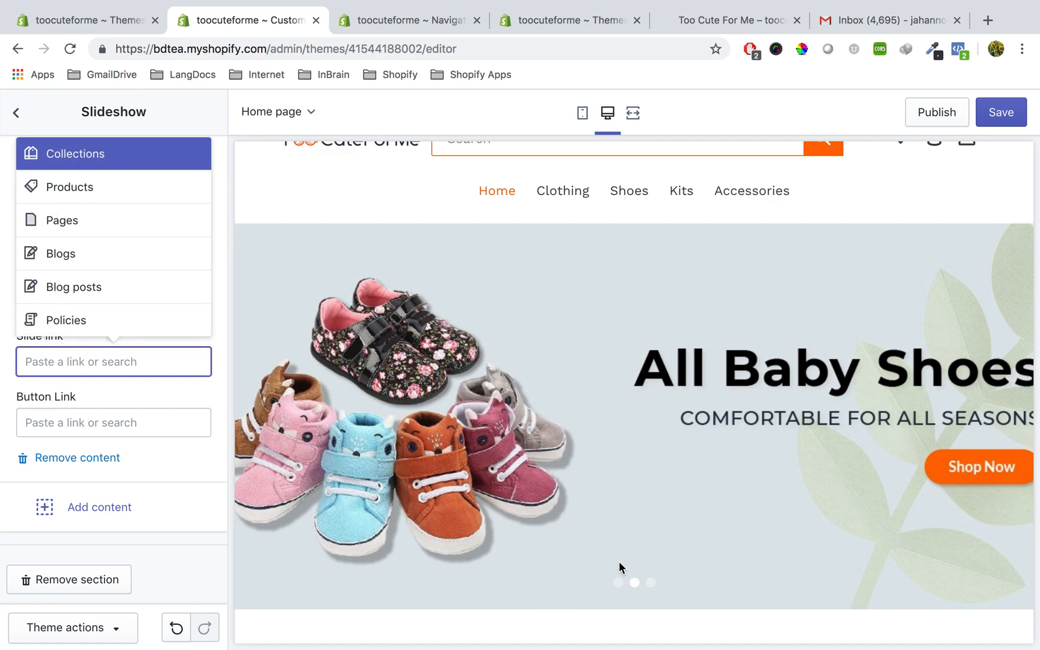
pyautogui.click(652, 583)
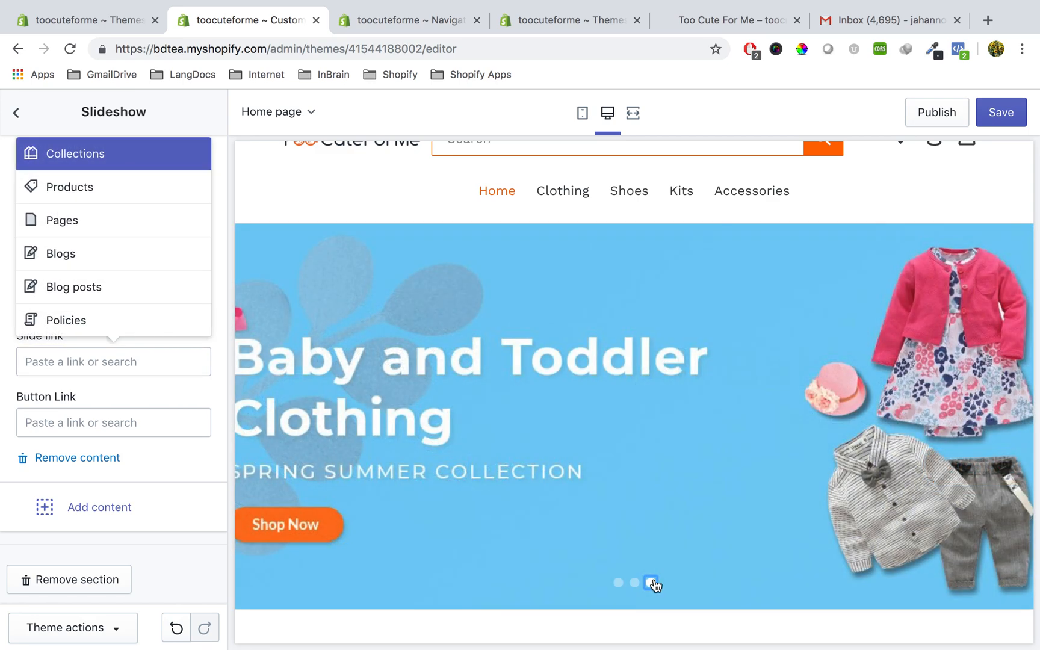
pyautogui.click(122, 362)
pyautogui.click(116, 406)
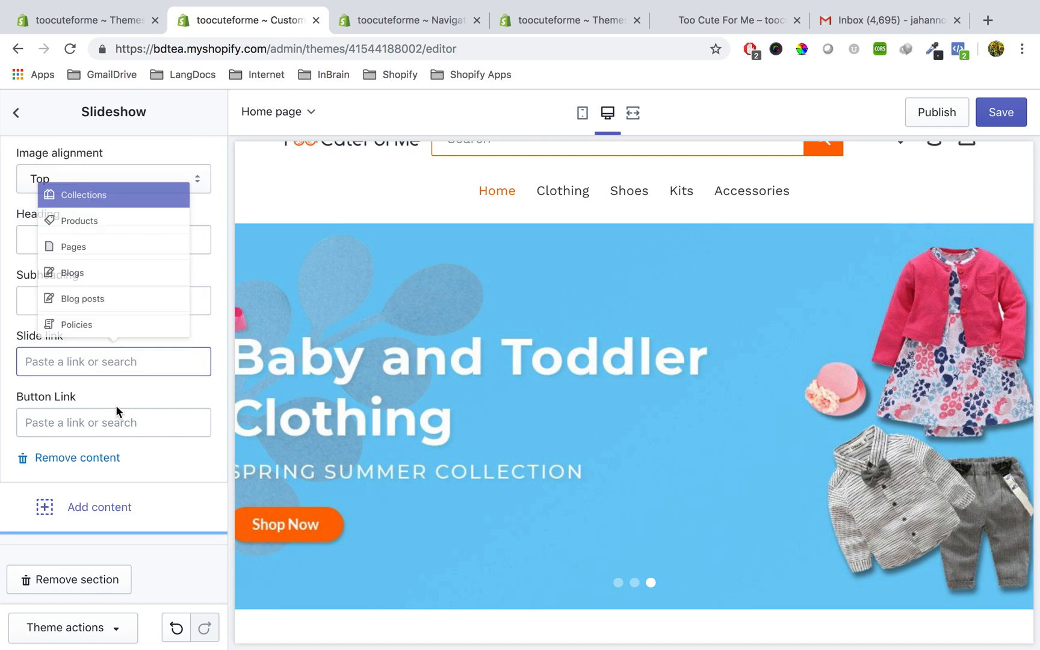
pyautogui.click(131, 361)
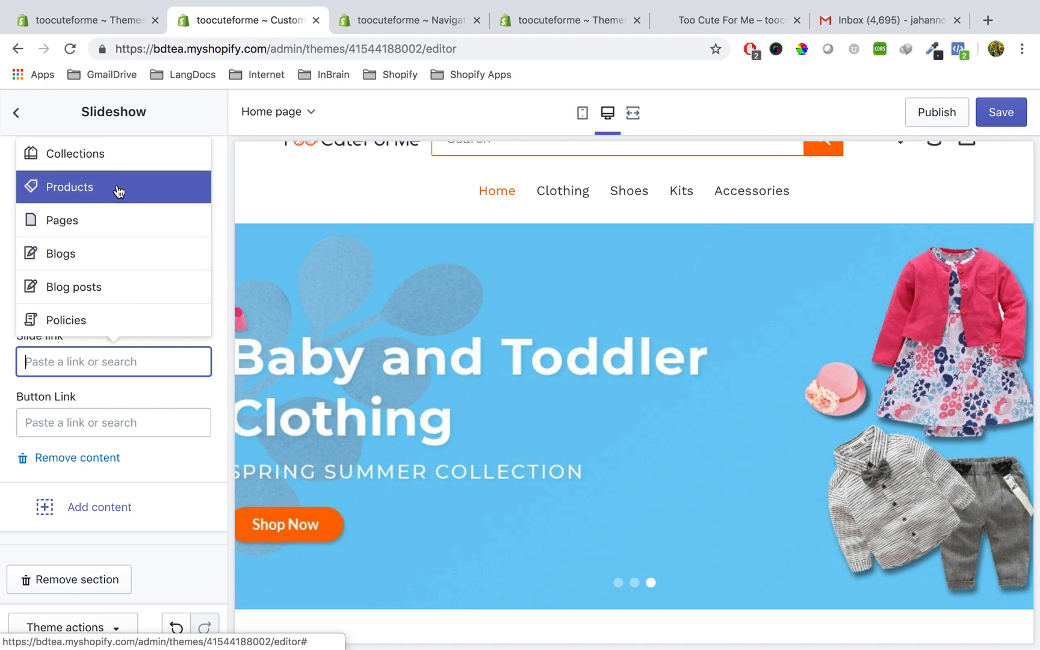
pyautogui.click(121, 160)
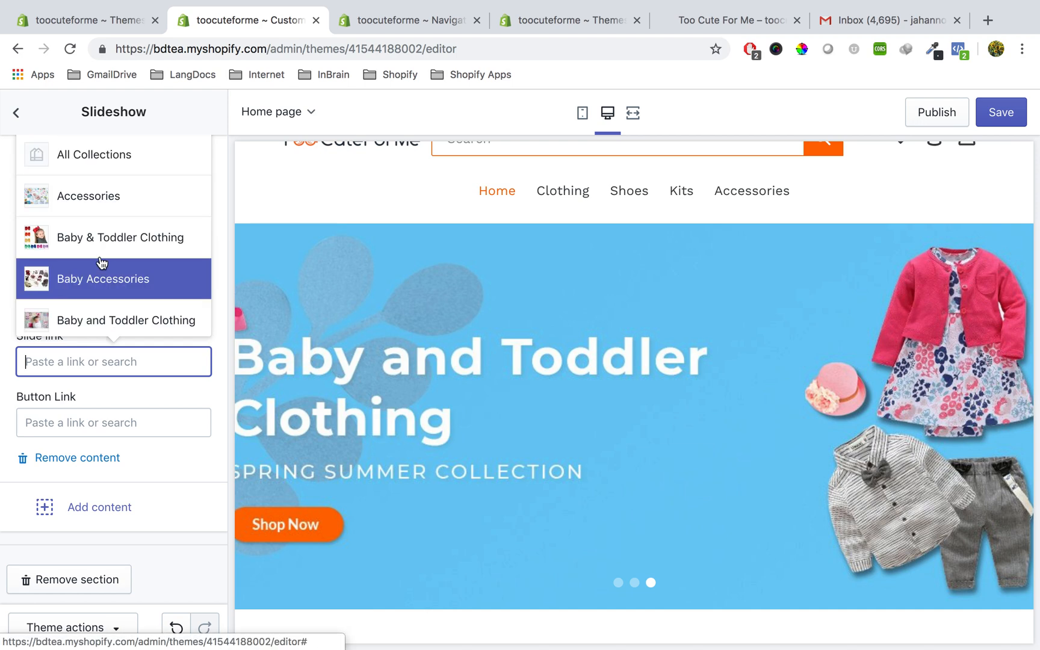
pyautogui.scroll(-5, 100, 270)
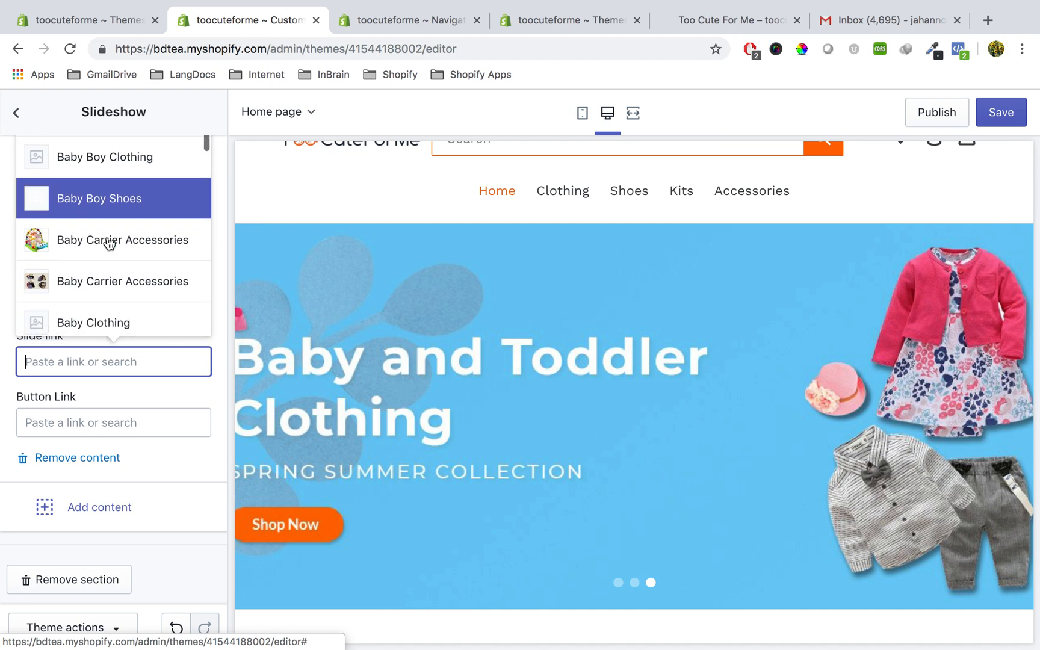
pyautogui.scroll(-2, 108, 246)
pyautogui.click(104, 268)
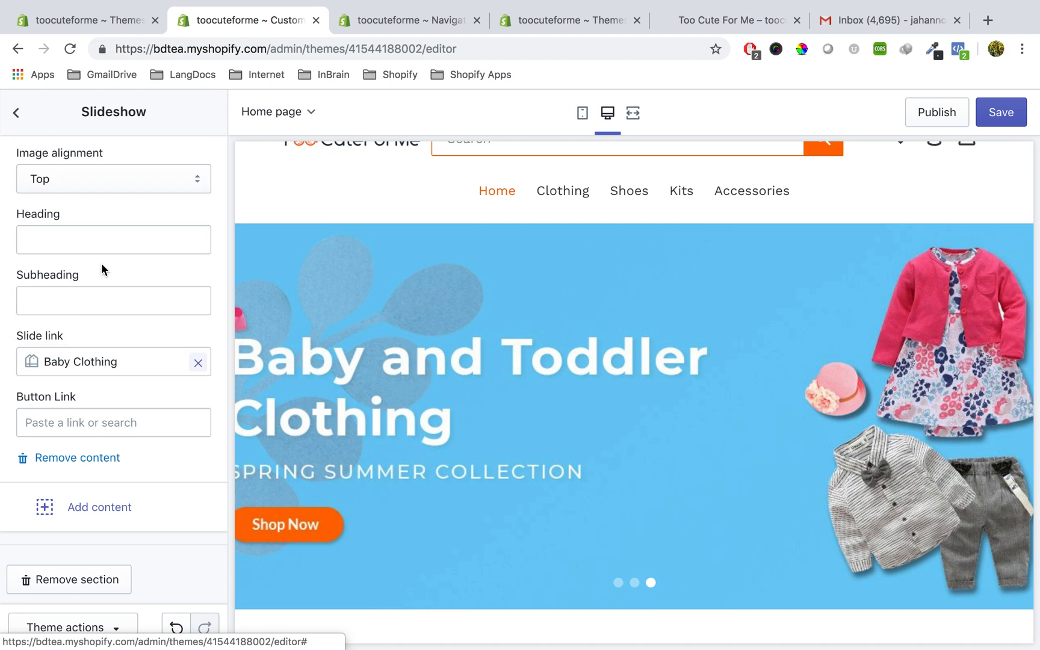
# Check the link types offered for the third slide's button and save the theme.
pyautogui.scroll(-1, 123, 425)
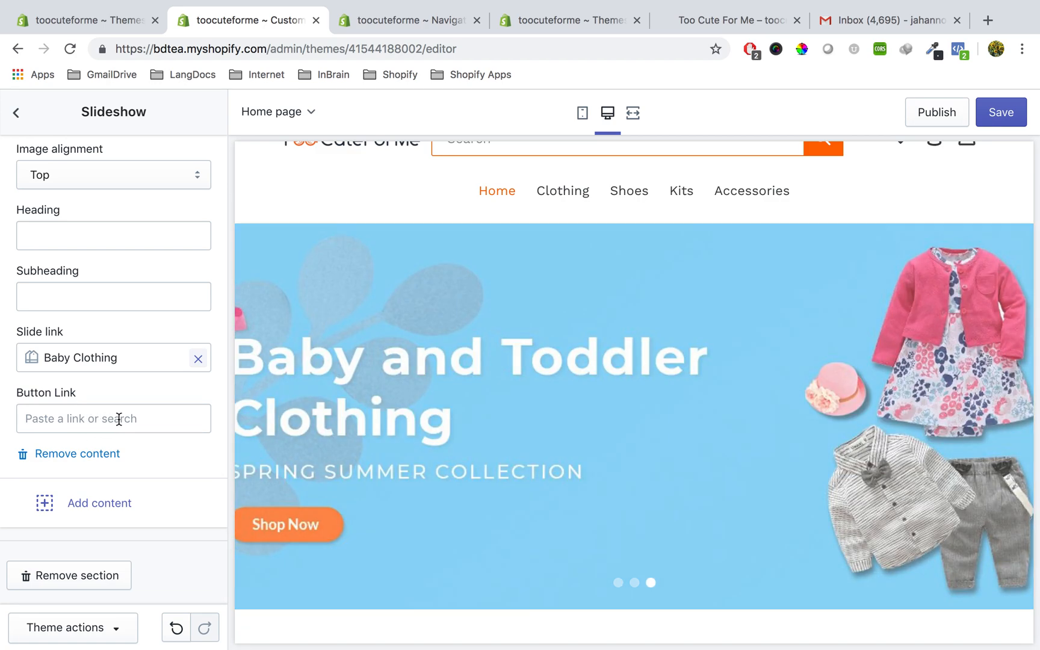
pyautogui.click(119, 418)
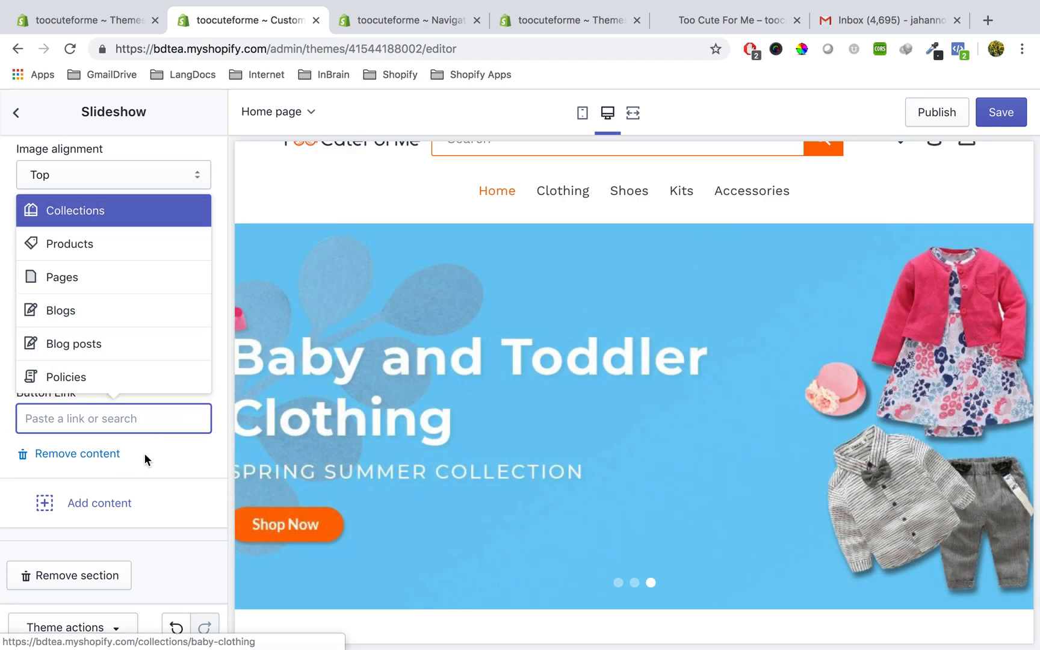
pyautogui.click(182, 460)
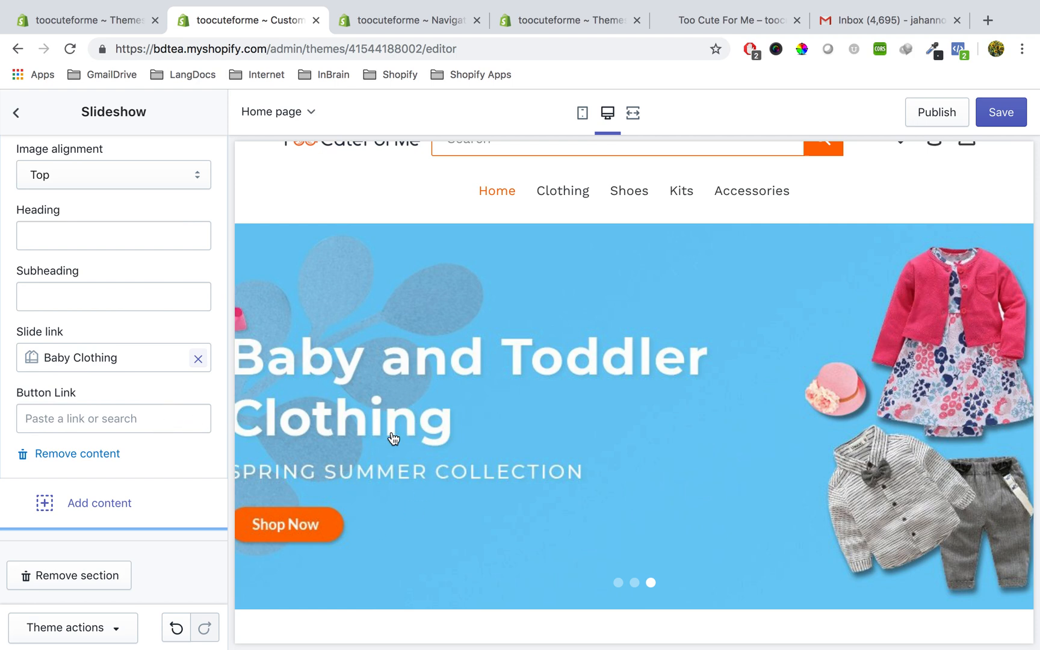
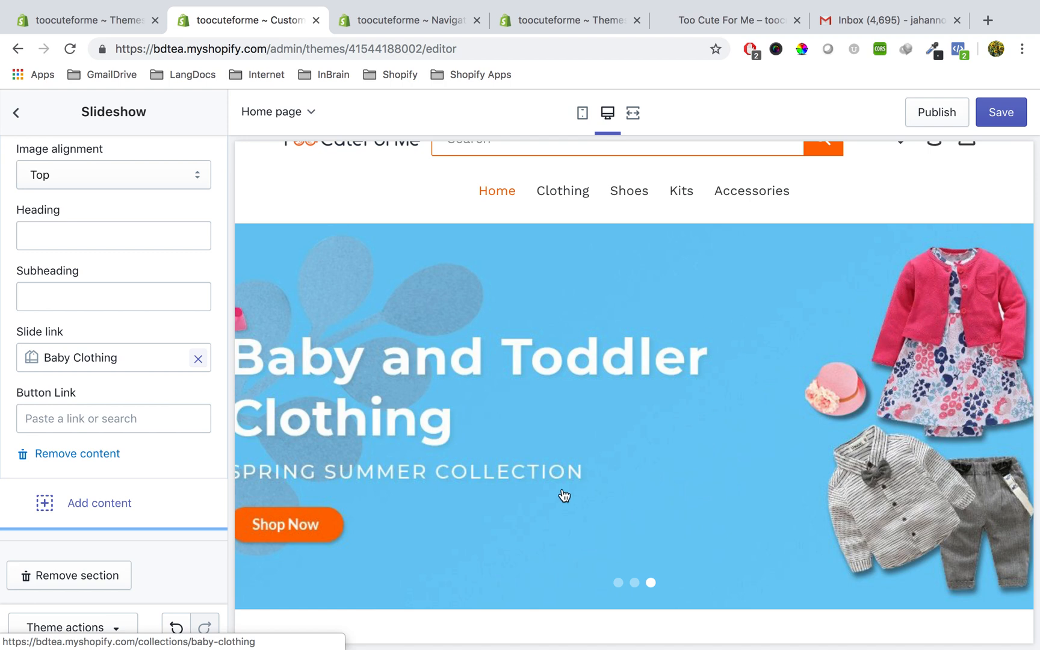
pyautogui.click(1000, 111)
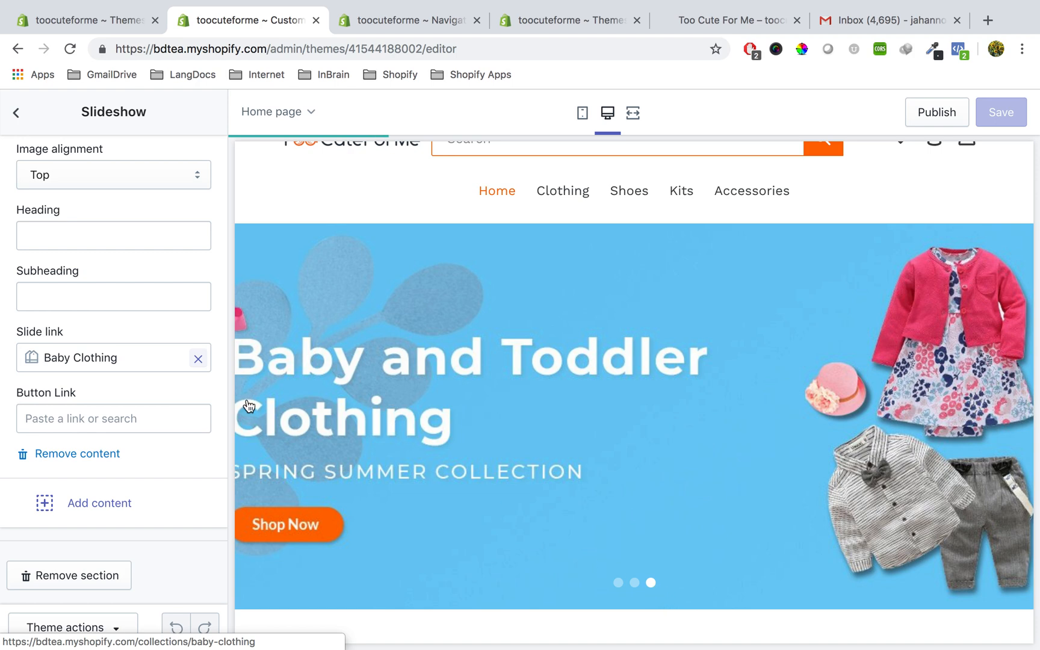
# Test the third slide's link in the preview, look over the Baby Clothing collection page and return to the home page.
pyautogui.scroll(3, 63, 355)
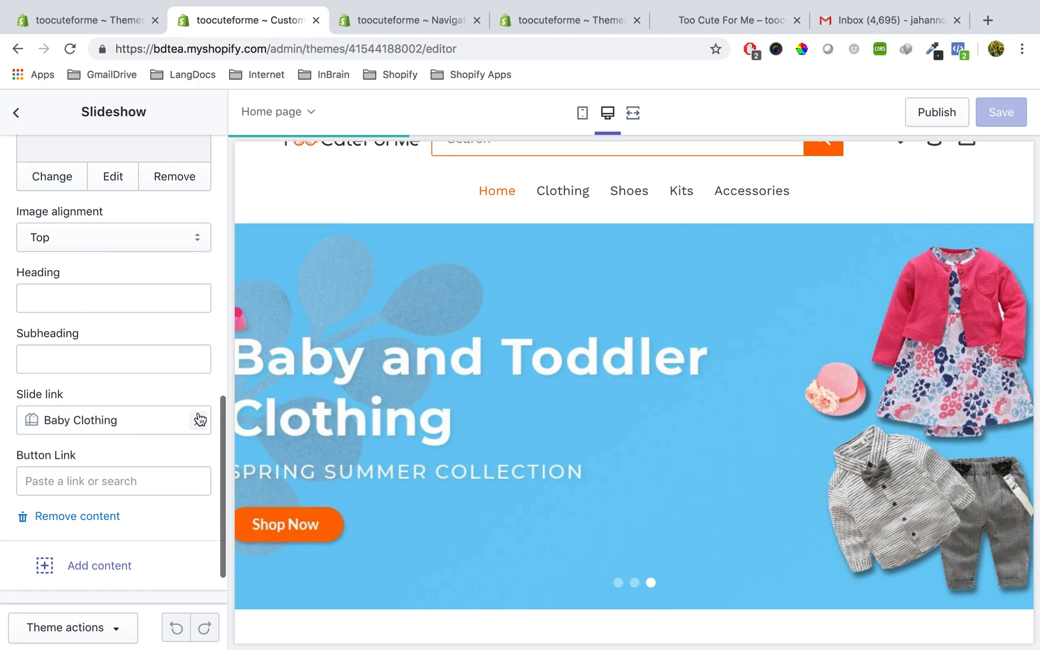
pyautogui.scroll(1, 83, 338)
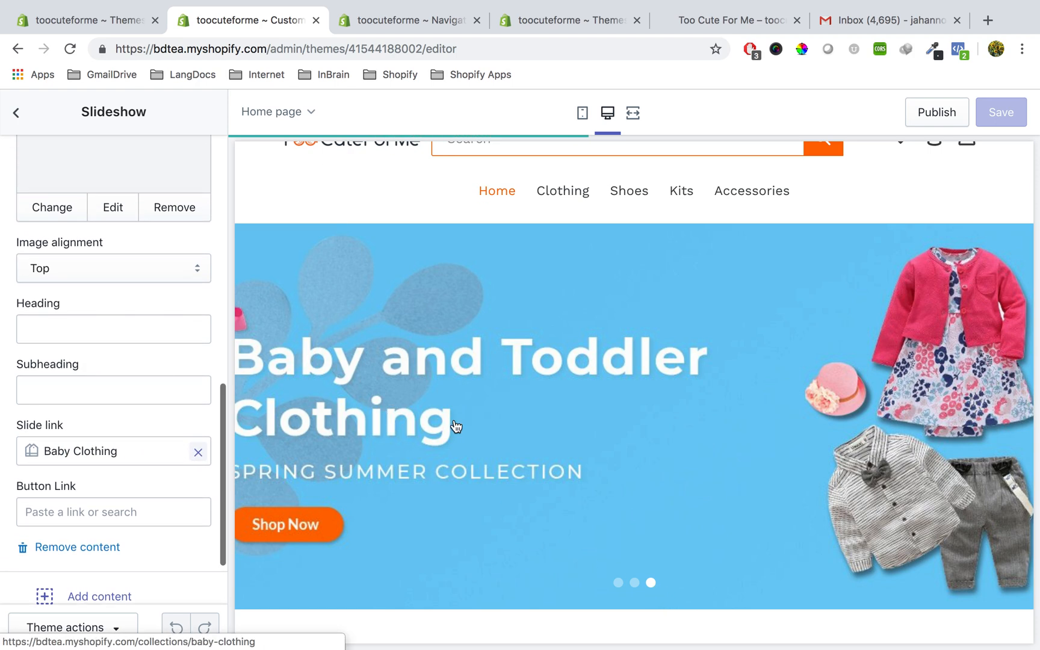
pyautogui.click(580, 454)
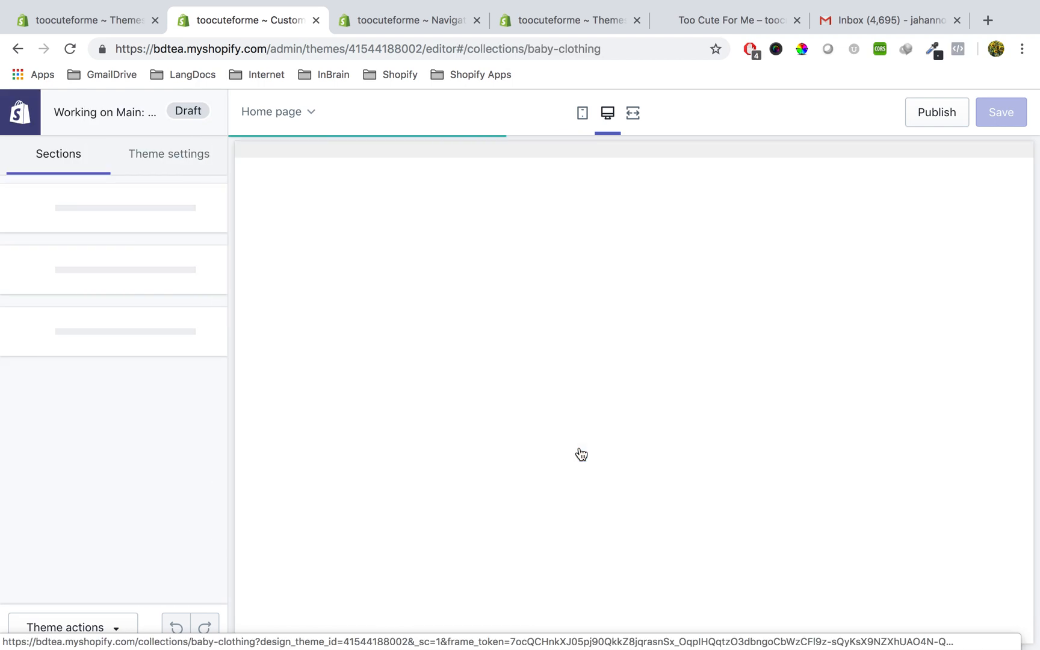
pyautogui.scroll(-2, 588, 520)
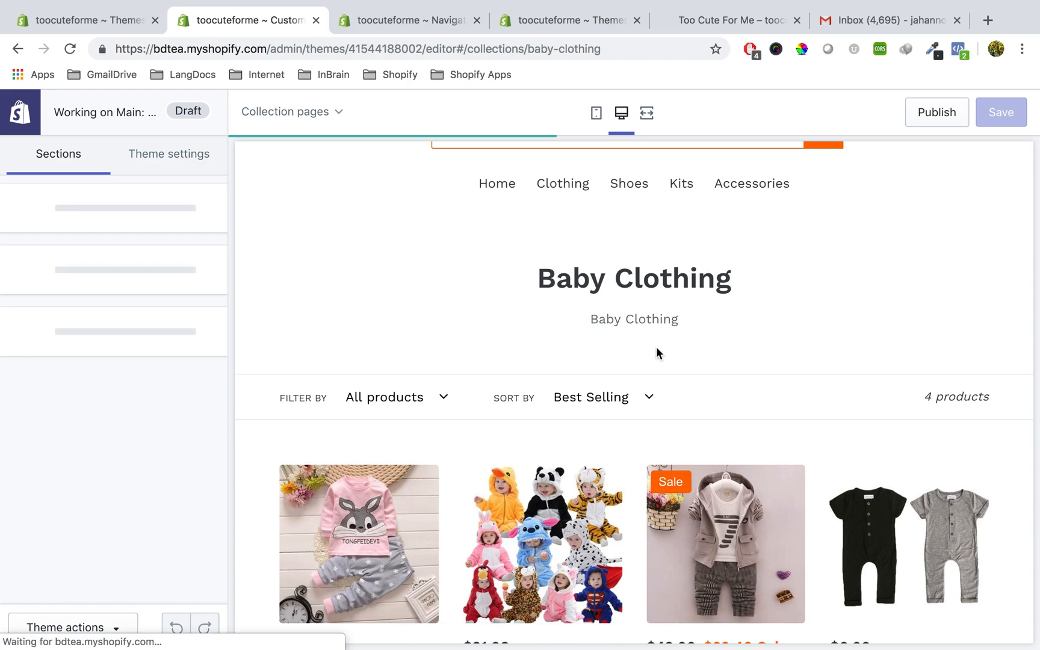
pyautogui.scroll(-6, 632, 488)
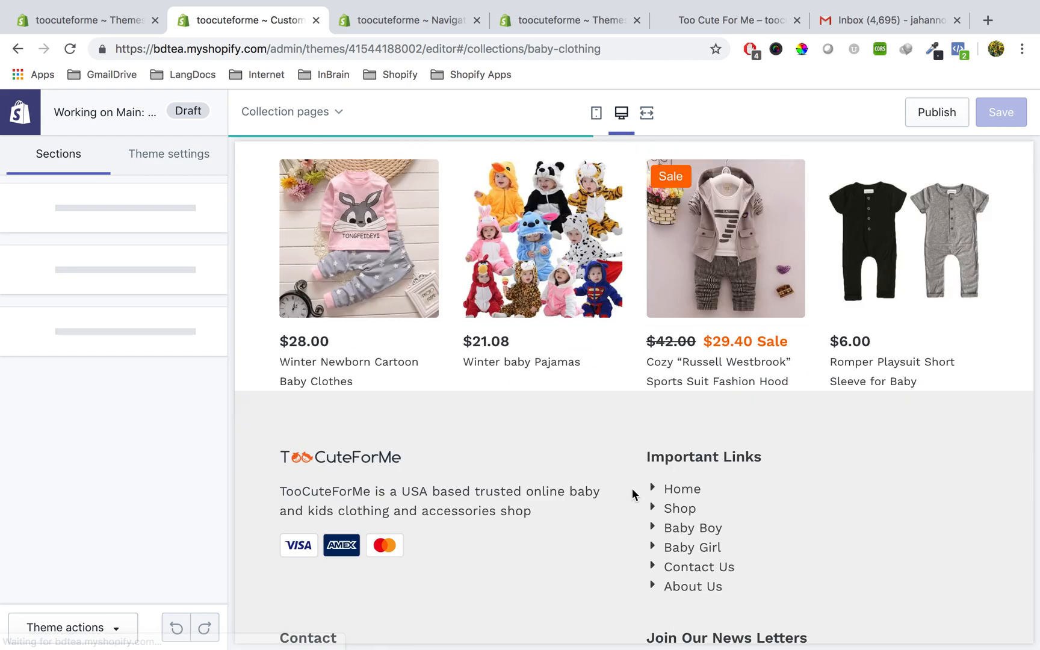
pyautogui.scroll(3, 632, 488)
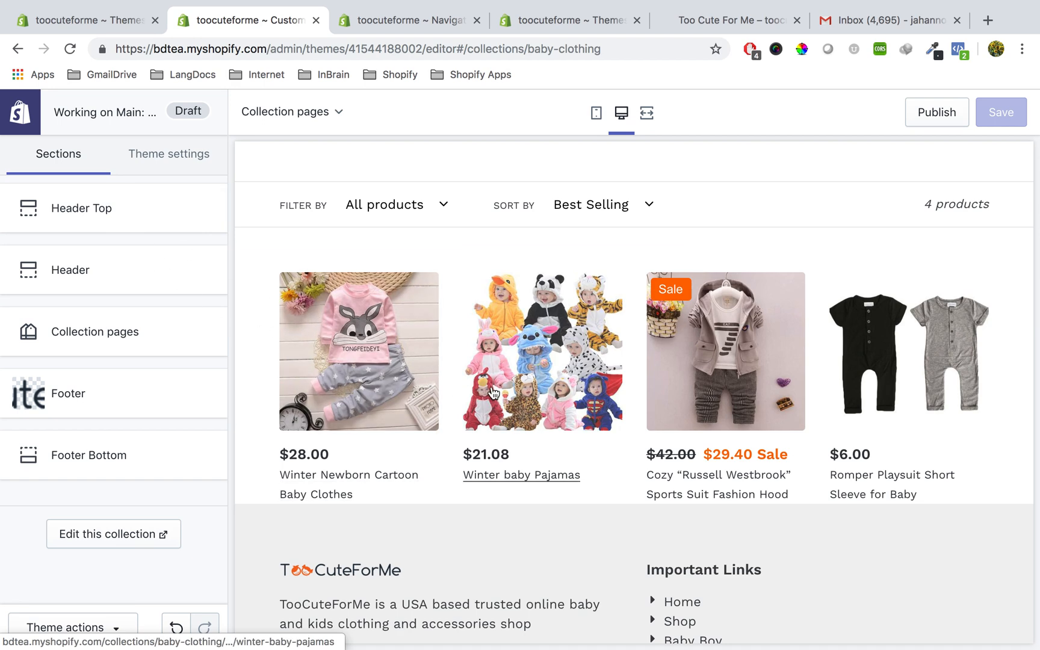
pyautogui.scroll(2, 542, 373)
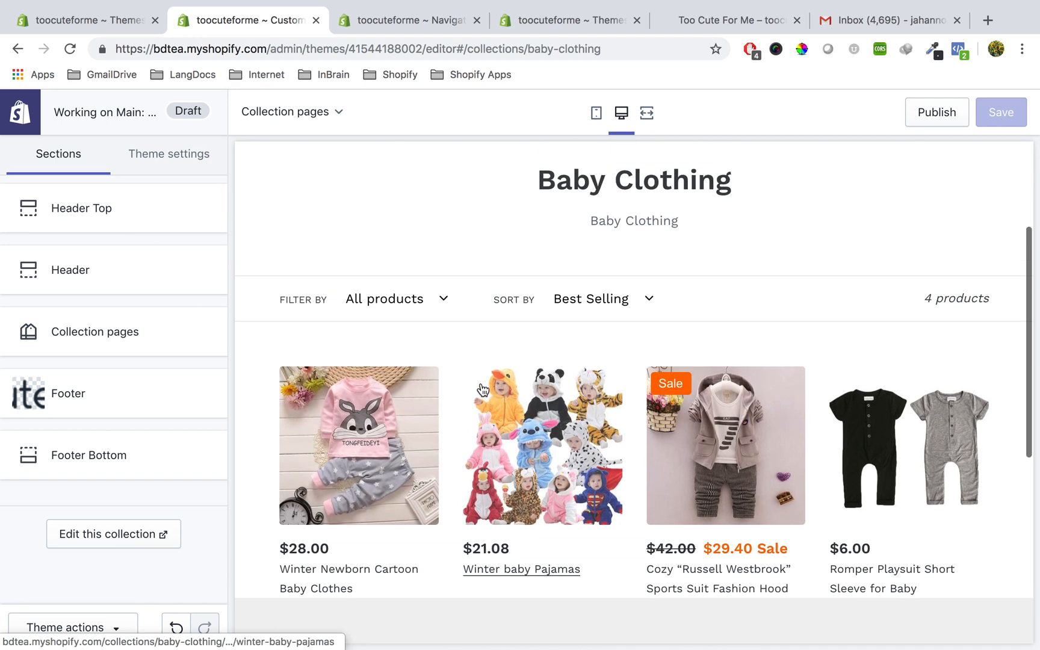
pyautogui.click(17, 51)
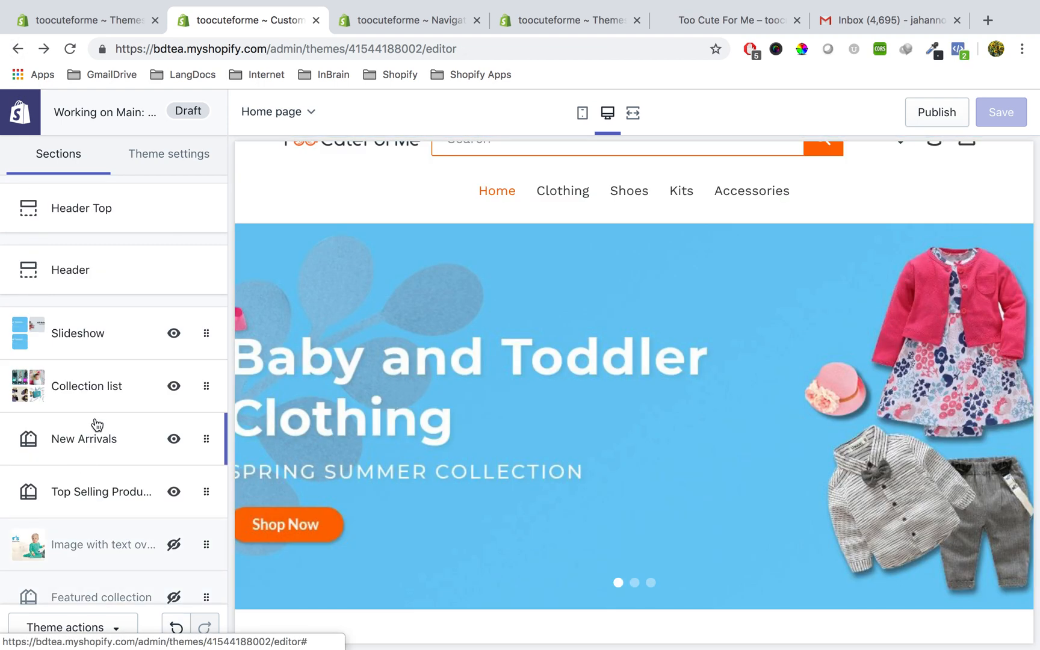
# Review the home page section list and view the Collection list section's settings, returning to the section list.
pyautogui.scroll(-3, 96, 424)
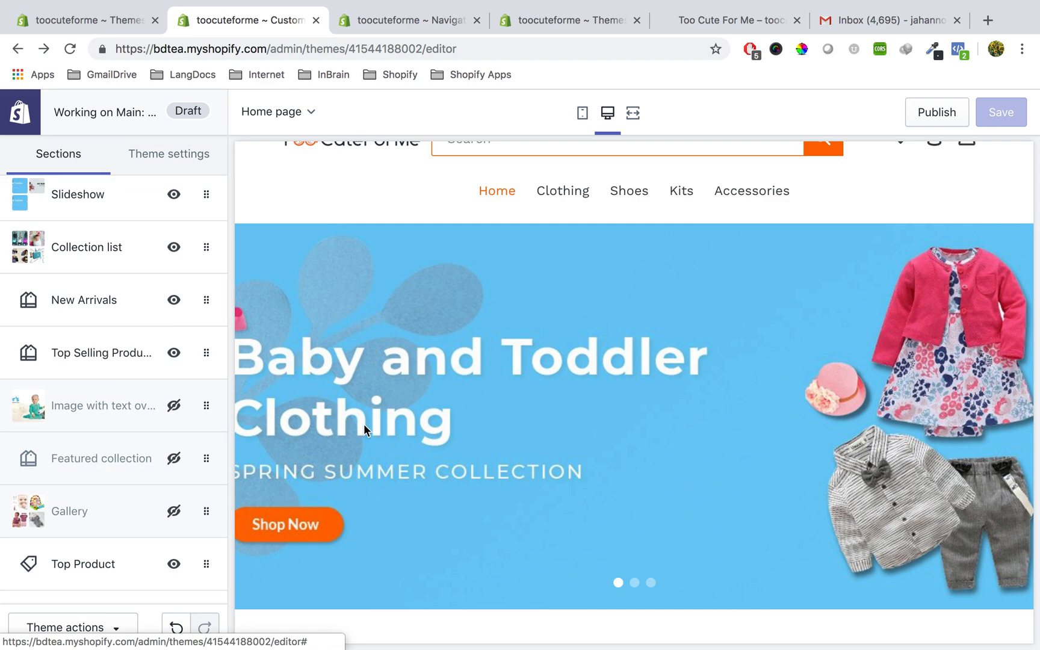
pyautogui.scroll(2, 98, 264)
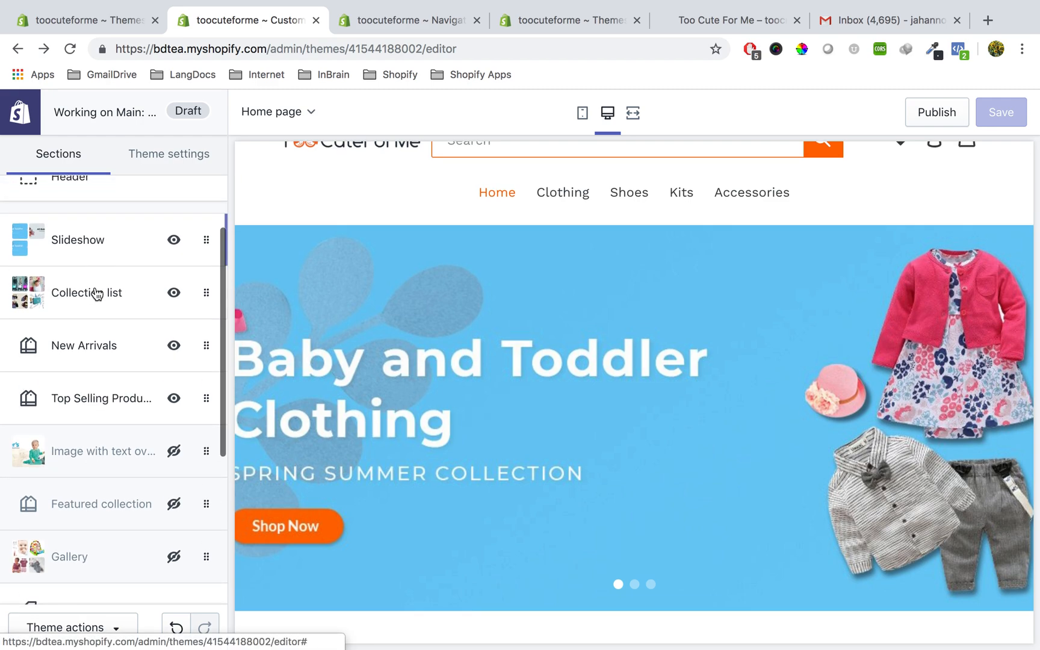
pyautogui.click(97, 293)
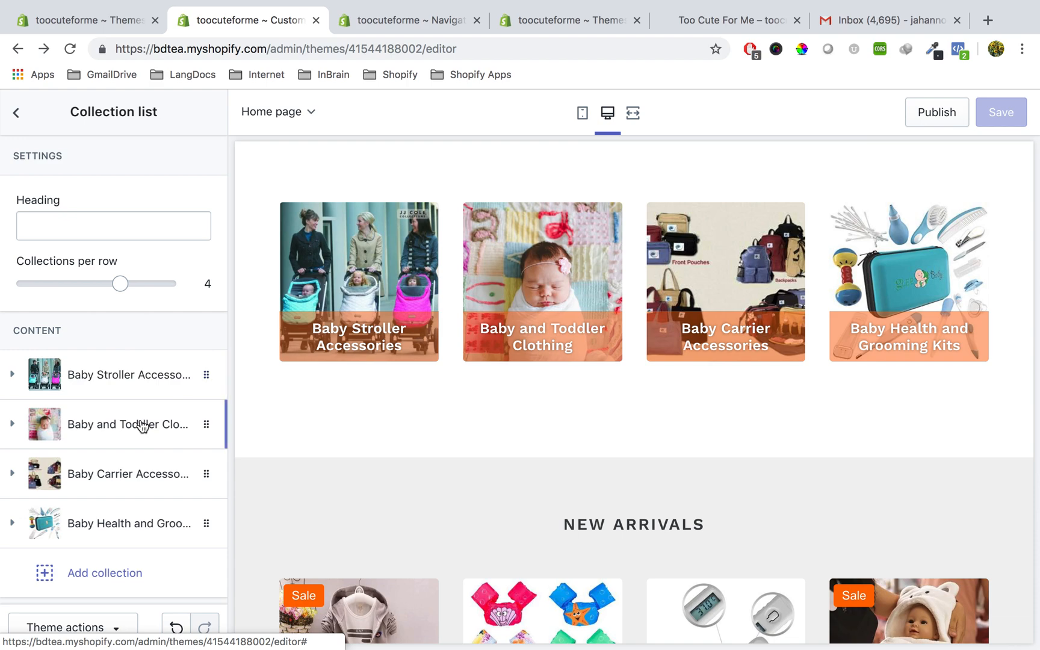
pyautogui.click(17, 113)
pyautogui.scroll(-1, 513, 519)
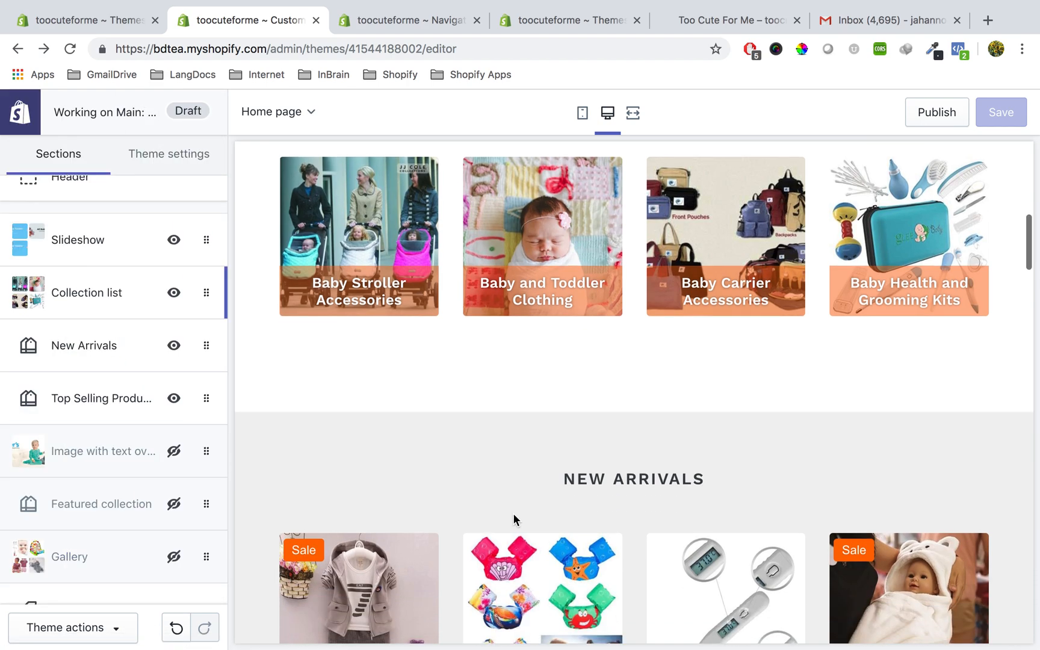
# Remove the third image slide, the duplicate Baby and Toddler Clothing banner, from the Slideshow section.
pyautogui.scroll(10, 516, 520)
pyautogui.scroll(1, 120, 320)
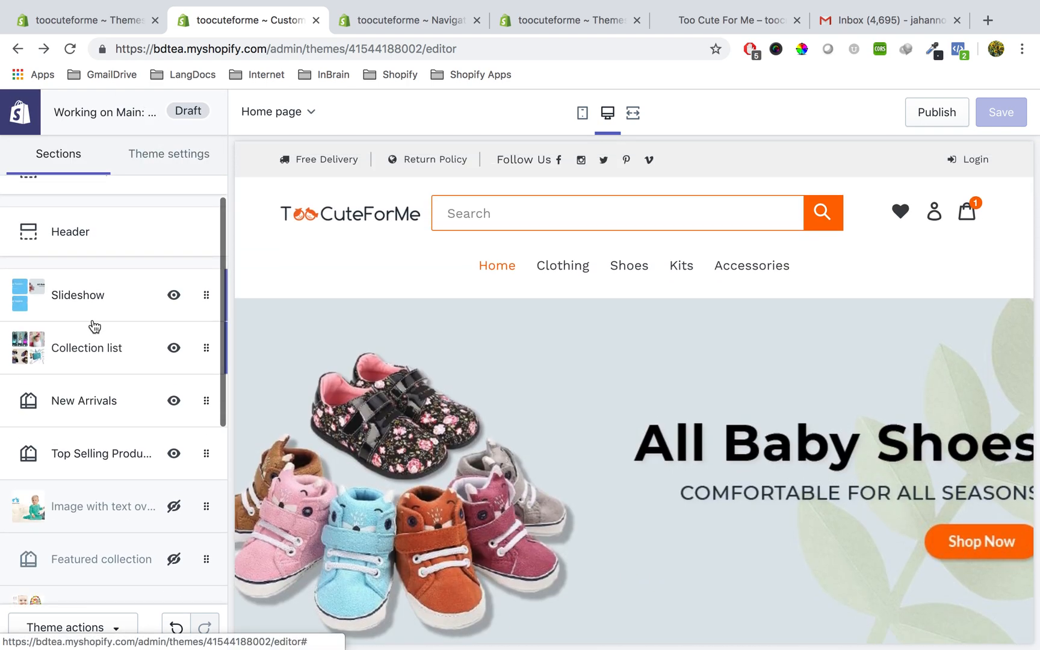
pyautogui.click(89, 295)
pyautogui.scroll(-2, 64, 397)
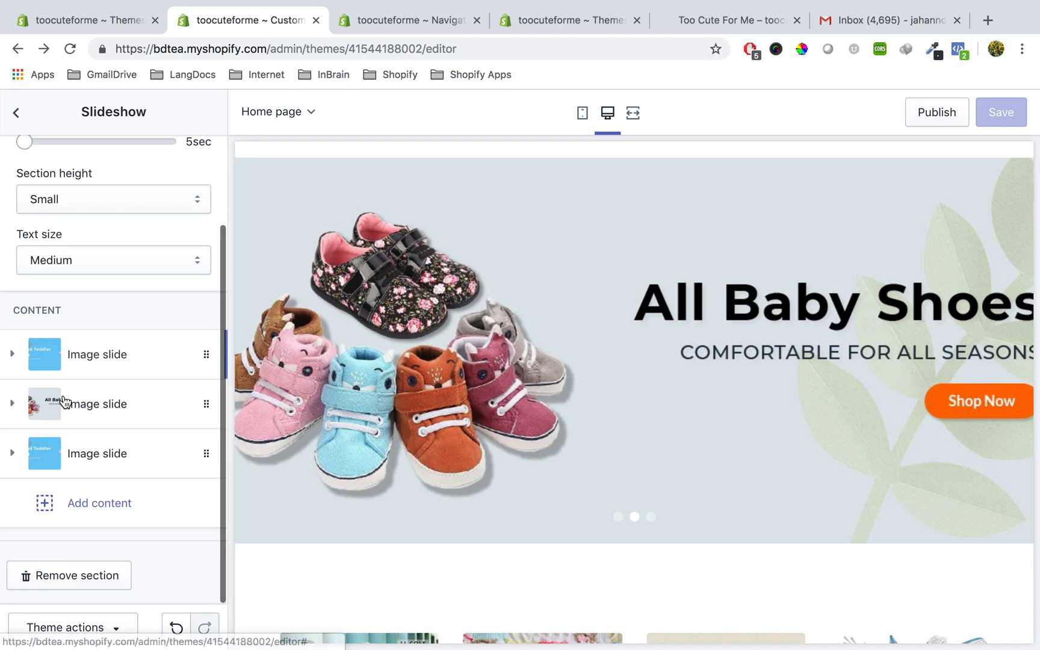
pyautogui.click(12, 456)
pyautogui.scroll(-8, 144, 506)
pyautogui.scroll(-1, 146, 511)
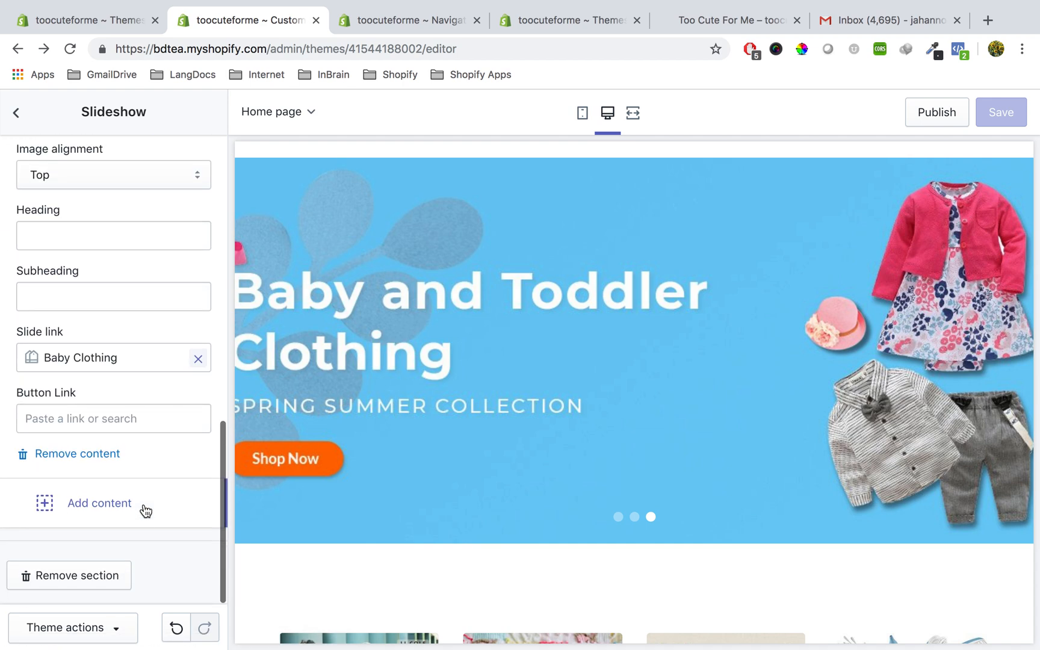
pyautogui.click(70, 461)
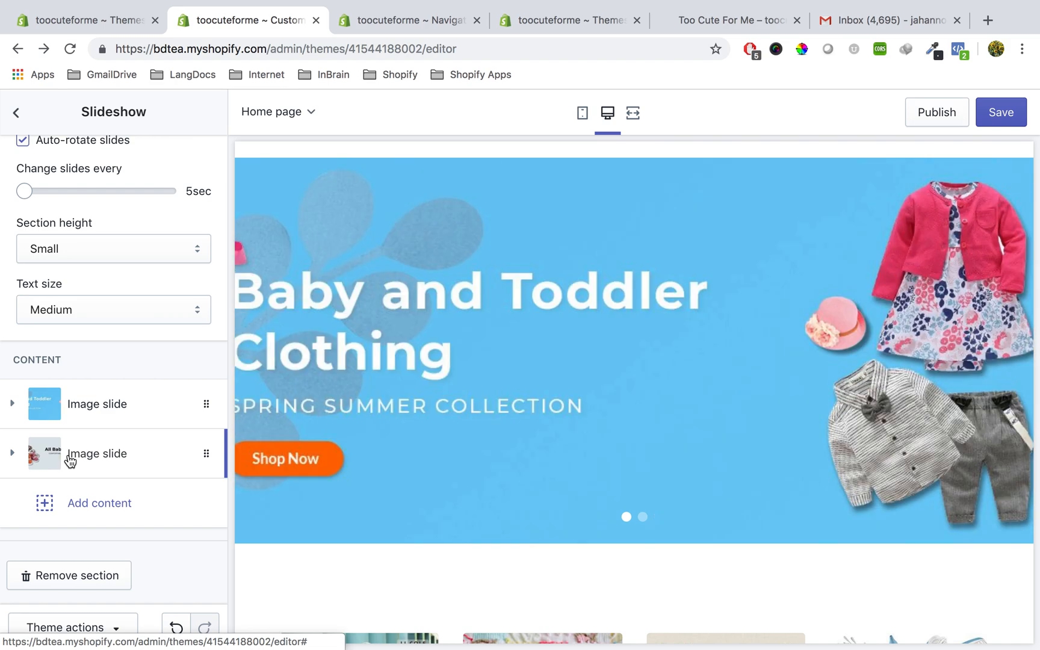
# Save the theme and review the slideshow's settings and remaining slides.
pyautogui.click(1008, 114)
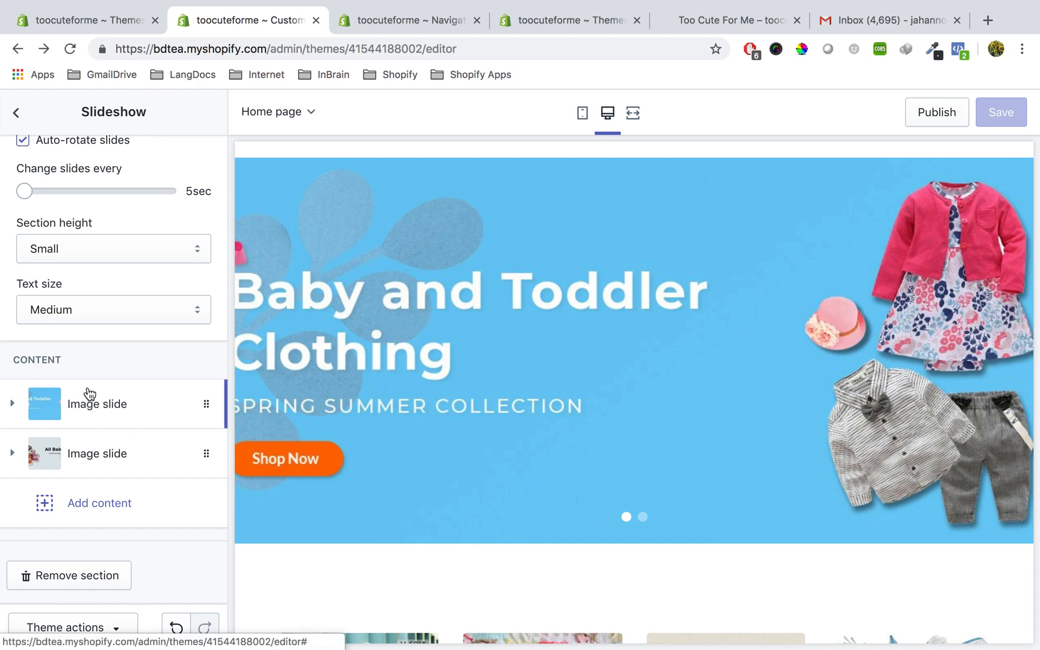
pyautogui.scroll(2, 83, 395)
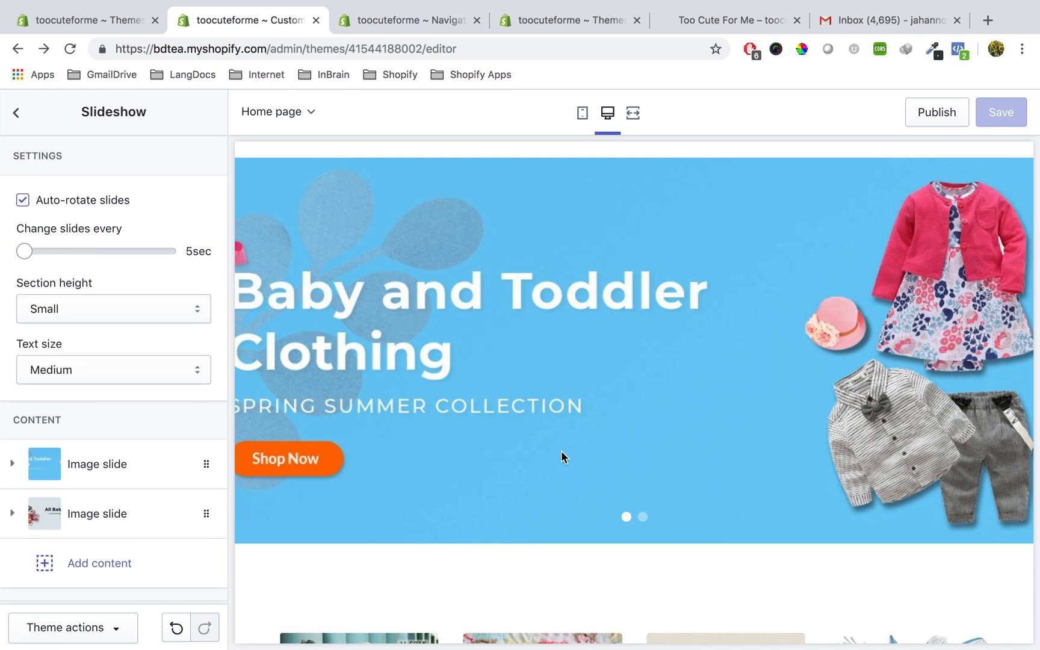
pyautogui.scroll(-2, 89, 500)
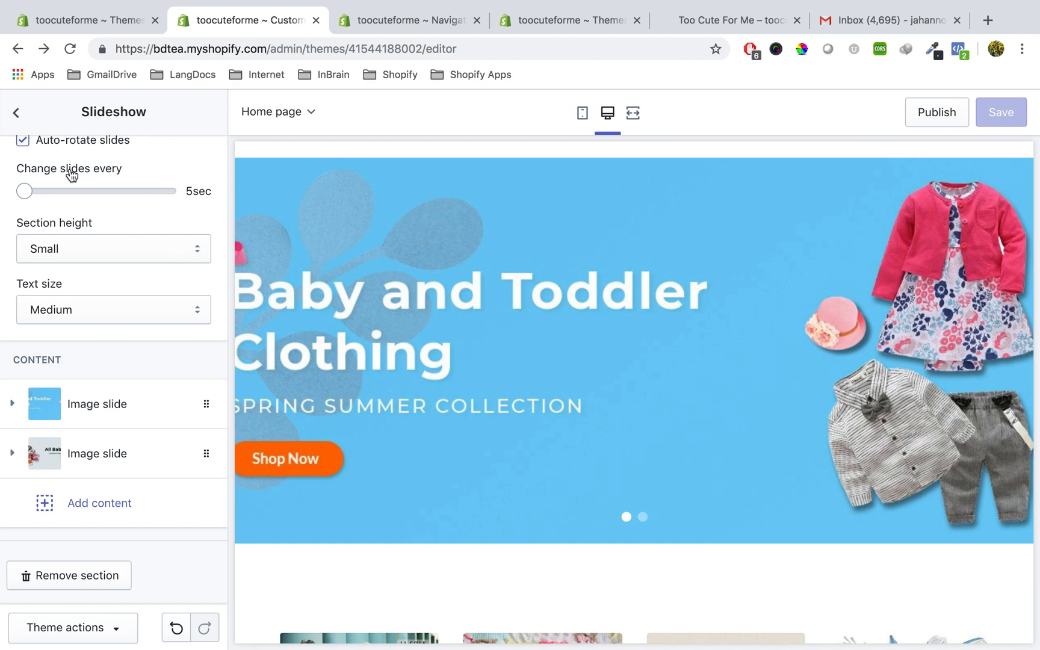
# Leave the Slideshow settings and open the home page's Collection list section for editing.
pyautogui.scroll(2, 92, 285)
pyautogui.click(18, 113)
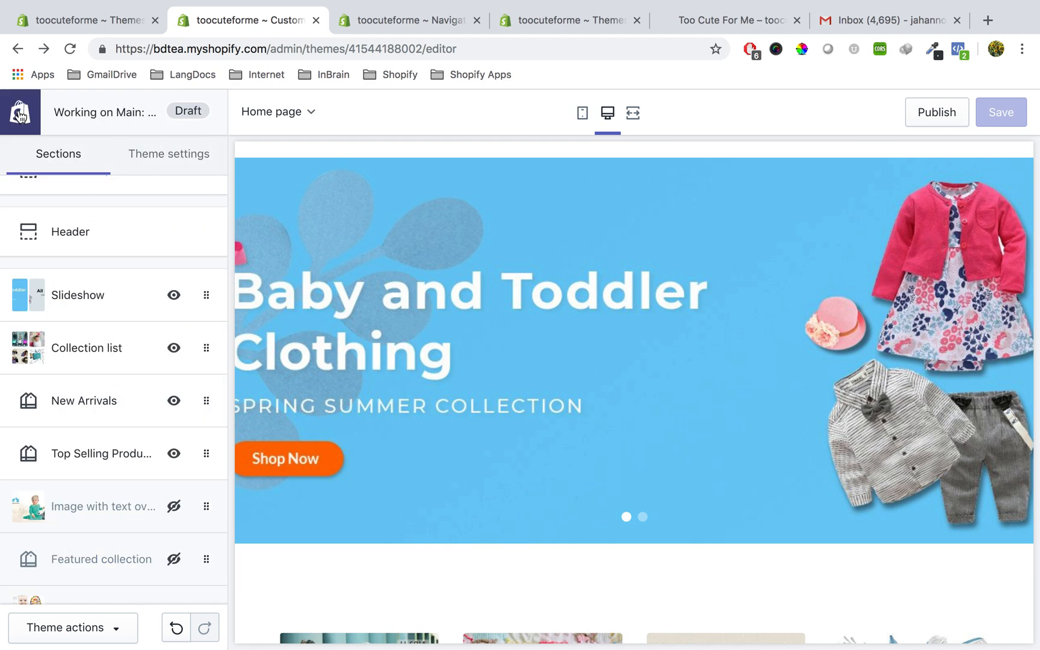
pyautogui.scroll(-3, 497, 385)
pyautogui.scroll(-2, 497, 385)
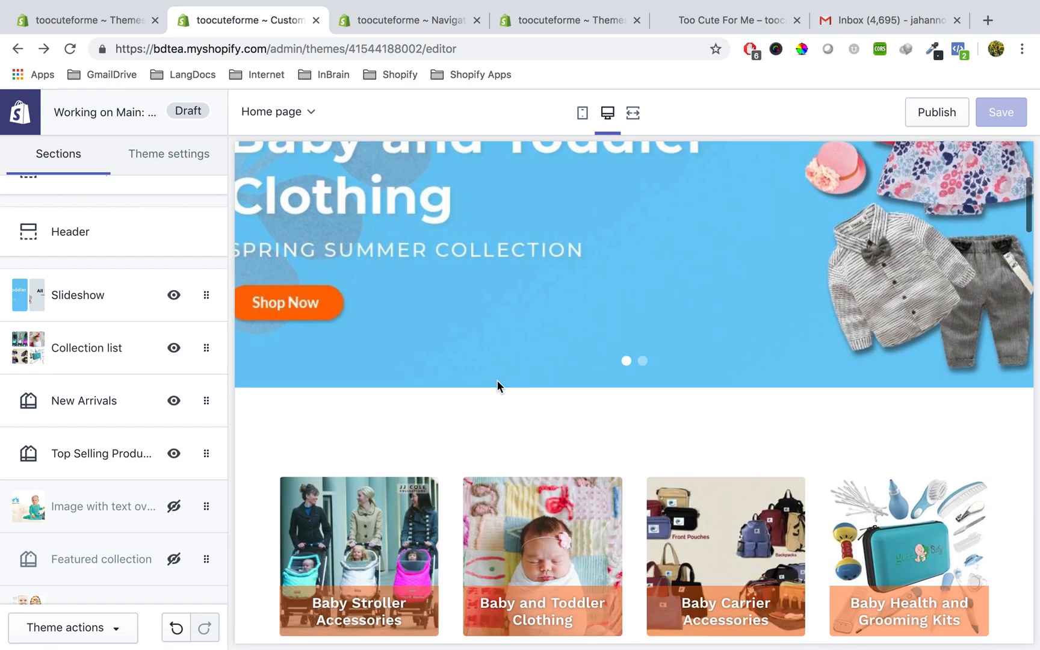
pyautogui.click(97, 347)
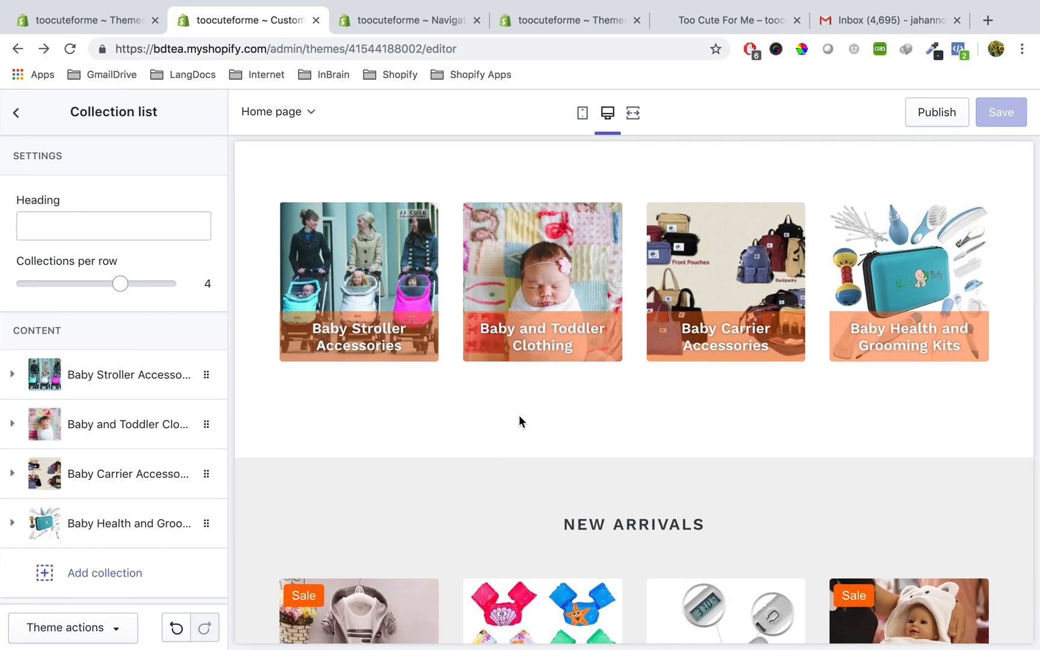
pyautogui.scroll(-2, 519, 415)
pyautogui.scroll(2, 523, 487)
pyautogui.scroll(1, 524, 493)
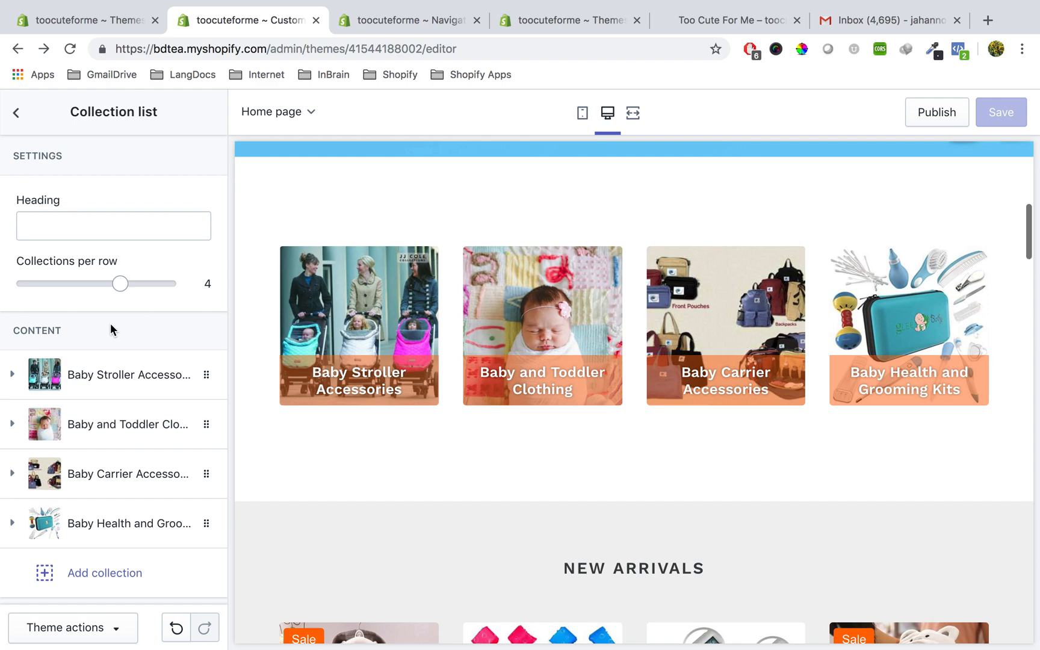
# Set the collection list section's heading to "Our Collections".
pyautogui.click(133, 224)
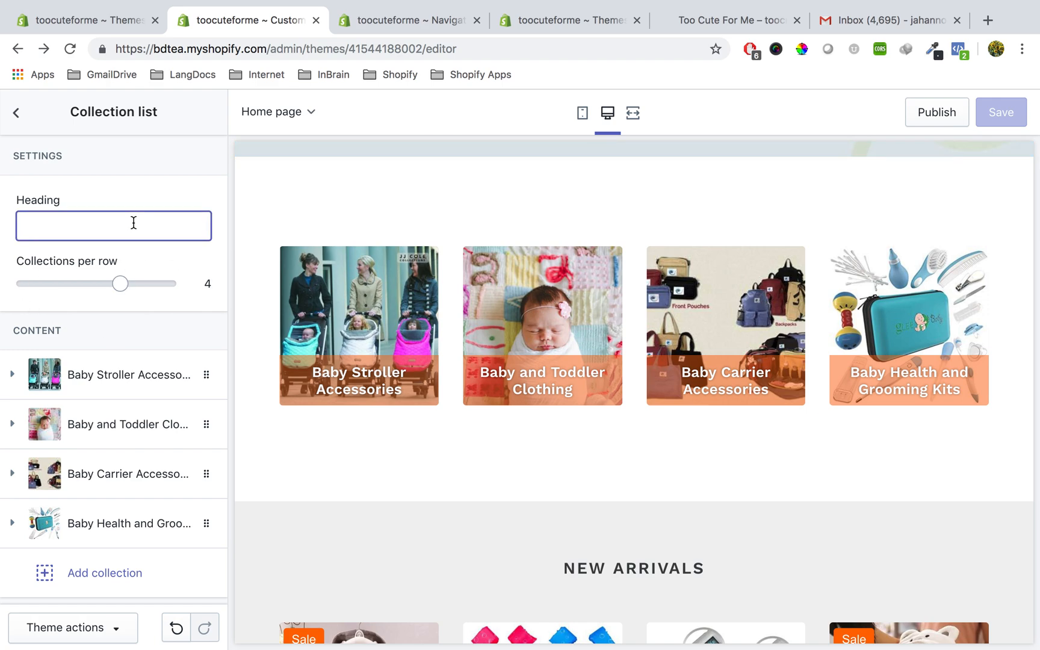
pyautogui.scroll(3, 708, 383)
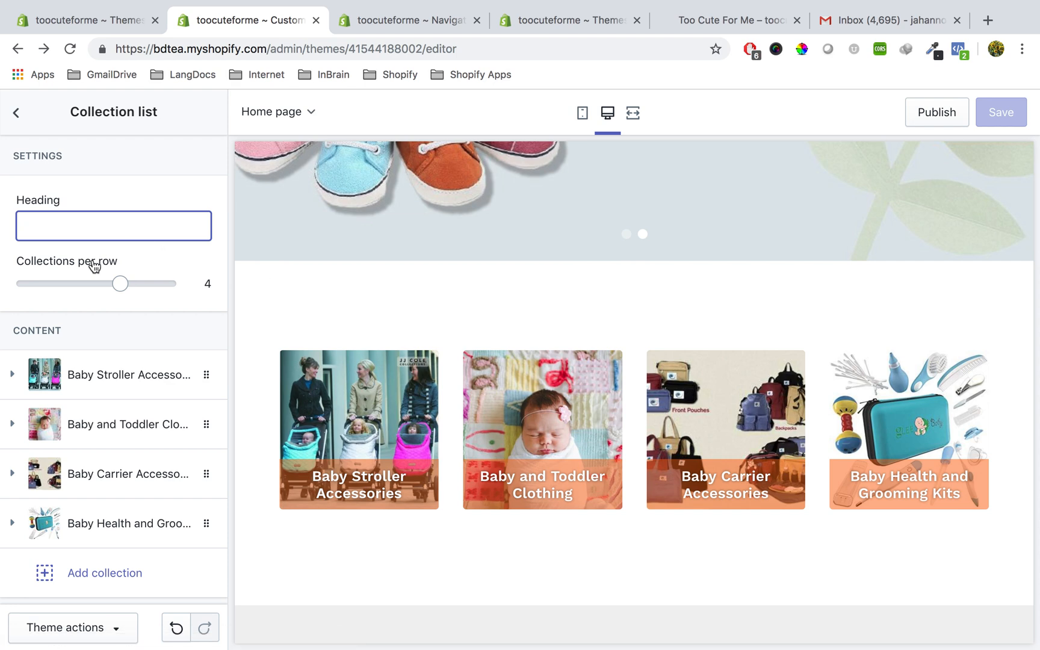
pyautogui.write('Our ')
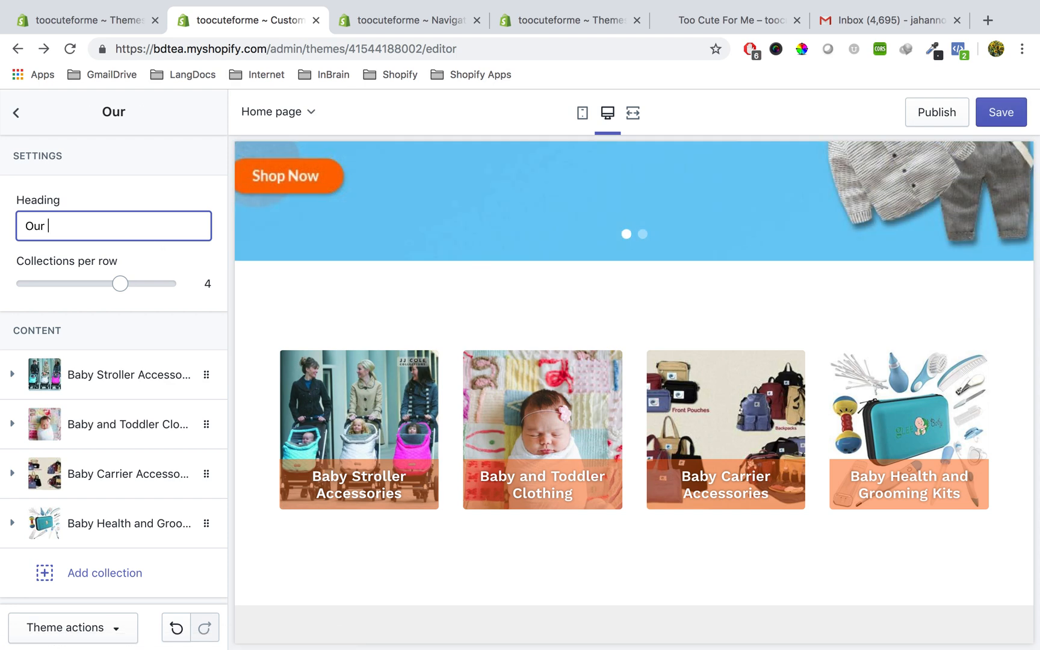
pyautogui.write('Collections')
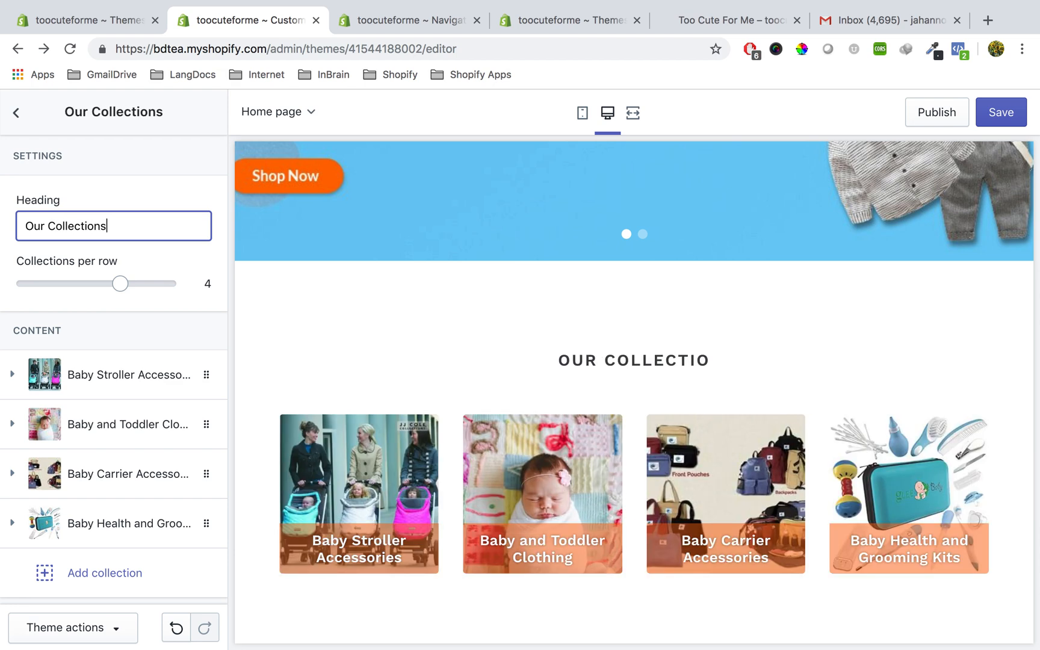
pyautogui.click(136, 184)
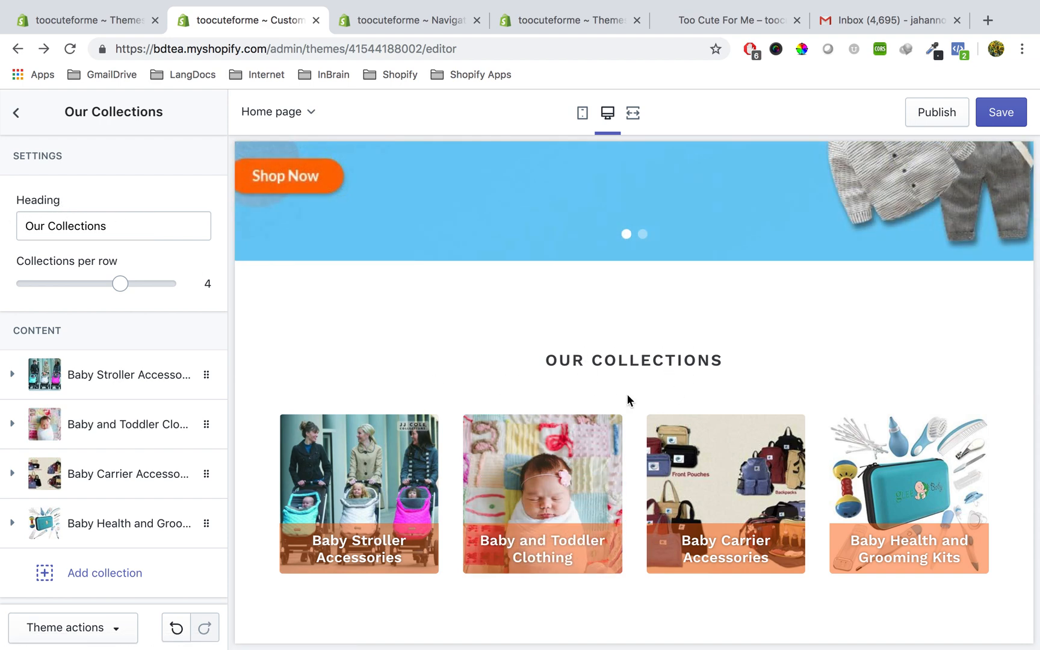
# Try the collection list with 5 and with 3 collections per row, and return the setting to 4.
pyautogui.scroll(-2, 625, 446)
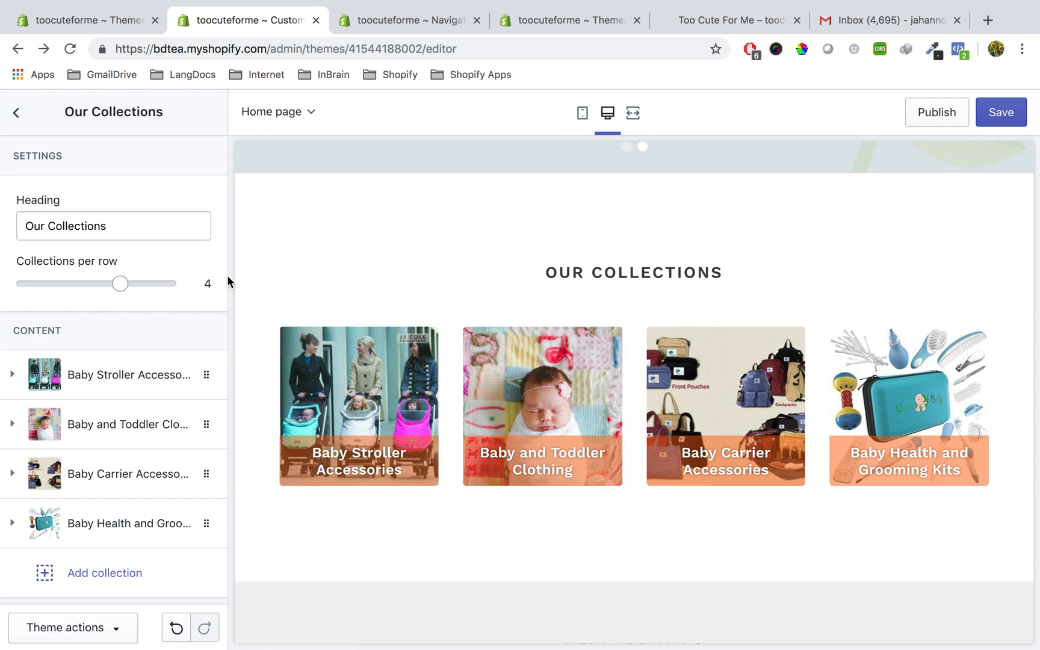
pyautogui.moveTo(121, 285); pyautogui.dragTo(162, 291)
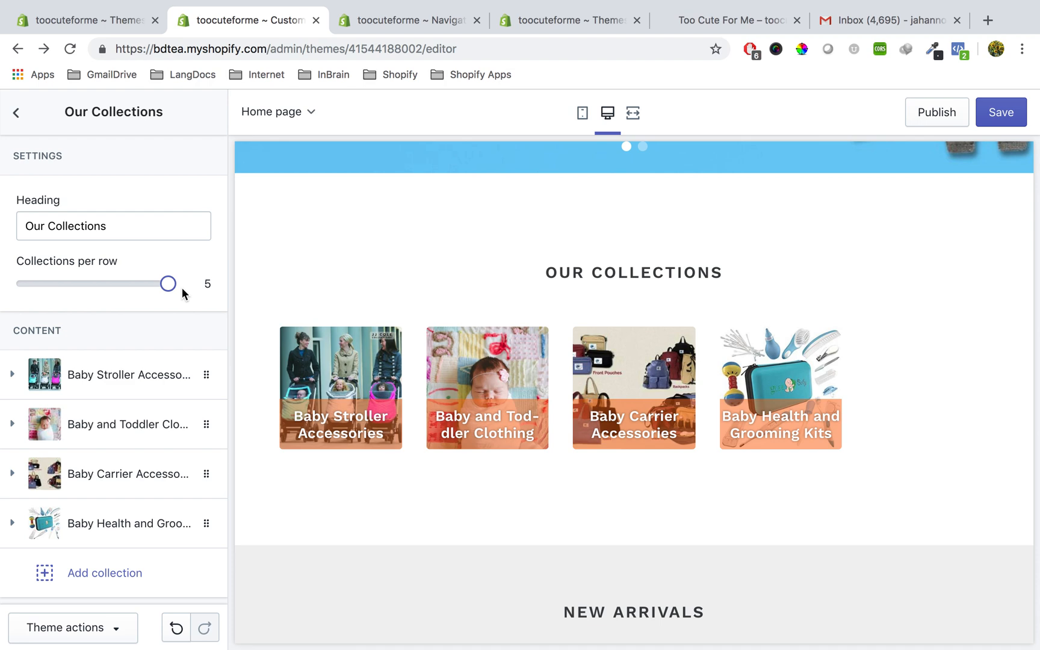
pyautogui.moveTo(164, 284); pyautogui.dragTo(120, 284)
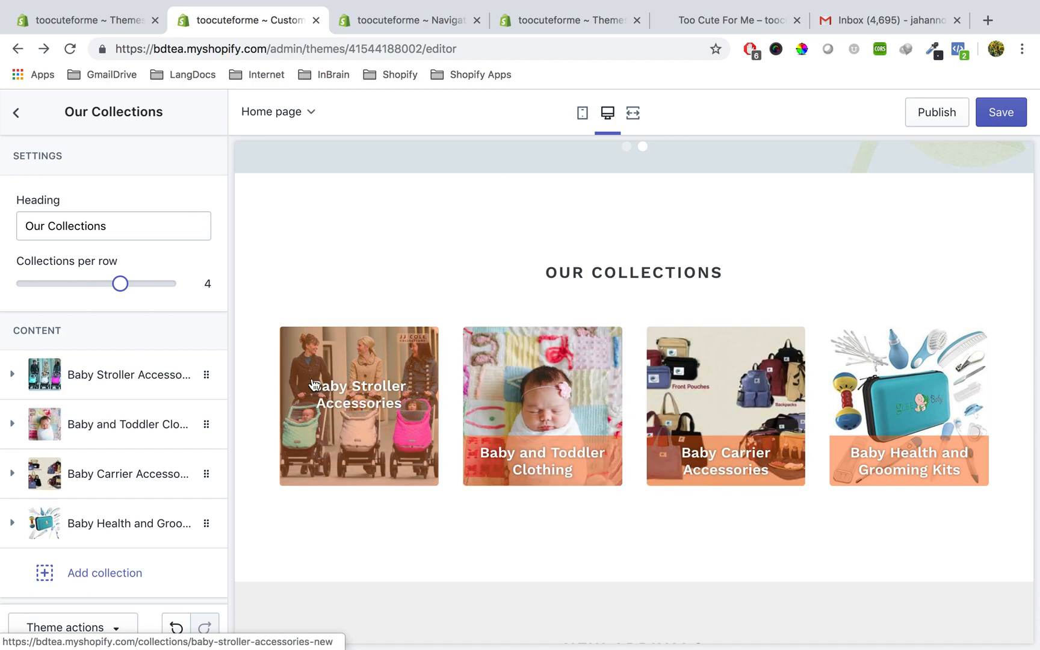
pyautogui.moveTo(120, 283); pyautogui.dragTo(74, 284)
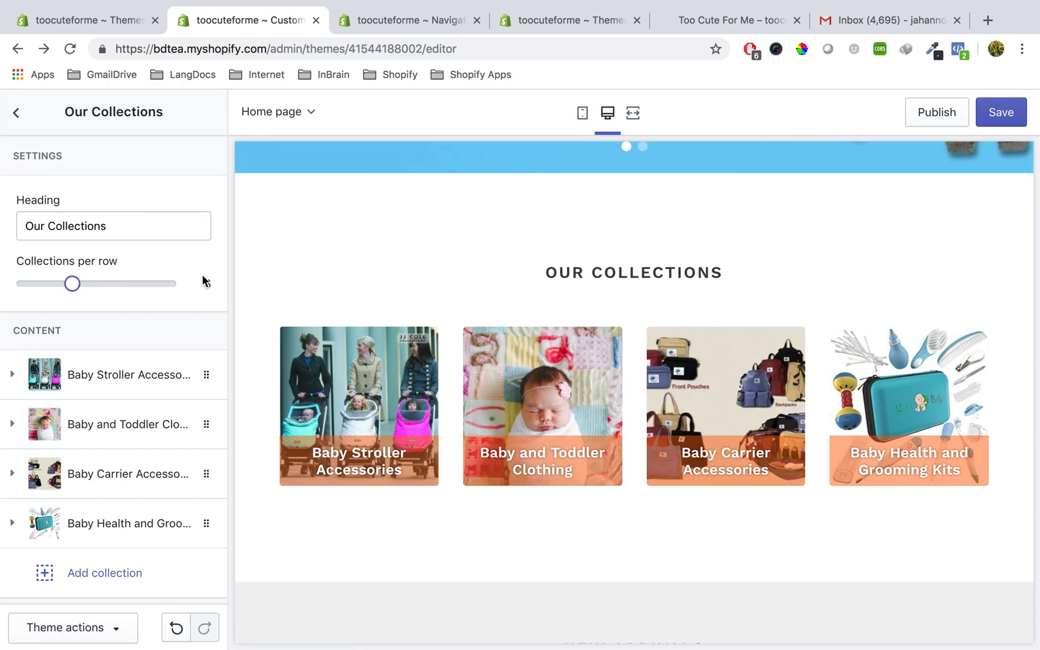
pyautogui.scroll(-3, 415, 382)
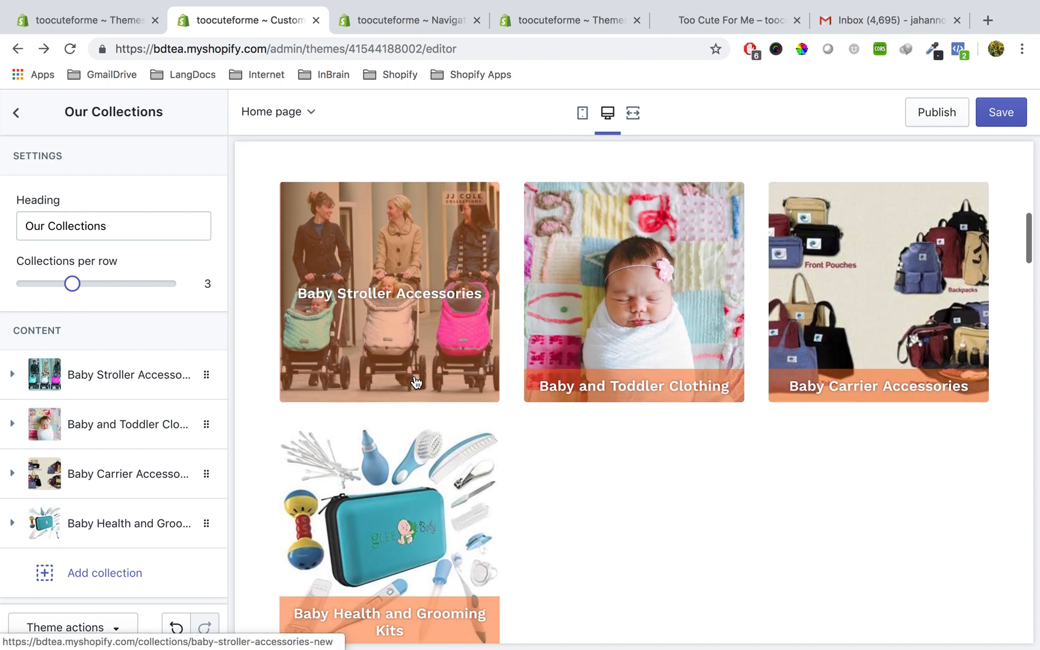
pyautogui.scroll(1, 546, 399)
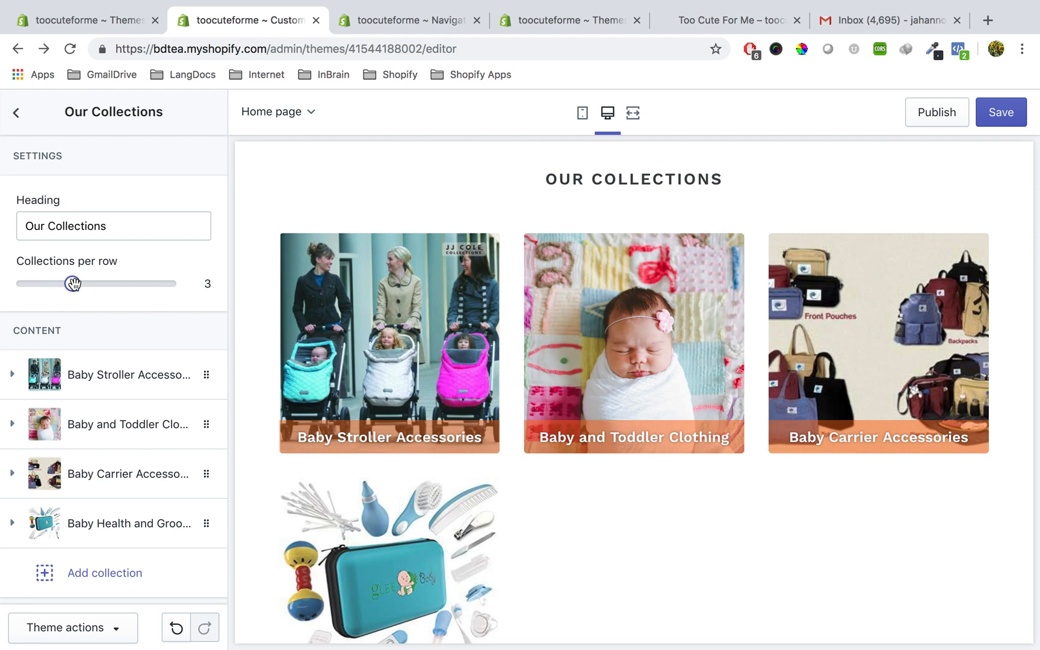
pyautogui.moveTo(73, 284); pyautogui.dragTo(163, 282)
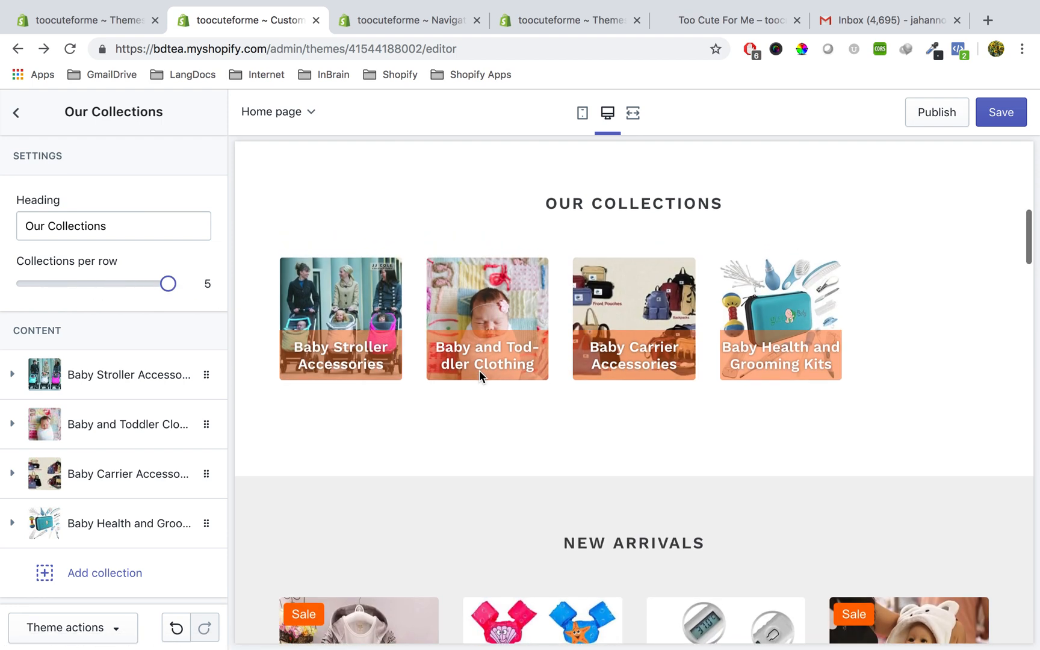
pyautogui.moveTo(168, 284); pyautogui.dragTo(92, 292)
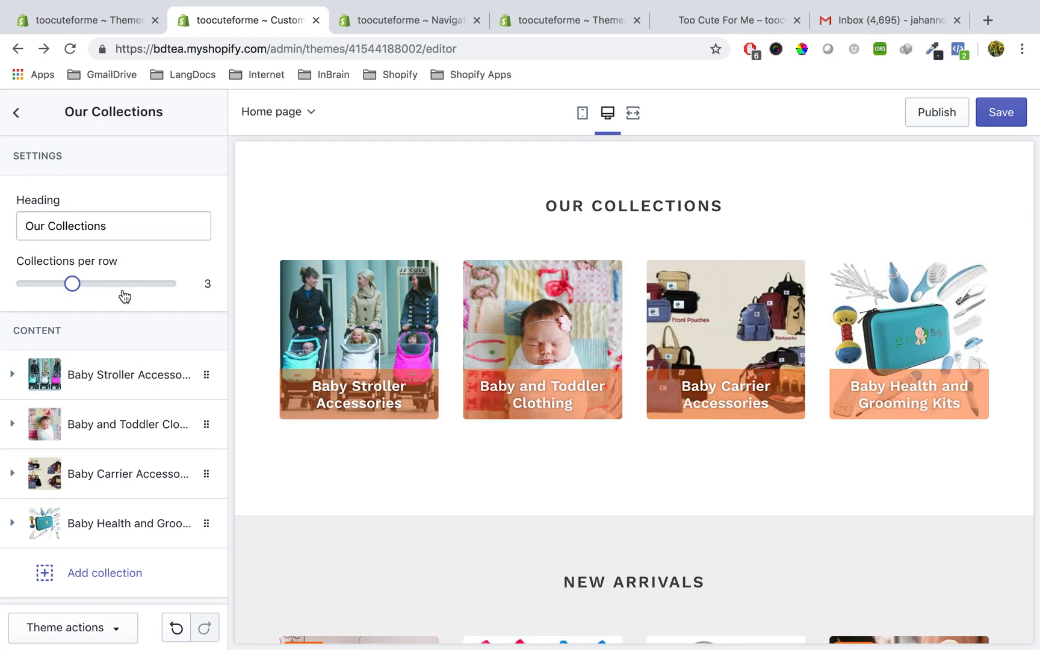
pyautogui.scroll(-2, 603, 484)
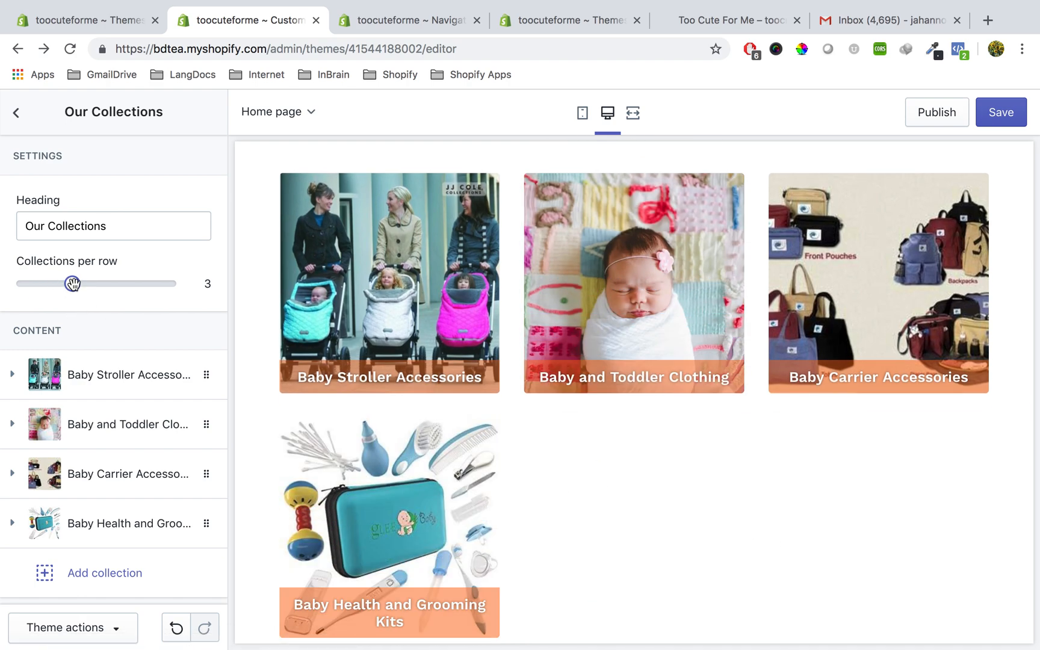
pyautogui.moveTo(73, 285); pyautogui.dragTo(120, 286)
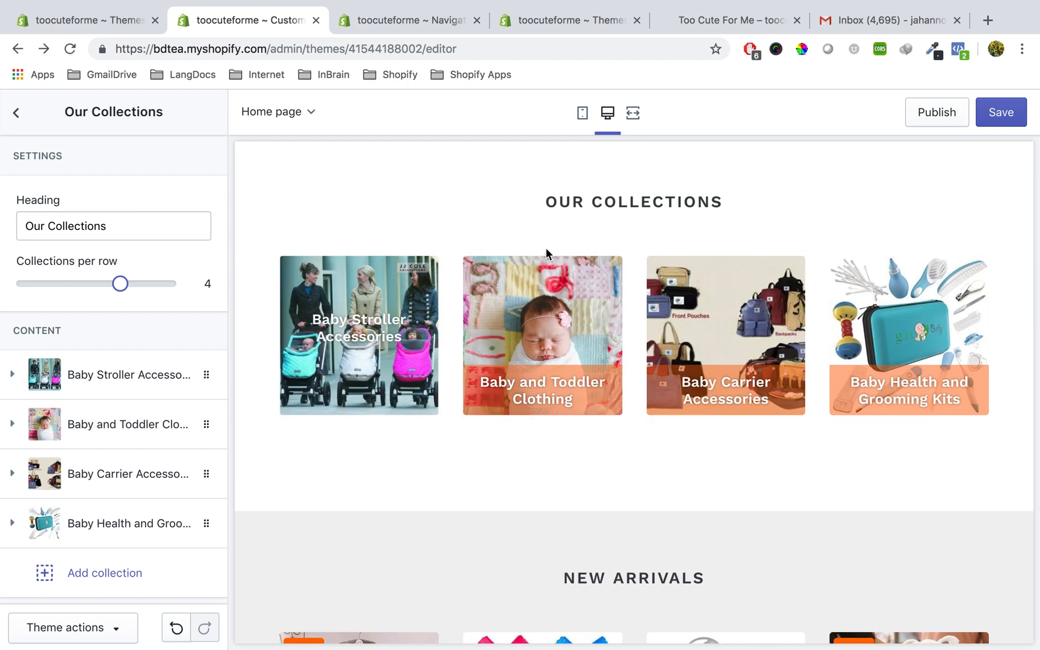
pyautogui.scroll(2, 724, 349)
pyautogui.scroll(1, 723, 349)
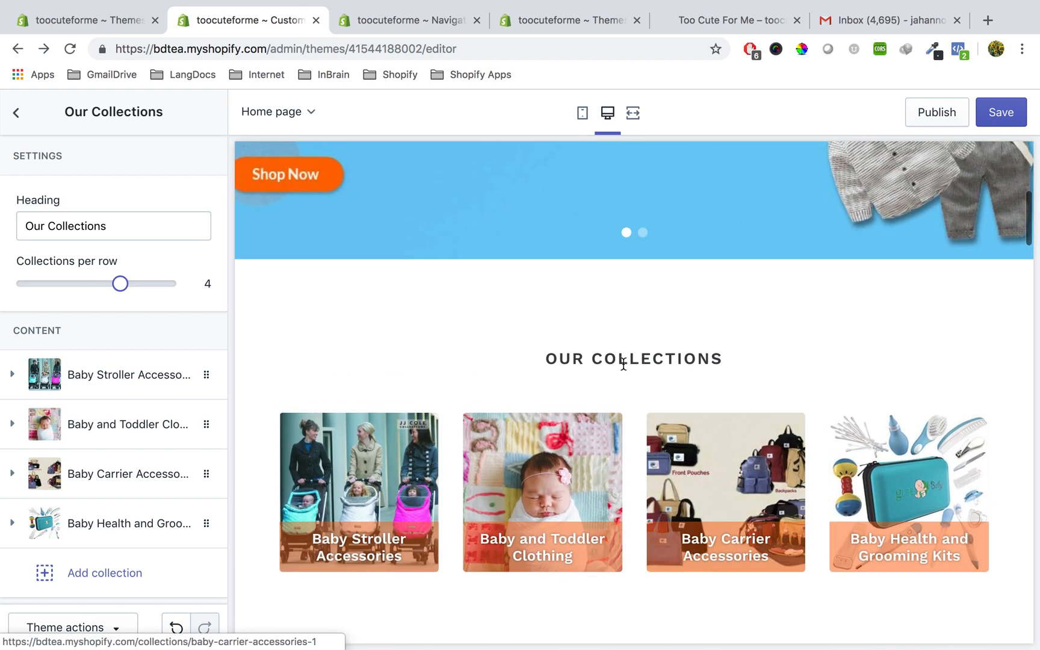
# Replace Baby Stroller Accessories in the first collection block with the Baby Accessories collection, and save the theme changes.
pyautogui.scroll(-1, 622, 365)
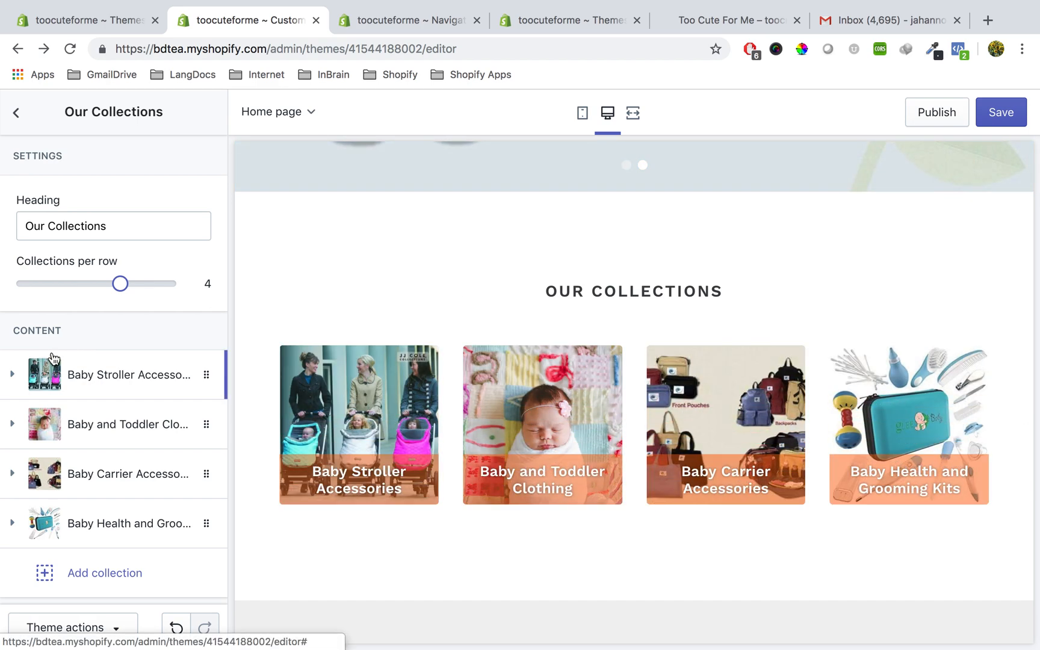
pyautogui.scroll(-1, 374, 385)
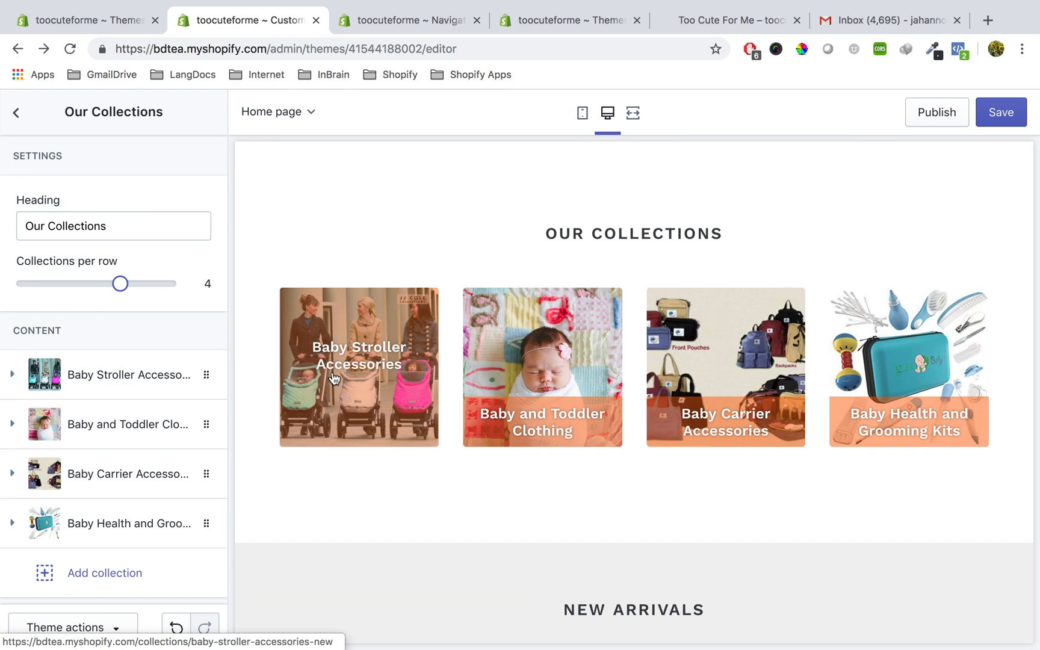
pyautogui.scroll(-2, 78, 369)
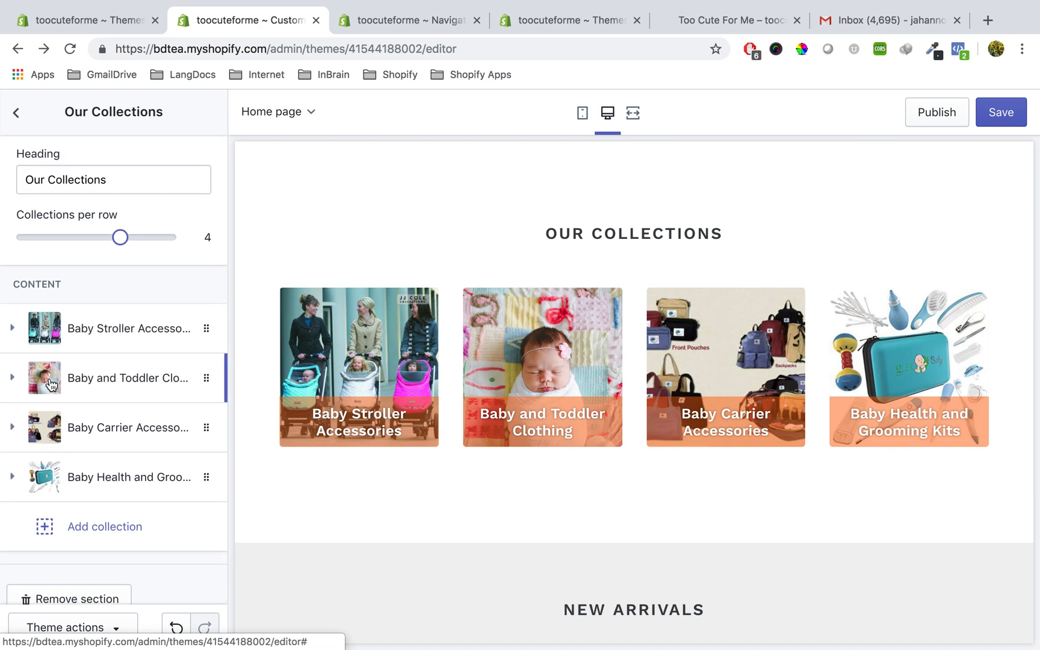
pyautogui.click(116, 335)
pyautogui.scroll(-2, 109, 409)
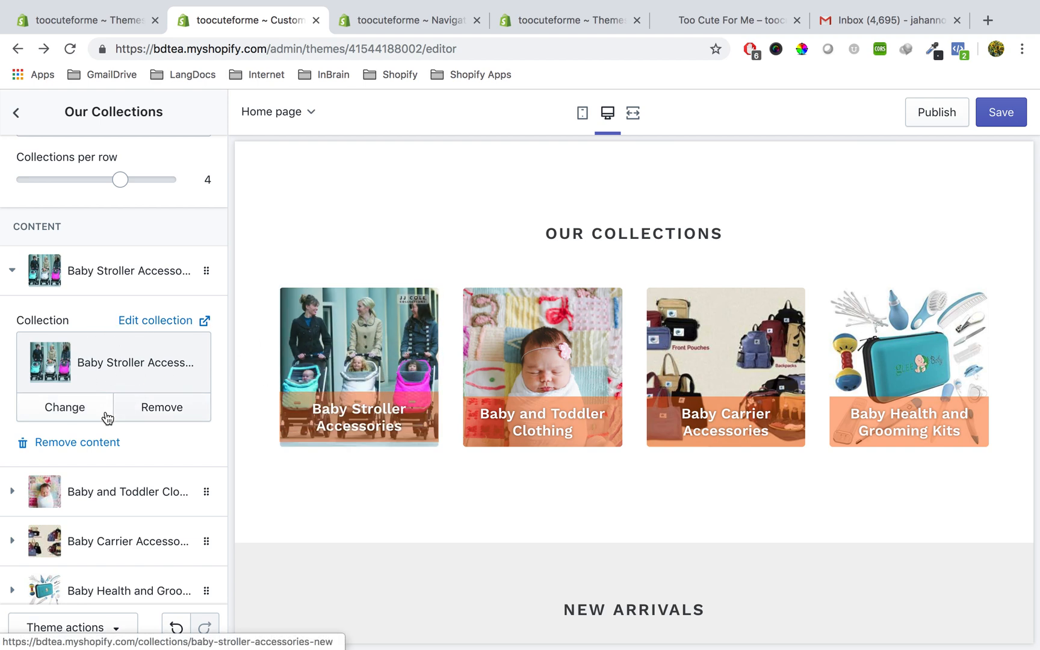
pyautogui.click(57, 410)
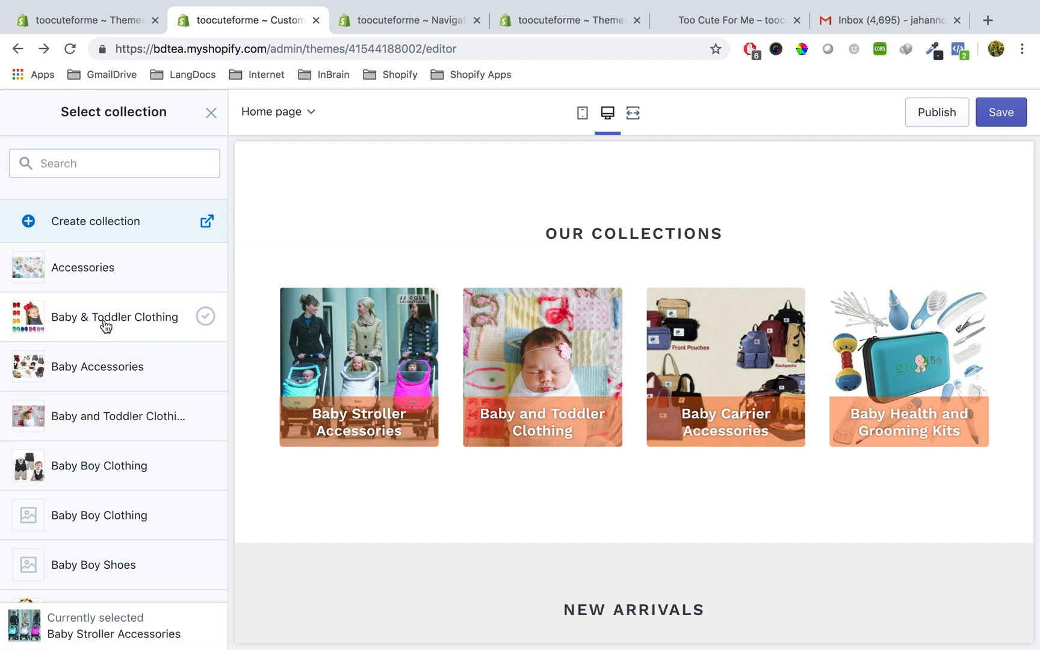
pyautogui.click(94, 370)
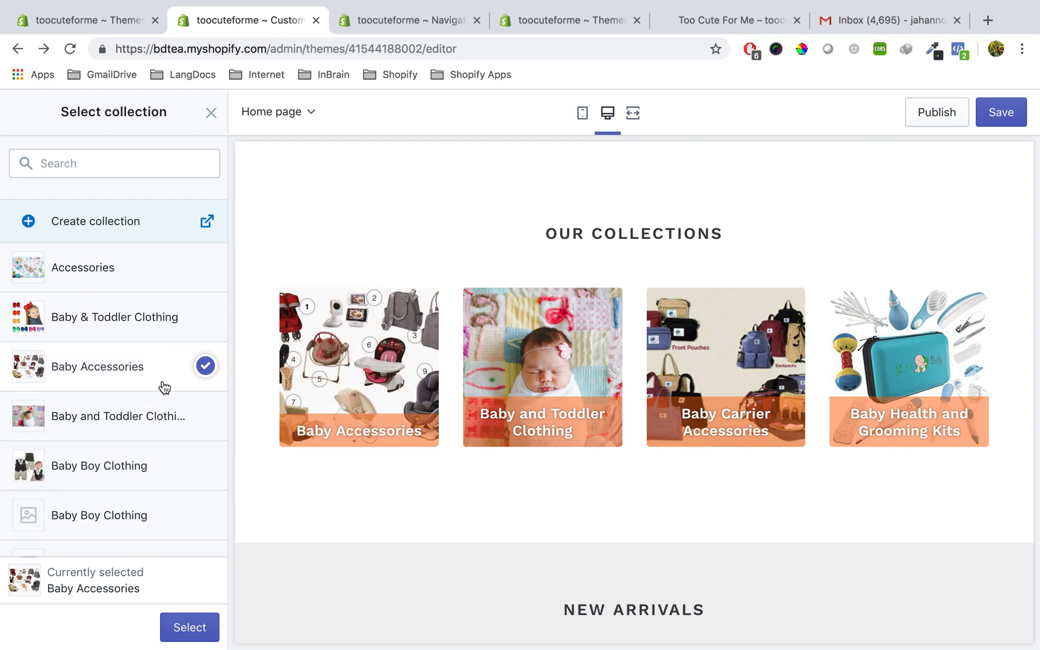
pyautogui.click(188, 628)
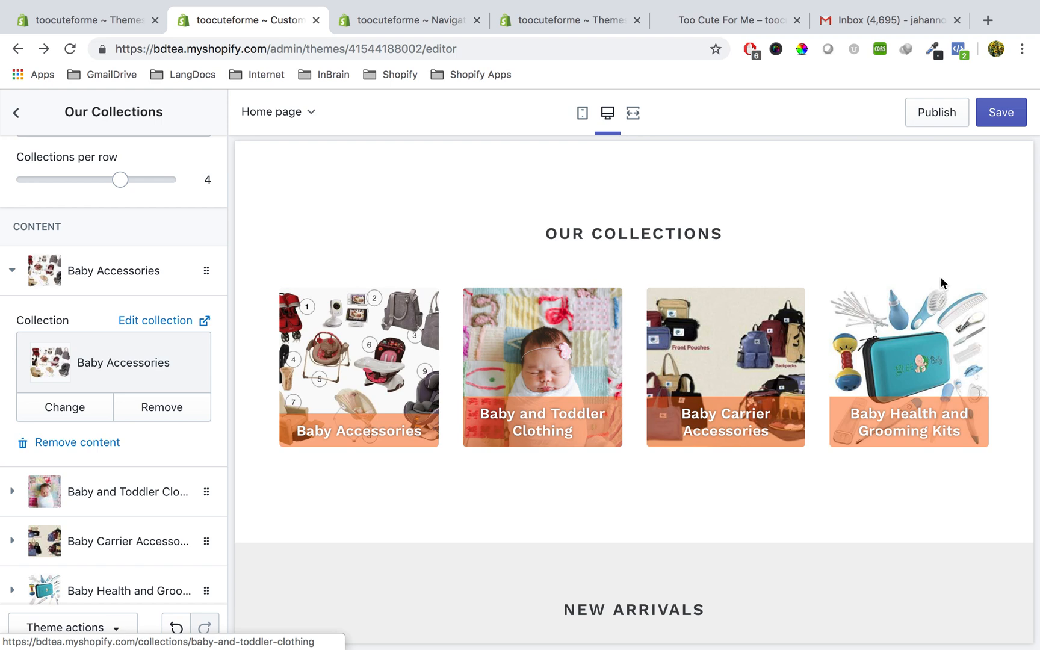
pyautogui.click(999, 112)
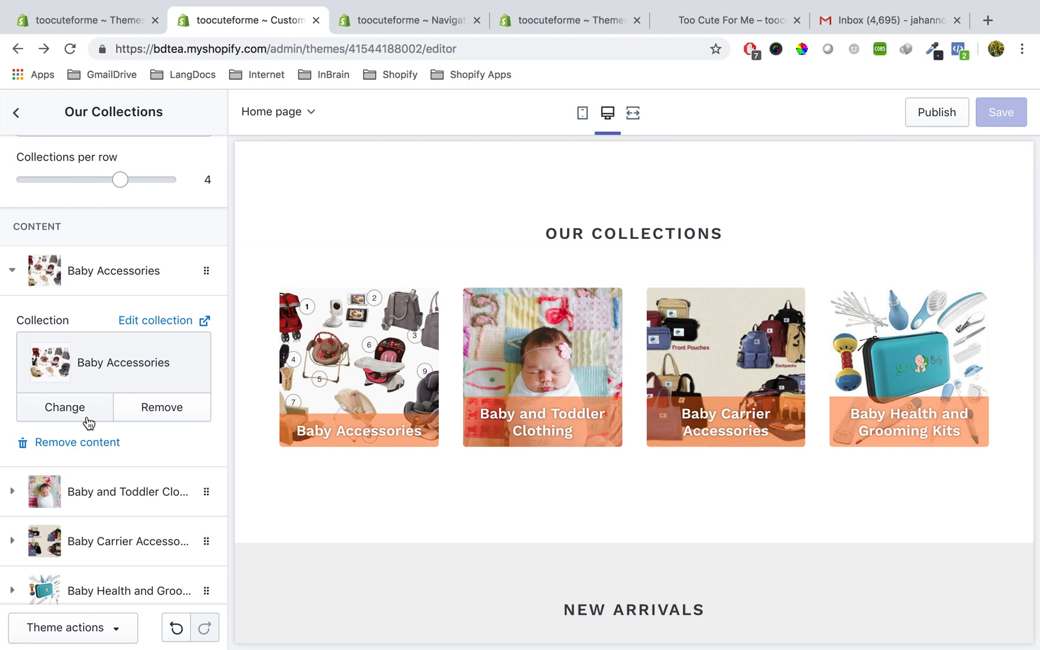
# Remove the Baby Accessories block and add a collection block showing the second Baby Stroller Accessories match from a search for "Baby Stroll".
pyautogui.click(77, 443)
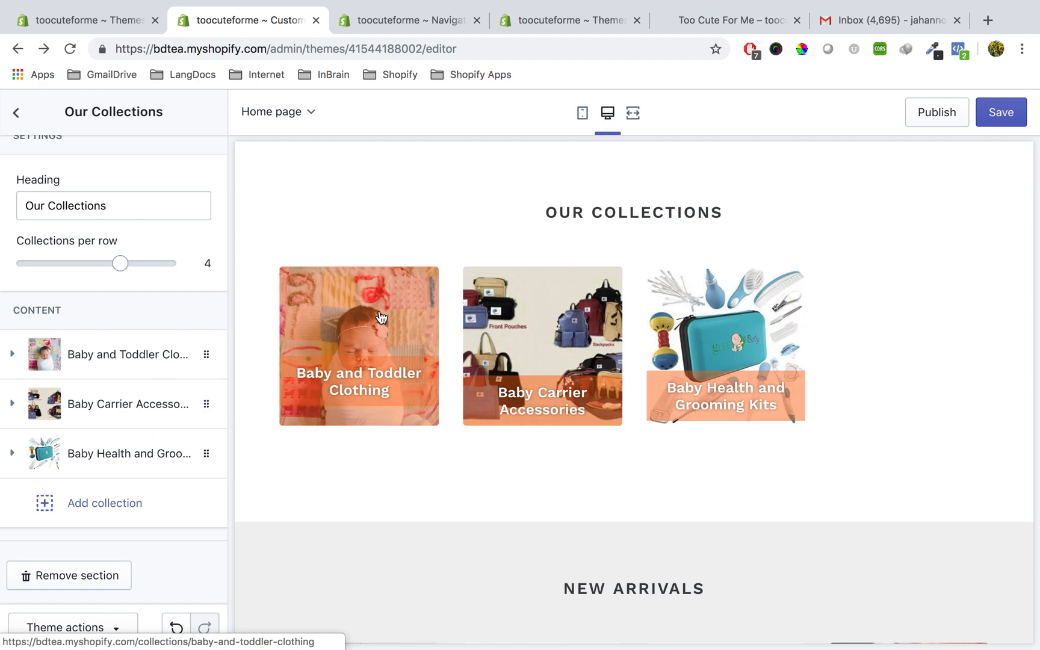
pyautogui.click(82, 511)
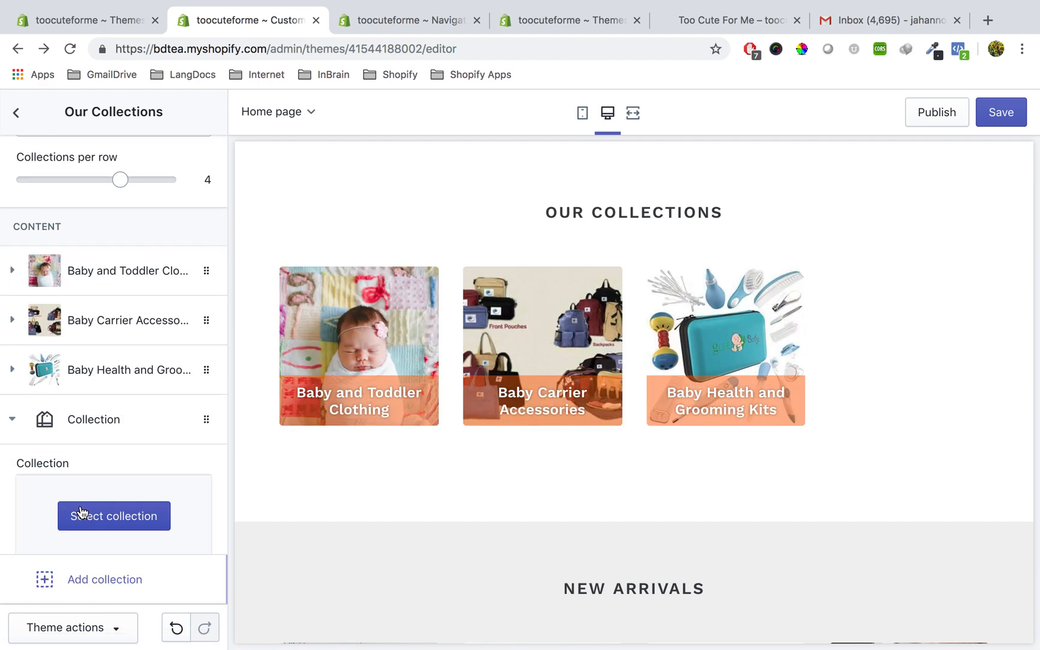
pyautogui.click(123, 524)
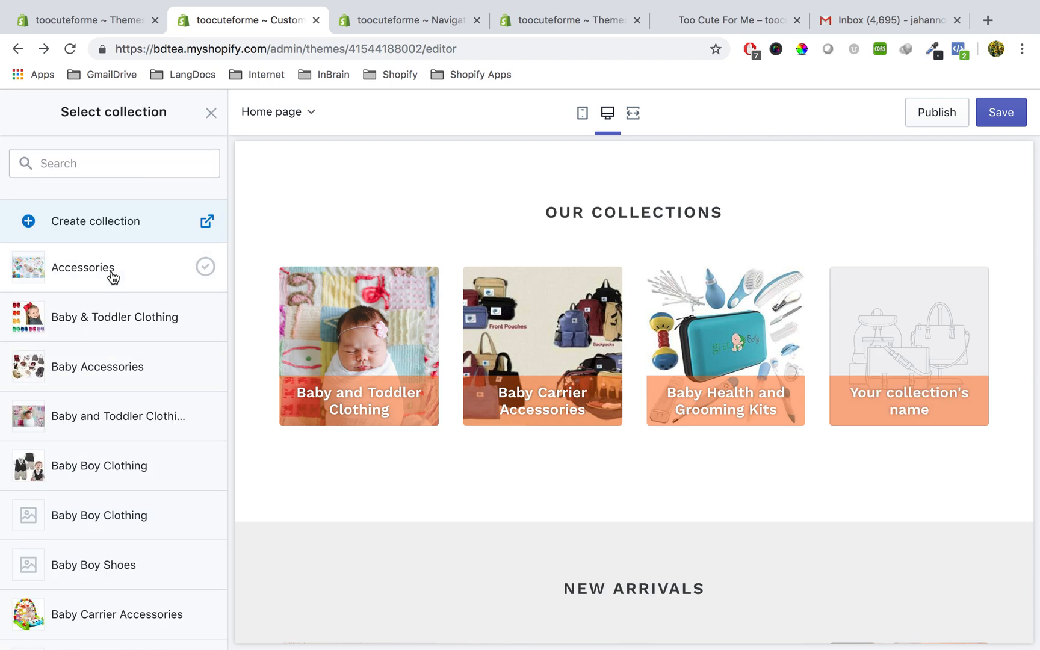
pyautogui.scroll(-1, 104, 337)
pyautogui.scroll(1, 105, 361)
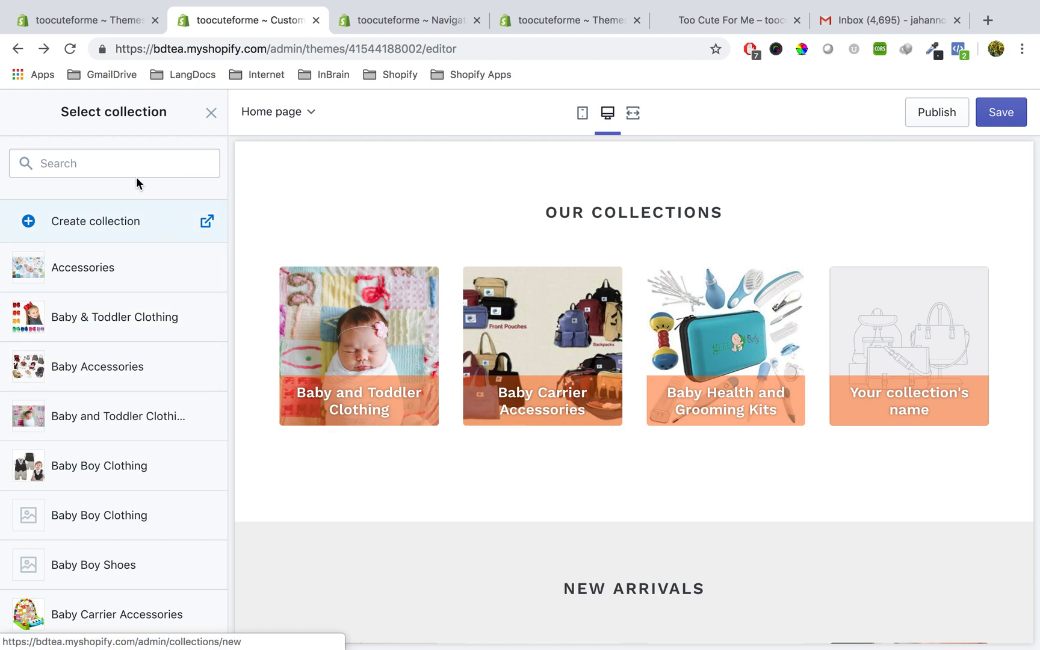
pyautogui.click(142, 163)
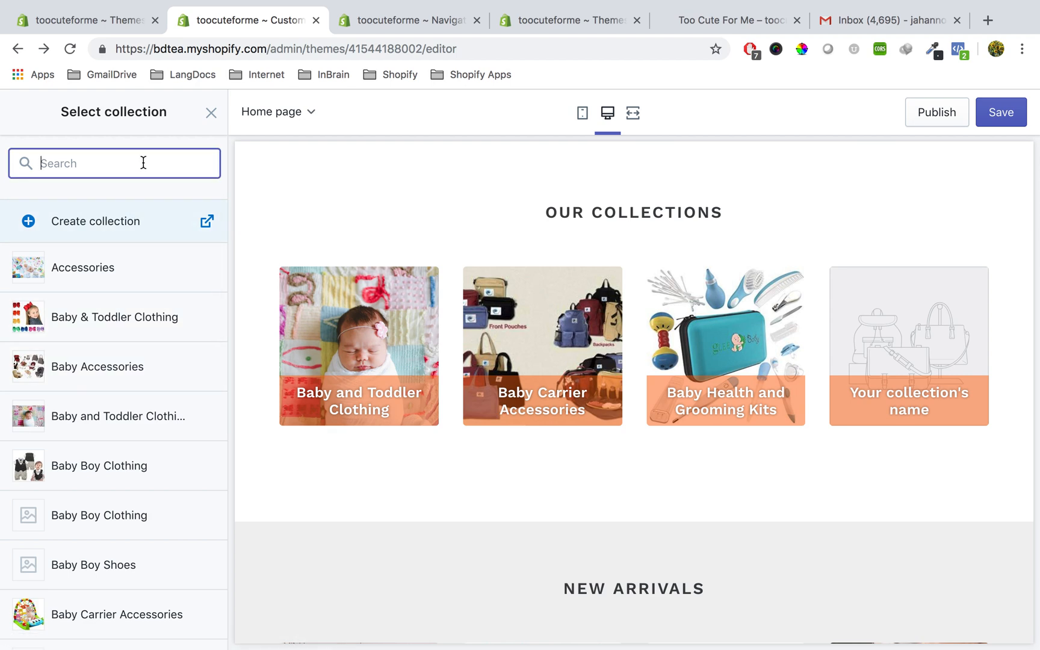
pyautogui.write('Baby Stroll')
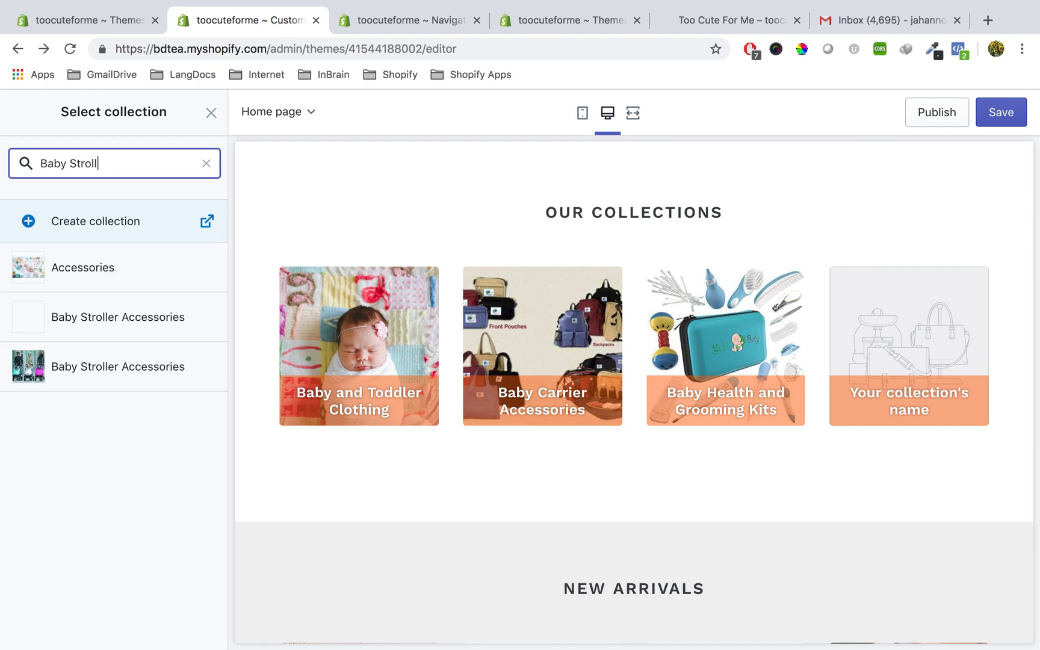
pyautogui.click(113, 376)
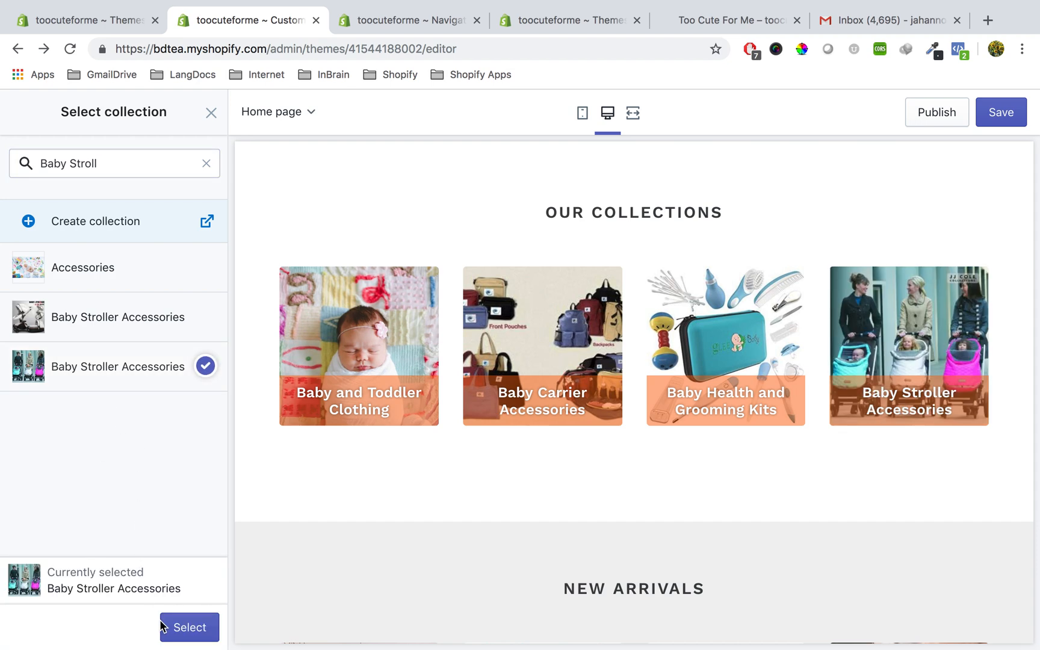
pyautogui.click(190, 628)
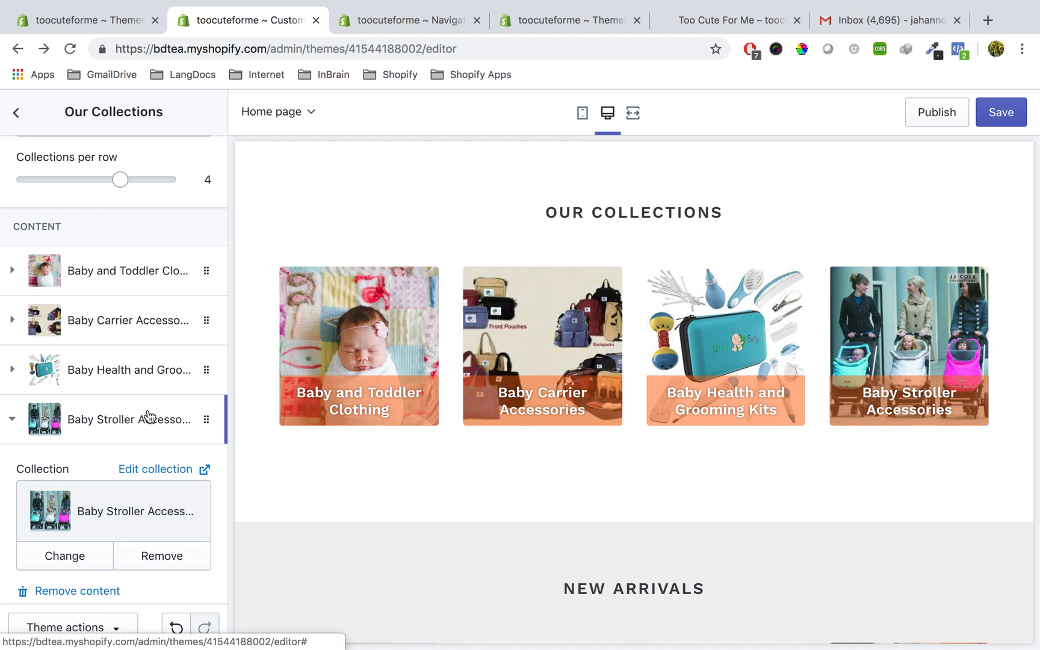
# Move the Baby Stroller Accessories block to the first place in the collection list, and save the theme changes.
pyautogui.moveTo(205, 420); pyautogui.dragTo(204, 302)
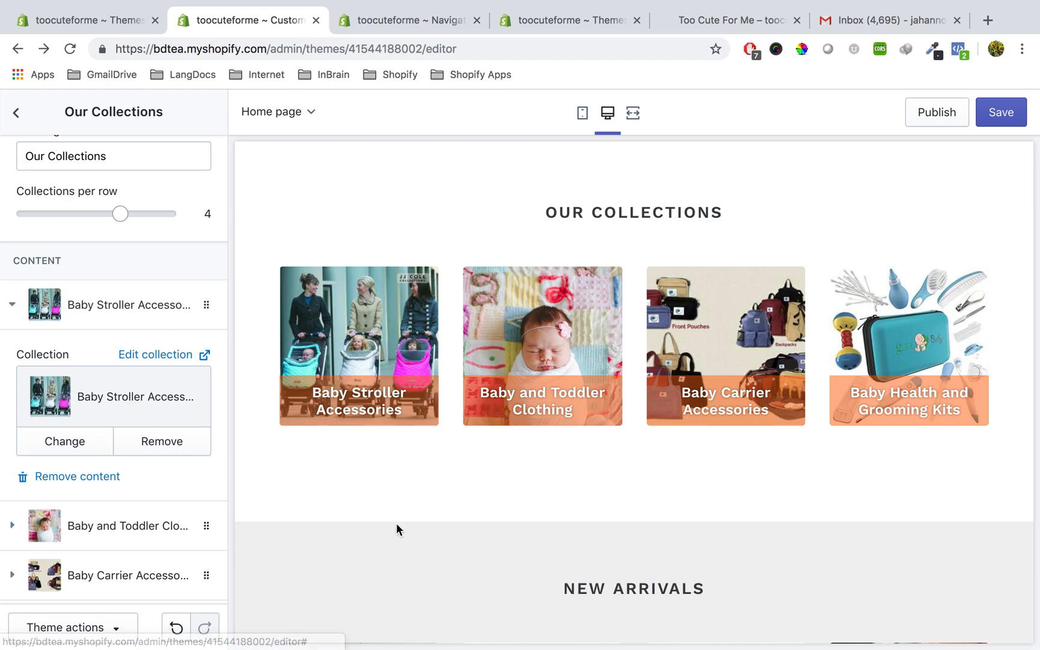
pyautogui.scroll(-3, 9, 420)
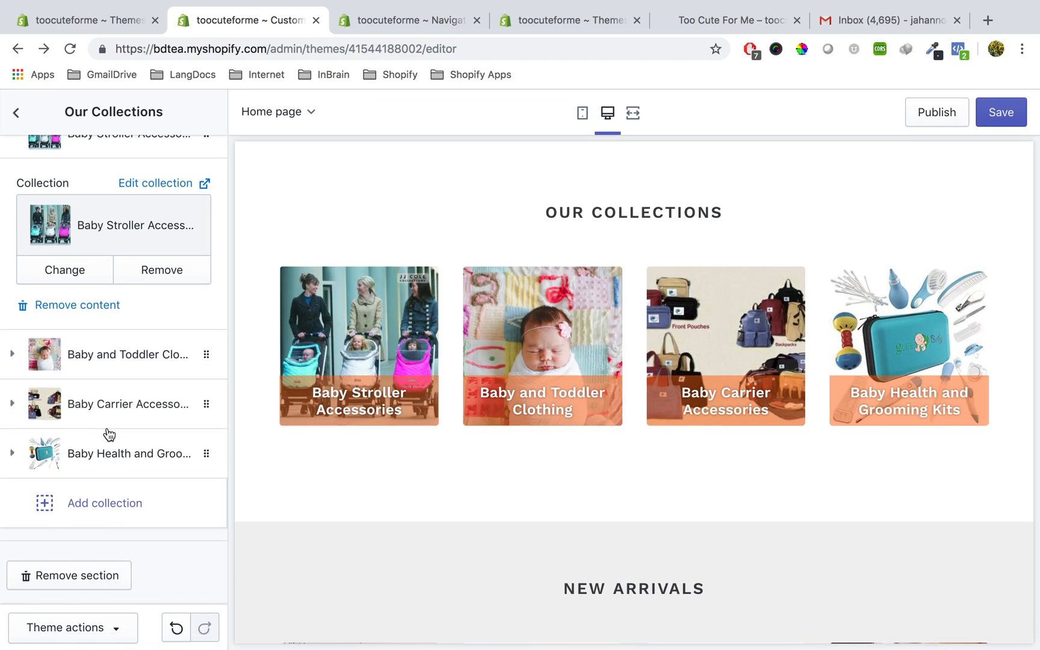
pyautogui.scroll(4, 111, 421)
pyautogui.scroll(-4, 111, 416)
pyautogui.scroll(4, 128, 455)
pyautogui.scroll(-4, 100, 452)
pyautogui.scroll(4, 193, 383)
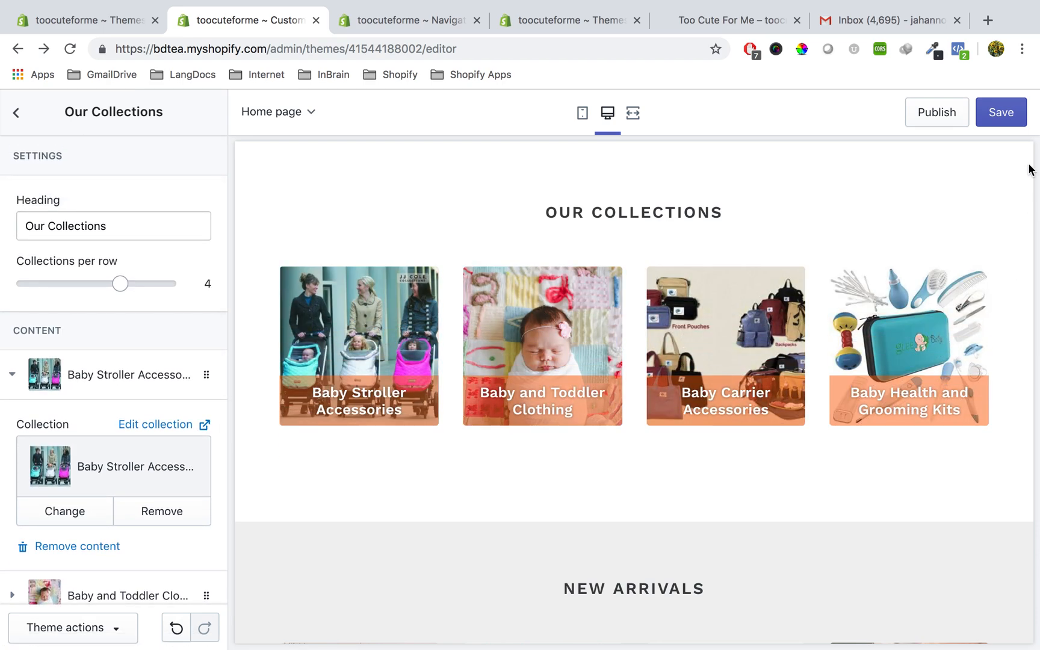
pyautogui.click(1002, 120)
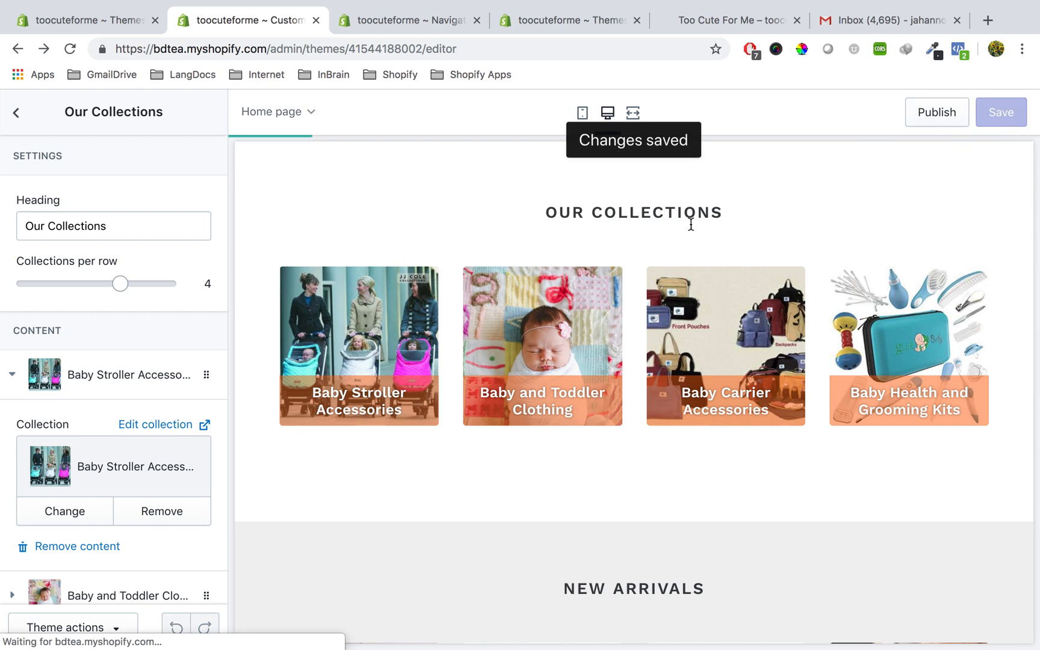
# Collapse the Baby Stroller Accessories block and switch from the Our Collections section to the New Arrivals section's settings.
pyautogui.scroll(-5, 485, 372)
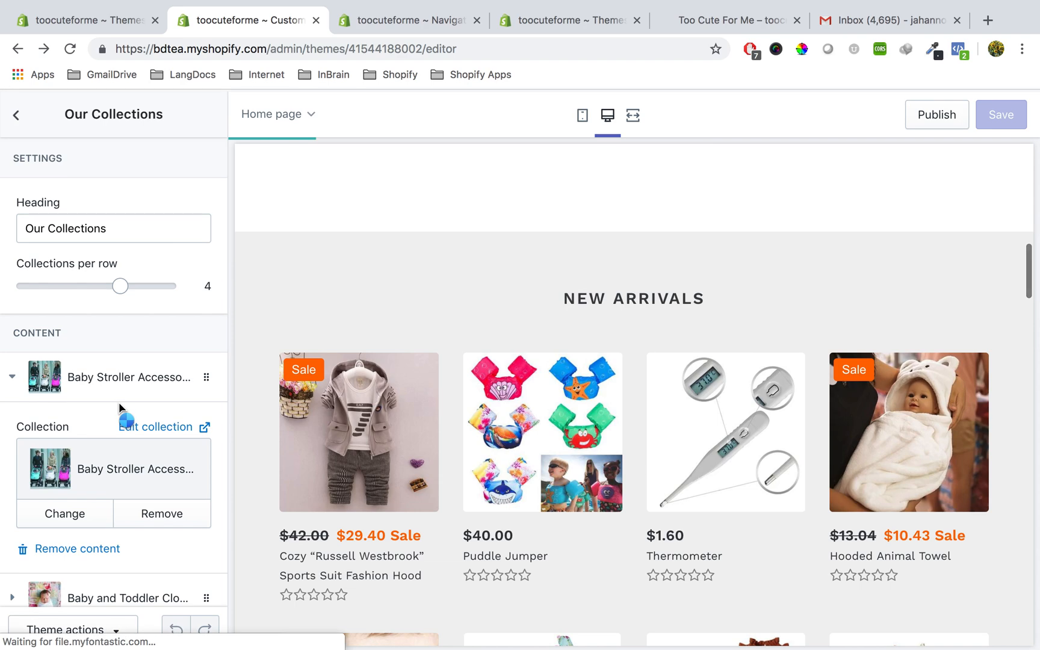
pyautogui.scroll(-4, 114, 385)
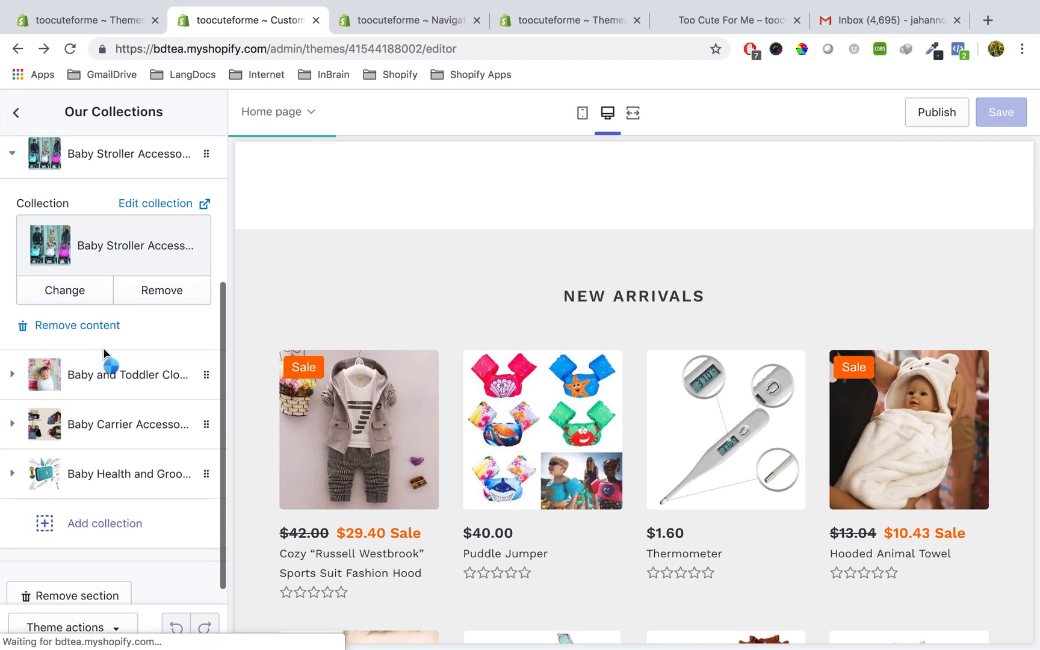
pyautogui.scroll(4, 103, 352)
pyautogui.click(12, 371)
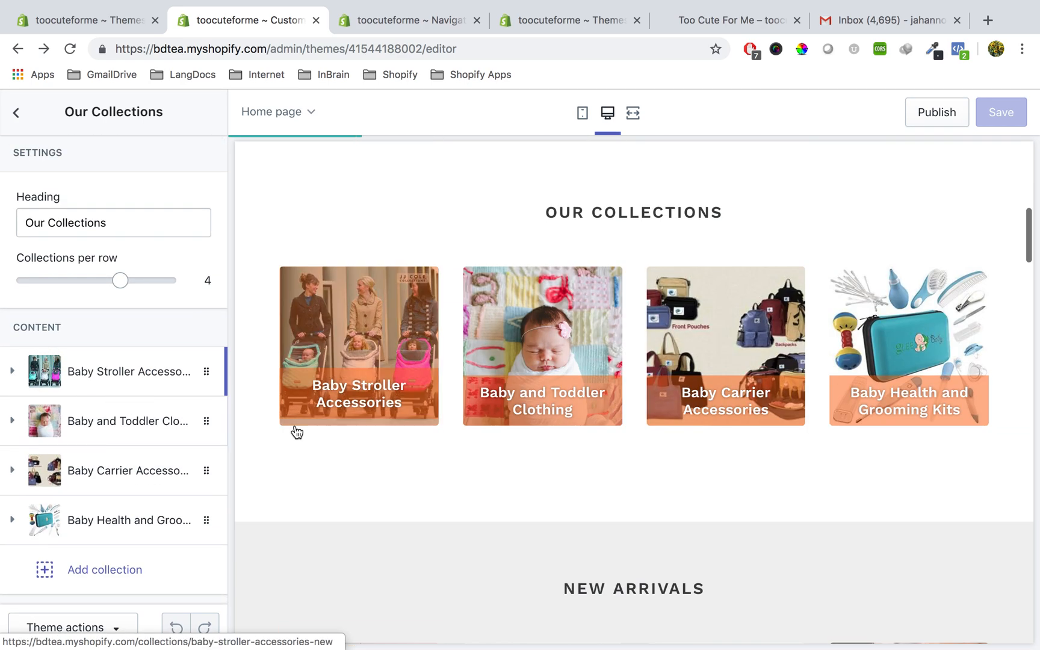
pyautogui.click(16, 115)
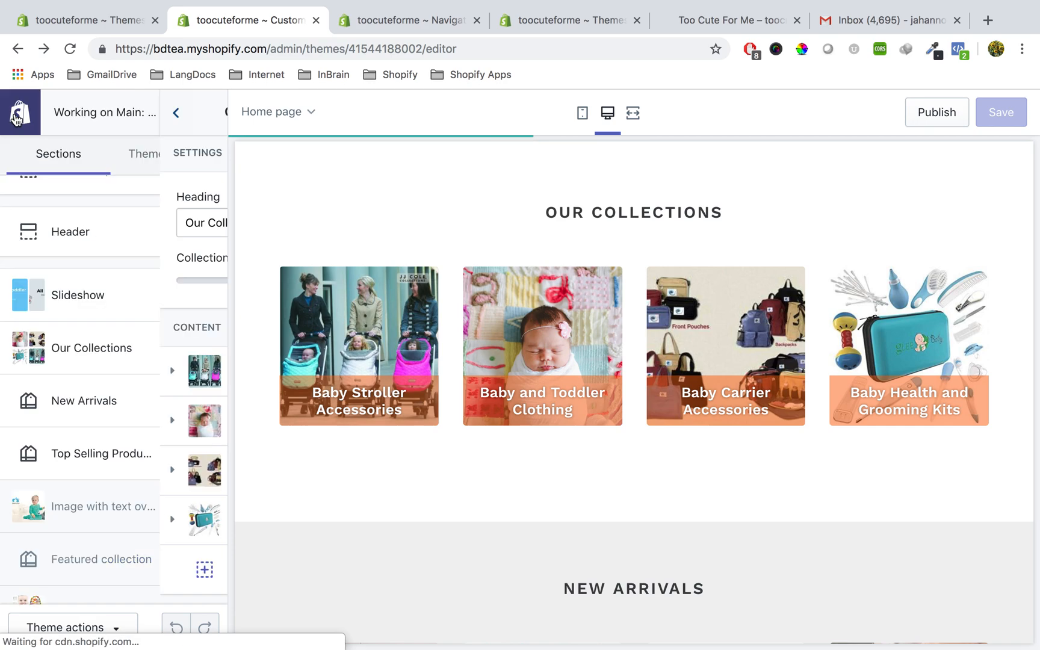
pyautogui.scroll(-2, 442, 451)
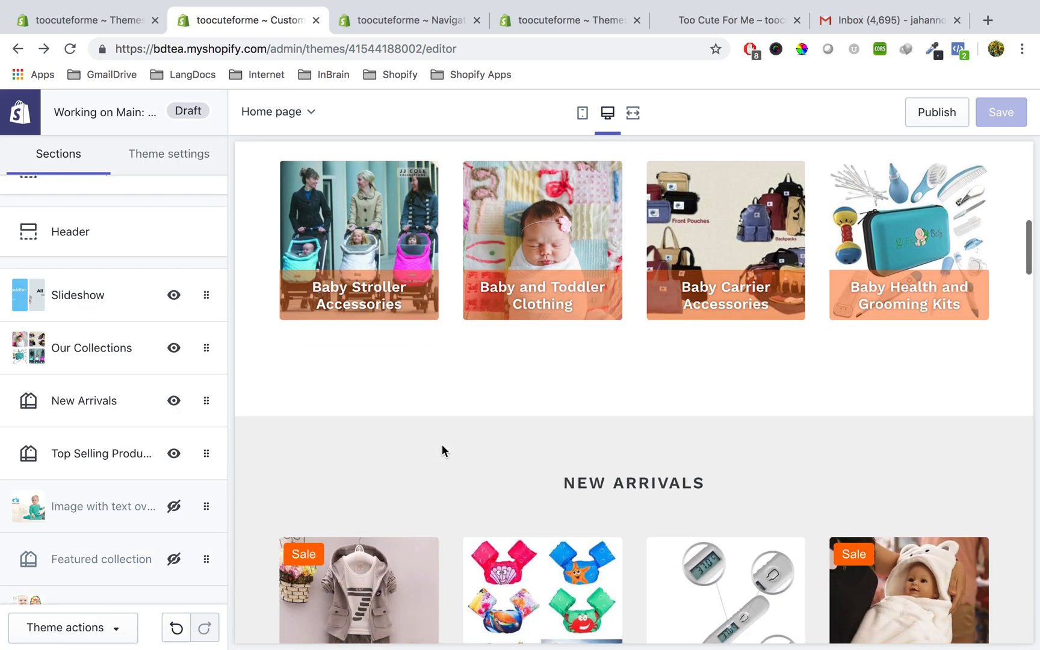
pyautogui.scroll(-6, 442, 447)
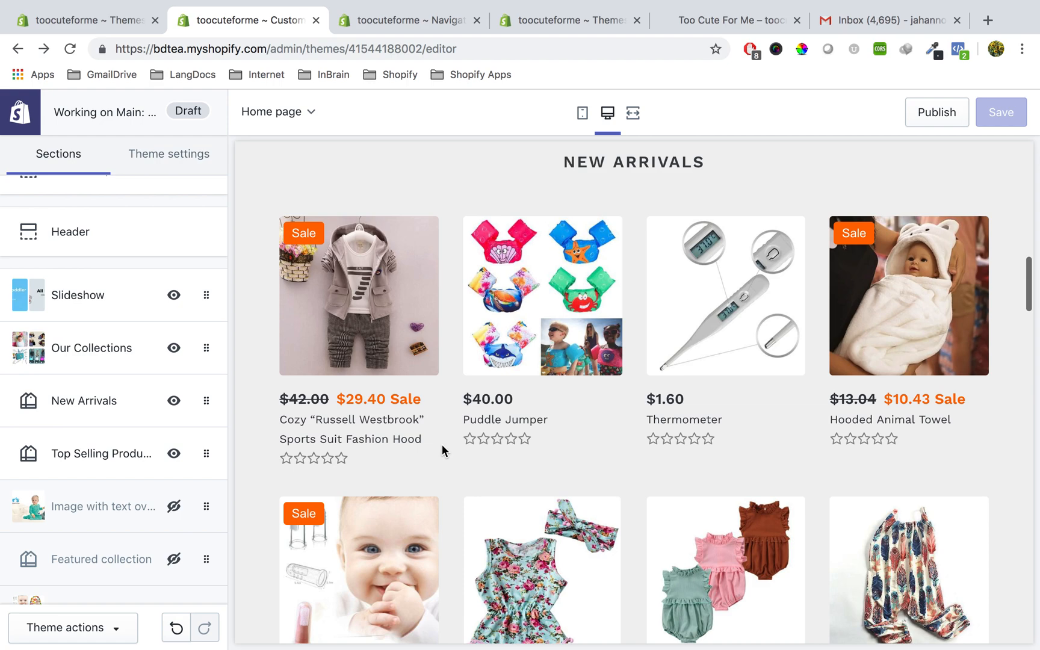
pyautogui.click(88, 408)
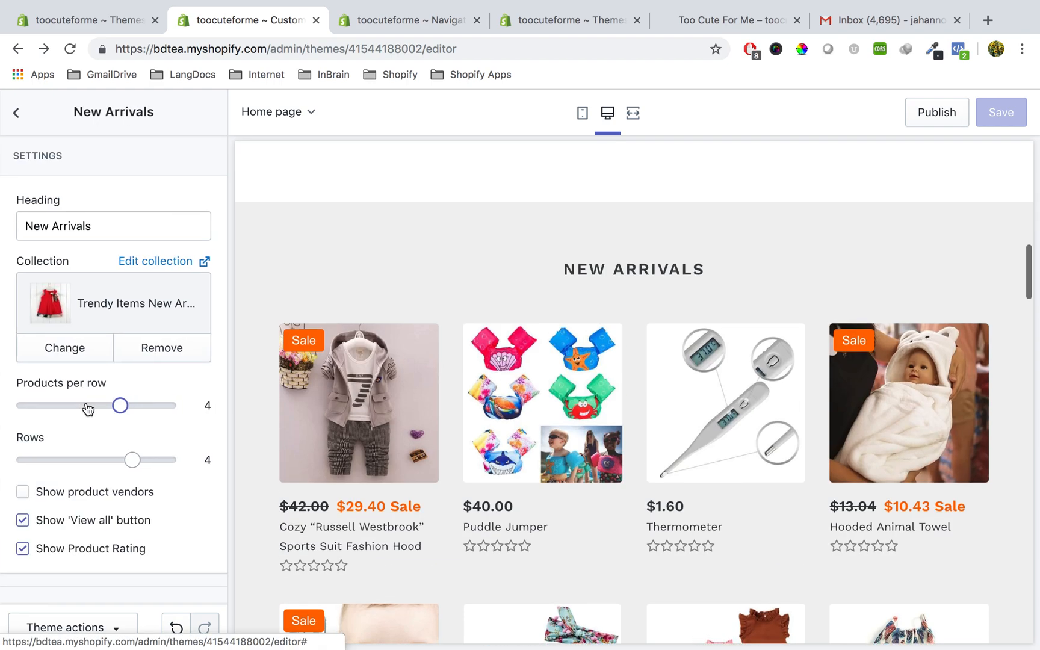
# Try "TRENDY ITEMS" as the New Arrivals section's heading, and undo the heading change.
pyautogui.scroll(-1, 489, 399)
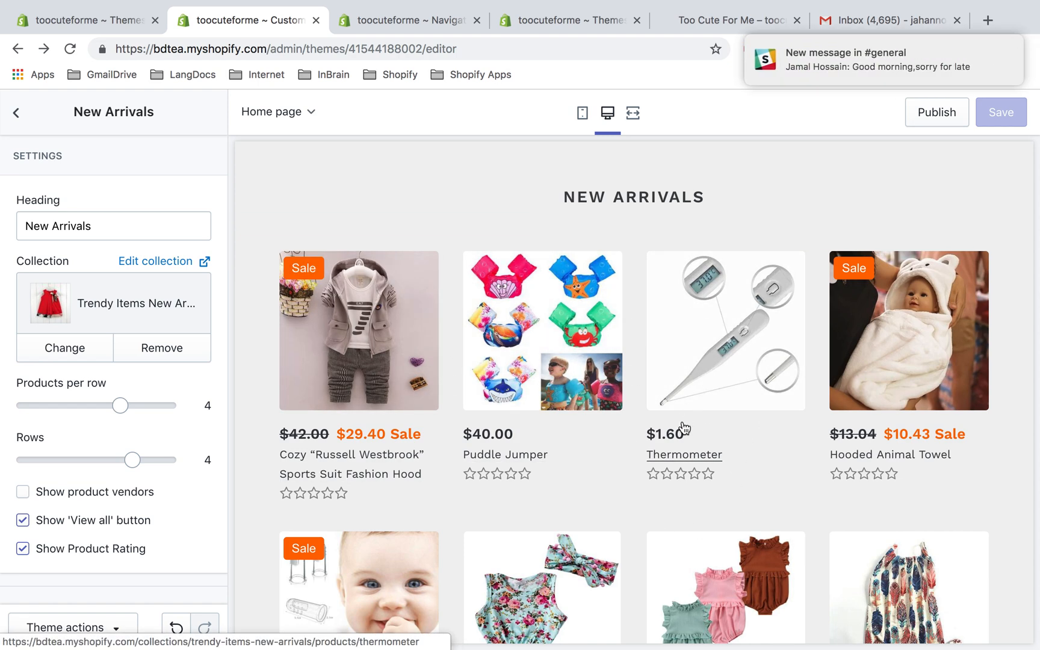
pyautogui.scroll(-1, 684, 427)
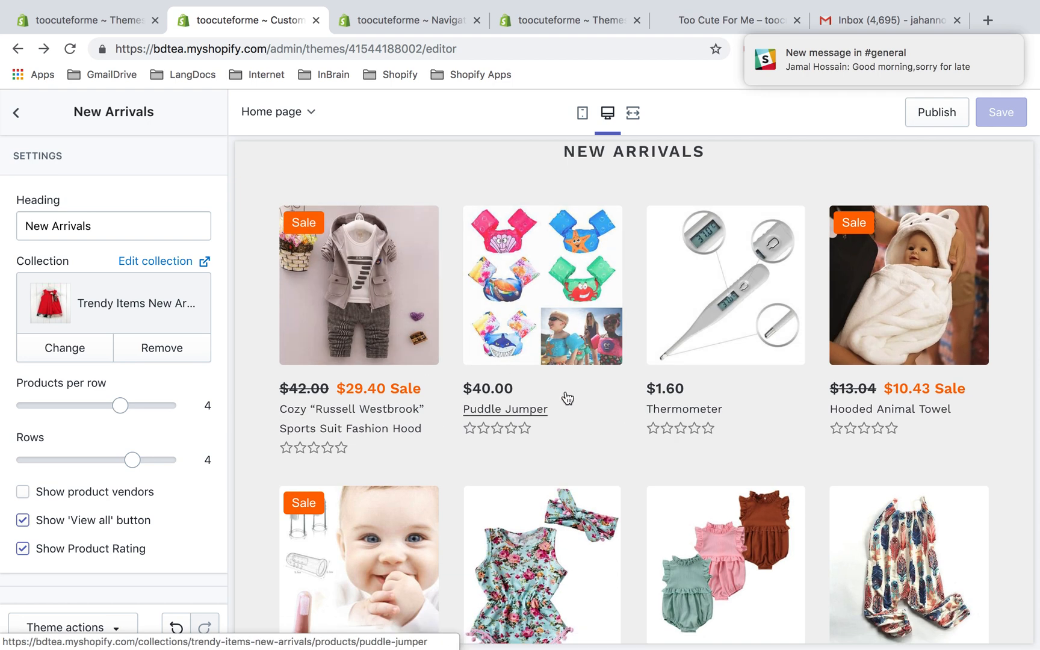
pyautogui.scroll(1, 569, 387)
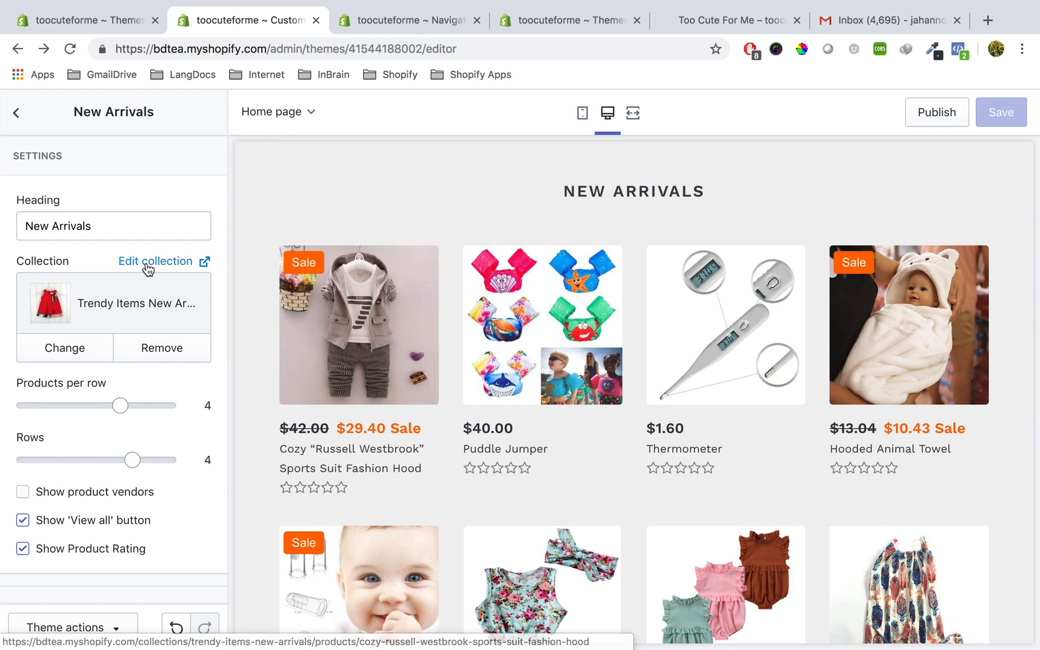
pyautogui.click(122, 223)
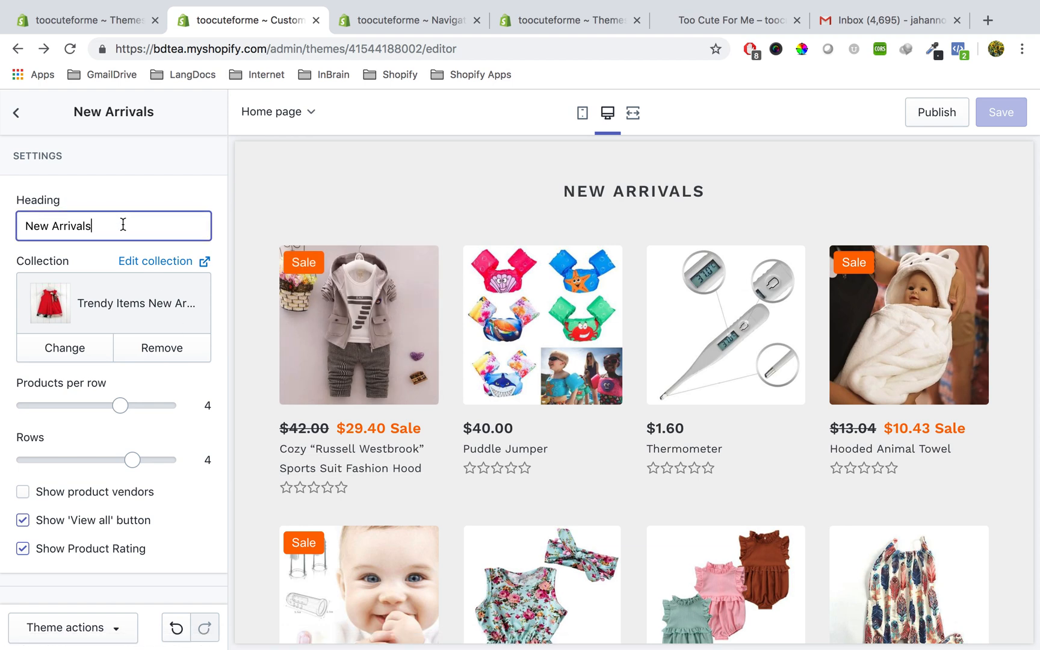
pyautogui.tripleClick(123, 223)
pyautogui.write('T')
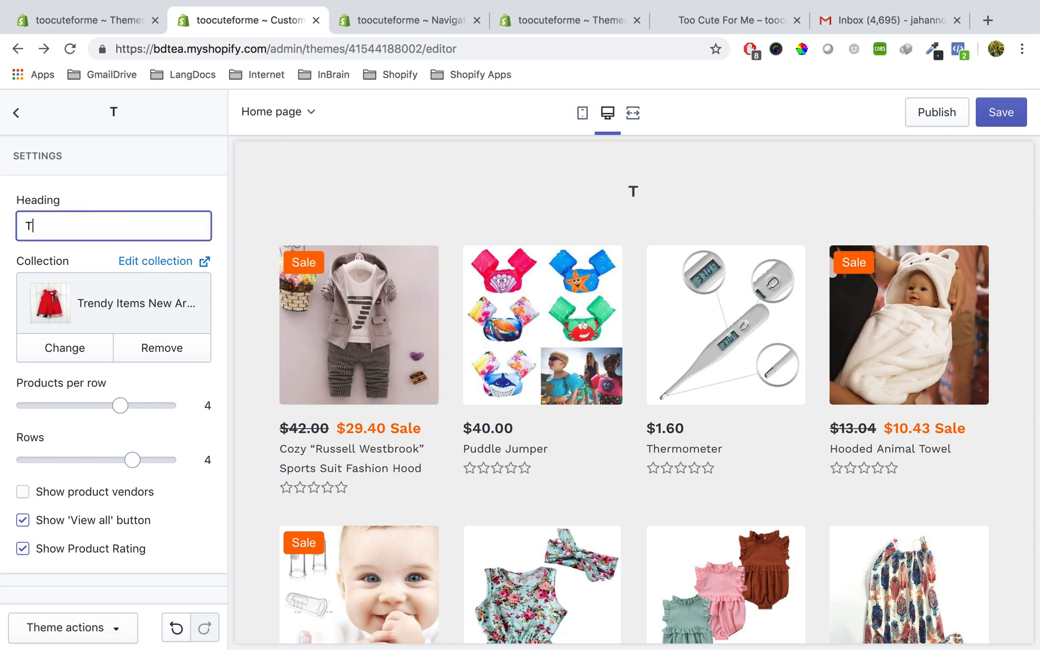
pyautogui.write('RENDY ITEMS')
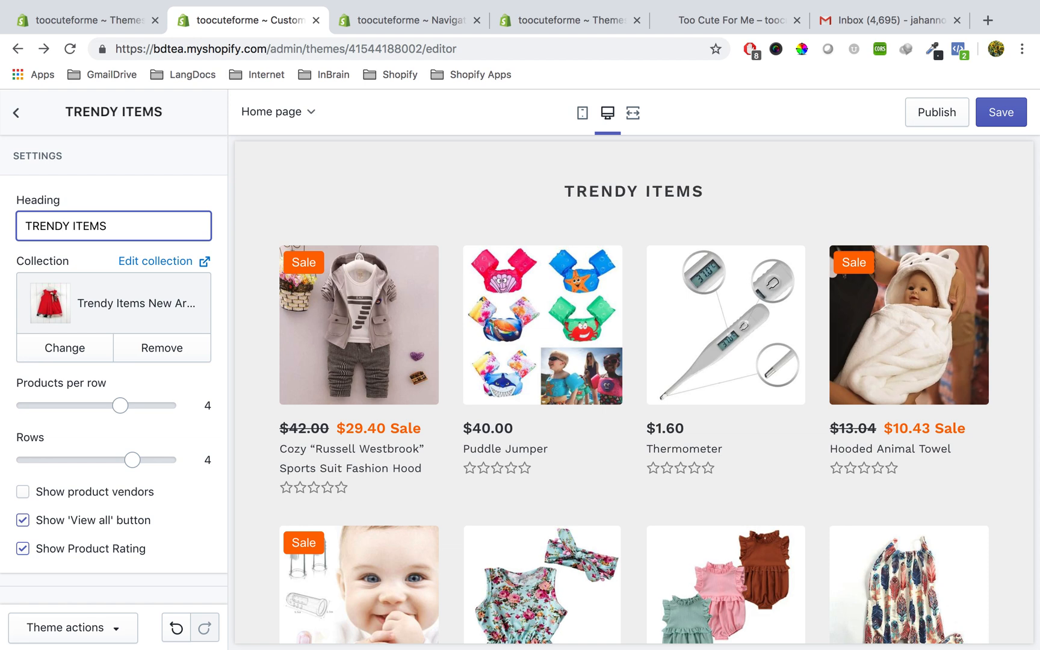
pyautogui.press('super+z')
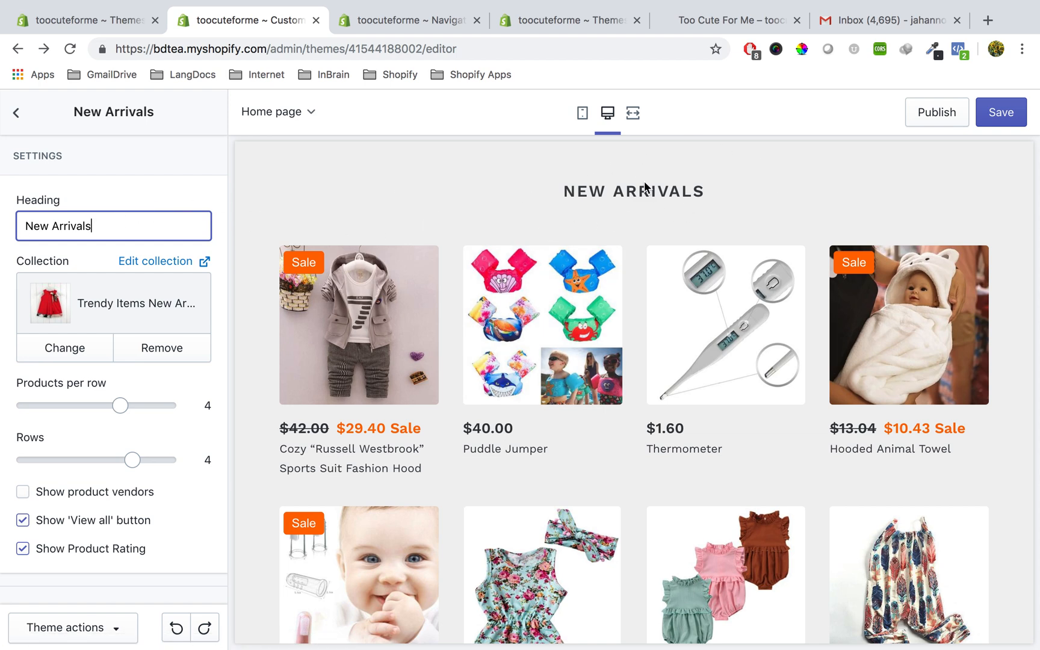
# Examine the New Arrivals products in the preview and the collections available for the section, without changing the collection.
pyautogui.scroll(1, 645, 205)
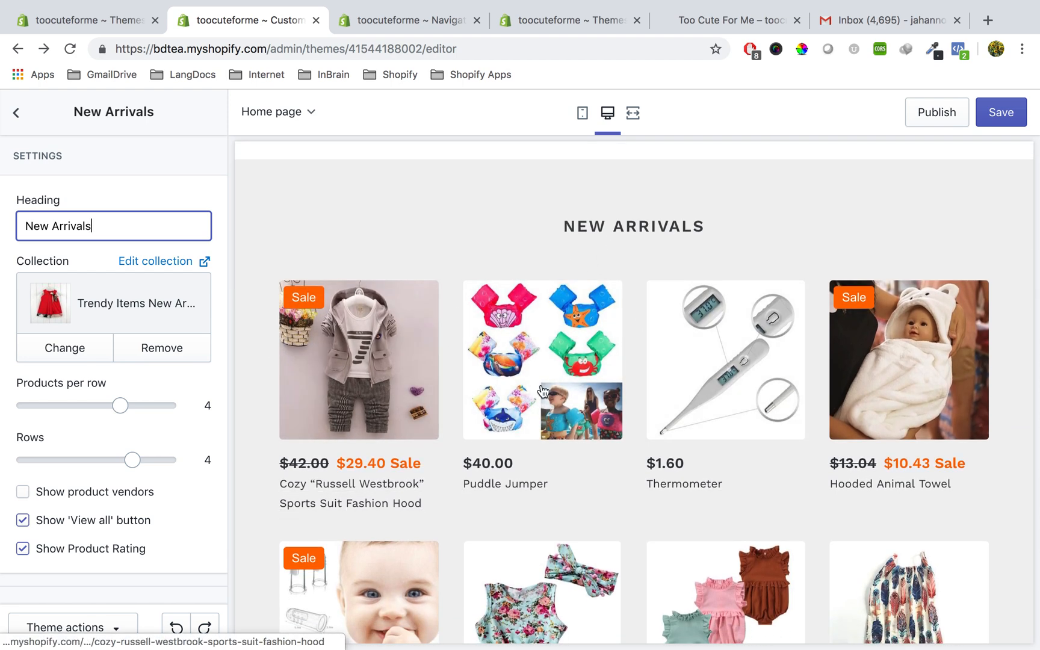
pyautogui.scroll(-2, 626, 406)
pyautogui.scroll(-1, 558, 446)
pyautogui.scroll(-1, 558, 447)
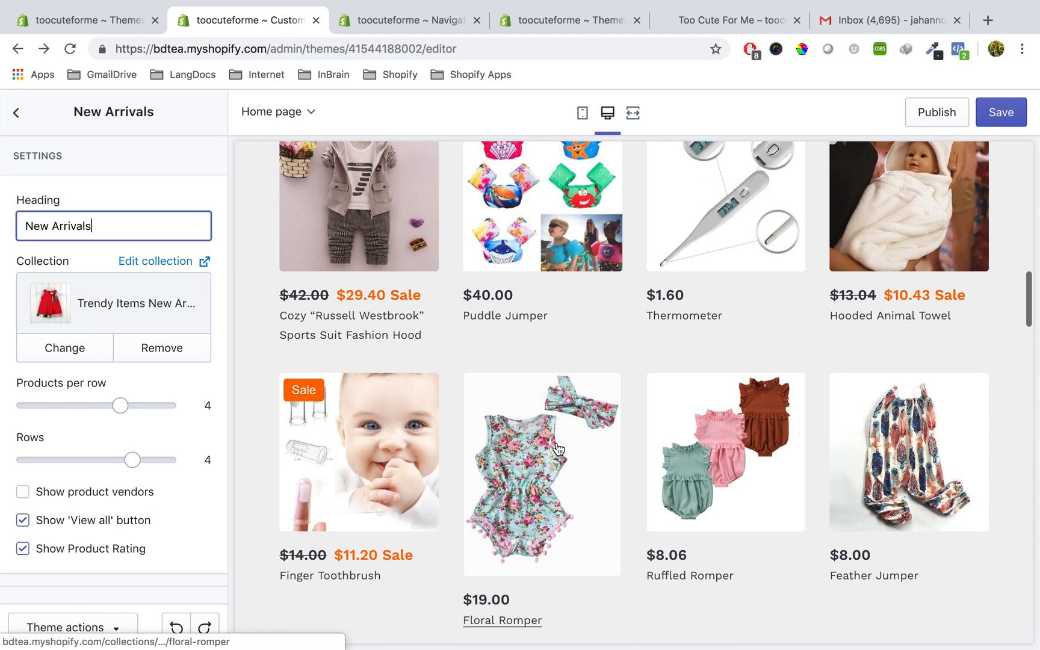
pyautogui.scroll(3, 558, 448)
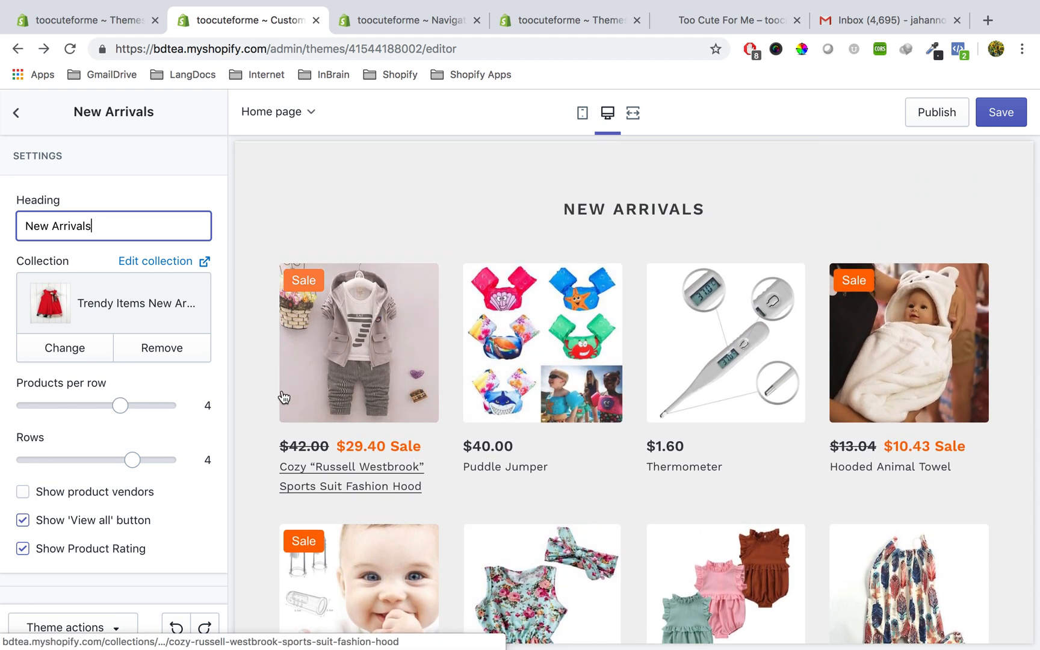
pyautogui.click(65, 348)
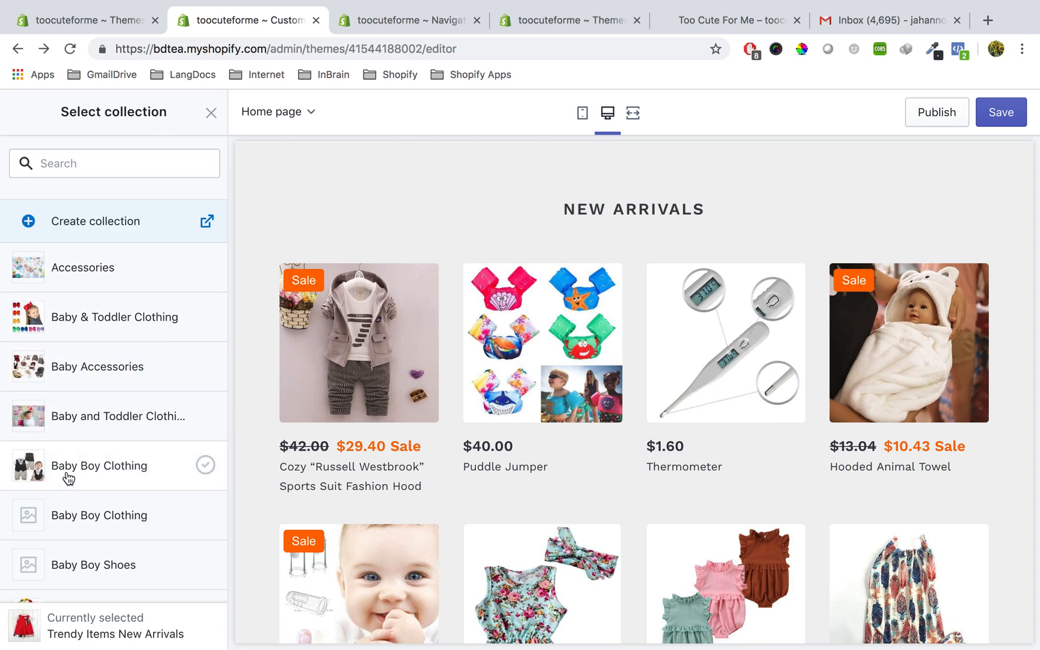
pyautogui.scroll(-1, 541, 432)
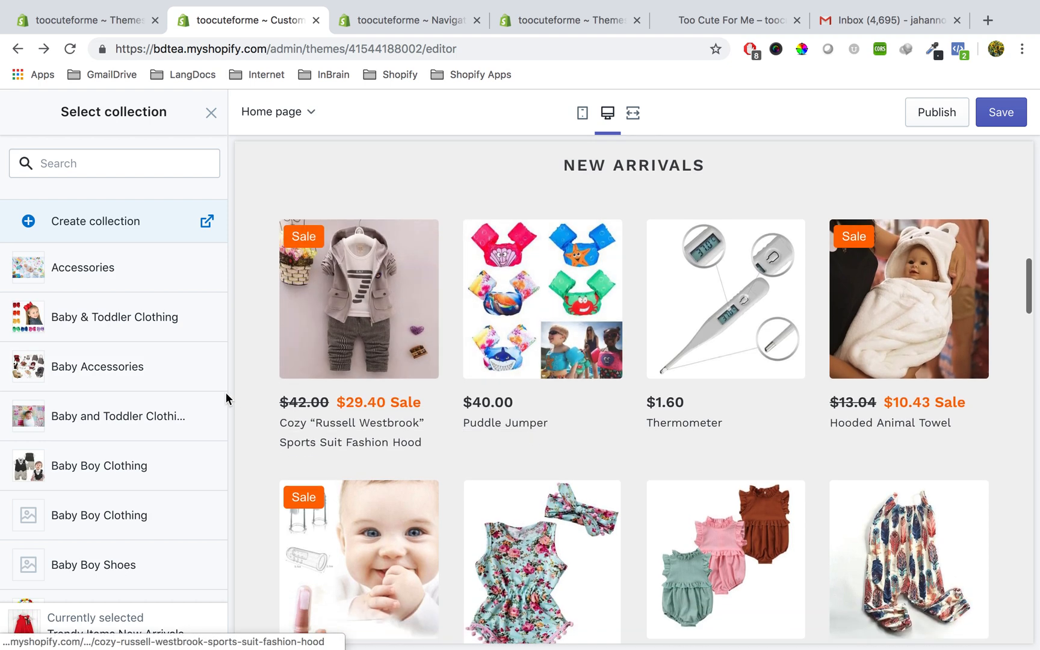
pyautogui.click(211, 113)
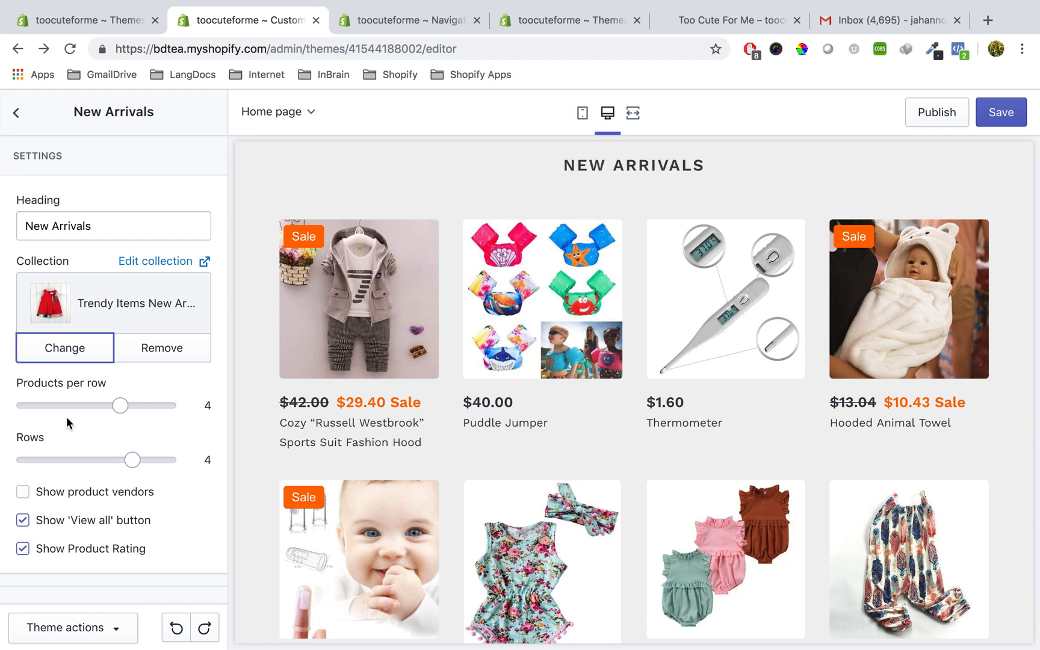
# Try the second Top Selling Products collection for the New Arrivals section, and review its products in the preview.
pyautogui.click(65, 349)
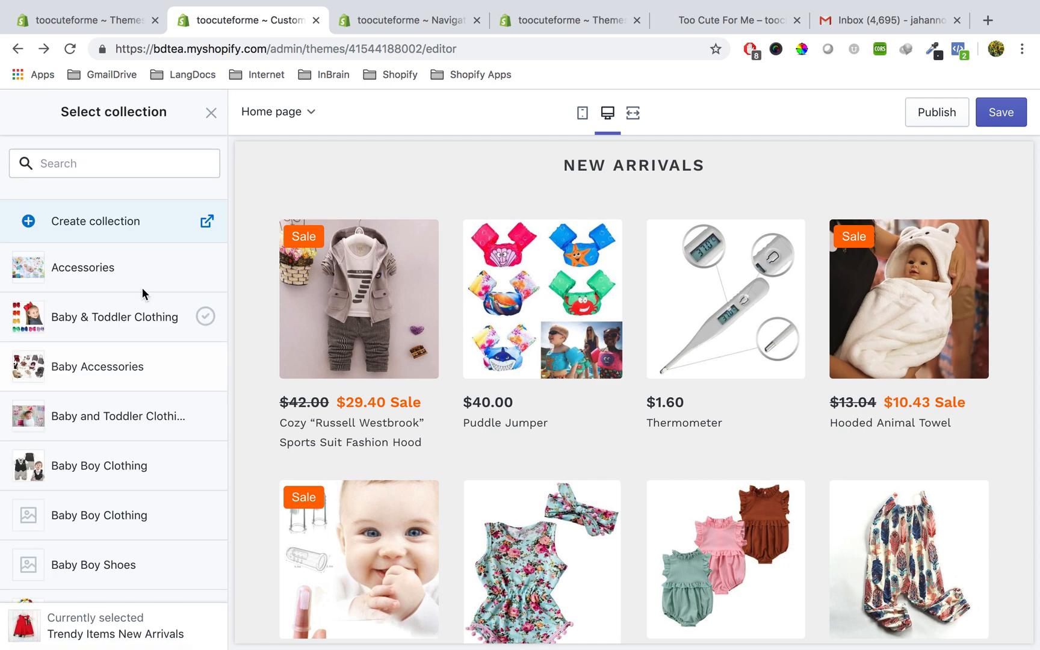
pyautogui.click(153, 164)
pyautogui.write('top')
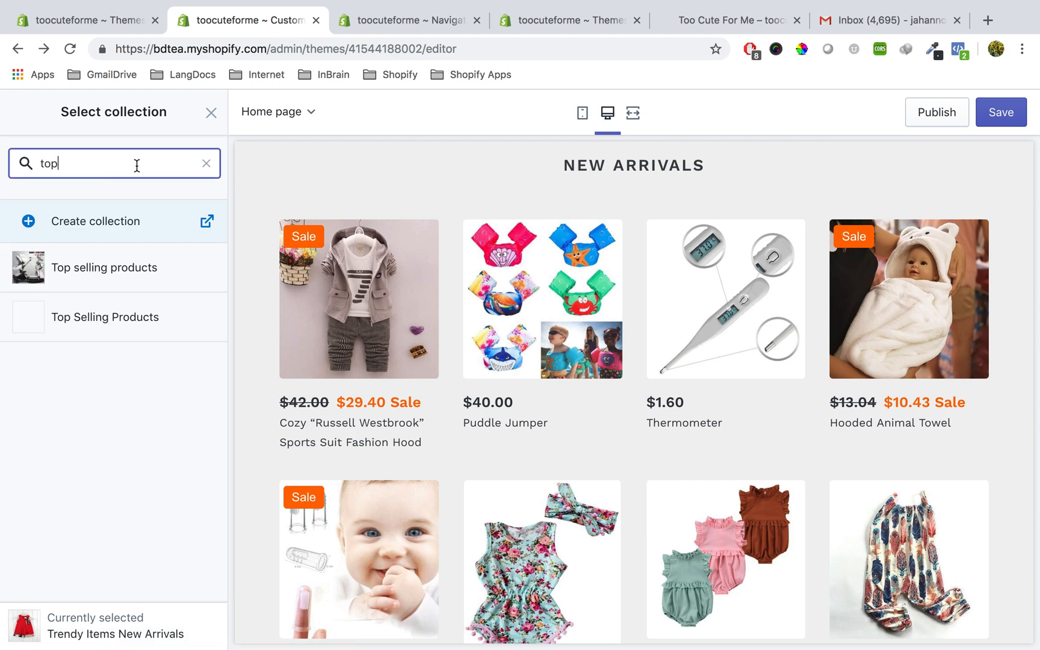
pyautogui.click(92, 314)
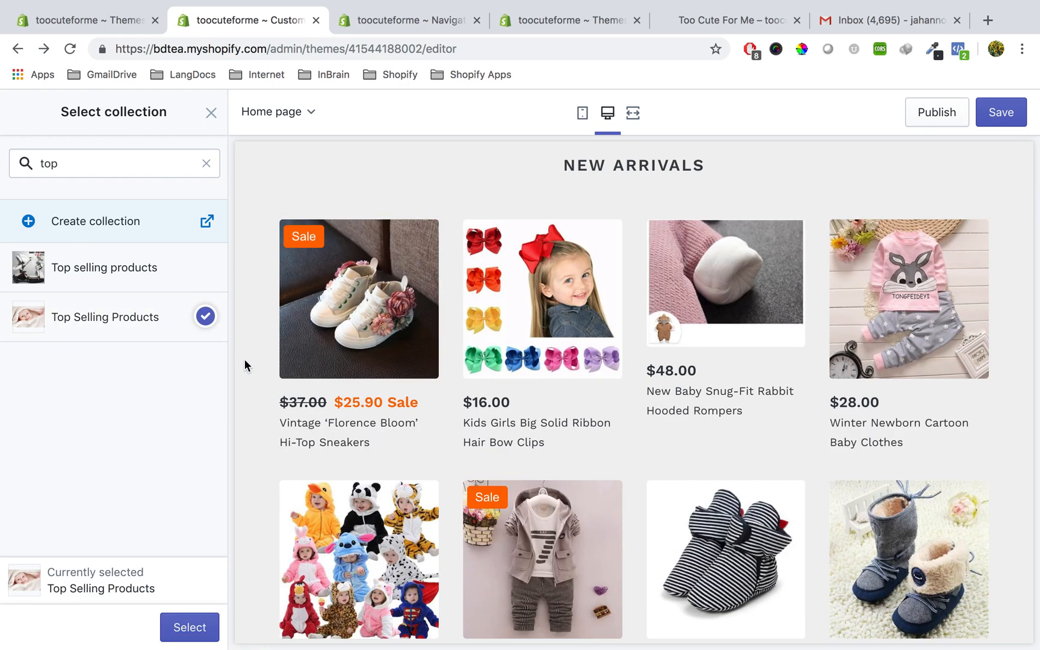
pyautogui.scroll(-3, 608, 528)
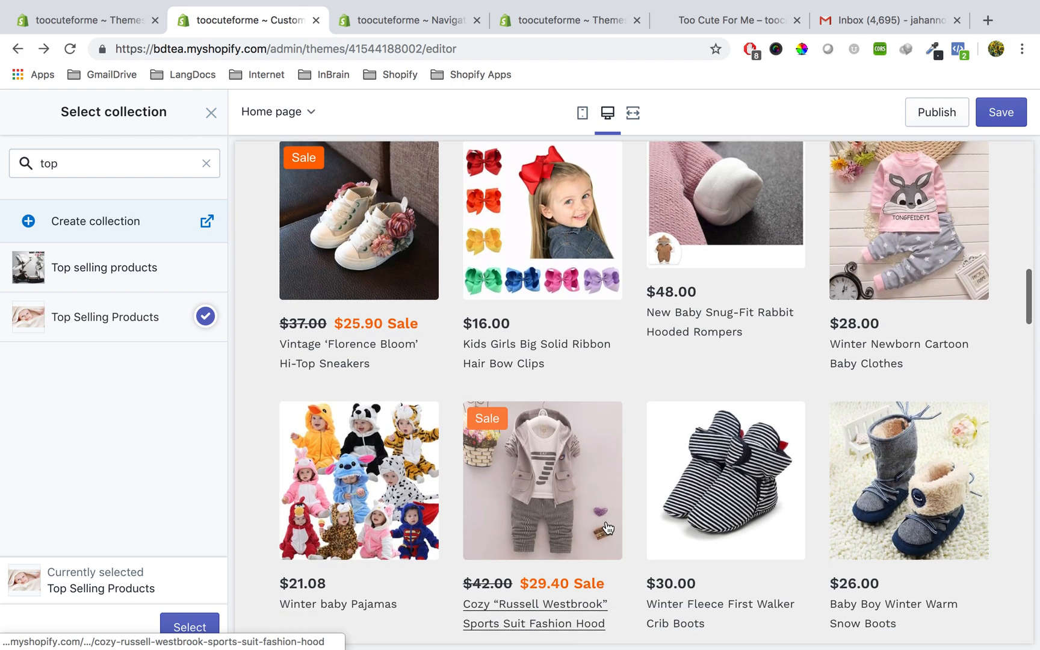
pyautogui.scroll(5, 608, 528)
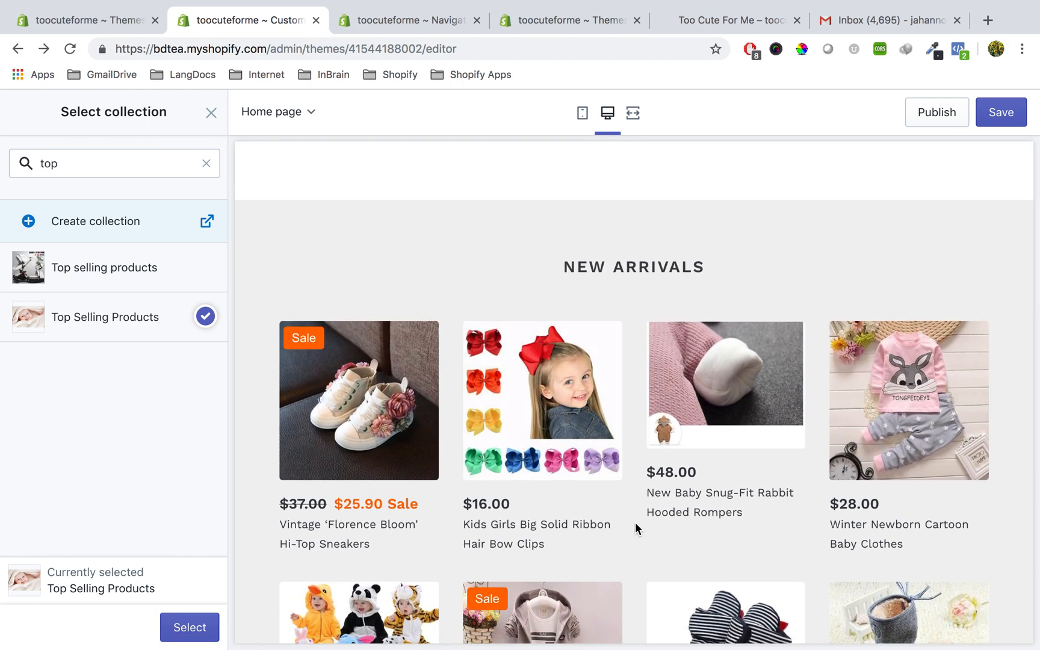
pyautogui.scroll(-3, 635, 392)
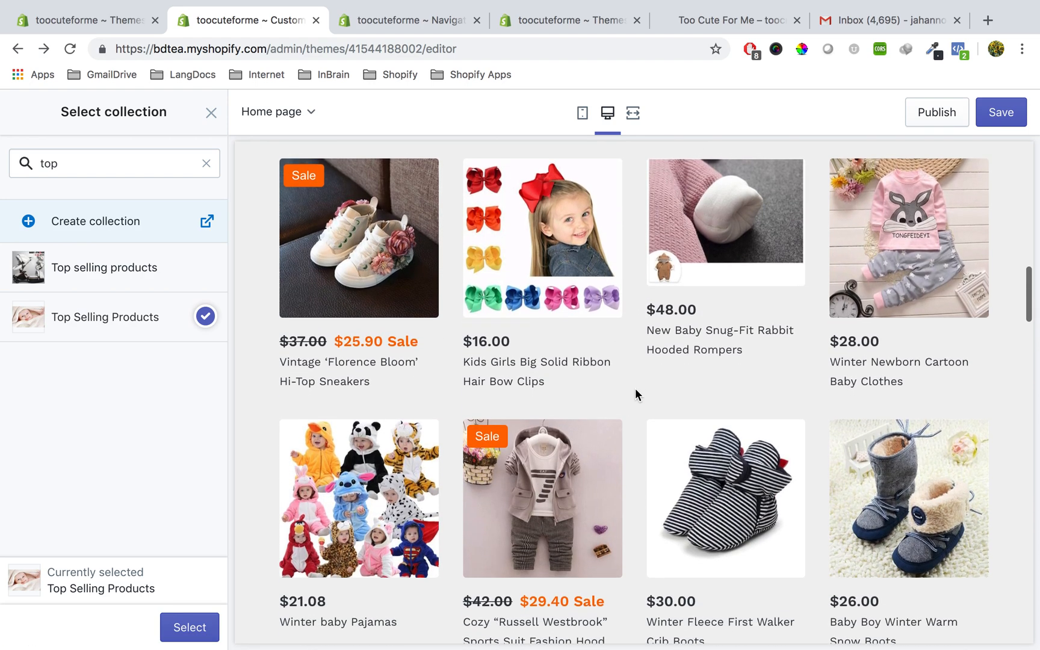
pyautogui.scroll(2, 635, 394)
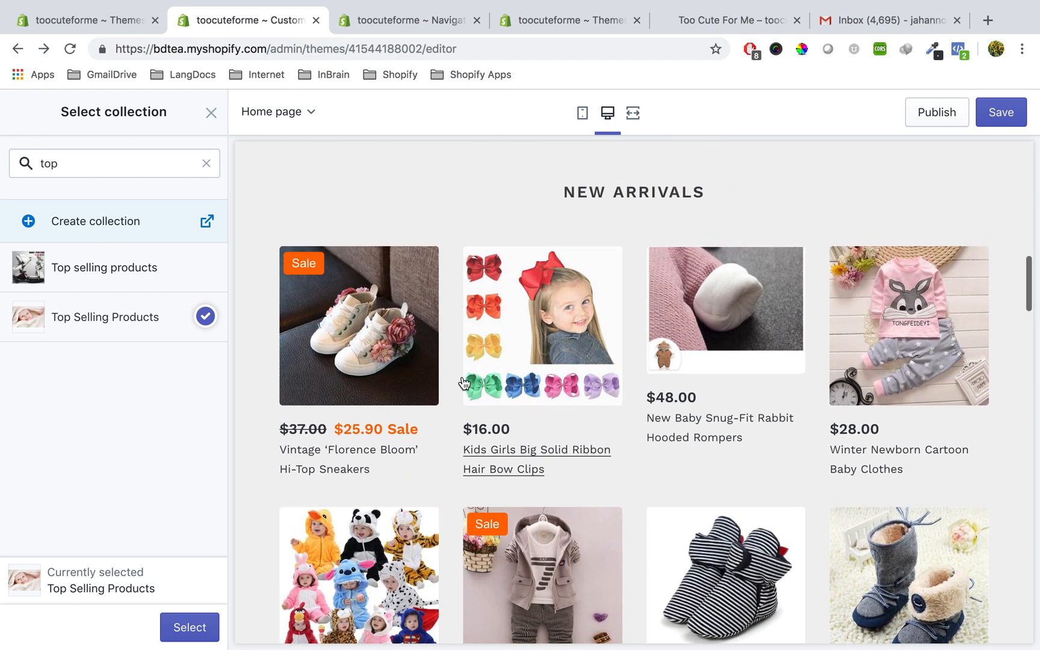
pyautogui.scroll(-2, 782, 444)
pyautogui.scroll(-3, 594, 399)
pyautogui.scroll(3, 594, 399)
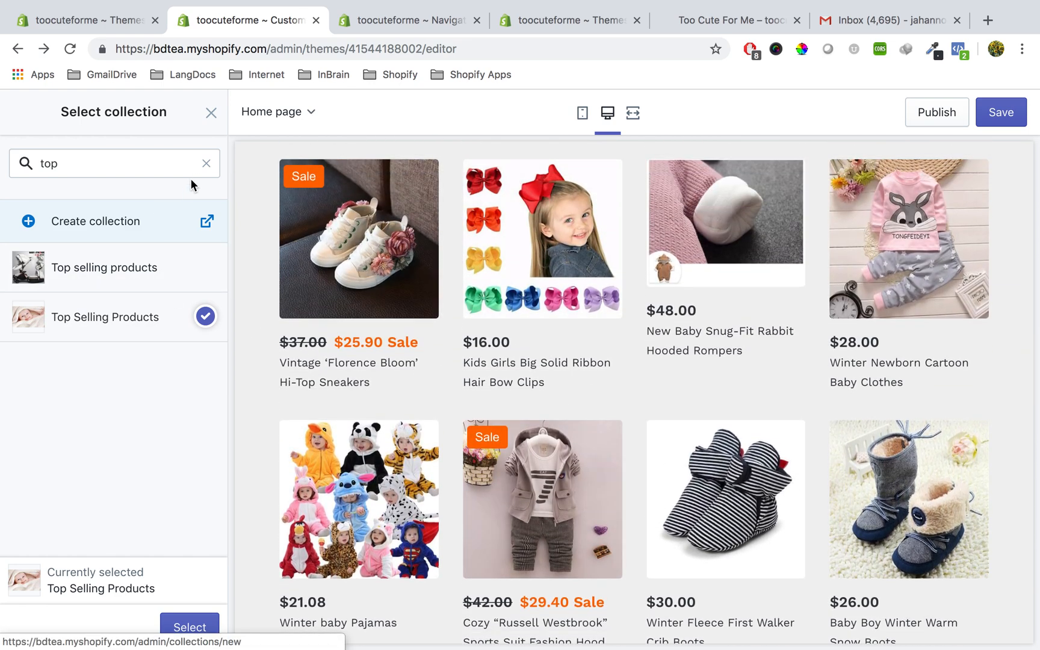
# Assign the Trendy Items New Arrivals collection to the New Arrivals section, and save the theme changes.
pyautogui.click(205, 163)
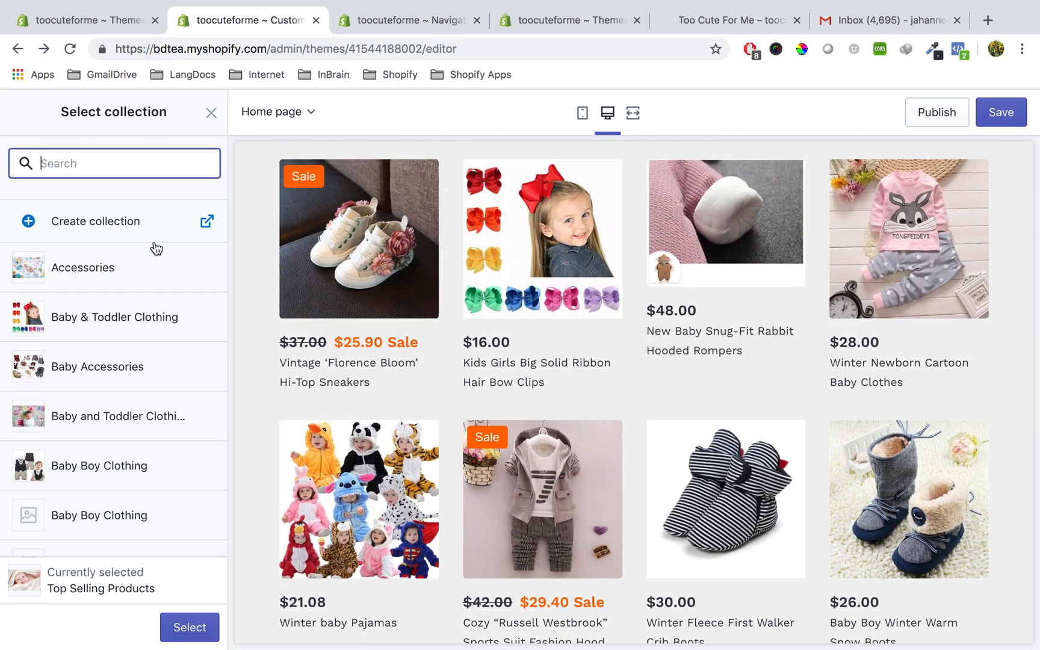
pyautogui.write('te')
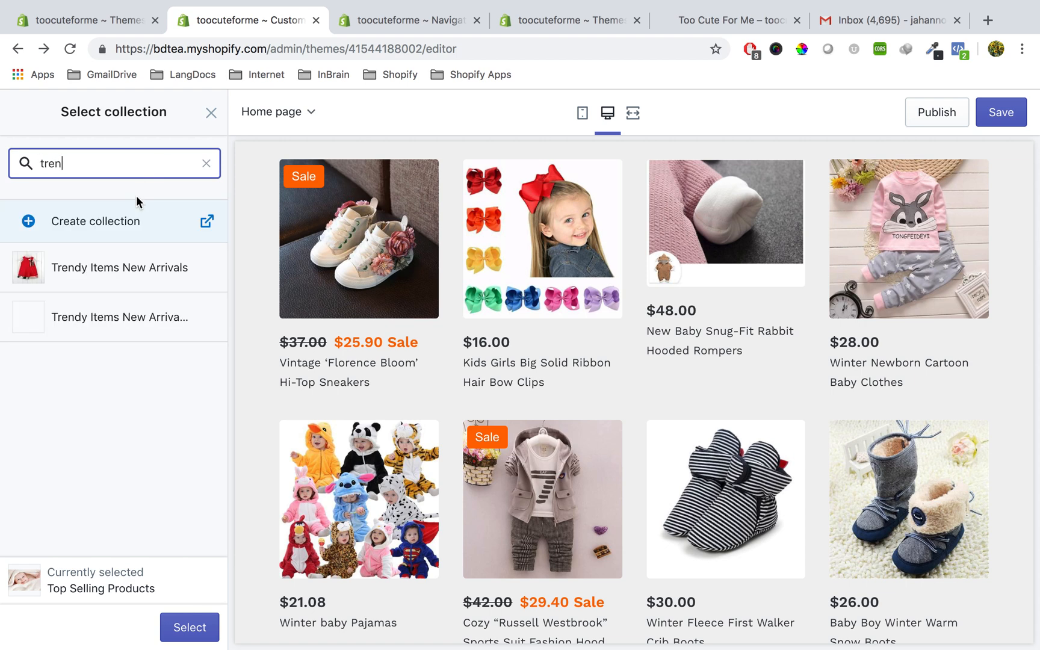
pyautogui.click(93, 282)
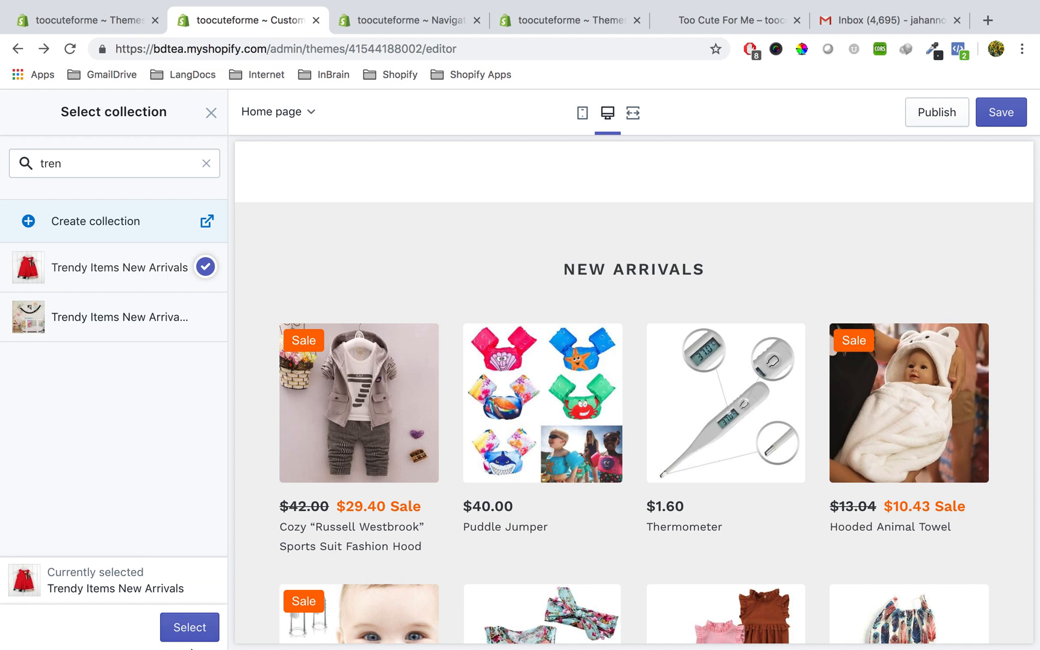
pyautogui.click(189, 627)
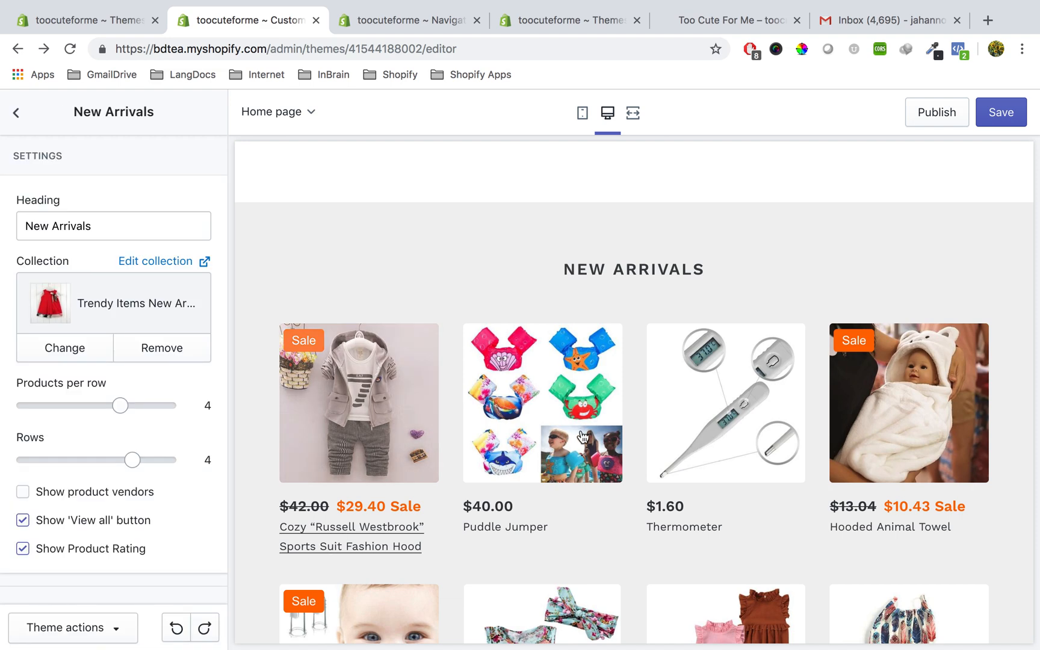
pyautogui.click(999, 114)
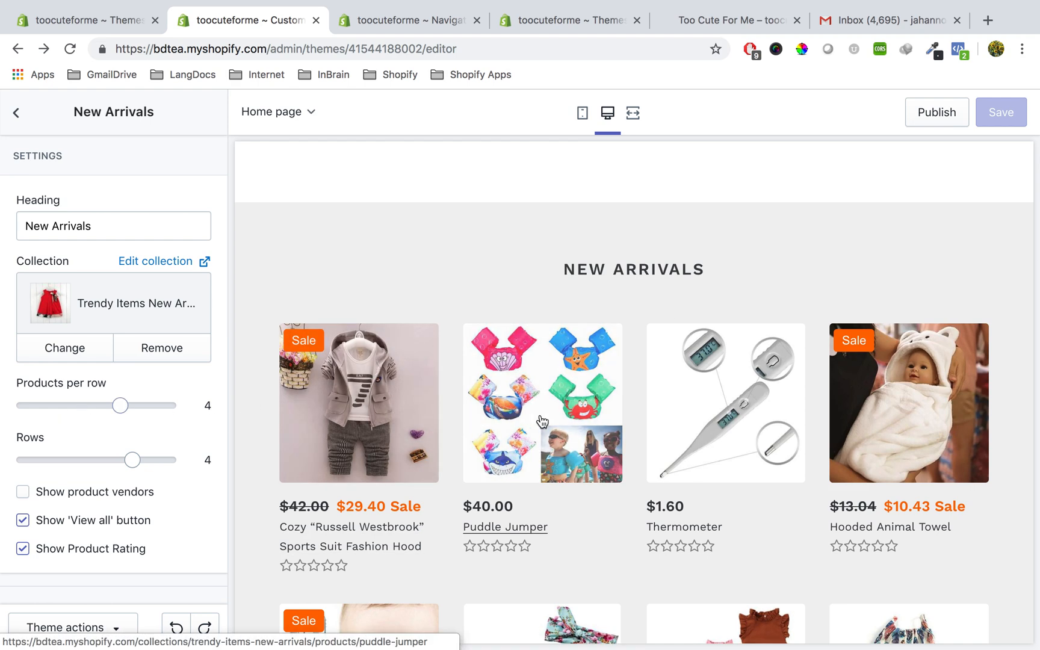
# Try 5 products per row in the New Arrivals section, and set it back to 4.
pyautogui.scroll(-2, 541, 429)
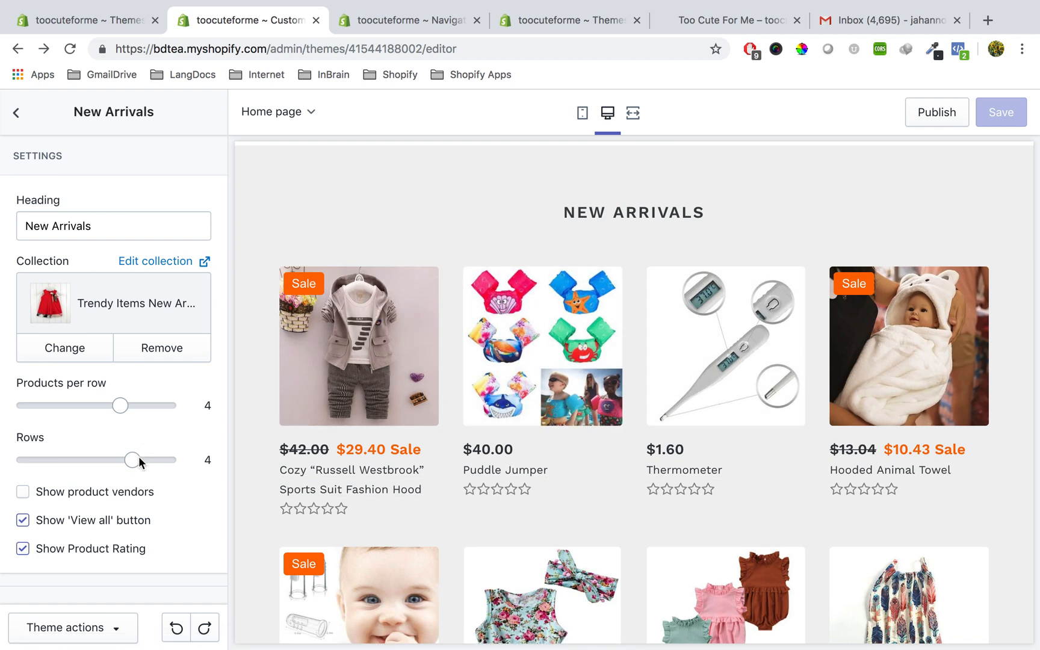
pyautogui.scroll(-3, 514, 523)
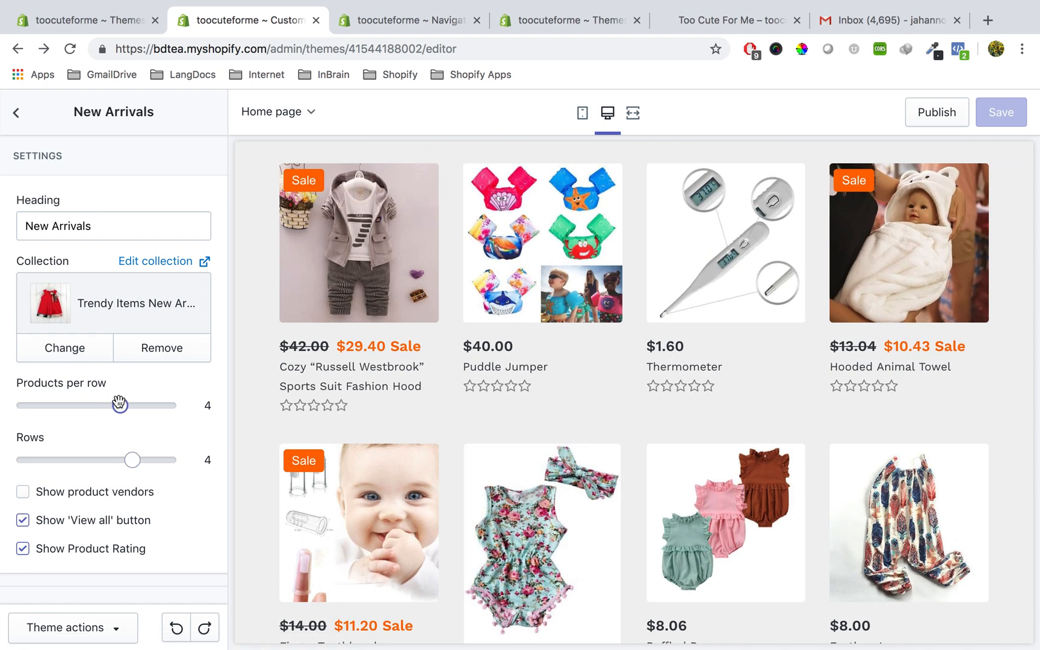
pyautogui.moveTo(112, 408)
pyautogui.mouseDown()
pyautogui.moveTo(67, 407)
pyautogui.moveTo(162, 408)
pyautogui.moveTo(102, 414)
pyautogui.mouseUp()
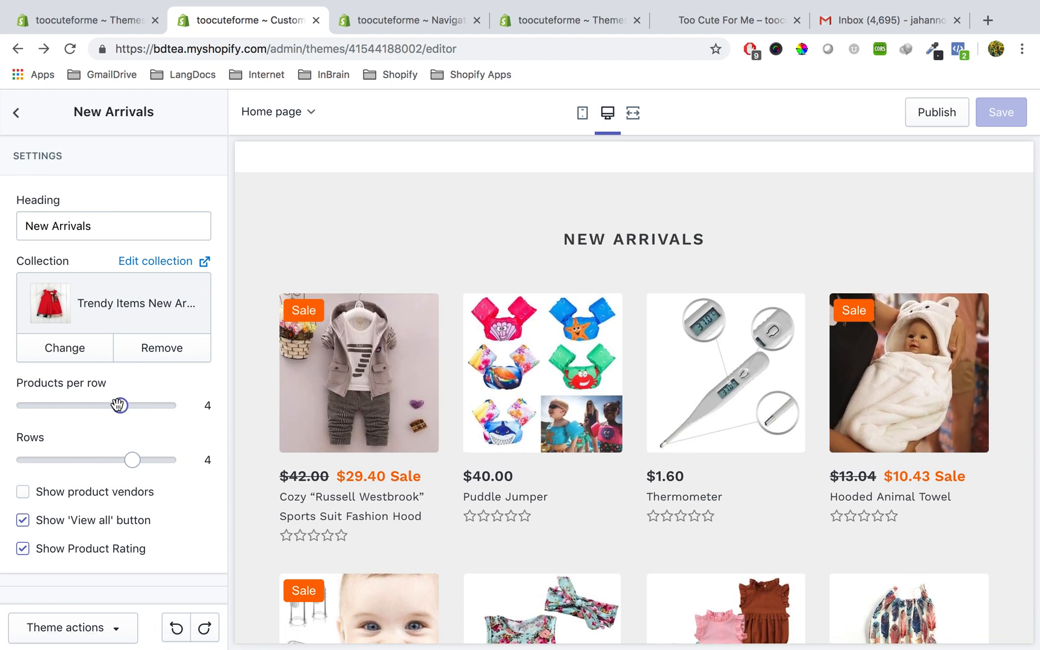
pyautogui.click(145, 411)
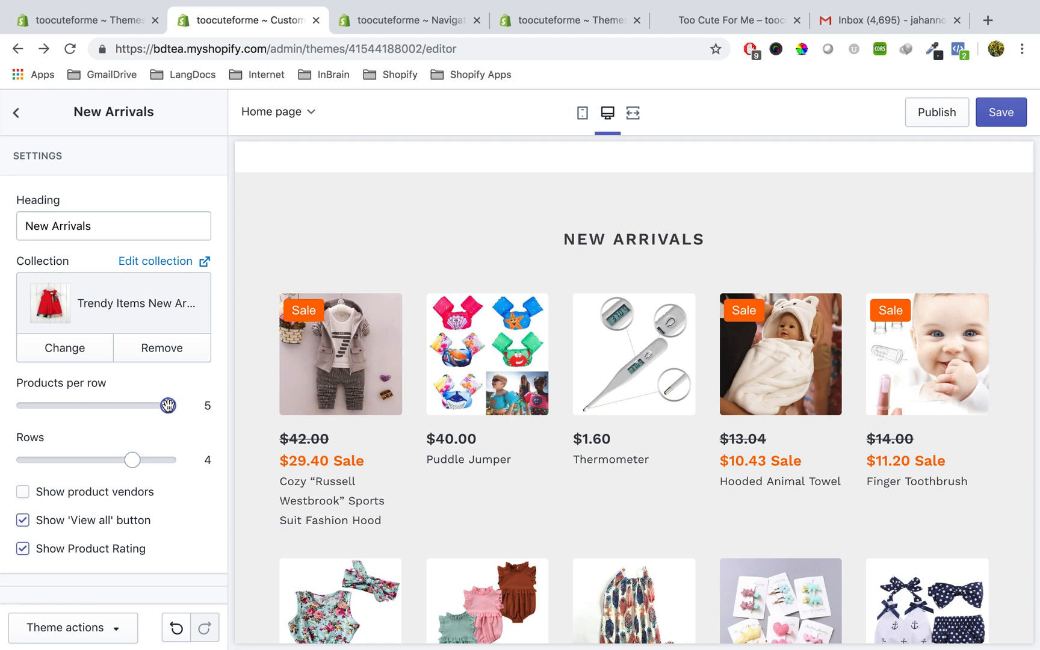
pyautogui.moveTo(169, 405); pyautogui.dragTo(138, 411)
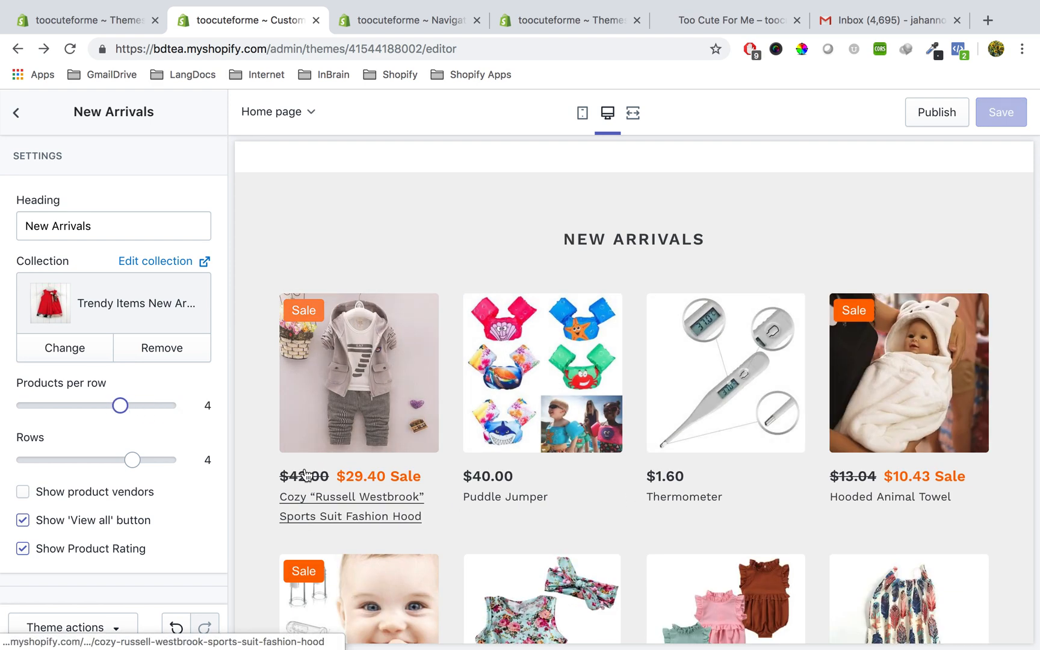
# Examine the rows of New Arrivals products in the preview, down to the section's View All link.
pyautogui.scroll(-8, 378, 492)
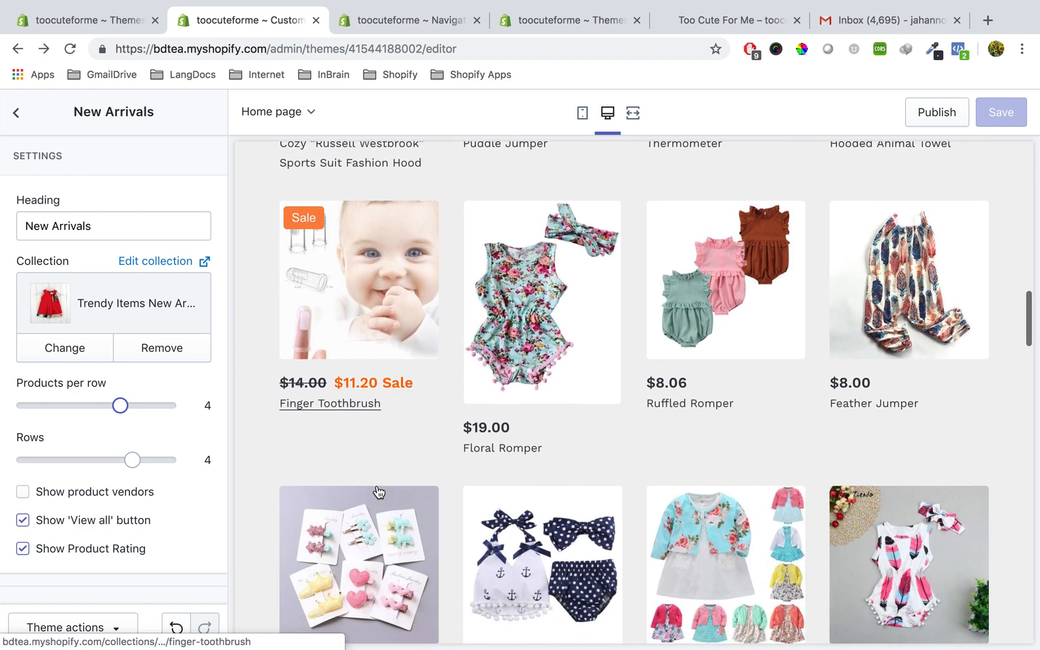
pyautogui.scroll(-6, 378, 492)
pyautogui.scroll(12, 378, 492)
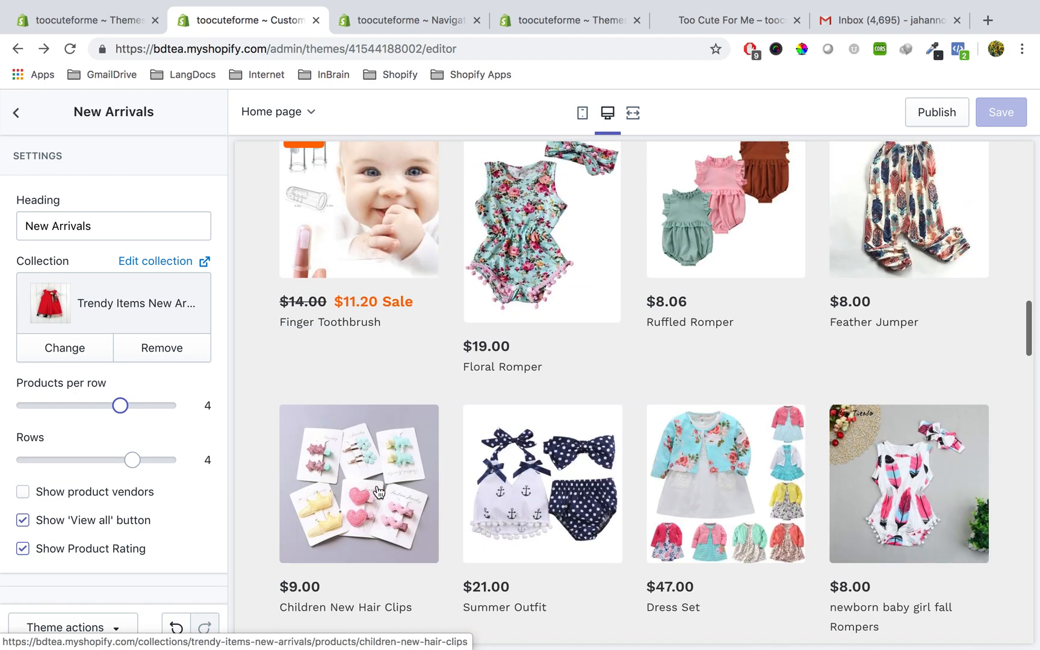
pyautogui.scroll(-8, 378, 492)
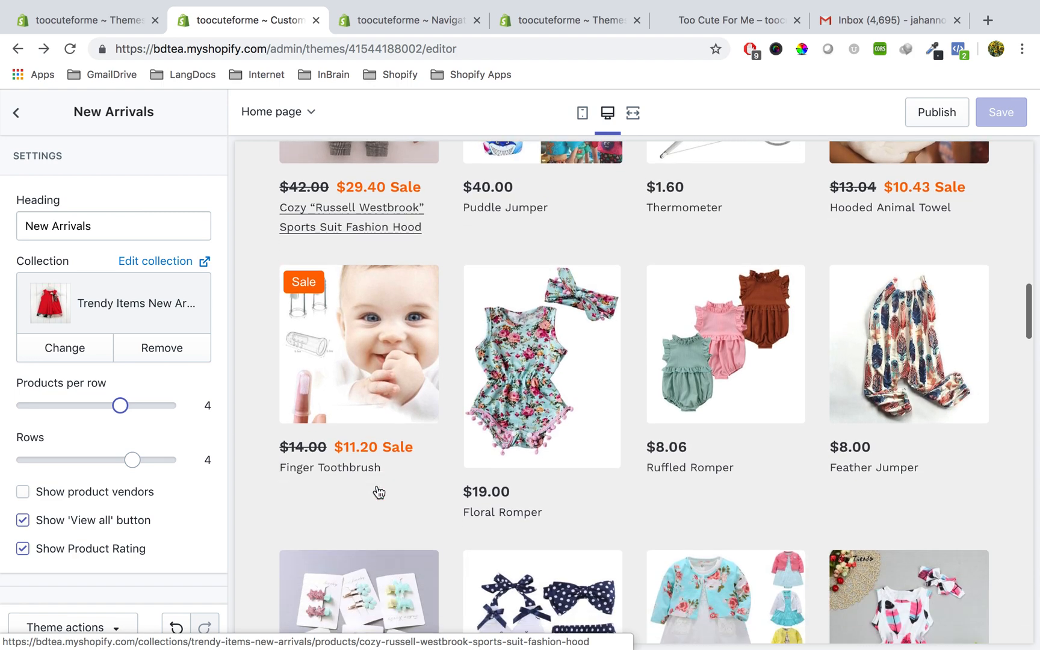
pyautogui.scroll(-6, 378, 493)
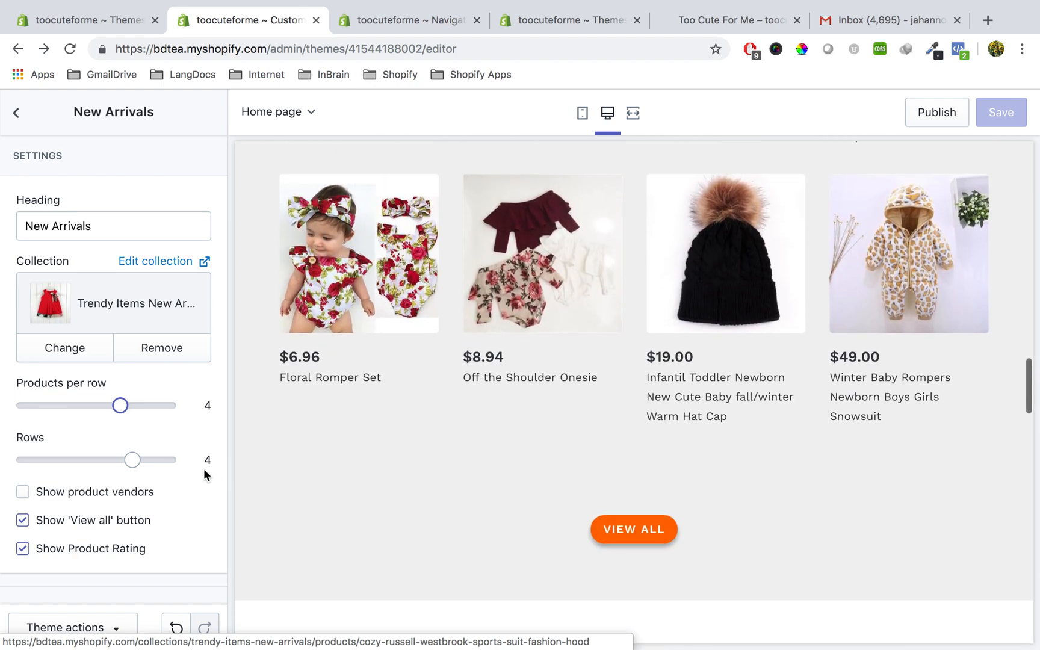
pyautogui.scroll(8, 473, 516)
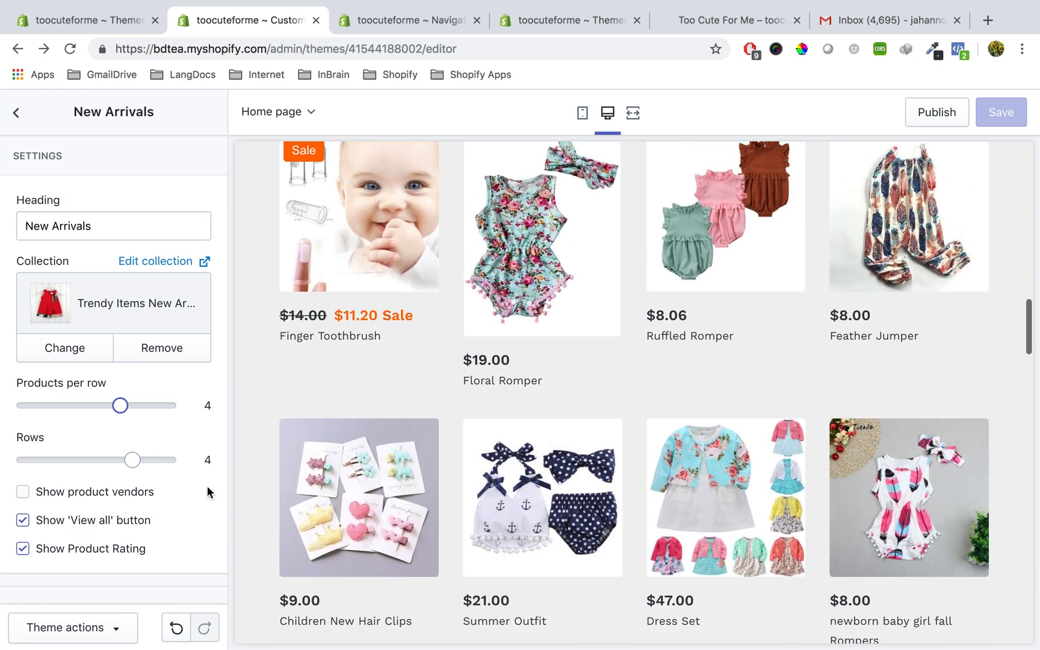
# Try 2 rows in the New Arrivals section, check the preview, and set the rows back to 4.
pyautogui.moveTo(133, 460); pyautogui.dragTo(60, 460)
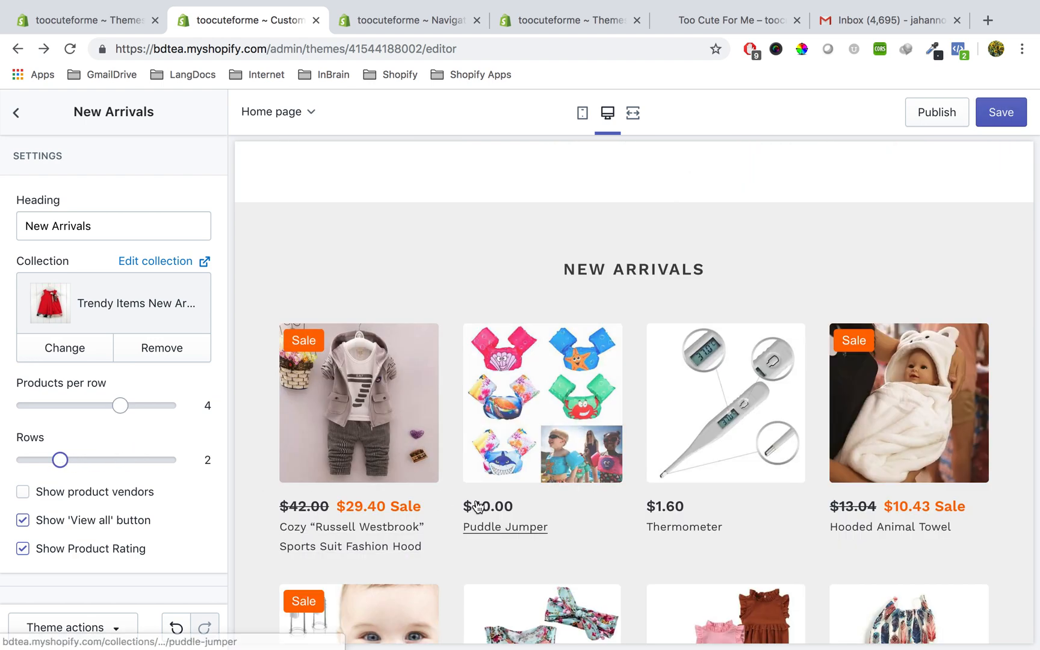
pyautogui.scroll(-9, 478, 508)
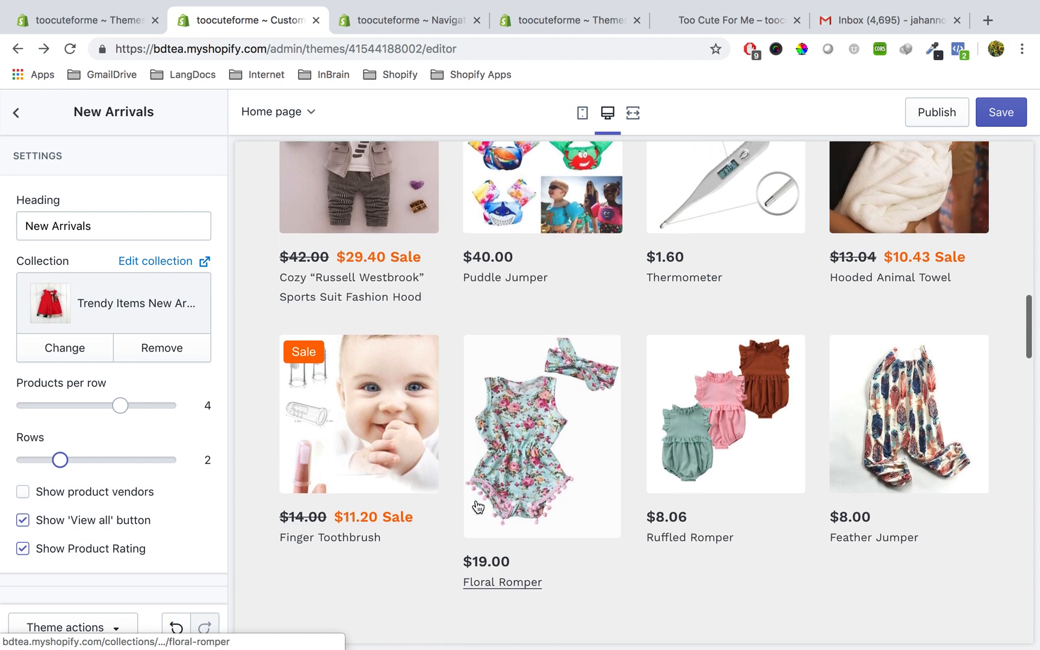
pyautogui.scroll(6, 478, 507)
pyautogui.scroll(4, 478, 507)
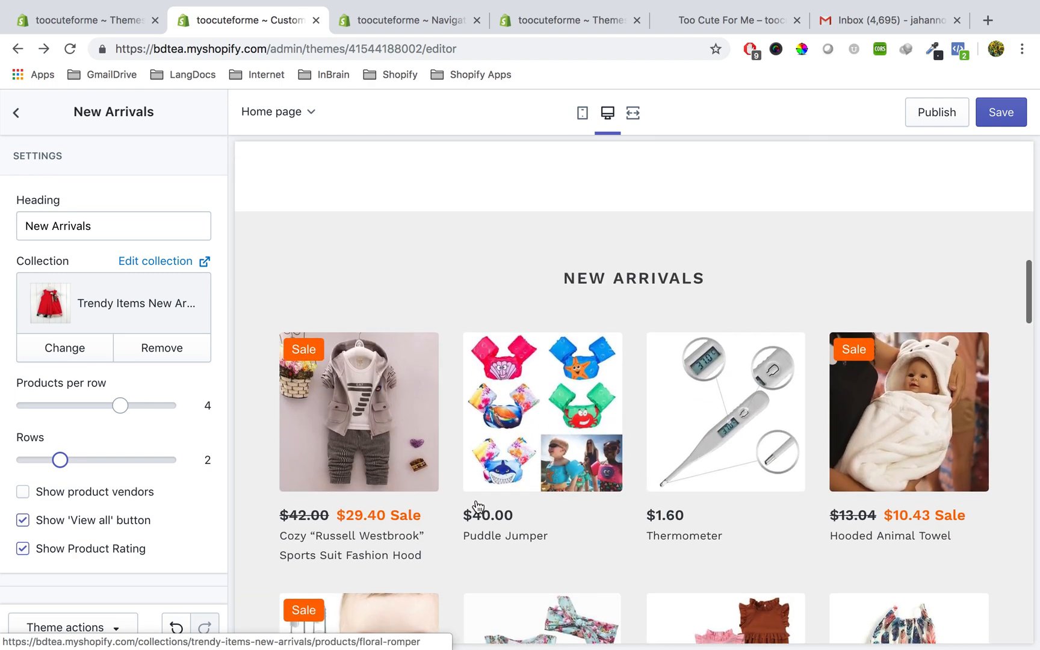
pyautogui.scroll(-12, 478, 507)
pyautogui.scroll(-4, 477, 505)
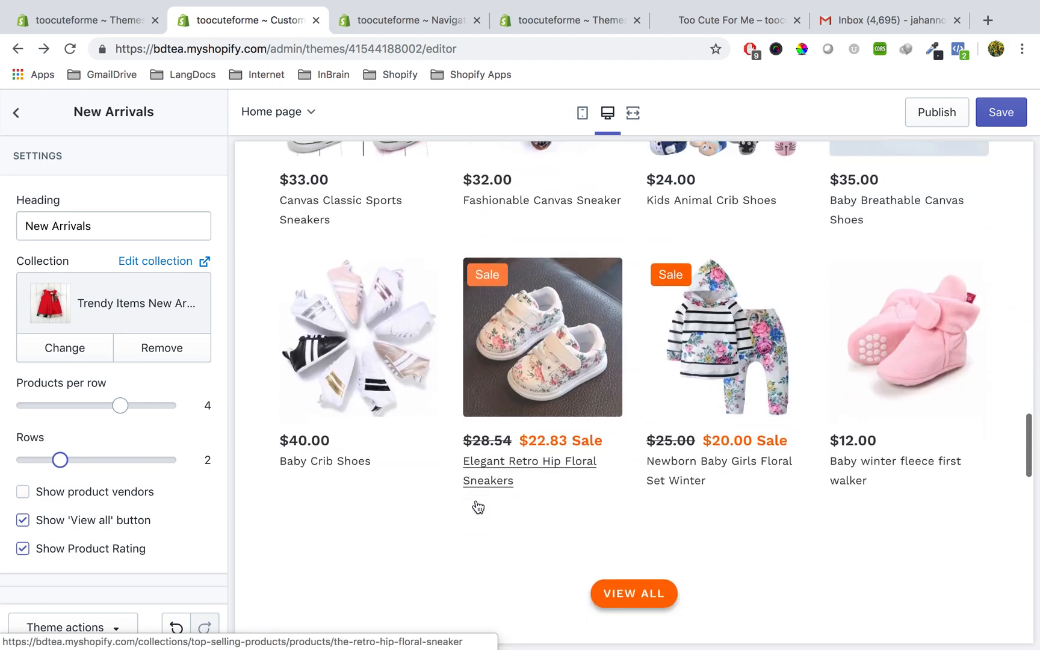
pyautogui.scroll(6, 475, 503)
pyautogui.scroll(2, 644, 378)
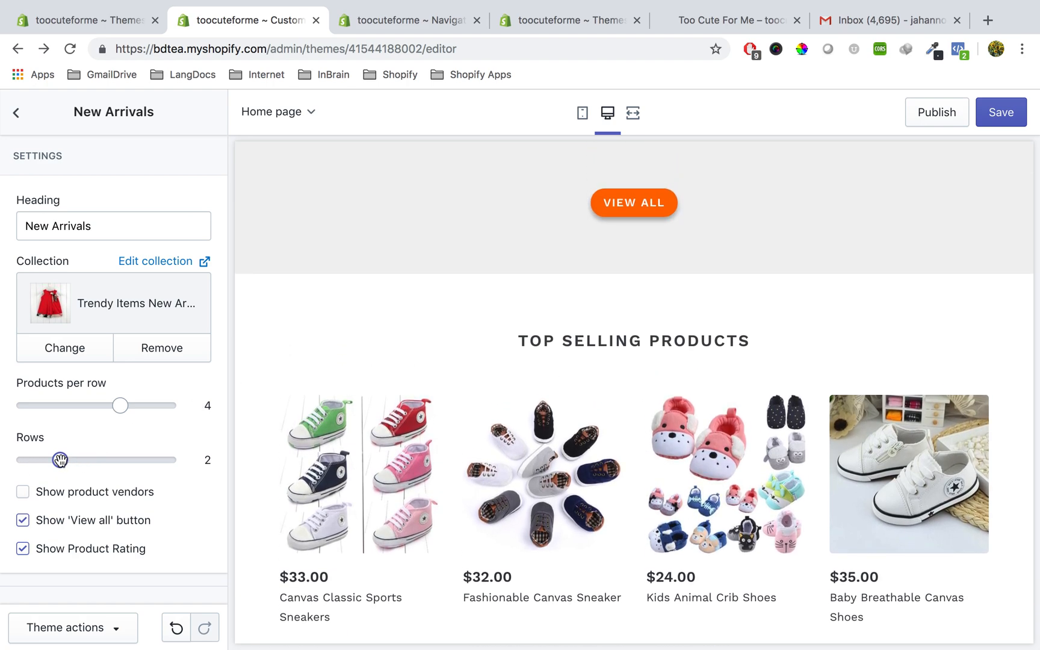
pyautogui.moveTo(97, 461); pyautogui.dragTo(132, 460)
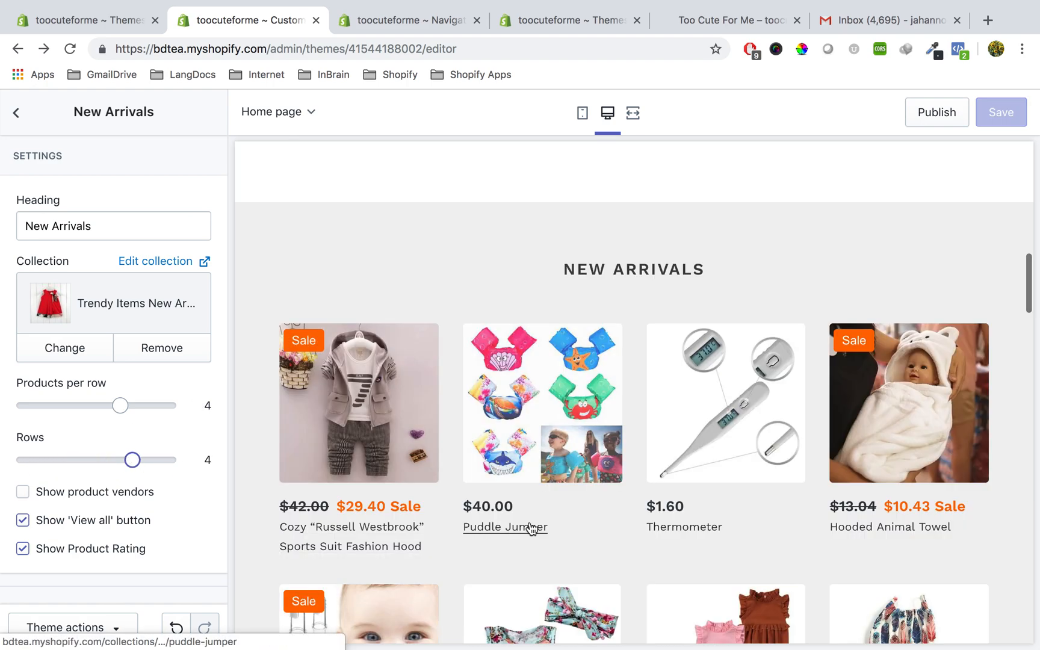
# Try showing product vendors in the New Arrivals section, and turn the option off again.
pyautogui.scroll(-3, 541, 382)
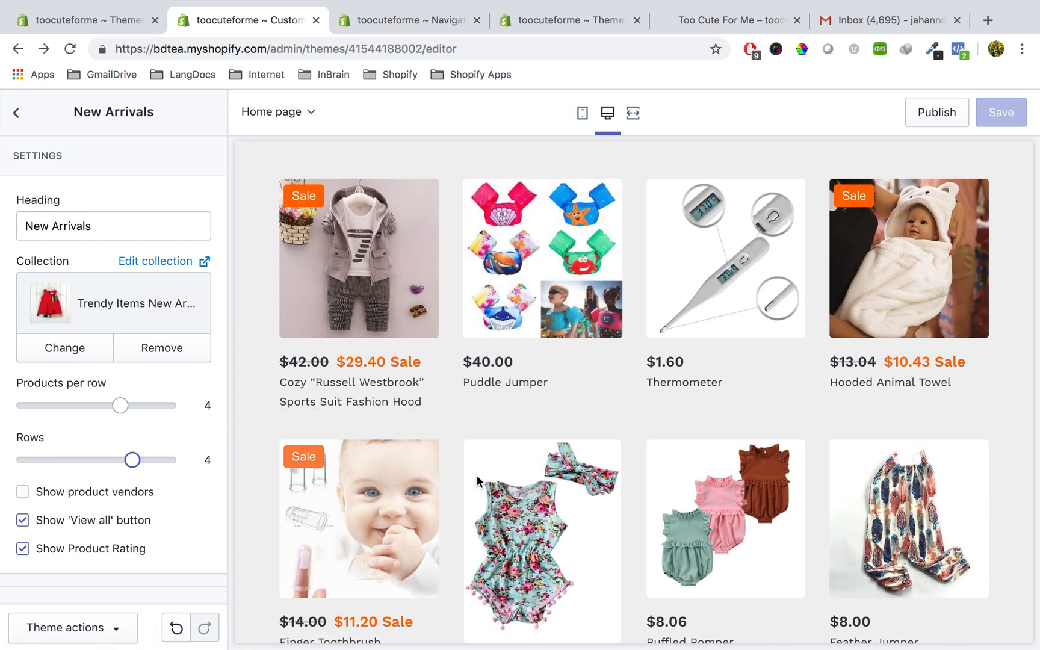
pyautogui.scroll(-1, 369, 459)
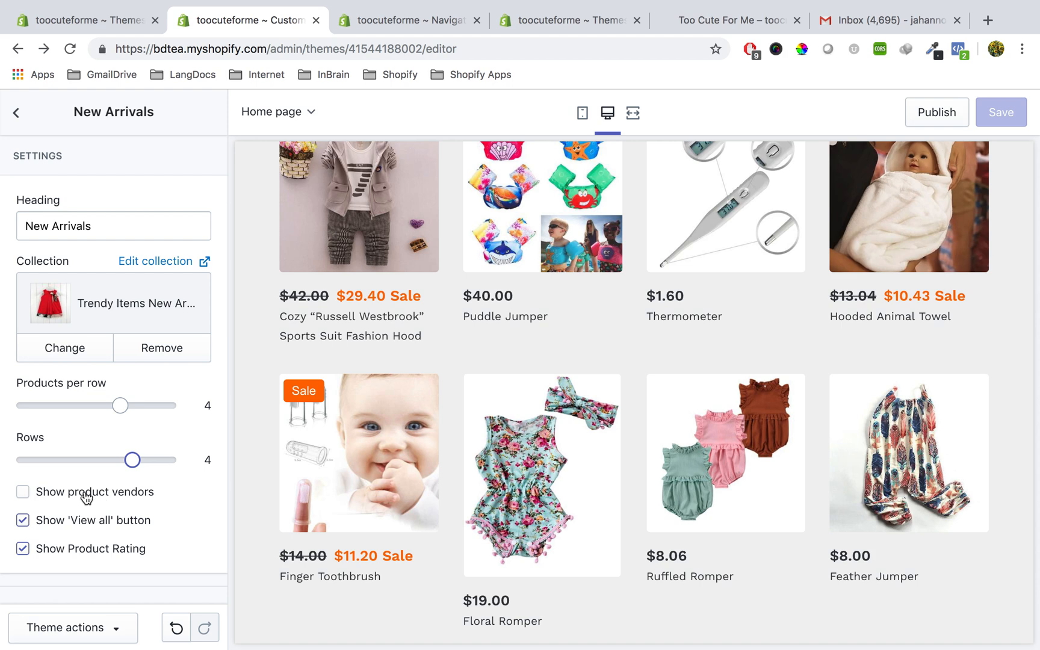
pyautogui.click(66, 495)
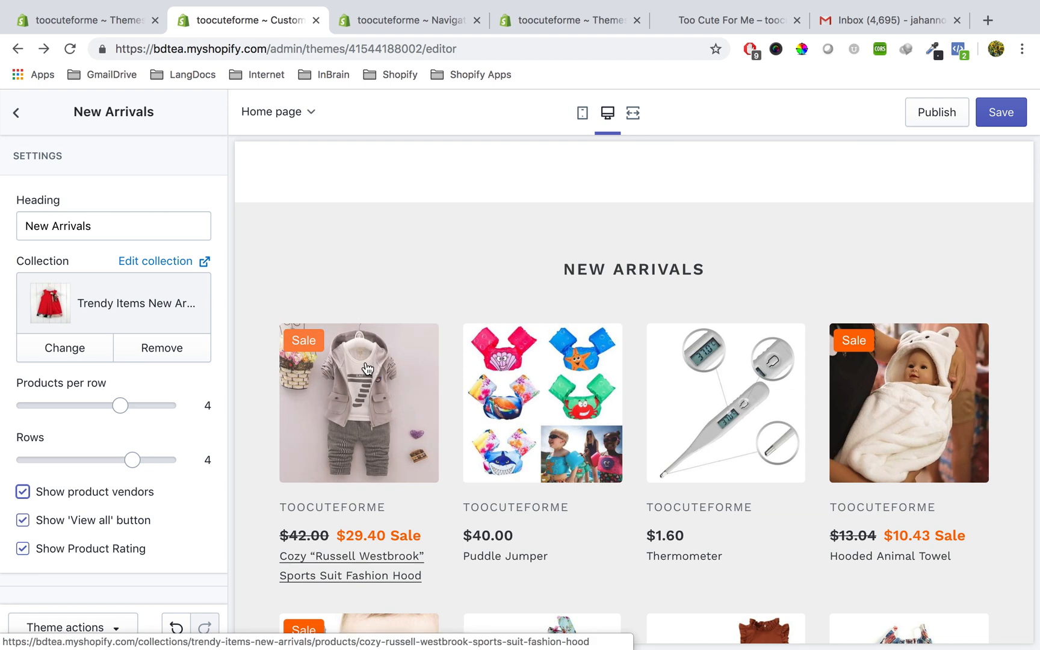
pyautogui.click(69, 496)
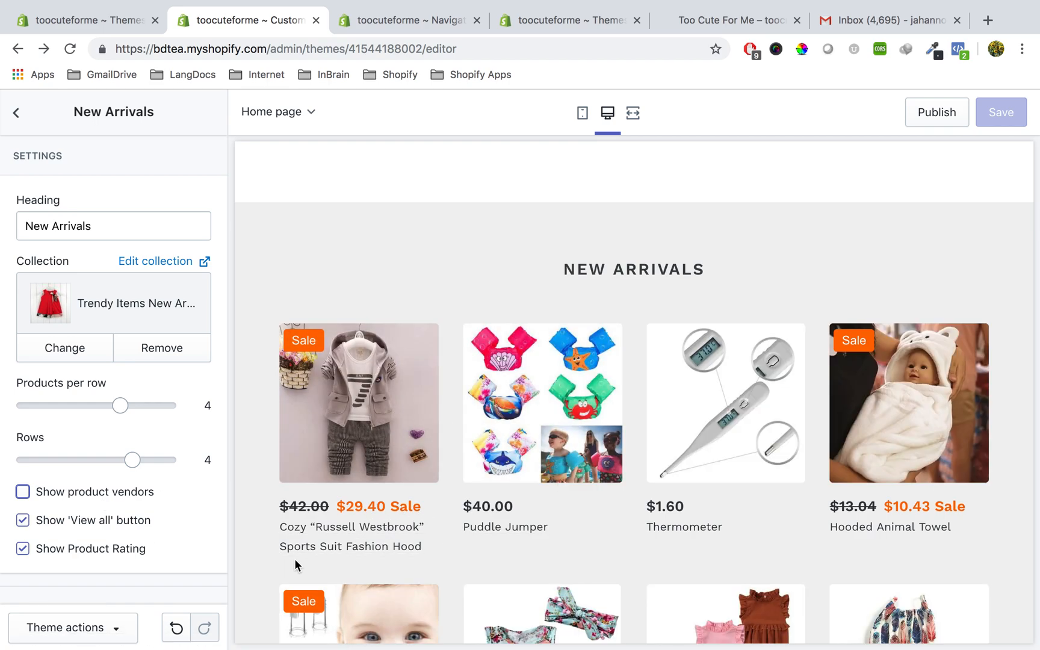
# Look through the New Arrivals products in the preview to find where the 'View all' option takes effect.
pyautogui.scroll(-3, 294, 558)
pyautogui.scroll(-3, 283, 518)
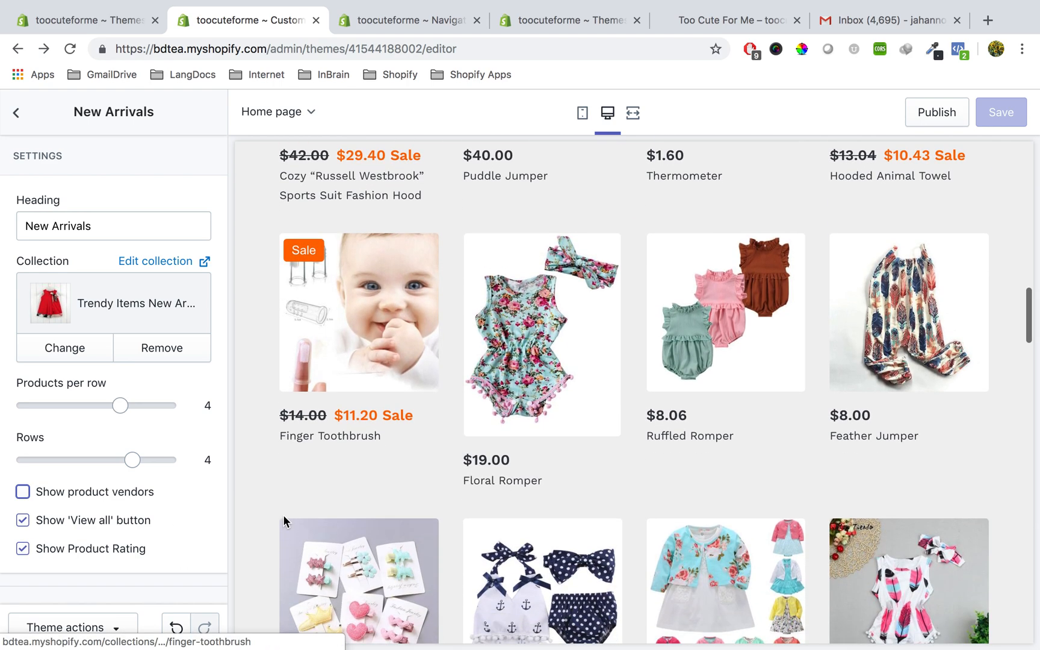
pyautogui.scroll(-11, 283, 517)
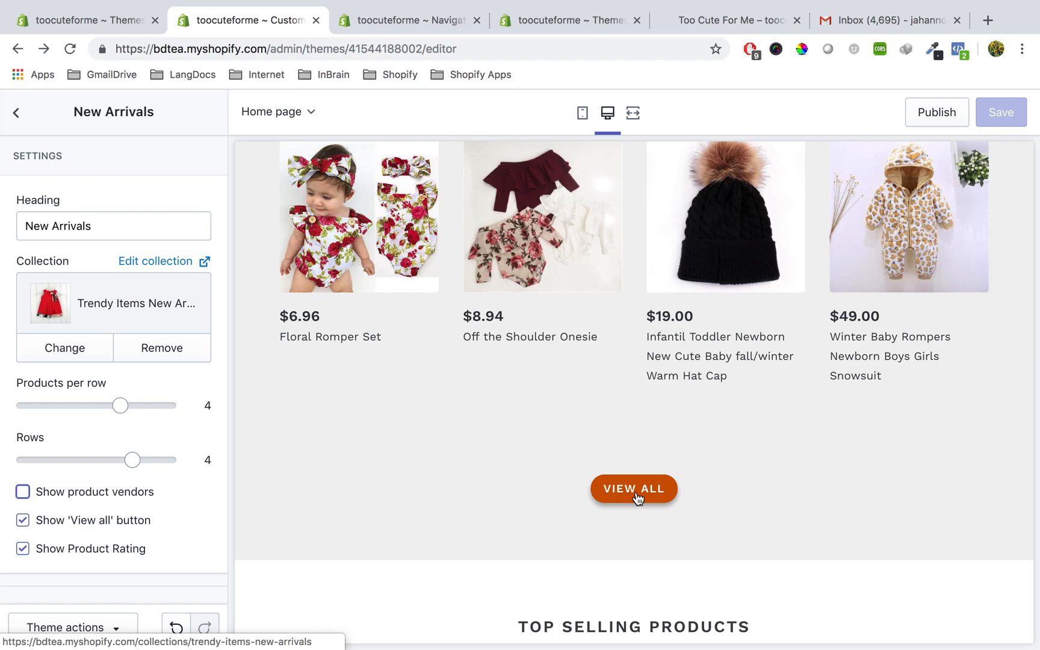
# Review the New Arrivals product rows in the preview, from the heading to the 'View all' button, checking for product ratings.
pyautogui.scroll(10, 645, 372)
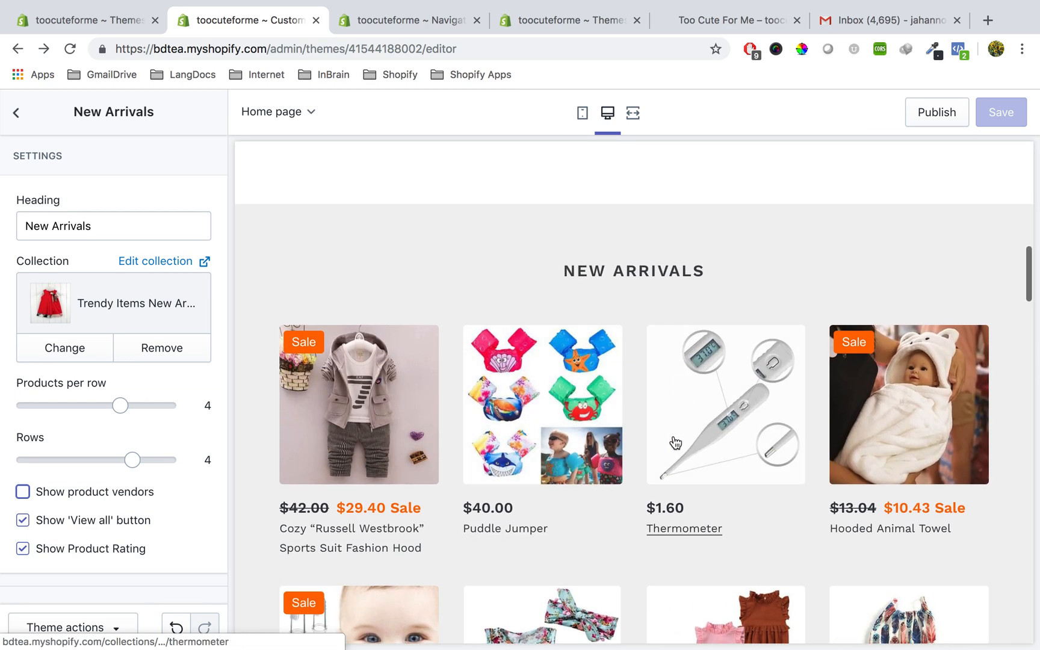
pyautogui.scroll(-2, 539, 417)
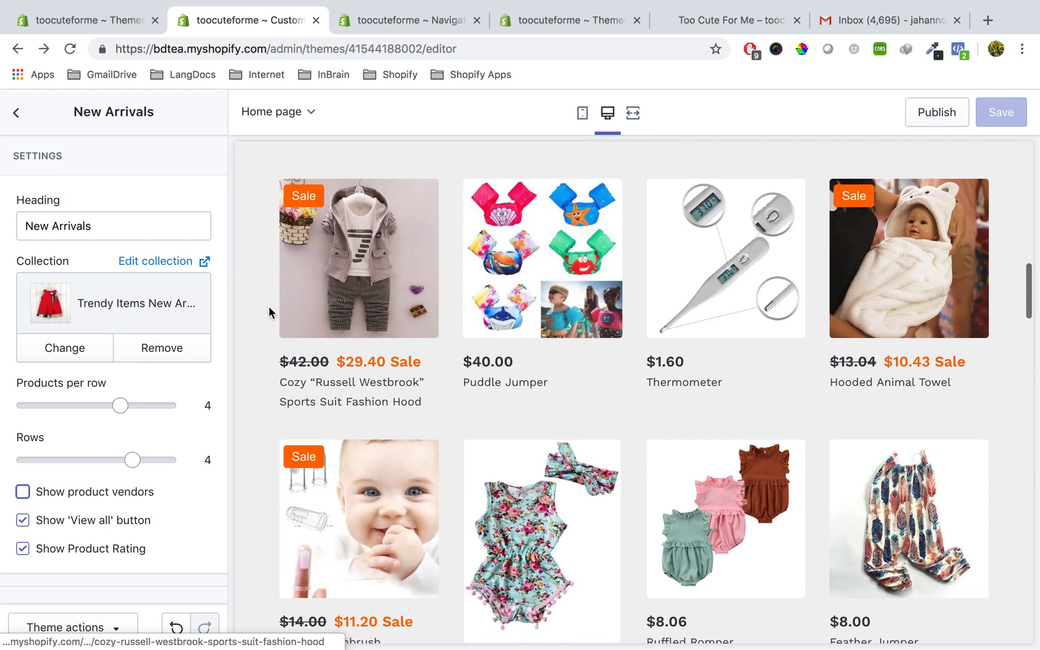
pyautogui.scroll(-2, 508, 448)
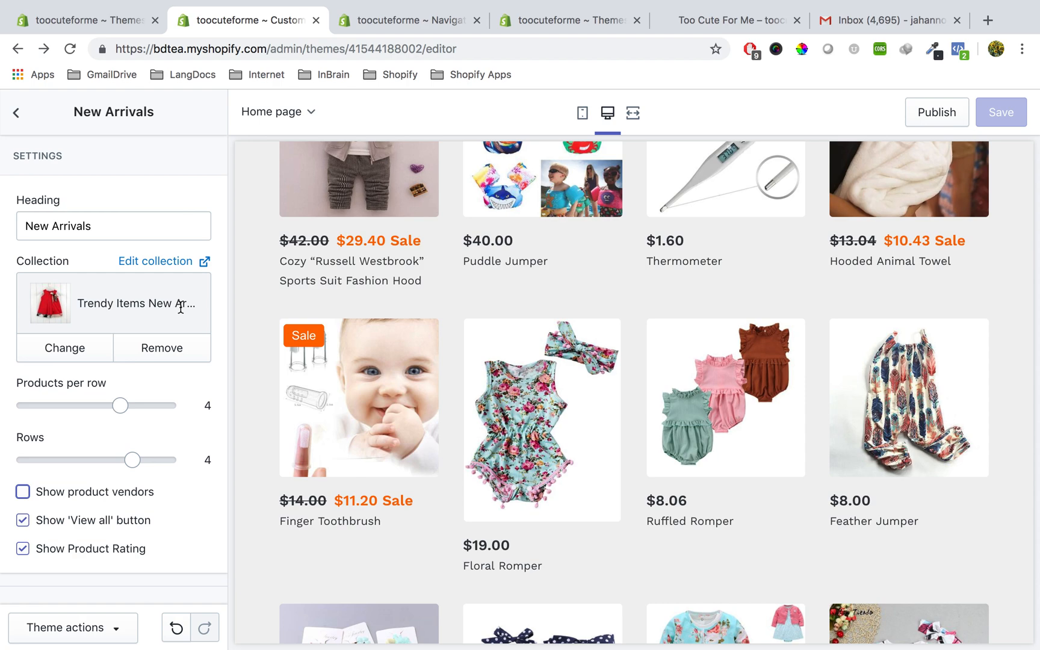
pyautogui.scroll(-10, 440, 519)
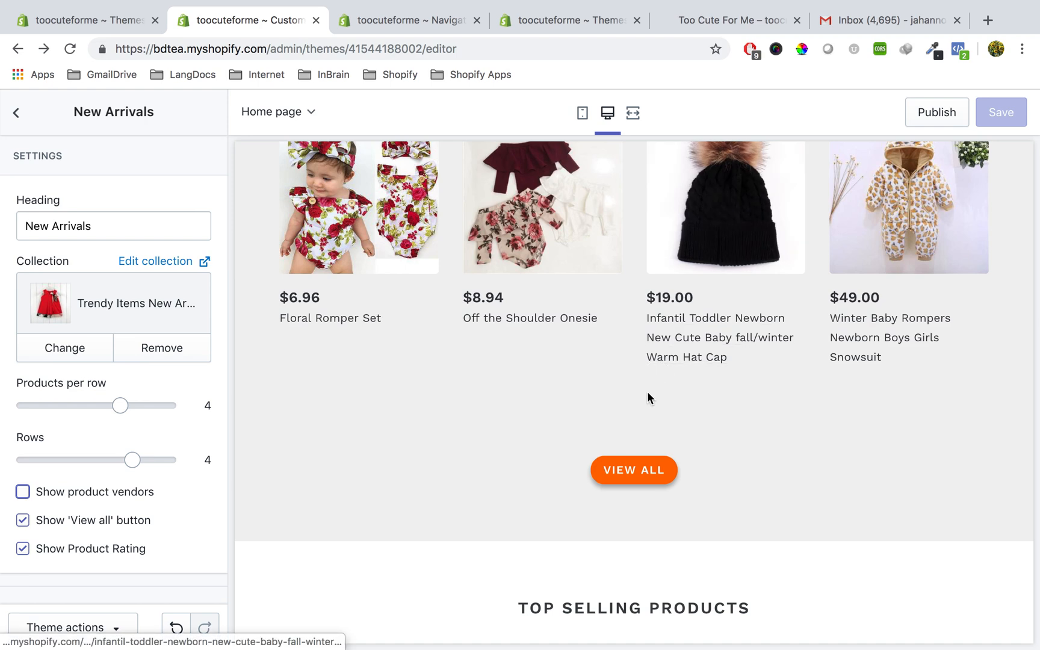
pyautogui.scroll(-1, 549, 444)
pyautogui.scroll(5, 549, 444)
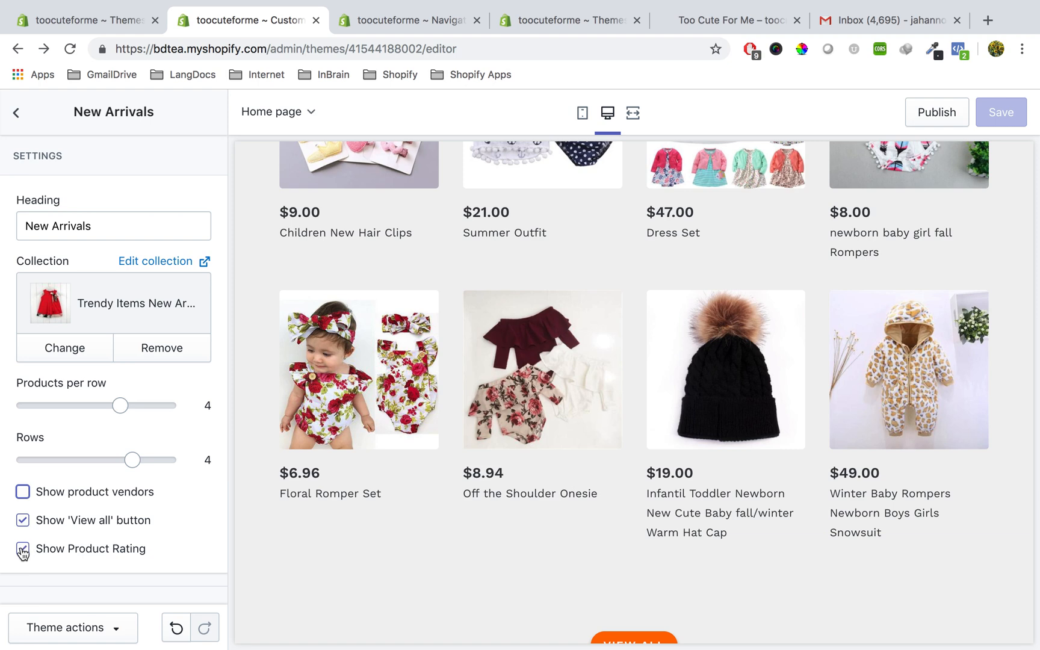
pyautogui.scroll(6, 460, 513)
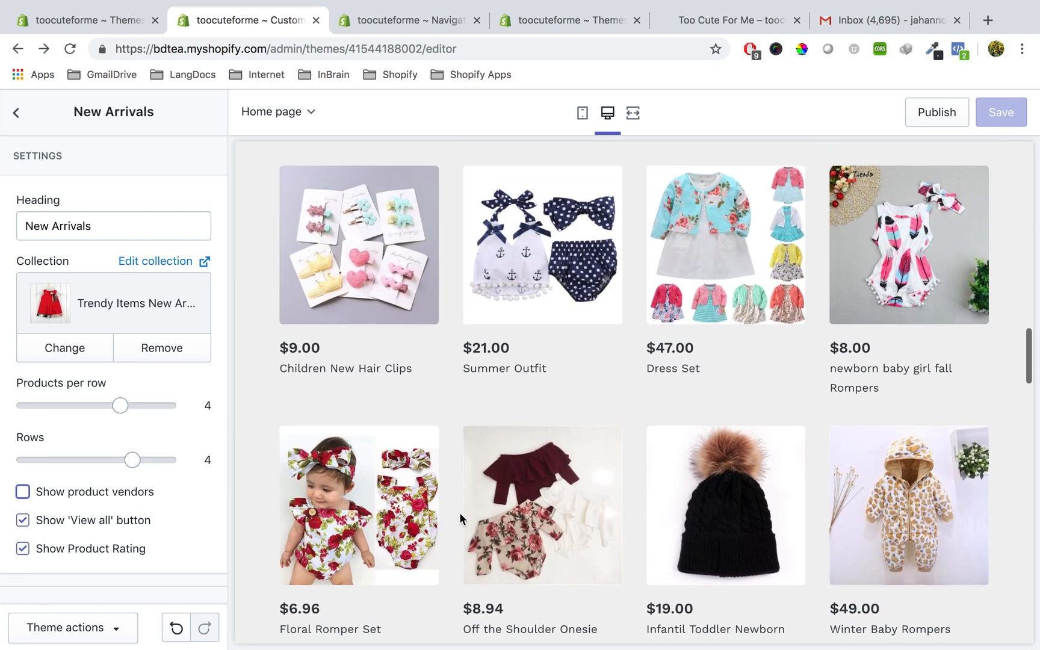
pyautogui.scroll(10, 459, 511)
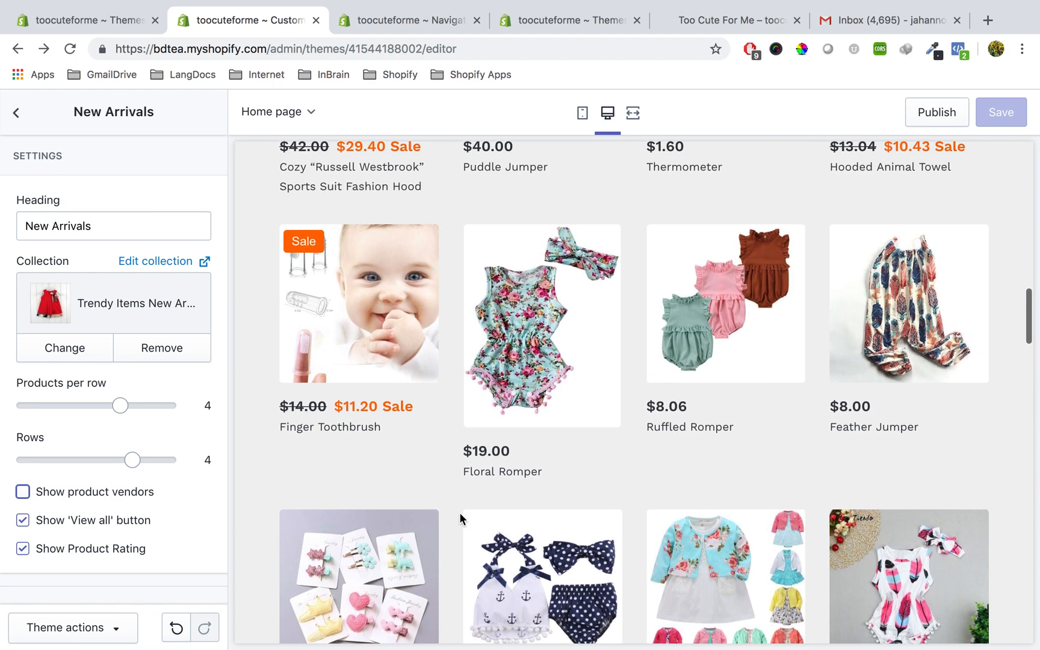
pyautogui.scroll(-2, 460, 511)
pyautogui.scroll(3, 460, 512)
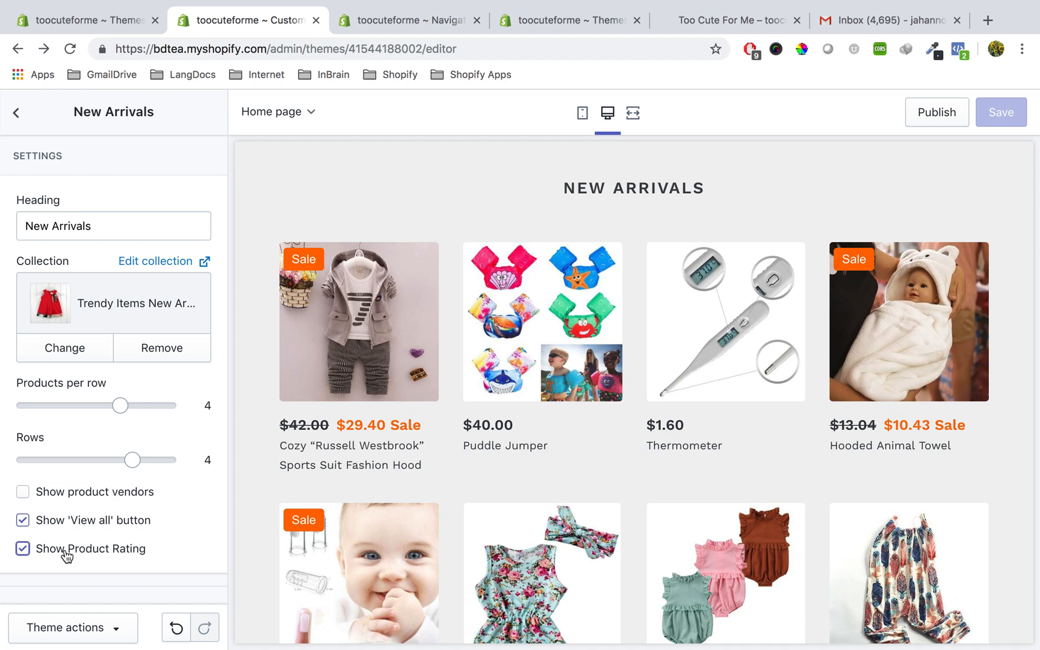
# Turn off product ratings in the New Arrivals section, save the change, and check the product rows in the preview.
pyautogui.click(65, 552)
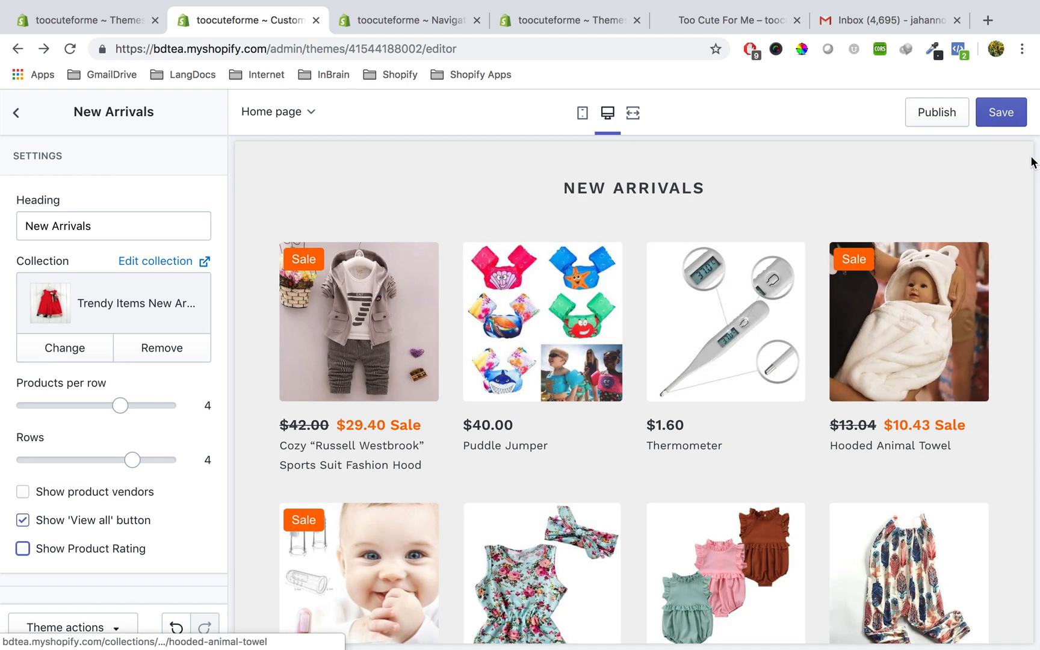
pyautogui.click(1001, 113)
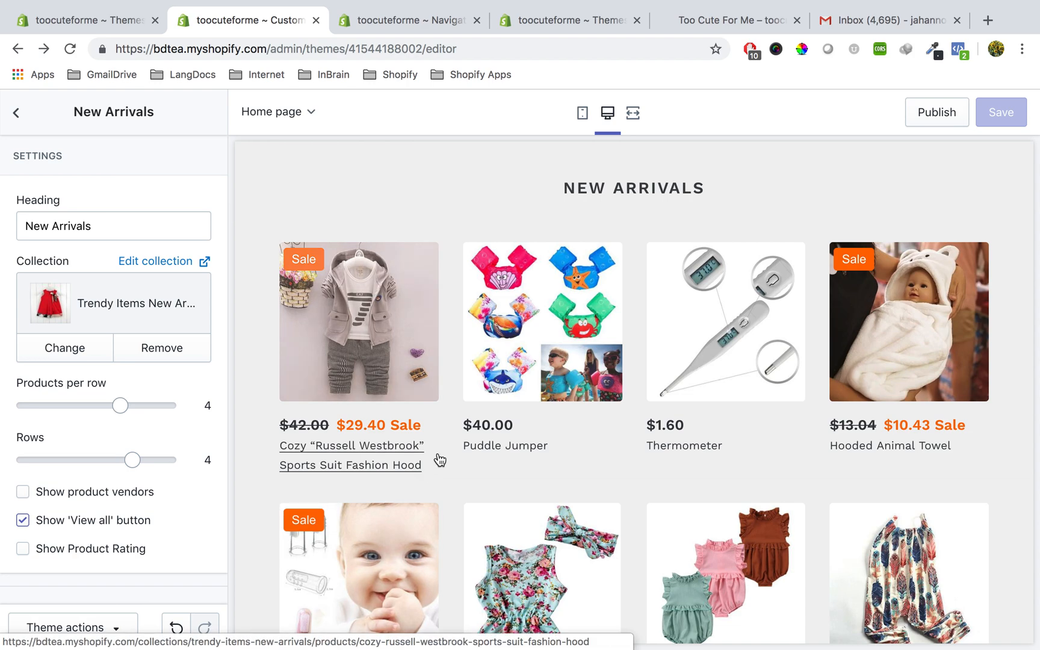
pyautogui.scroll(-9, 439, 461)
pyautogui.scroll(-2, 439, 460)
pyautogui.scroll(-5, 439, 458)
pyautogui.scroll(5, 438, 459)
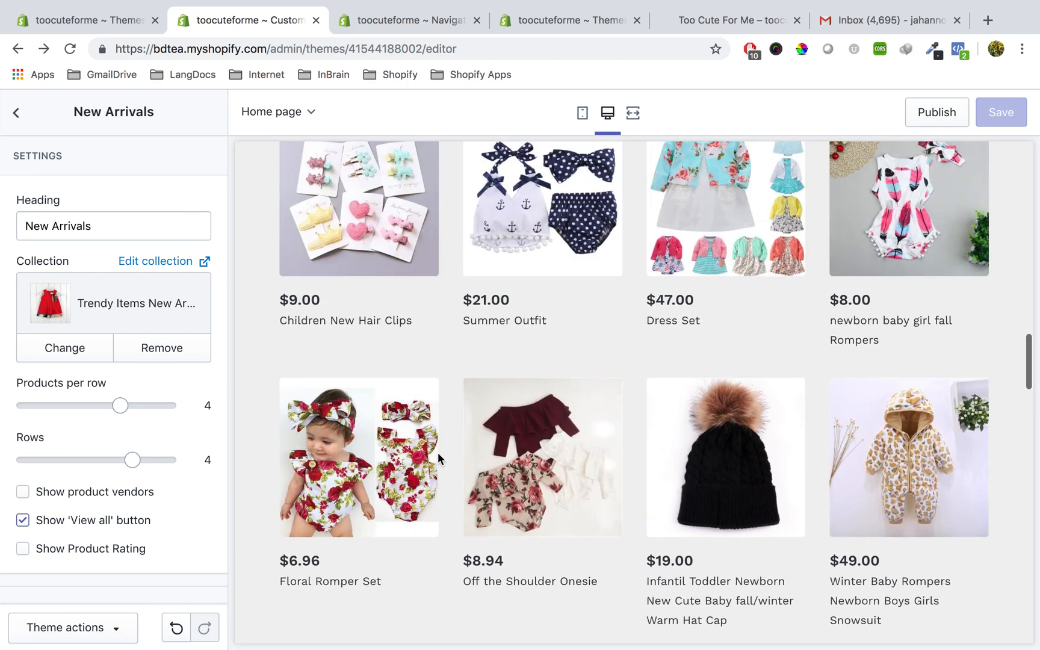
pyautogui.scroll(8, 438, 452)
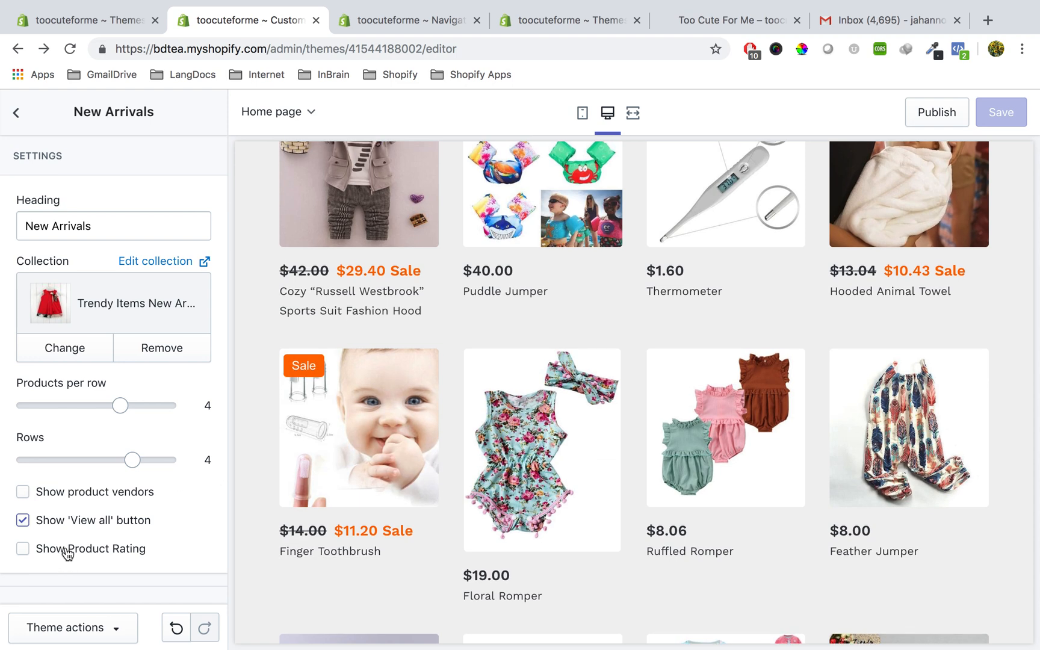
# Try showing product ratings in the New Arrivals section, save, and inspect the space under the product names in the preview.
pyautogui.click(66, 550)
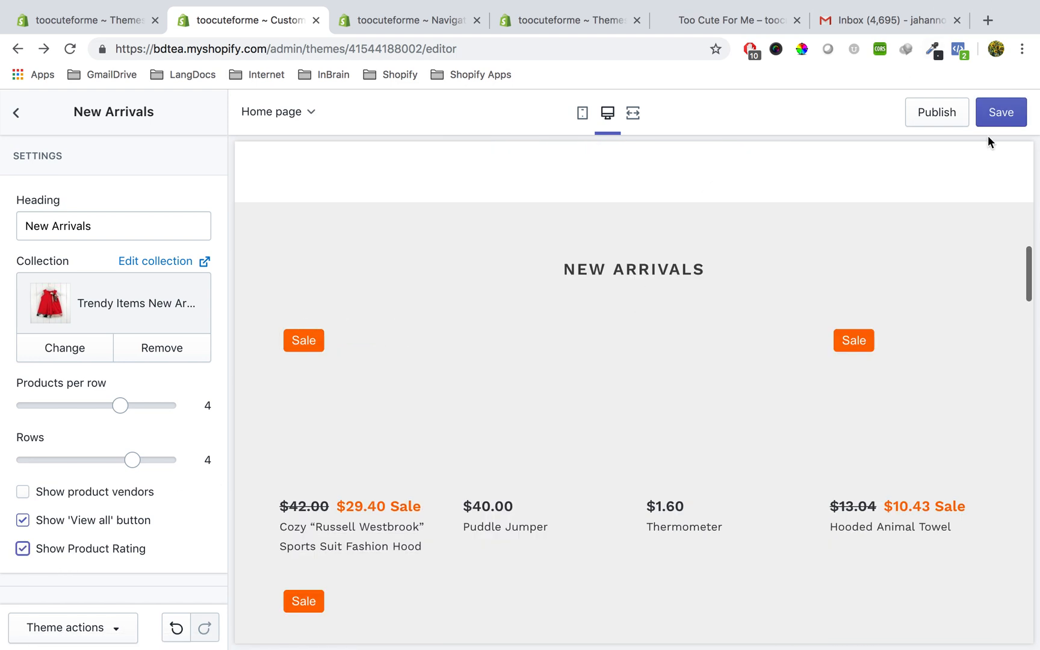
pyautogui.click(1005, 113)
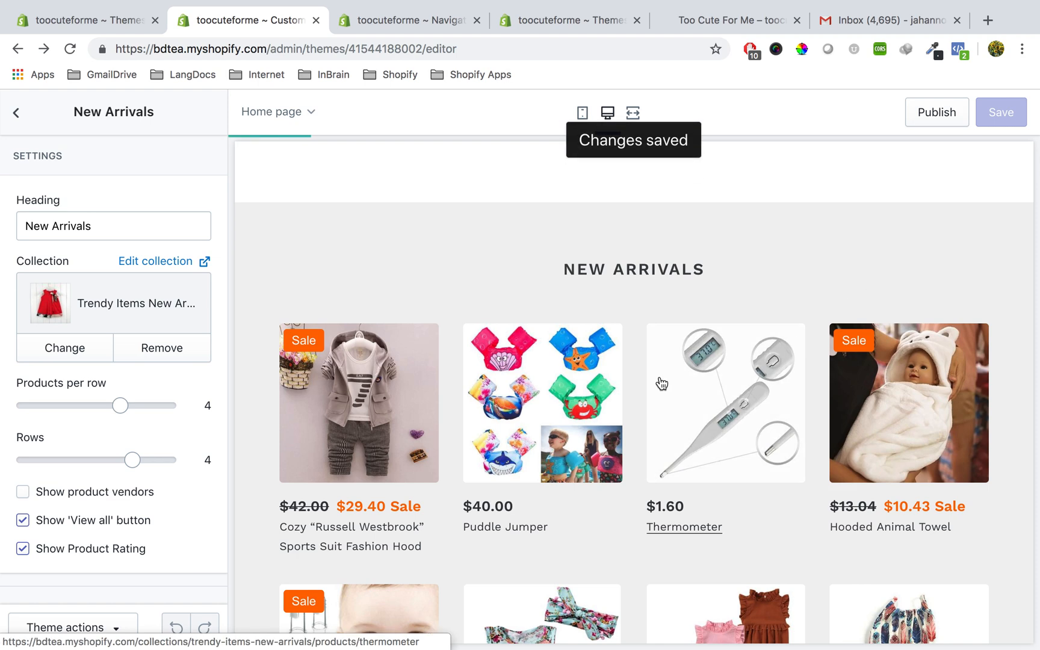
pyautogui.click(580, 454)
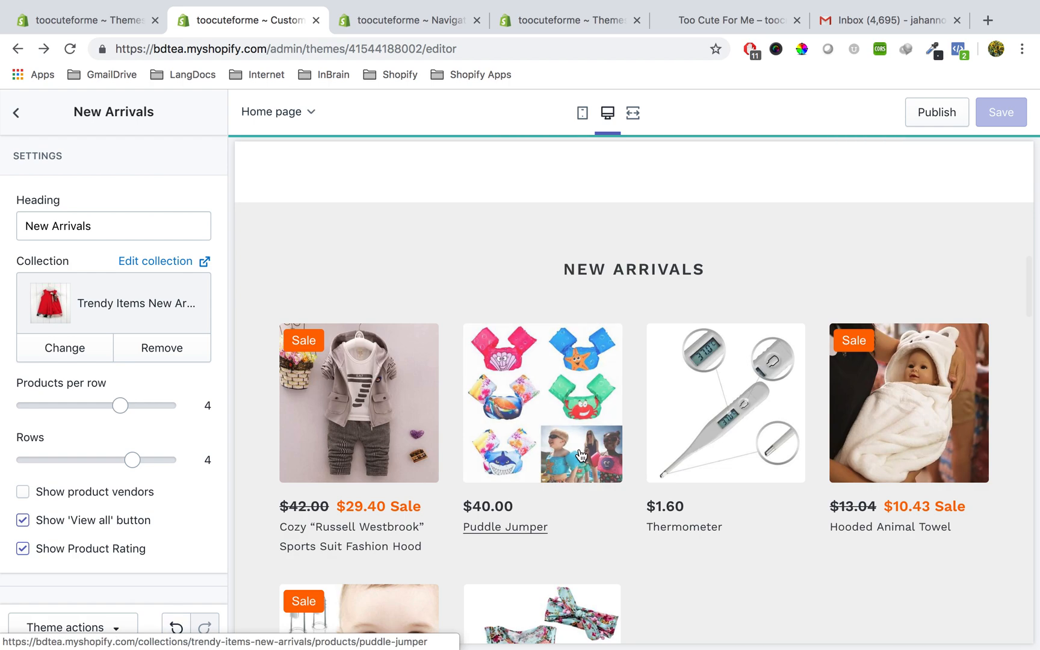
pyautogui.scroll(-3, 387, 528)
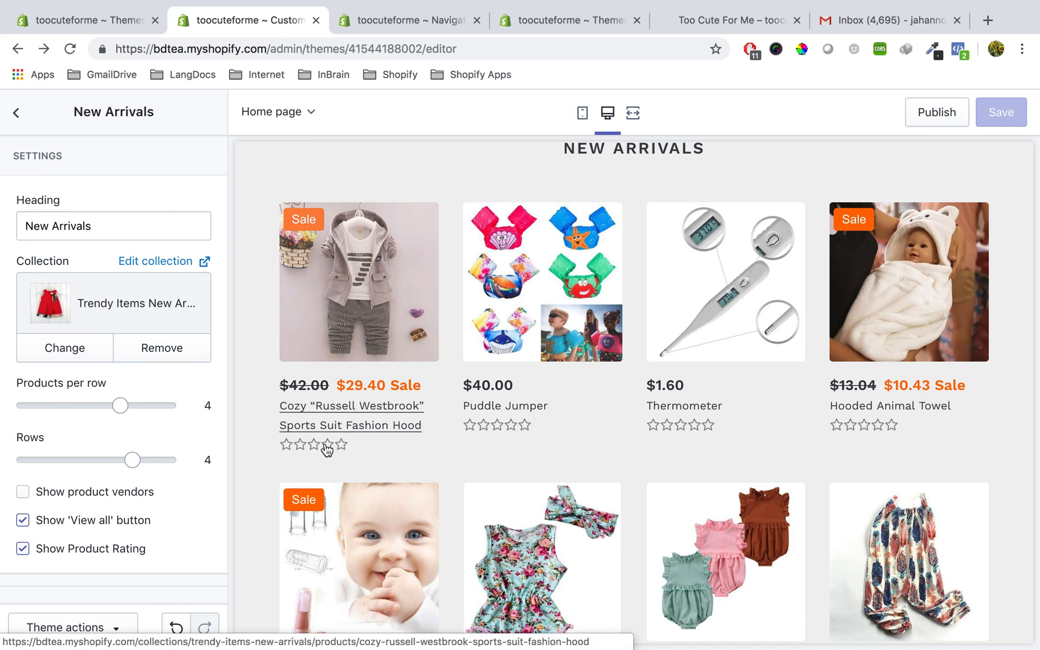
pyautogui.scroll(-8, 464, 439)
pyautogui.scroll(-6, 464, 440)
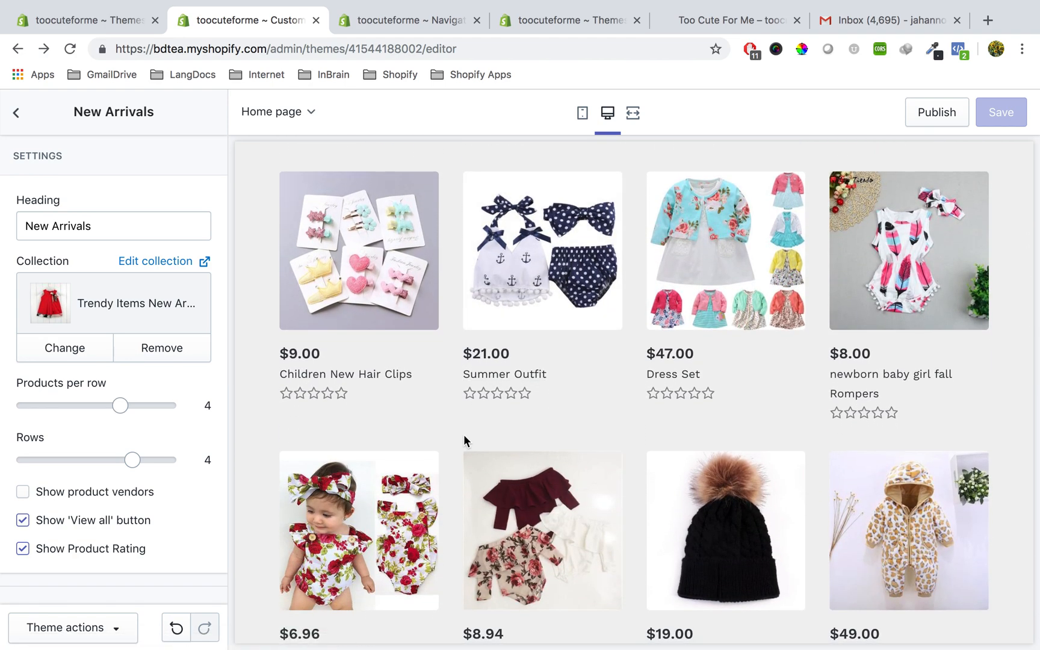
pyautogui.scroll(12, 464, 440)
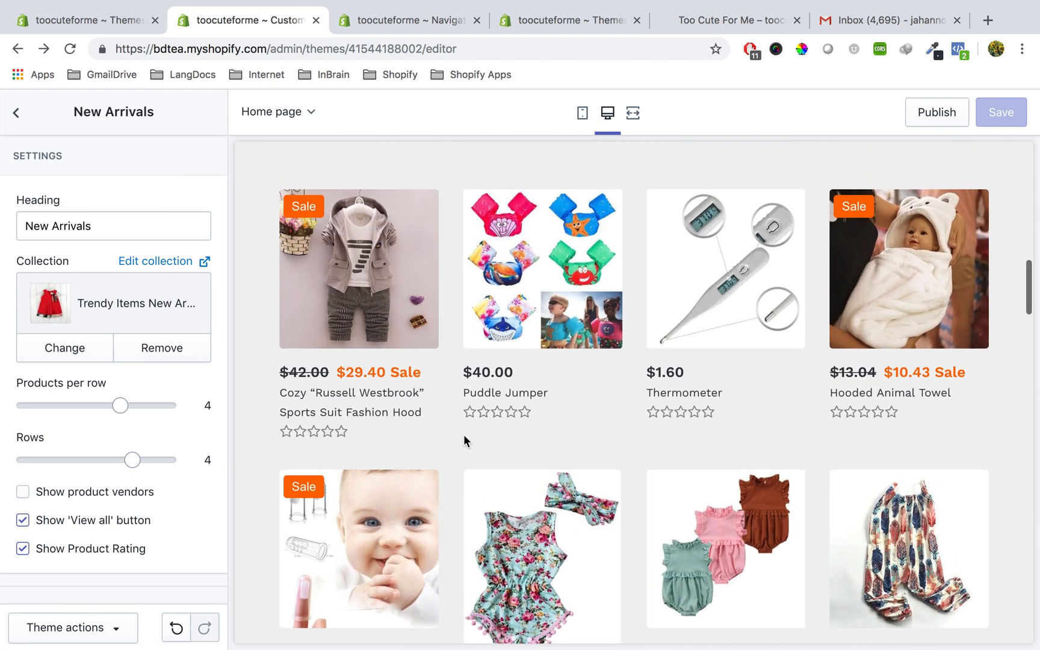
pyautogui.scroll(1, 463, 435)
pyautogui.scroll(-2, 469, 485)
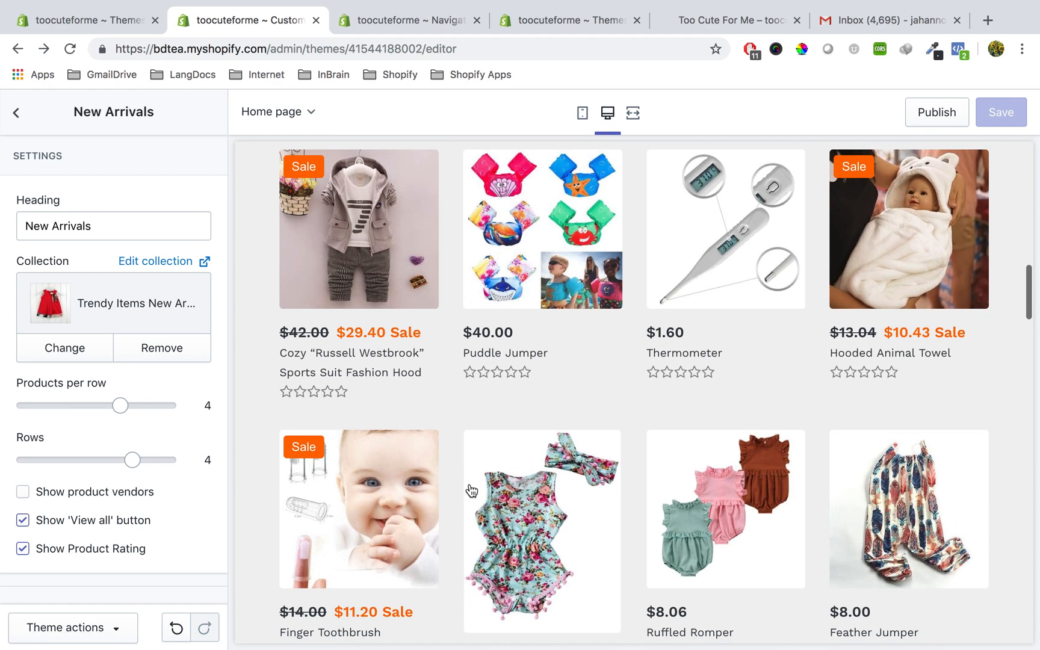
# Turn product ratings off again in the New Arrivals section, save the theme, and check the product rows.
pyautogui.click(76, 554)
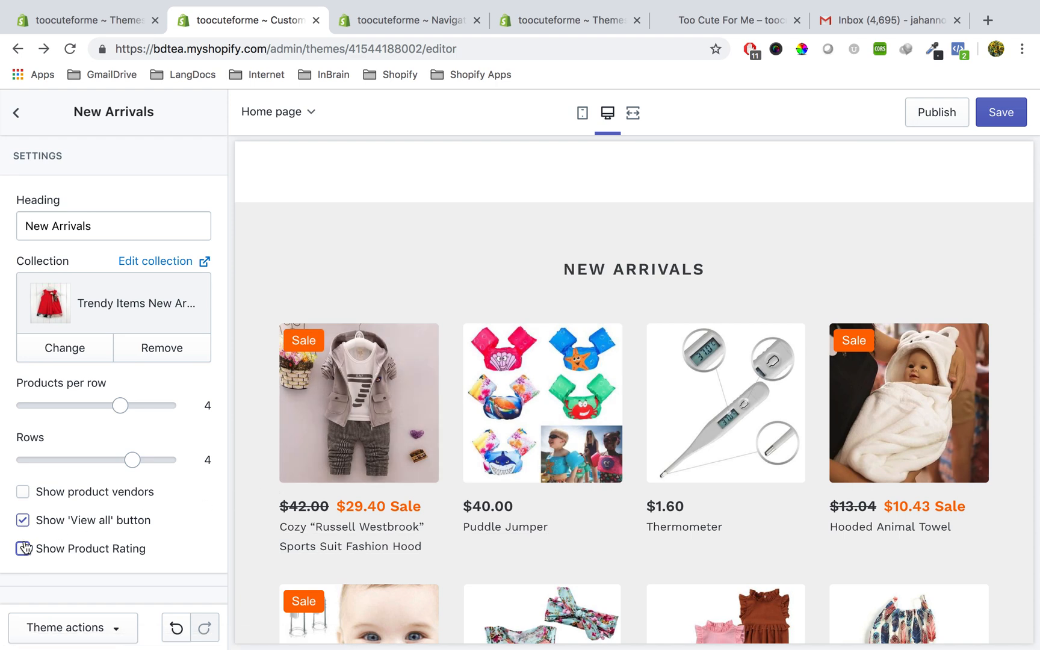
pyautogui.click(1008, 118)
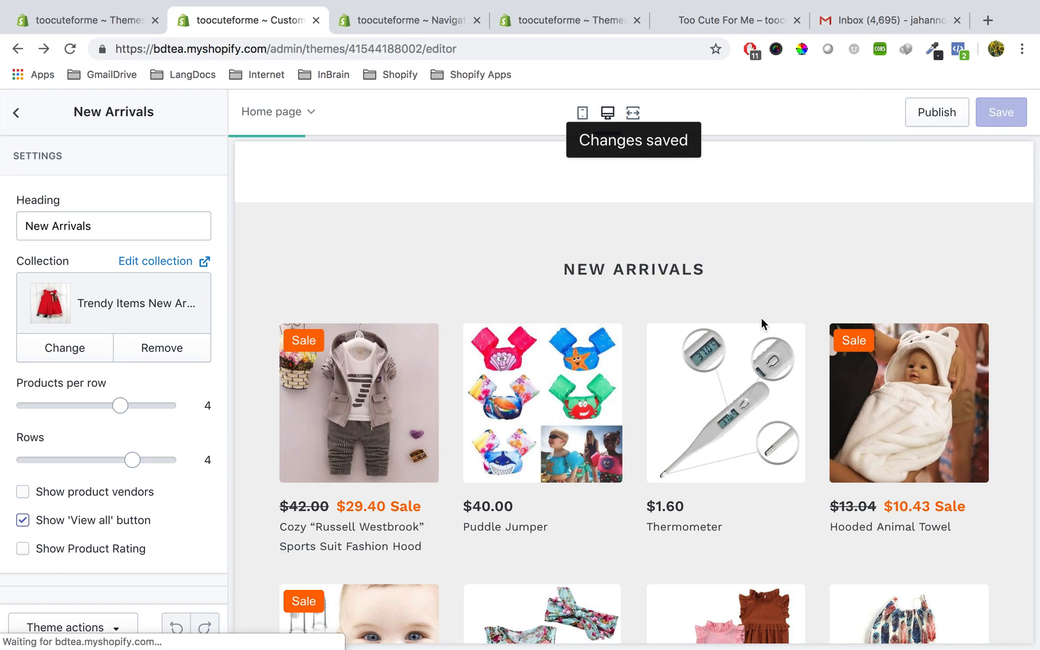
pyautogui.scroll(-6, 648, 374)
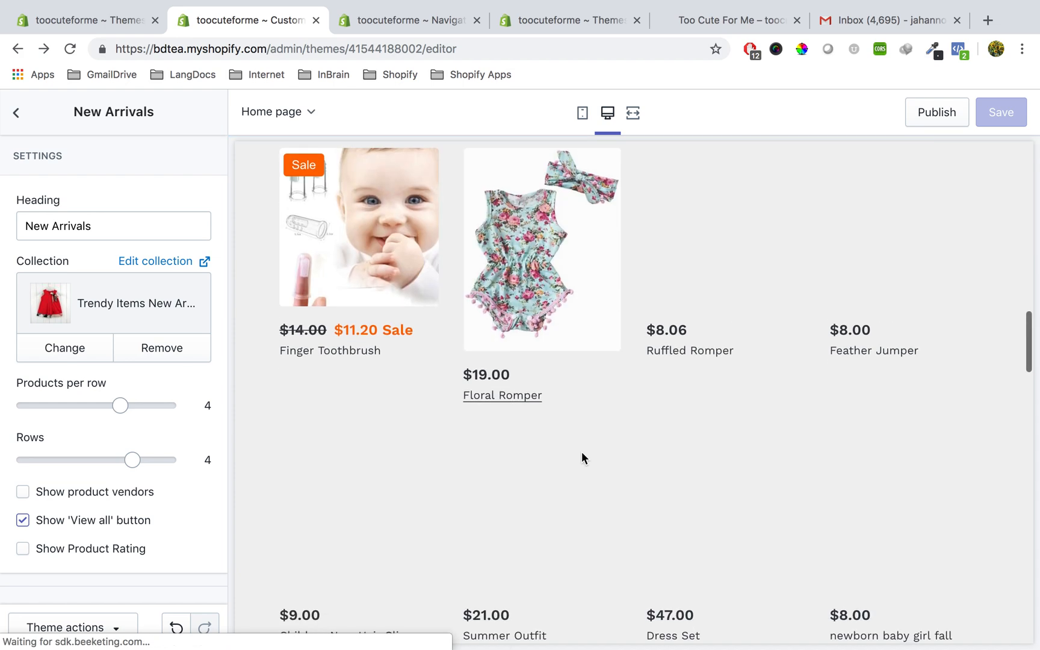
pyautogui.scroll(-2, 158, 501)
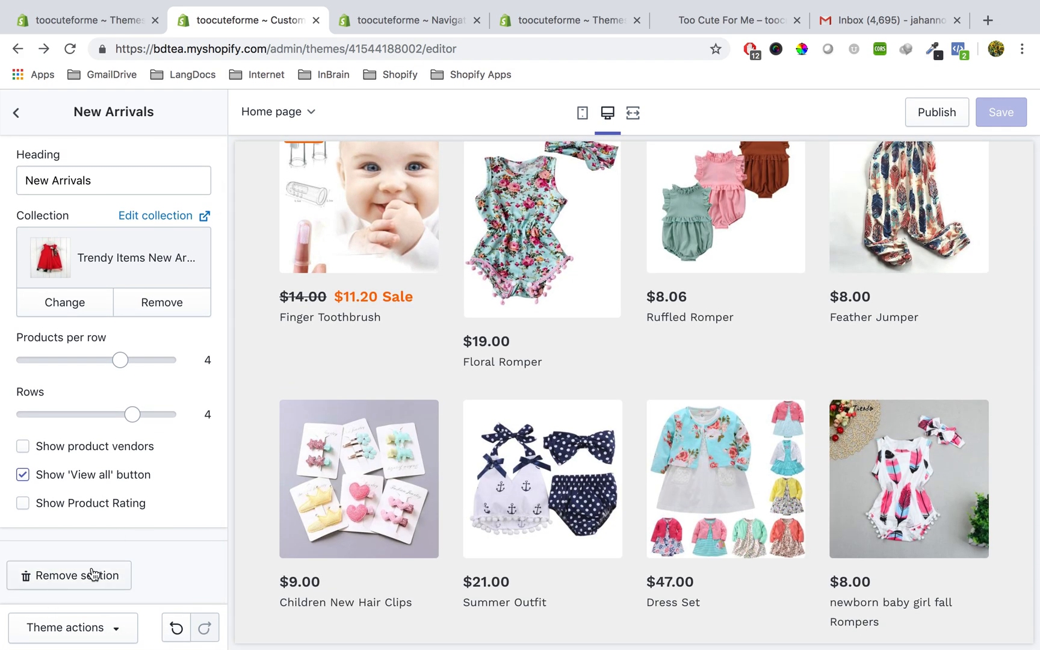
# Compare the layout of the New Arrivals section with the Top Selling Products section below it in the preview.
pyautogui.scroll(3, 448, 385)
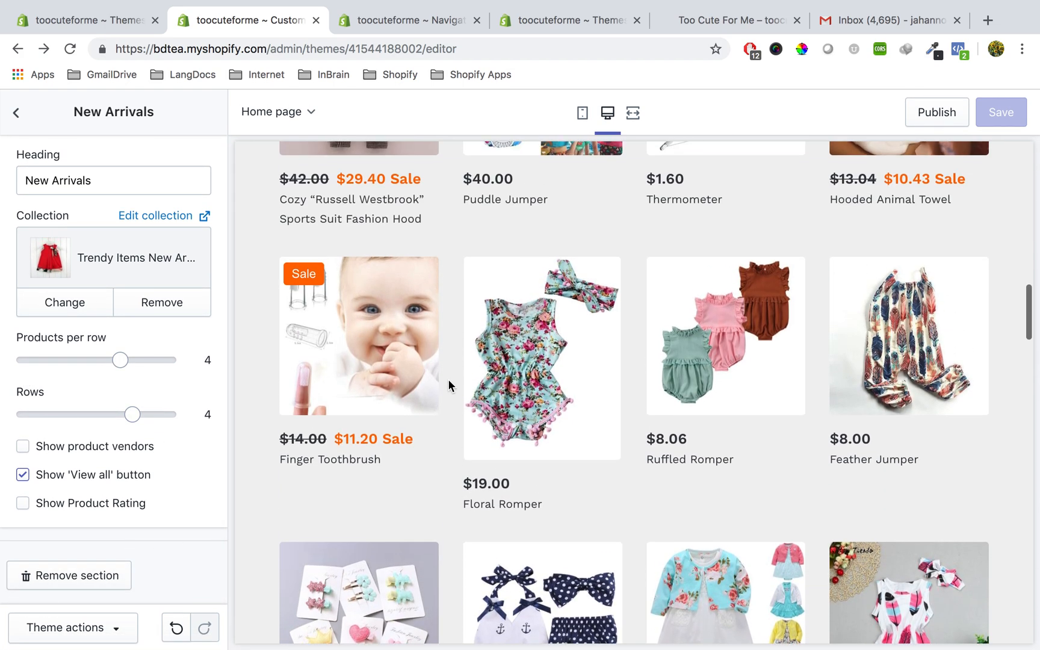
pyautogui.scroll(6, 407, 515)
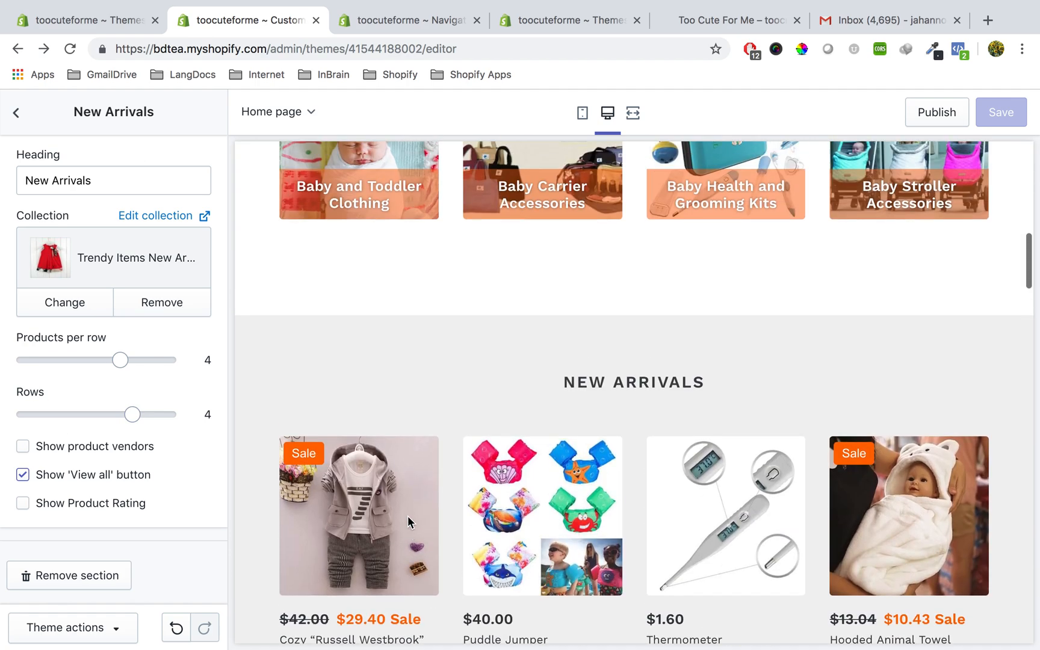
pyautogui.scroll(-7, 407, 516)
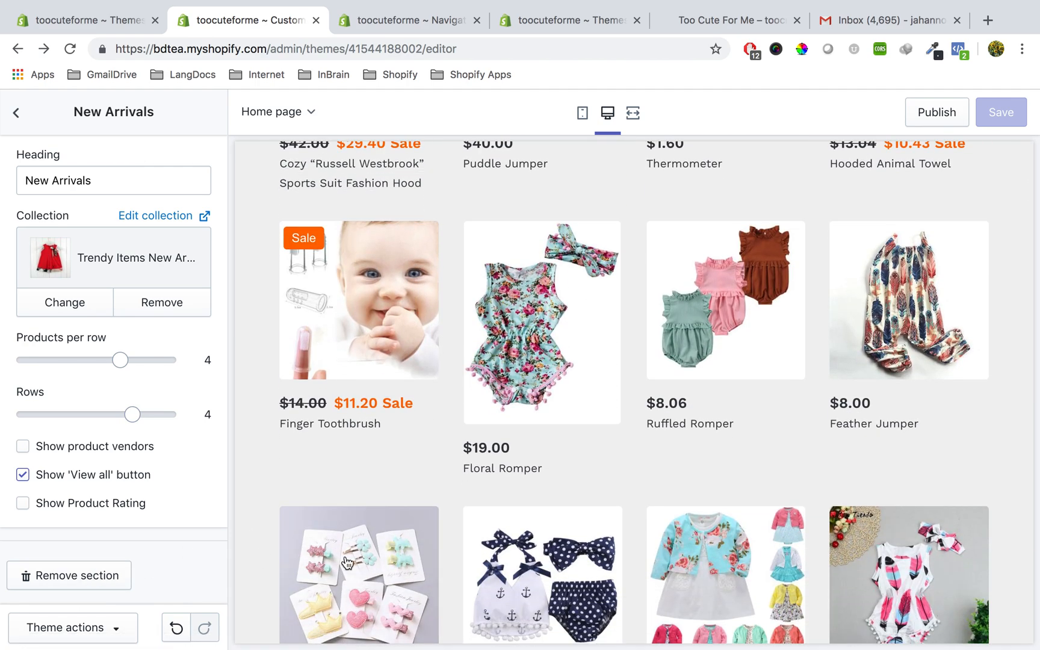
pyautogui.scroll(4, 524, 498)
pyautogui.scroll(5, 523, 498)
pyautogui.scroll(-18, 524, 497)
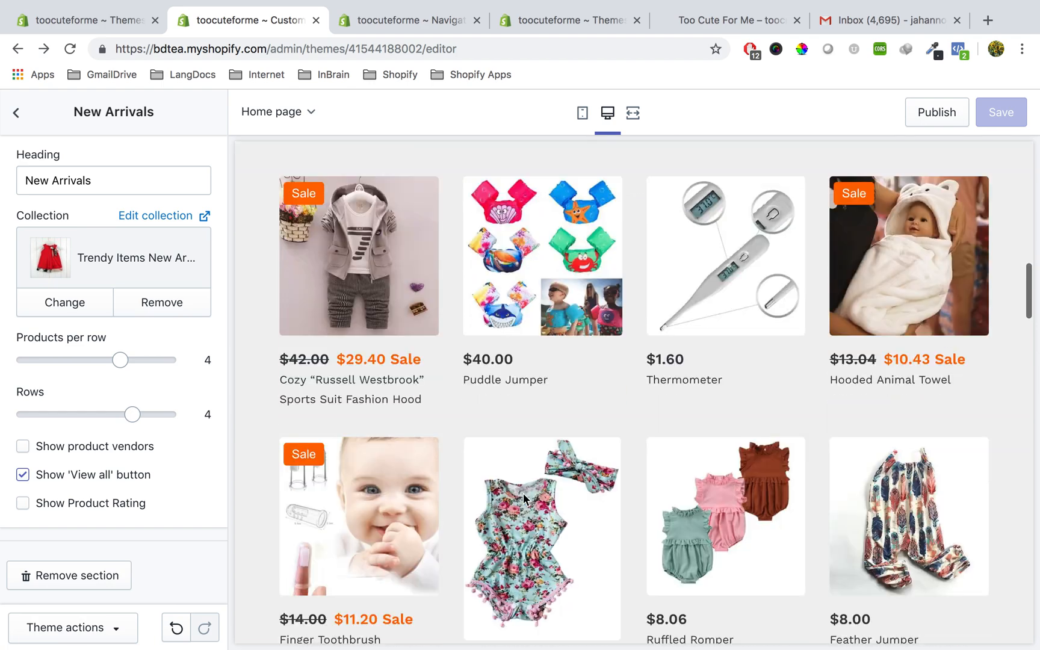
pyautogui.scroll(-9, 524, 494)
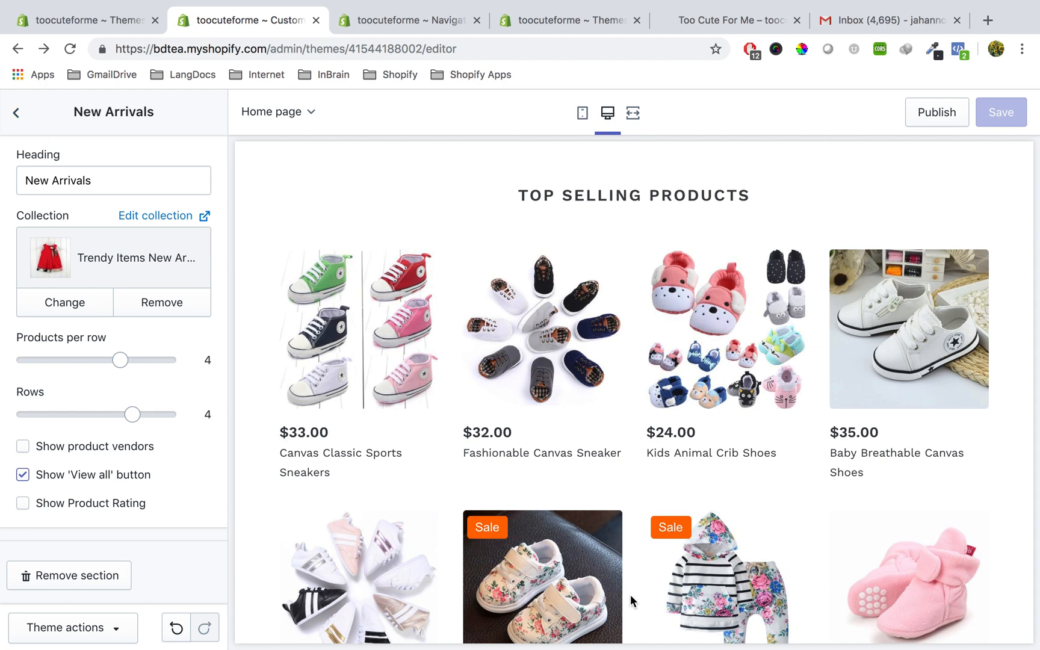
pyautogui.scroll(15, 631, 595)
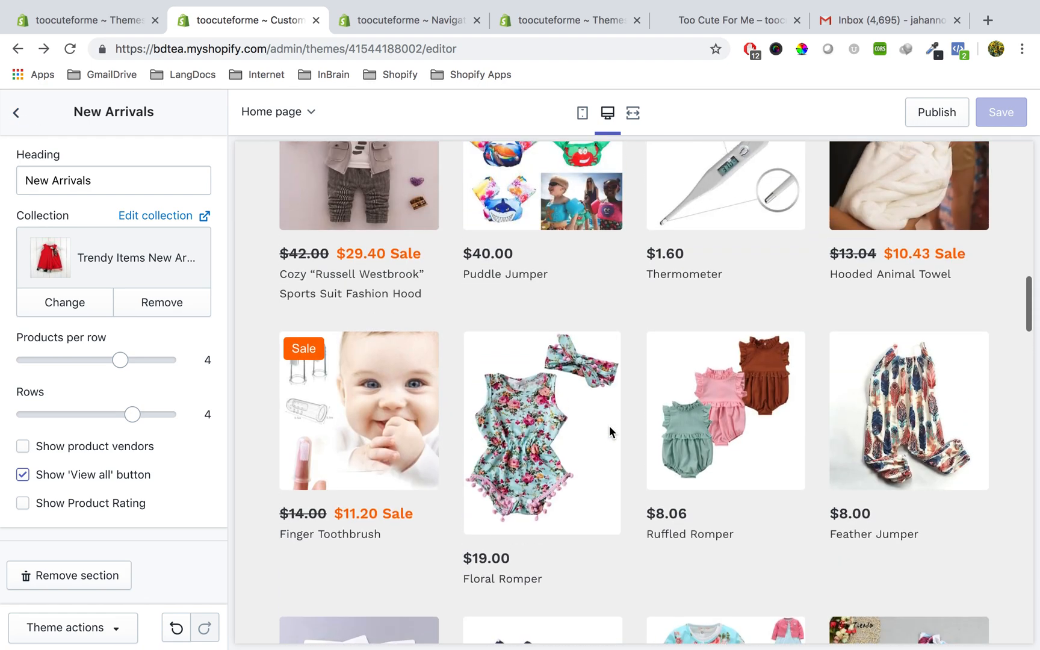
pyautogui.scroll(7, 609, 432)
pyautogui.scroll(-18, 607, 430)
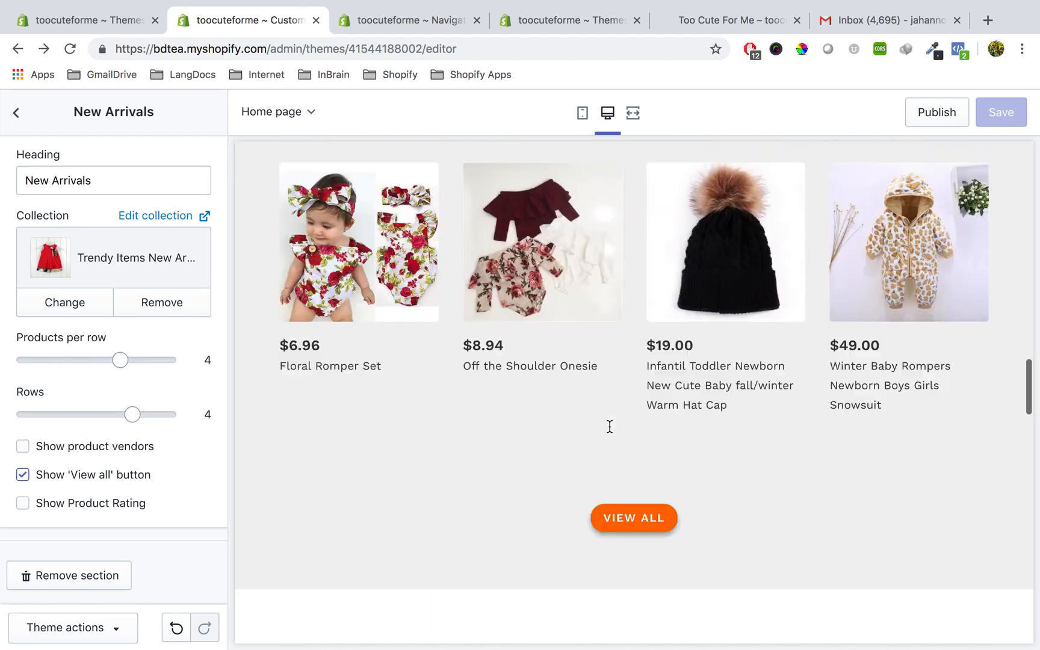
pyautogui.scroll(-6, 610, 426)
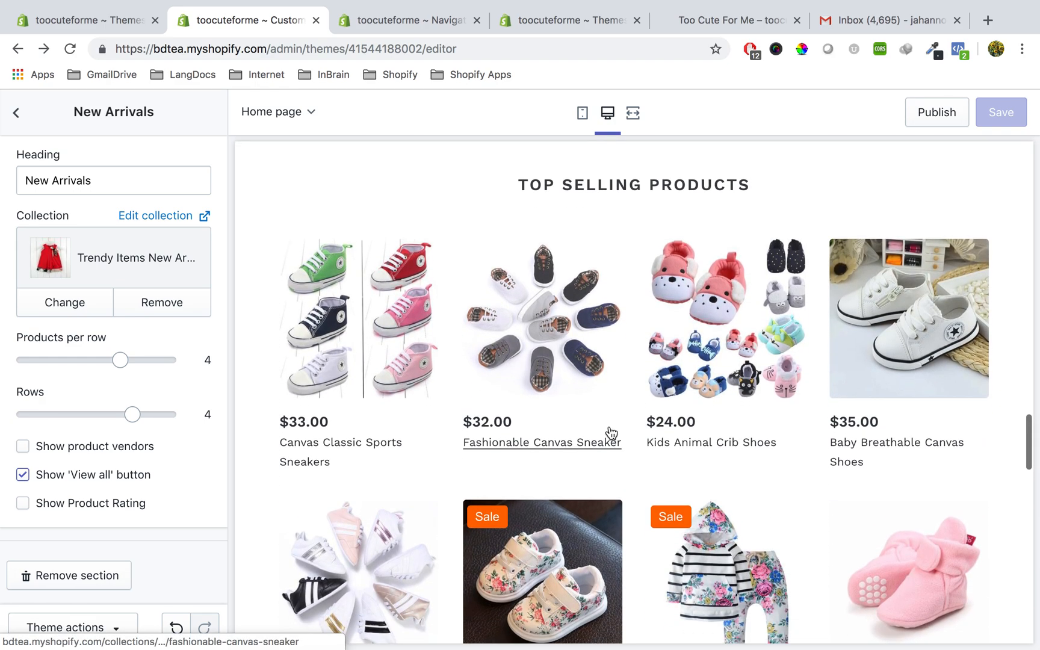
# Leave the New Arrivals settings, open the Top Selling Products section's settings, and view its products in the preview.
pyautogui.click(16, 112)
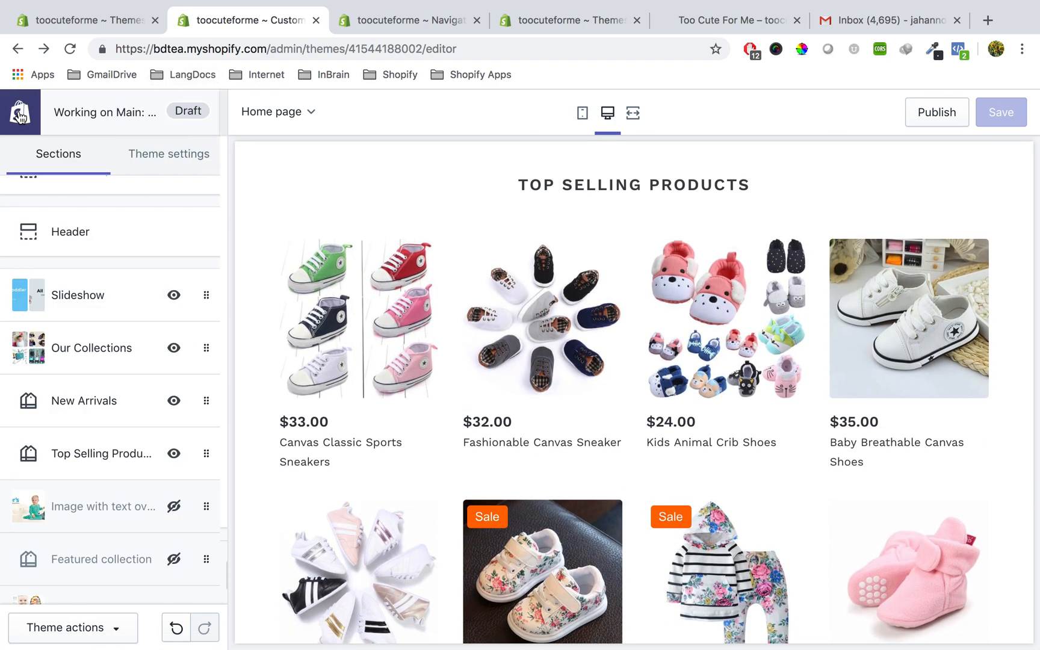
pyautogui.scroll(-5, 82, 421)
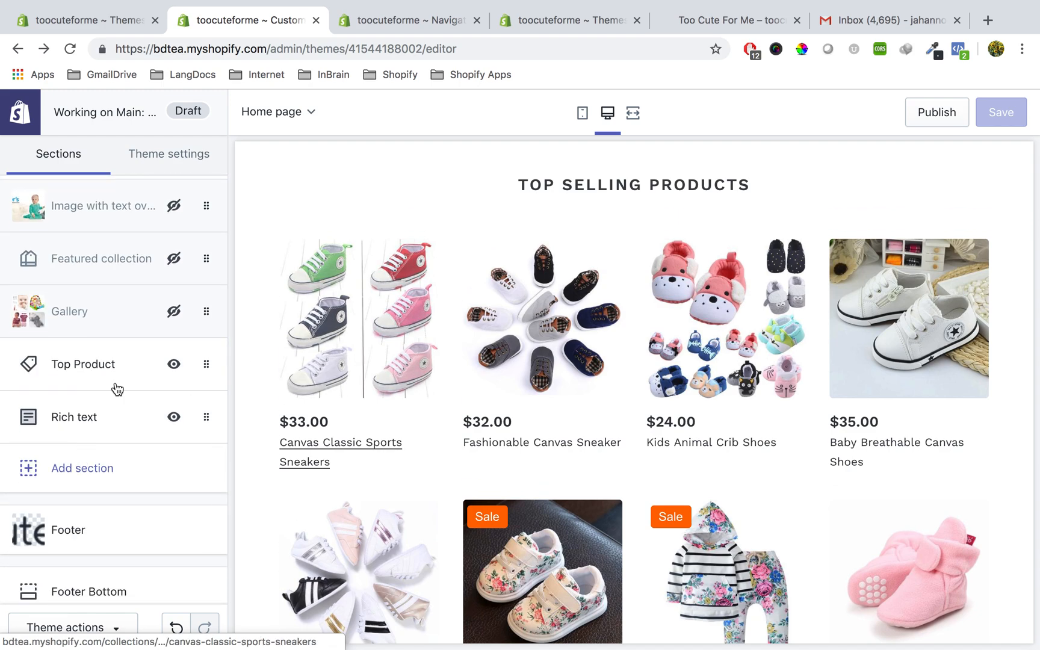
pyautogui.scroll(3, 115, 361)
pyautogui.click(116, 289)
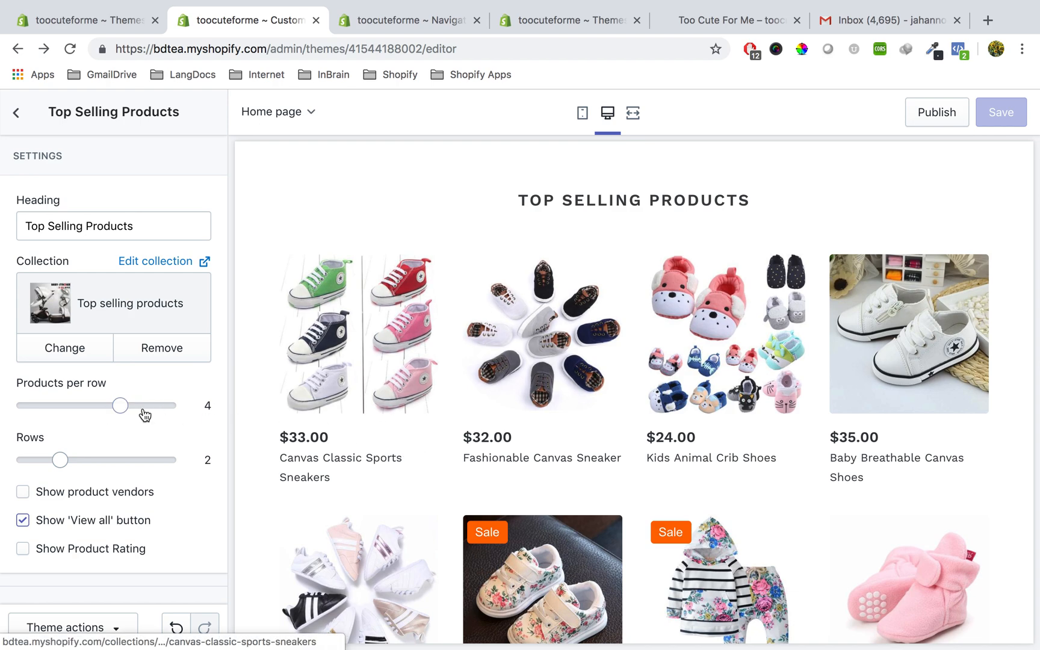
pyautogui.scroll(-2, 653, 445)
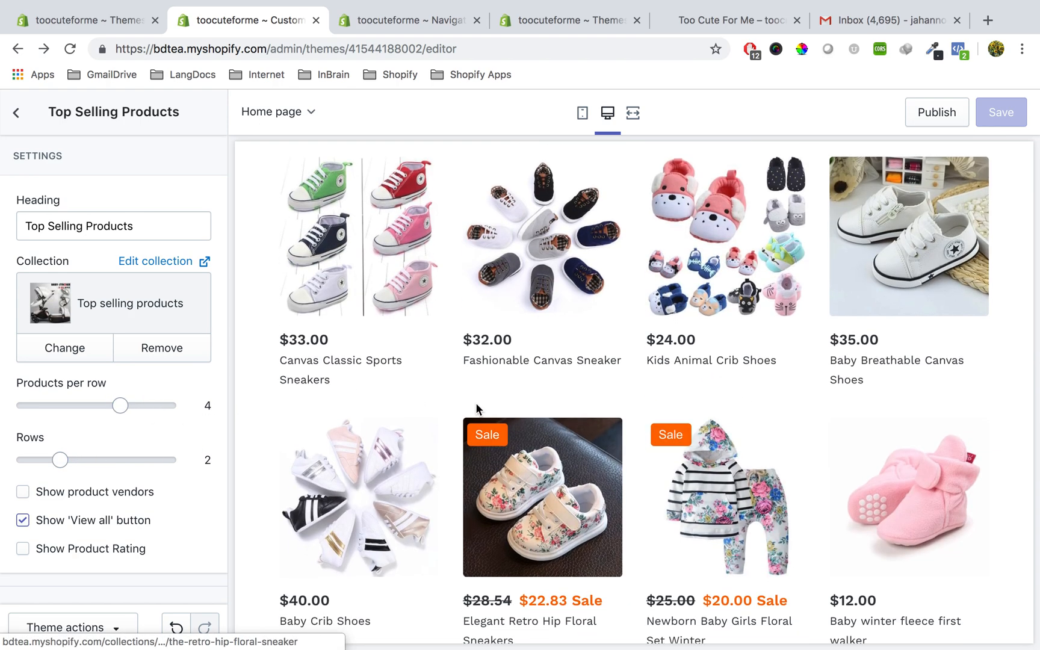
# Compare the Top Selling Products rows with the New Arrivals rows and the banners below them in the home page preview.
pyautogui.scroll(-5, 477, 408)
pyautogui.scroll(-3, 475, 403)
pyautogui.scroll(7, 476, 408)
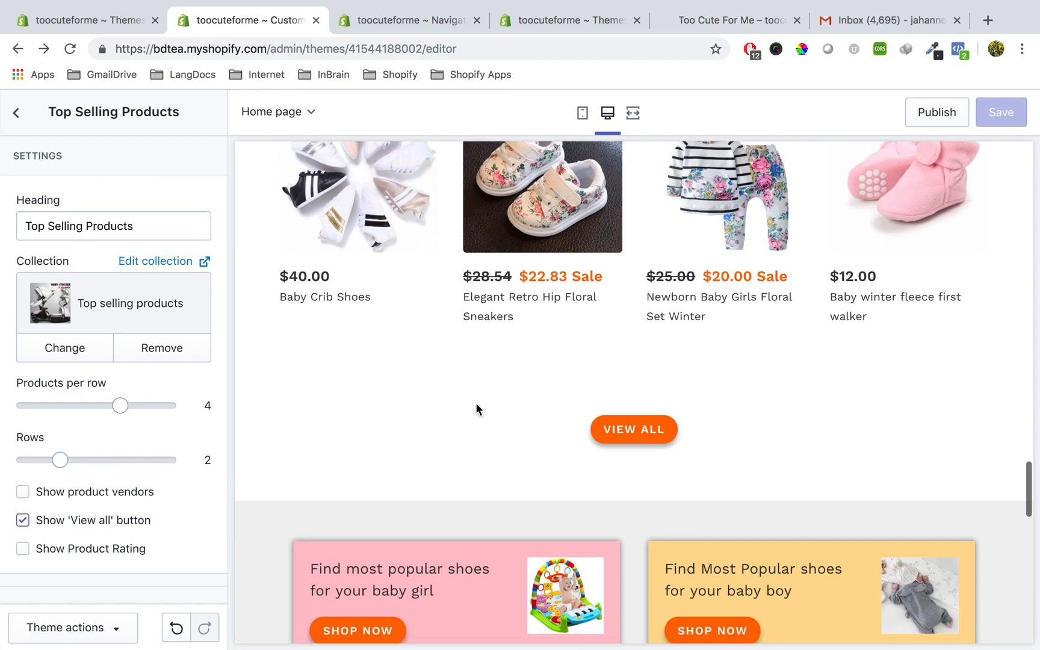
pyautogui.scroll(15, 476, 410)
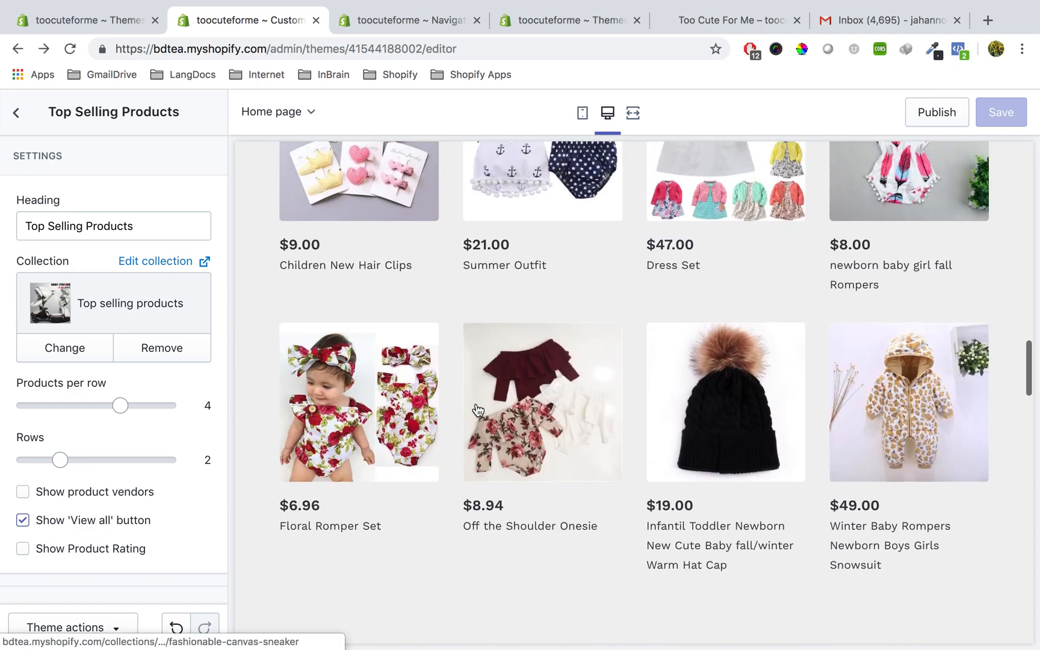
pyautogui.scroll(5, 477, 406)
pyautogui.scroll(-18, 476, 403)
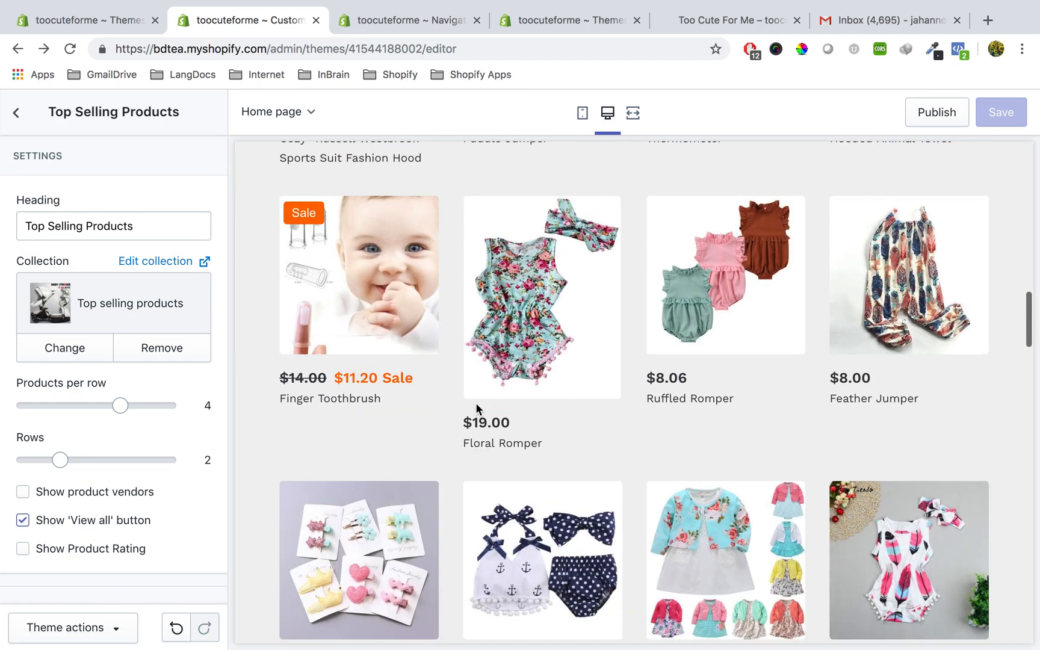
pyautogui.scroll(-7, 476, 402)
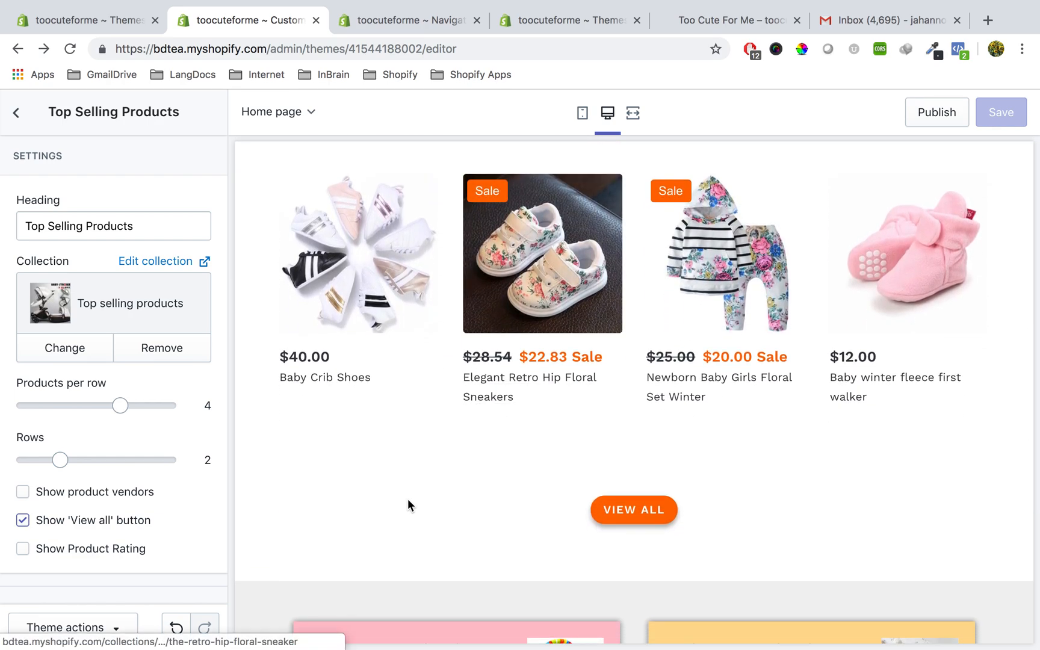
pyautogui.scroll(-7, 408, 504)
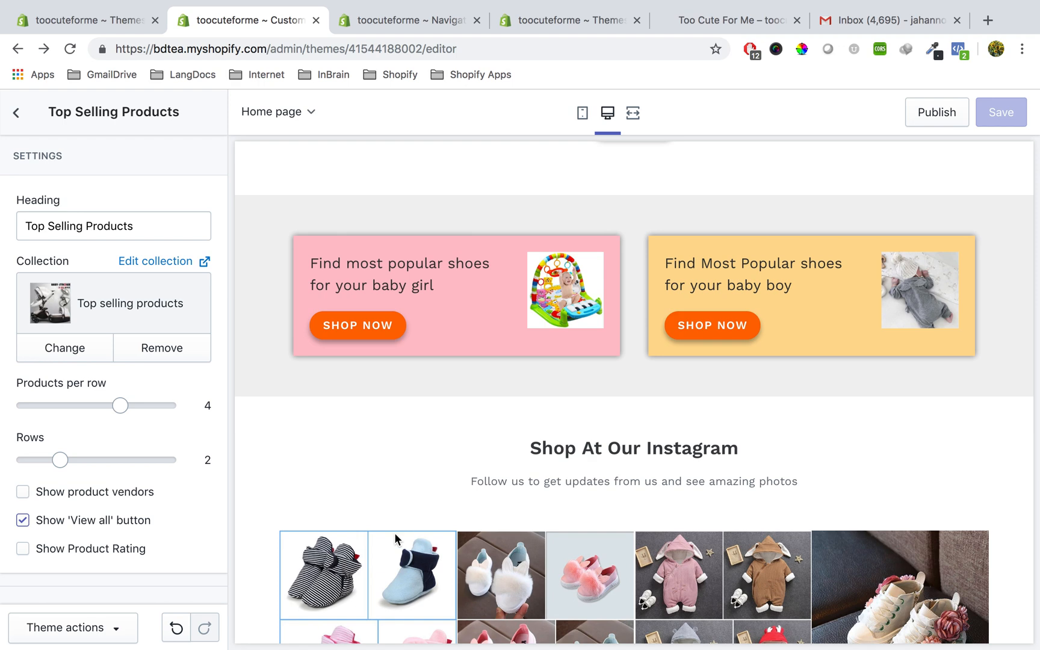
pyautogui.scroll(-1, 88, 569)
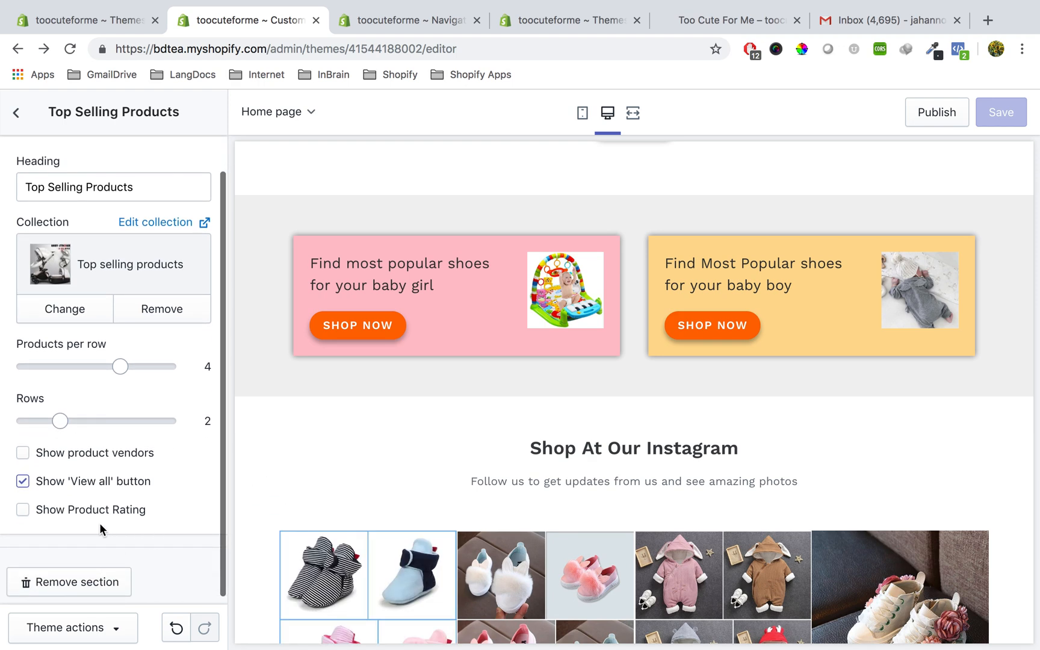
pyautogui.scroll(1, 149, 507)
pyautogui.scroll(6, 420, 320)
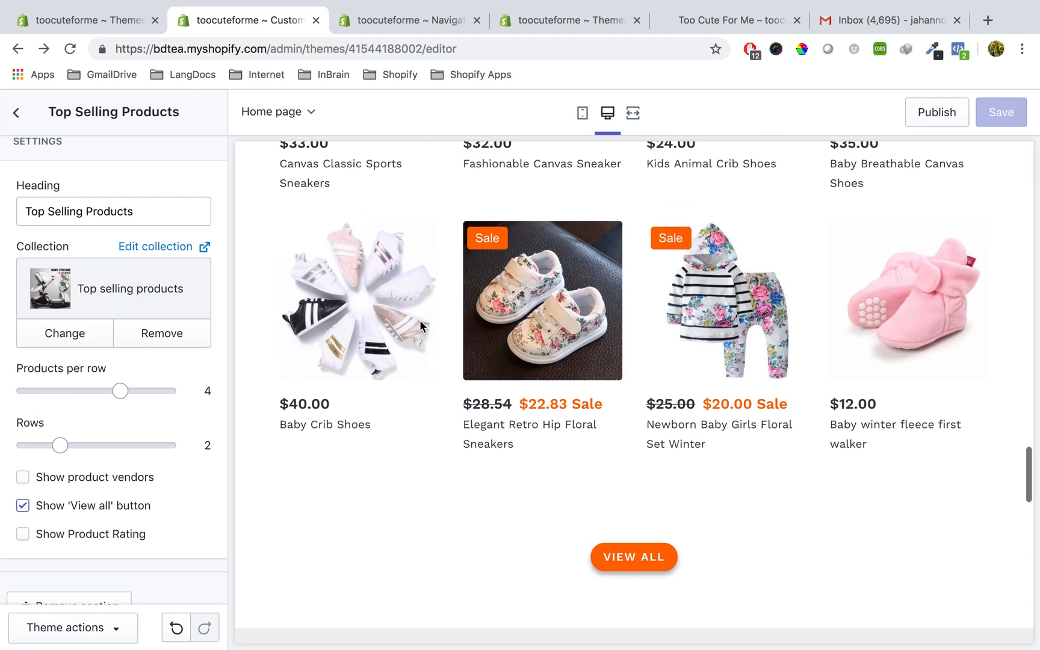
# Try hiding the 'View all' button in the Top Selling Products section, save the theme, and inspect the section in the preview.
pyautogui.scroll(-2, 494, 397)
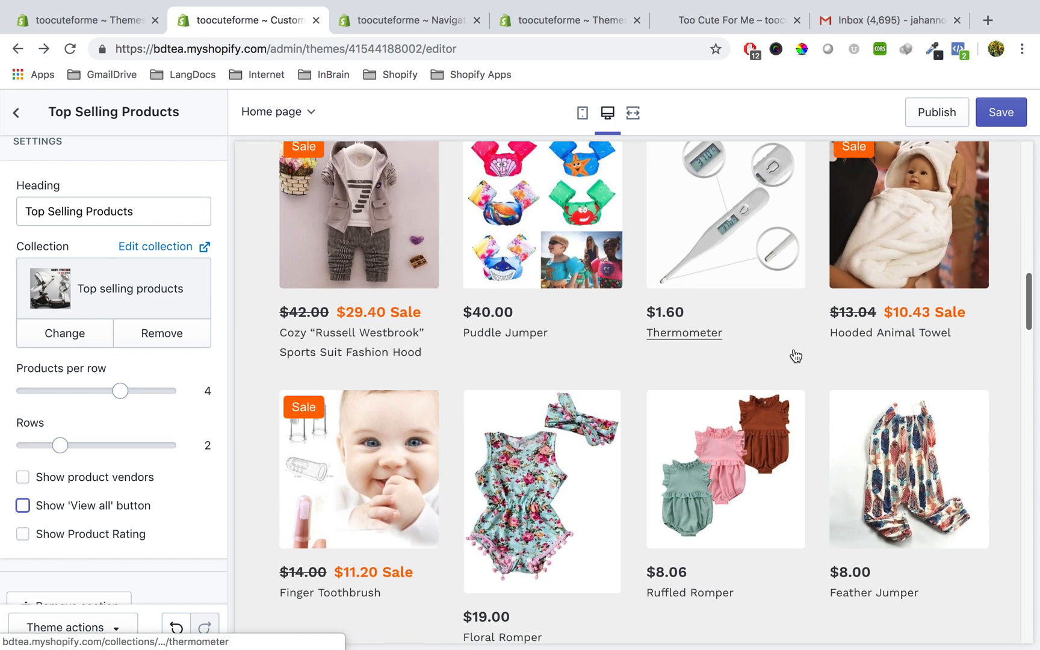
pyautogui.click(1000, 112)
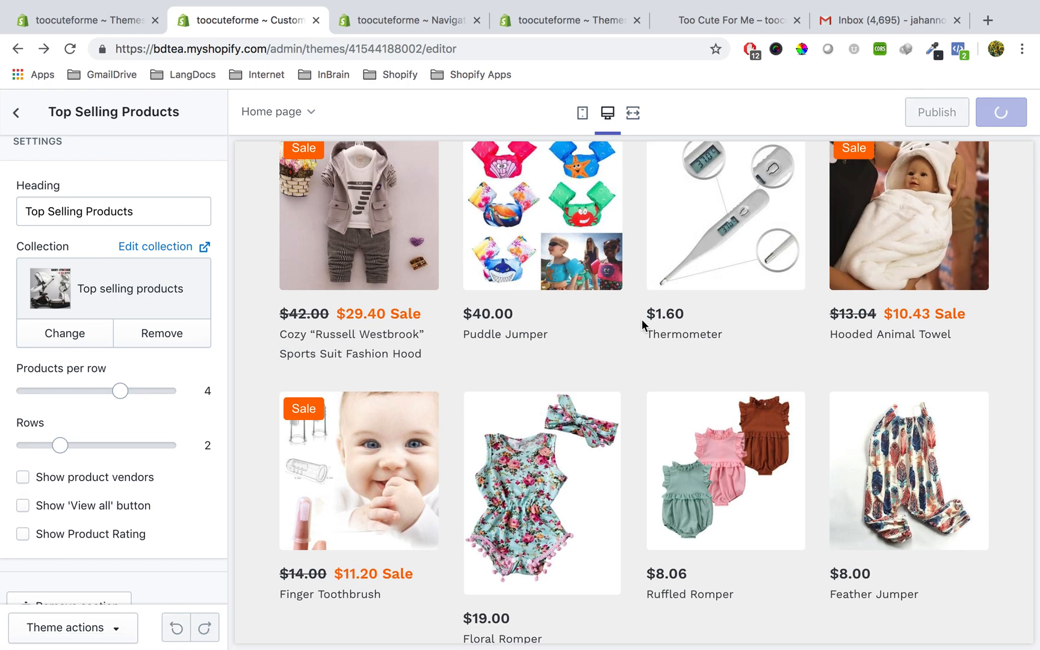
pyautogui.scroll(-4, 641, 319)
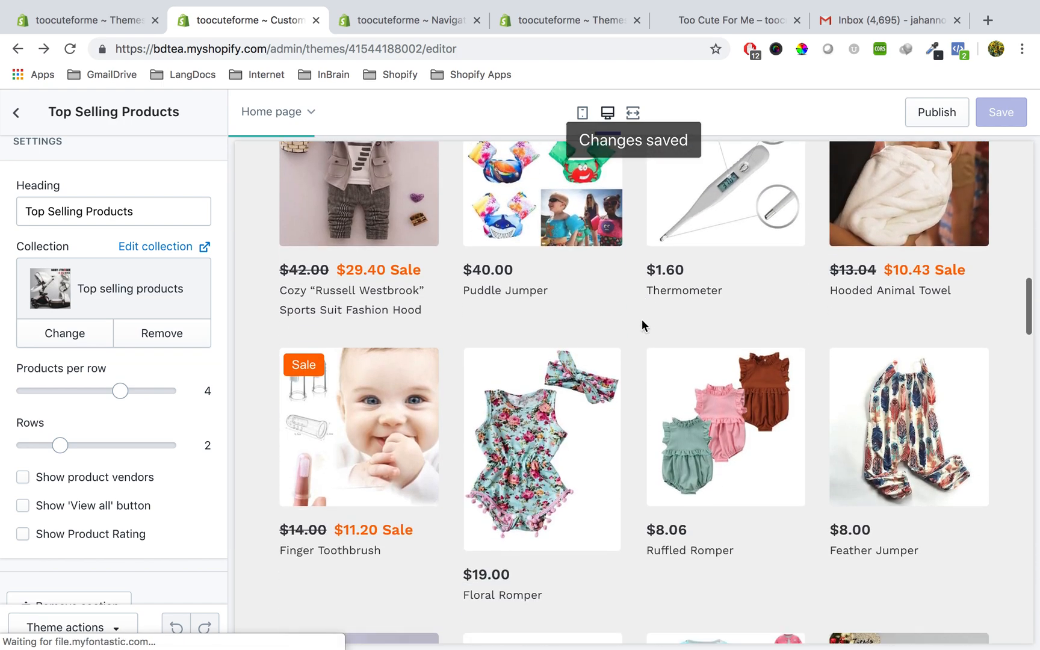
pyautogui.scroll(-10, 642, 319)
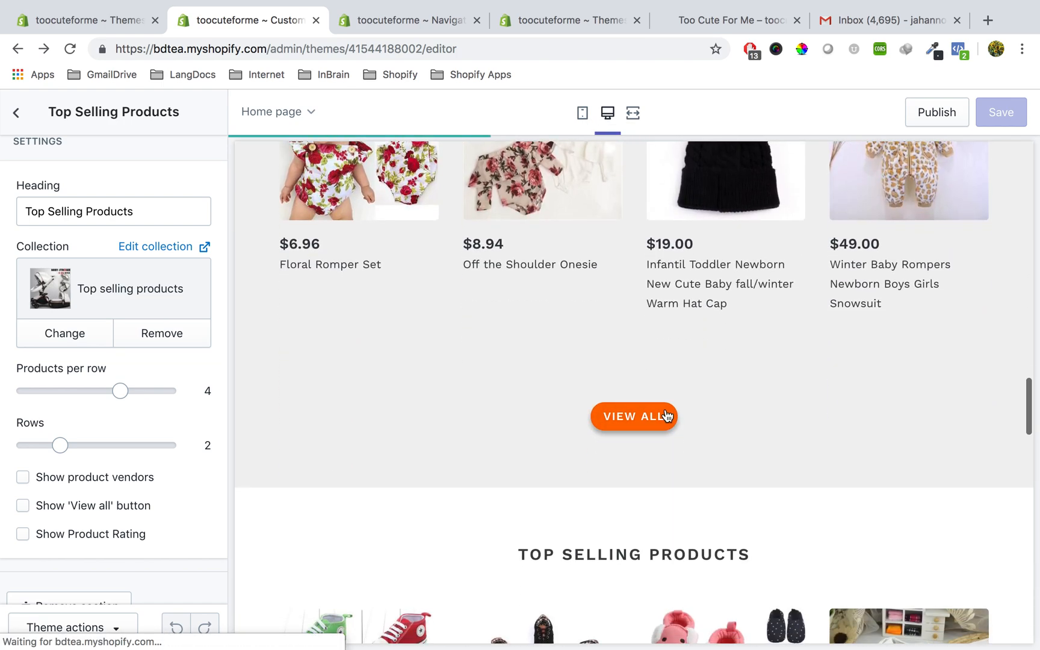
pyautogui.scroll(-5, 605, 421)
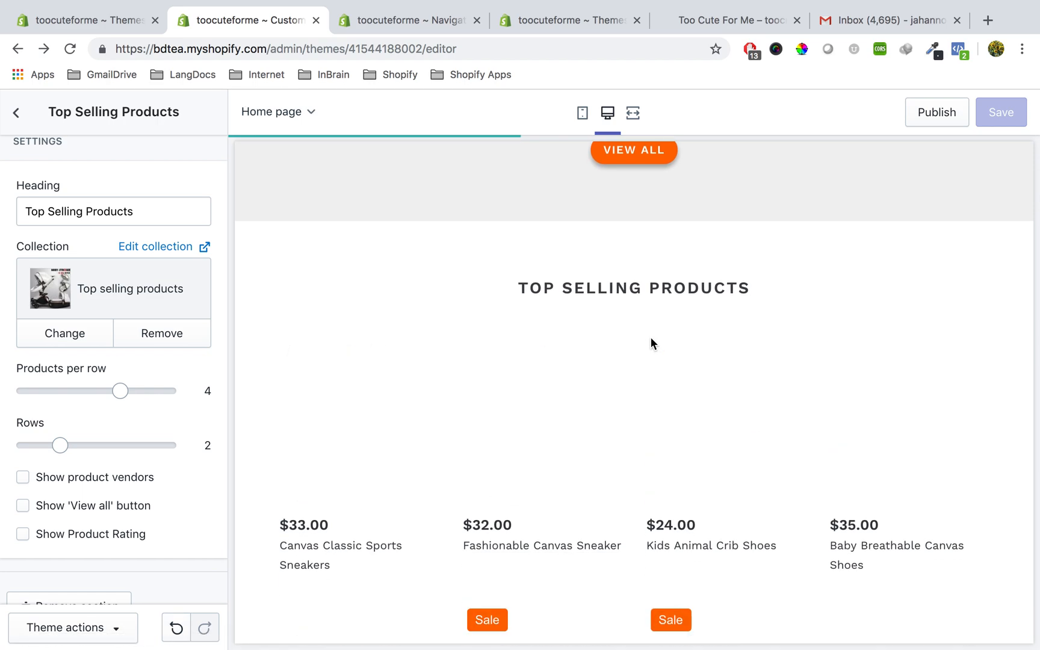
pyautogui.scroll(-6, 622, 406)
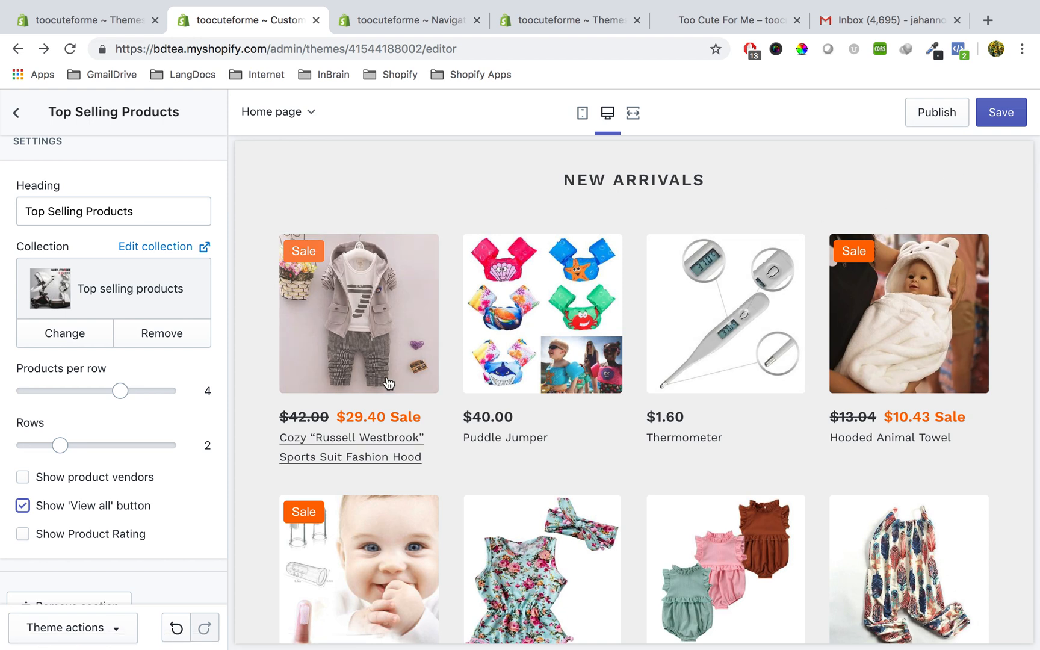
# Show the 'View all' button again in the Top Selling Products section, save the theme, and check the end of the section.
pyautogui.click(1006, 117)
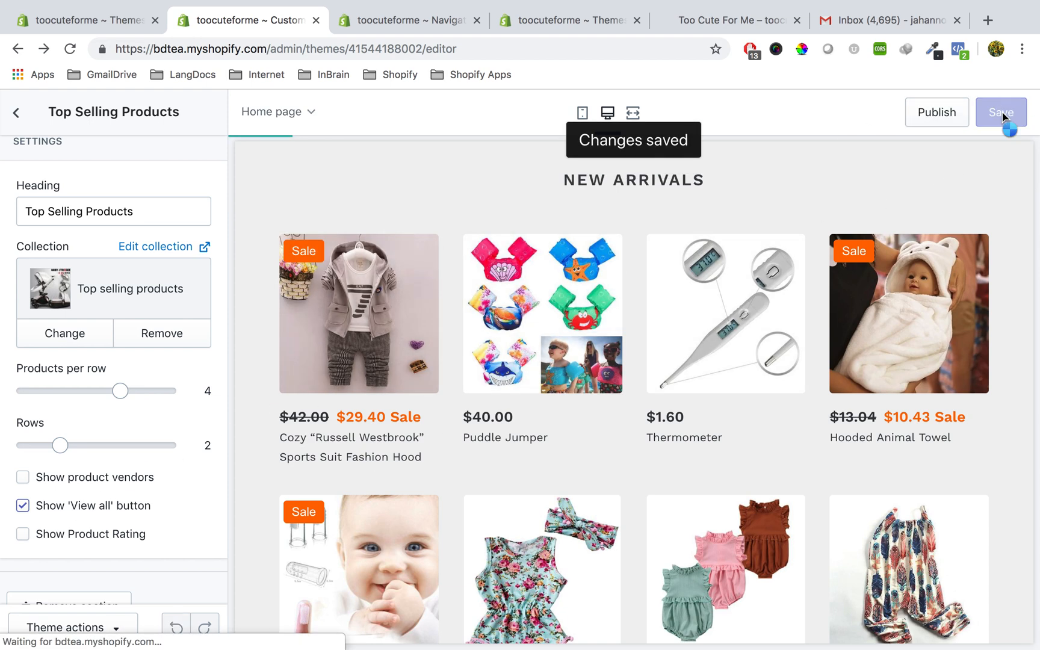
pyautogui.scroll(-10, 801, 289)
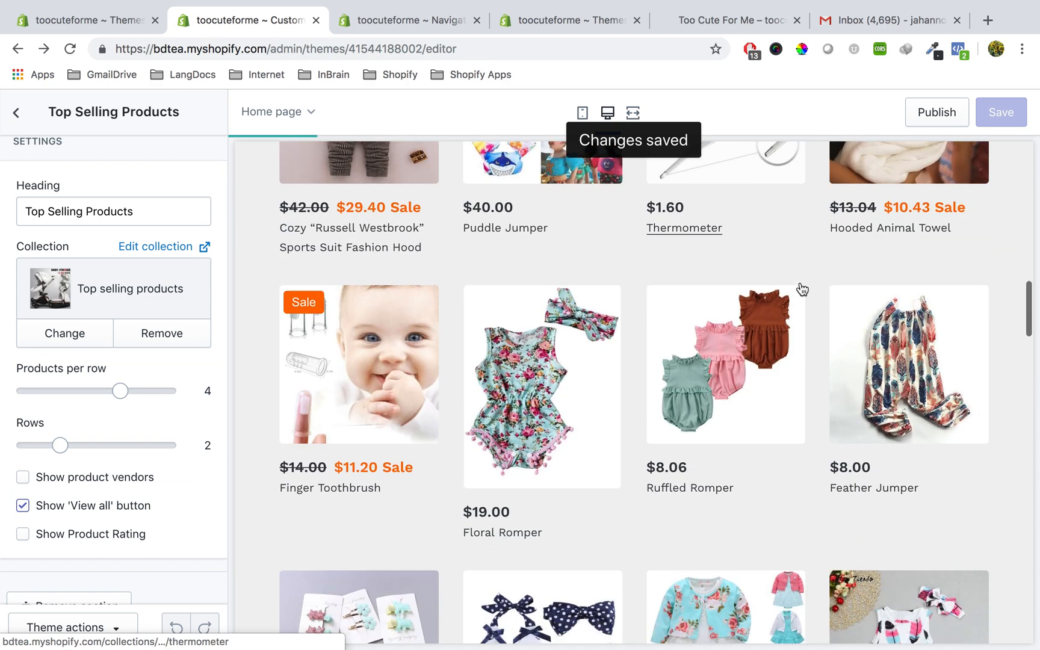
pyautogui.scroll(-15, 802, 289)
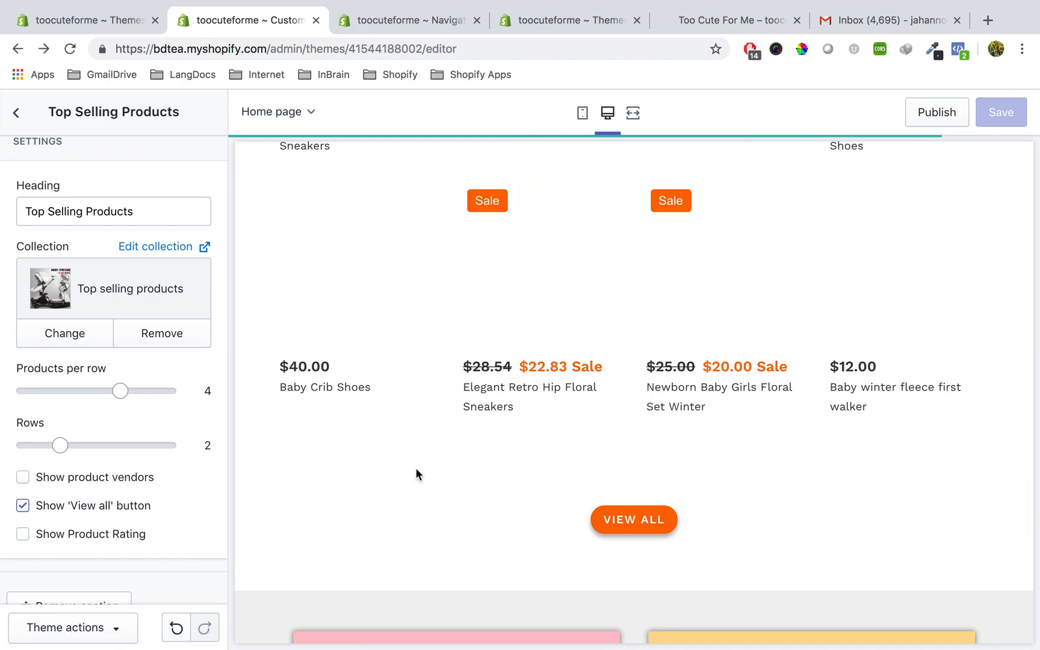
pyautogui.scroll(-6, 376, 470)
pyautogui.scroll(1, 378, 475)
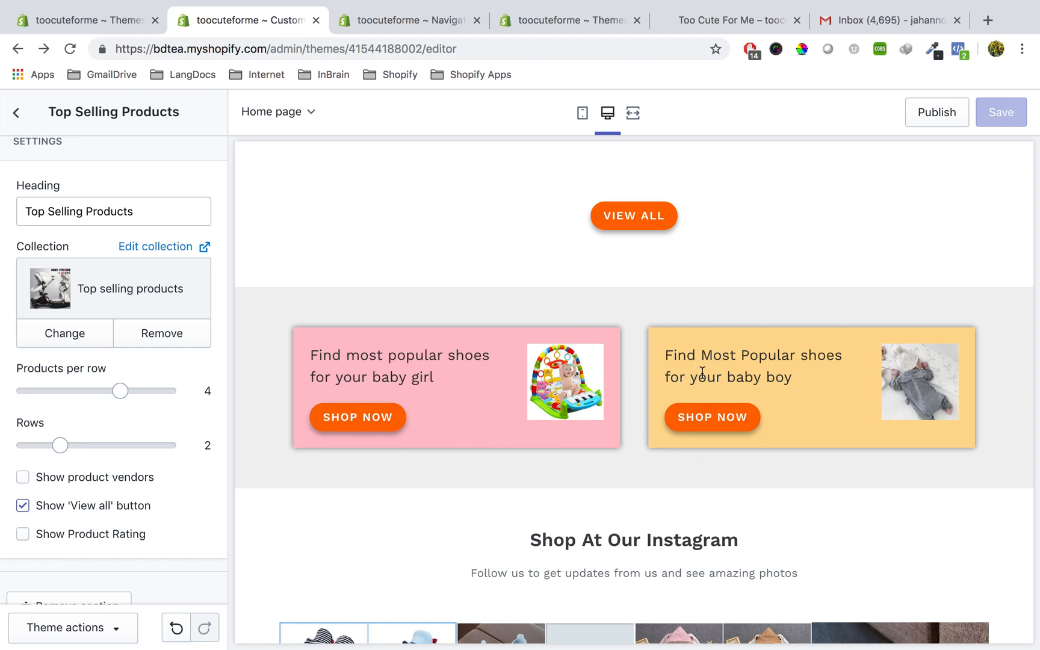
# Leave the Top Selling Products settings, open the Top Product section, and bring its two promotional banners into view in the preview.
pyautogui.click(17, 114)
pyautogui.scroll(-3, 74, 379)
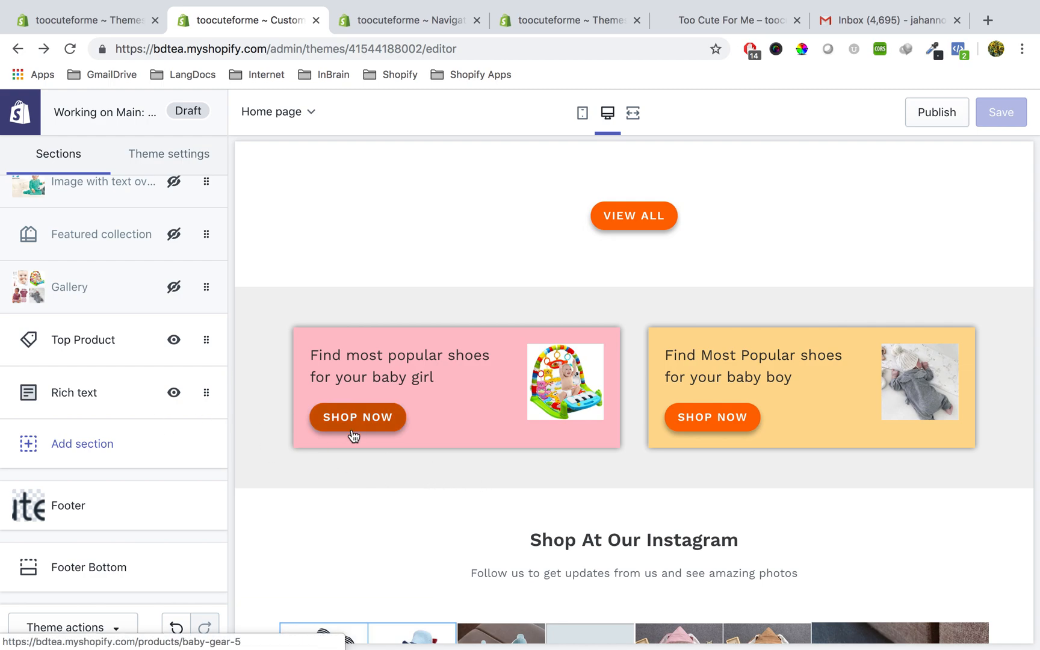
pyautogui.click(89, 344)
pyautogui.scroll(-5, 440, 442)
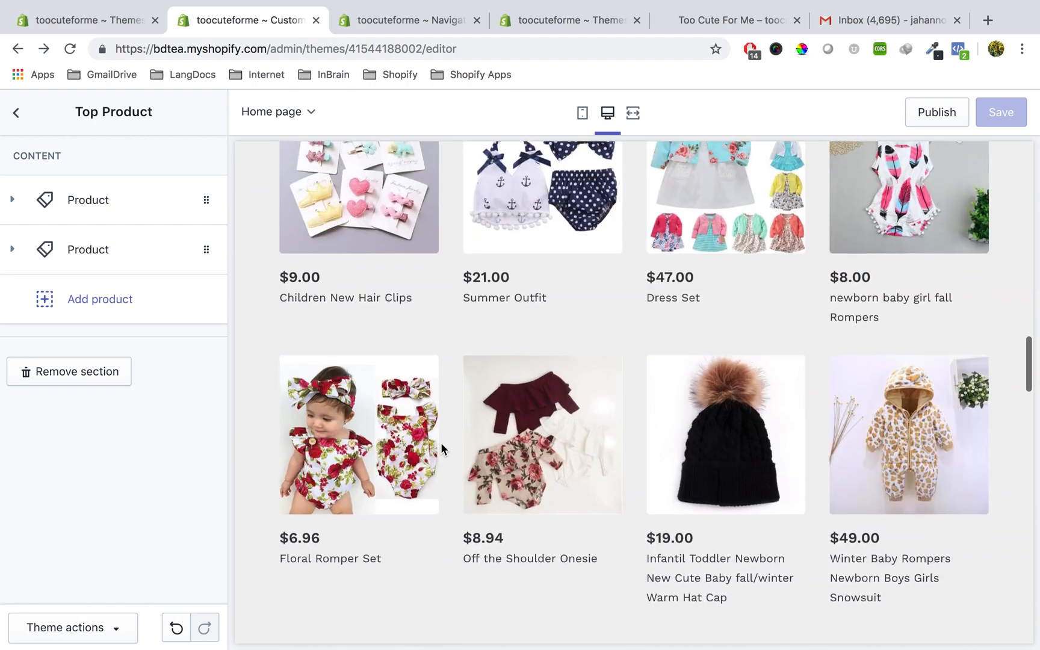
pyautogui.scroll(-10, 441, 448)
pyautogui.scroll(3, 441, 449)
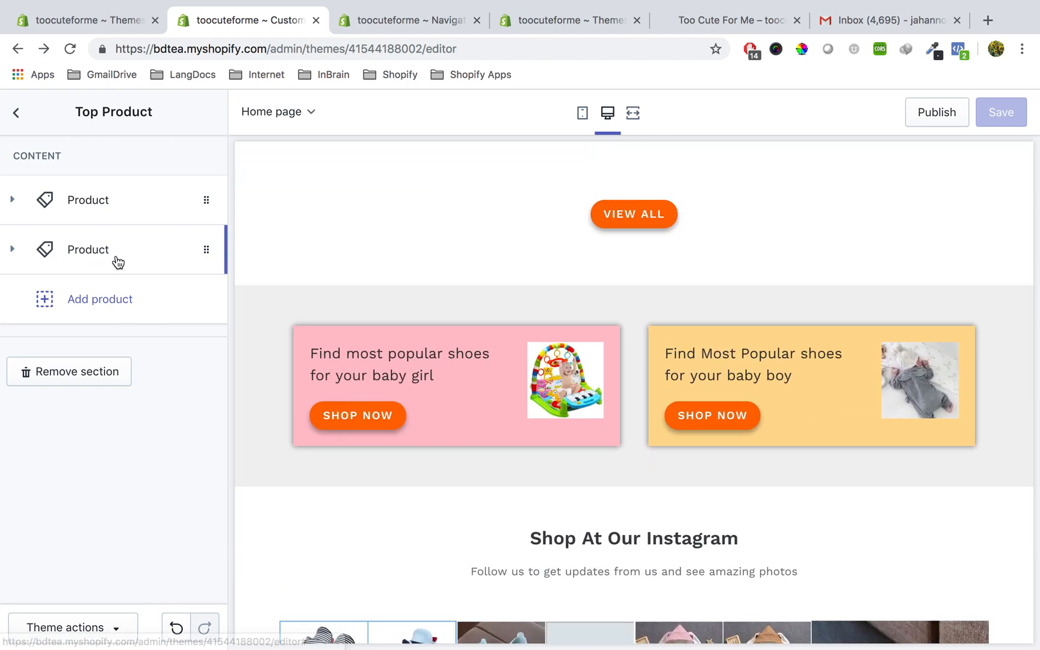
# Expand the first product block of the Top Product section, review its fields, and clear its button link.
pyautogui.click(89, 205)
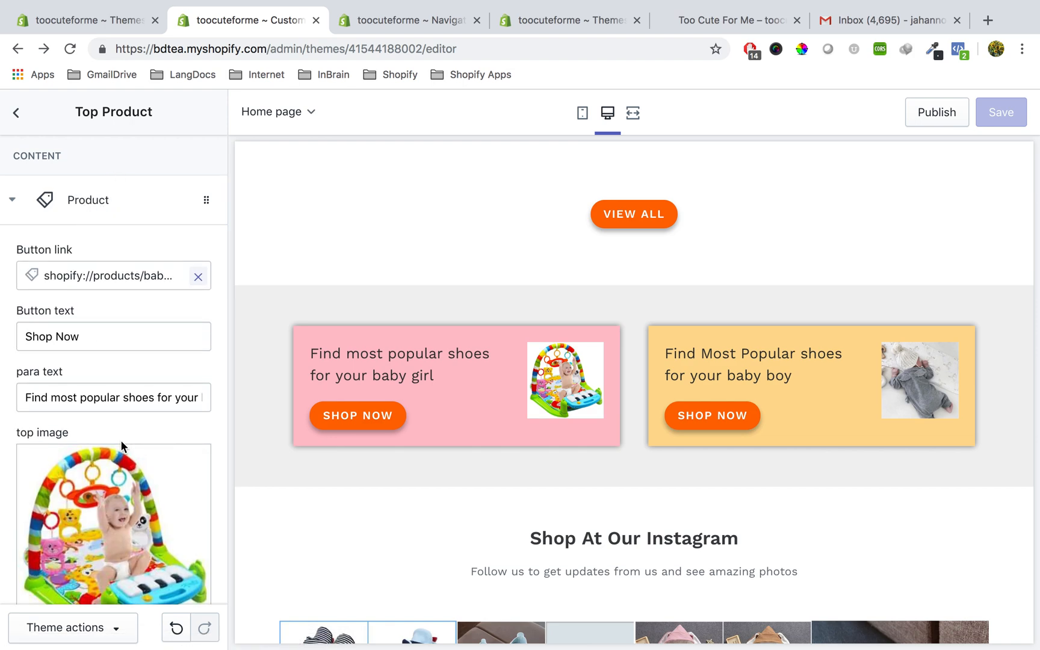
pyautogui.scroll(-2, 120, 439)
pyautogui.scroll(-1, 209, 467)
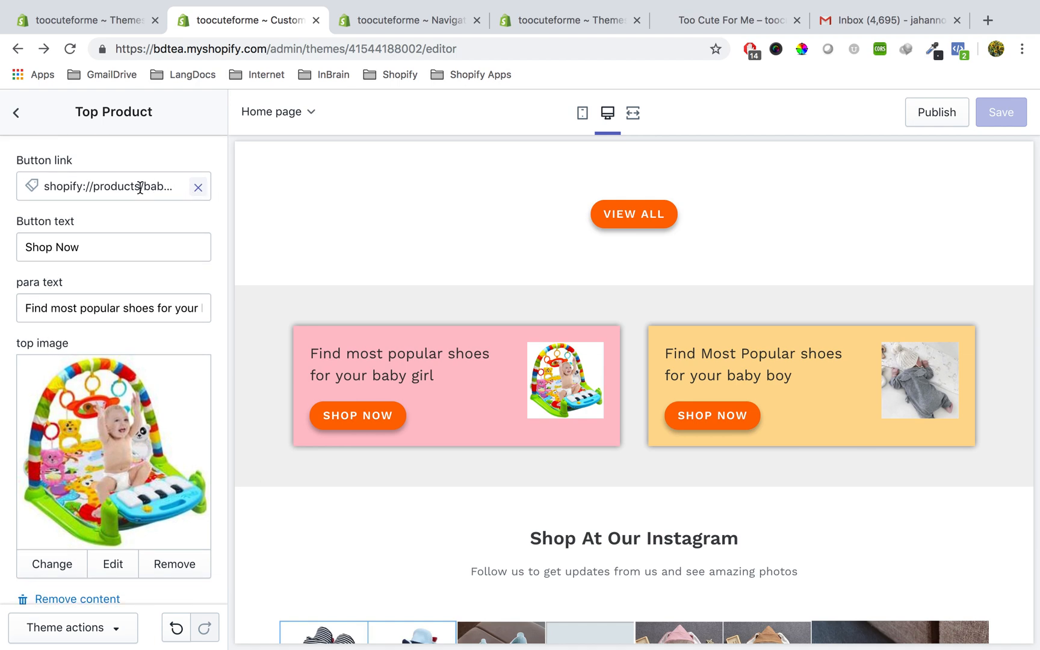
pyautogui.click(198, 189)
pyautogui.click(315, 230)
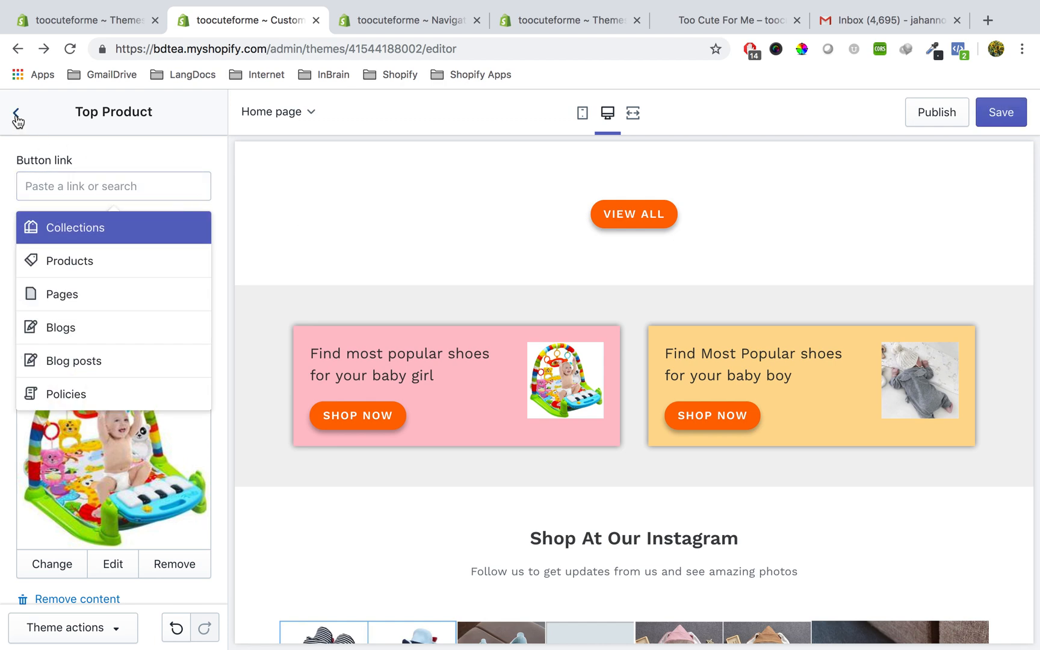
# Return to the section list, reopen the Top Product section, and expand its second product block to view its fields.
pyautogui.click(16, 114)
pyautogui.scroll(4, 114, 298)
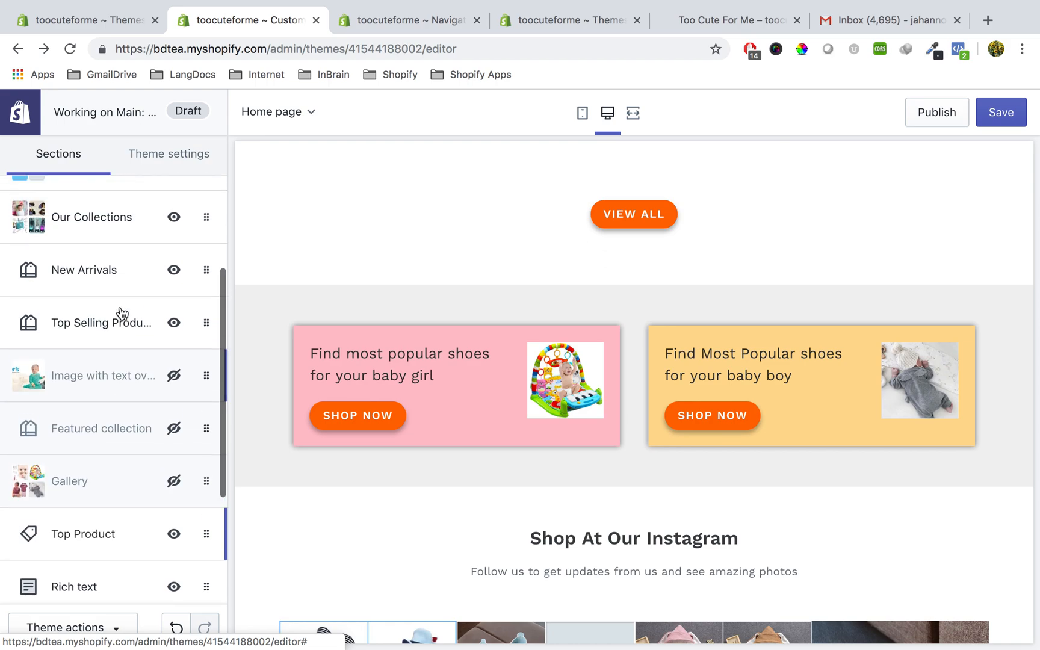
pyautogui.scroll(-1, 123, 374)
pyautogui.click(89, 467)
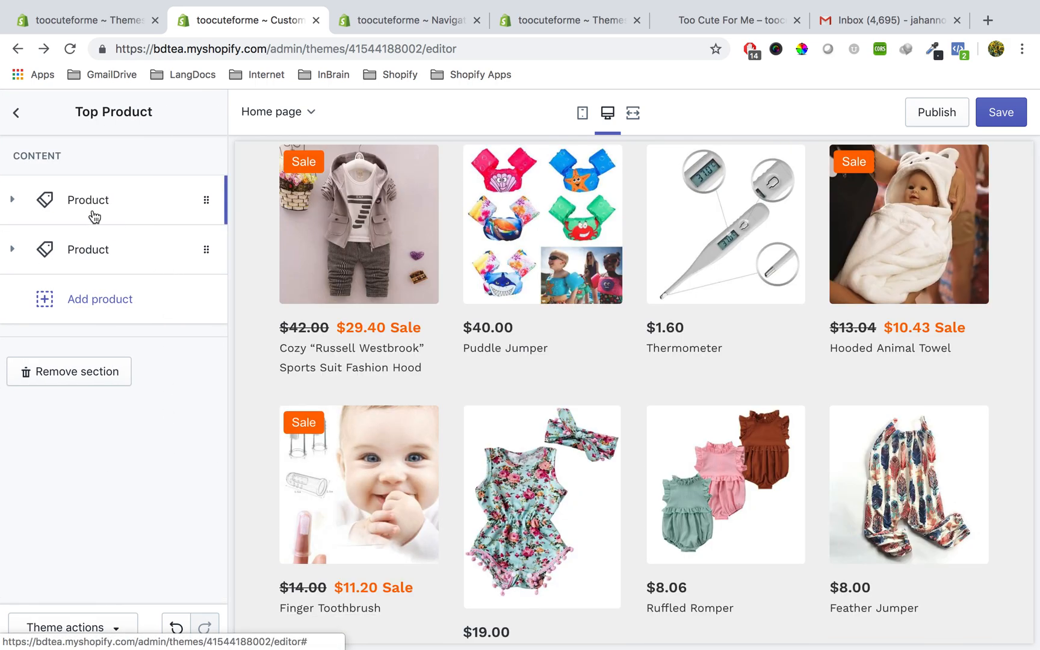
pyautogui.click(87, 262)
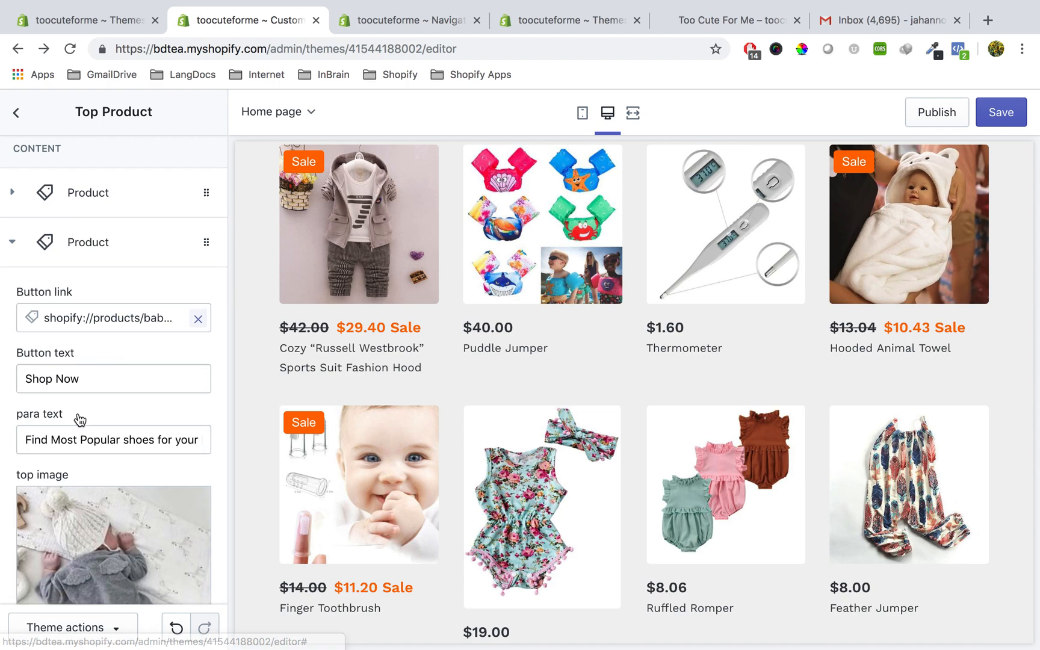
pyautogui.scroll(-2, 81, 418)
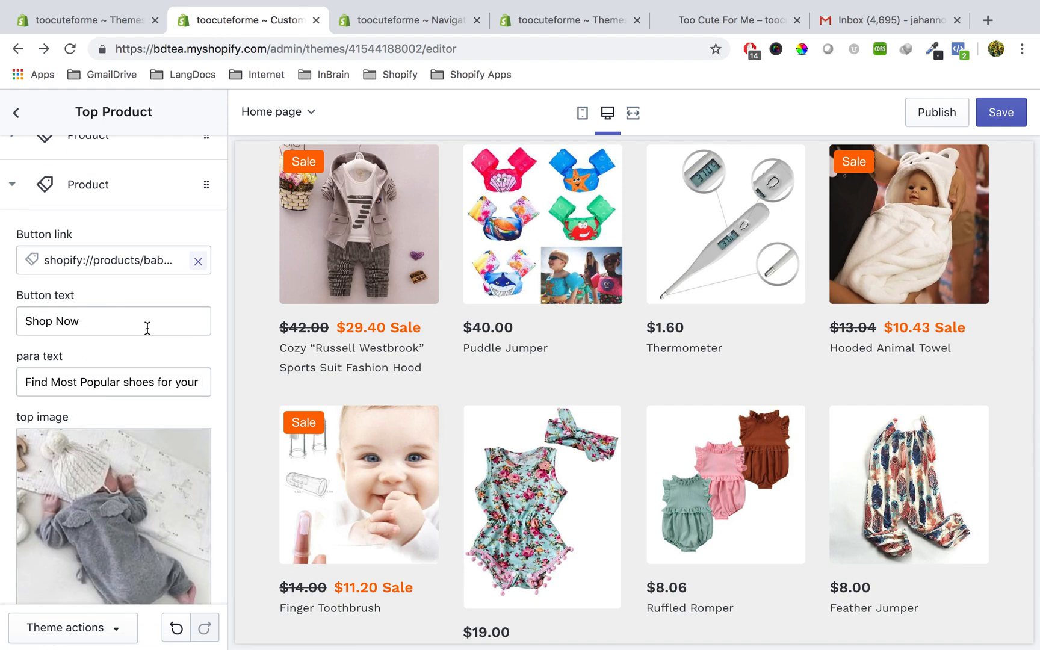
# Compare the second product block's link, button text, para text and image with the banners in the preview, and collapse the block.
pyautogui.scroll(-20, 414, 366)
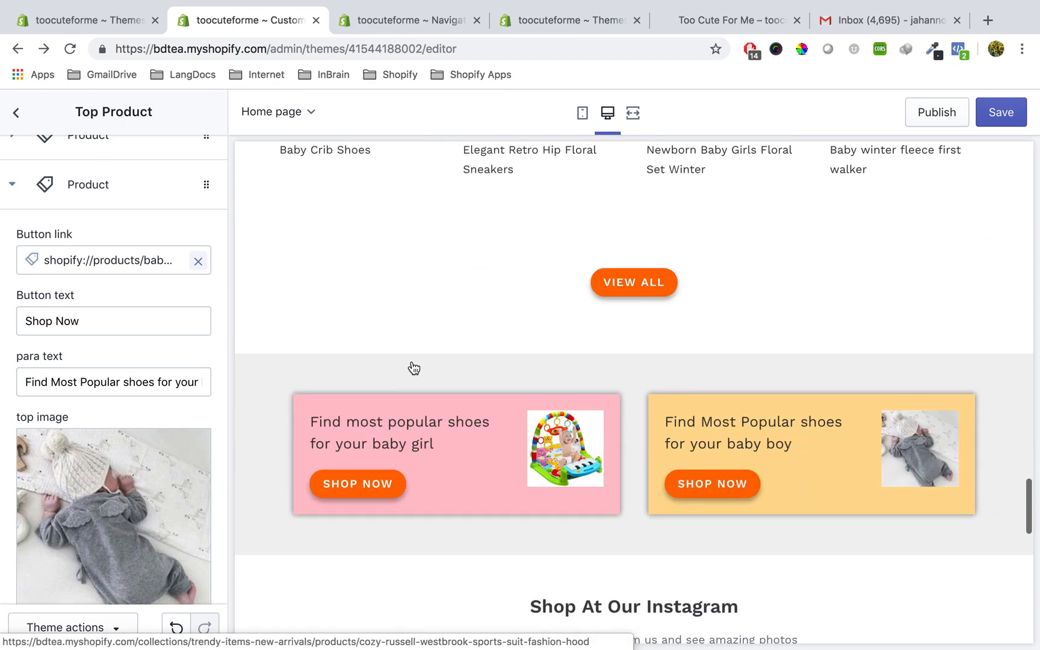
pyautogui.scroll(-3, 413, 367)
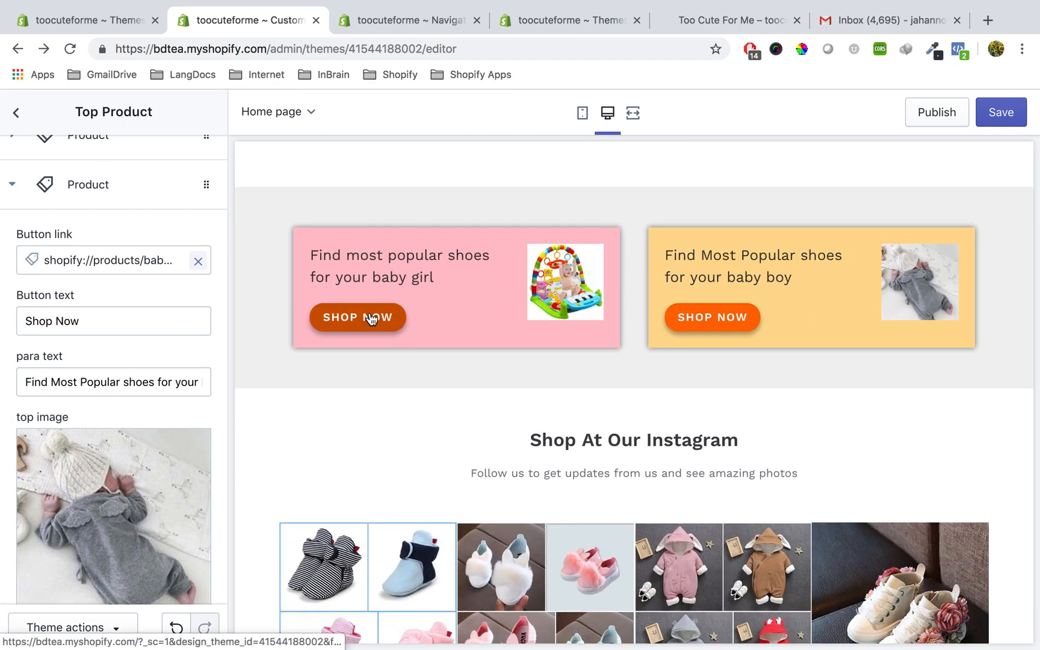
pyautogui.scroll(-3, 142, 413)
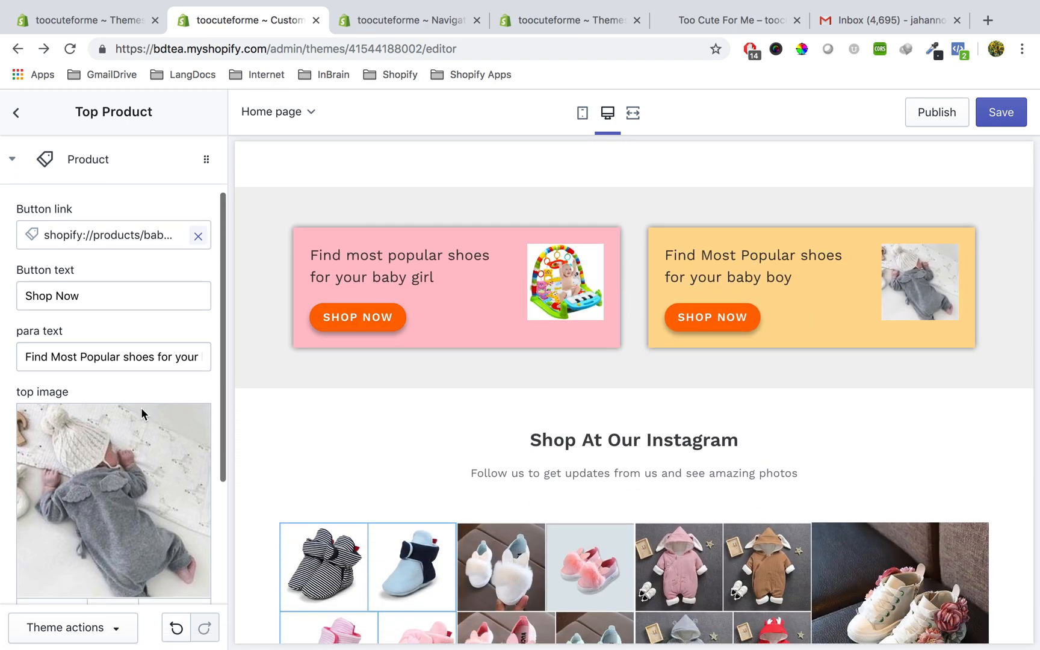
pyautogui.click(134, 312)
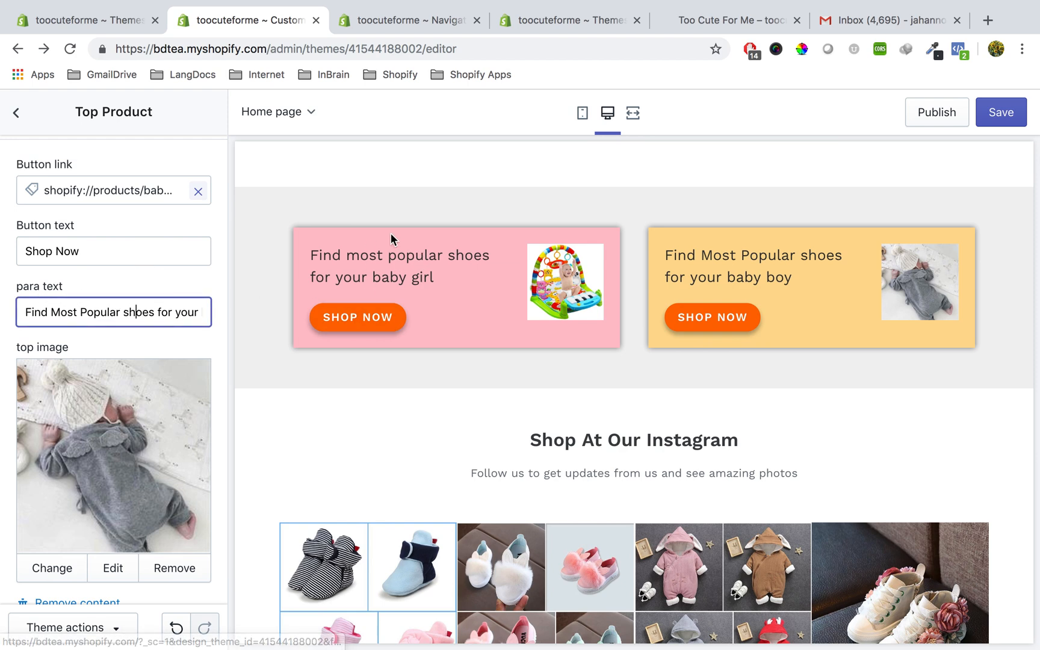
pyautogui.scroll(-3, 149, 412)
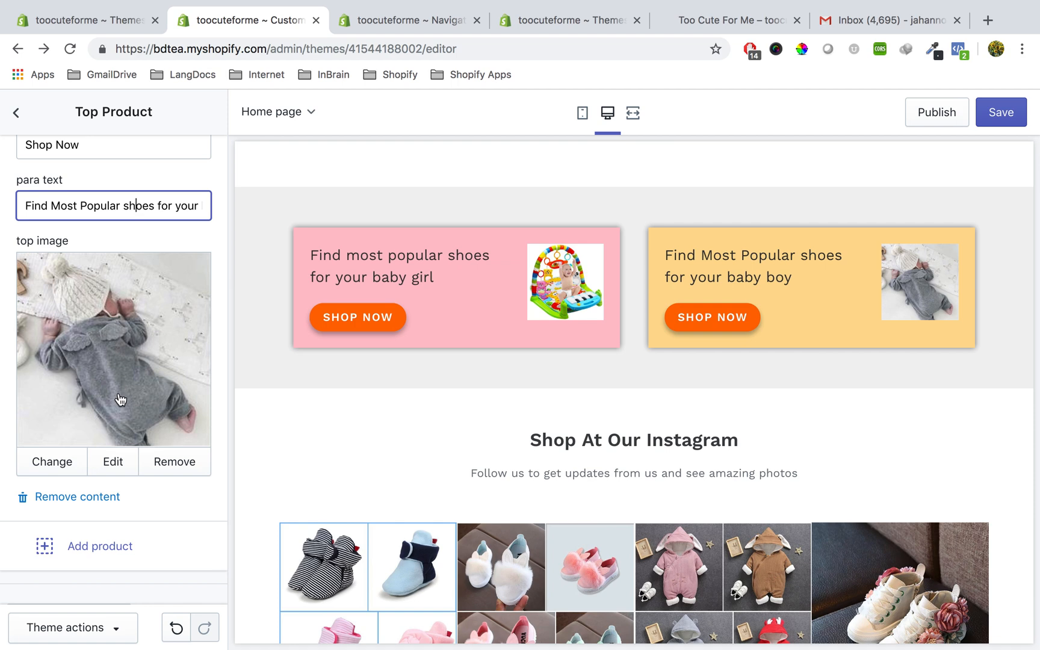
pyautogui.scroll(-1, 114, 422)
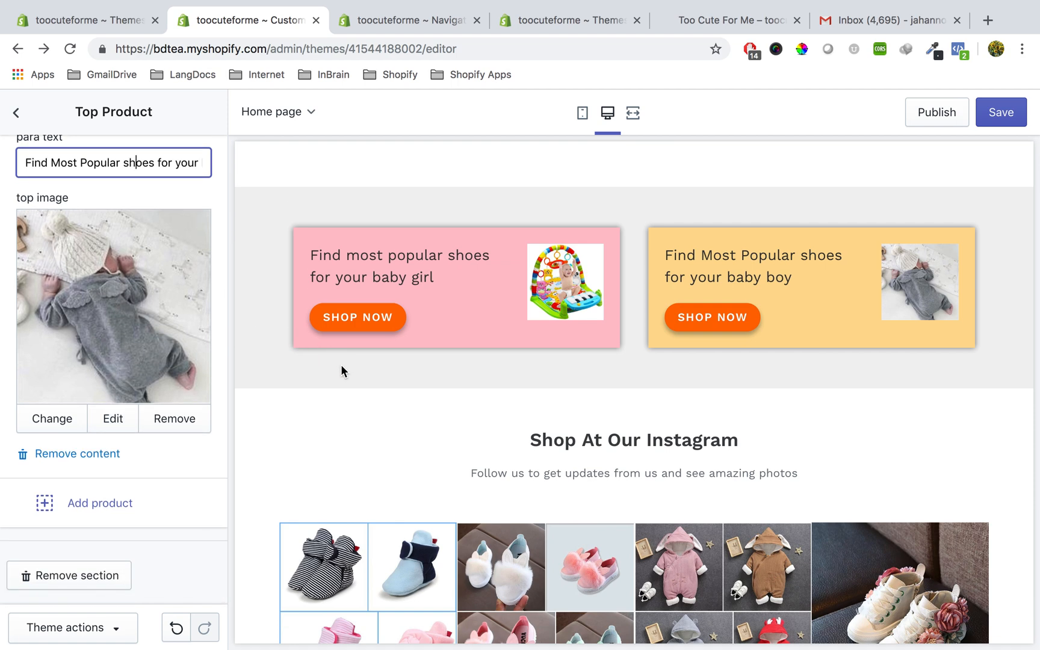
pyautogui.scroll(8, 36, 347)
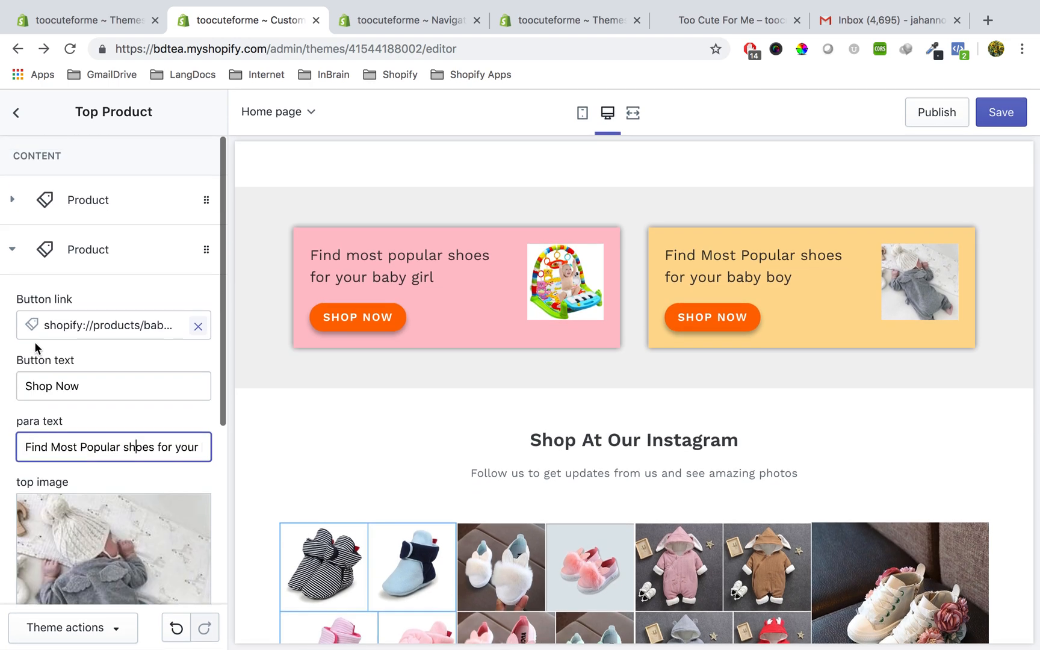
pyautogui.click(20, 256)
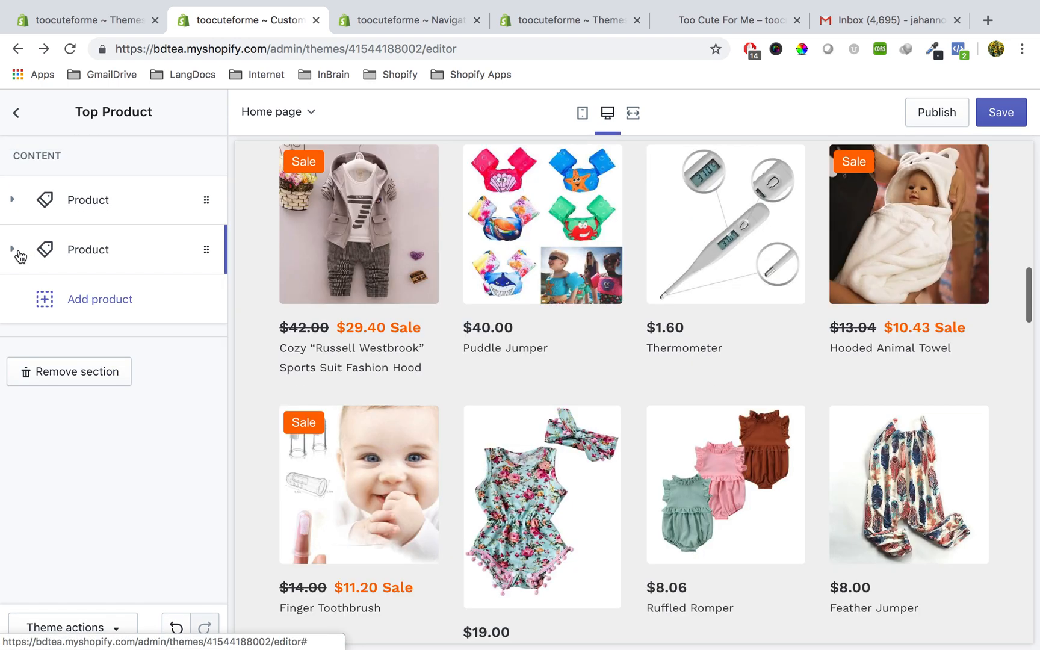
# Expand the second product block, open the image library for its top image, and close the library without choosing an image.
pyautogui.click(13, 249)
pyautogui.scroll(-5, 93, 499)
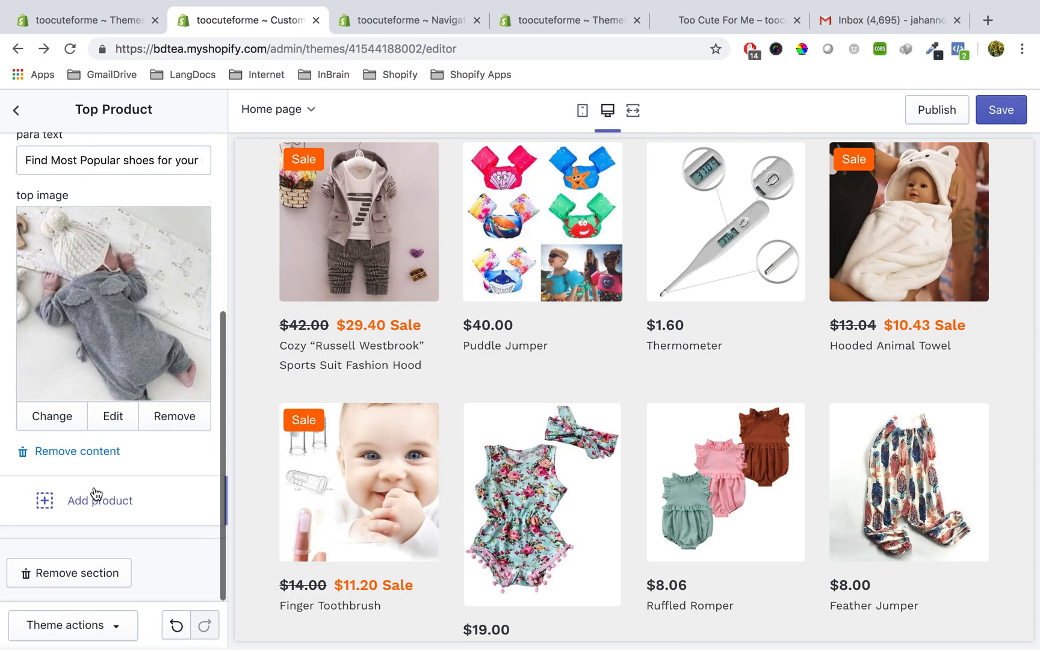
pyautogui.click(60, 422)
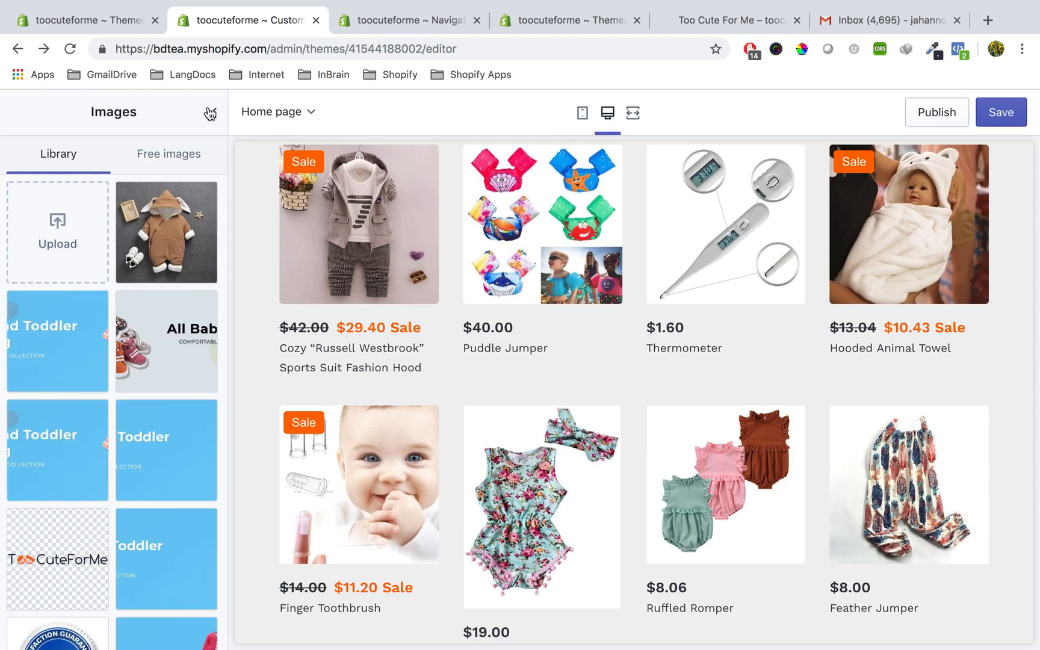
pyautogui.click(211, 112)
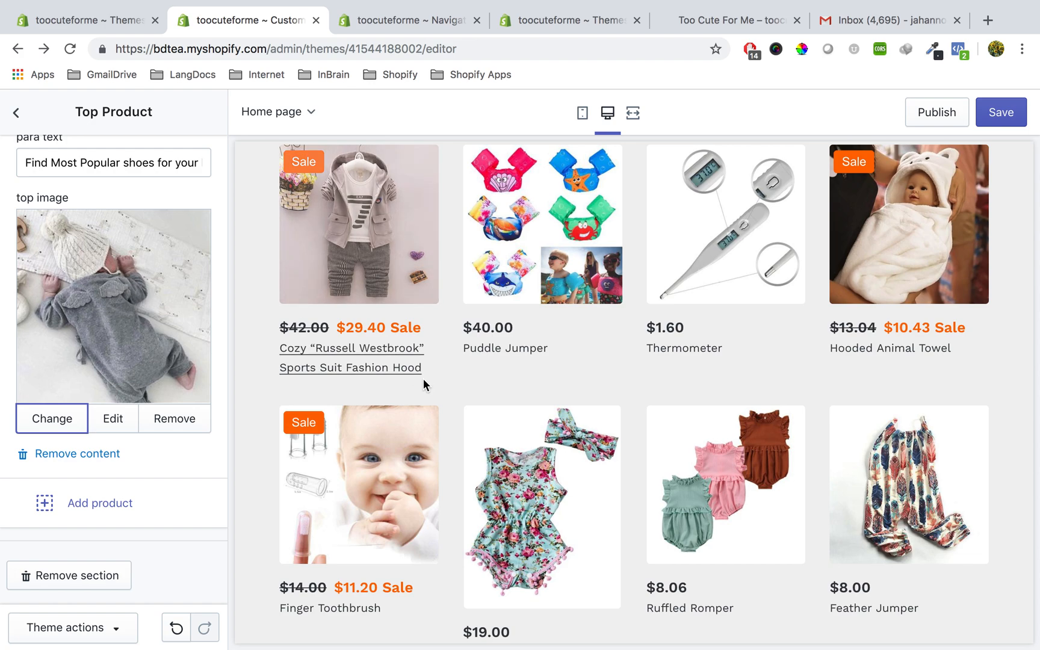
# Examine the two promotional banners and the neighbouring product and Instagram sections in the preview, and collapse the second product block.
pyautogui.scroll(-20, 423, 379)
pyautogui.scroll(-10, 424, 379)
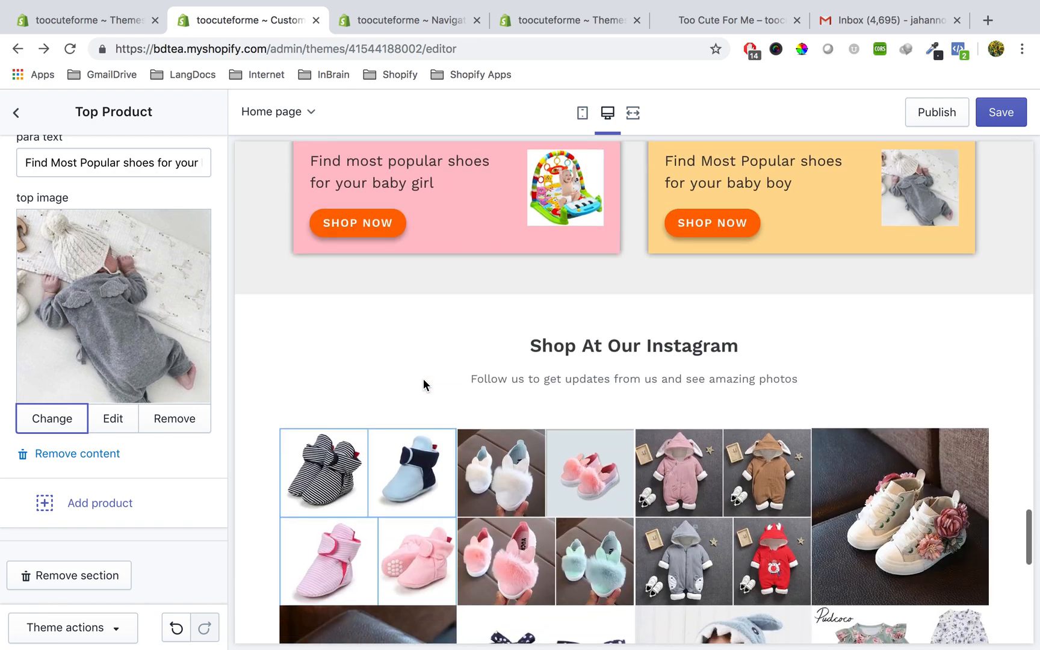
pyautogui.scroll(3, 423, 378)
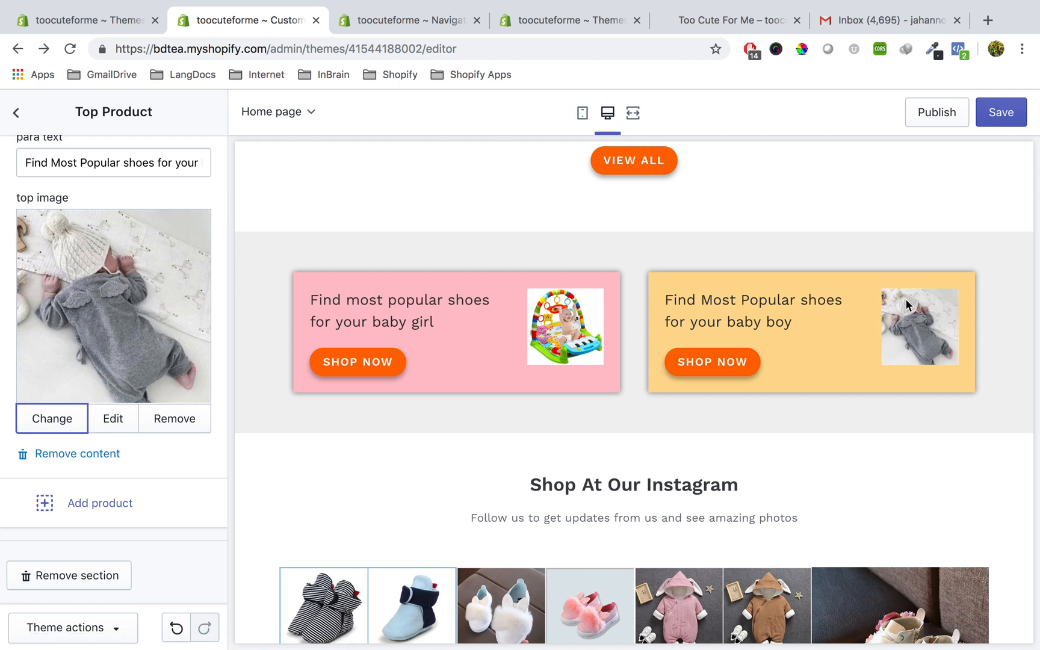
pyautogui.scroll(10, 658, 350)
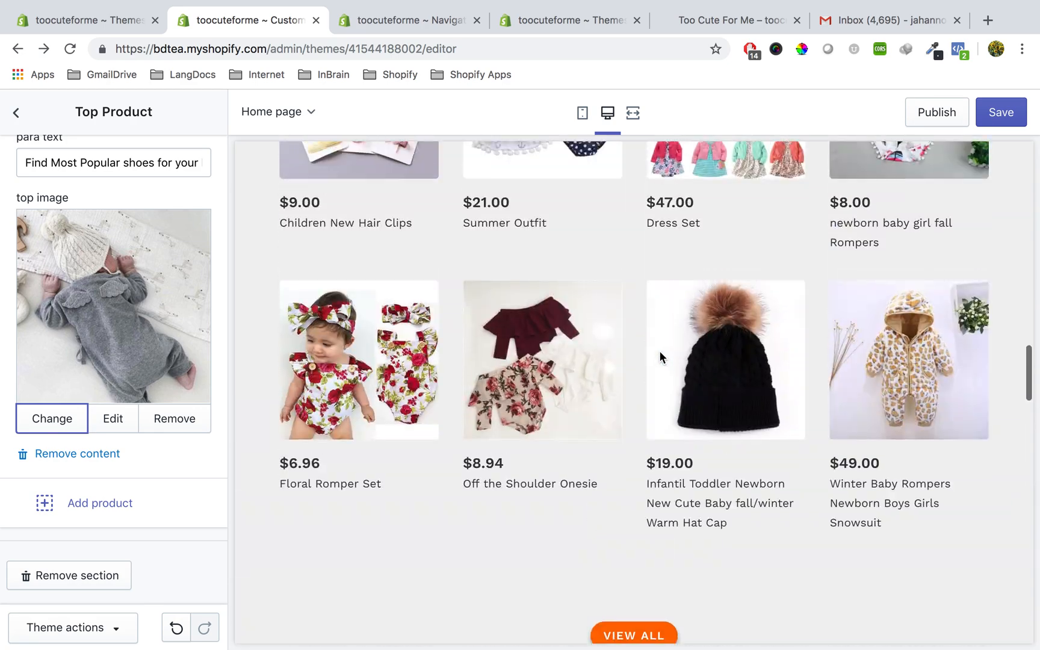
pyautogui.scroll(10, 659, 350)
pyautogui.scroll(-12, 659, 350)
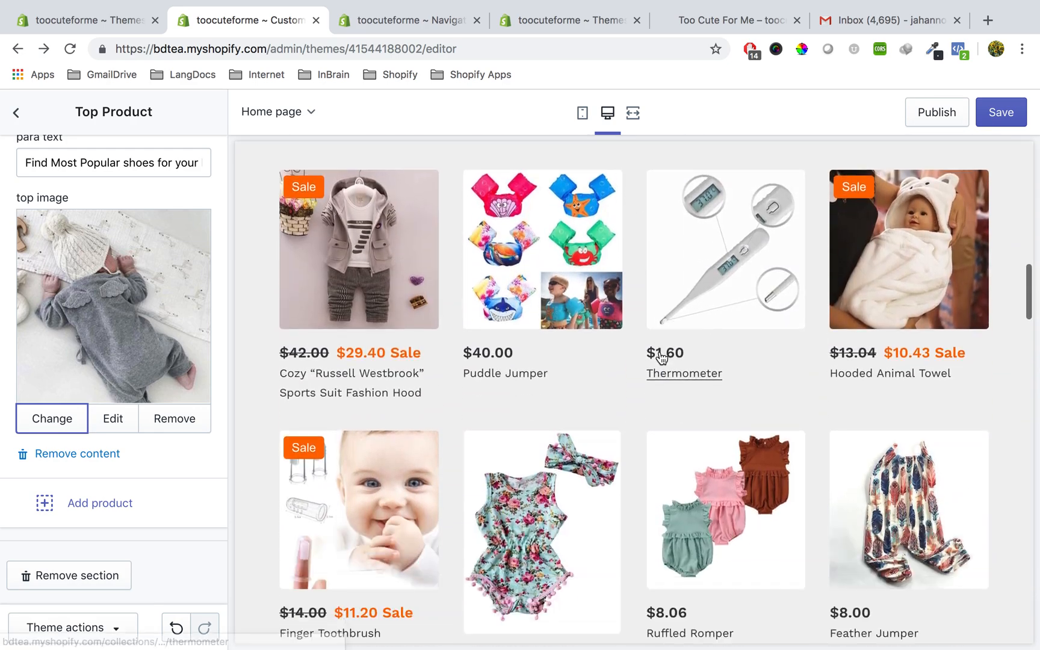
pyautogui.scroll(-20, 661, 358)
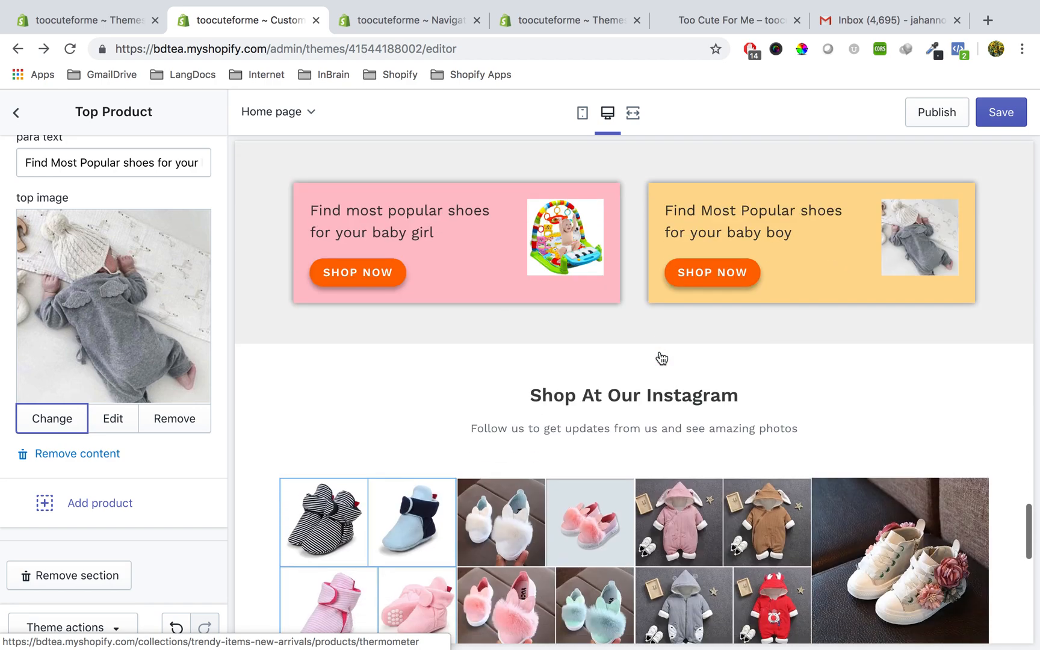
pyautogui.scroll(-4, 661, 358)
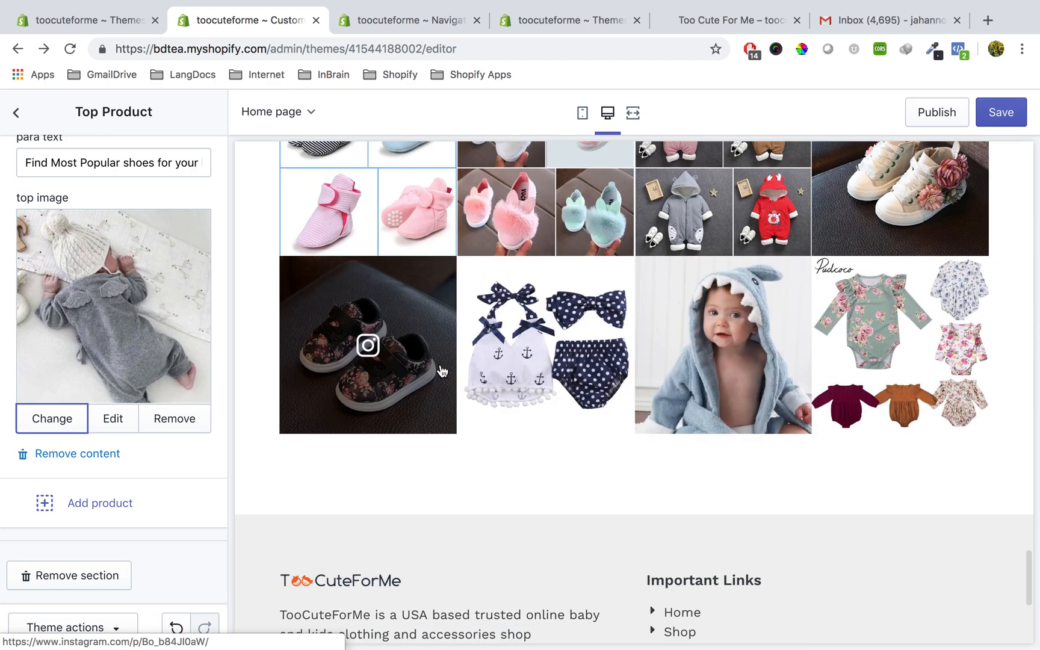
pyautogui.scroll(1, 843, 283)
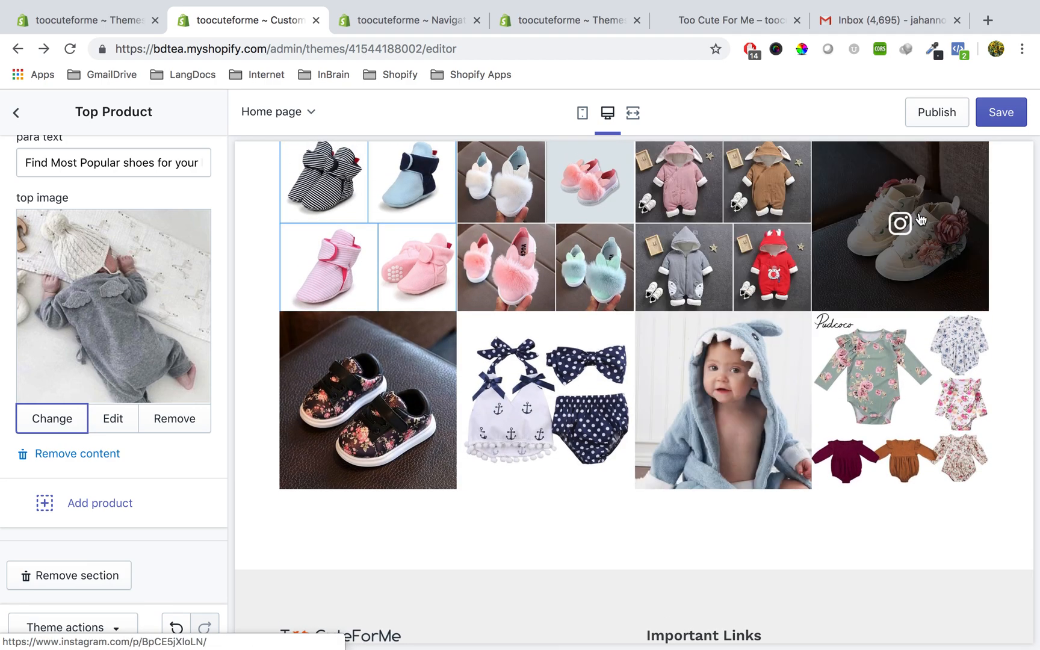
pyautogui.scroll(10, 372, 401)
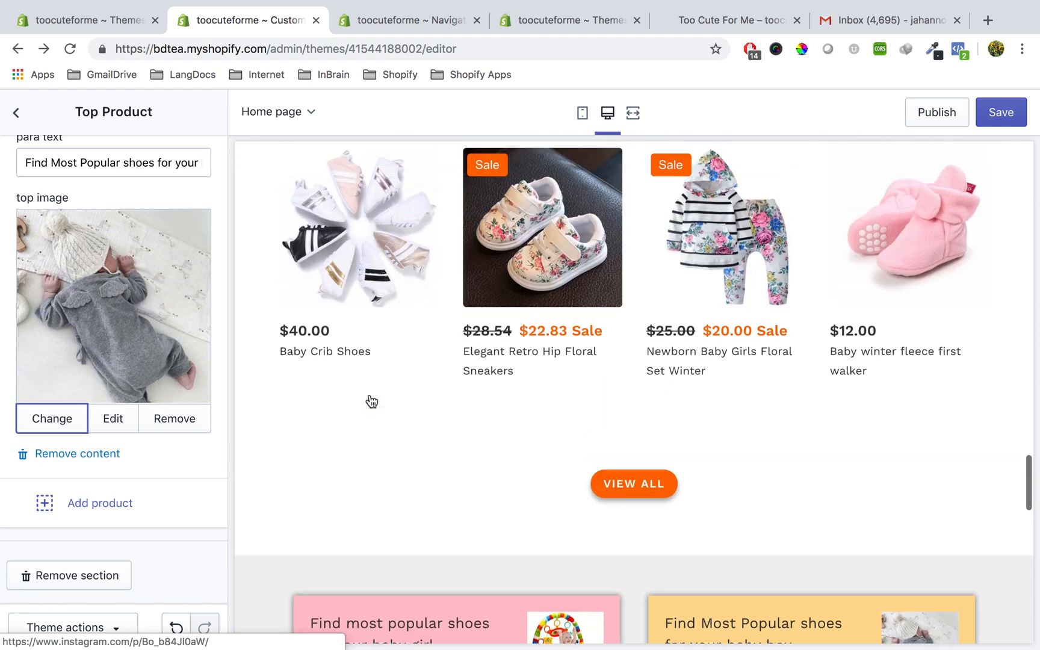
pyautogui.scroll(-3, 371, 402)
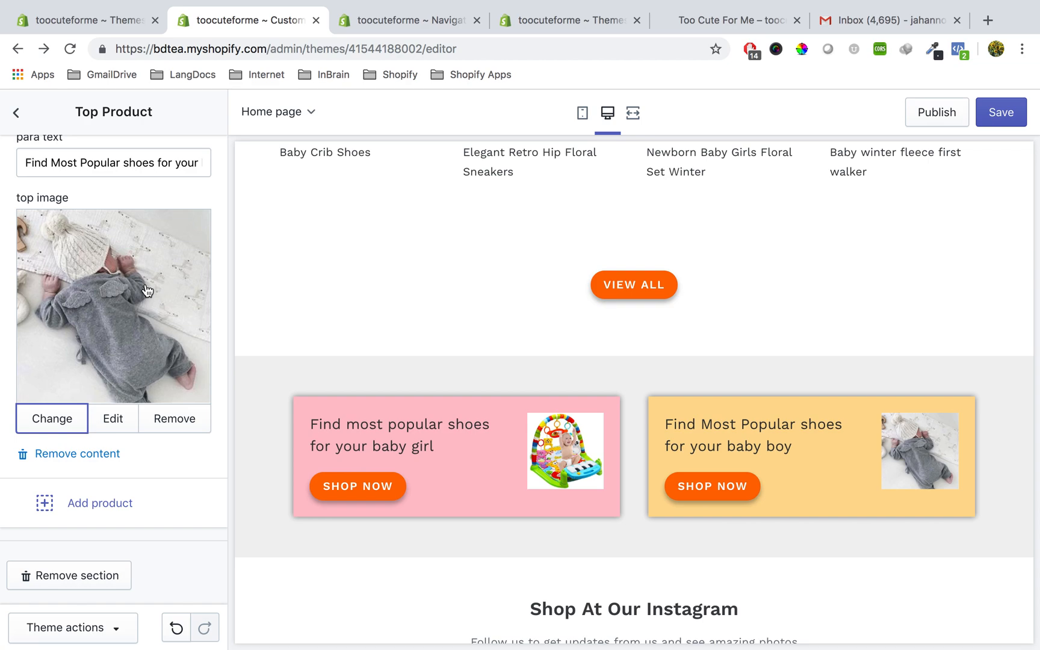
pyautogui.scroll(5, 100, 318)
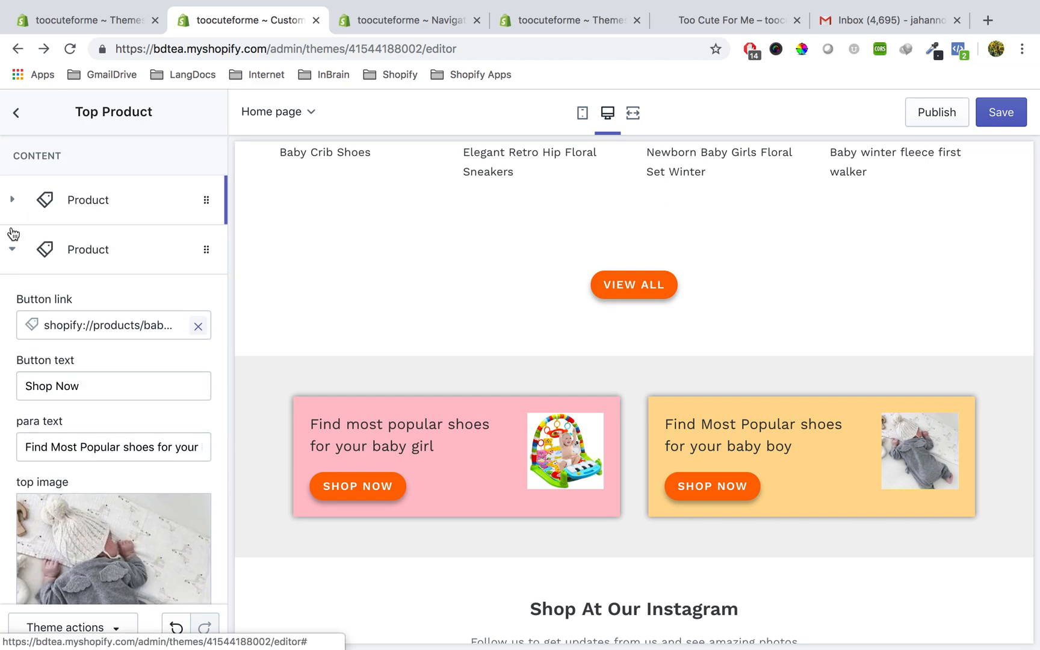
pyautogui.click(13, 250)
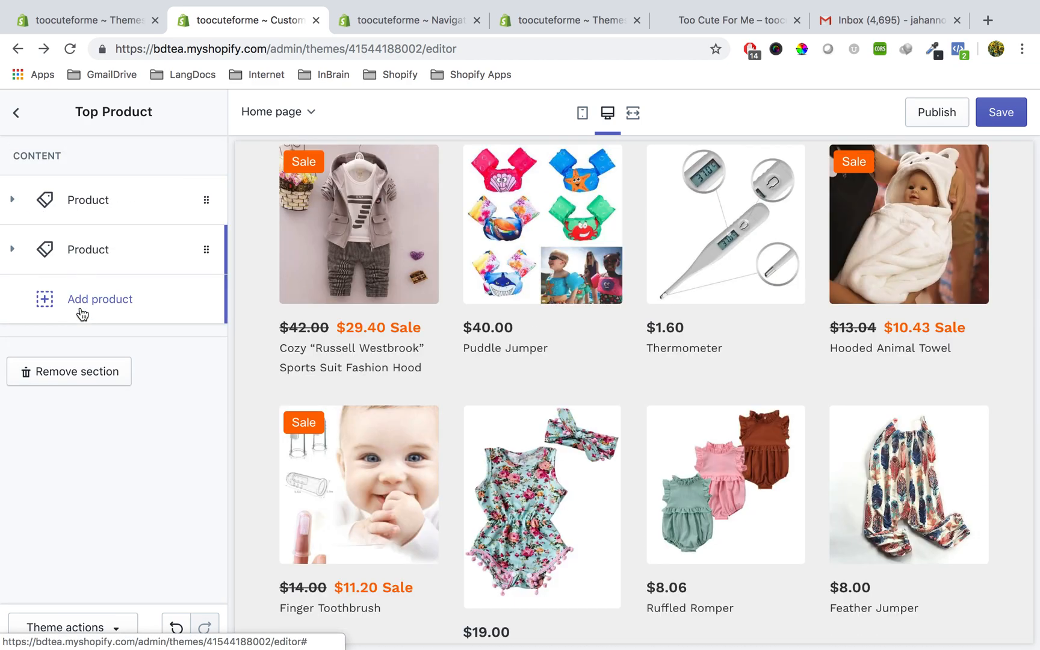
# Expand the first product block and link its button to the Elegant Retro Hip Floral Sneakers product.
pyautogui.click(99, 203)
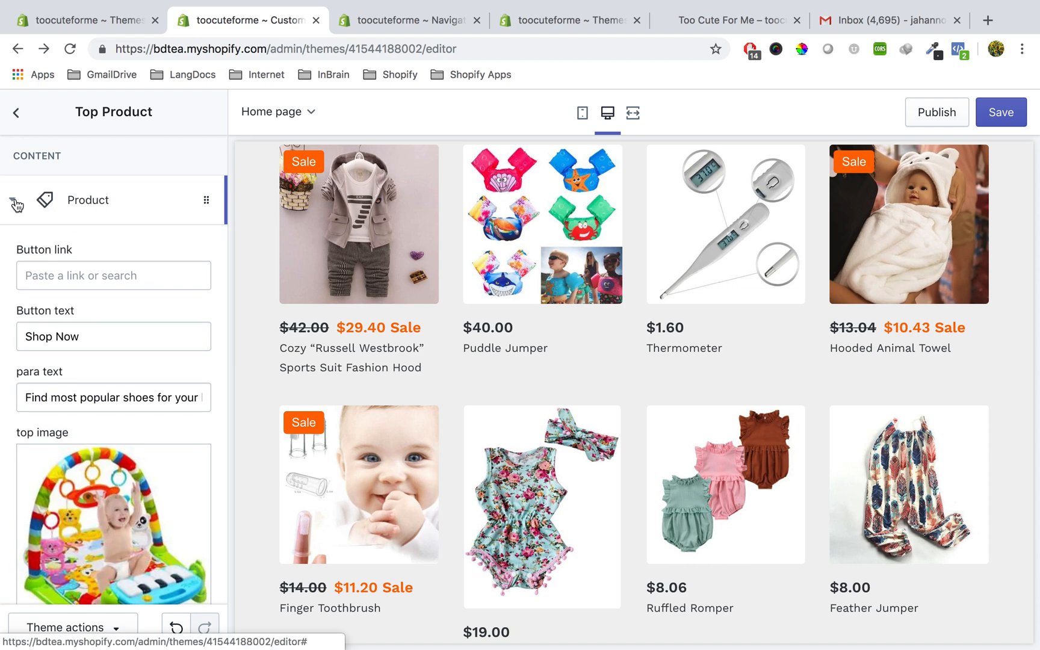
pyautogui.scroll(-1, 136, 338)
pyautogui.click(130, 243)
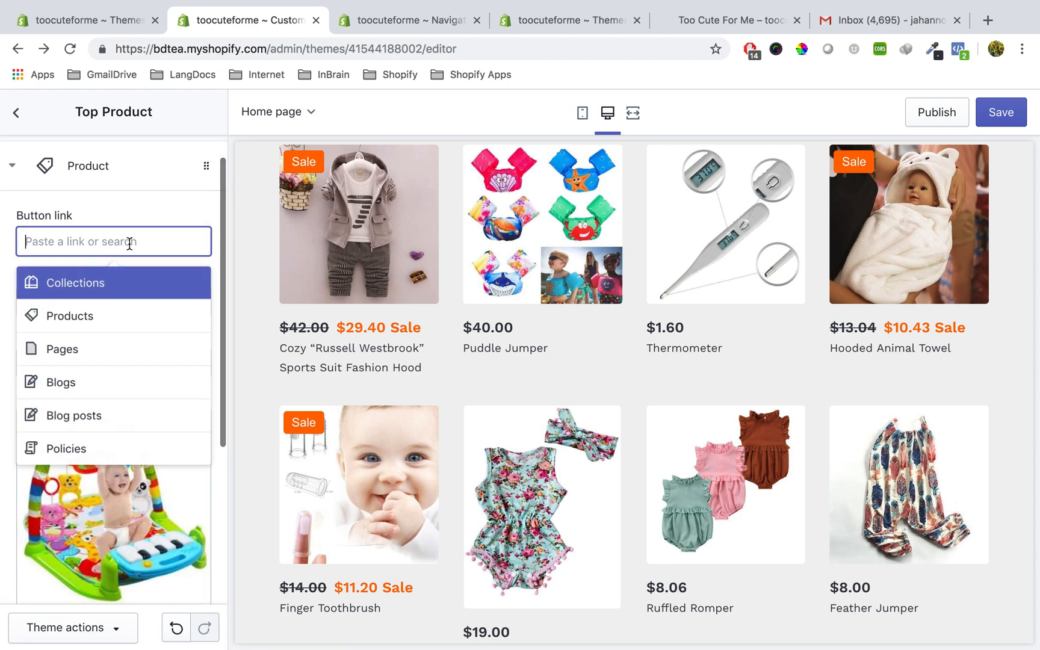
pyautogui.click(85, 323)
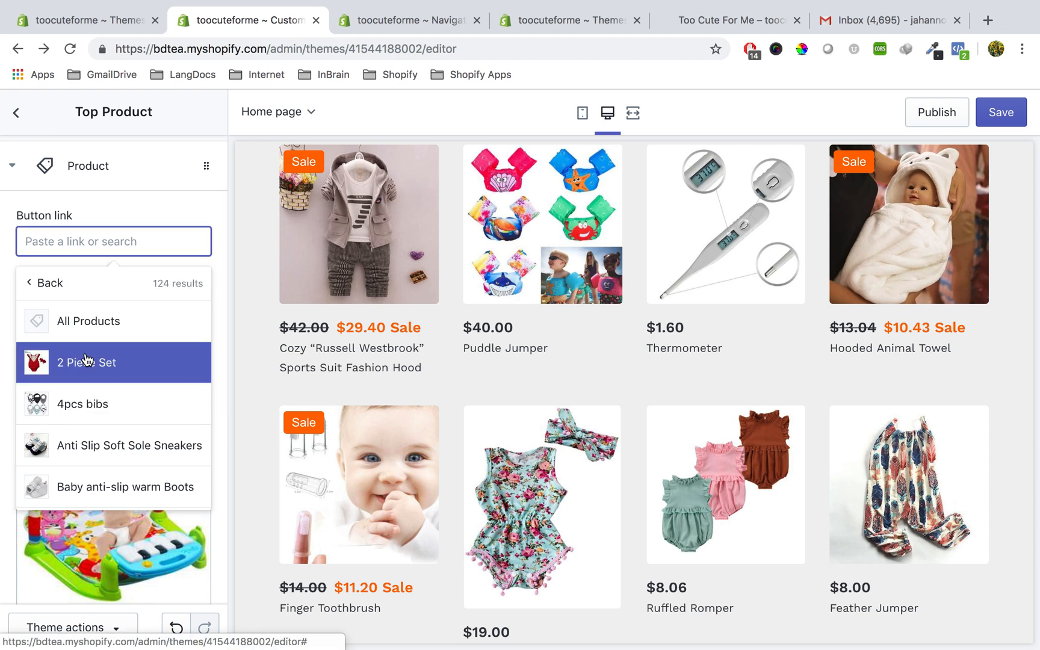
pyautogui.scroll(-1, 116, 431)
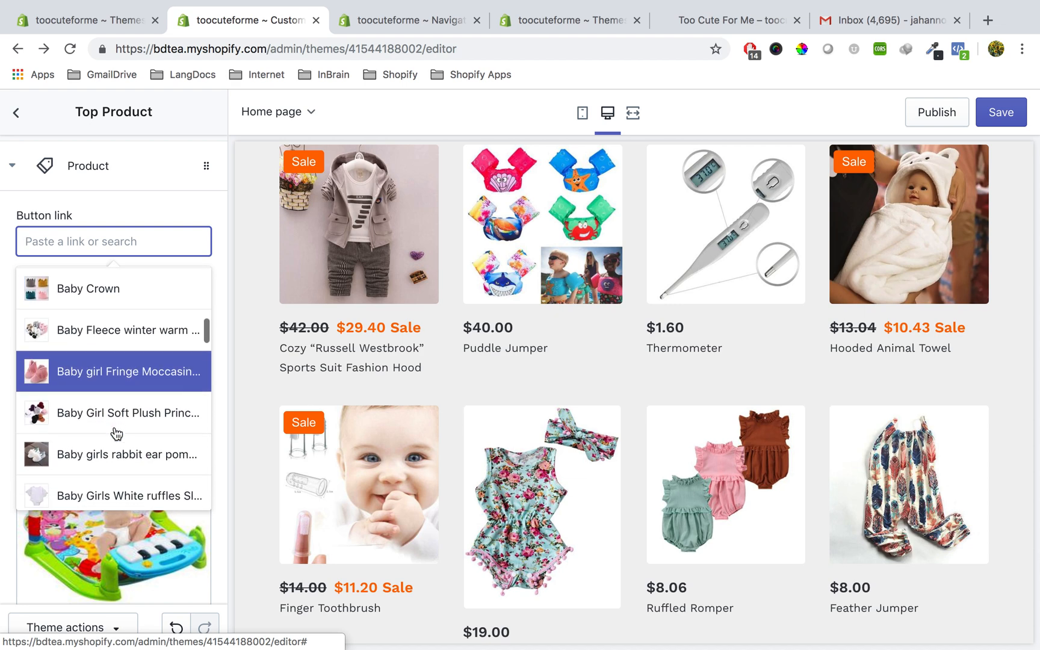
pyautogui.scroll(-6, 117, 433)
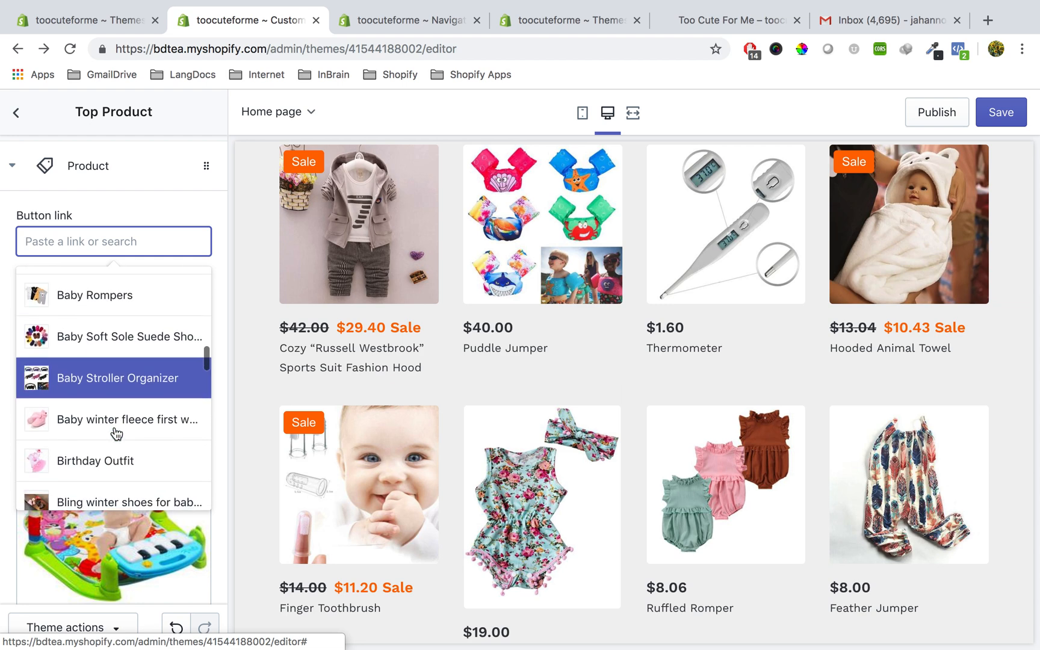
pyautogui.scroll(-6, 117, 433)
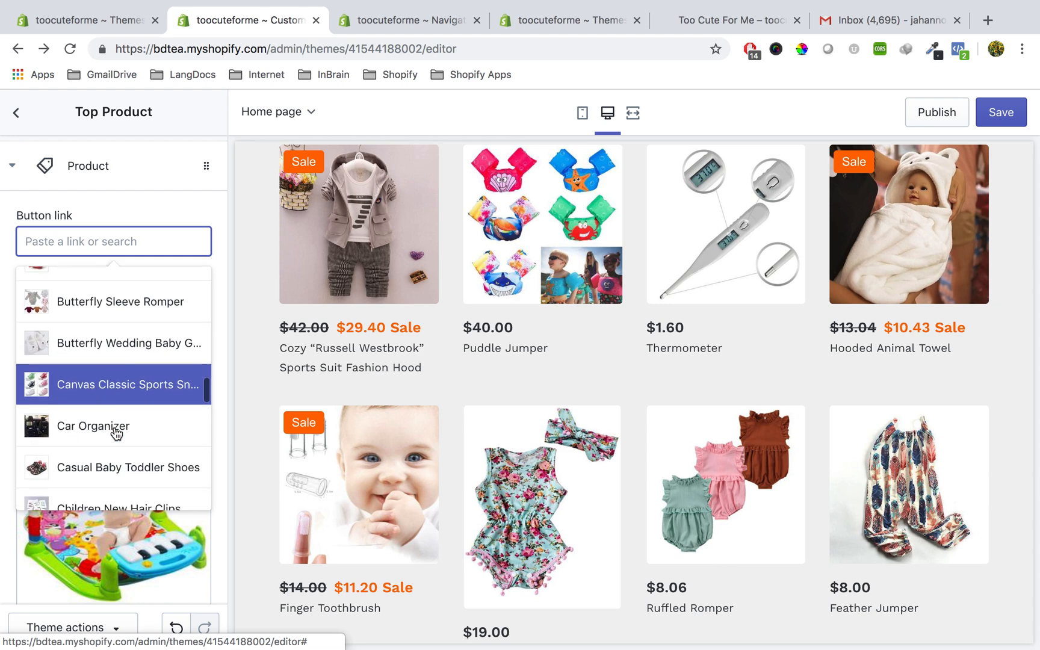
pyautogui.scroll(-1, 116, 433)
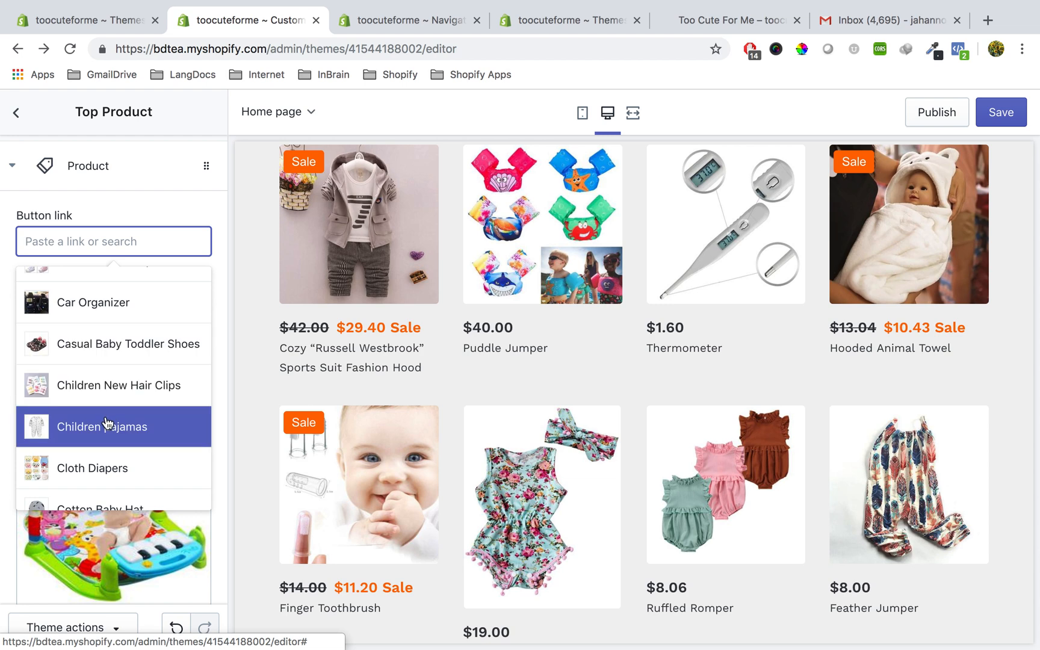
pyautogui.scroll(-7, 107, 423)
pyautogui.scroll(-5, 107, 423)
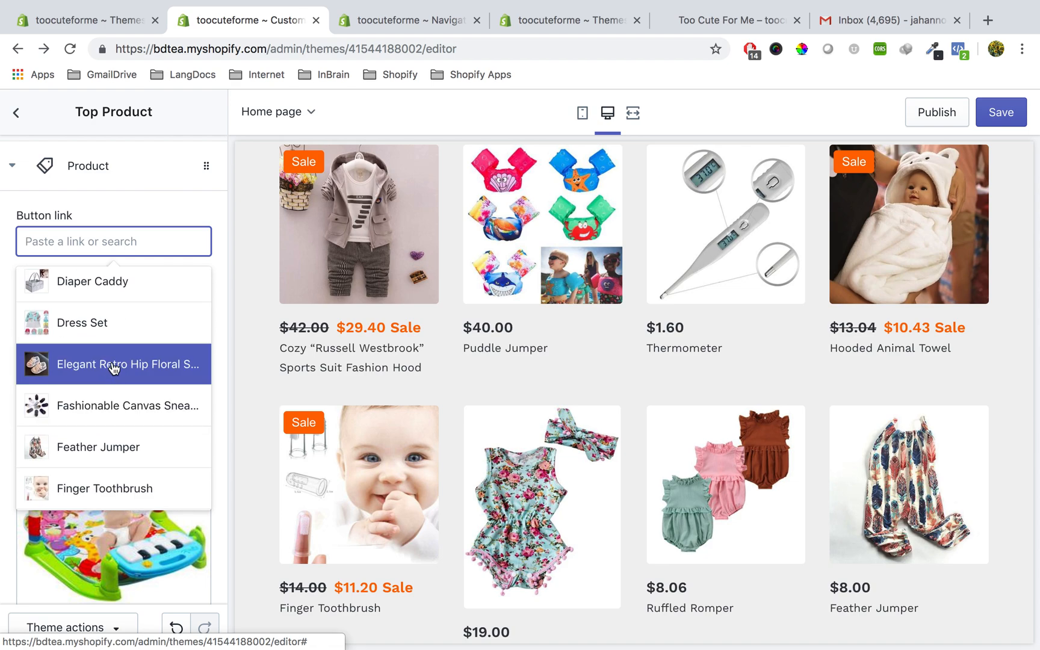
pyautogui.click(114, 367)
# Replace the first product block's top image with the four-photo floral baby sneakers collage from the image library.
pyautogui.scroll(-15, 485, 448)
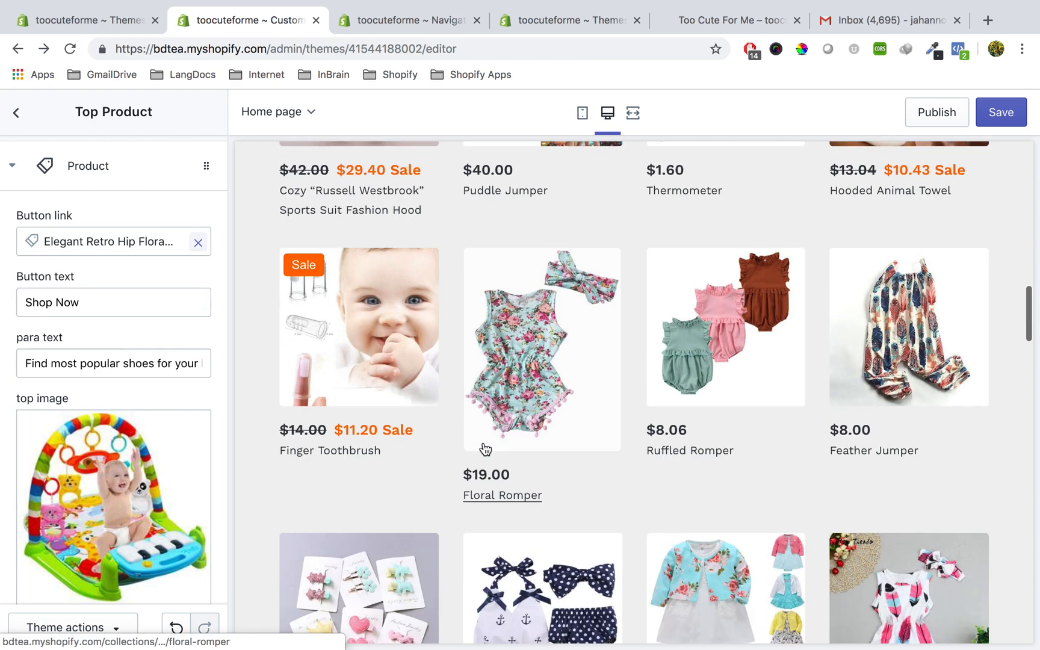
pyautogui.scroll(-9, 485, 448)
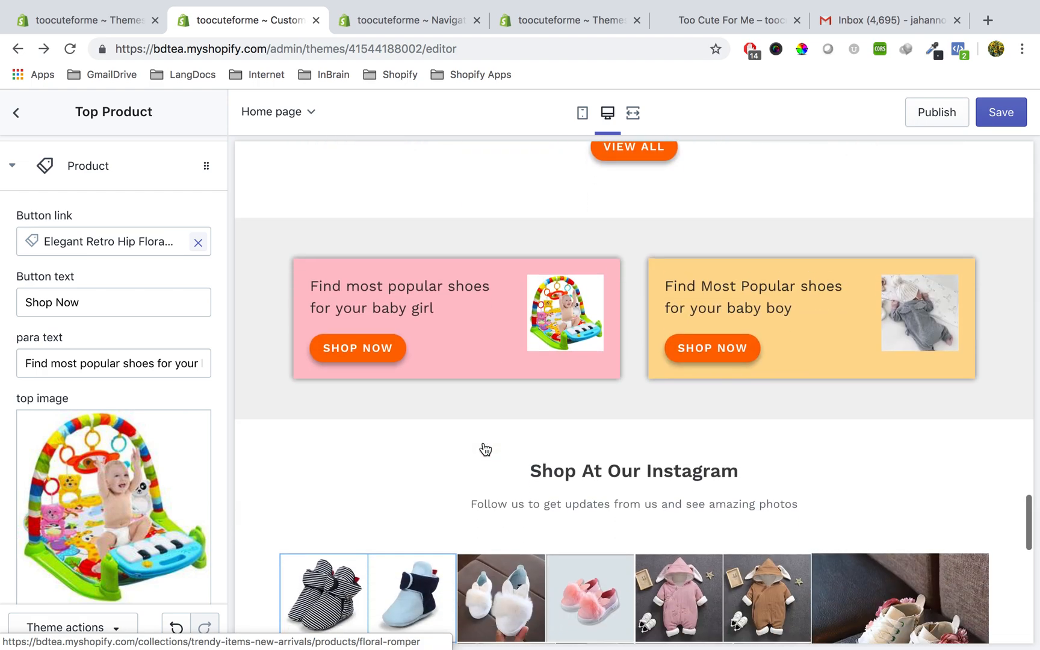
pyautogui.scroll(3, 484, 448)
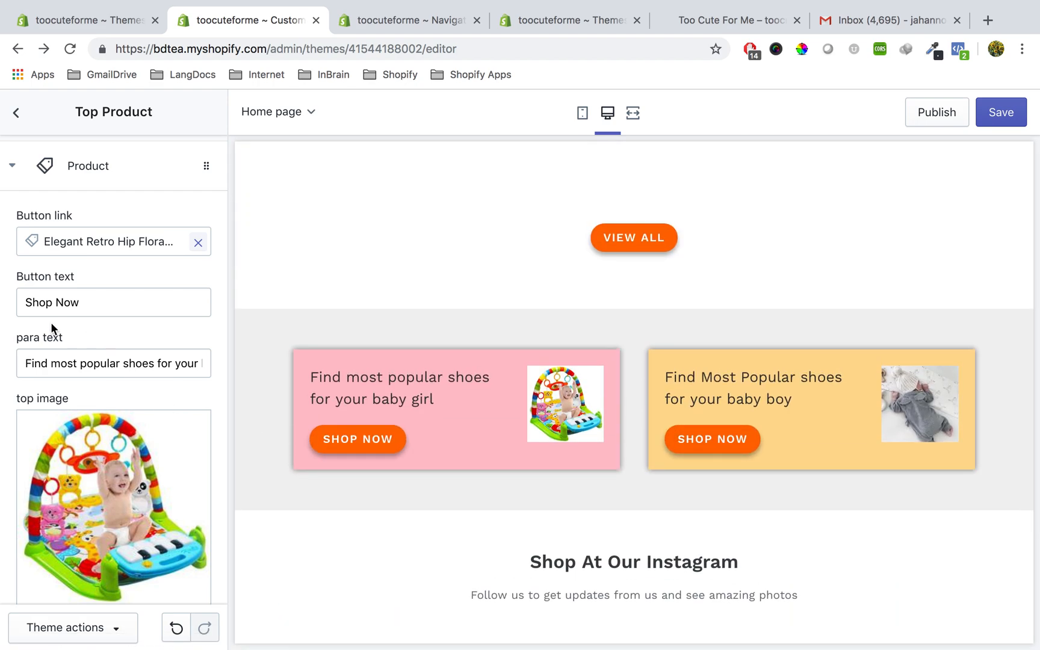
pyautogui.scroll(-2, 97, 338)
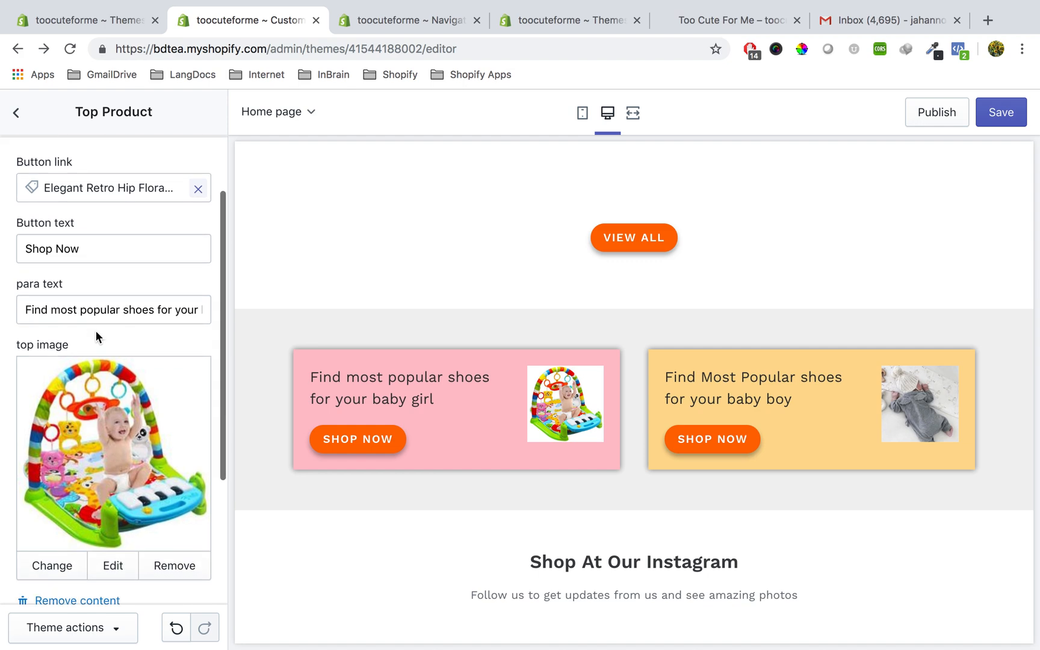
pyautogui.click(127, 310)
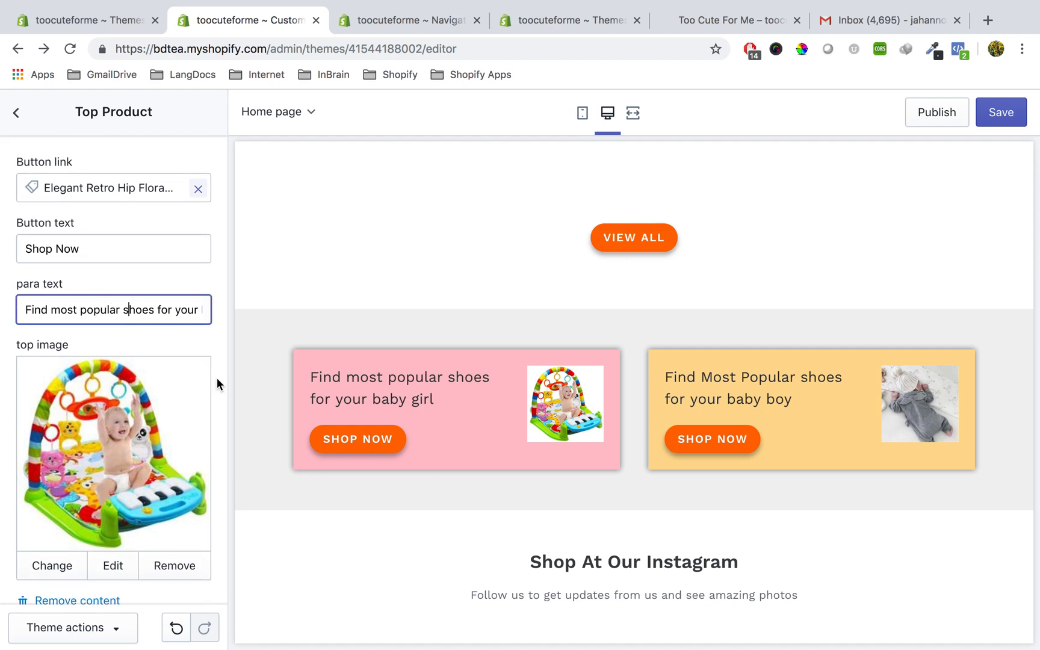
pyautogui.scroll(-2, 111, 448)
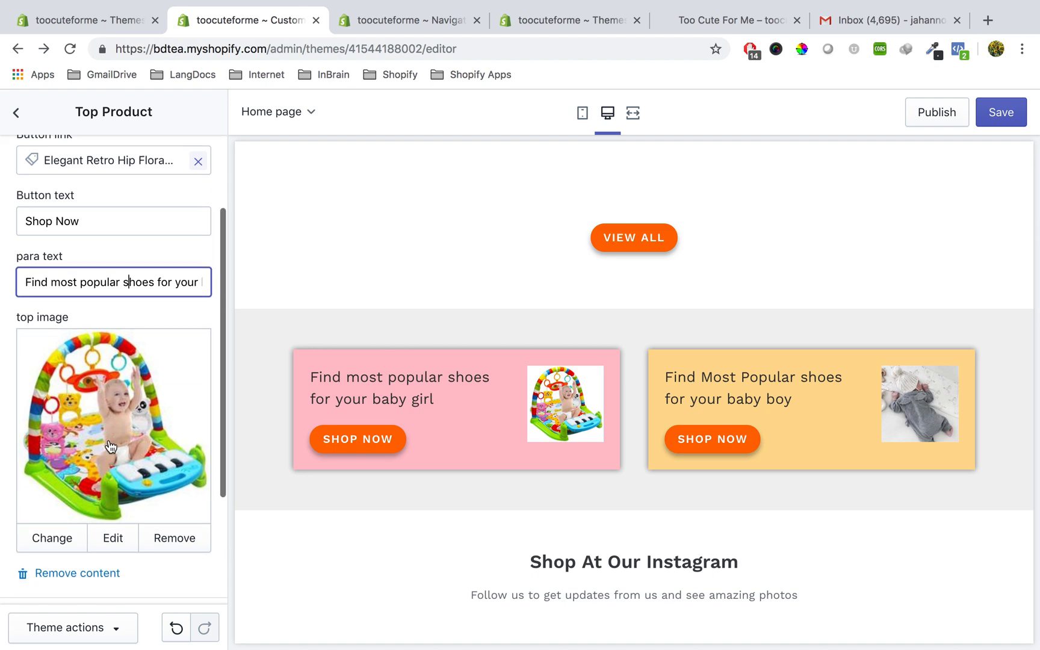
pyautogui.click(57, 504)
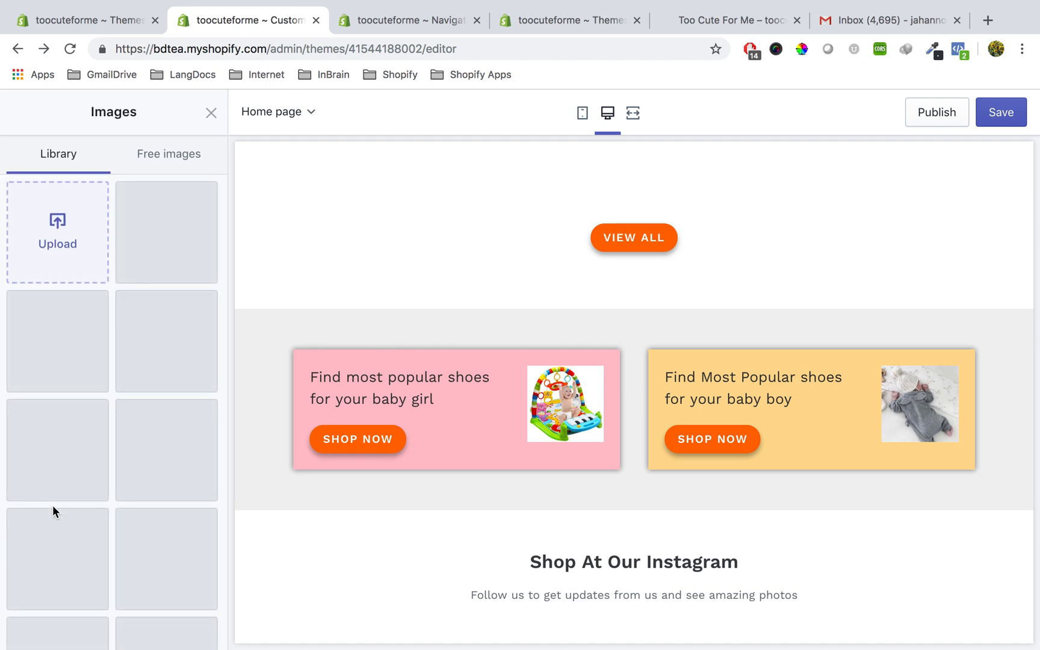
pyautogui.scroll(-6, 85, 383)
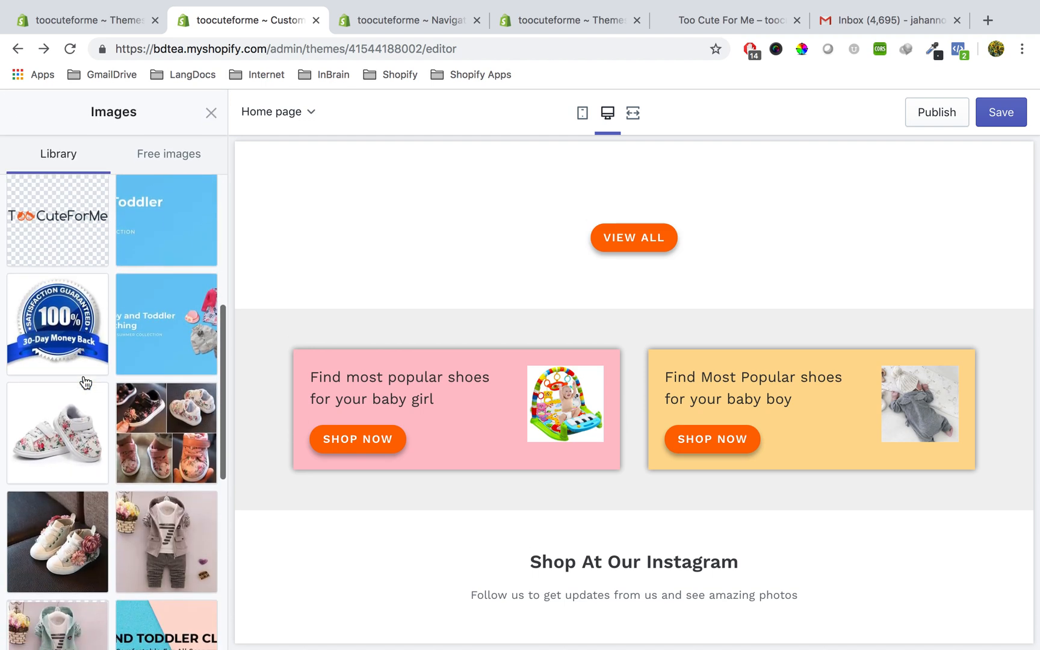
pyautogui.click(169, 423)
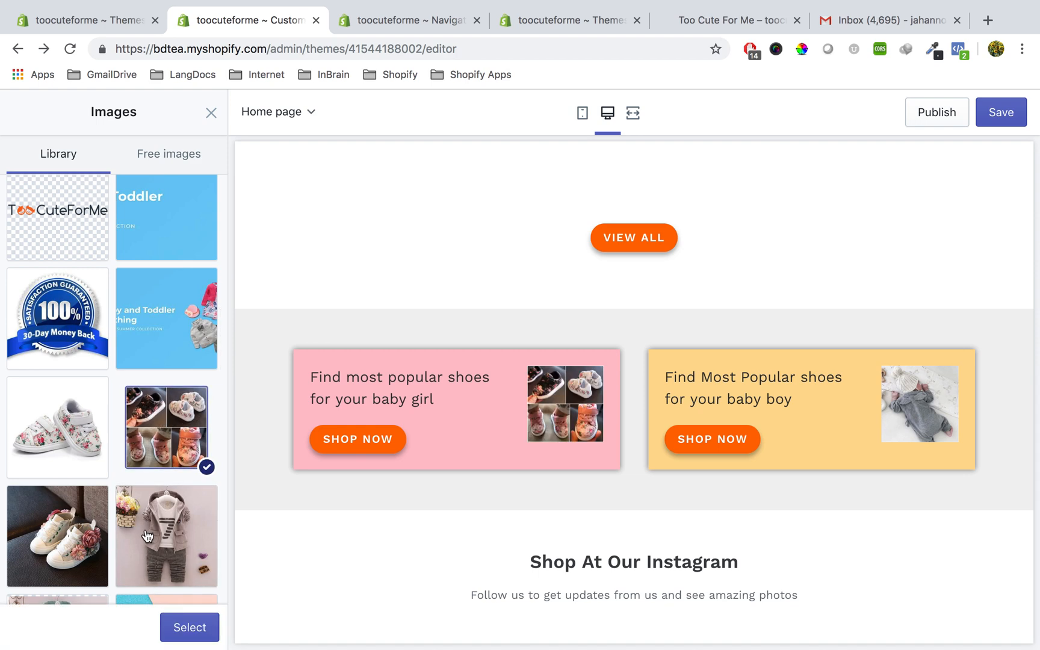
pyautogui.click(192, 628)
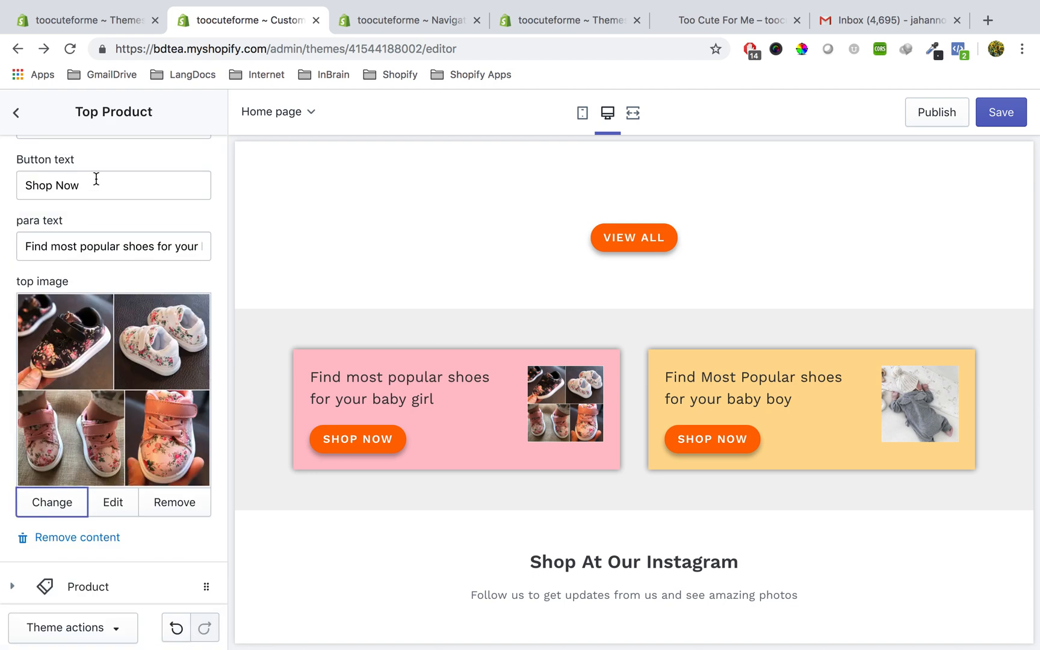
# Save the theme changes and open the baby girl banner's Shop Now link in a new tab.
pyautogui.scroll(3, 90, 245)
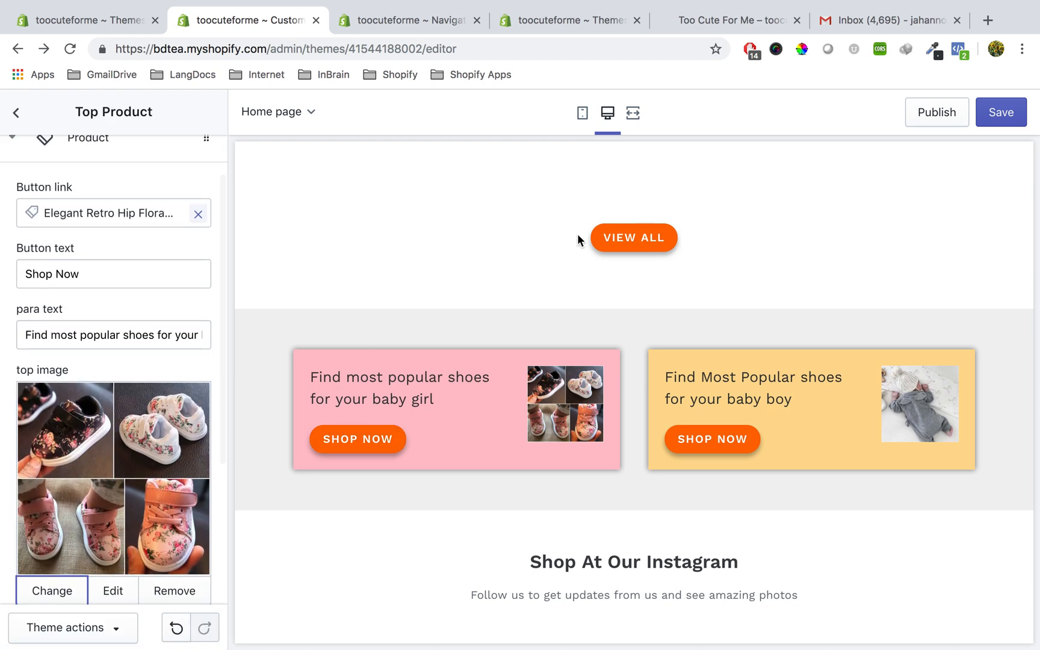
pyautogui.click(991, 118)
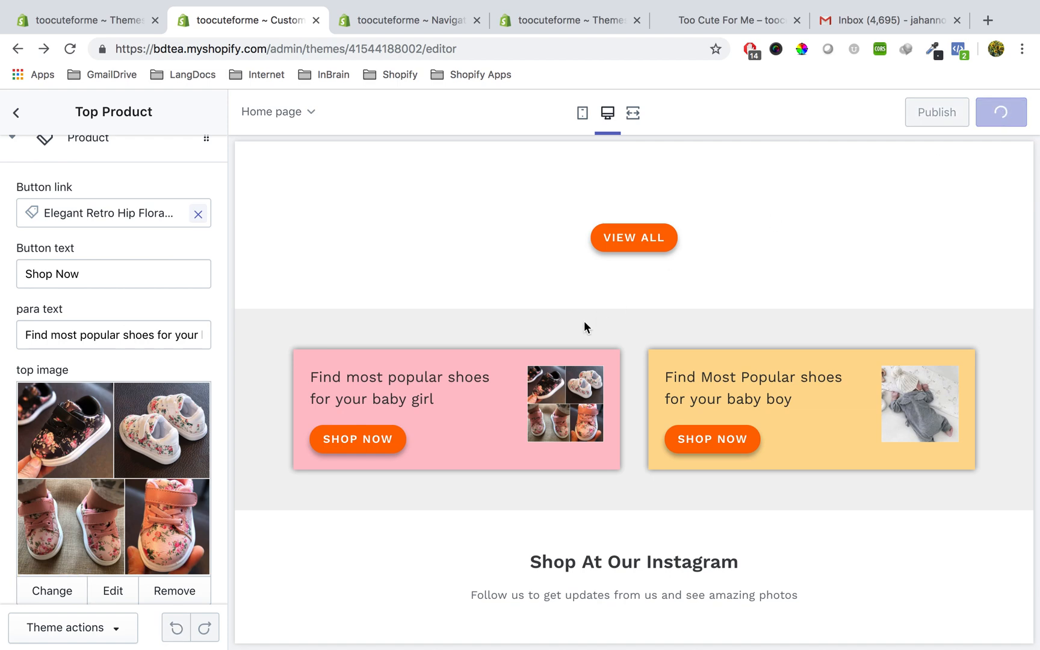
pyautogui.click(358, 447)
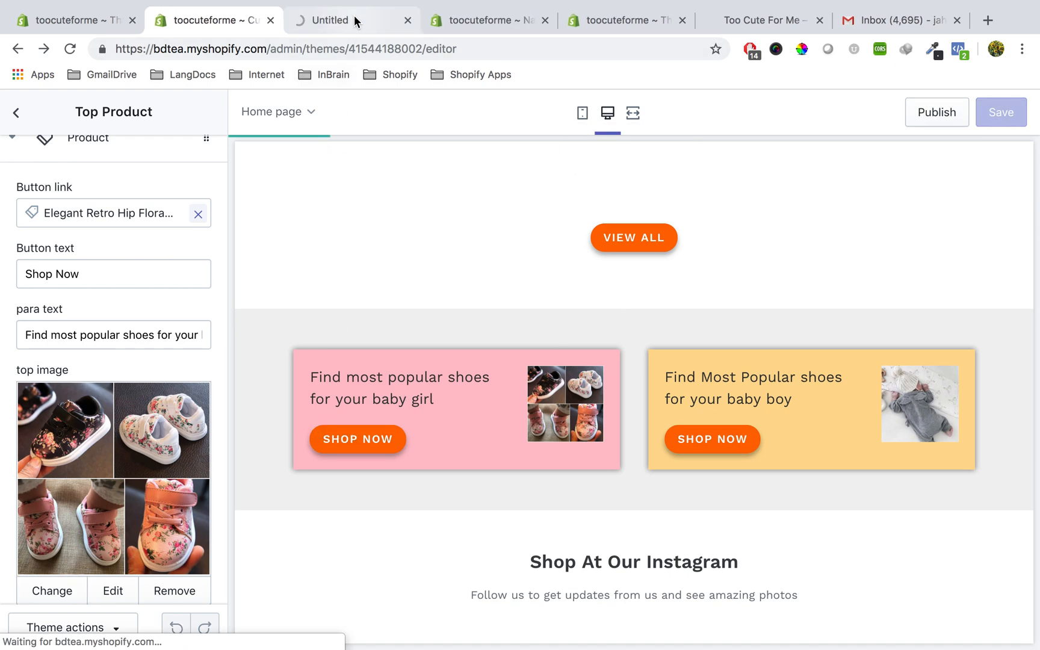
# Check the product page opened from the baby girl banner, looking over its photos and purchase options, and return to the theme editor.
pyautogui.click(355, 20)
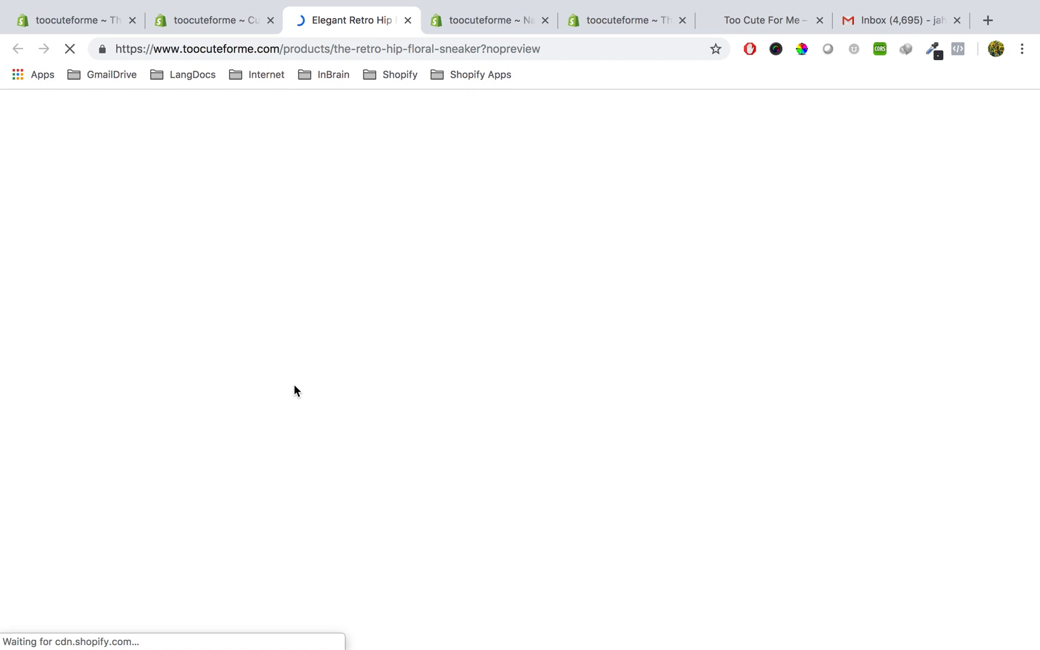
pyautogui.scroll(-5, 304, 415)
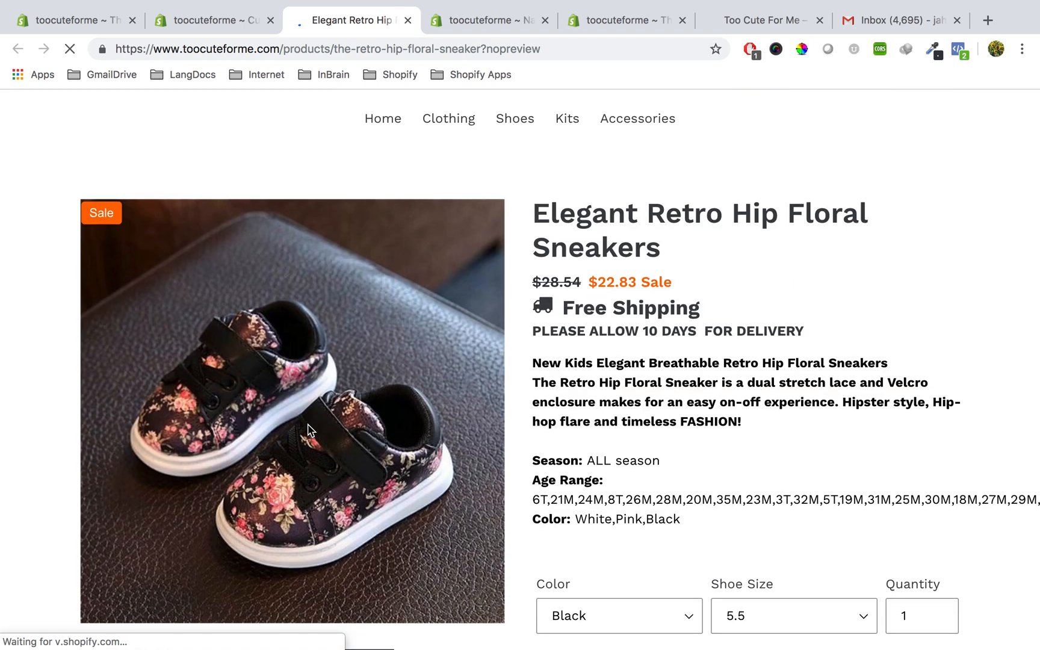
pyautogui.scroll(-5, 308, 431)
pyautogui.scroll(8, 308, 430)
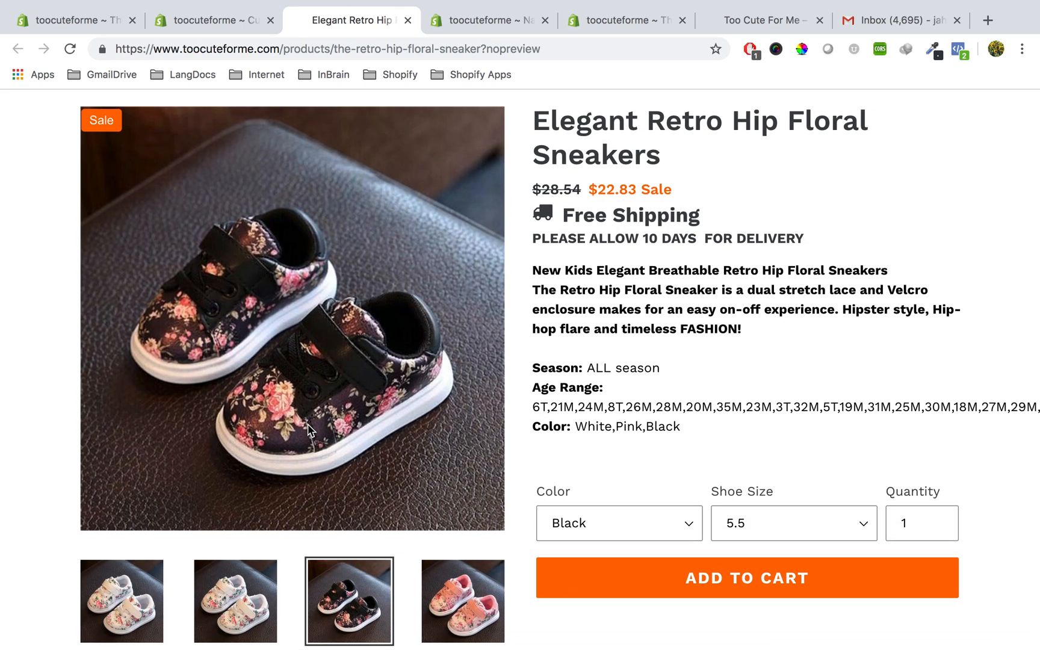
pyautogui.scroll(-5, 307, 429)
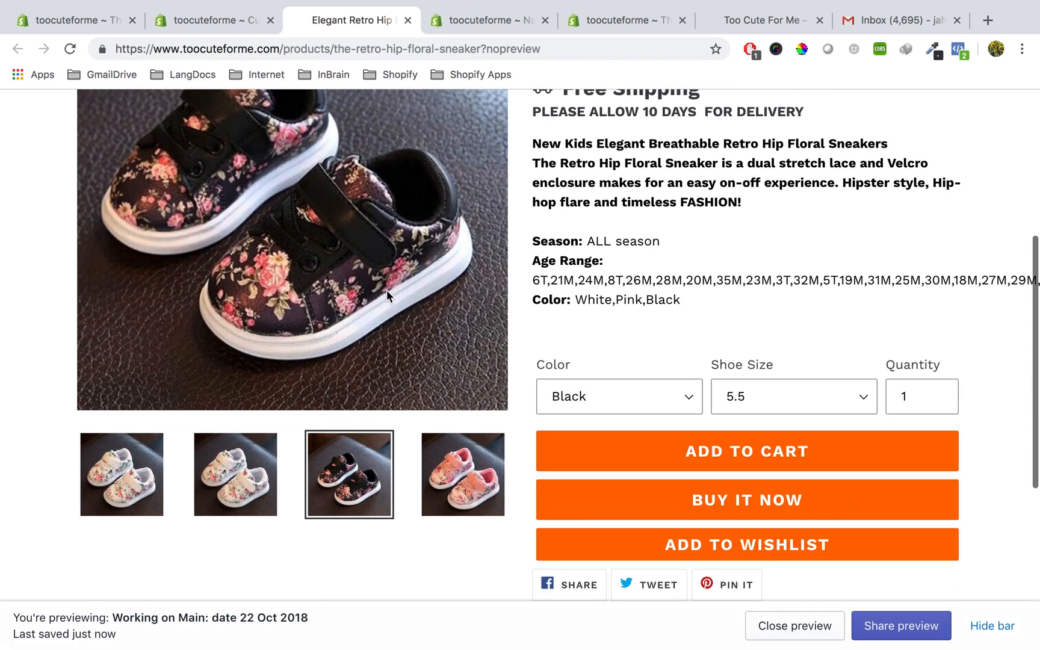
pyautogui.scroll(4, 328, 295)
pyautogui.click(226, 23)
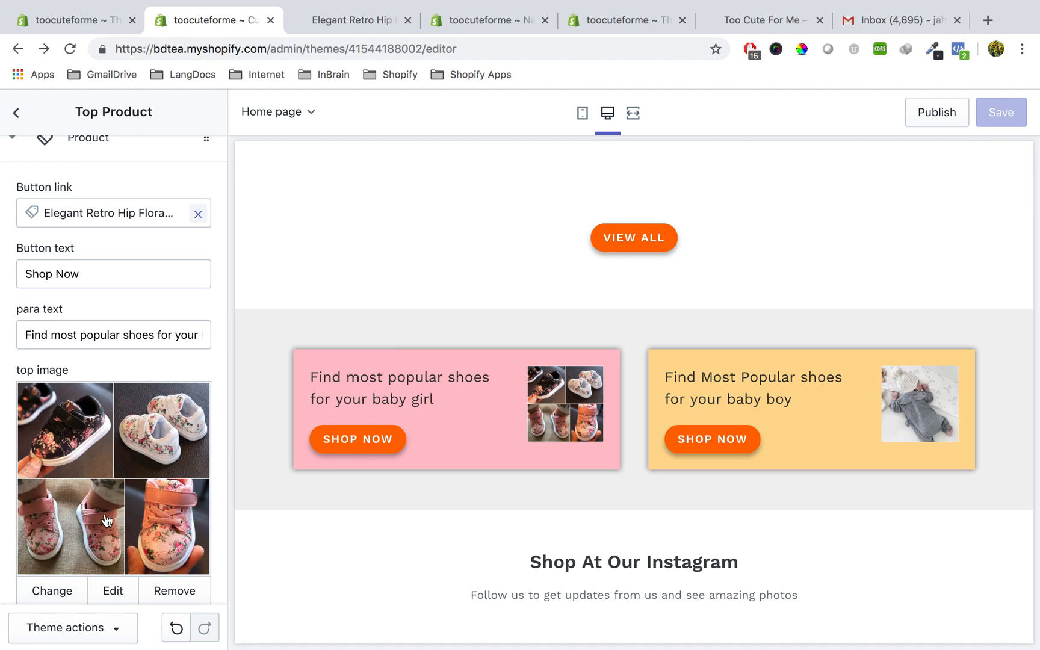
# Review the first product block's button link, texts and top image alongside the baby girl banner in the preview.
pyautogui.scroll(-5, 128, 467)
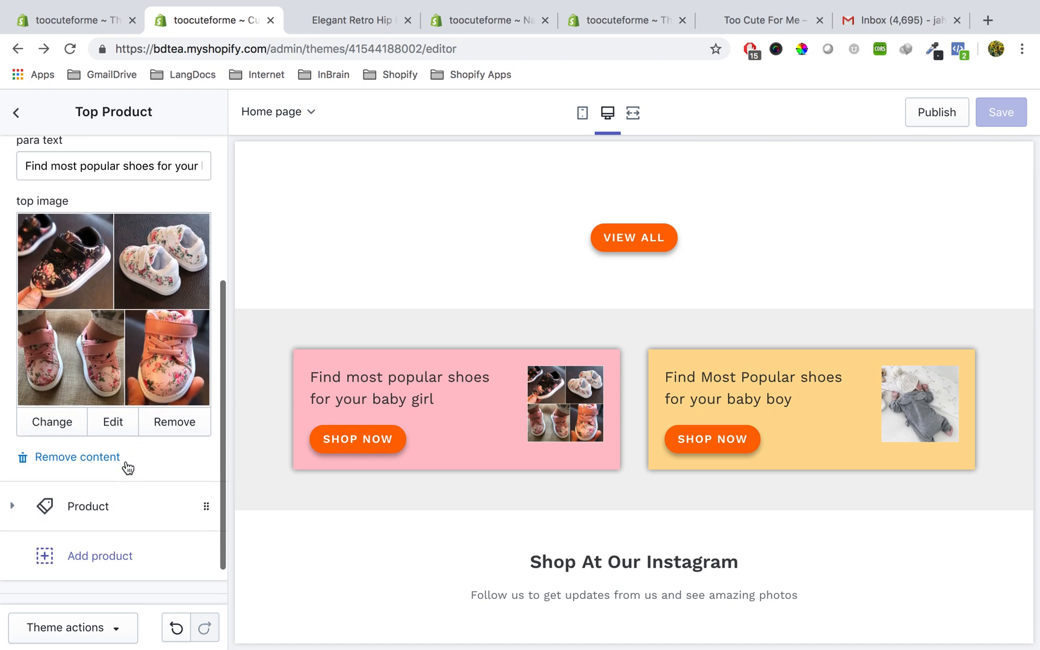
pyautogui.scroll(5, 128, 467)
pyautogui.scroll(-5, 128, 467)
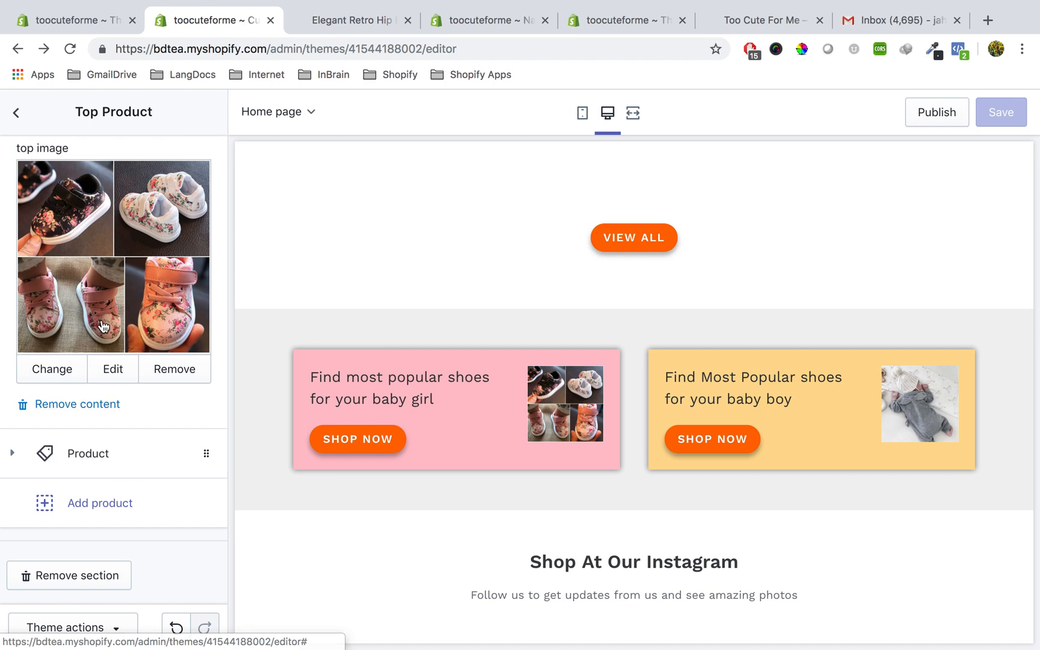
pyautogui.scroll(1, 92, 358)
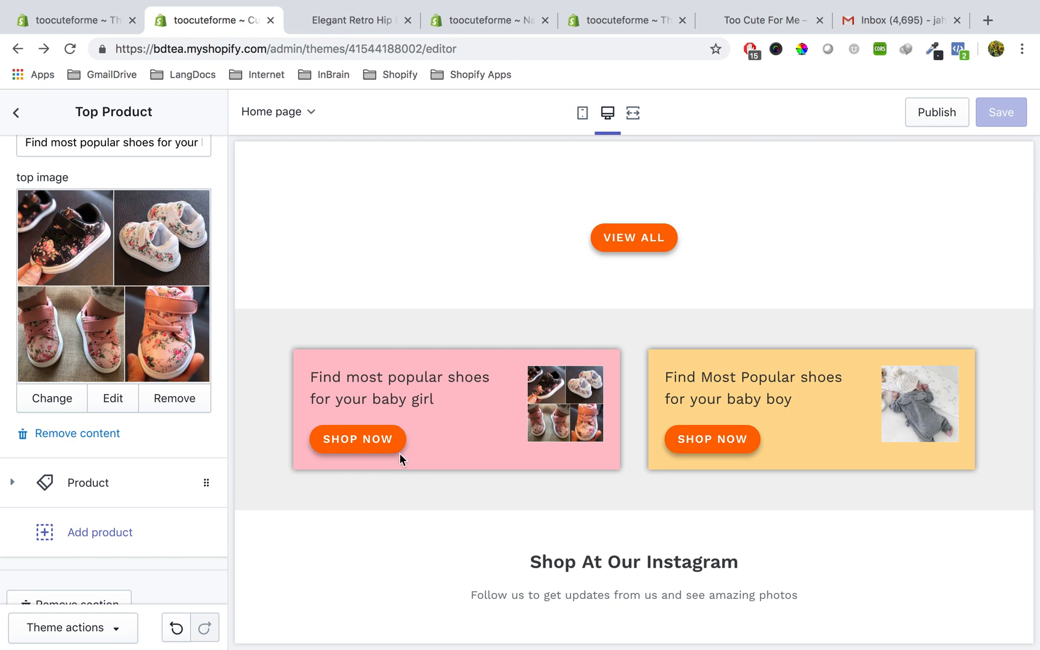
pyautogui.scroll(1, 431, 406)
pyautogui.scroll(8, 143, 375)
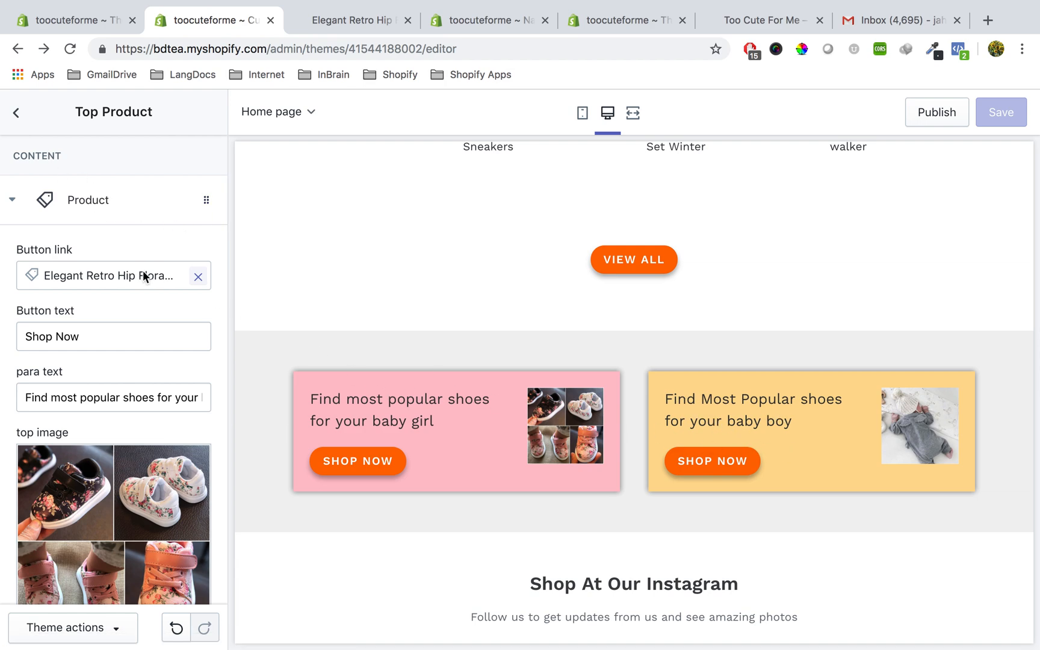
# Reopen the Top Product section, expand the second product block and clear its button link.
pyautogui.click(17, 114)
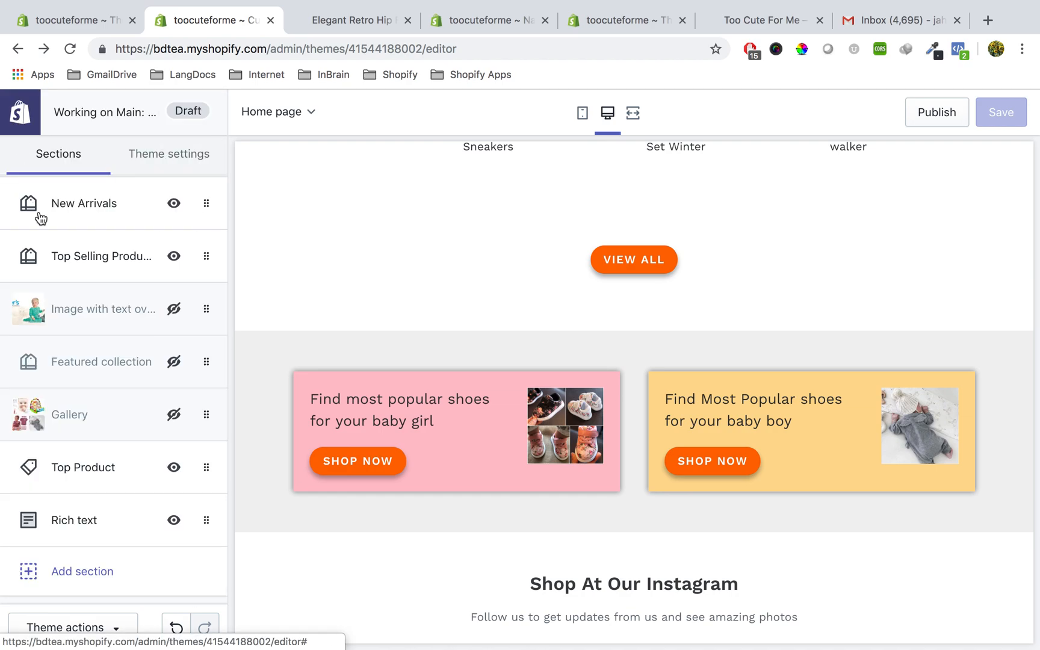
pyautogui.scroll(-3, 109, 398)
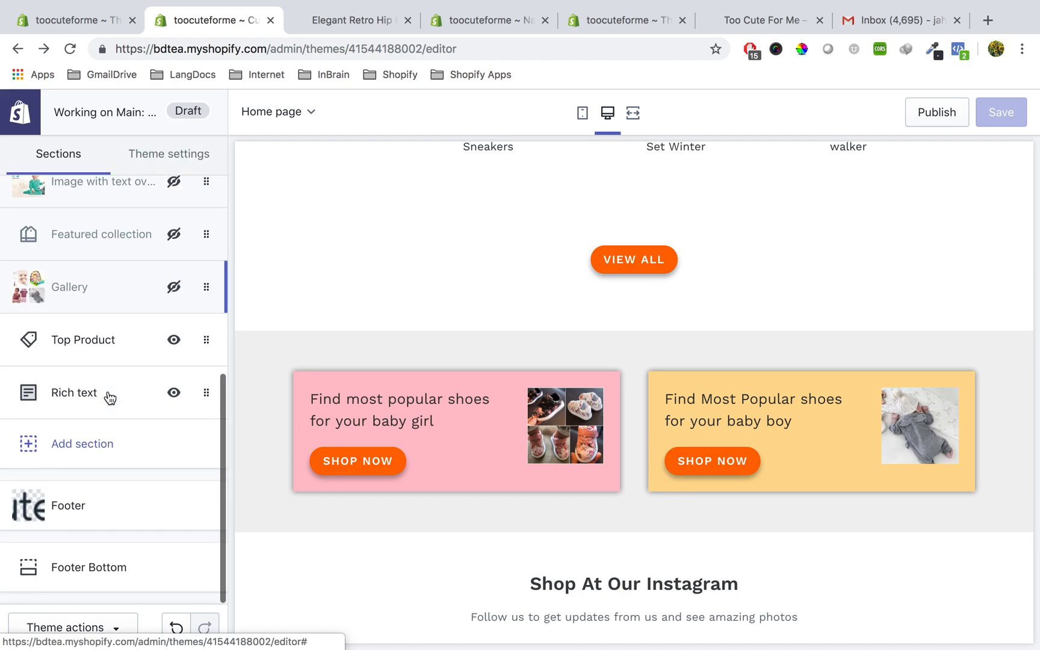
pyautogui.click(89, 340)
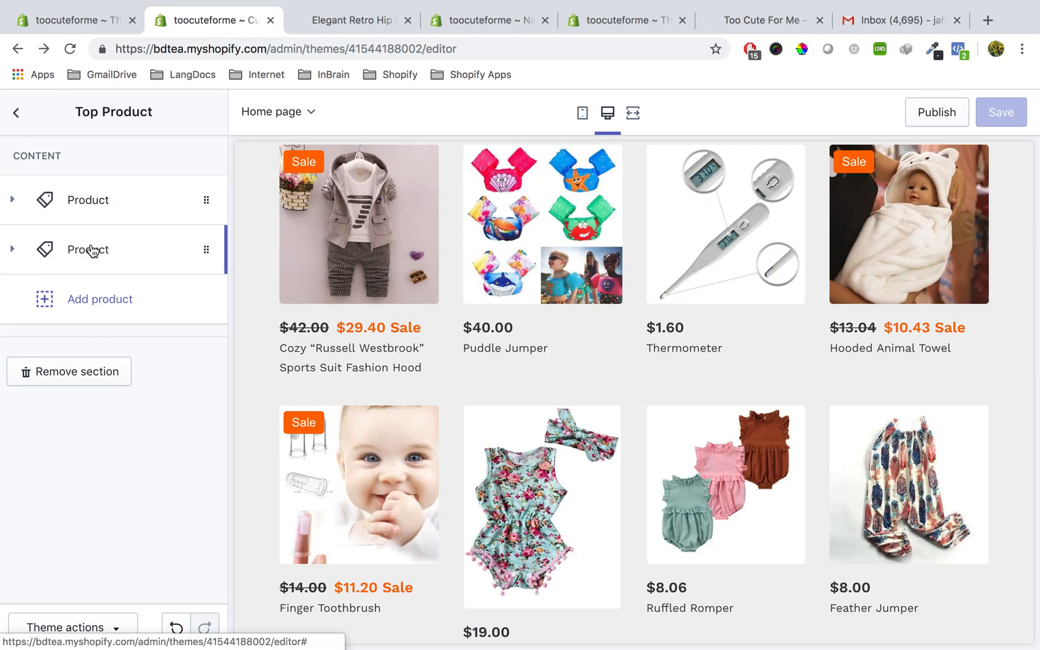
pyautogui.click(92, 251)
pyautogui.scroll(-2, 110, 407)
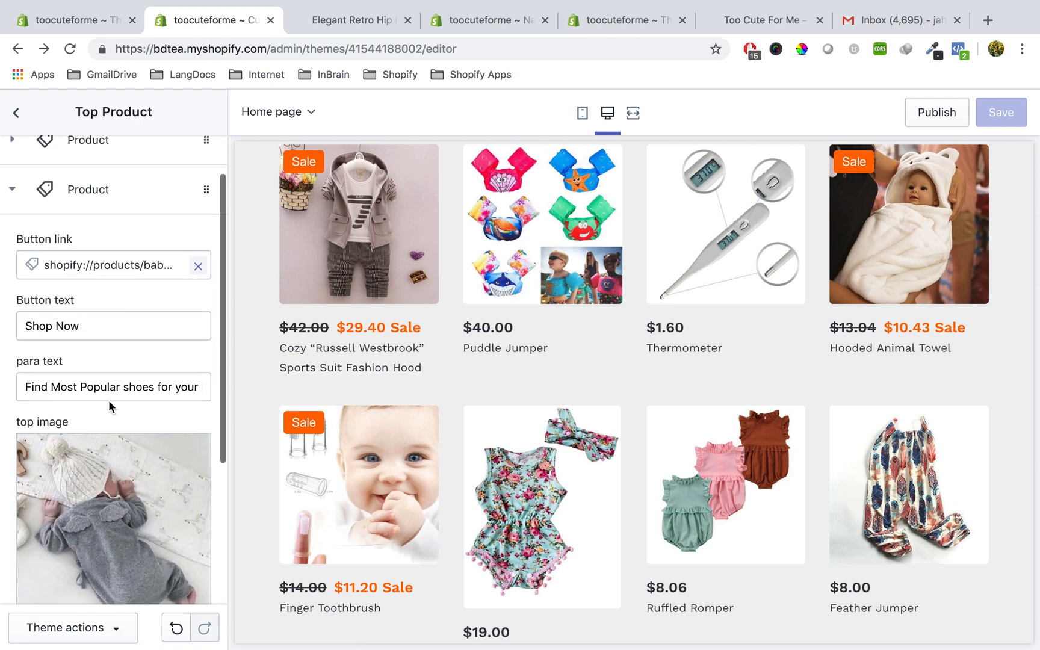
pyautogui.click(198, 269)
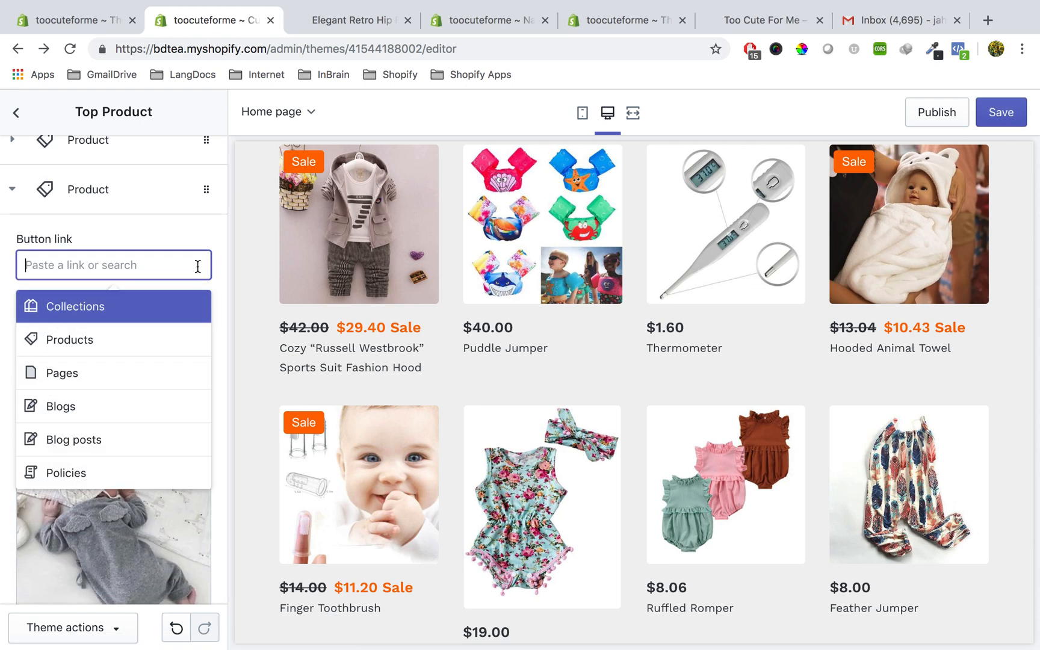
# Browse the store's product list for shoes suitable for the second product block's button link.
pyautogui.click(92, 341)
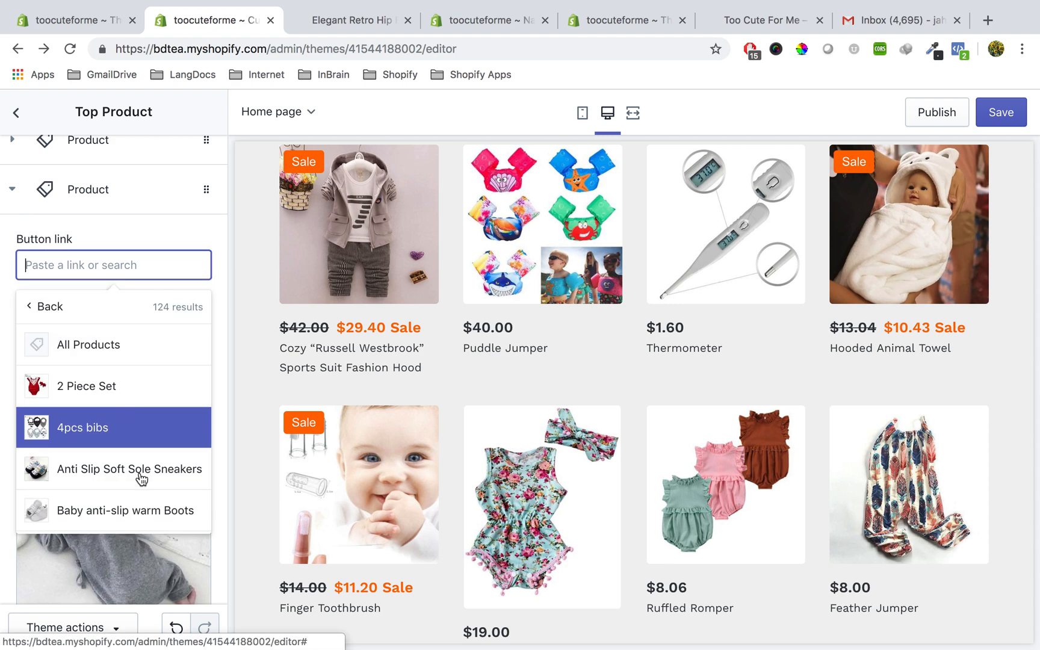
pyautogui.scroll(-10, 142, 485)
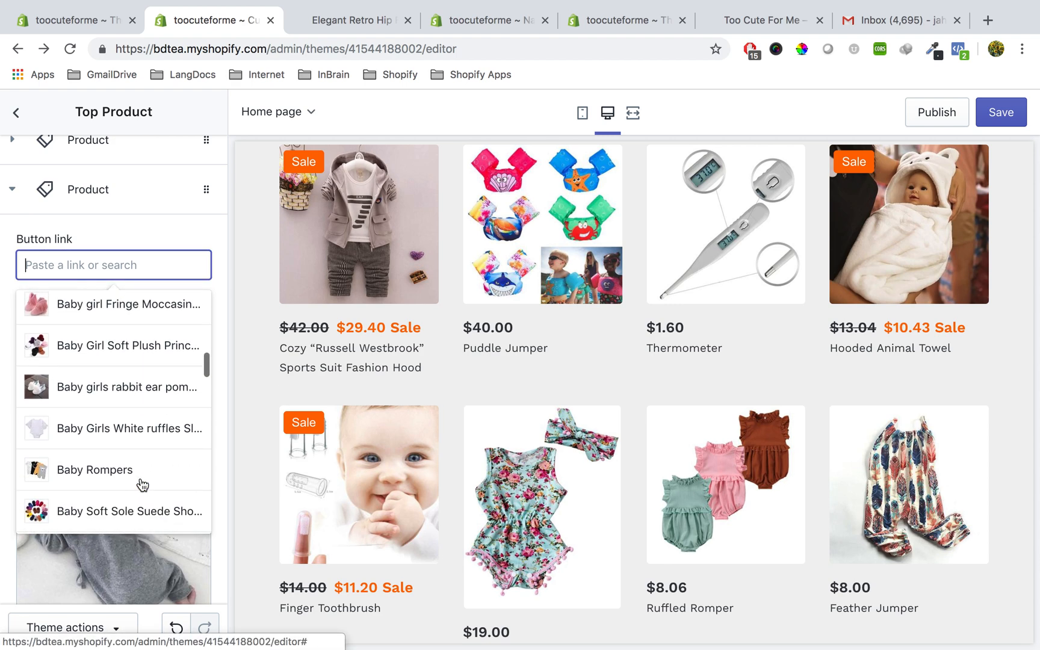
pyautogui.scroll(-10, 142, 485)
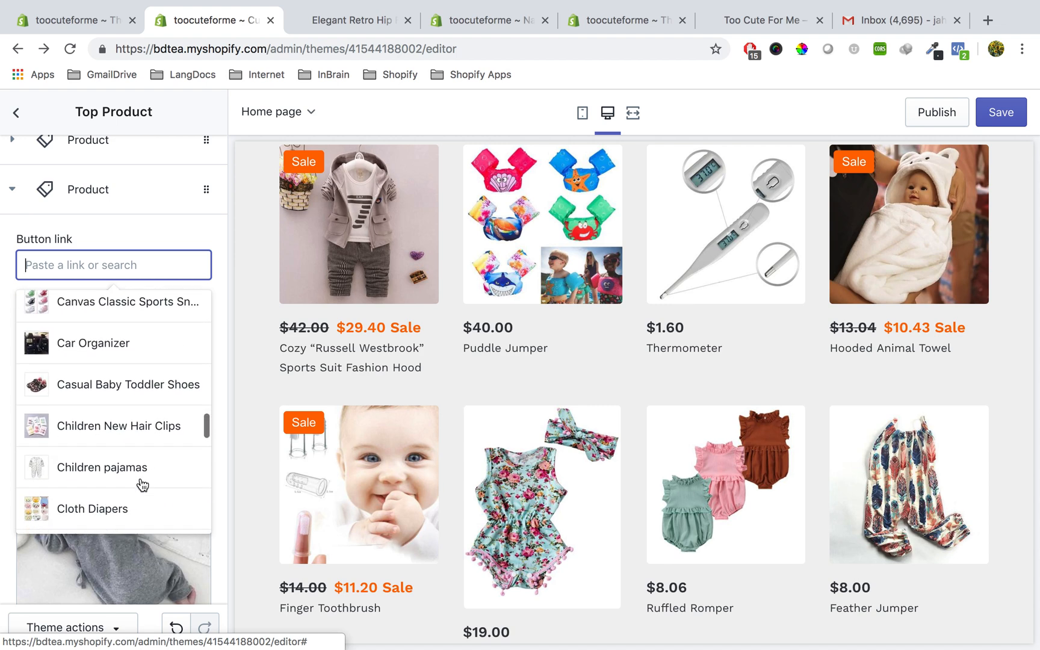
pyautogui.scroll(3, 142, 485)
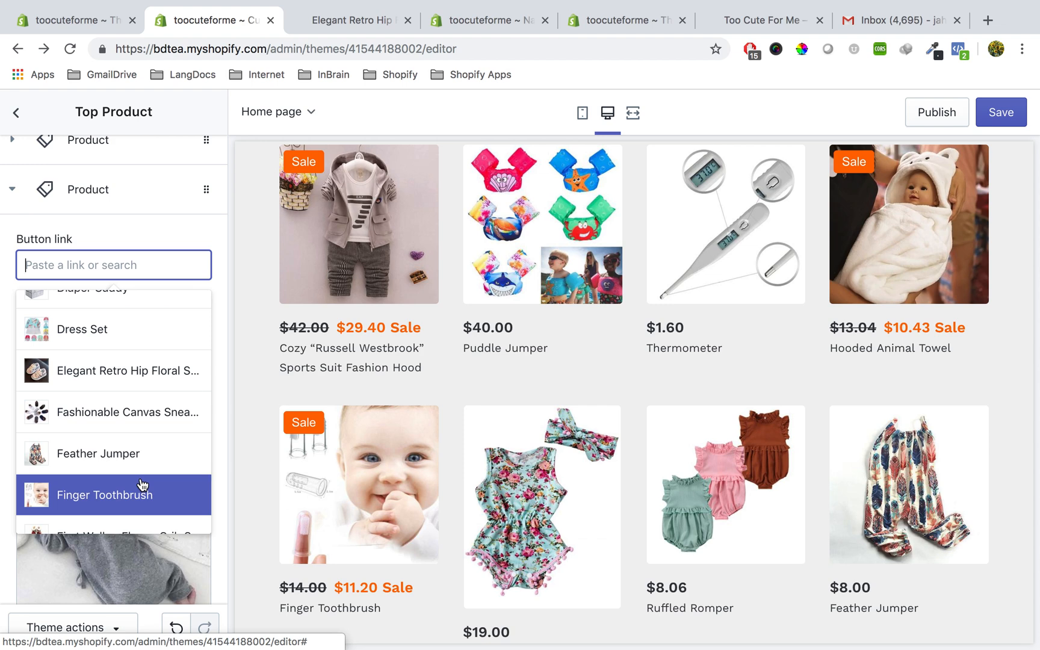
pyautogui.scroll(-5, 142, 485)
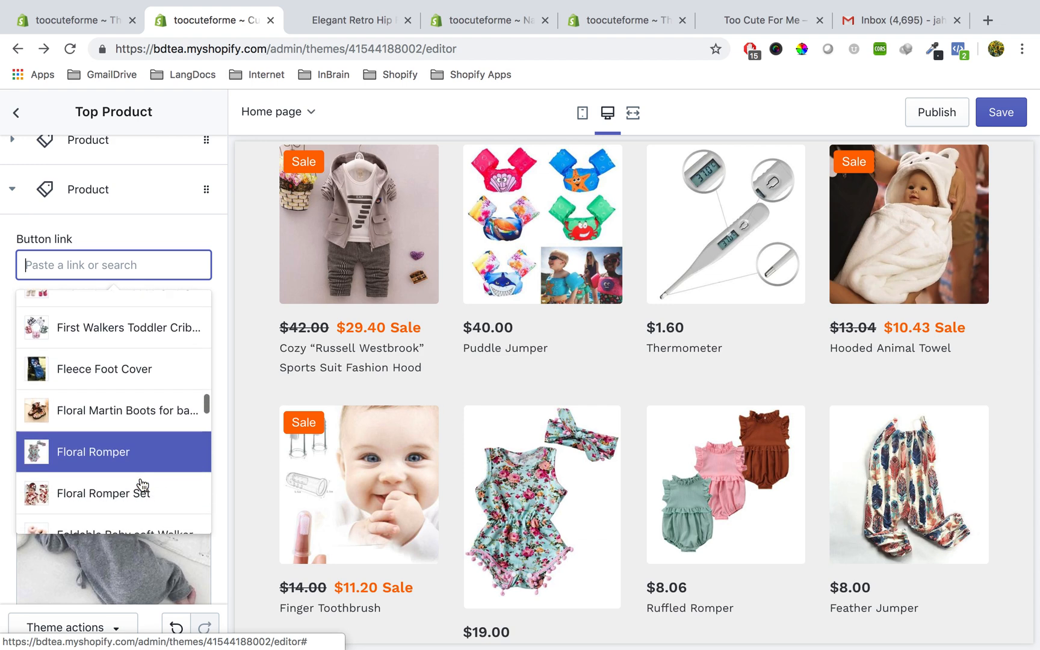
pyautogui.scroll(-5, 142, 485)
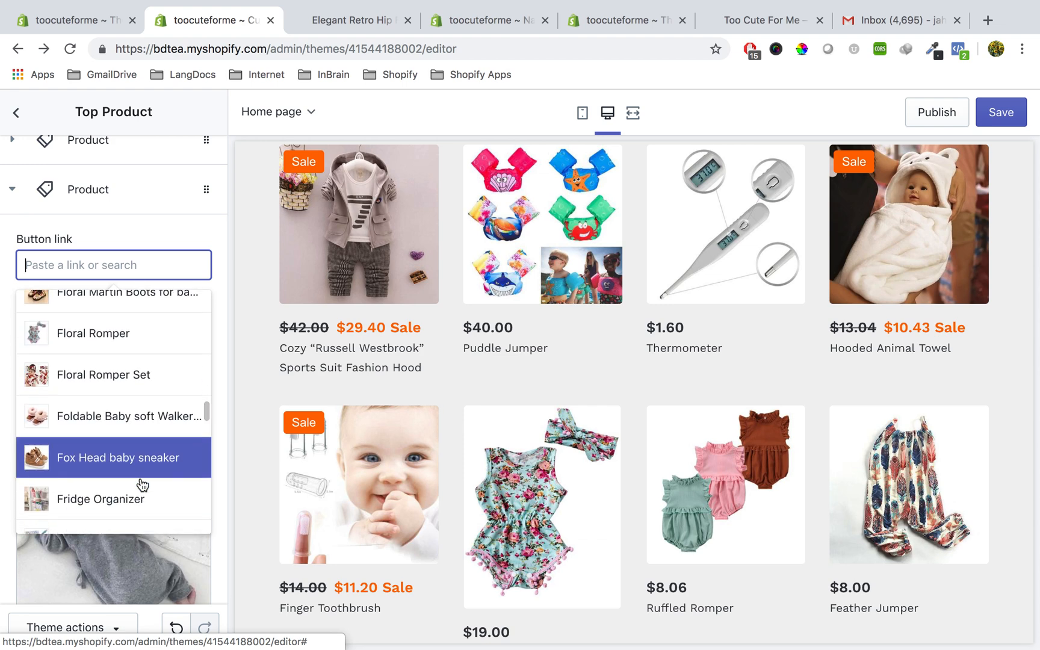
pyautogui.scroll(-4, 142, 485)
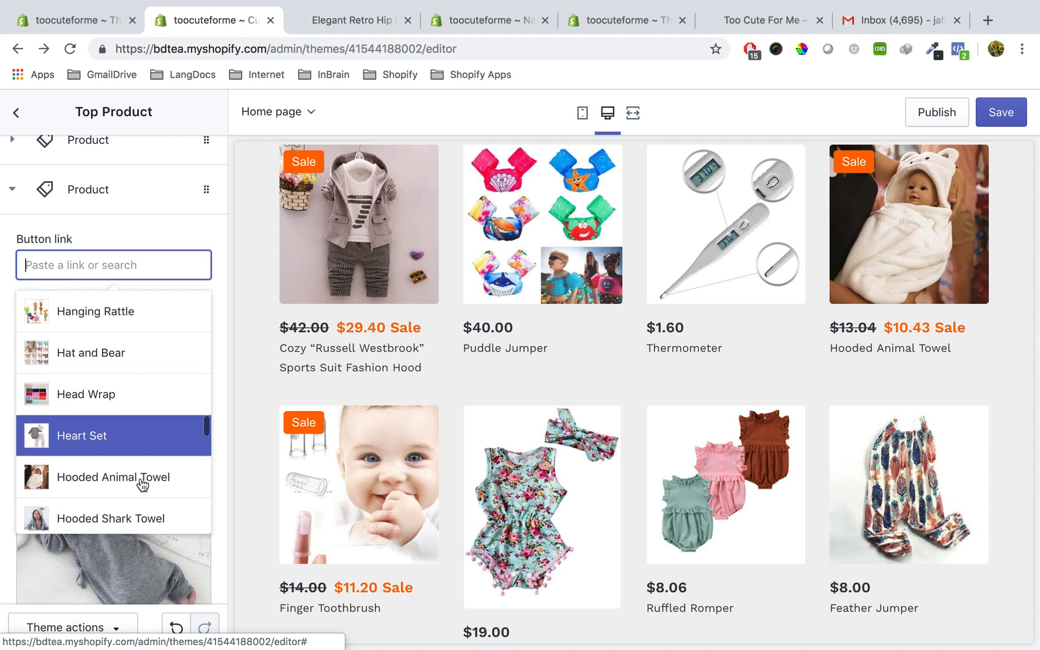
pyautogui.scroll(-5, 142, 485)
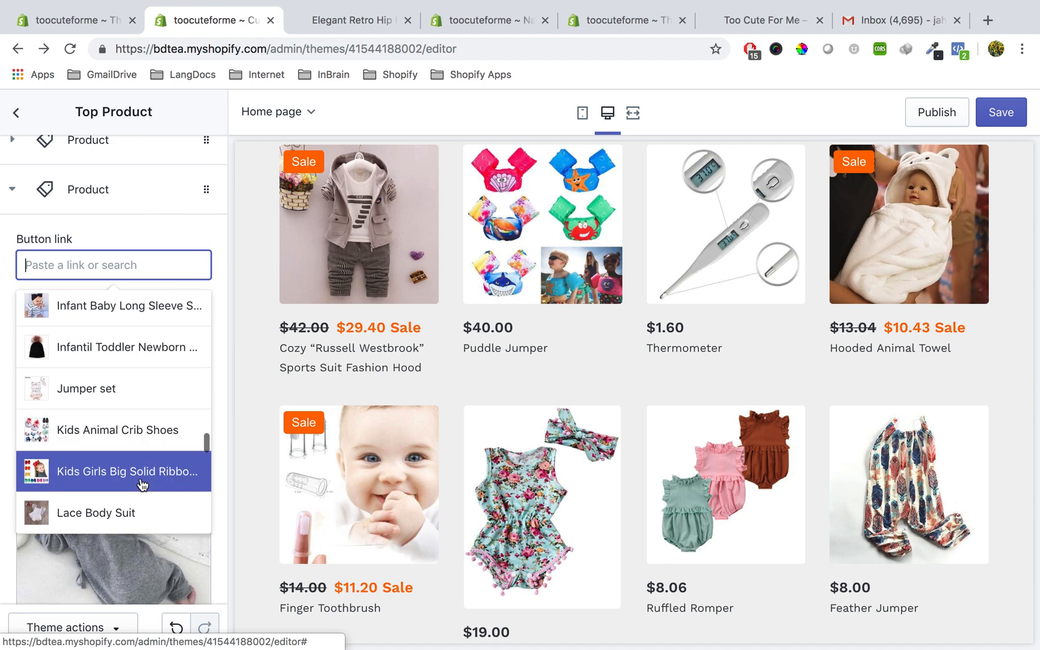
pyautogui.scroll(-1, 142, 485)
# Find the white floral hi-top sneakers in the preview's Instagram gallery and open their Instagram post in a new tab.
pyautogui.scroll(-12, 301, 474)
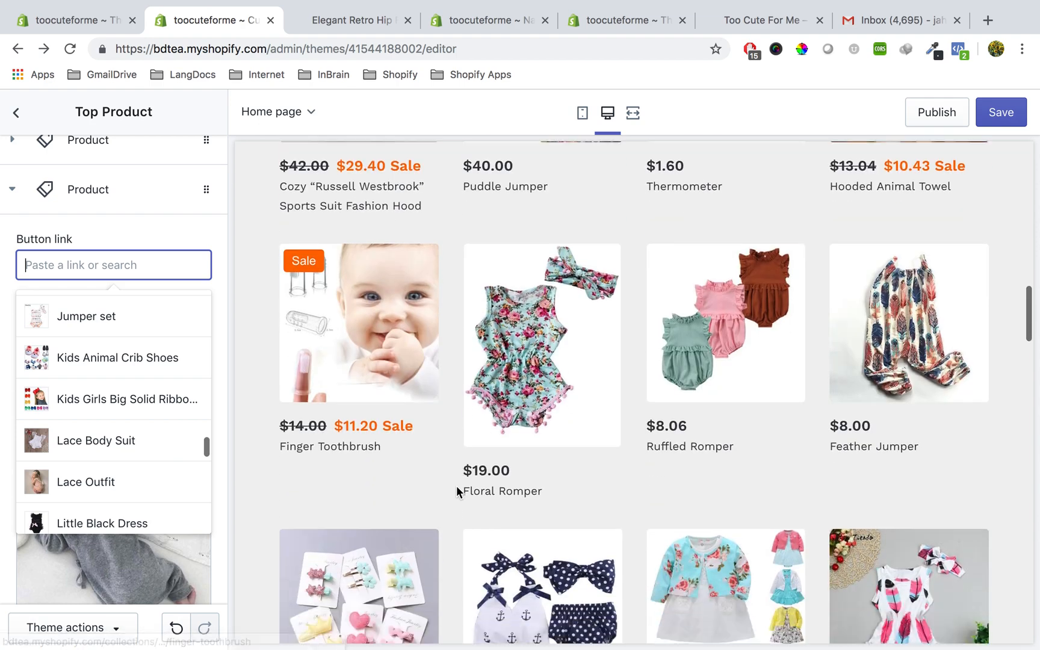
pyautogui.scroll(-5, 456, 491)
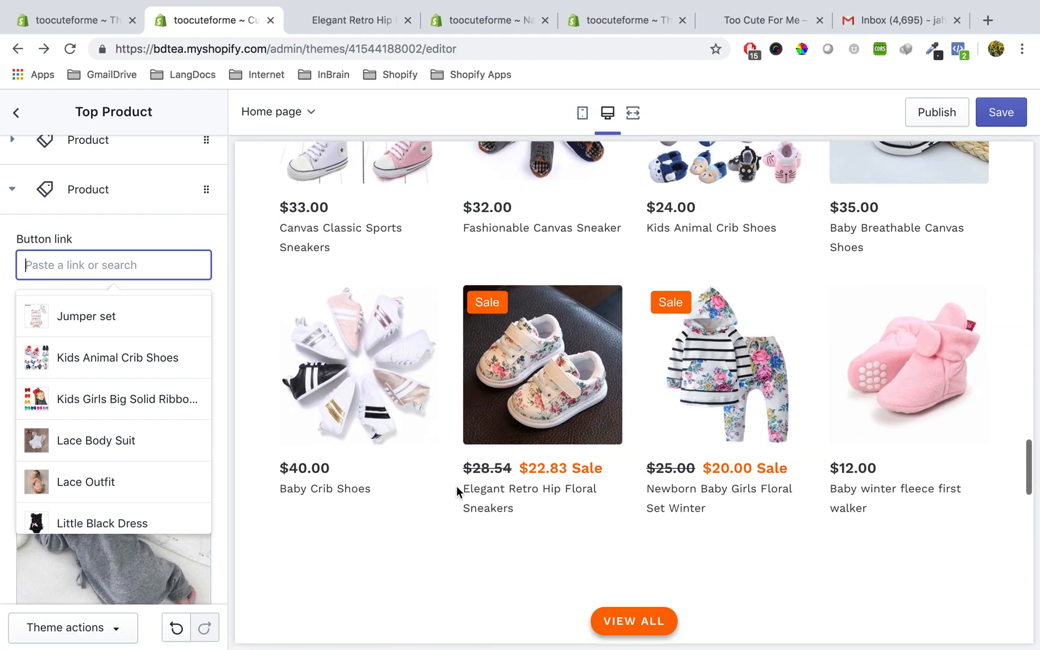
pyautogui.scroll(5, 456, 491)
pyautogui.scroll(-1, 457, 491)
pyautogui.scroll(-10, 456, 491)
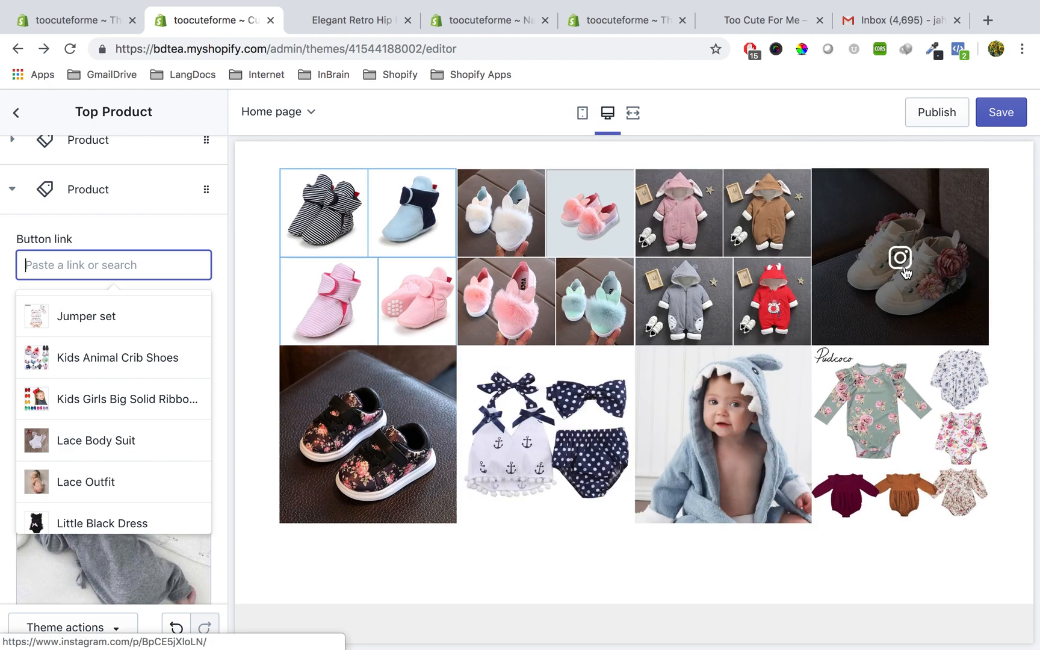
pyautogui.click(904, 272)
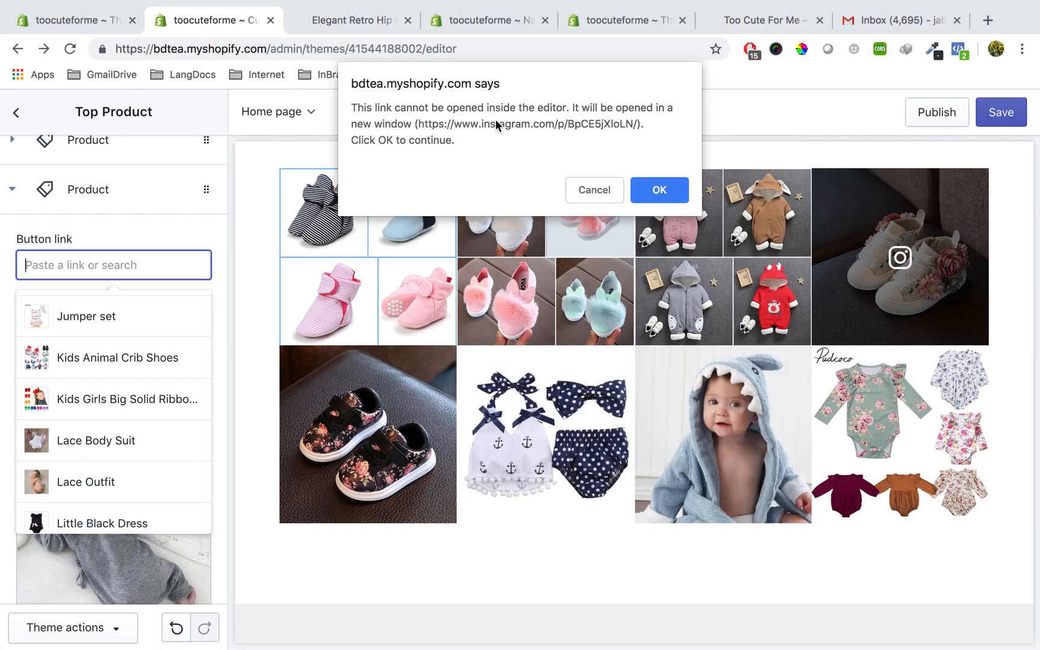
pyautogui.click(659, 190)
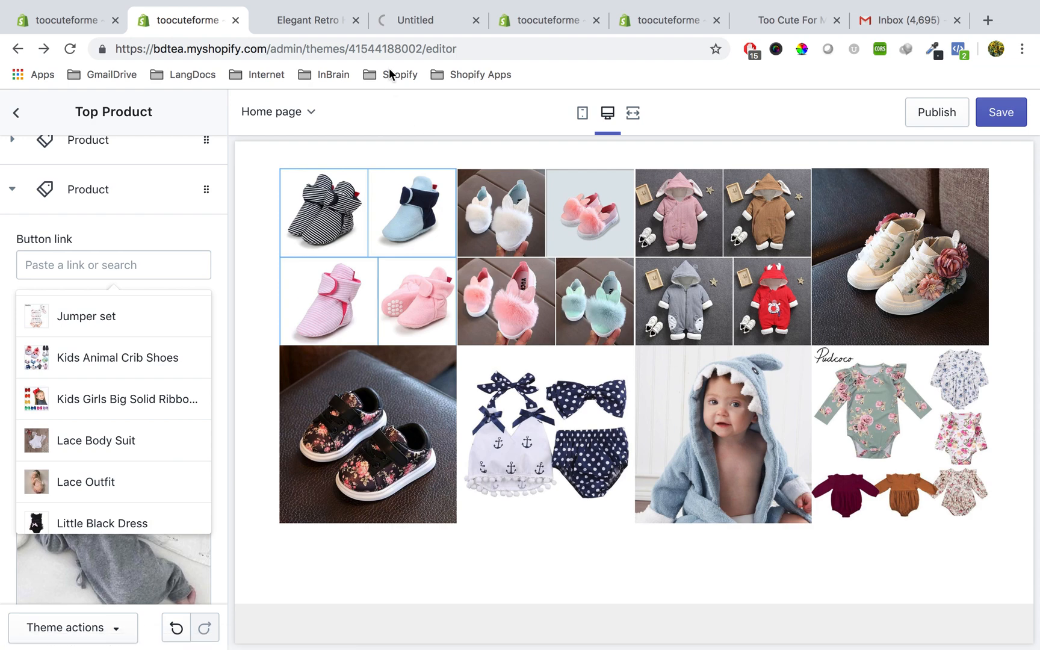
pyautogui.click(434, 15)
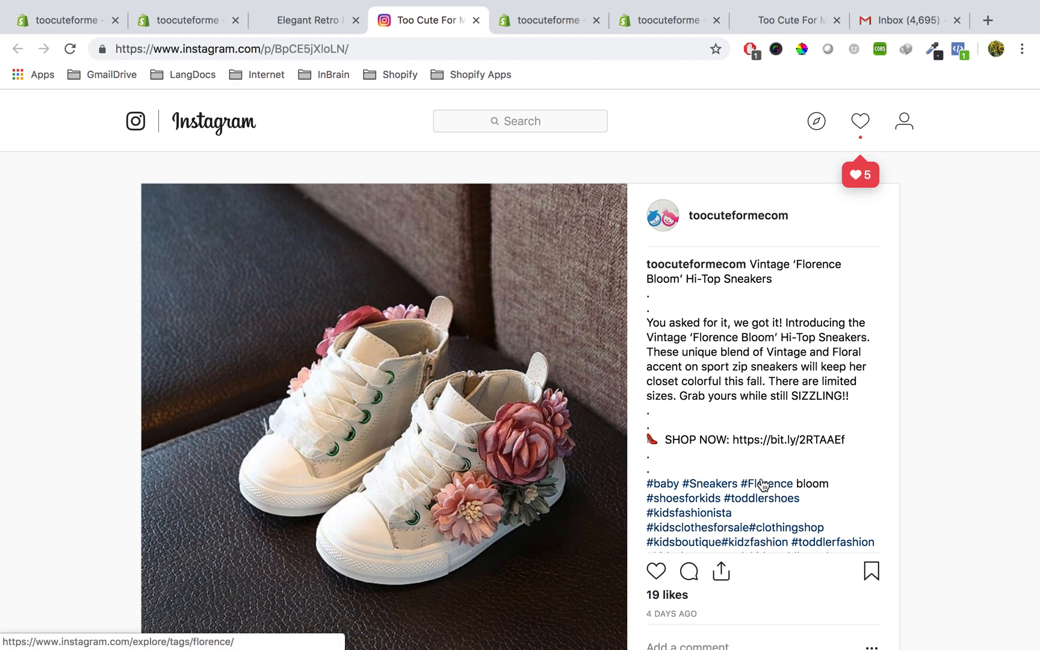
# Read the Instagram post's caption and copy the product name "Florence Bloom" from it.
pyautogui.scroll(-3, 774, 405)
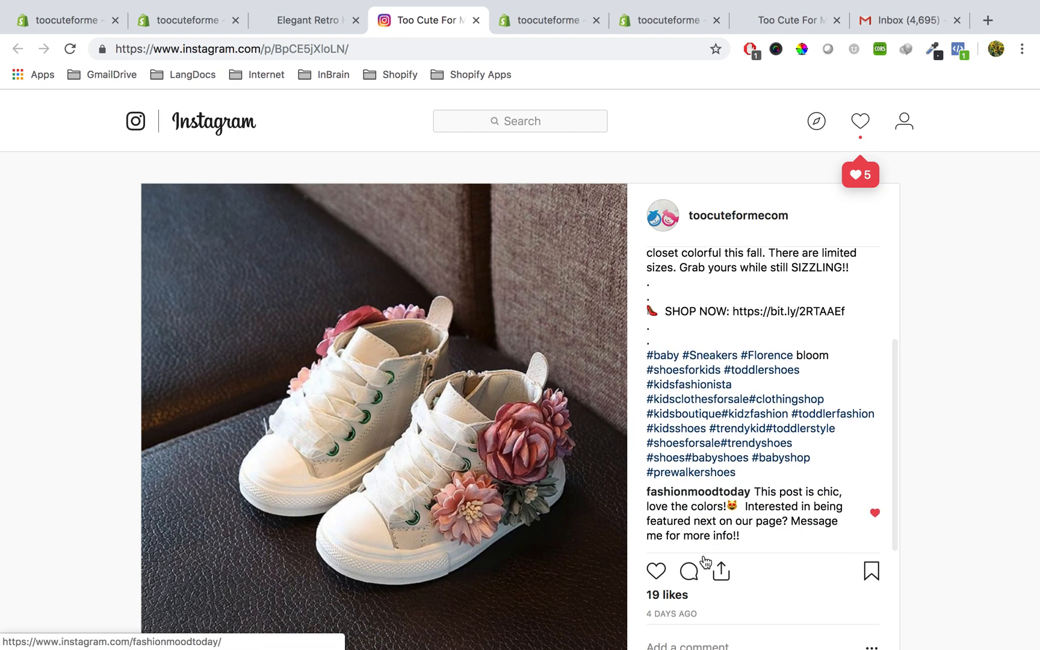
pyautogui.scroll(3, 706, 503)
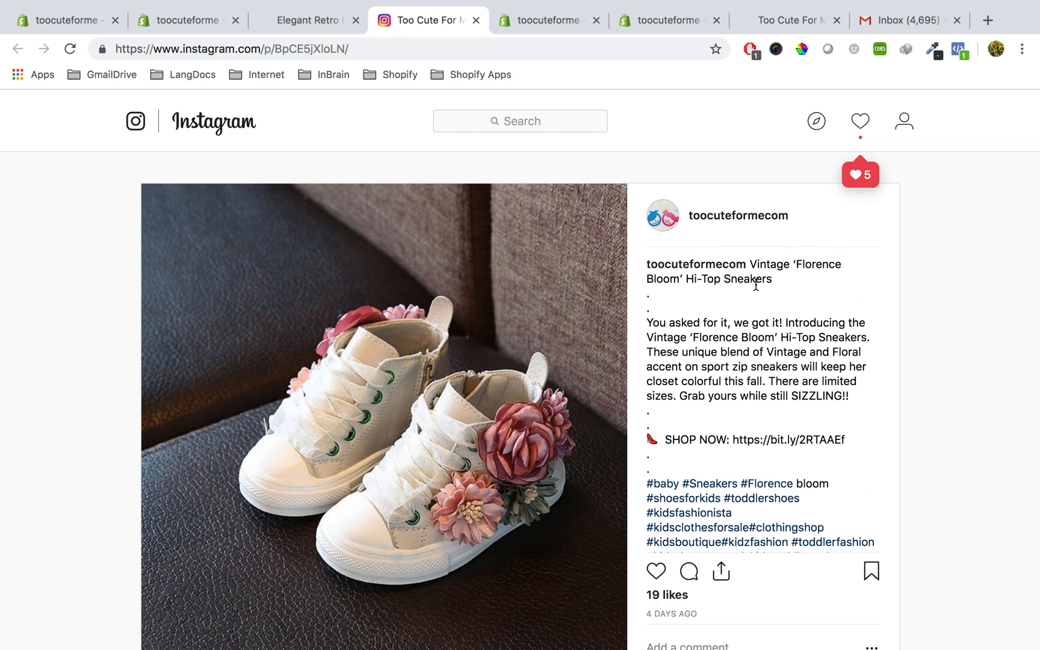
pyautogui.moveTo(796, 260); pyautogui.dragTo(672, 275)
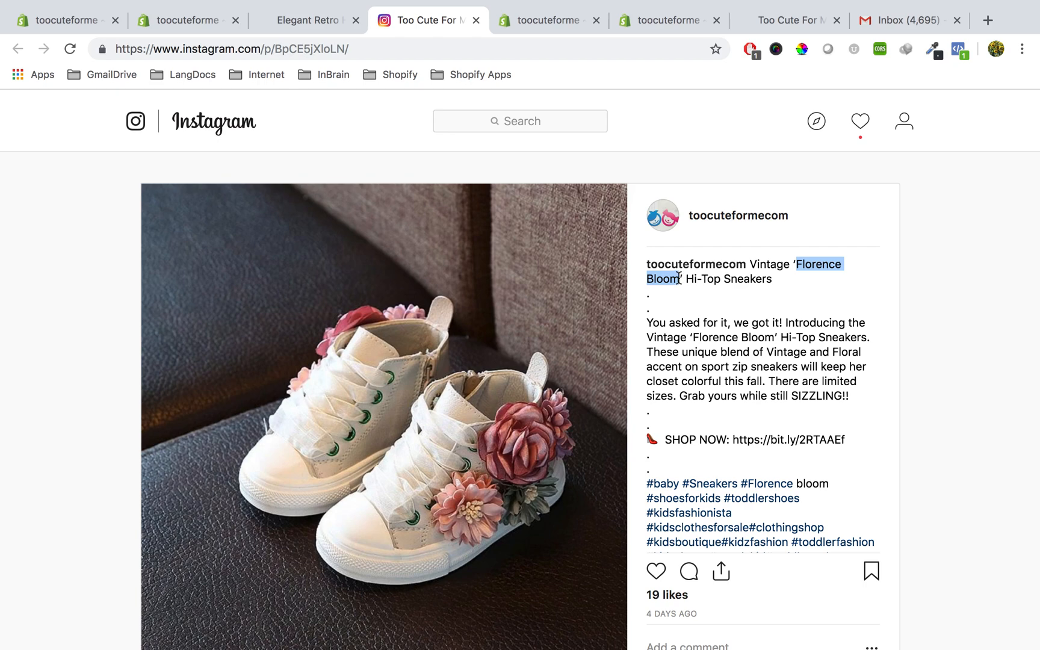
# Back in the theme editor, search for "Florence Bloom" and link the second product block's button to the matching Vintage 'Florence Bloom' product.
pyautogui.click(181, 17)
pyautogui.click(127, 265)
pyautogui.write('Florence Bloom')
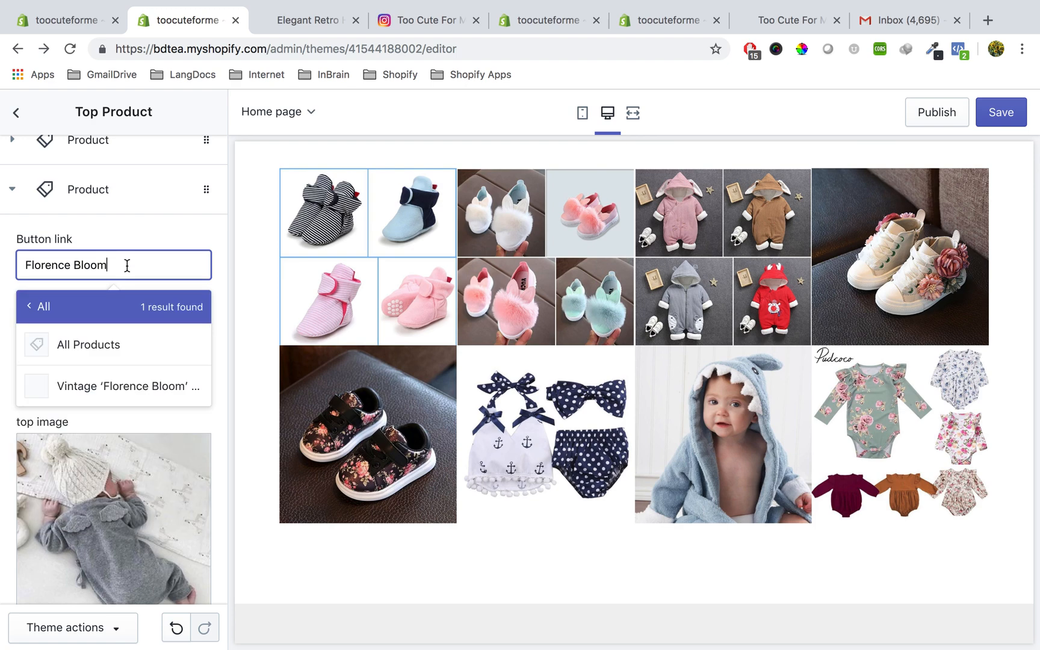
pyautogui.click(87, 392)
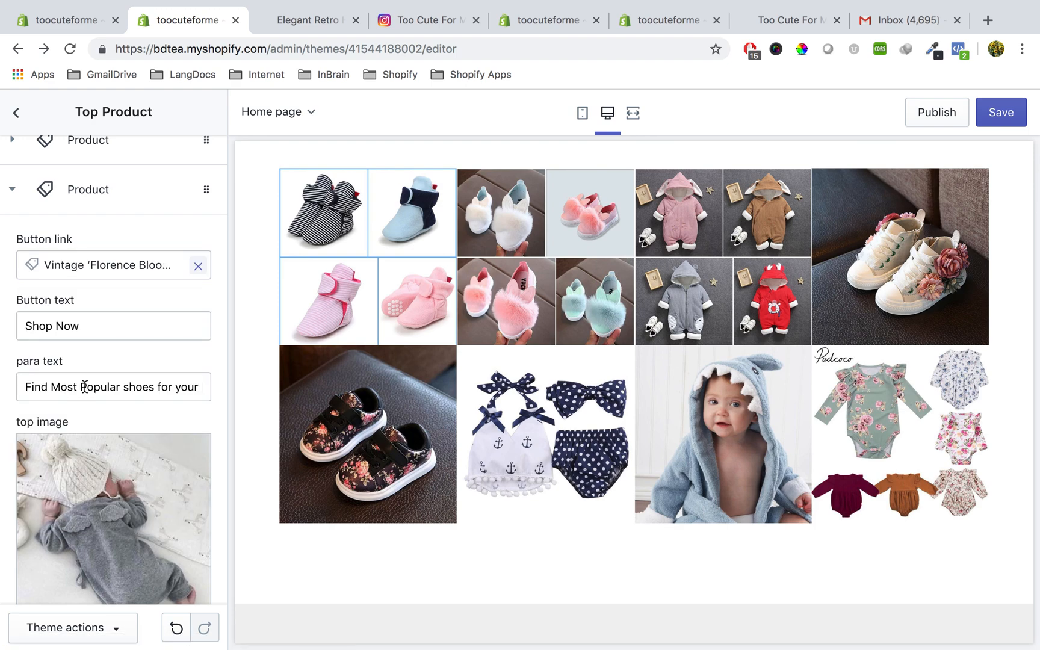
pyautogui.scroll(10, 462, 402)
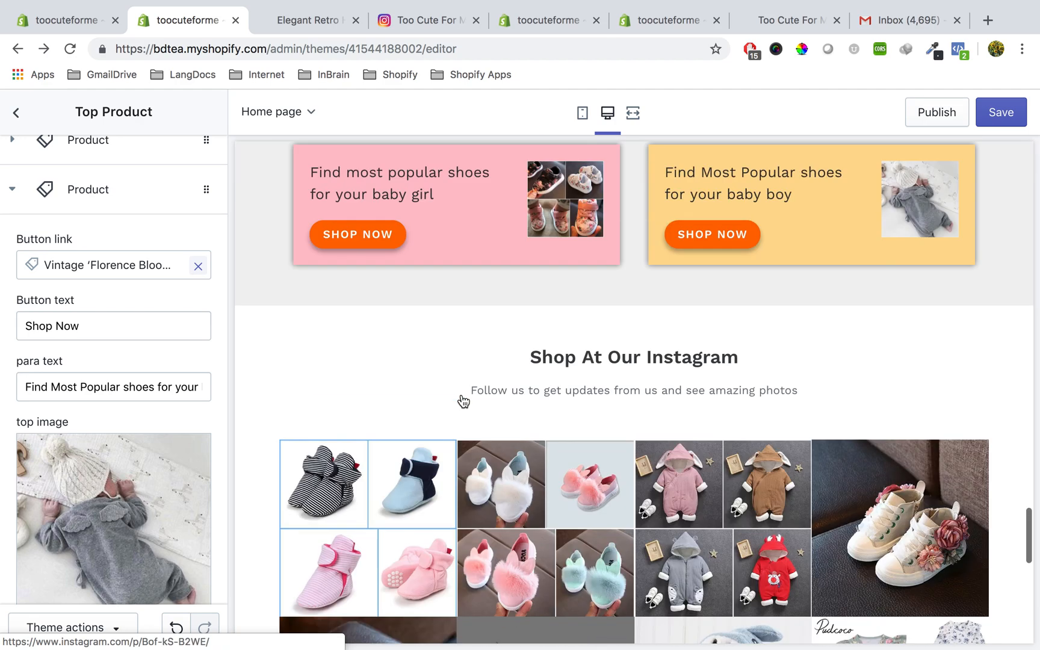
pyautogui.scroll(-4, 101, 446)
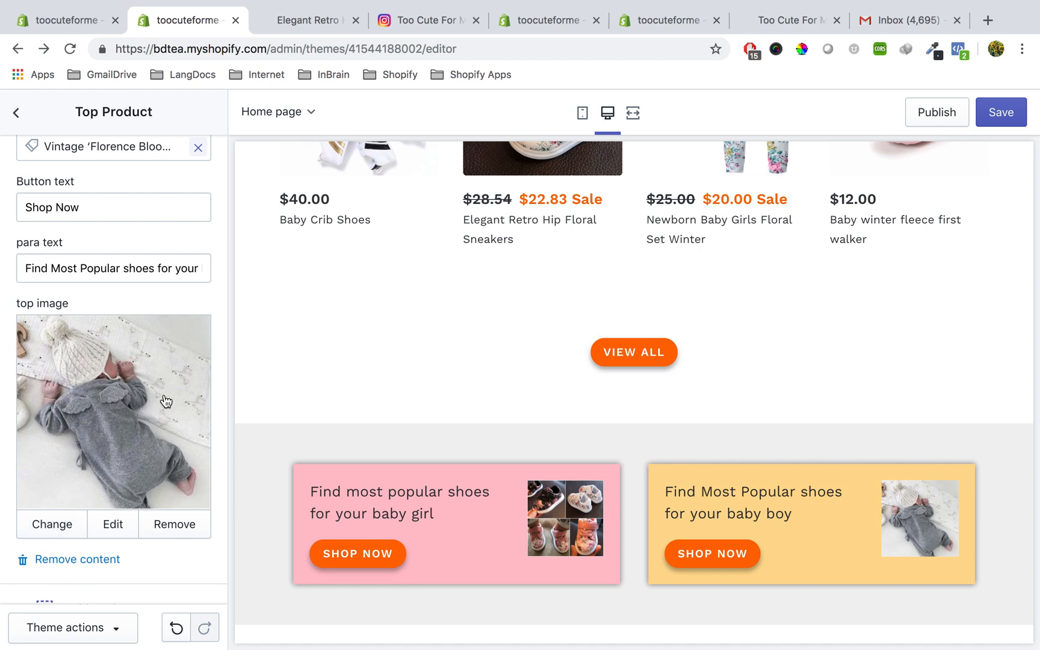
# Replace the second product block's top image with the library photo of the white floral hi-top sneakers and save the theme.
pyautogui.click(54, 524)
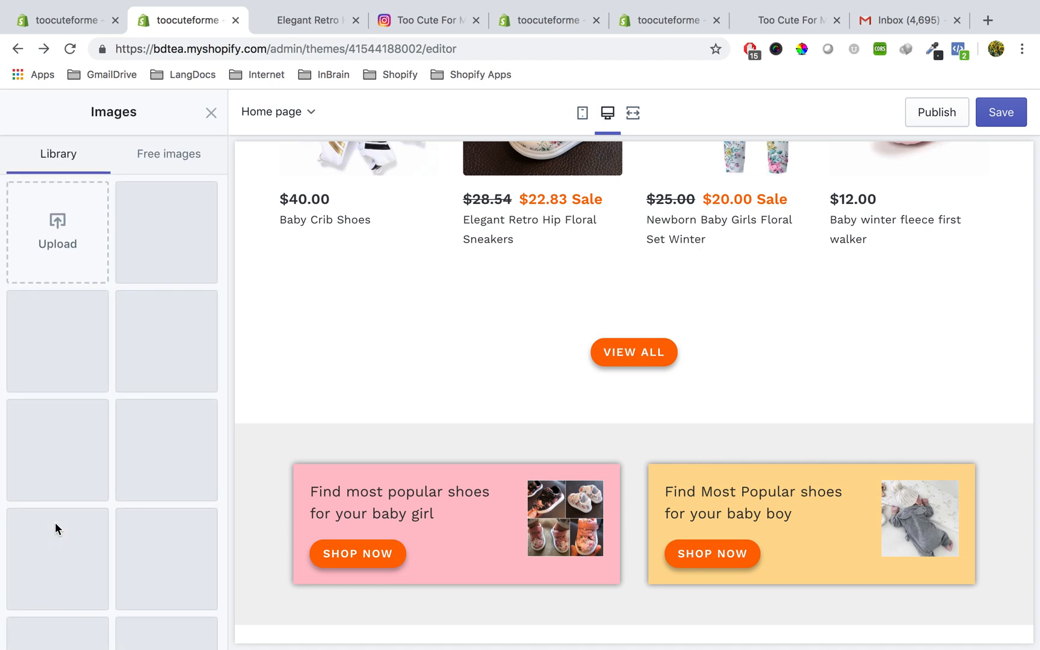
pyautogui.scroll(-10, 139, 497)
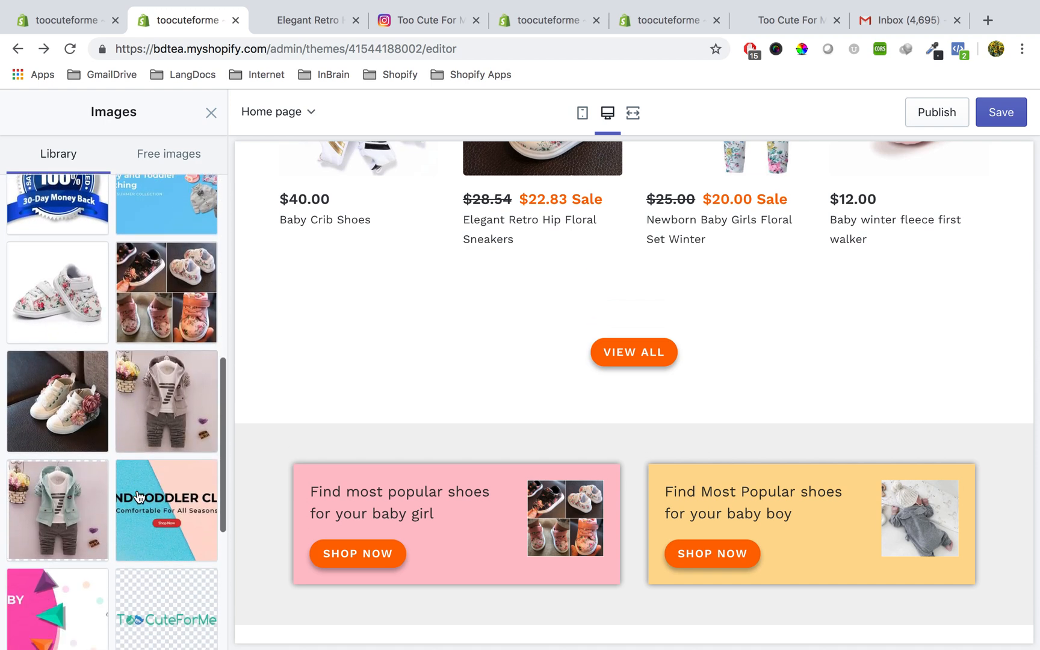
pyautogui.click(59, 409)
pyautogui.click(189, 627)
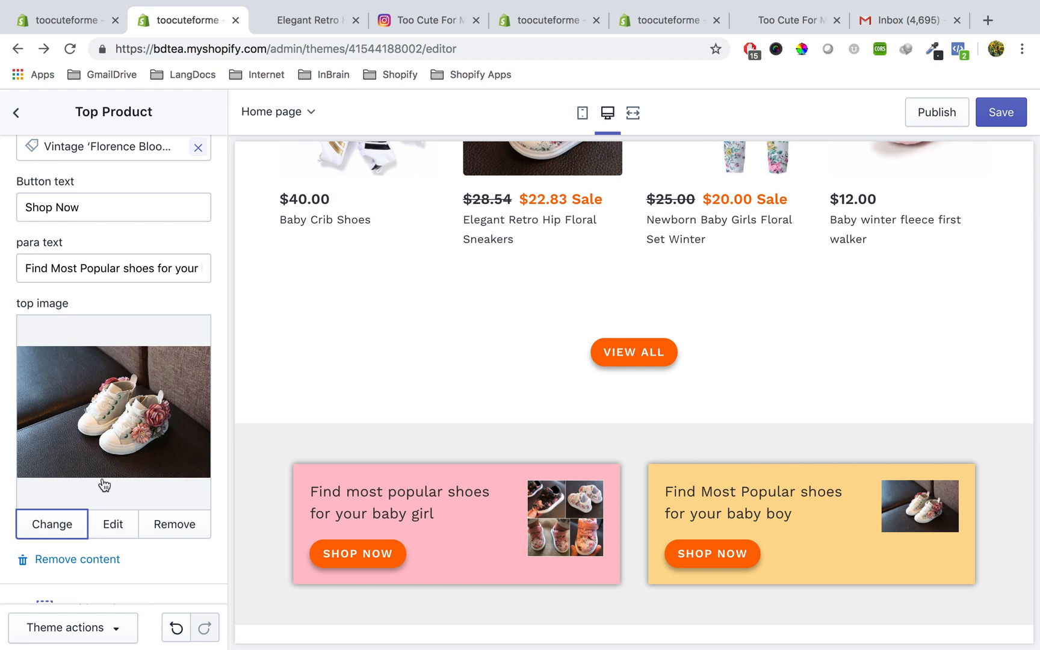
pyautogui.scroll(-3, 94, 494)
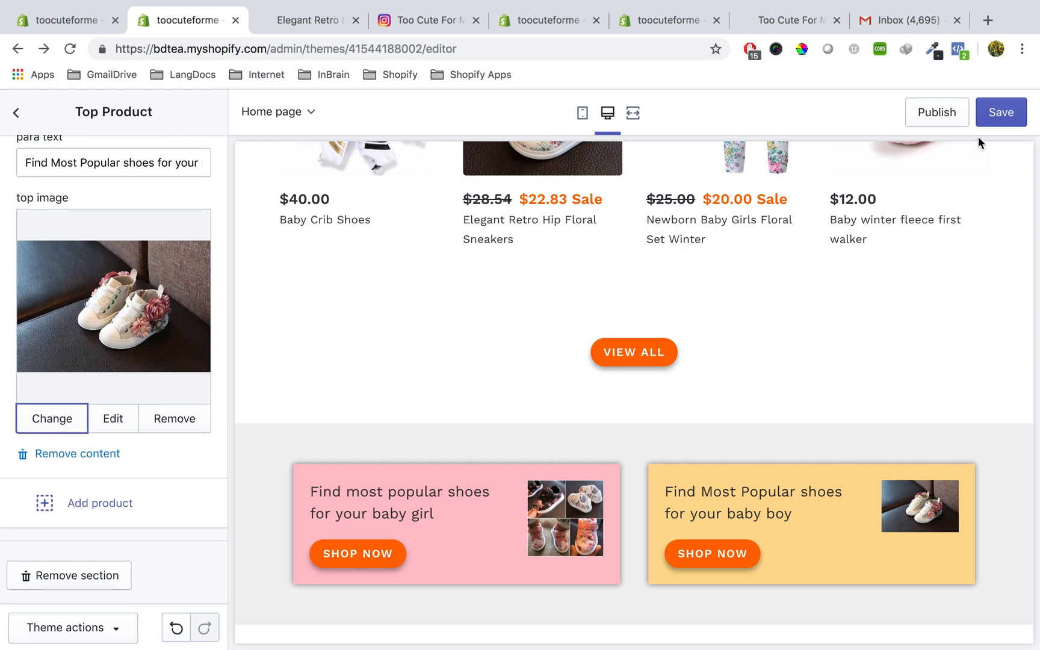
pyautogui.click(1001, 114)
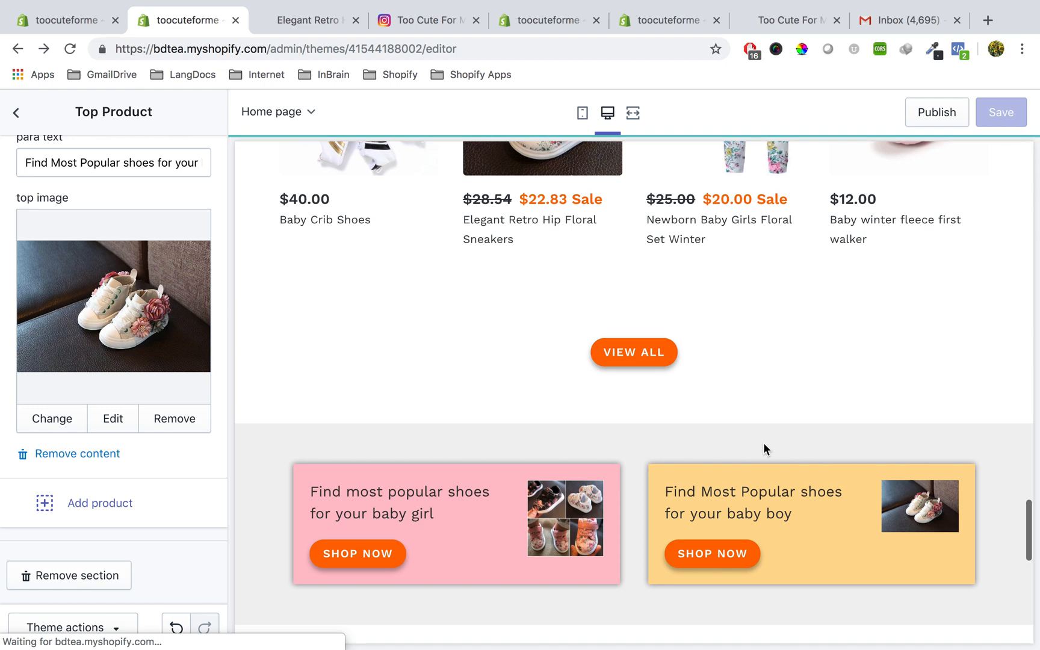
# Open the baby boy banner's Shop Now link in a new tab, view the white sneakers' photo on the product page, and return to the theme editor.
pyautogui.keyDown('super'); pyautogui.click(704, 555); pyautogui.keyUp('super')
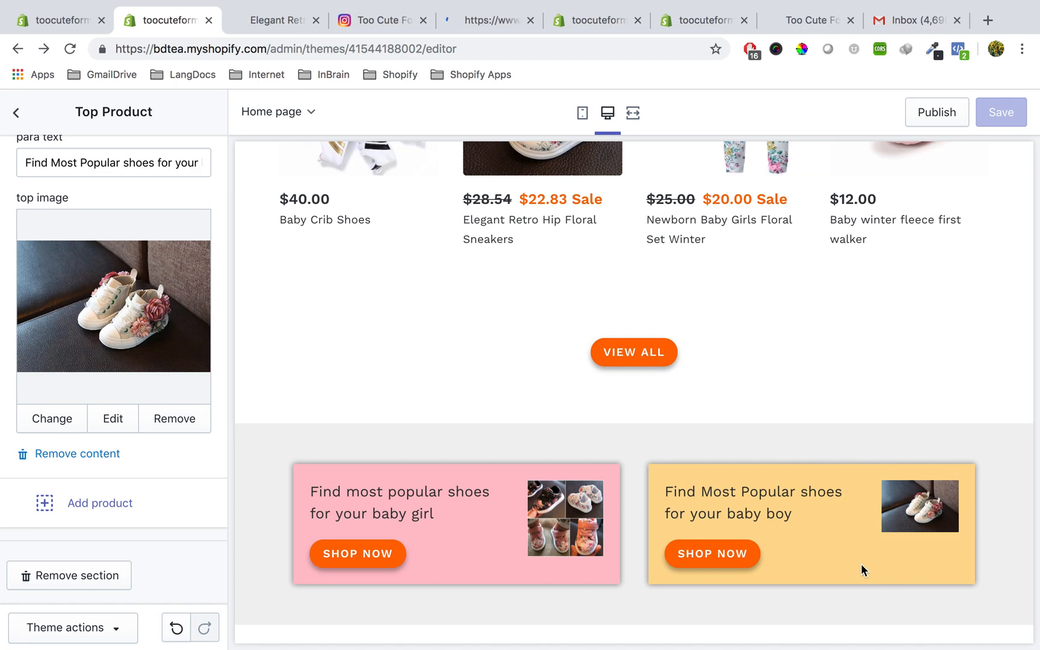
pyautogui.click(487, 19)
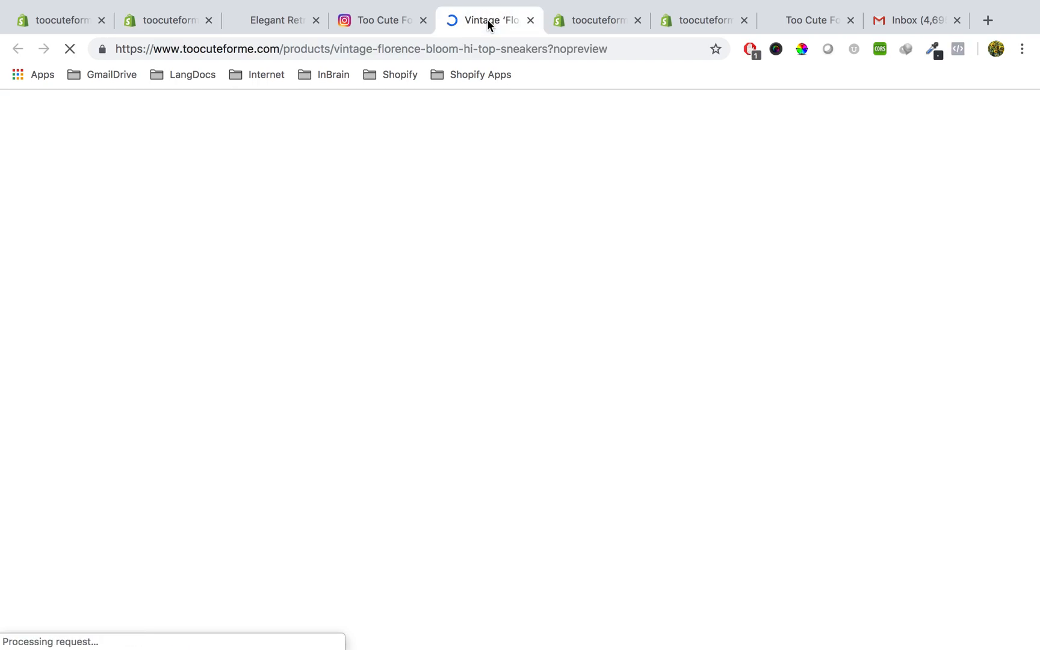
pyautogui.scroll(-3, 418, 413)
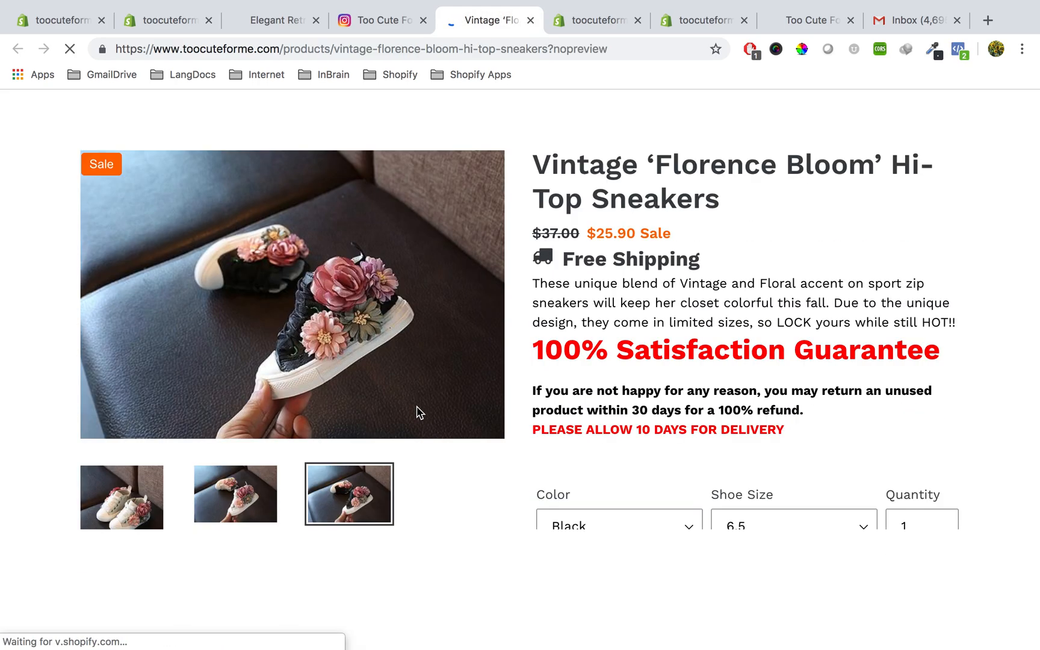
pyautogui.click(124, 469)
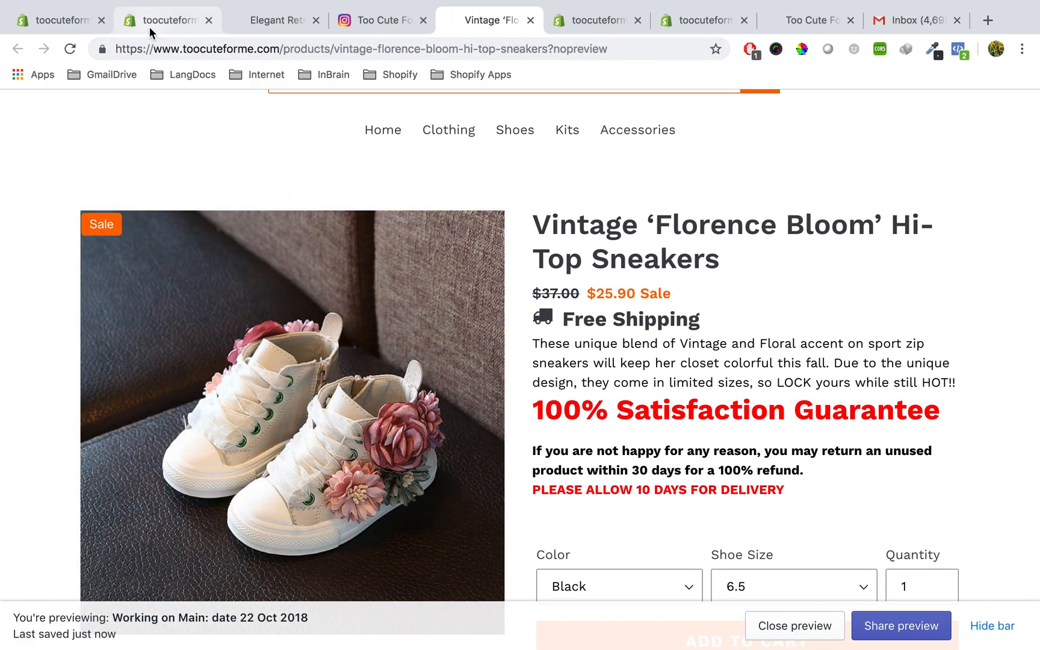
pyautogui.click(149, 27)
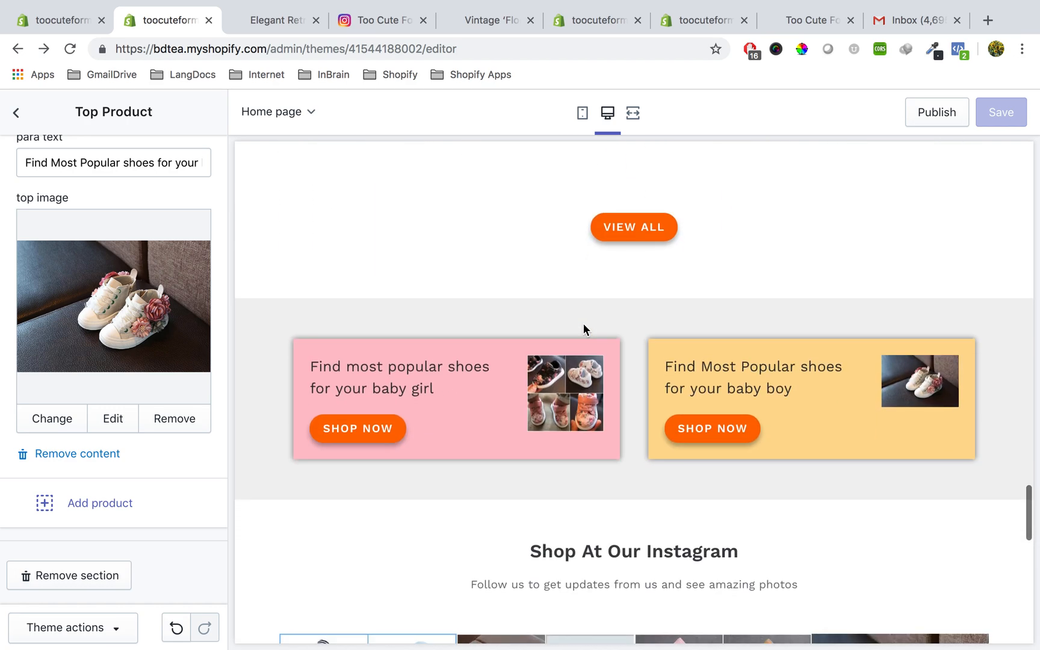
# Add a third product block to the Top Product section and link its button to the 2 Piece Set product.
pyautogui.click(22, 115)
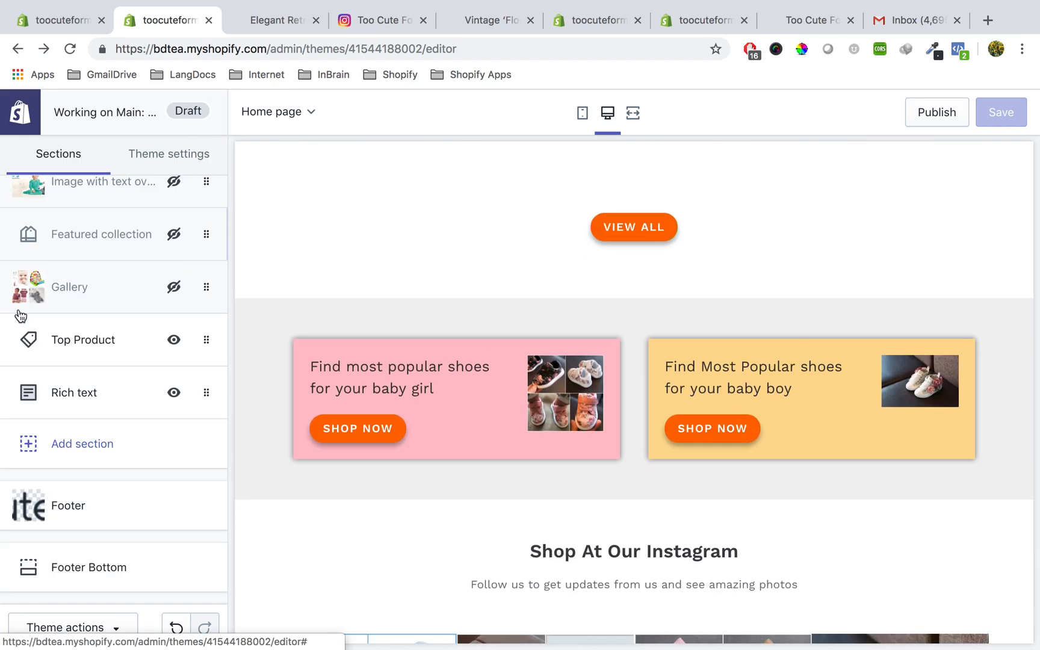
pyautogui.click(114, 343)
pyautogui.click(101, 301)
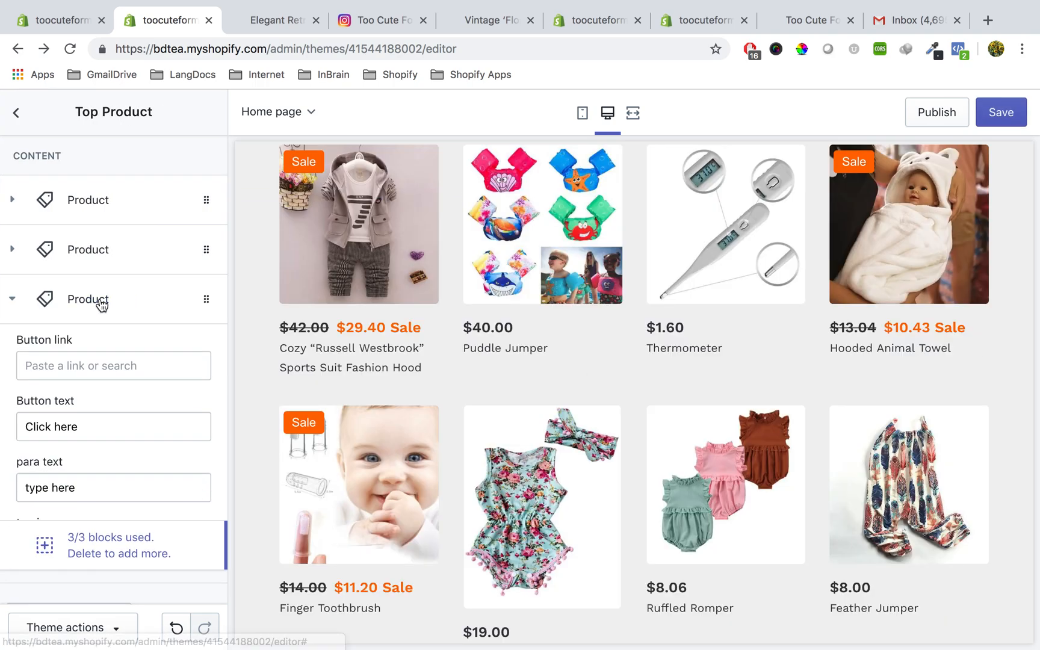
pyautogui.scroll(-20, 474, 506)
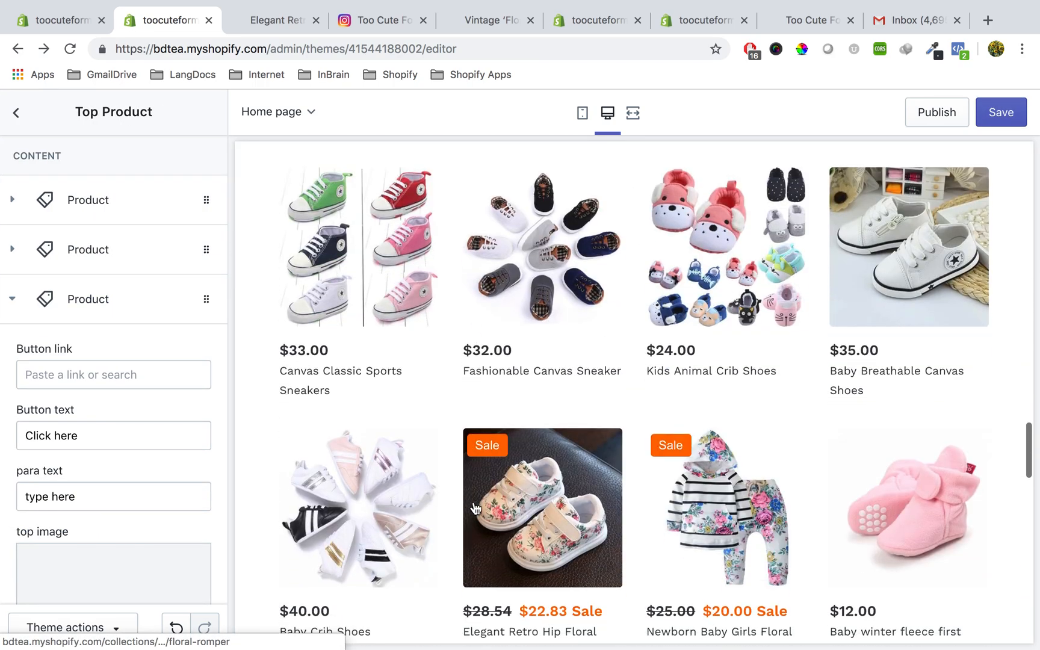
pyautogui.scroll(-3, 475, 509)
pyautogui.scroll(2, 474, 508)
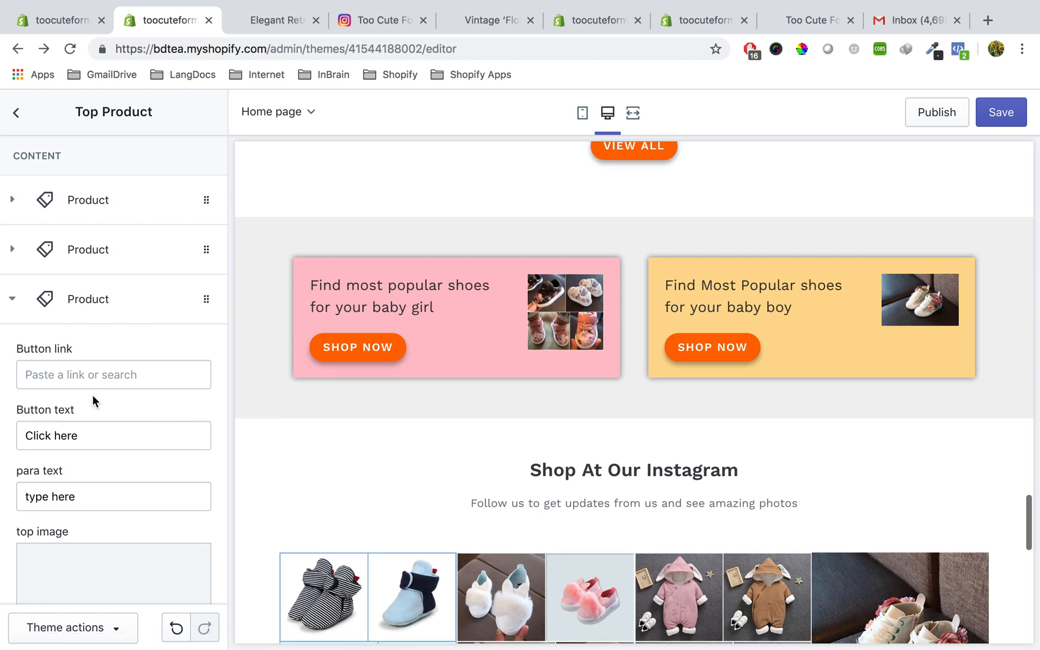
pyautogui.click(86, 375)
pyautogui.click(112, 194)
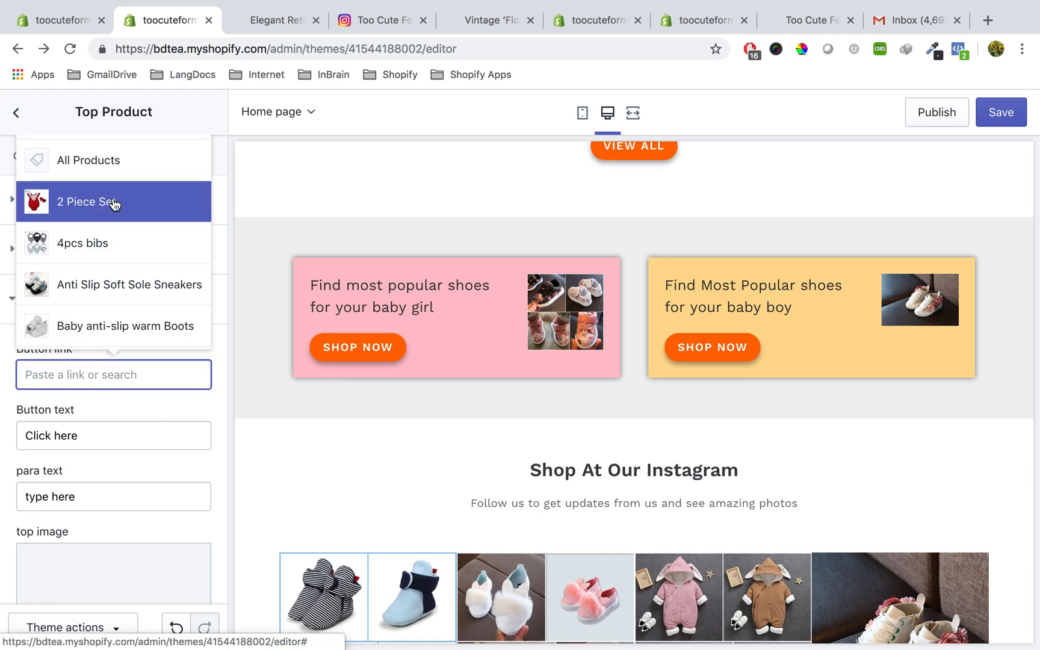
pyautogui.click(114, 205)
# Set the third product block's para text to "test text".
pyautogui.scroll(-3, 72, 503)
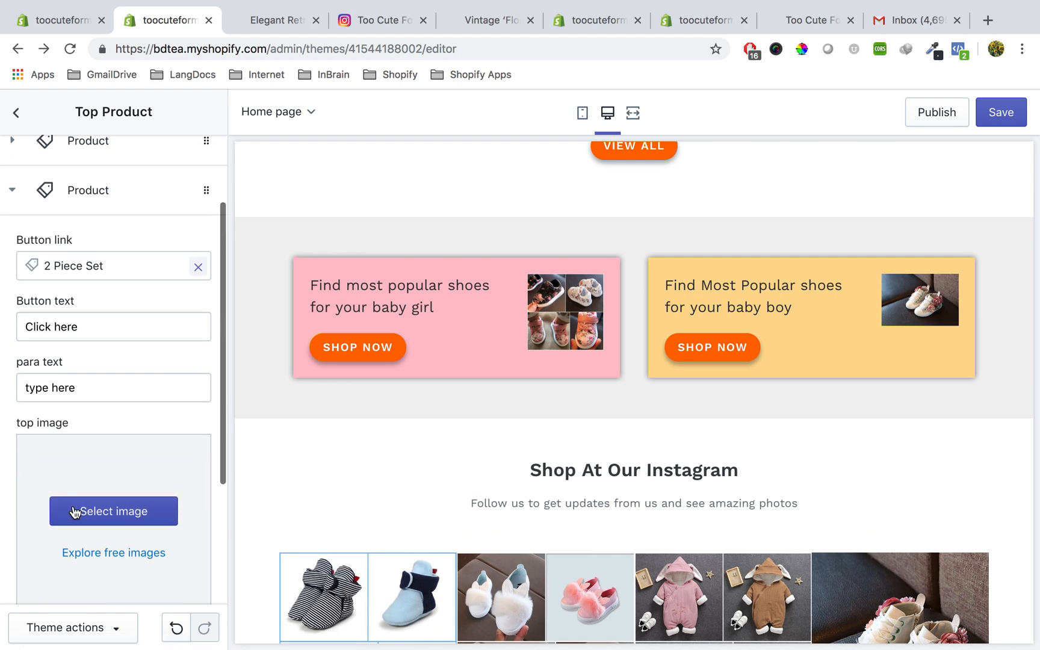
pyautogui.click(114, 381)
pyautogui.press('super+a')
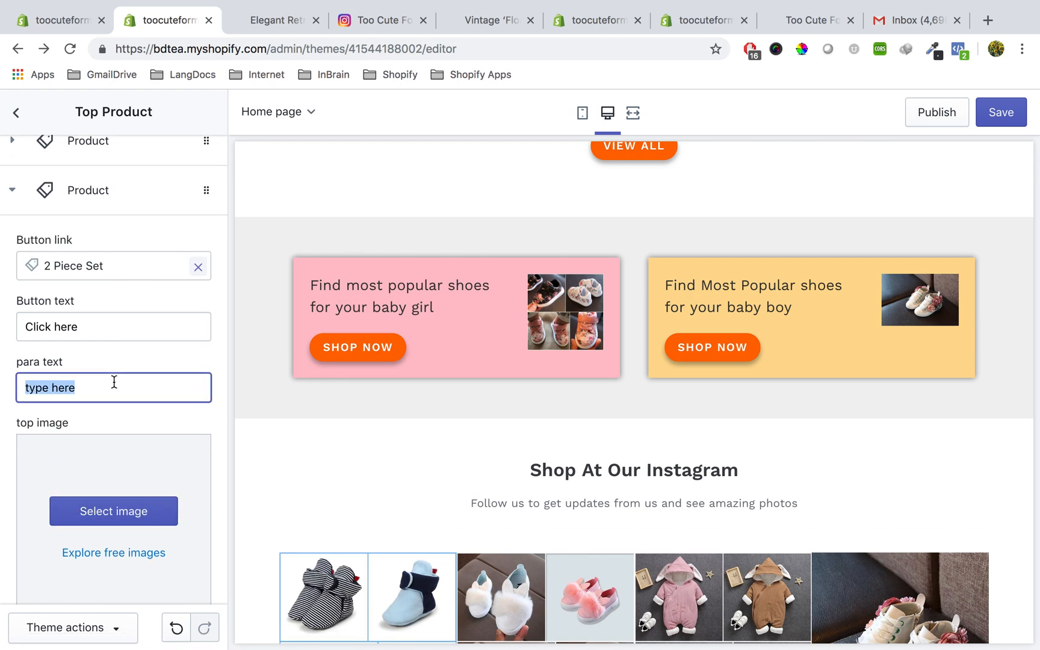
pyautogui.write('test')
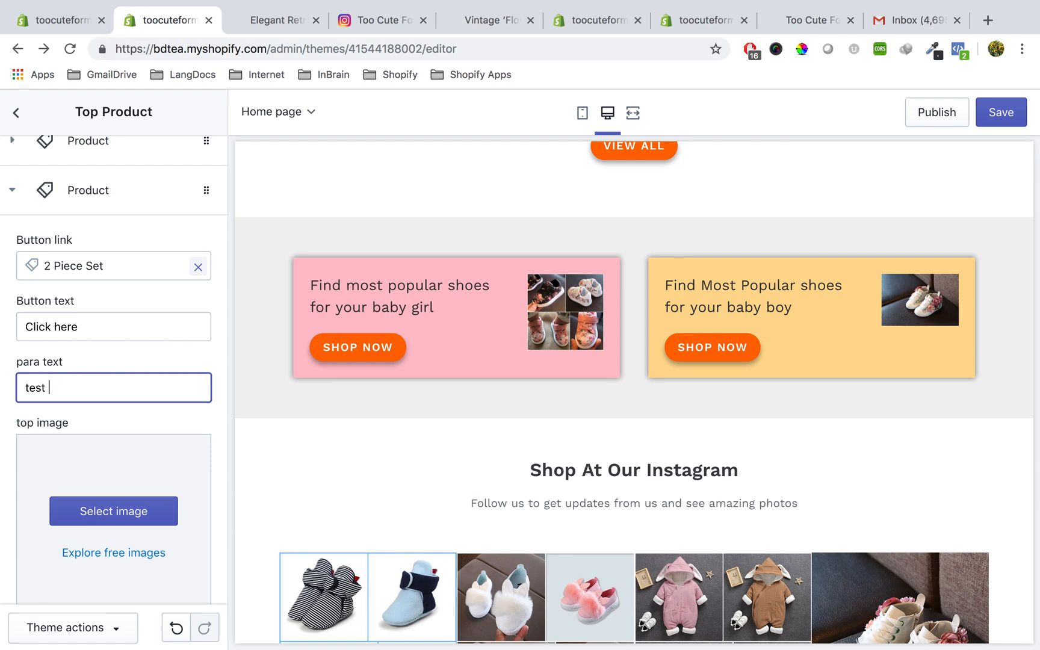
# Choose the brown bunny-ear romper photo as the third product block's top image and save the theme.
pyautogui.scroll(-3, 45, 480)
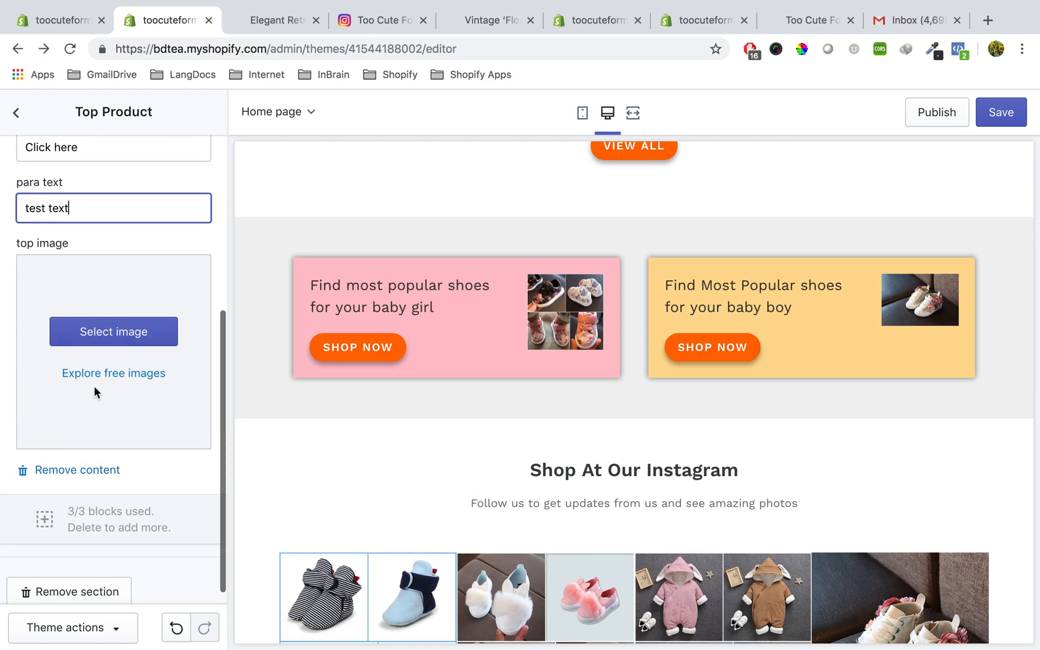
pyautogui.click(120, 331)
pyautogui.click(160, 240)
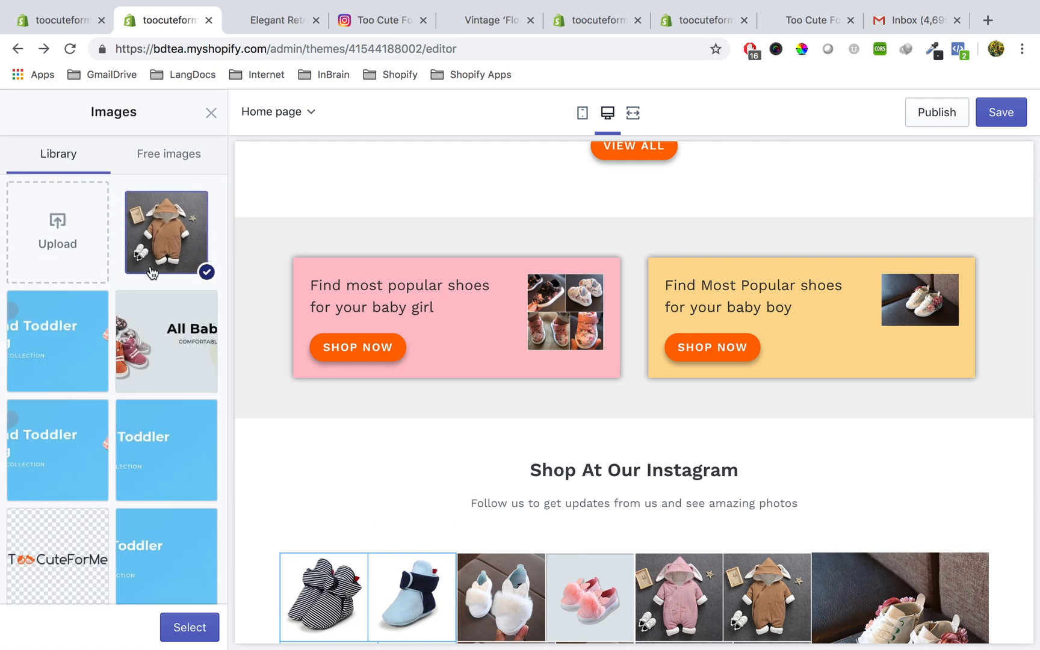
pyautogui.click(185, 628)
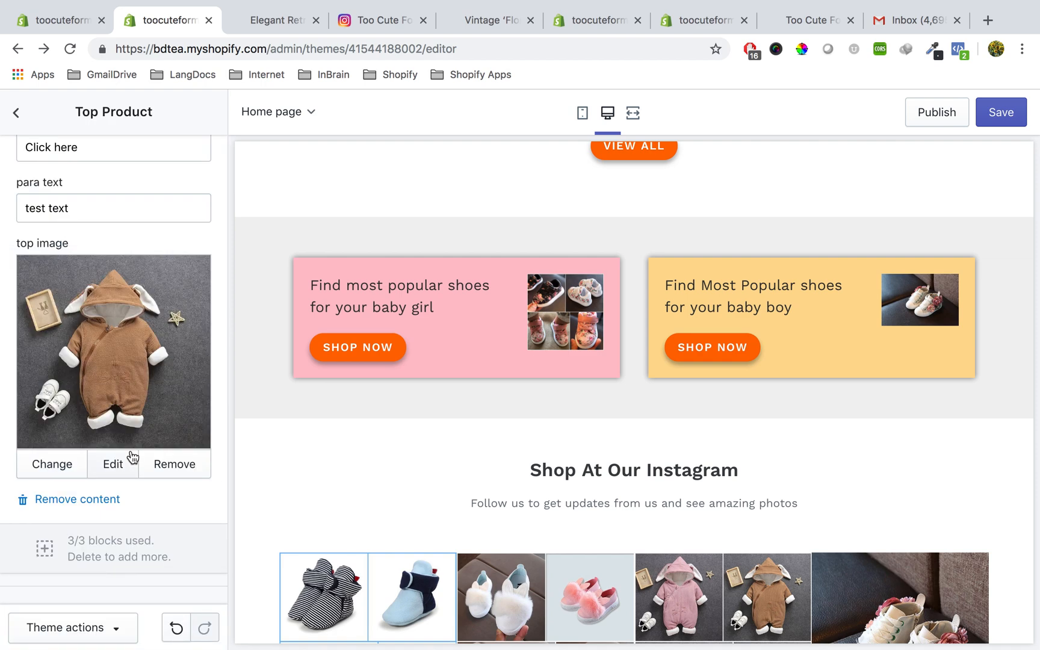
pyautogui.scroll(-1, 132, 458)
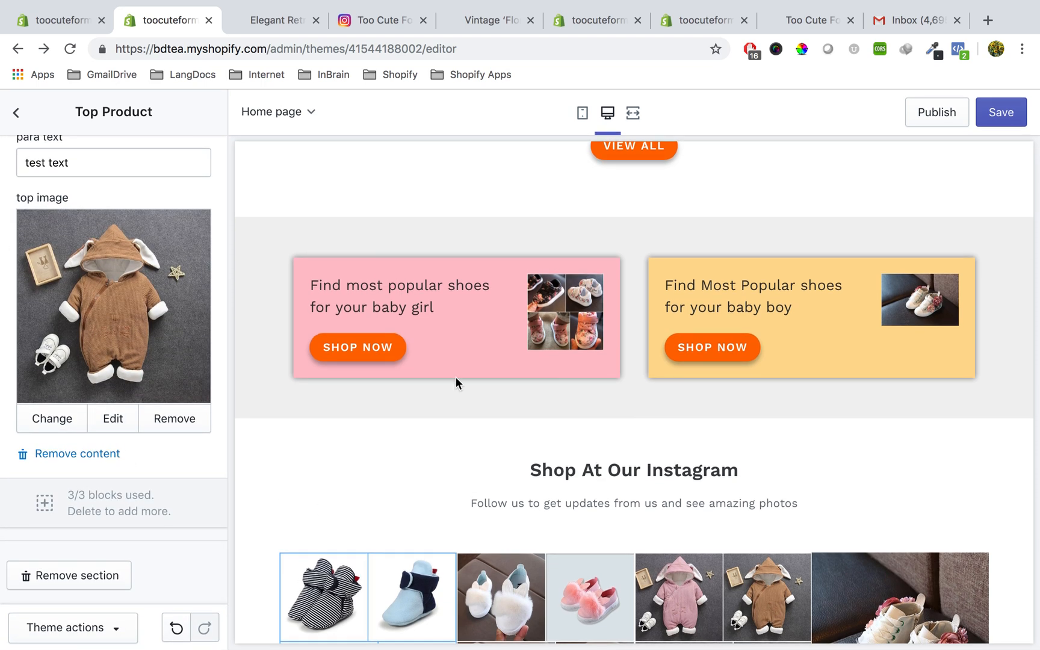
pyautogui.click(997, 119)
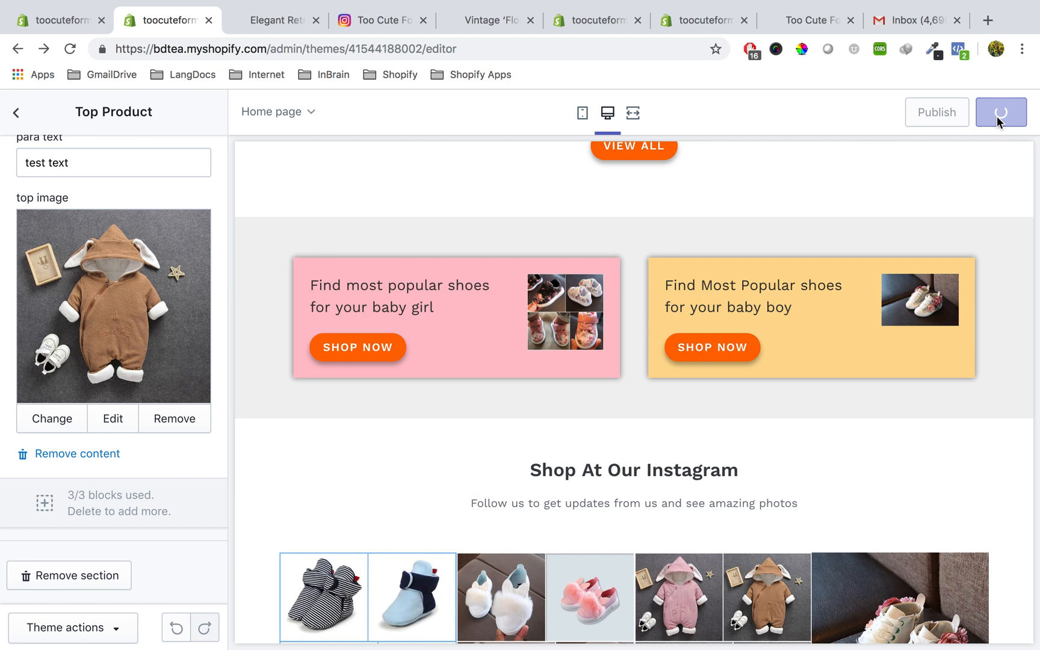
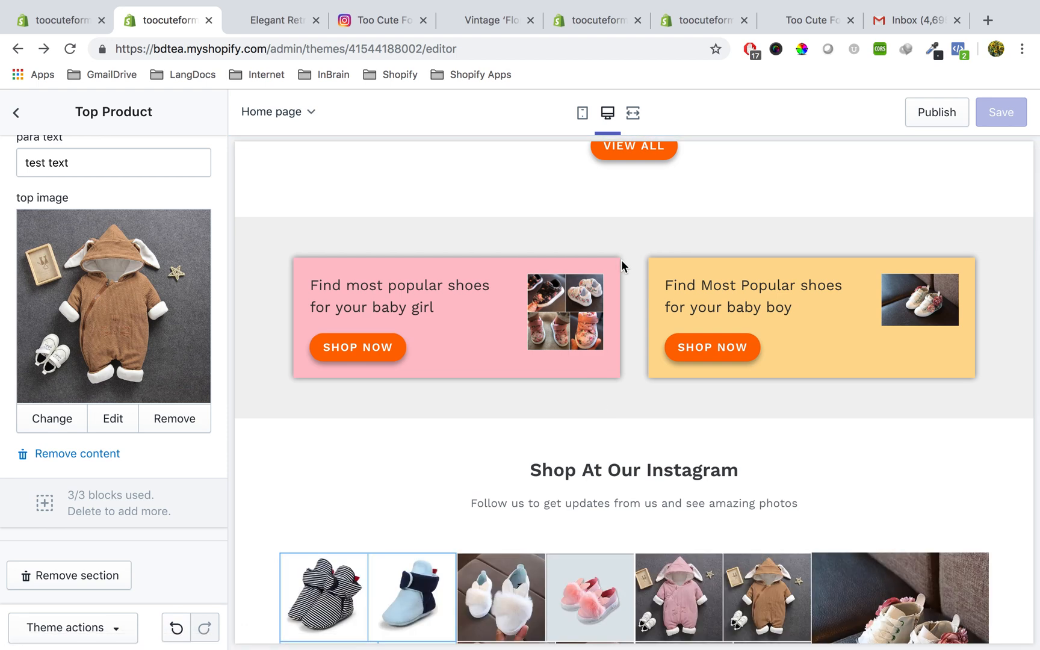
# Check the home page preview for the third product banner, reopening the Top Product section's settings.
pyautogui.scroll(1, 552, 368)
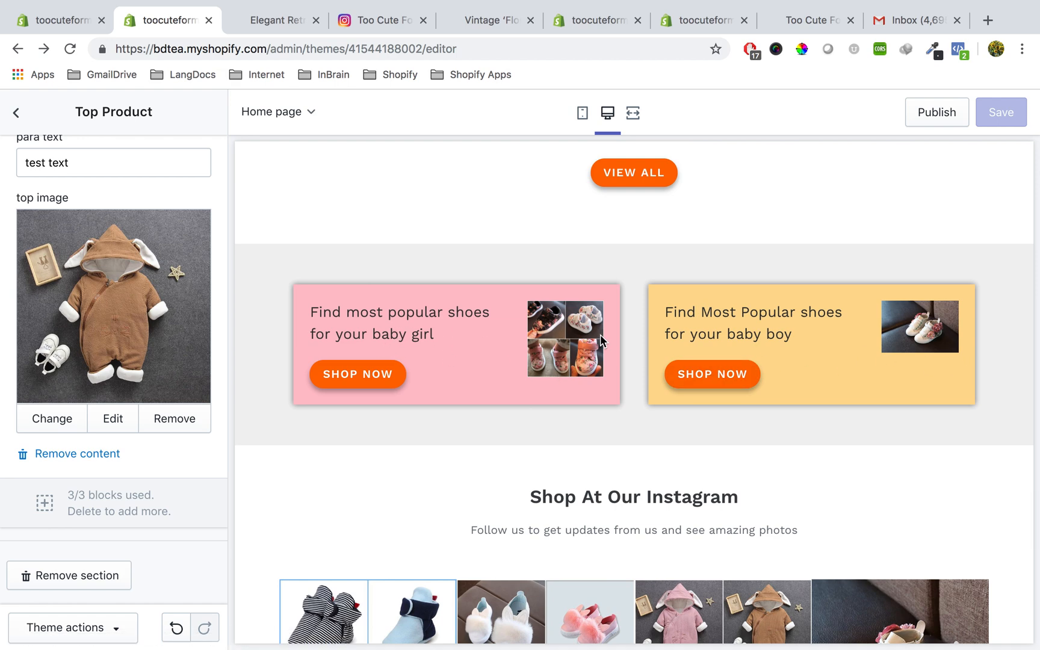
pyautogui.scroll(1, 601, 339)
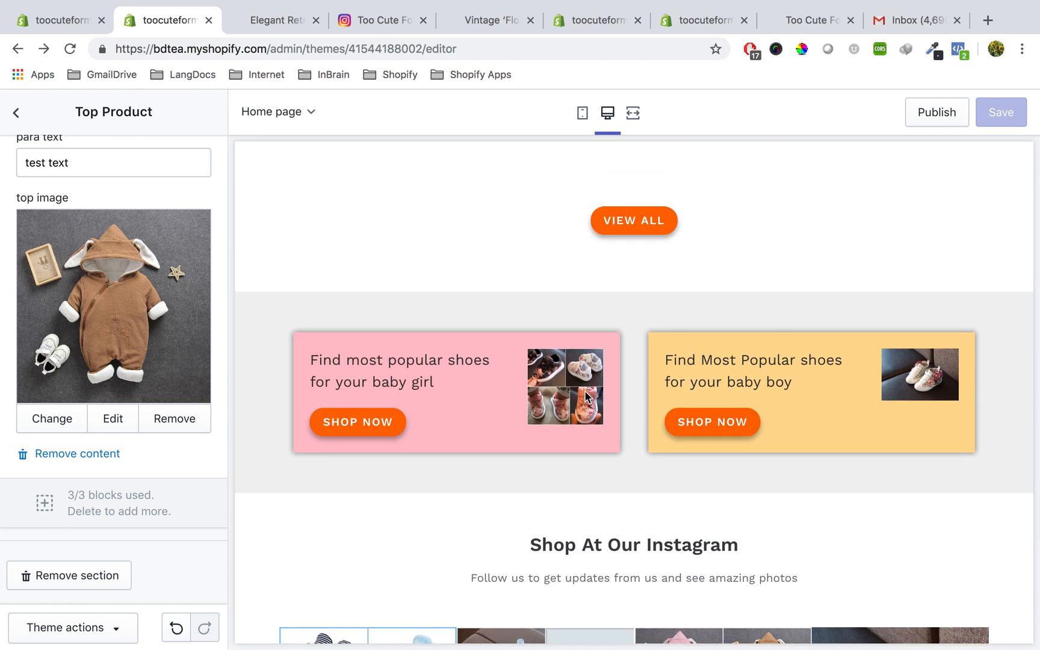
pyautogui.scroll(3, 56, 244)
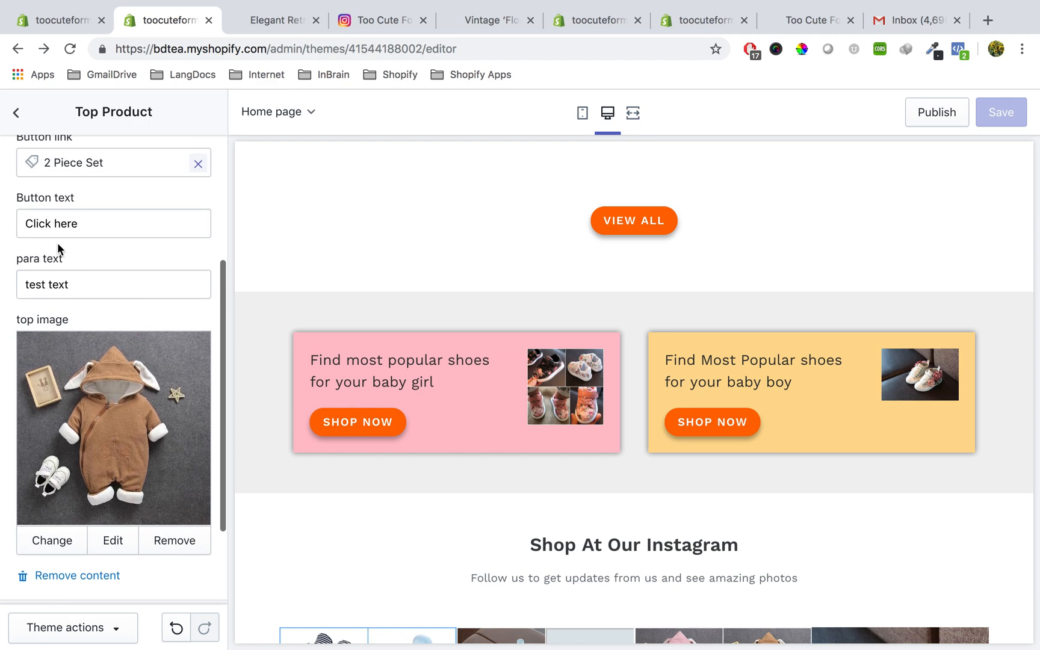
pyautogui.click(18, 114)
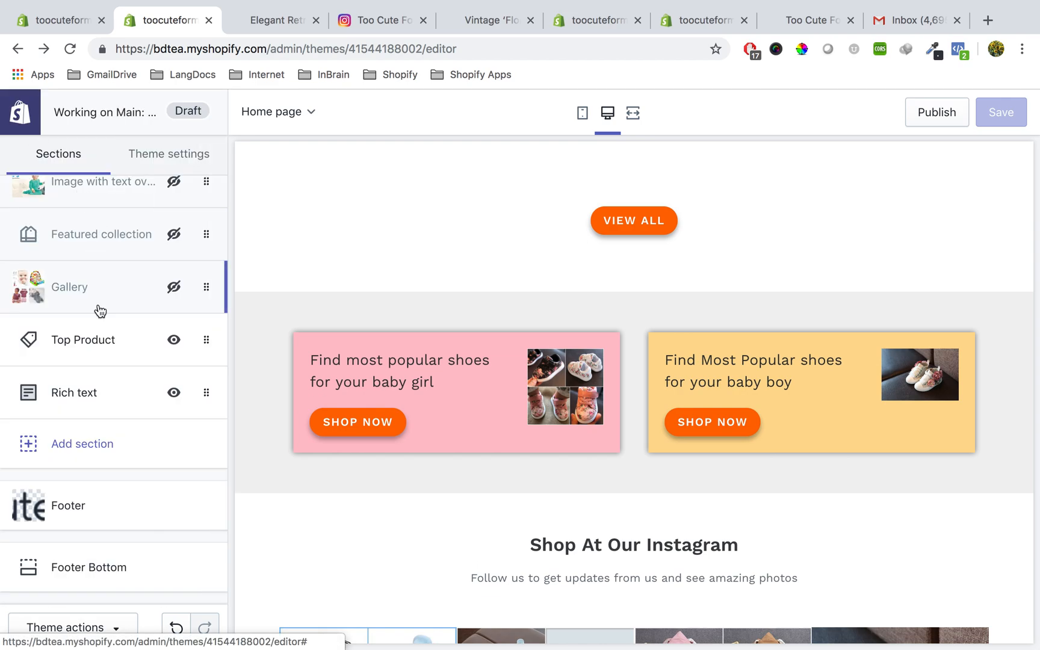
pyautogui.click(101, 341)
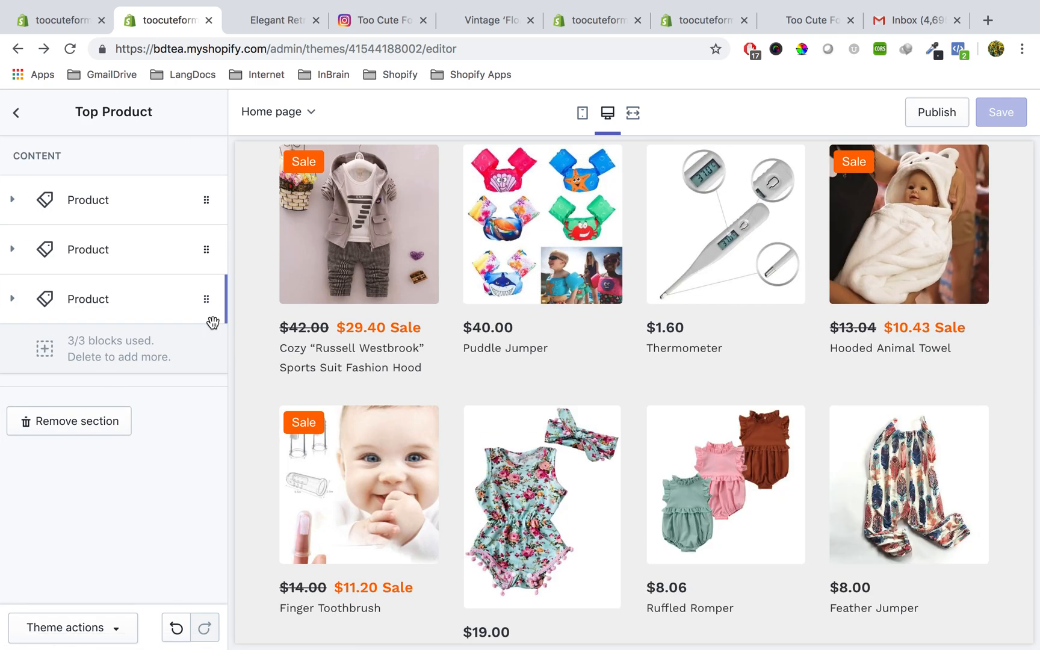
pyautogui.scroll(-15, 442, 430)
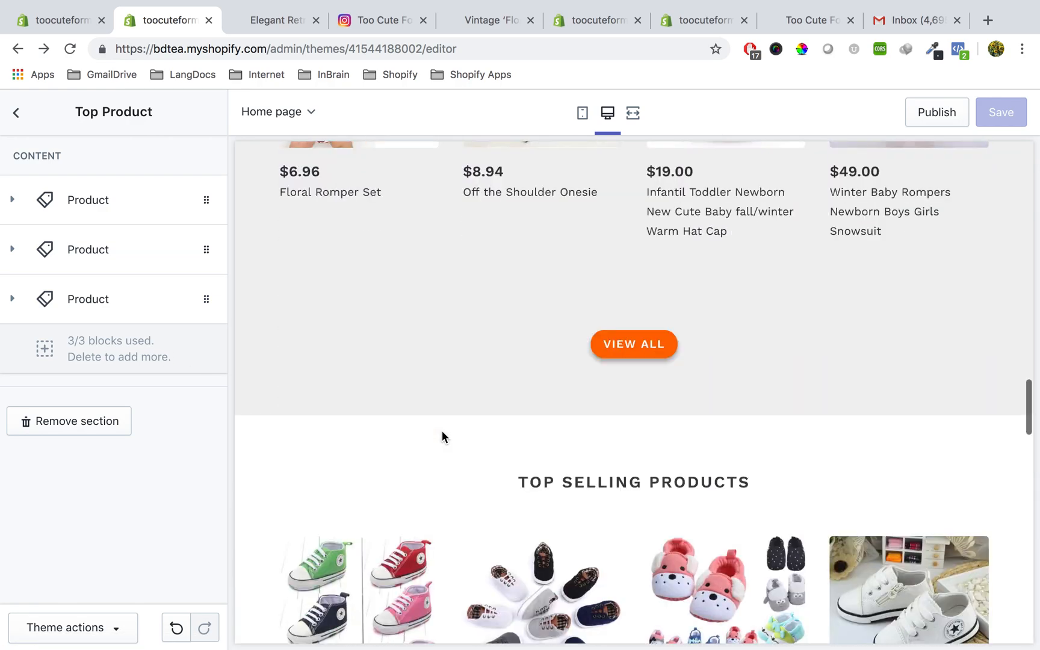
pyautogui.scroll(9, 442, 431)
pyautogui.scroll(6, 443, 431)
pyautogui.scroll(-20, 442, 431)
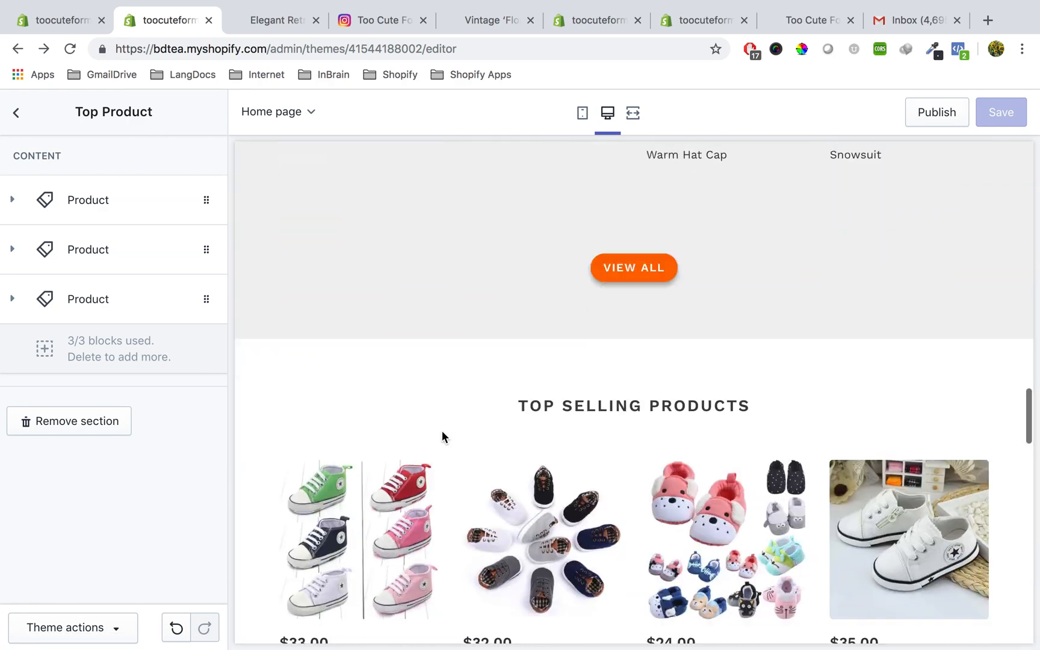
# Remove the third product block with the "test text" para text from the Top Product section.
pyautogui.click(13, 300)
pyautogui.scroll(-5, 160, 320)
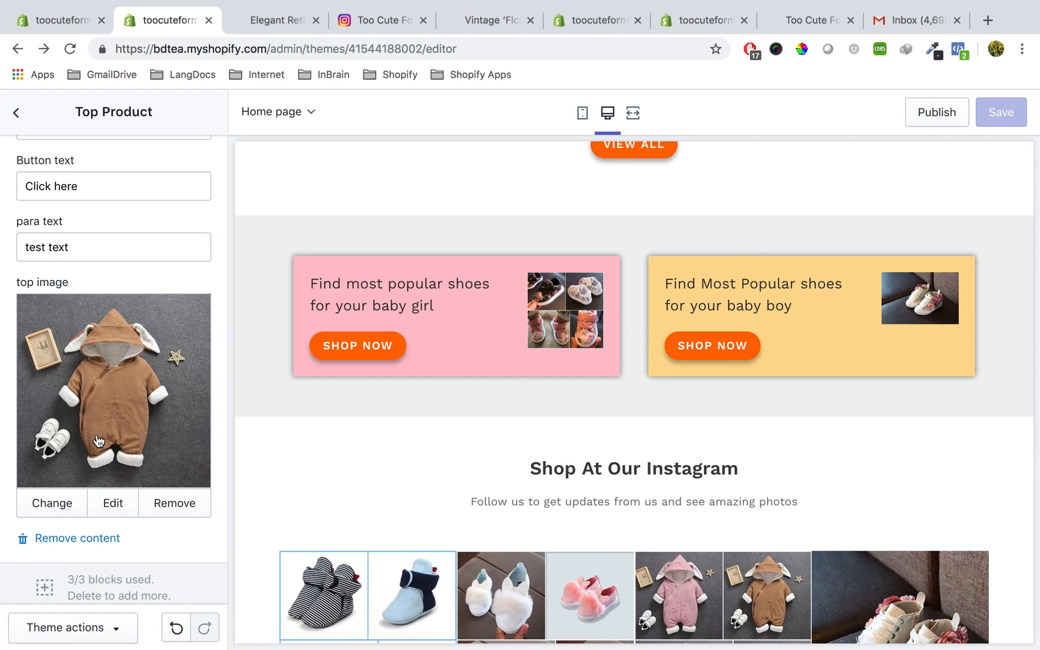
pyautogui.scroll(-2, 99, 441)
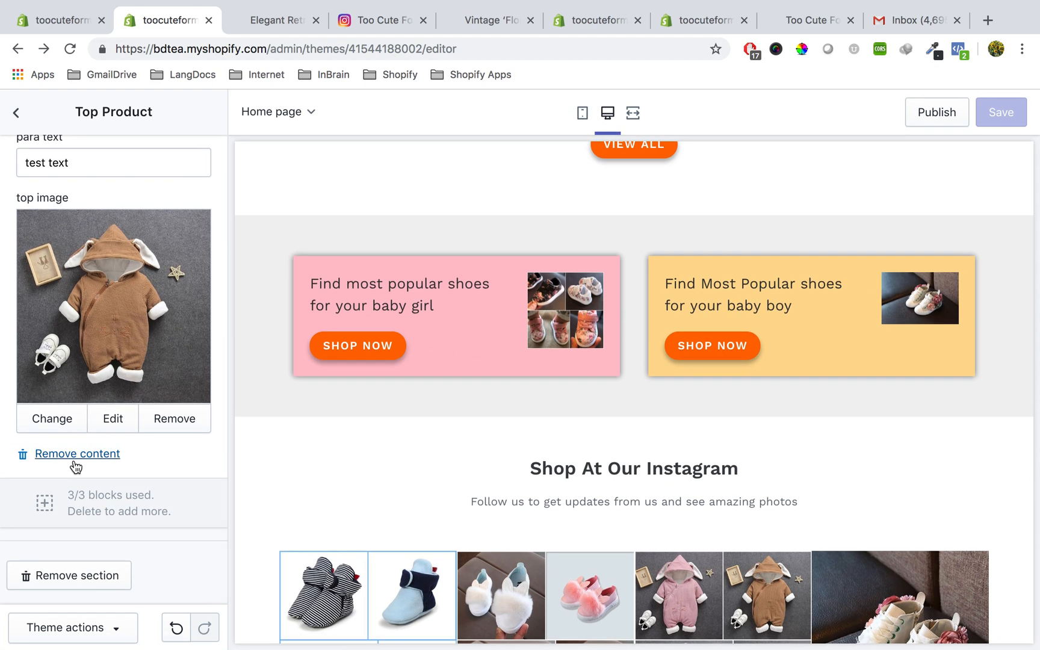
pyautogui.scroll(5, 112, 338)
pyautogui.scroll(-5, 111, 336)
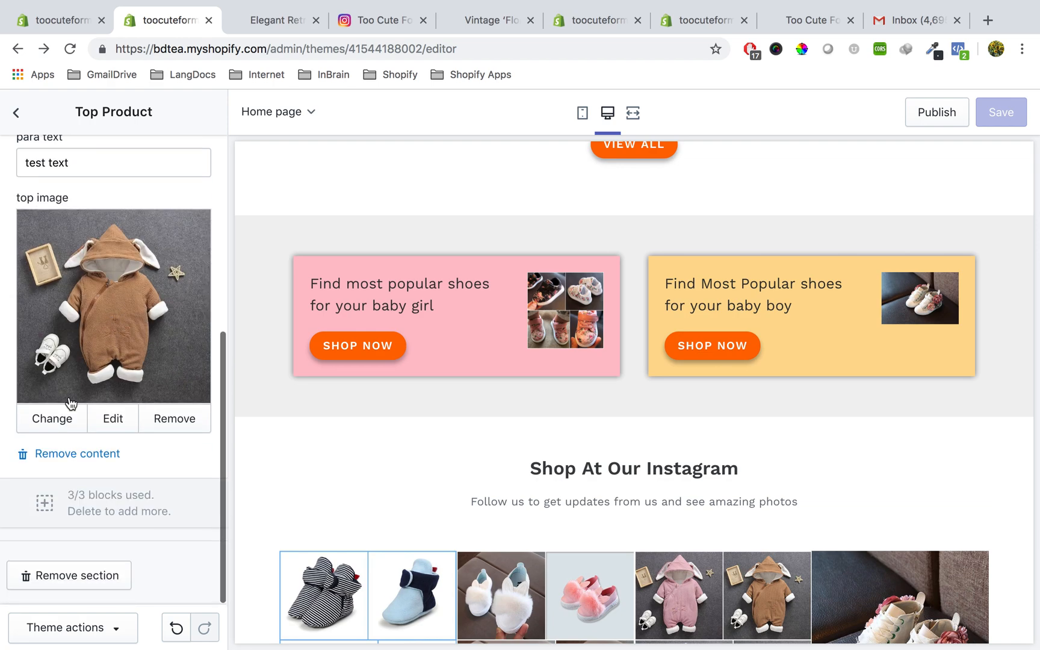
pyautogui.click(74, 456)
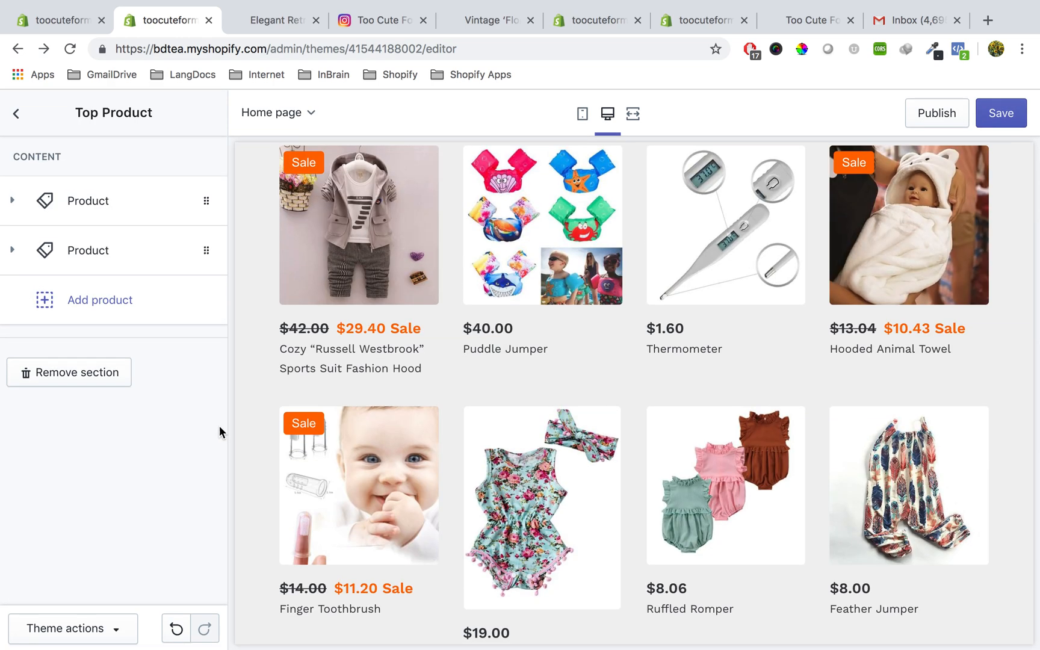
# Save the theme, overriding recent customizations, and check the Top Product banners and Instagram section in the home page preview.
pyautogui.click(997, 111)
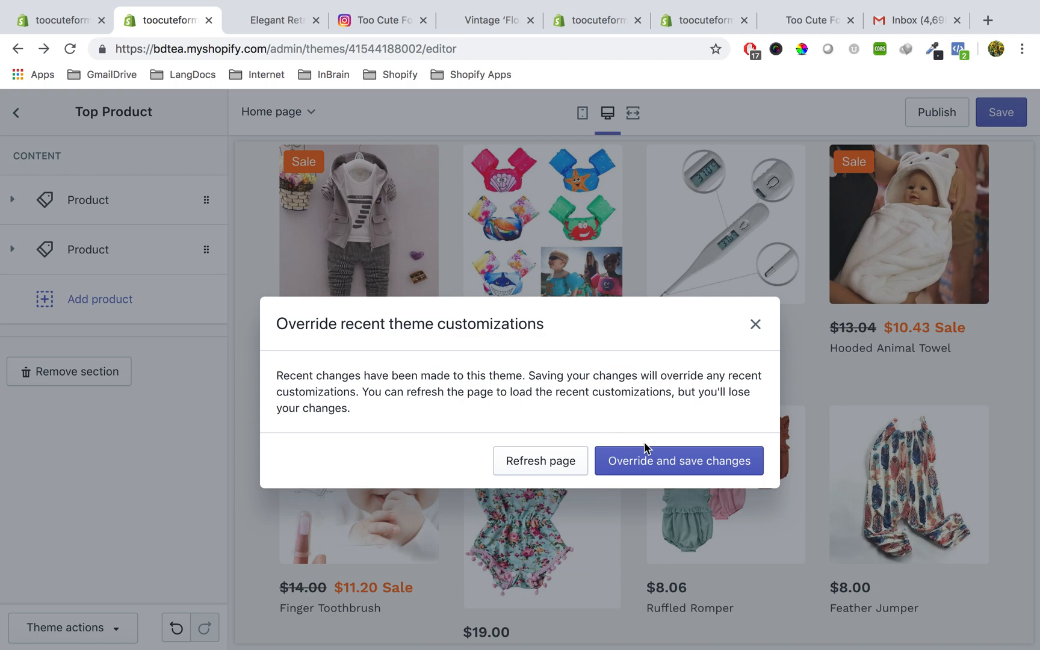
pyautogui.click(662, 461)
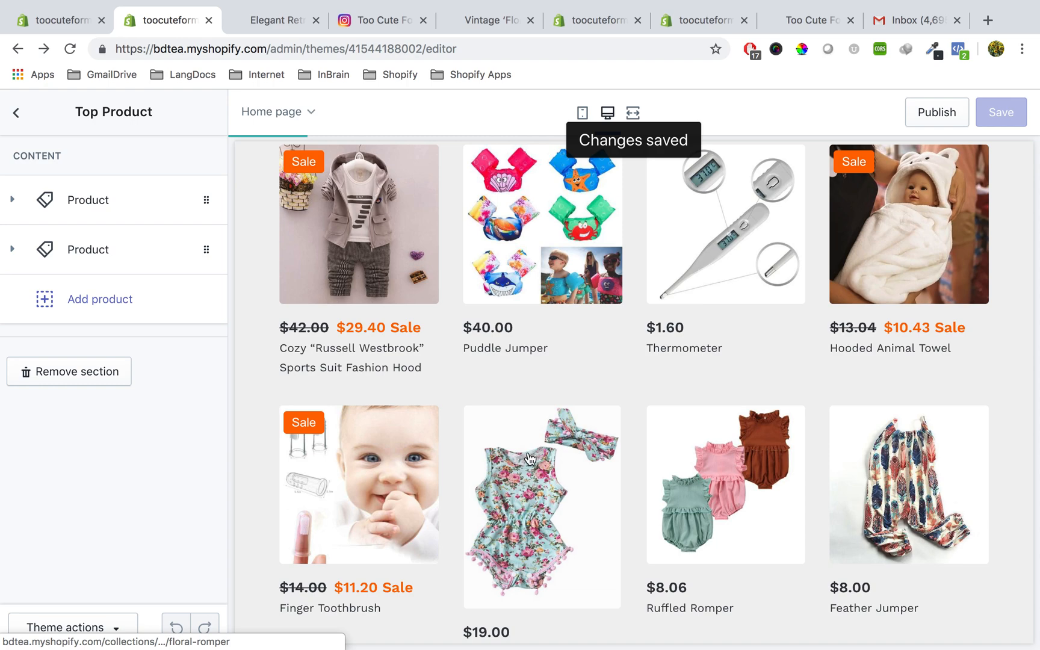
pyautogui.scroll(-15, 529, 458)
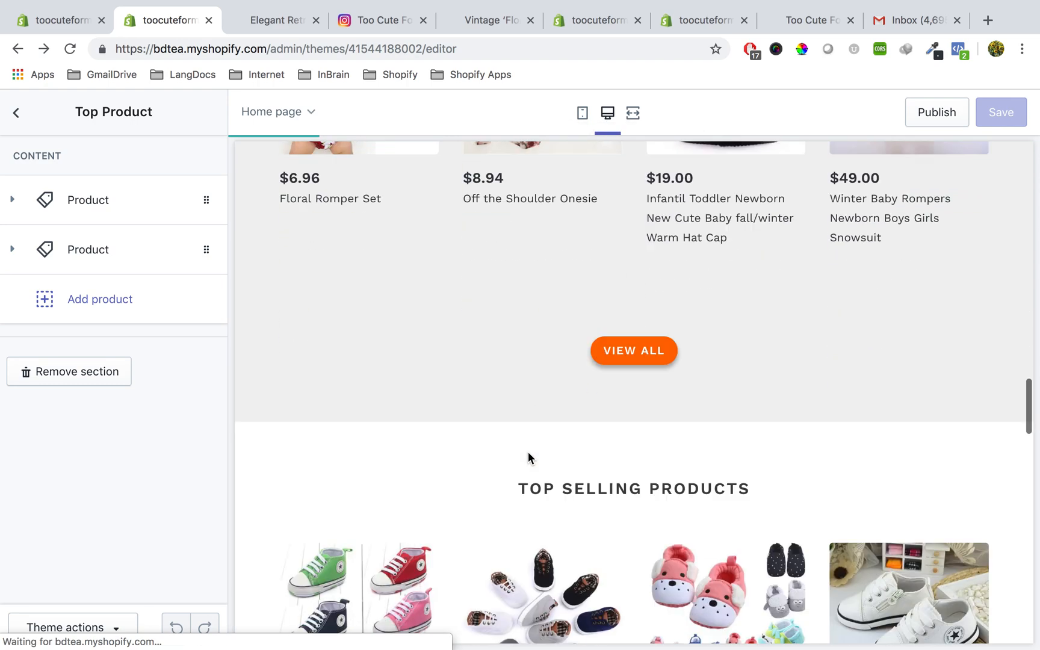
pyautogui.scroll(-8, 528, 457)
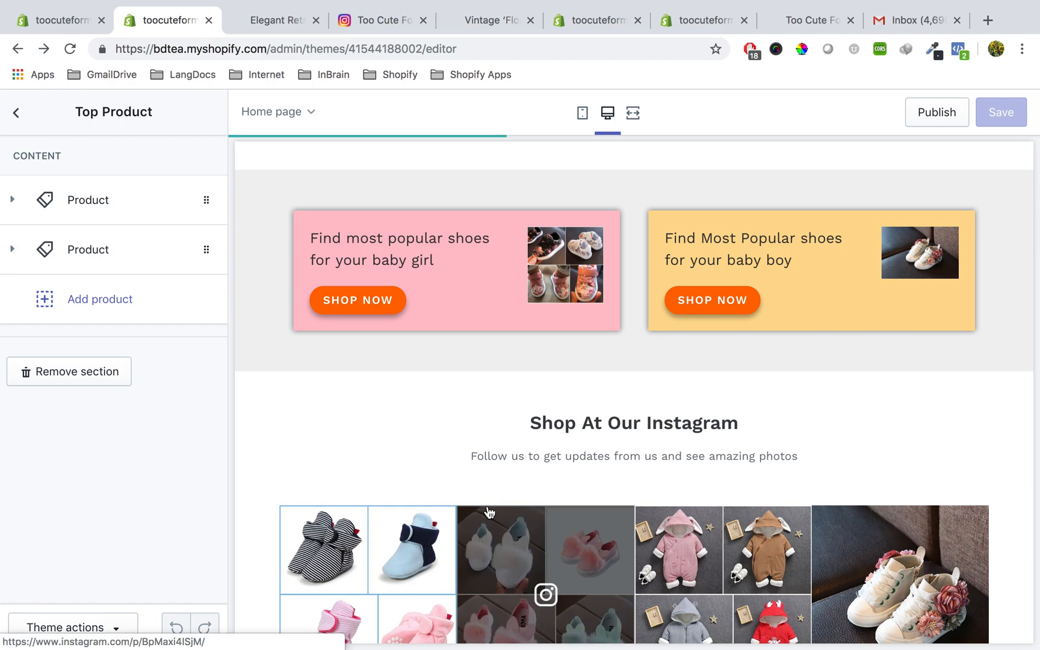
pyautogui.scroll(-4, 488, 507)
pyautogui.scroll(5, 488, 508)
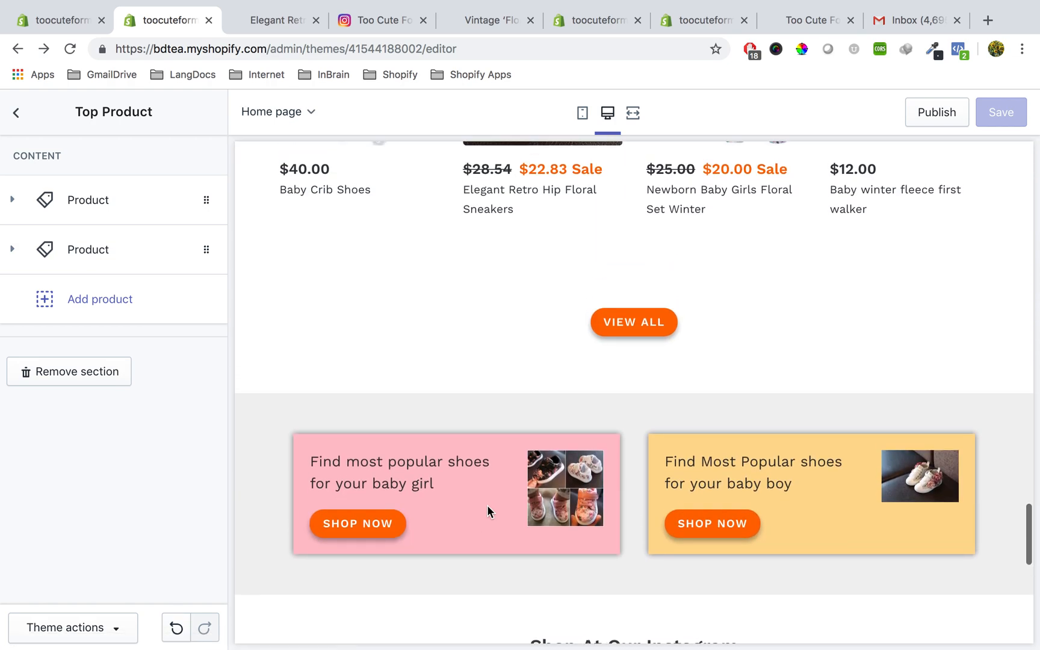
pyautogui.scroll(-6, 487, 506)
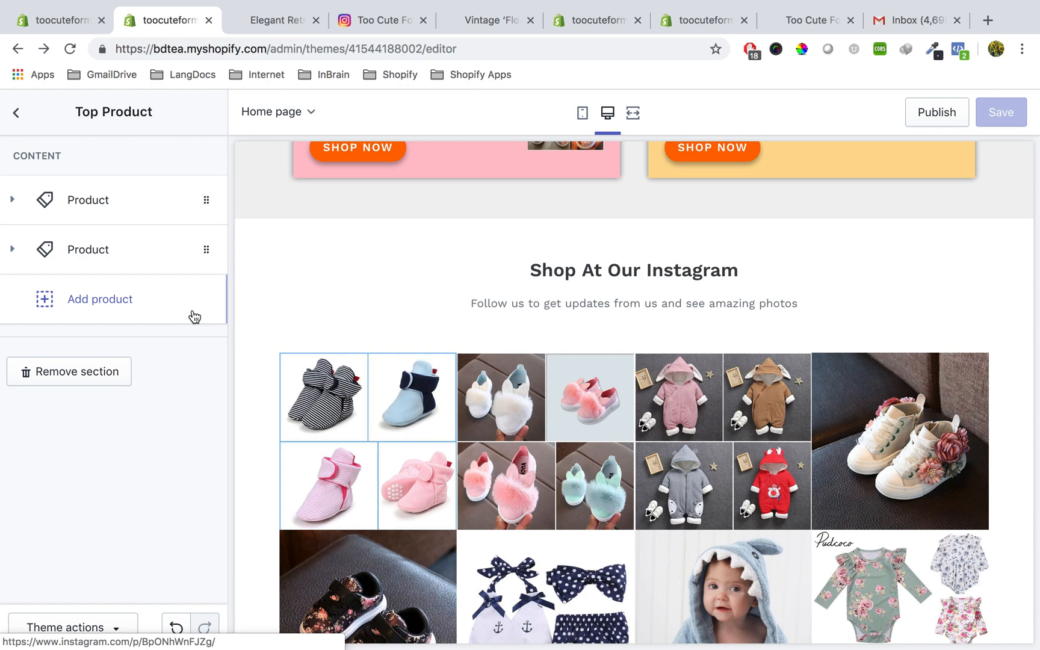
# Open the Rich text section's settings to review the "Shop At Our Instagram" heading and text against the home page preview.
pyautogui.click(17, 113)
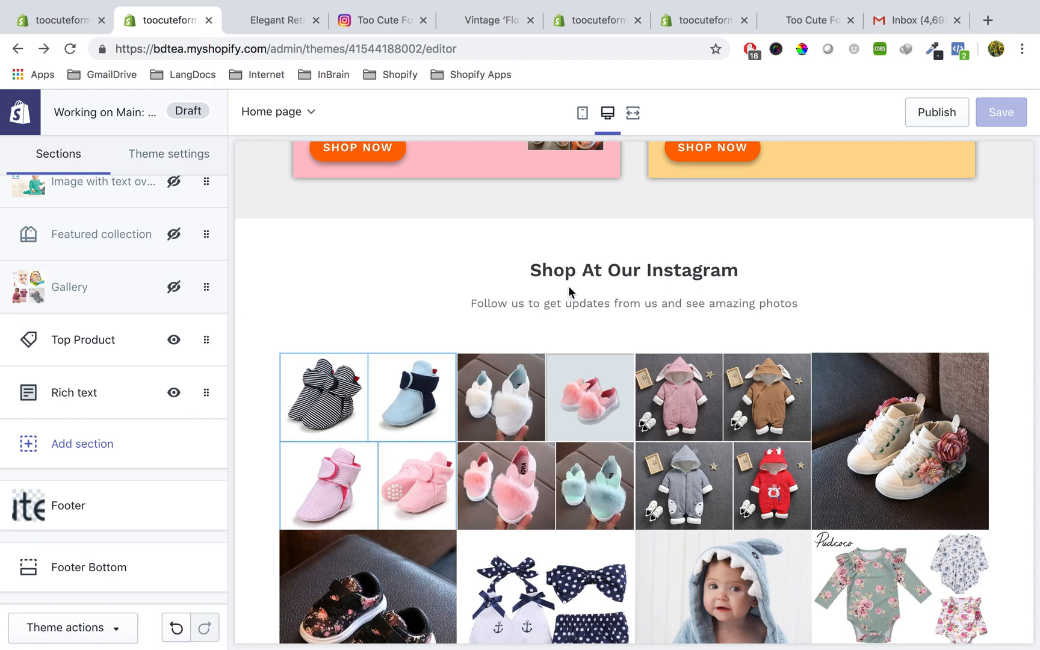
pyautogui.click(84, 393)
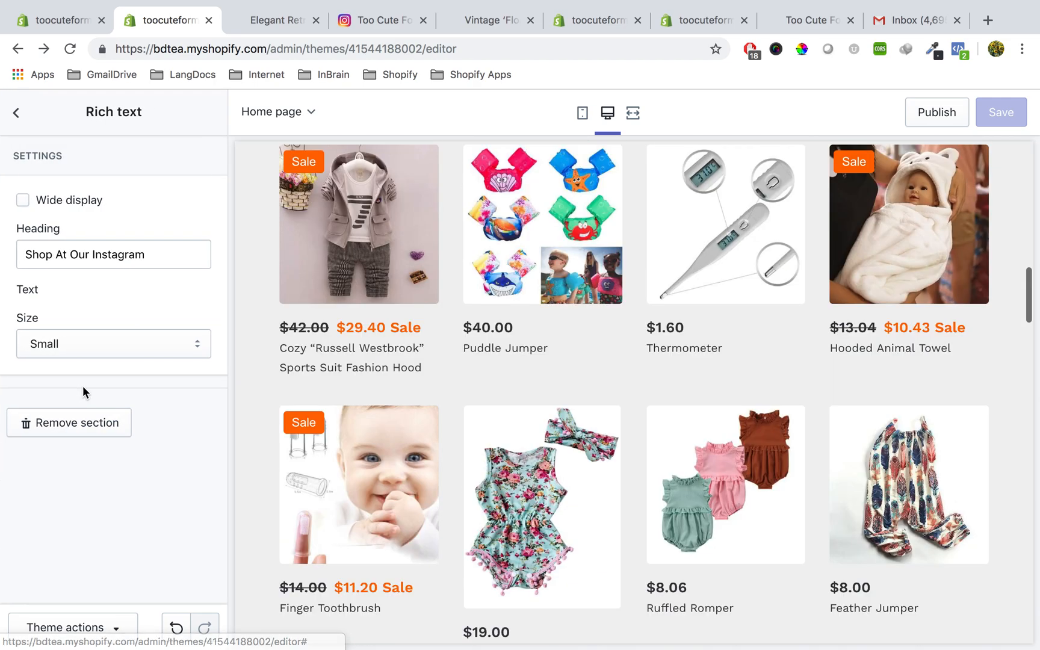
pyautogui.scroll(-5, 325, 436)
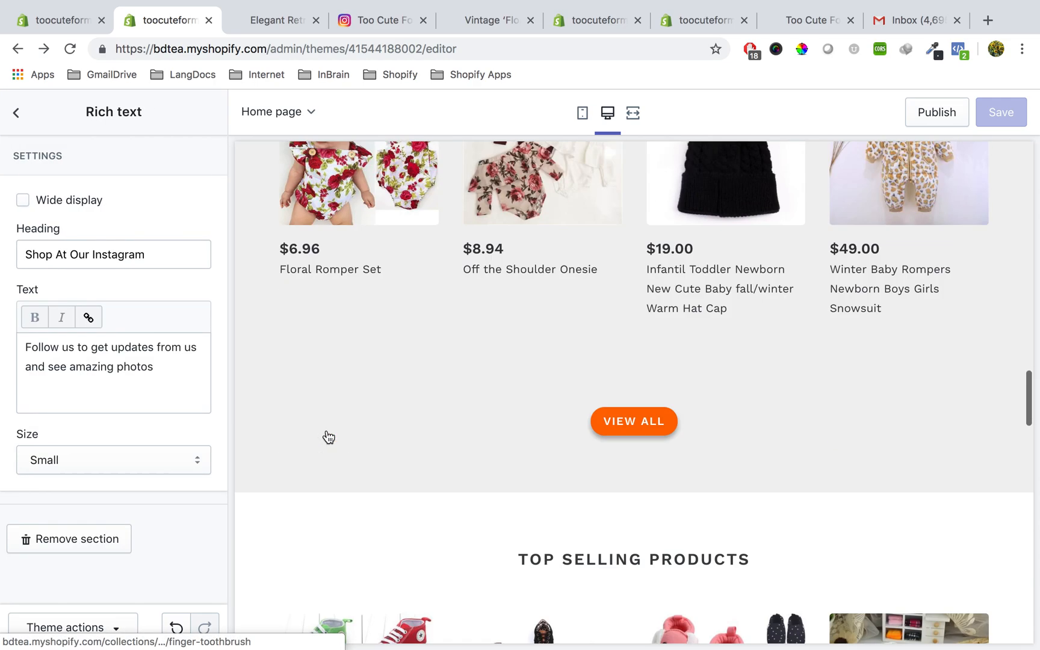